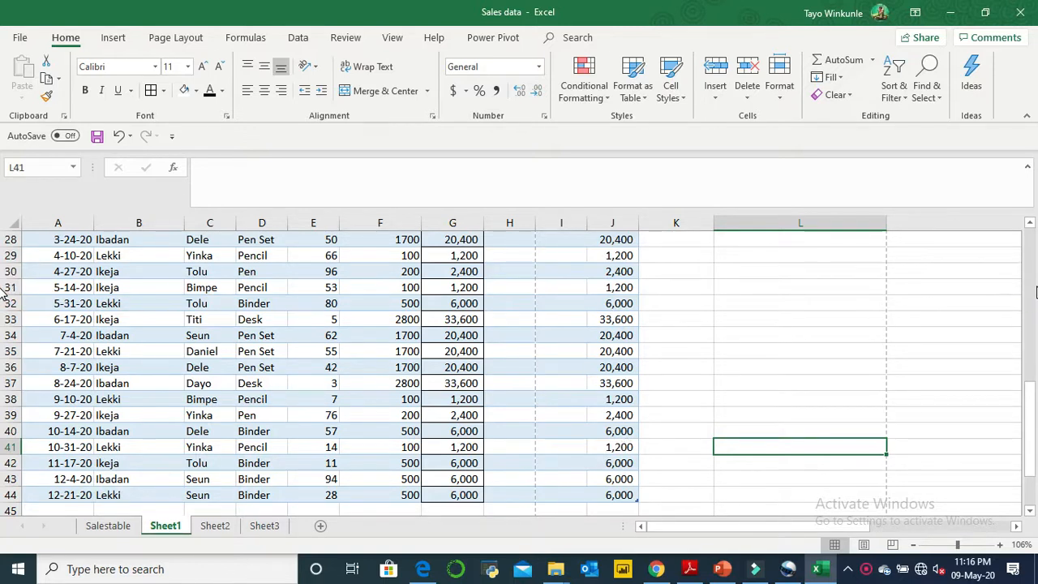
# - Look over the Sales data workbook's Info page, including its properties and protection options, and return to Sheet1
pyautogui.click(1032, 280)
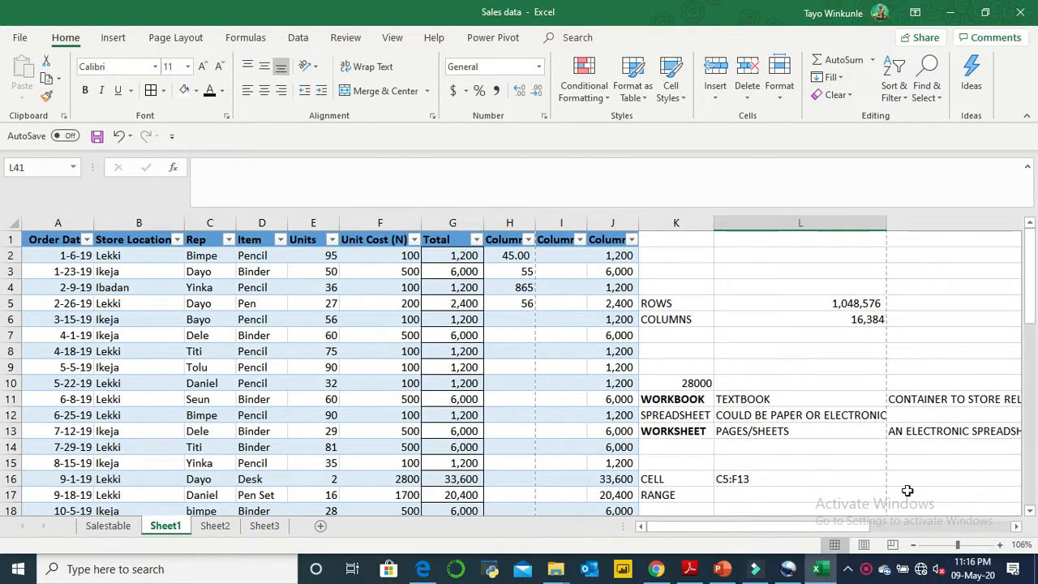
pyautogui.click(532, 318)
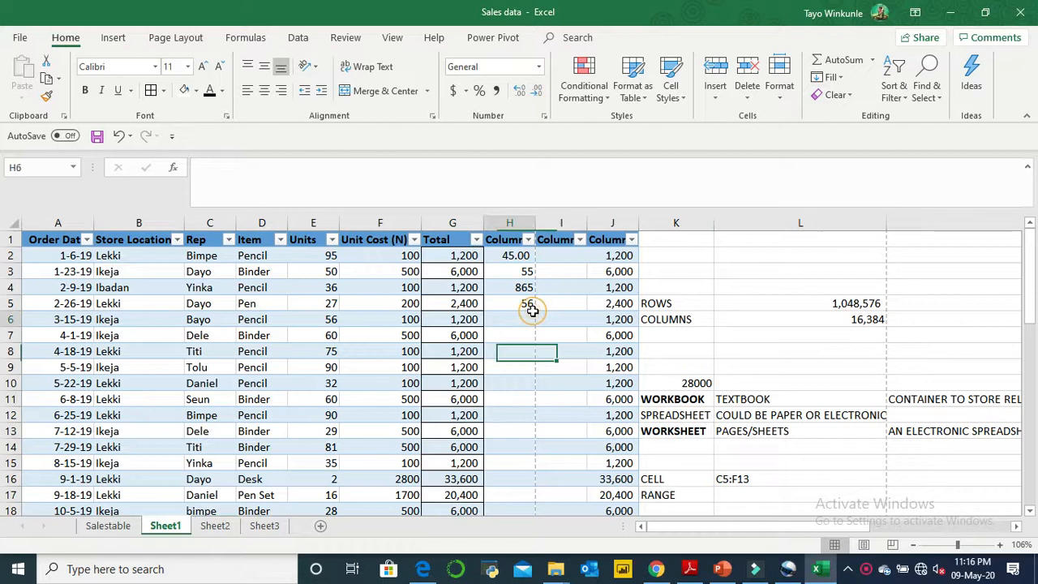
pyautogui.click(19, 38)
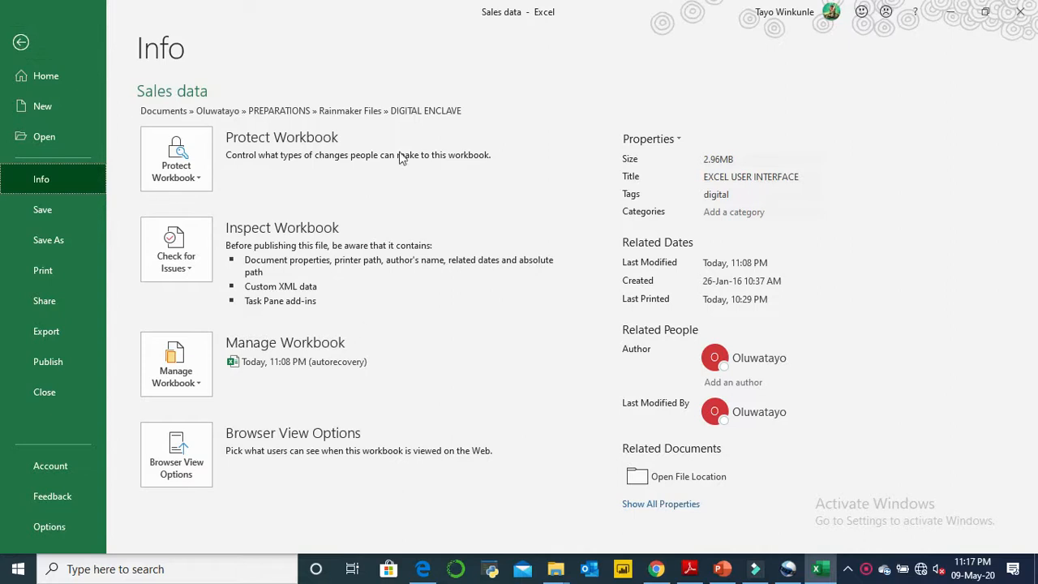
pyautogui.click(26, 39)
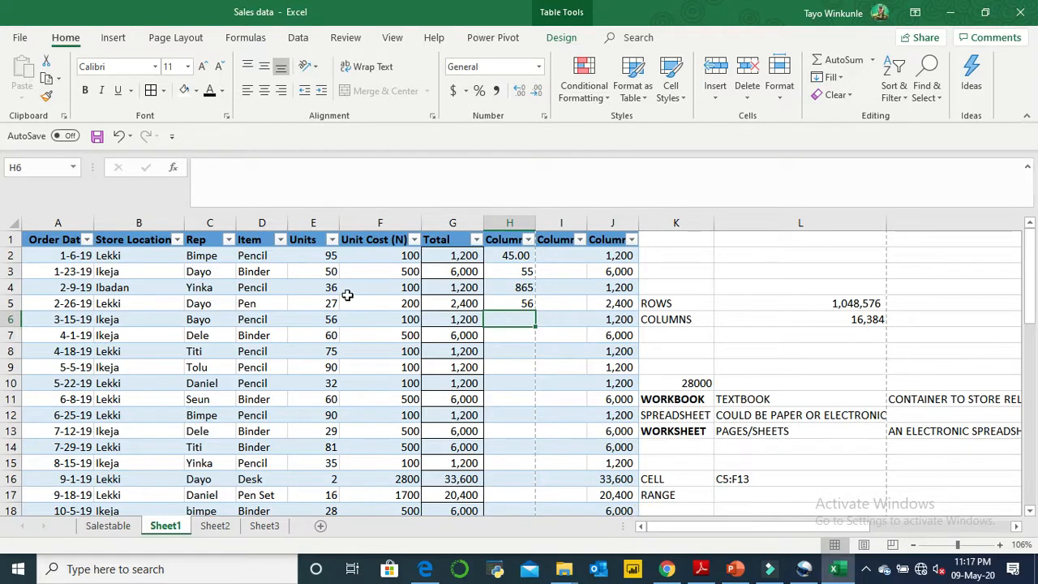
# - Copy the cell formatting of Unit Cost cell F2 onto the Total column cells G2:G44
pyautogui.click(464, 255)
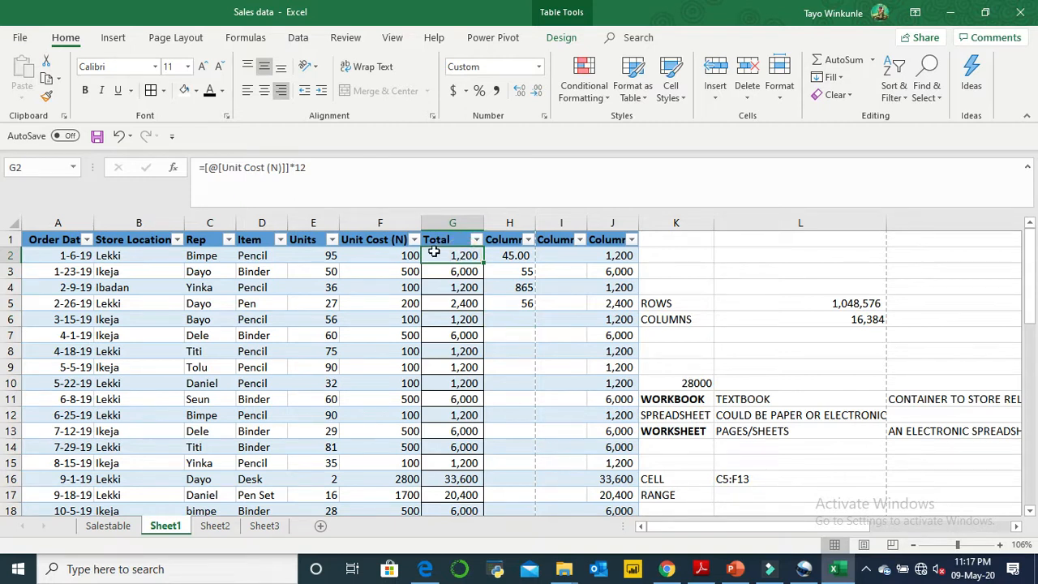
pyautogui.click(398, 251)
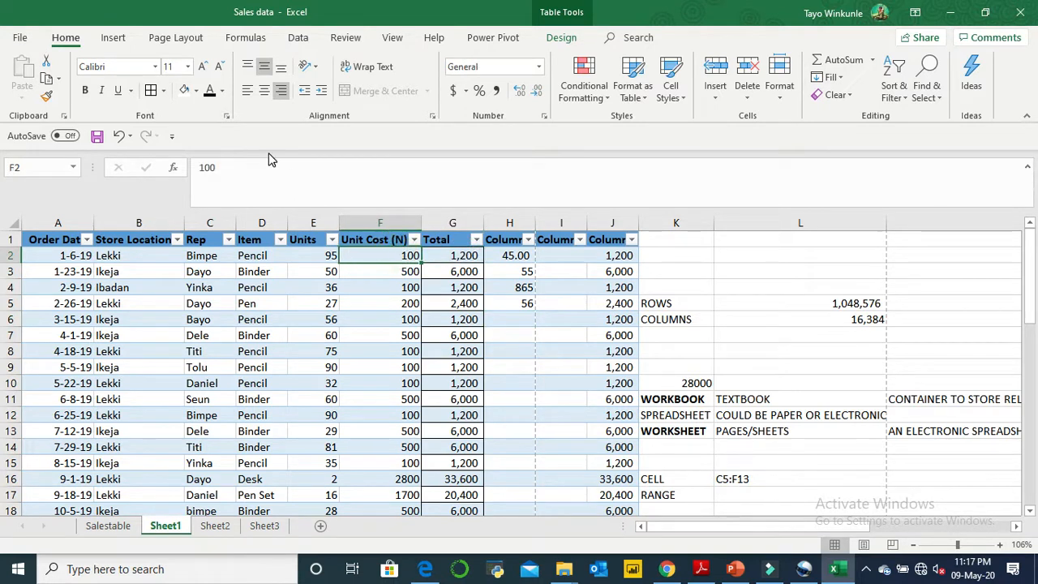
pyautogui.click(43, 95)
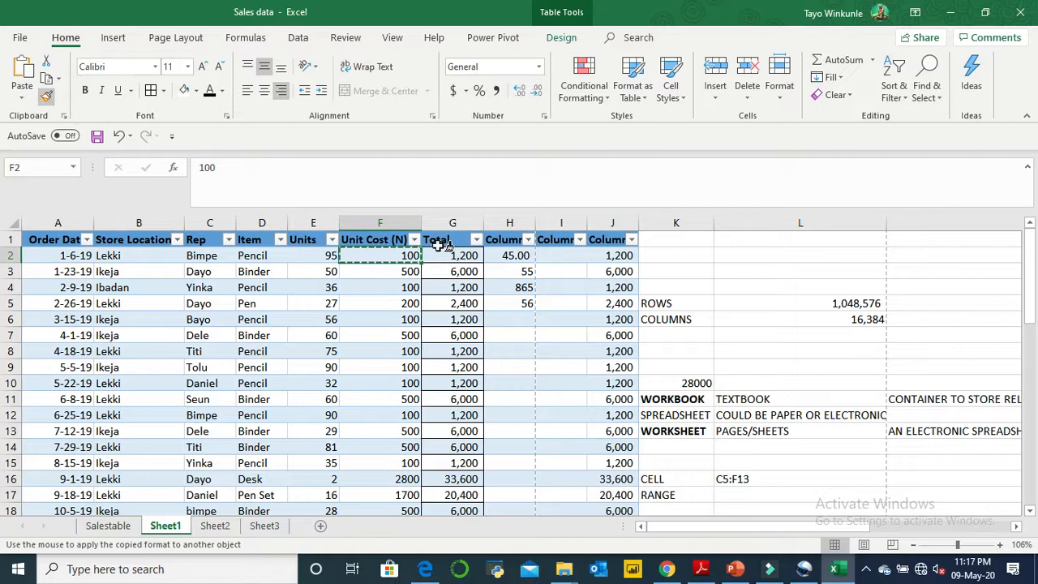
pyautogui.moveTo(442, 253)
pyautogui.mouseDown()
pyautogui.moveTo(441, 401)
pyautogui.moveTo(460, 578)
pyautogui.moveTo(438, 477)
pyautogui.mouseUp()
pyautogui.scroll(10, 438, 477)
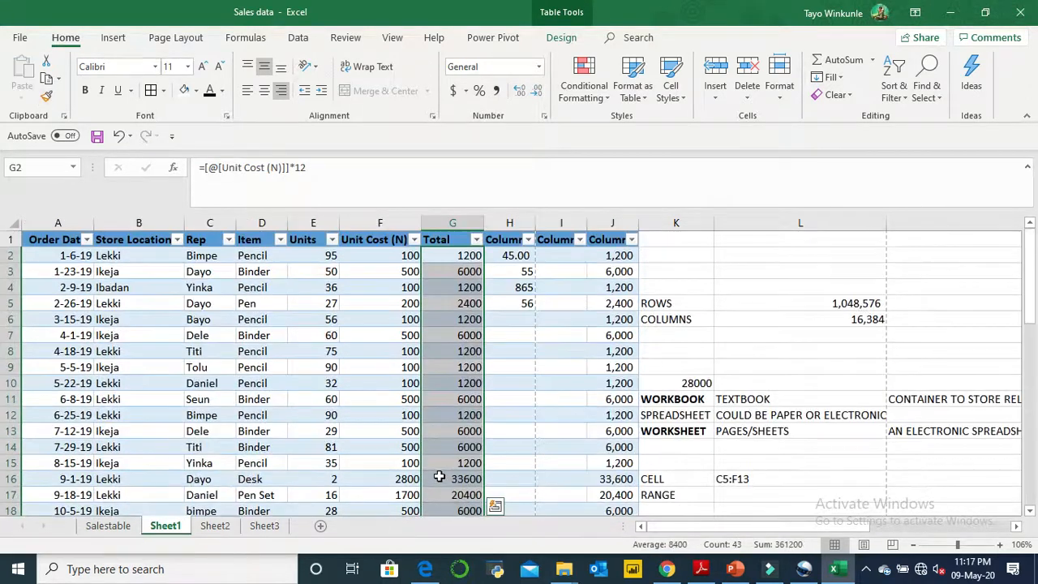
pyautogui.click(527, 397)
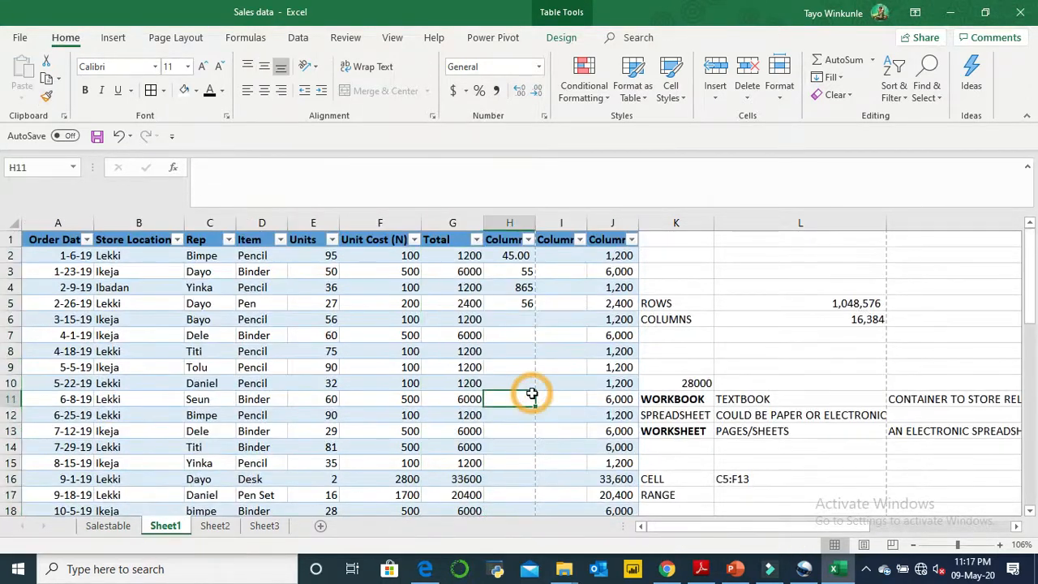
# - Format the Total values in G2:G44 with the comma style and no decimal places
pyautogui.click(470, 260)
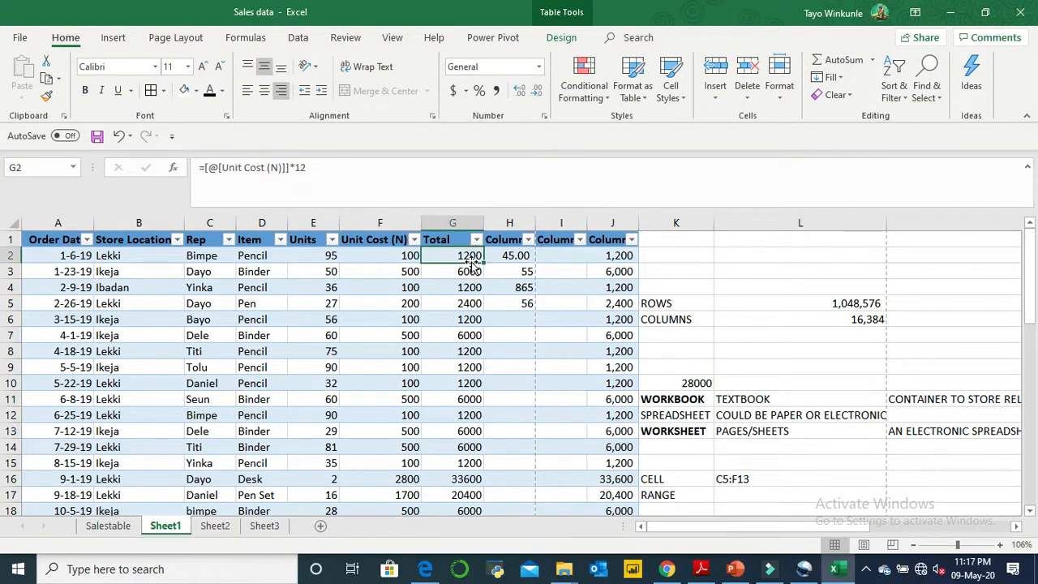
pyautogui.hotkey('ctrl', 'shift', 'Down')
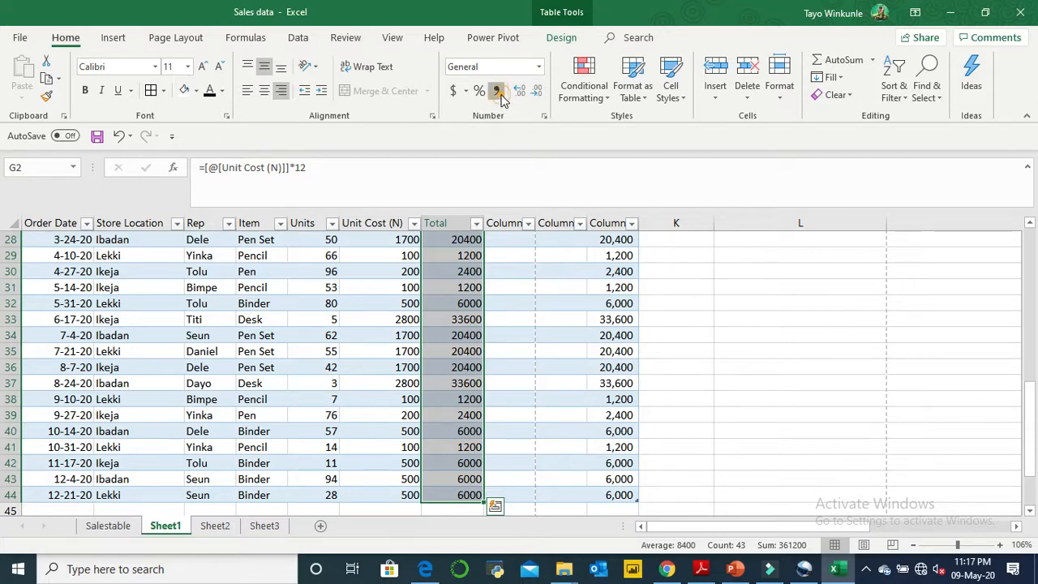
pyautogui.click(496, 90)
pyautogui.click(537, 91)
pyautogui.click(538, 91)
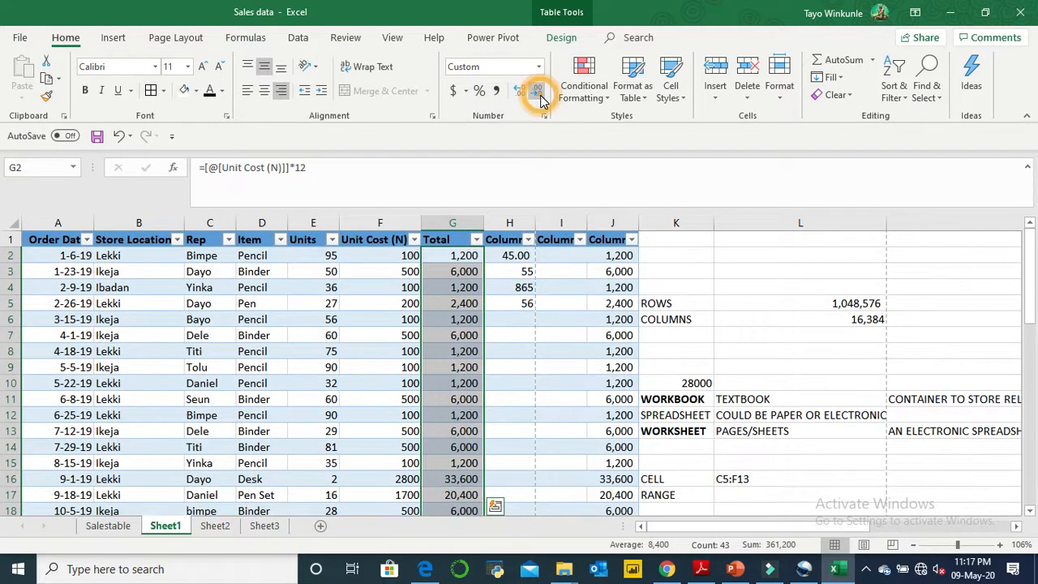
pyautogui.click(538, 366)
pyautogui.click(459, 256)
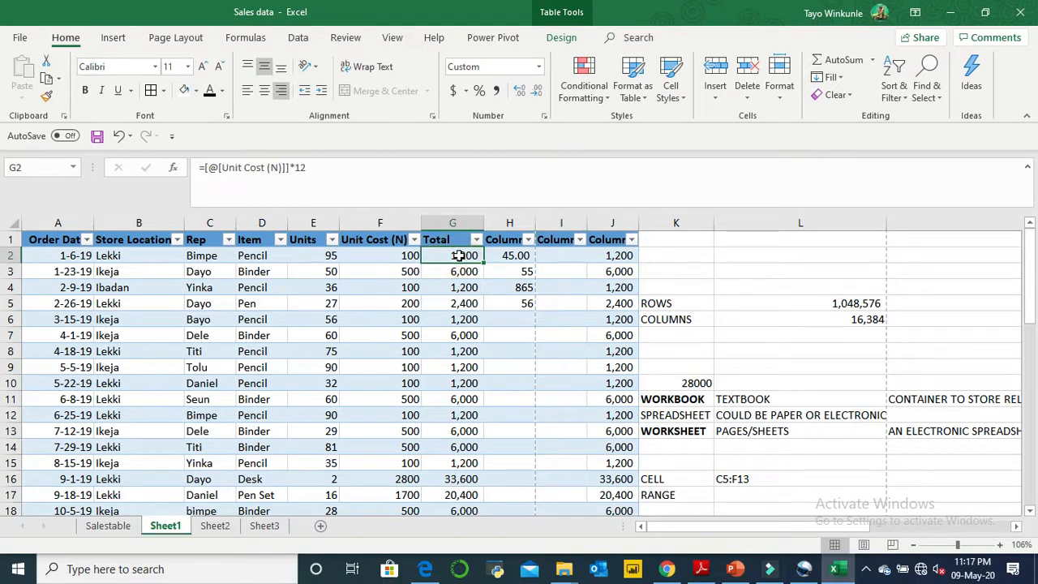
pyautogui.click(719, 318)
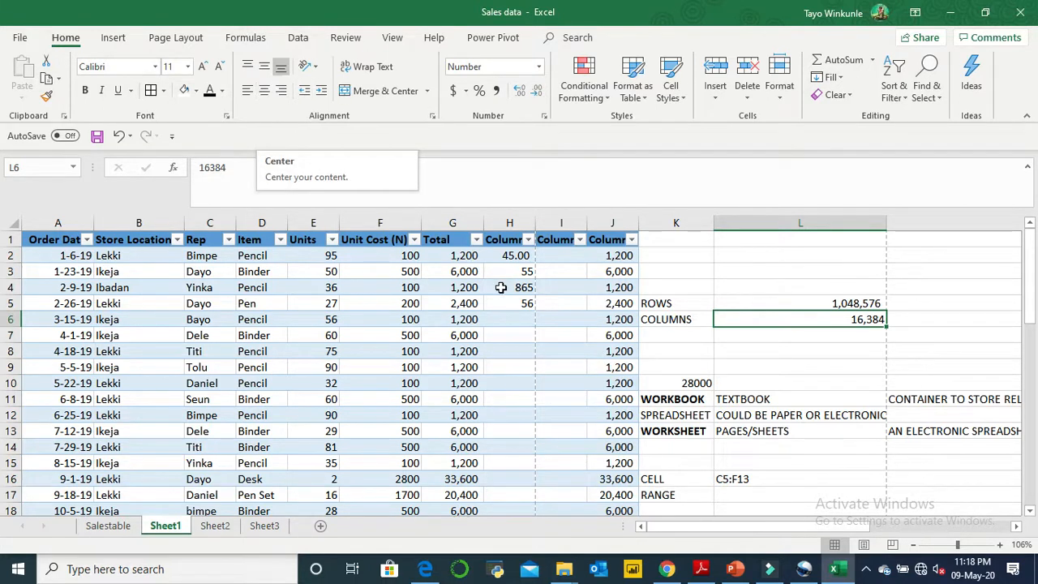
pyautogui.click(466, 257)
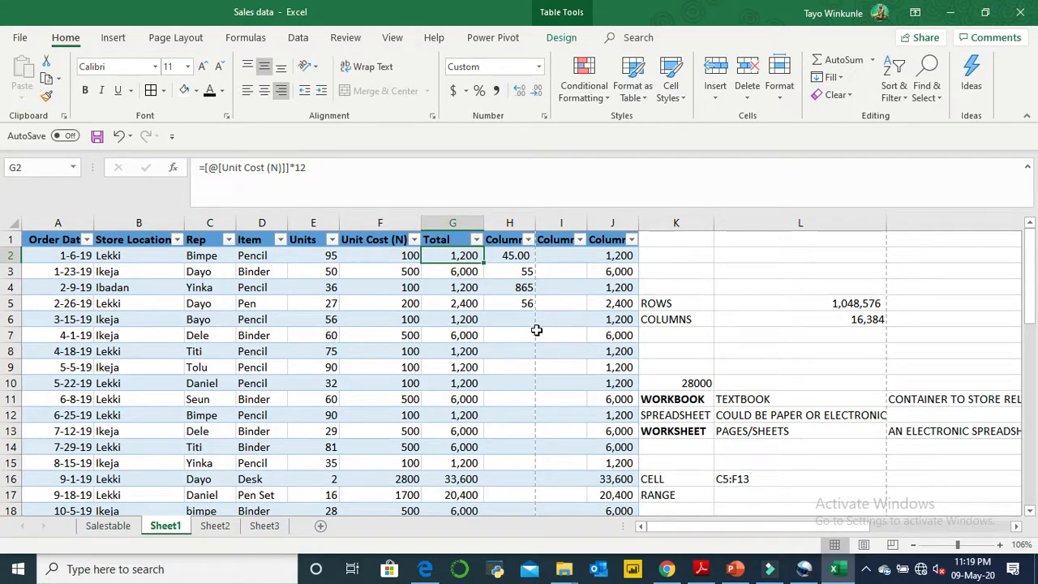
pyautogui.click(471, 270)
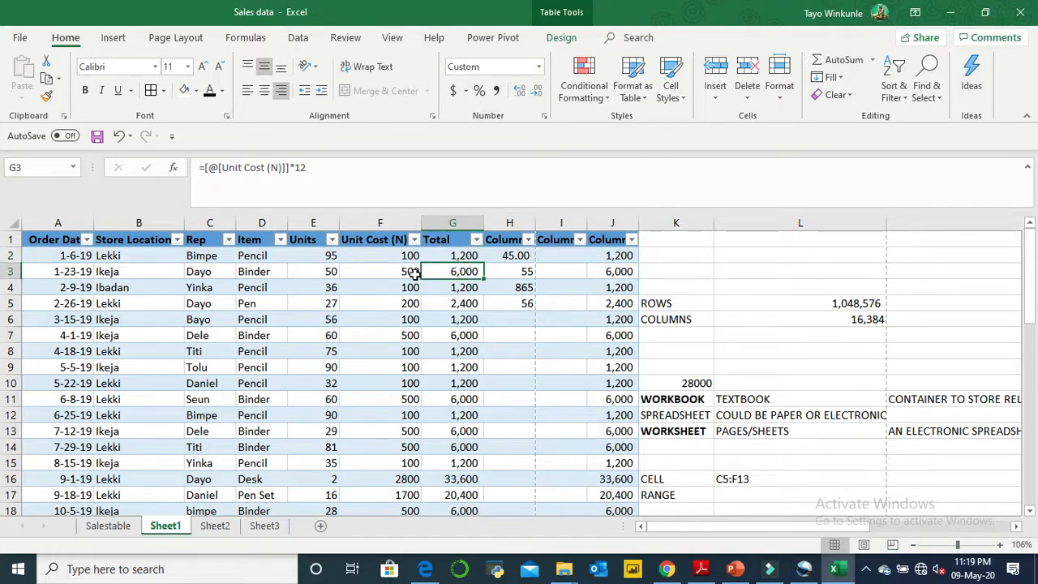
# - Convert the whole sales table in A1:J44 to a normal range
pyautogui.click(13, 239)
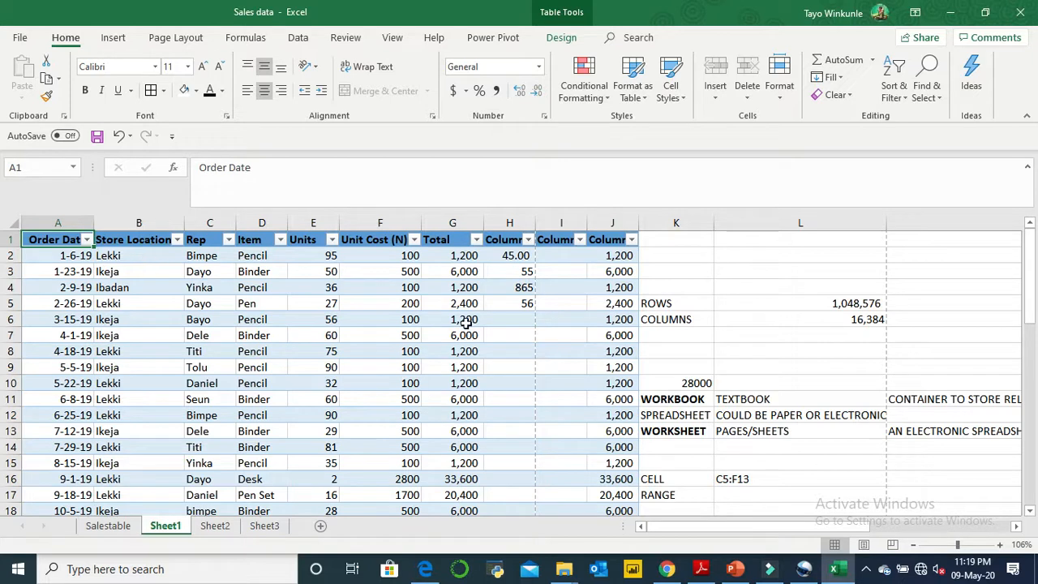
pyautogui.press('End')
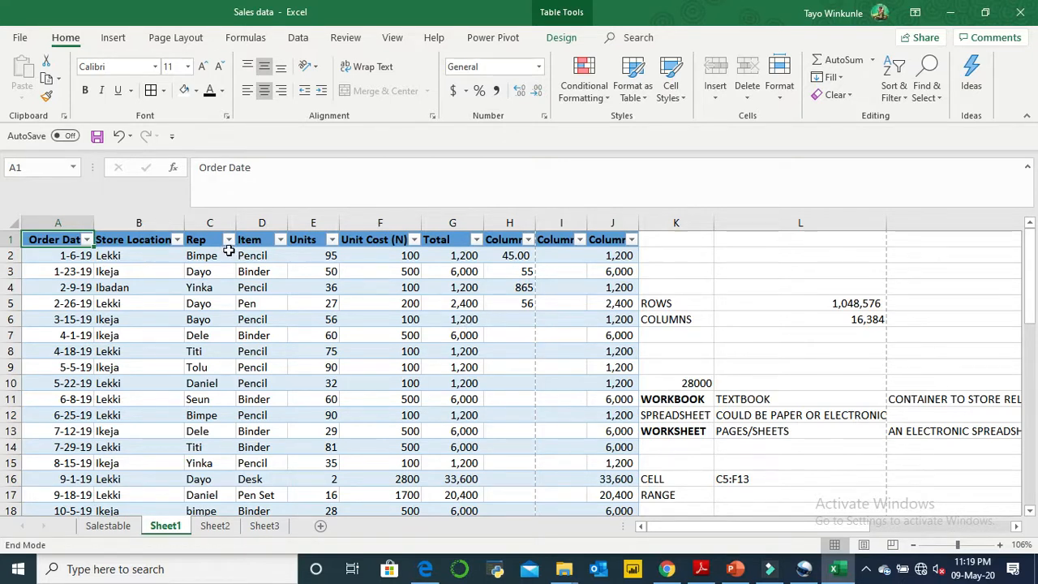
pyautogui.hotkey('shift', 'Right')
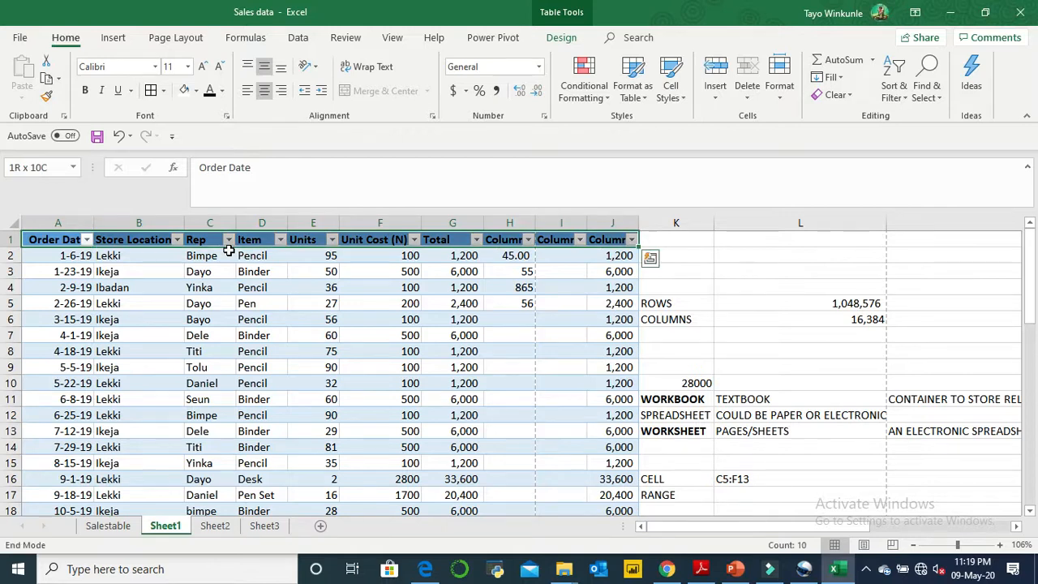
pyautogui.hotkey('shift', 'Down')
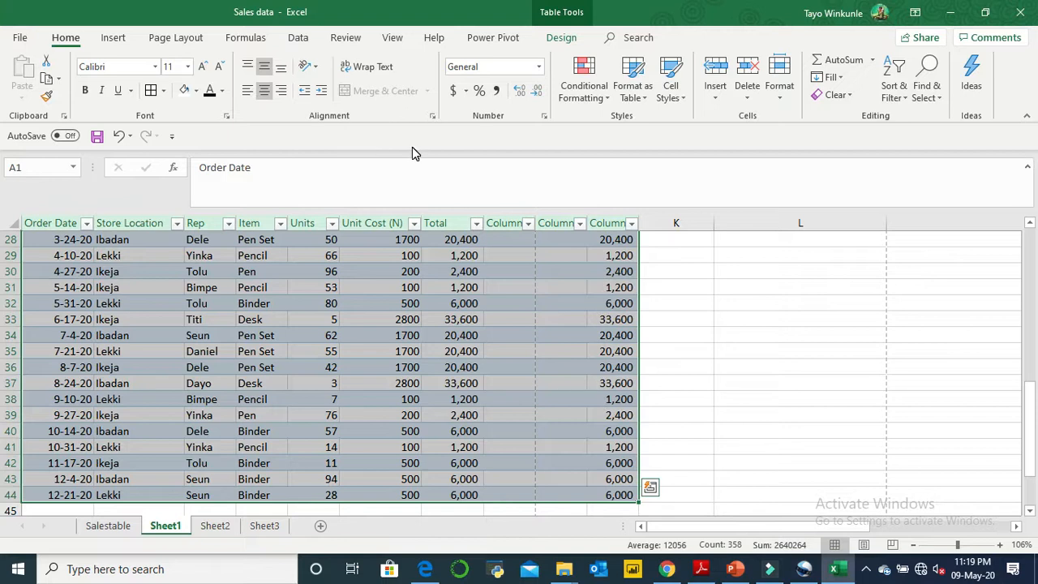
pyautogui.rightClick(613, 479)
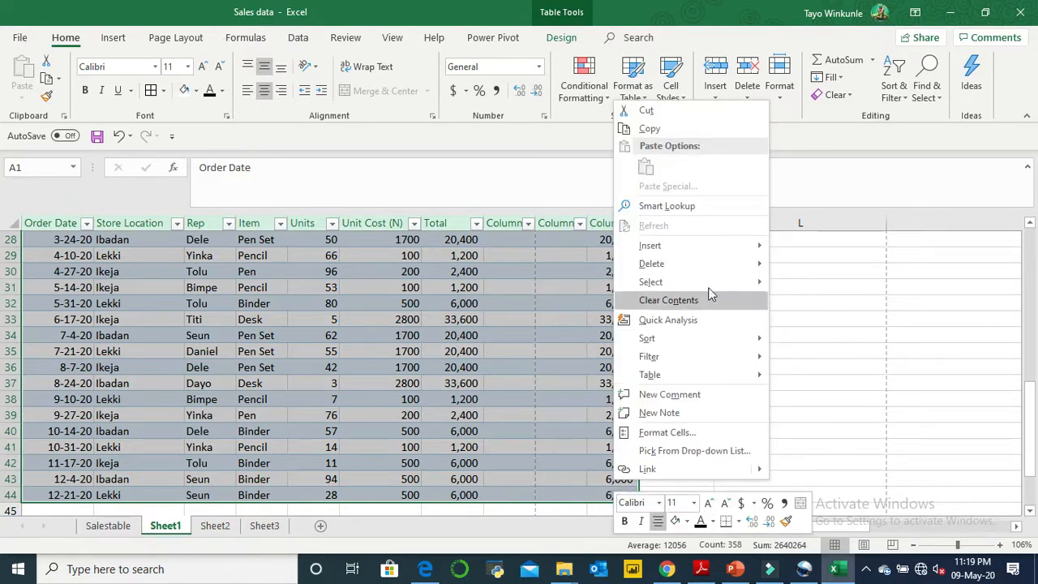
pyautogui.moveTo(711, 291)
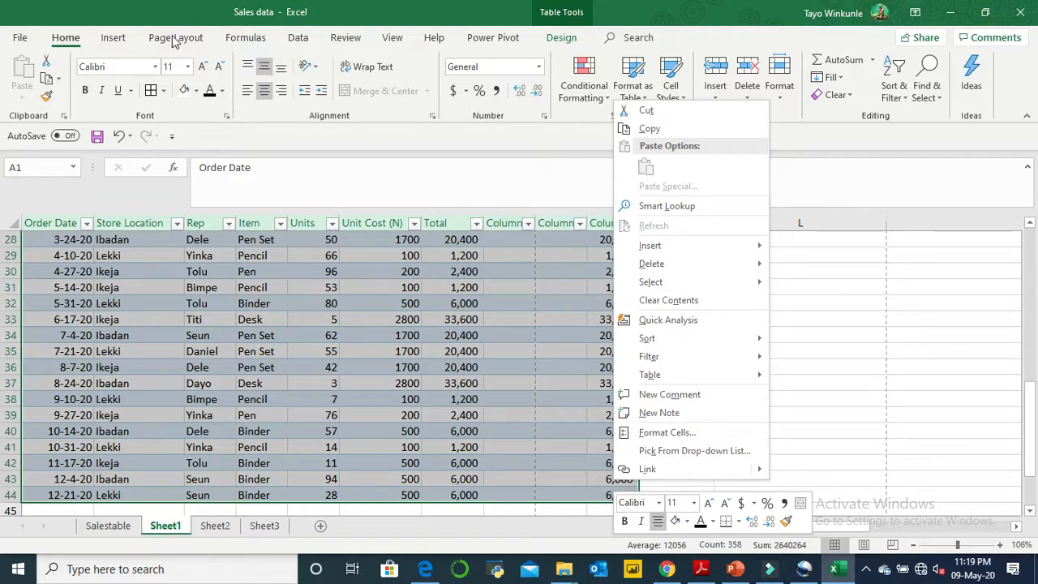
pyautogui.click(118, 41)
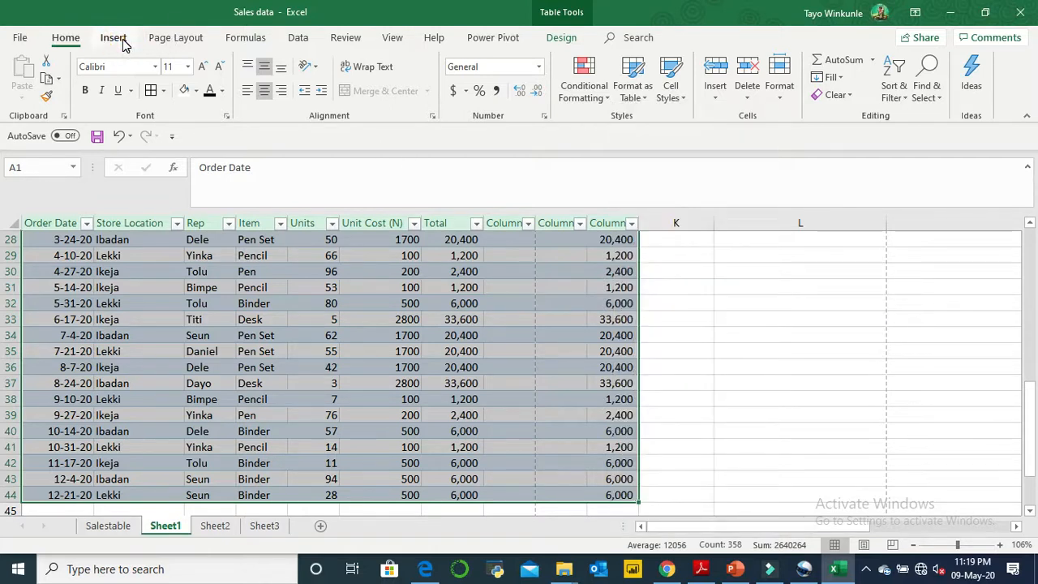
pyautogui.click(123, 43)
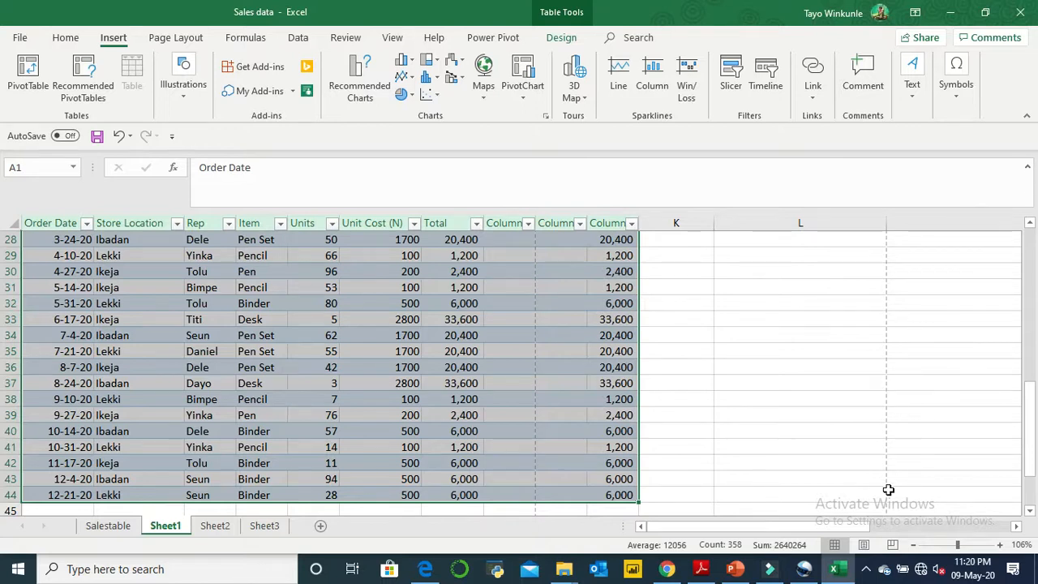
pyautogui.scroll(9, 889, 490)
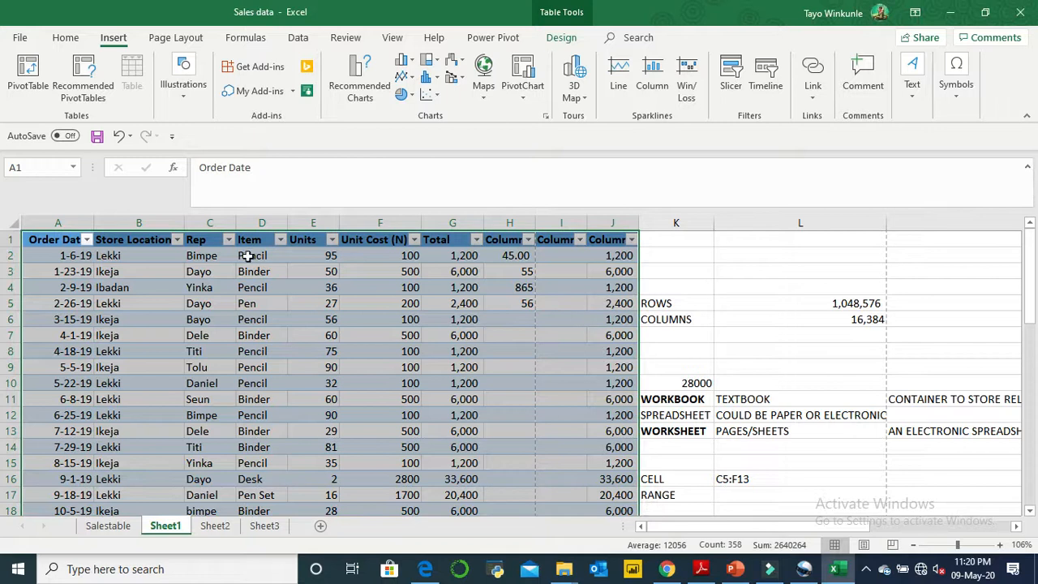
pyautogui.rightClick(142, 239)
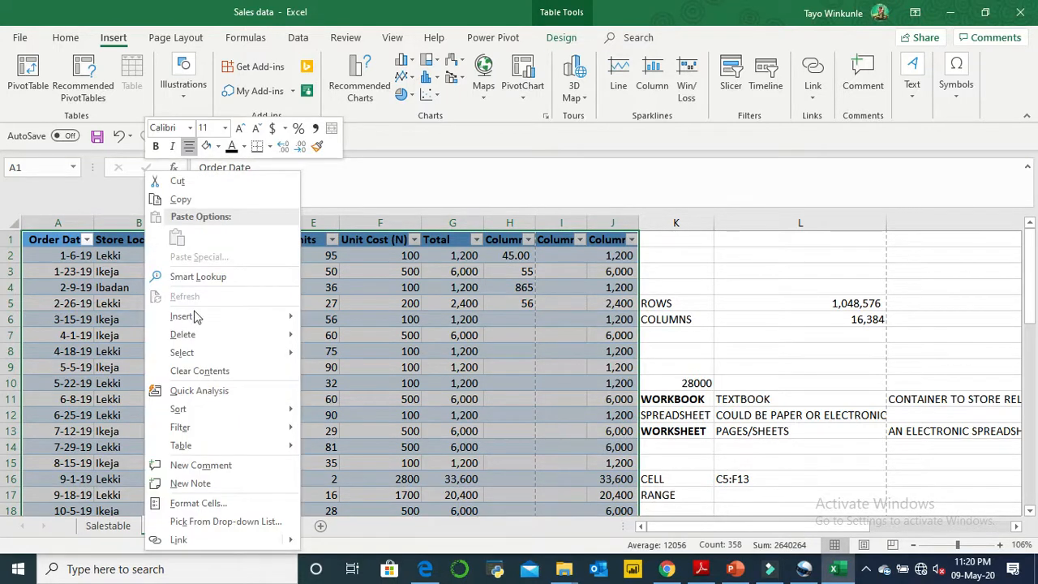
pyautogui.moveTo(274, 451)
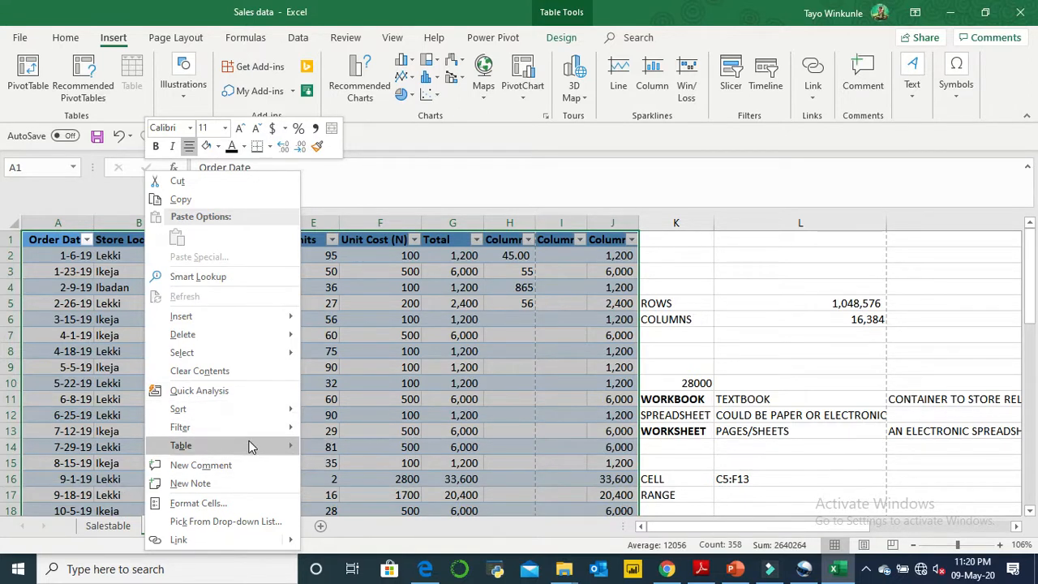
pyautogui.click(345, 471)
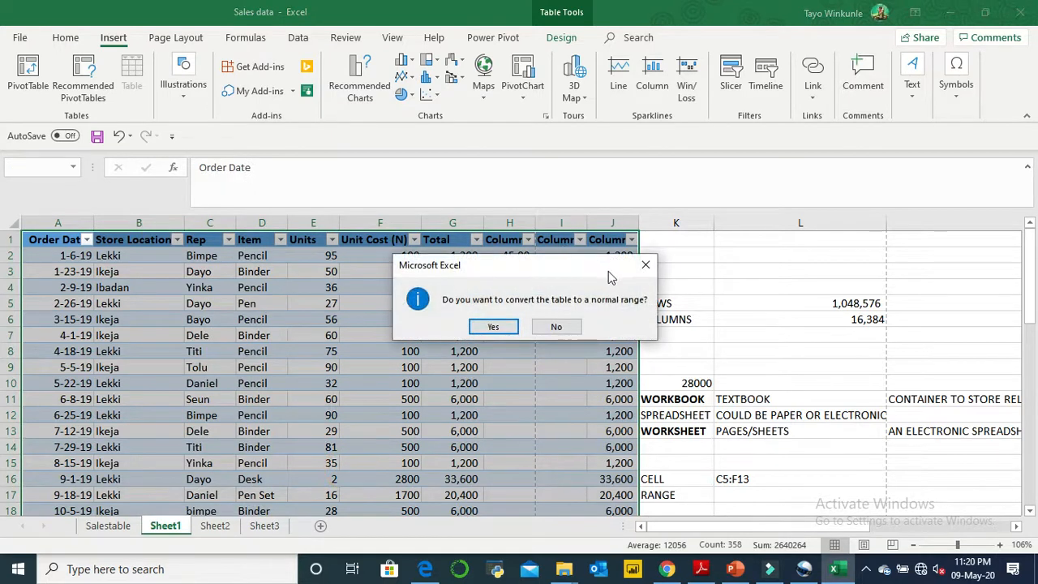
pyautogui.click(494, 327)
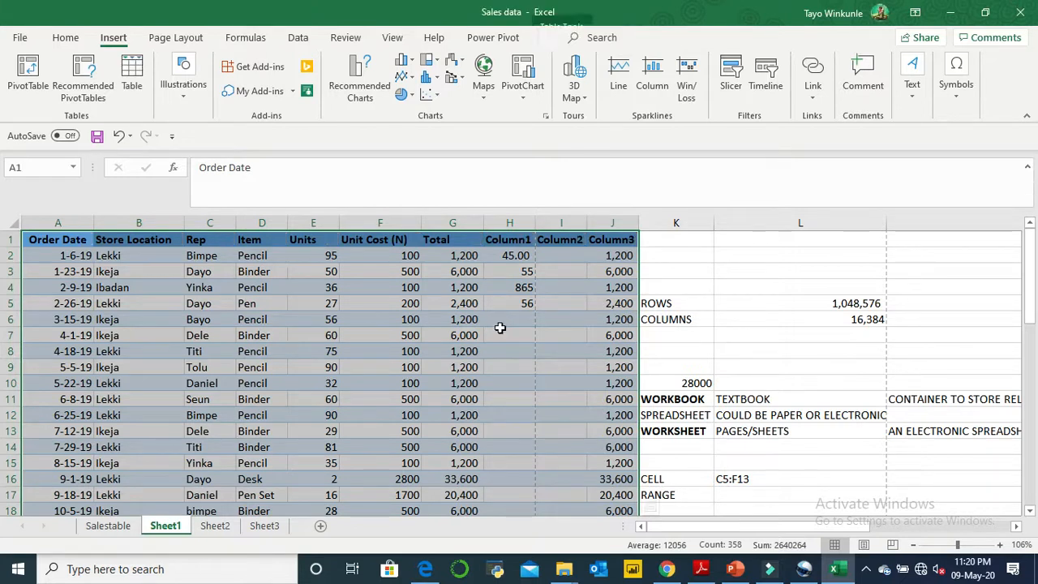
# - Copy the Total values in G2:G44 of Sheet1
pyautogui.click(527, 241)
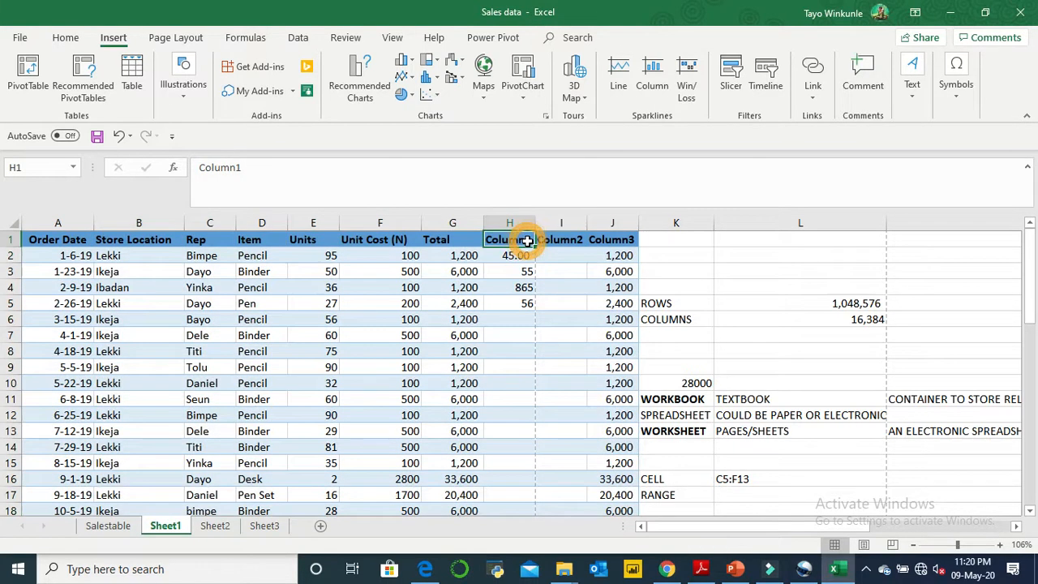
pyautogui.click(470, 255)
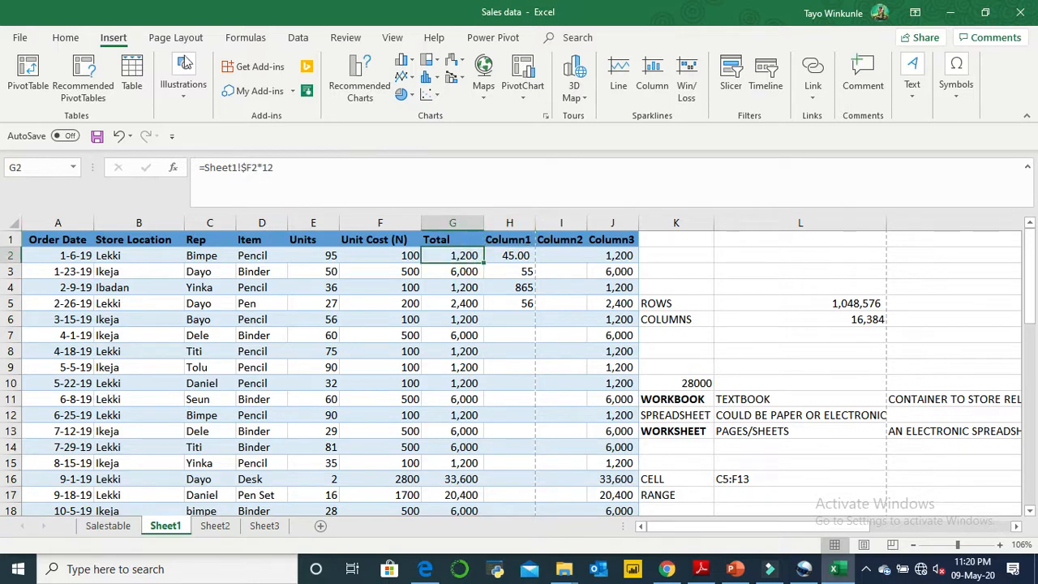
pyautogui.click(65, 37)
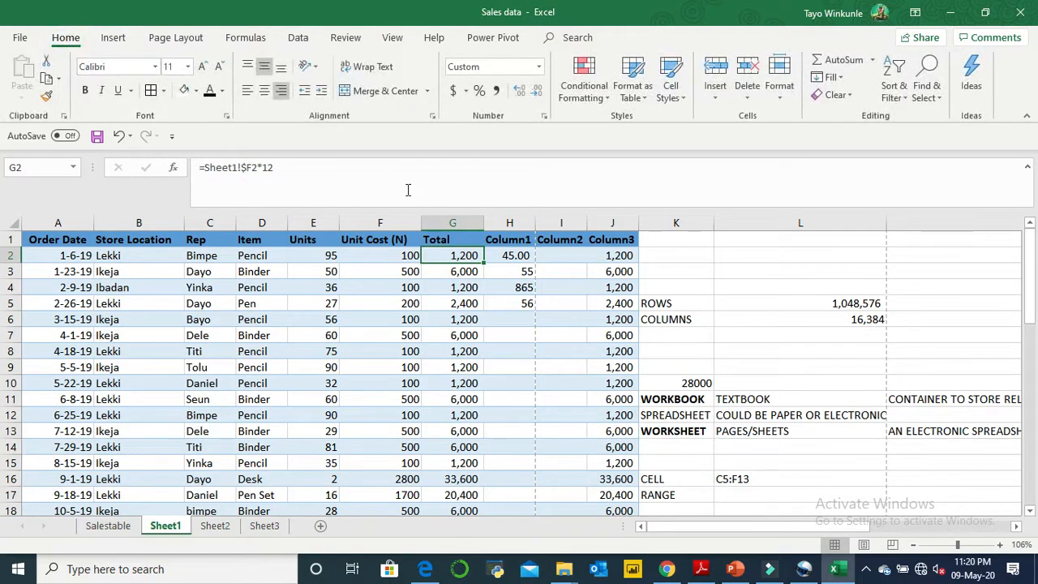
pyautogui.press('End')
pyautogui.hotkey('shift', 'Down')
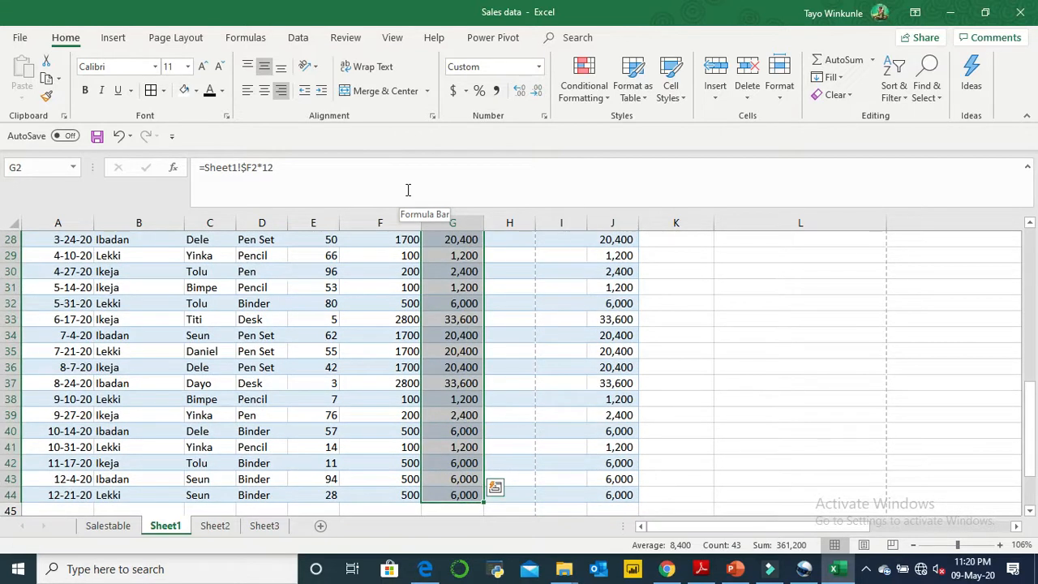
pyautogui.hotkey('ctrl', 'q')
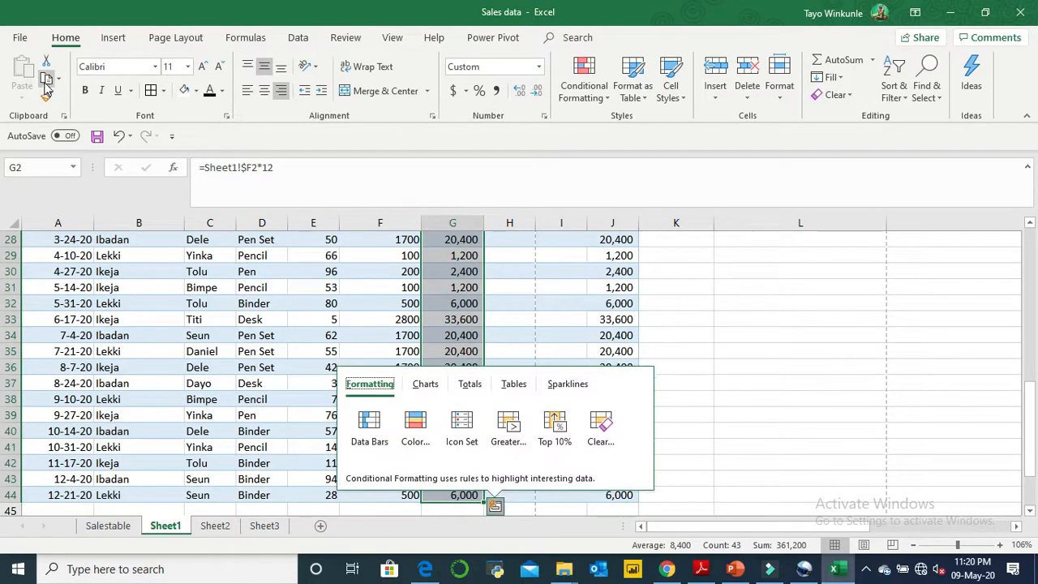
pyautogui.click(47, 81)
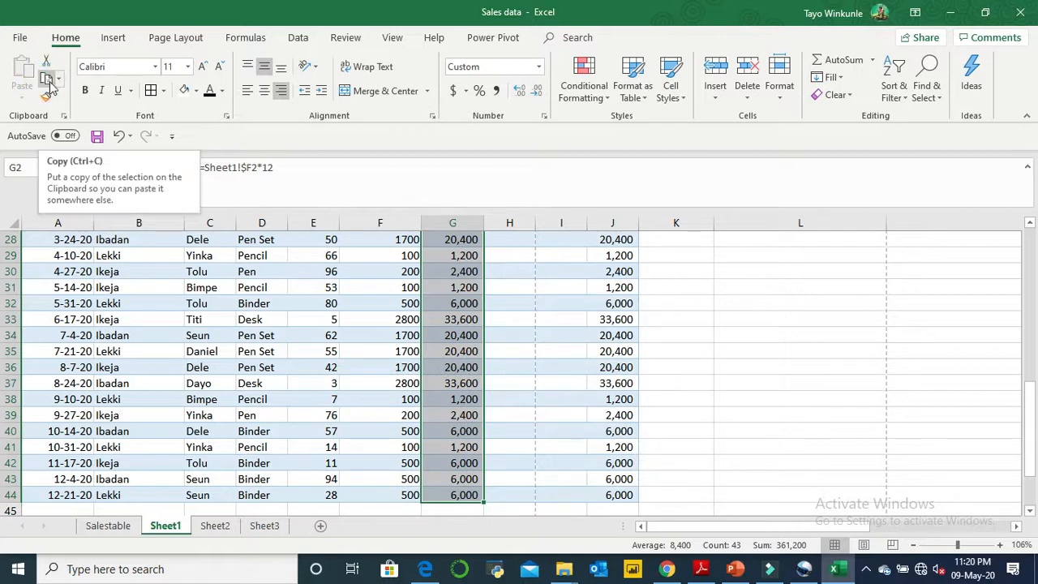
pyautogui.click(46, 78)
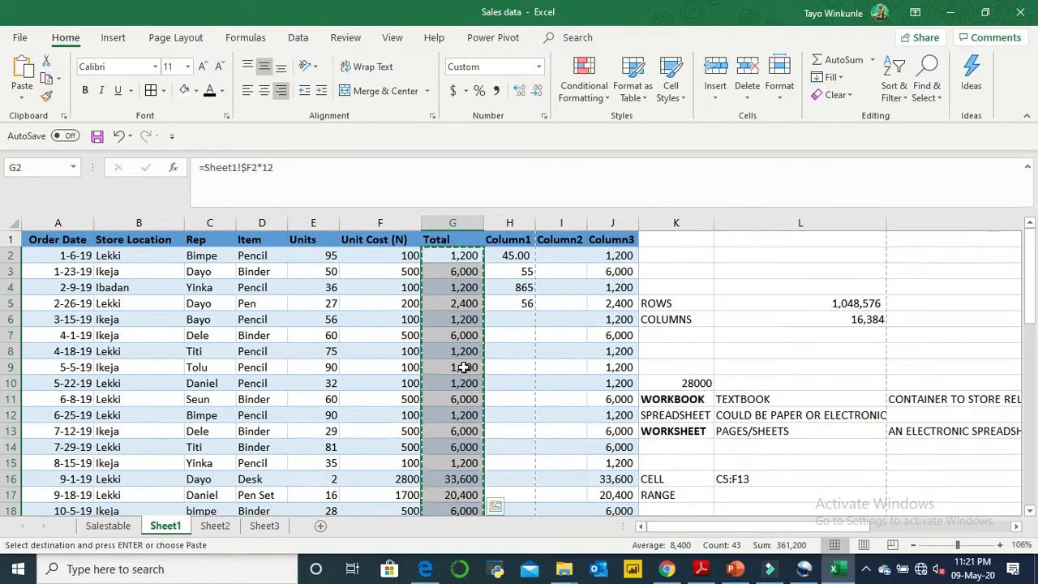
# - Paste the copied Total cells into Sheet3 starting at A1, first with the standard paste and again with the Formulas paste option
pyautogui.click(280, 527)
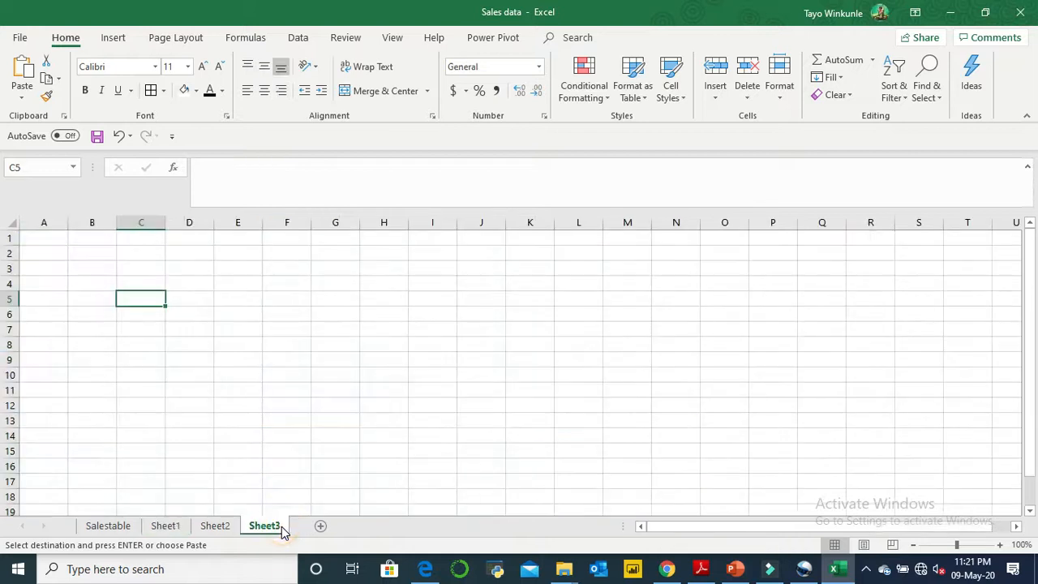
pyautogui.click(56, 237)
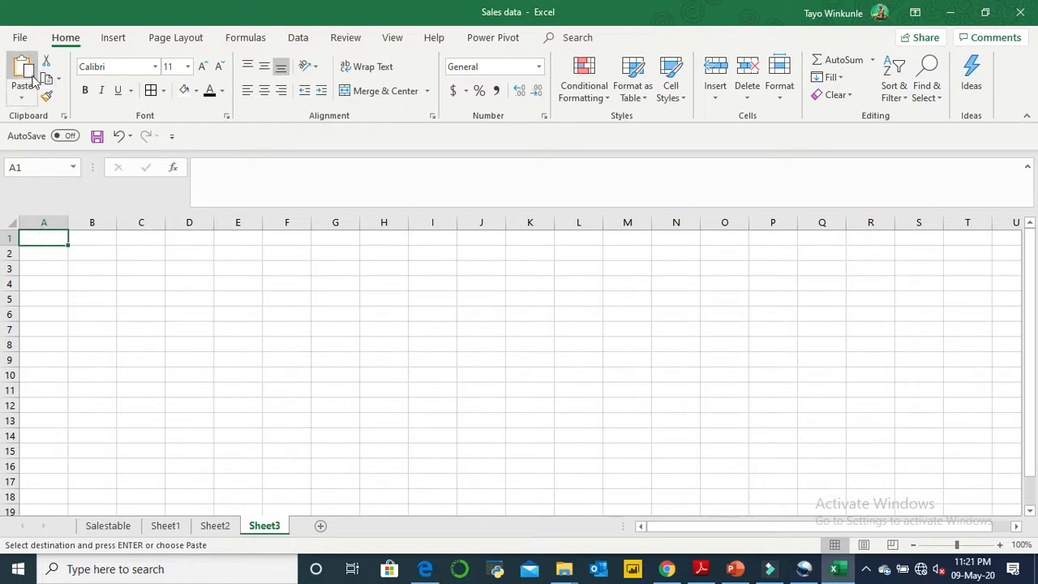
pyautogui.click(23, 99)
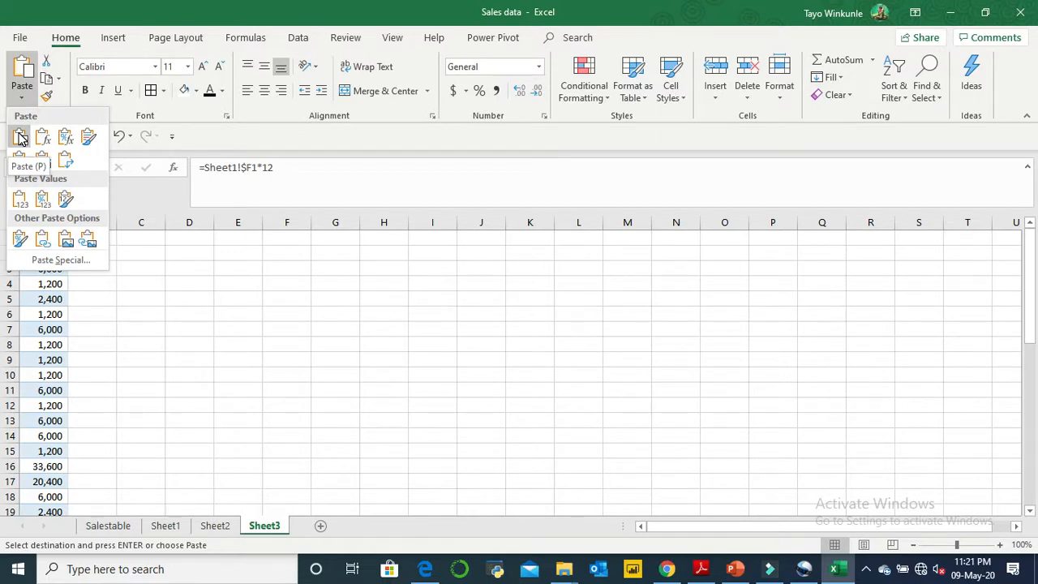
pyautogui.click(21, 138)
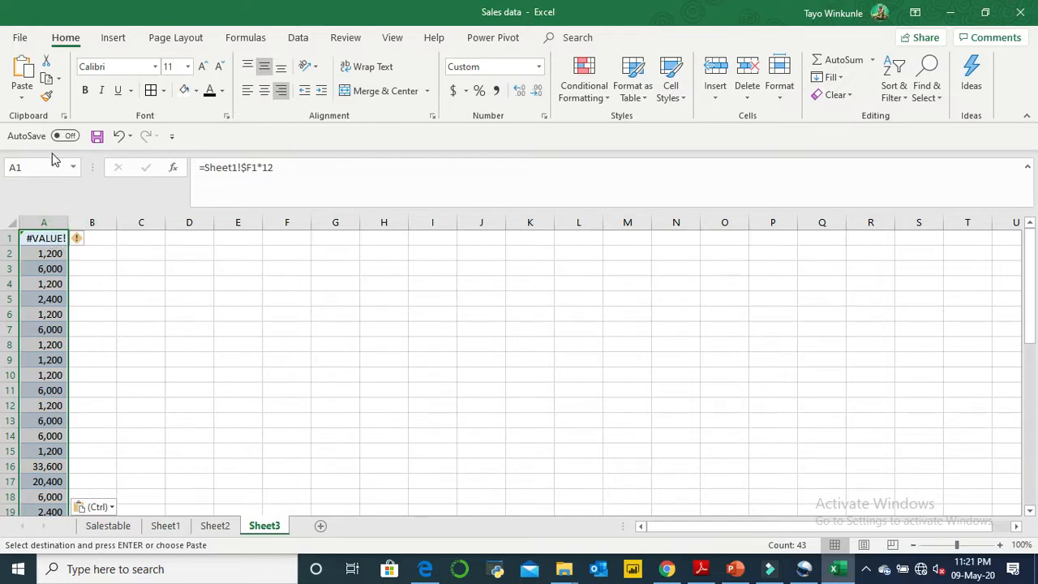
pyautogui.click(22, 95)
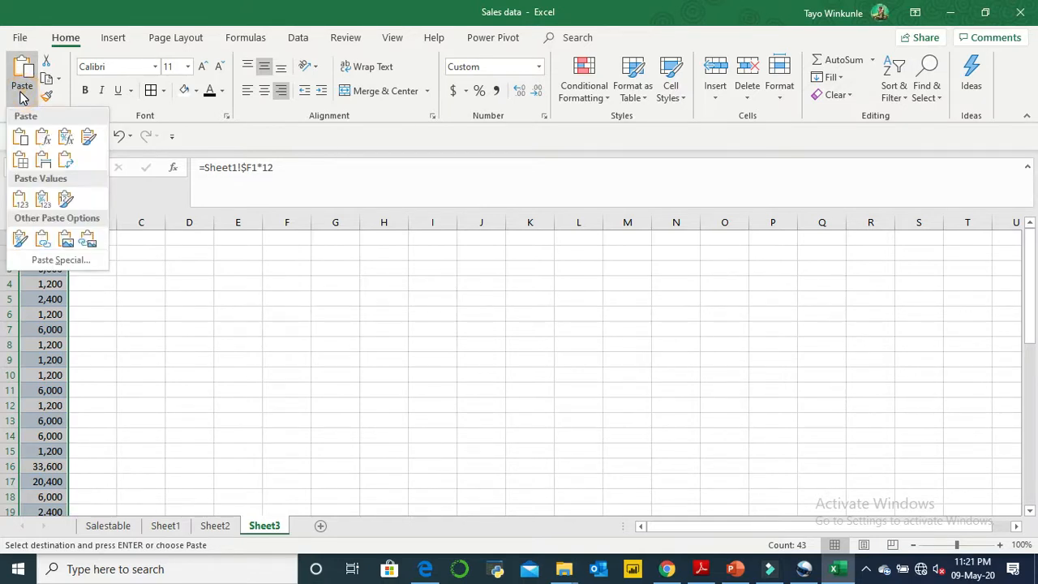
pyautogui.click(43, 139)
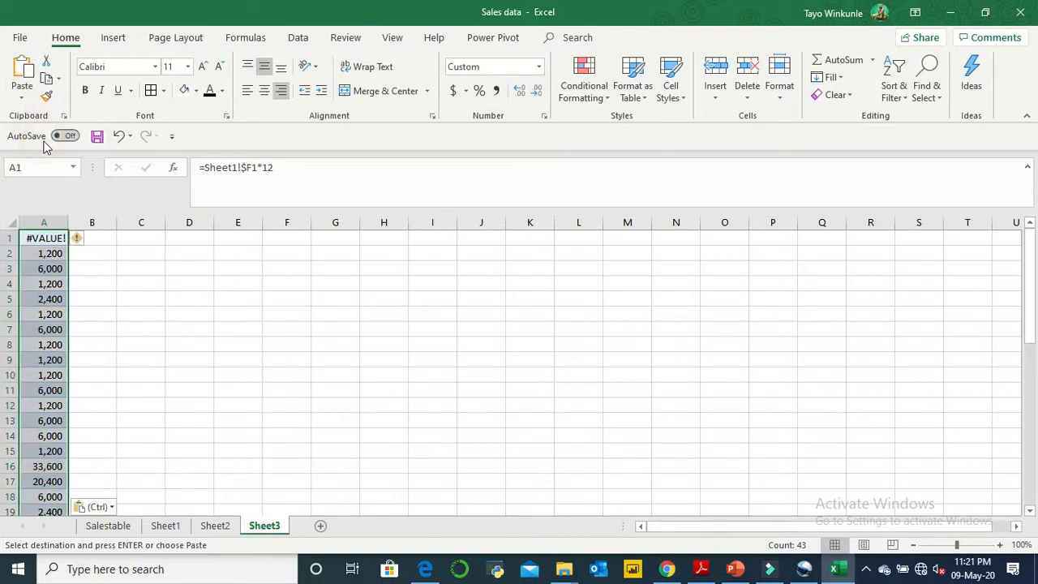
# - Examine the formulas behind the pasted cells in column A of Sheet3
pyautogui.click(49, 283)
pyautogui.click(51, 329)
pyautogui.click(50, 361)
pyautogui.click(50, 375)
pyautogui.click(51, 406)
pyautogui.click(50, 420)
pyautogui.click(50, 449)
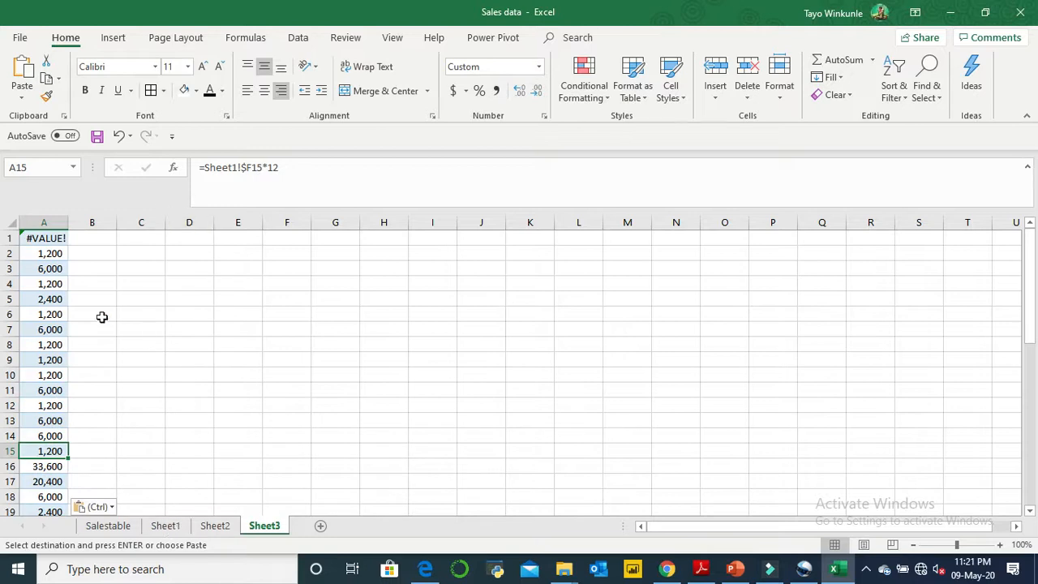
pyautogui.click(49, 374)
pyautogui.click(49, 390)
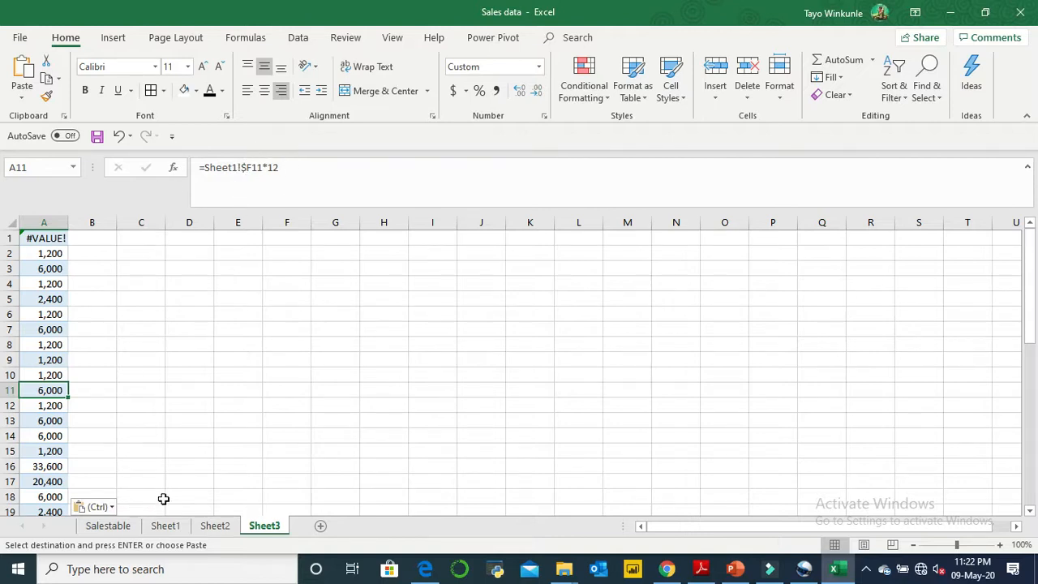
# - Examine the formulas in the Total column on Sheet1 for comparison with the pasted cells on Sheet3
pyautogui.click(171, 528)
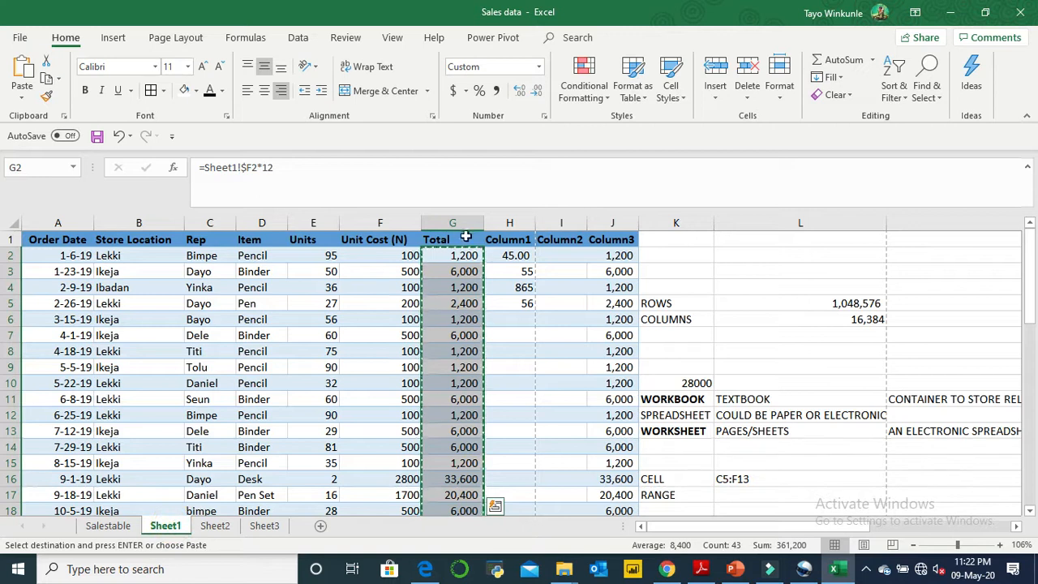
pyautogui.click(467, 264)
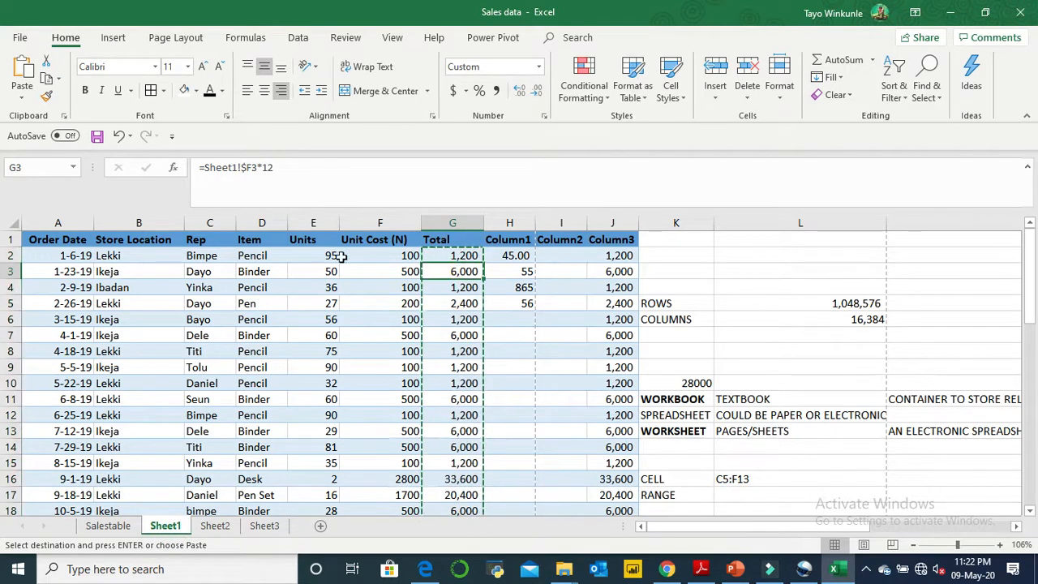
pyautogui.click(454, 303)
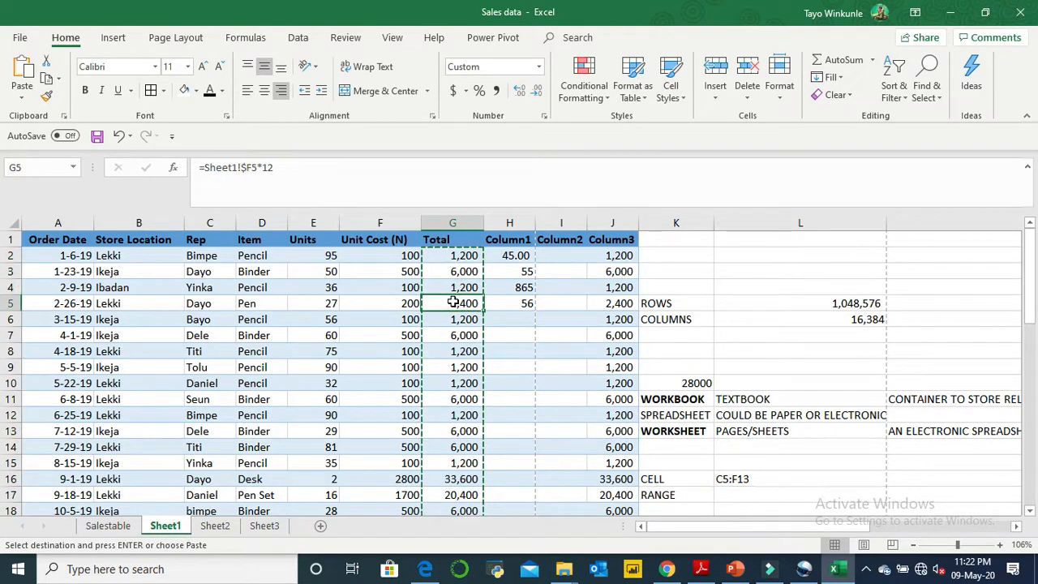
pyautogui.click(458, 365)
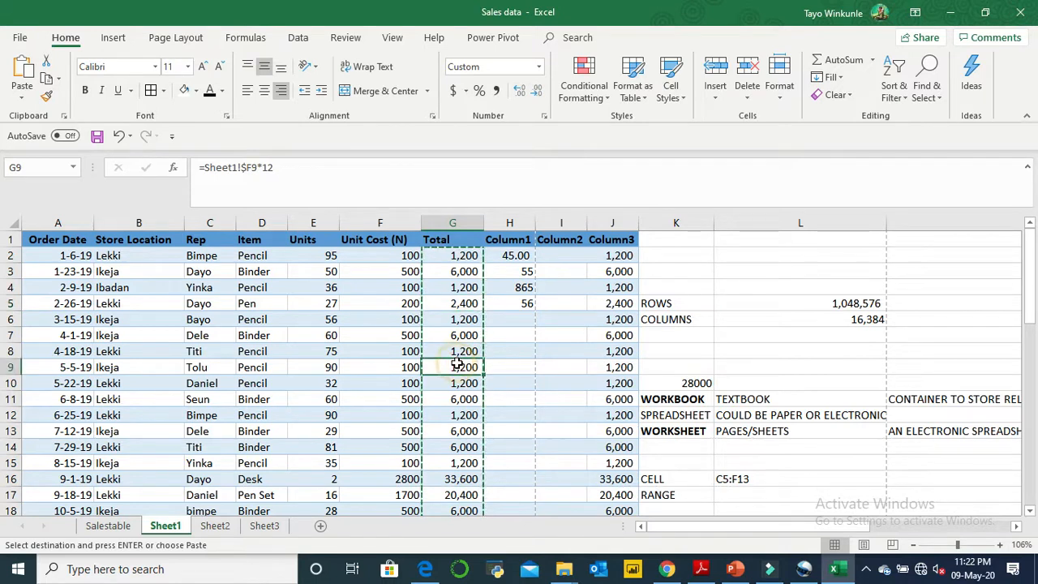
pyautogui.click(457, 301)
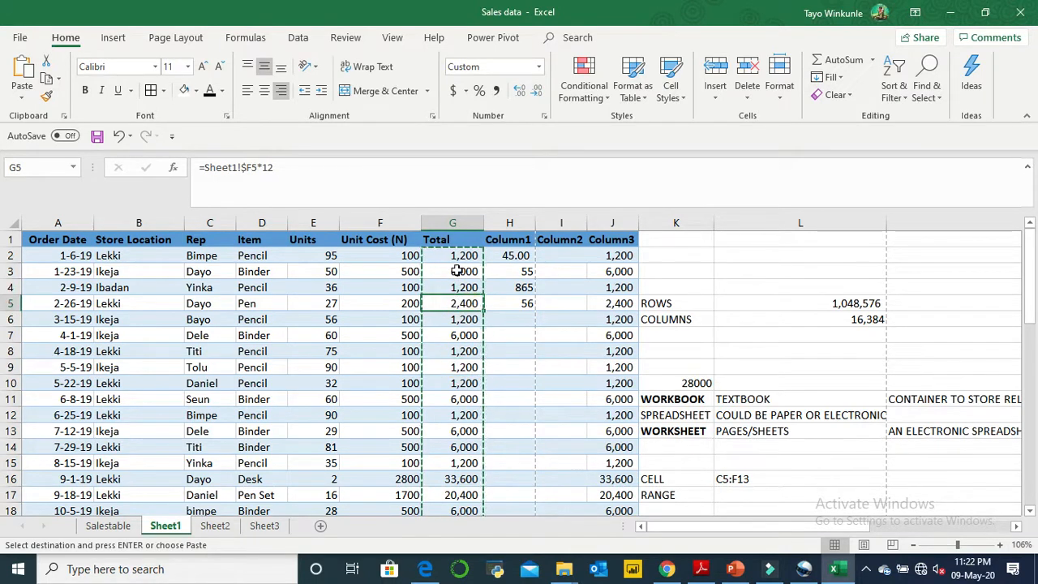
pyautogui.click(459, 273)
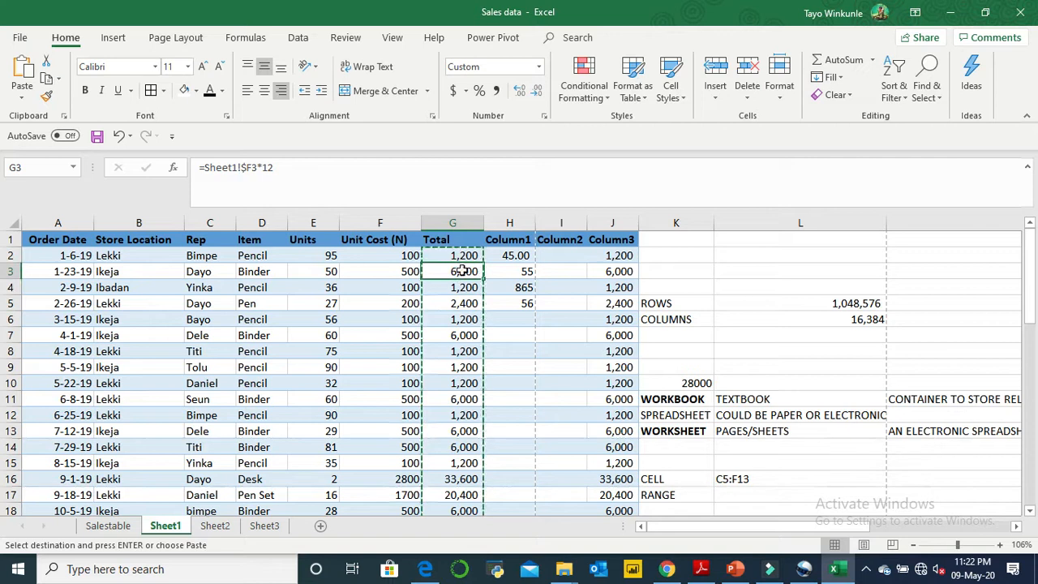
pyautogui.click(469, 255)
pyautogui.click(469, 287)
pyautogui.click(465, 339)
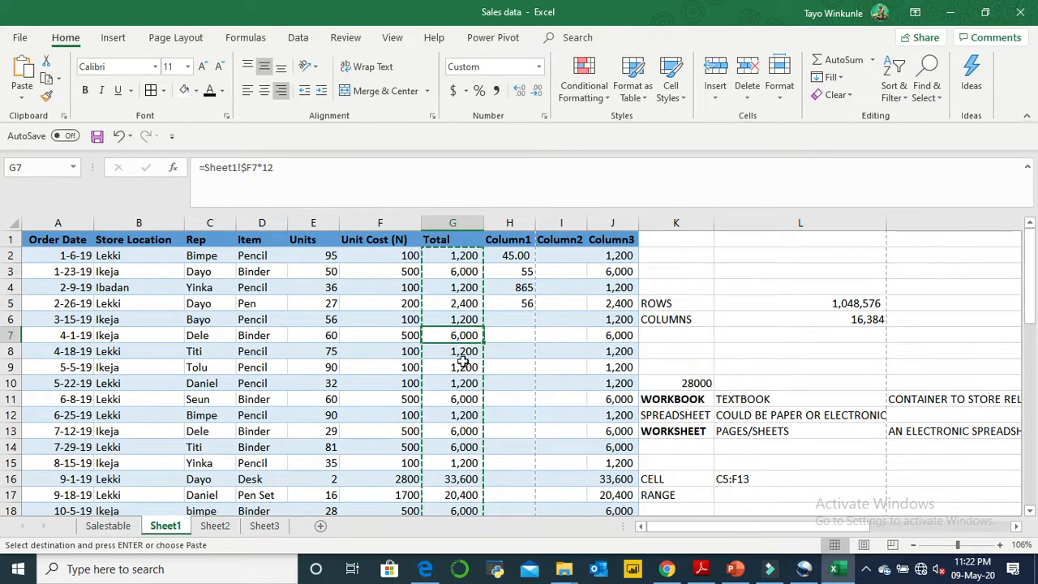
pyautogui.click(461, 388)
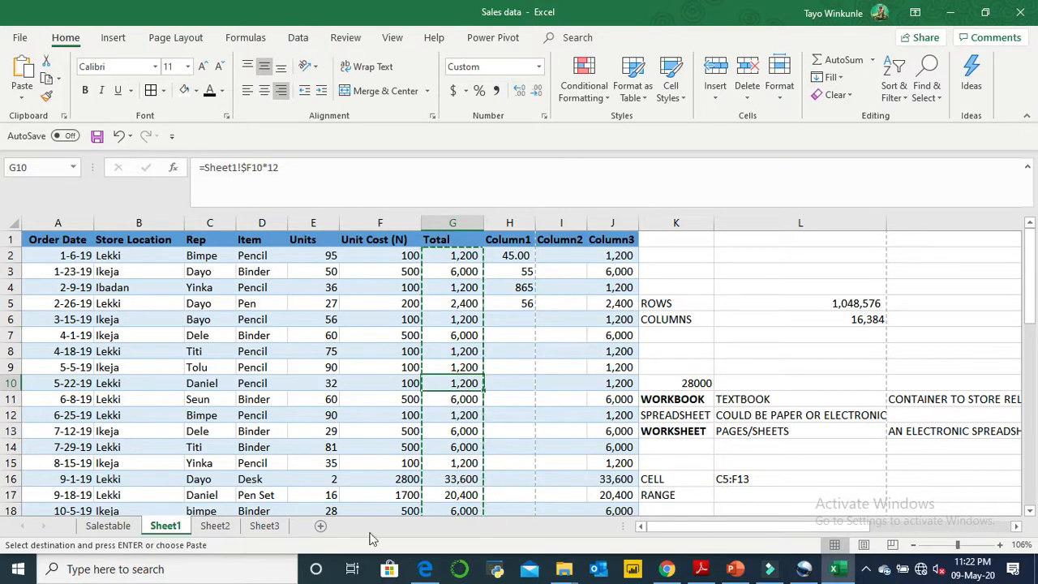
pyautogui.click(369, 430)
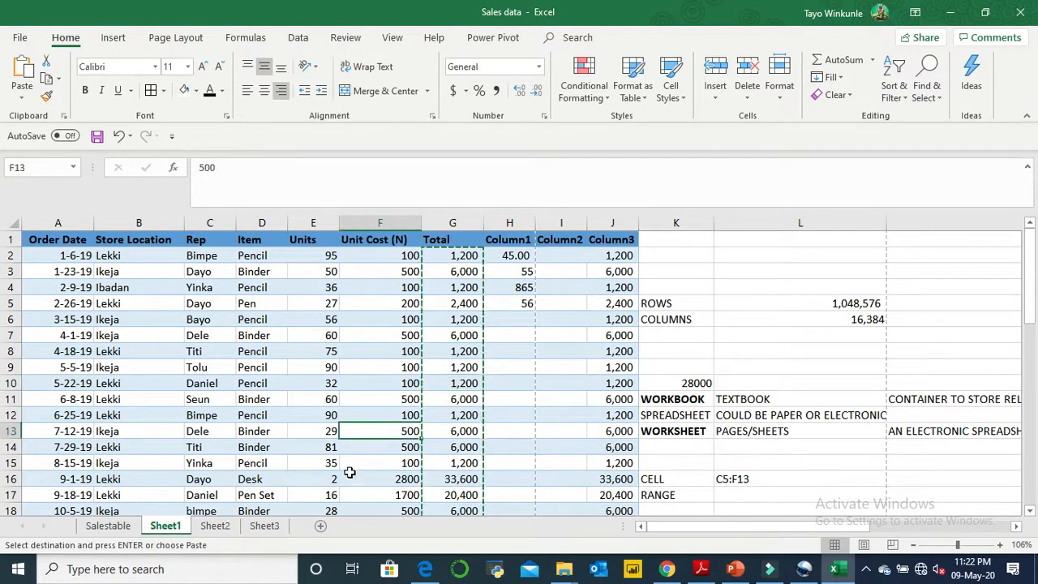
pyautogui.click(445, 458)
pyautogui.click(463, 277)
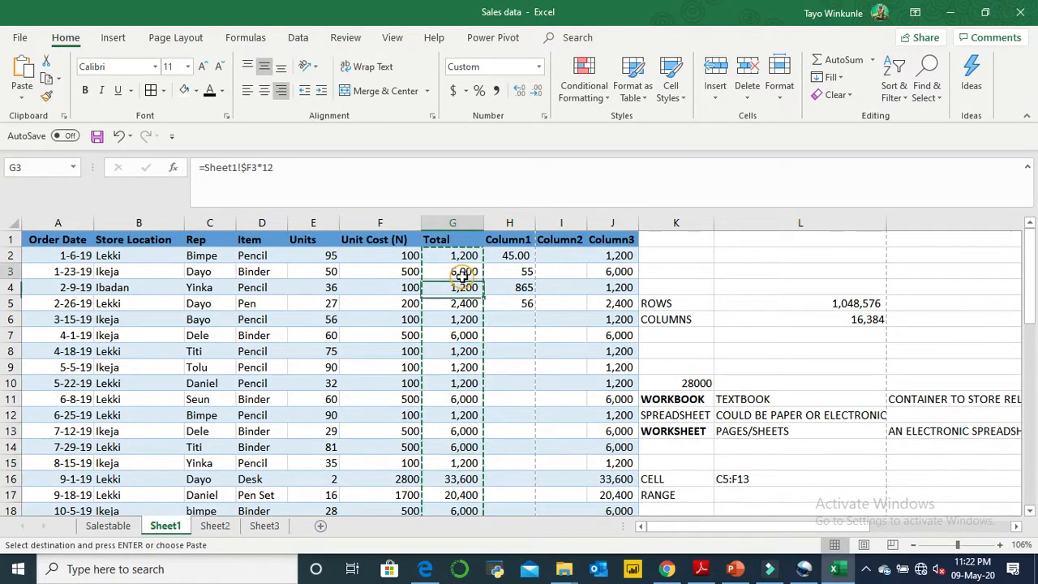
# - Paste the copied Total cells into Sheet3 starting at B1 with the Formulas & Number Formatting option
pyautogui.click(253, 528)
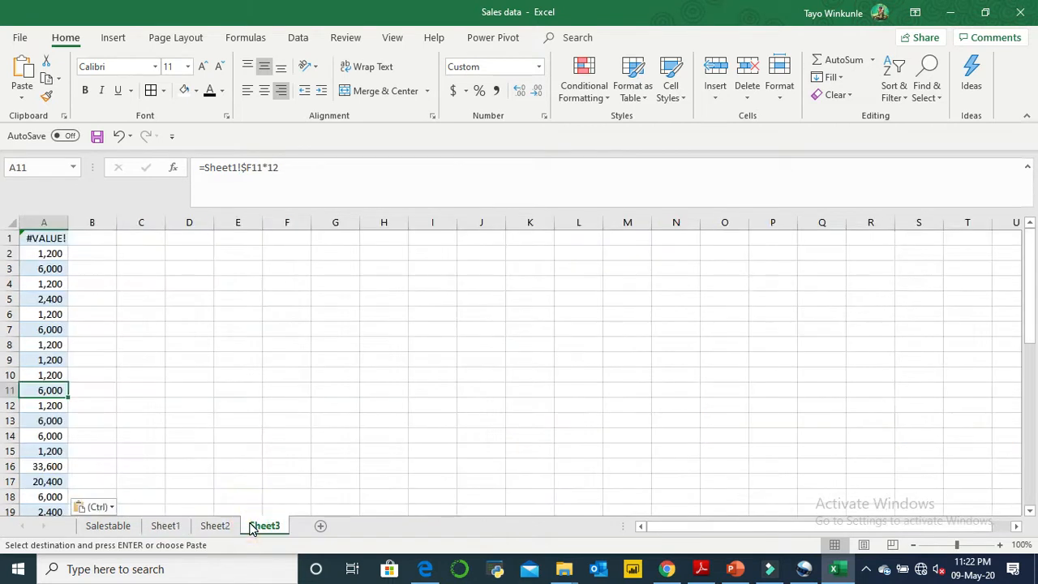
pyautogui.click(72, 241)
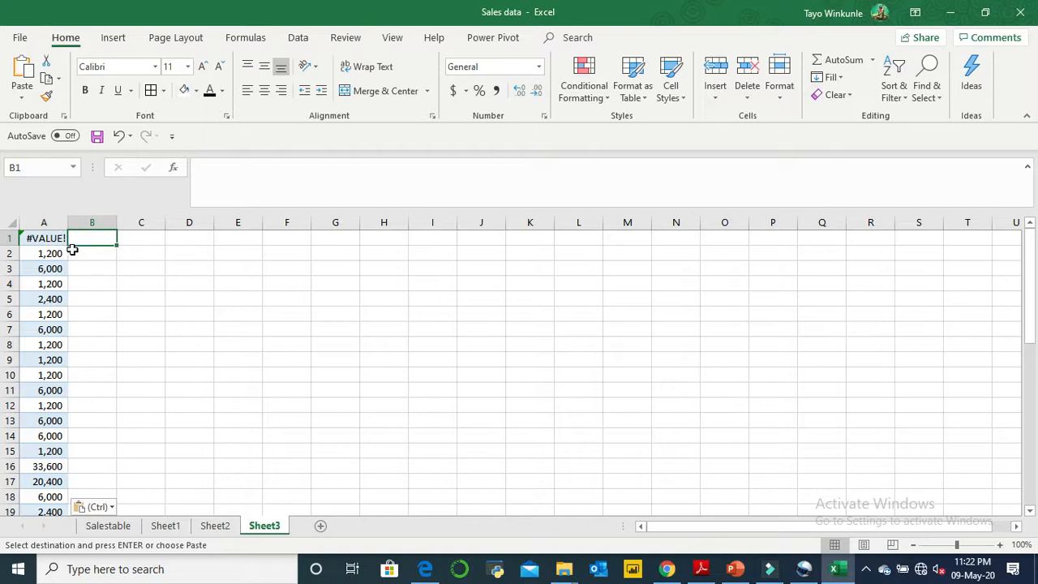
pyautogui.click(22, 96)
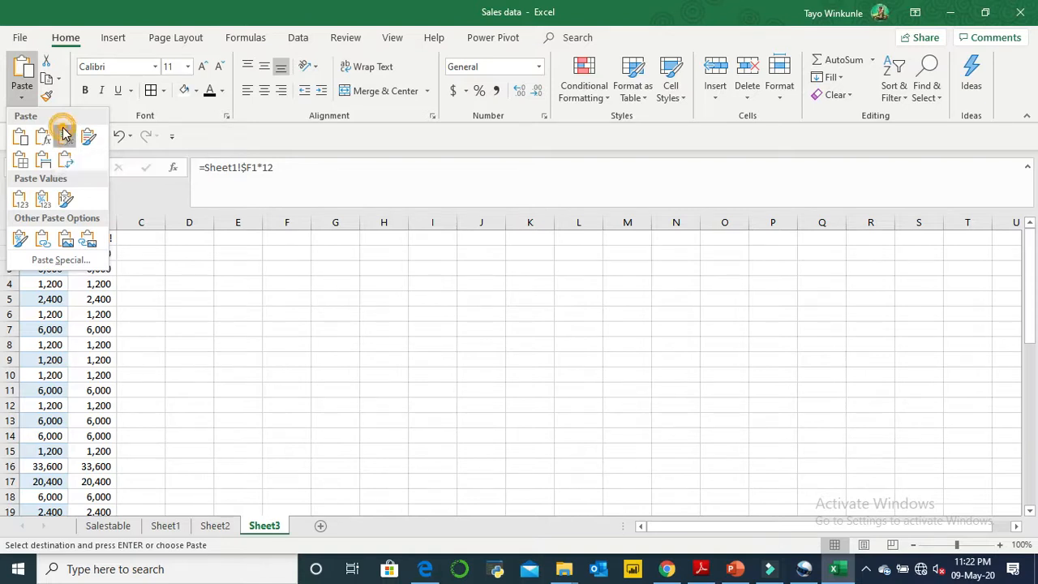
pyautogui.click(66, 135)
pyautogui.click(104, 325)
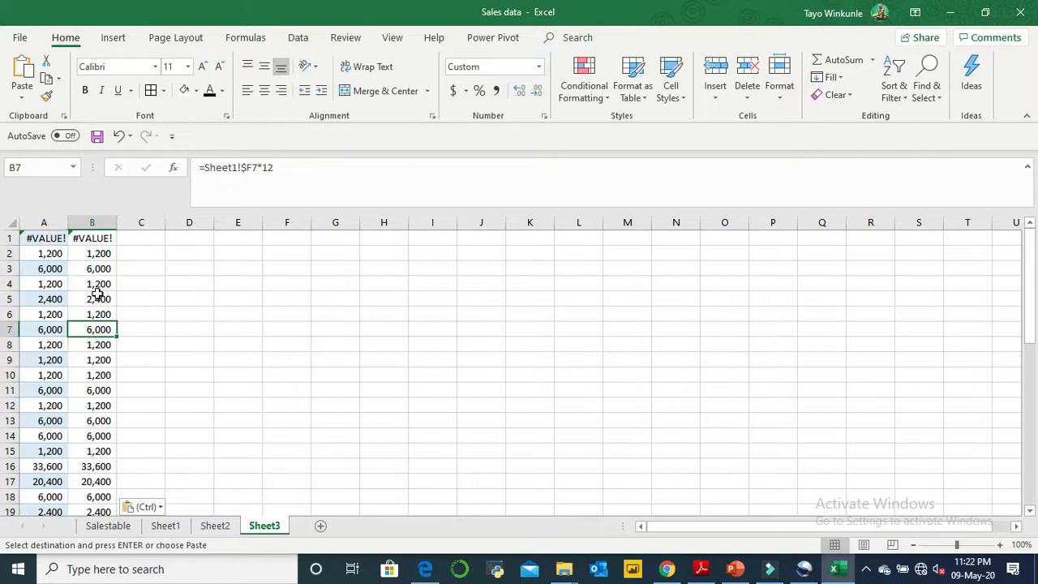
pyautogui.click(136, 236)
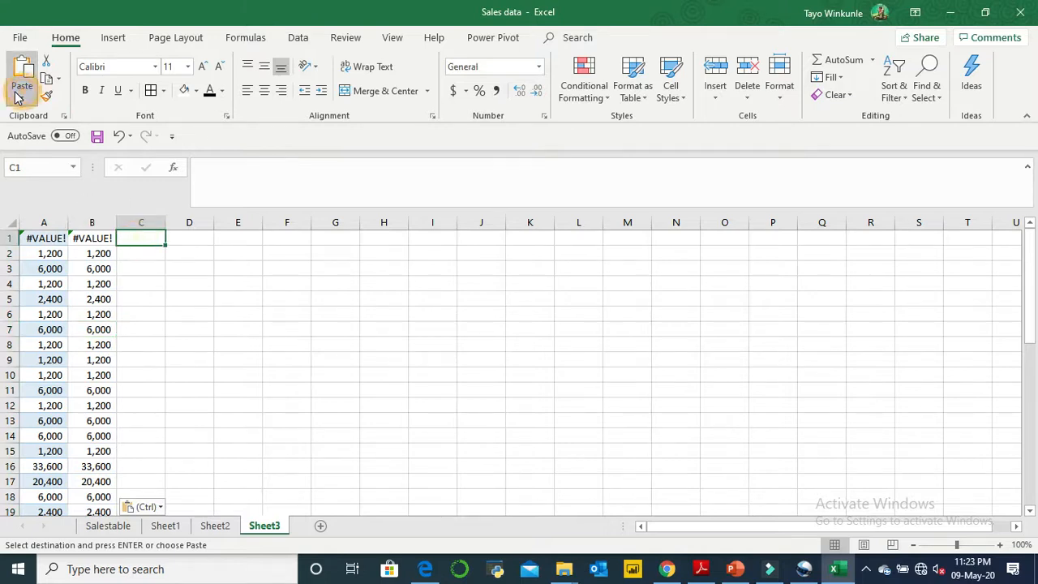
pyautogui.click(18, 98)
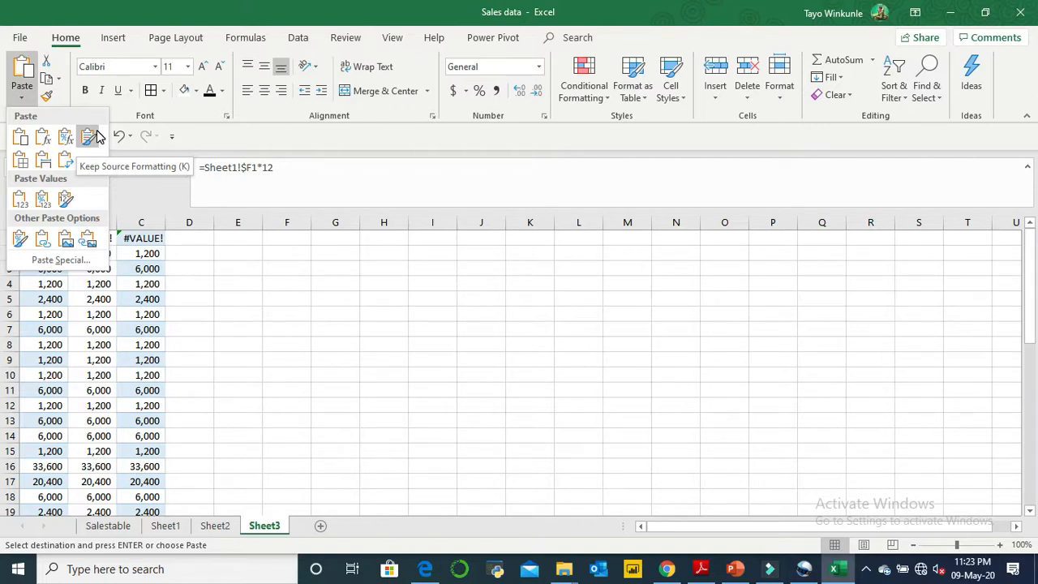
pyautogui.click(162, 526)
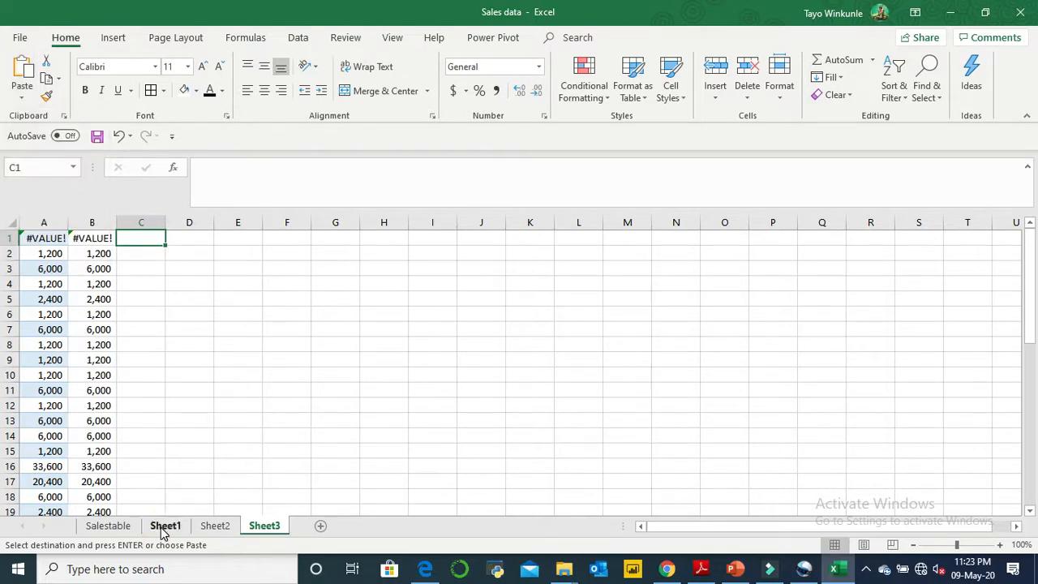
# - Apply all borders to the Total values in G2:G44 on Sheet1
pyautogui.click(162, 525)
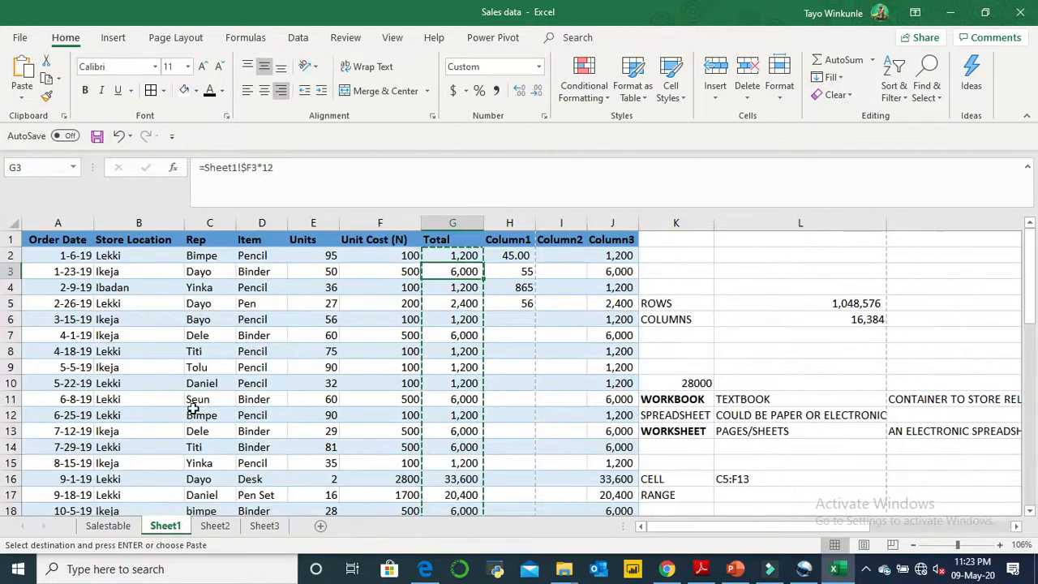
pyautogui.click(468, 253)
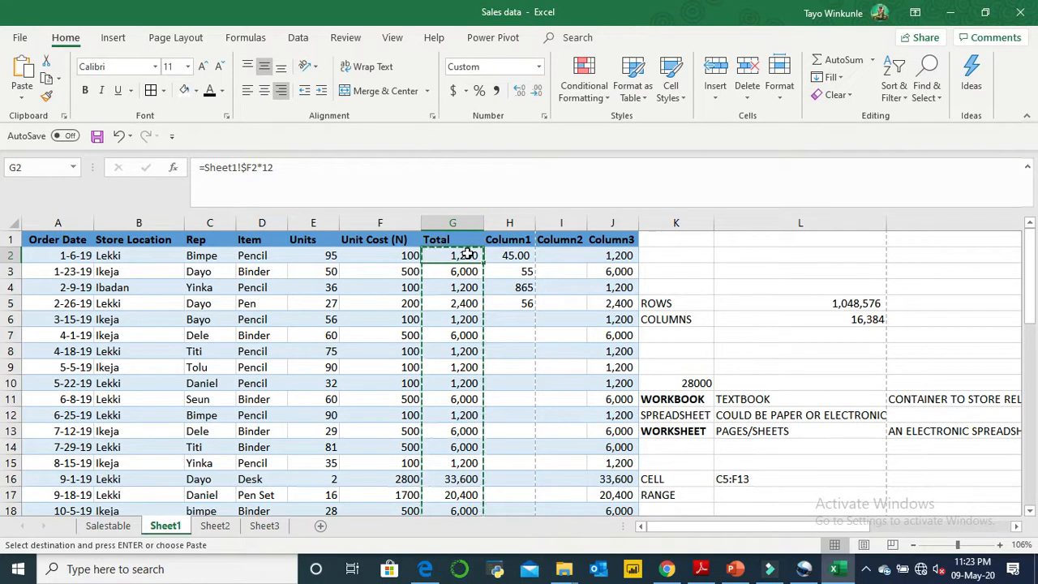
pyautogui.hotkey('ctrl', 'shift', 'Down')
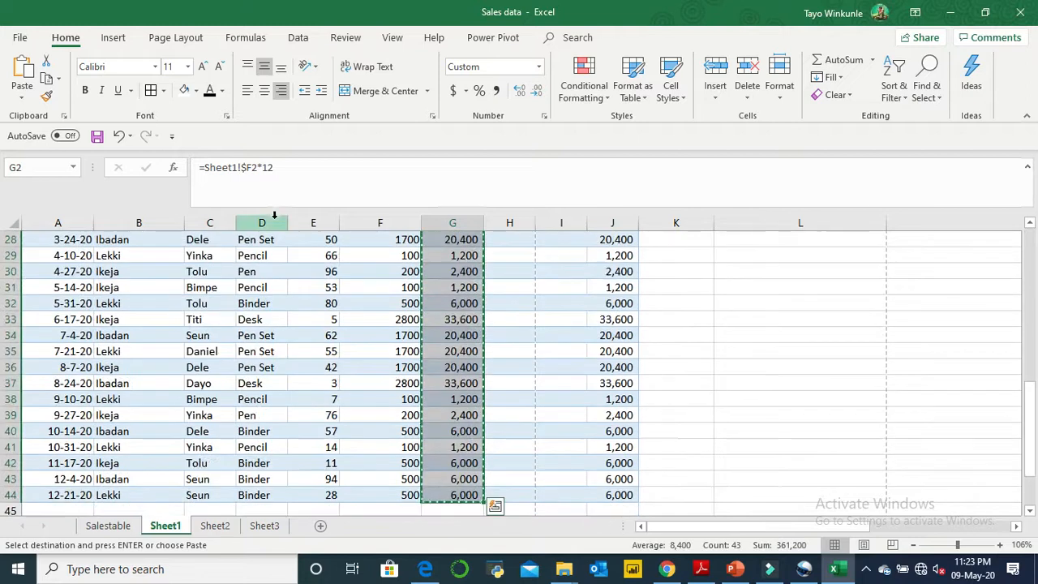
pyautogui.click(151, 91)
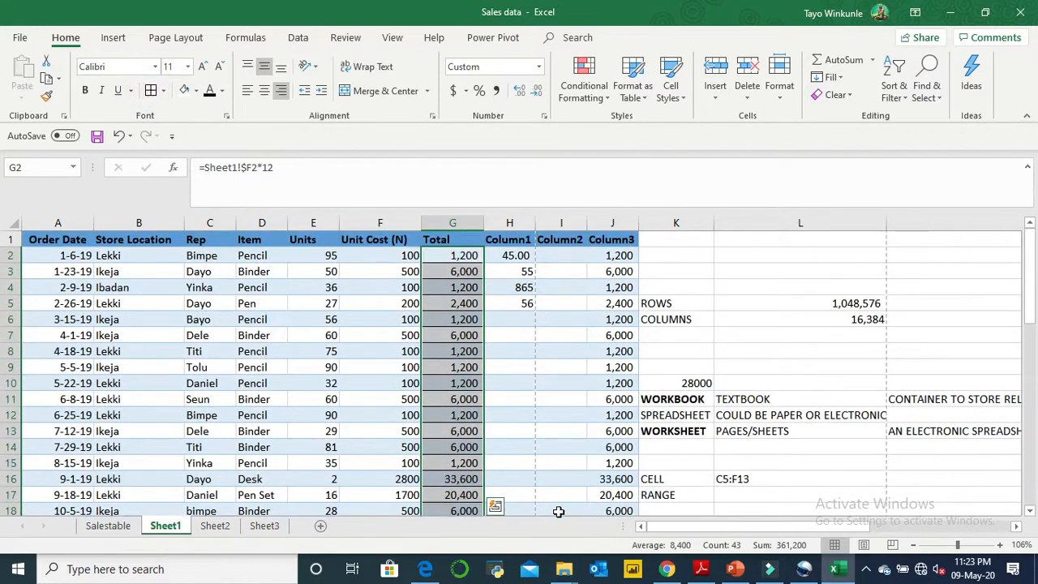
pyautogui.click(464, 367)
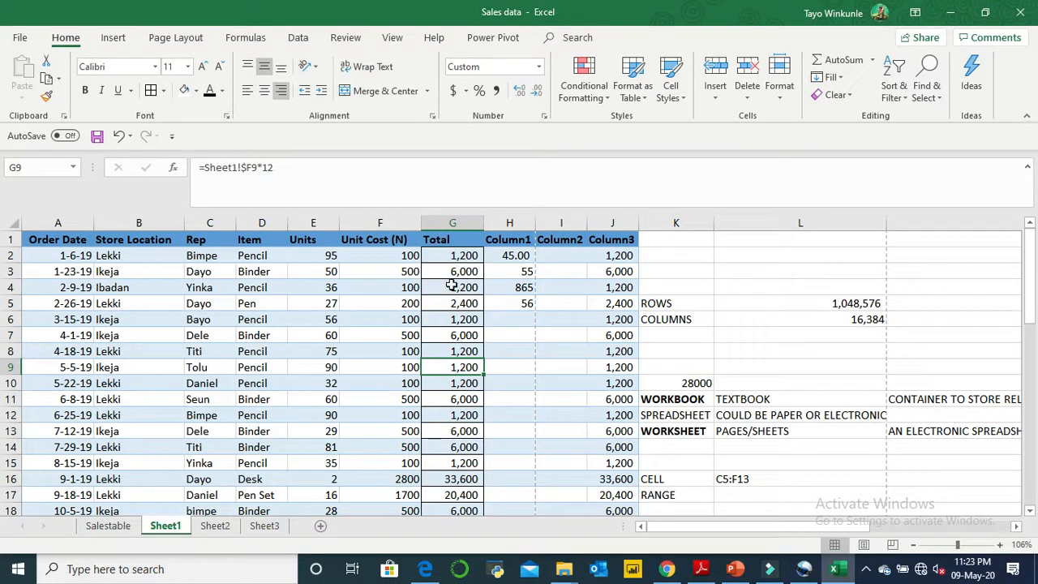
pyautogui.click(451, 256)
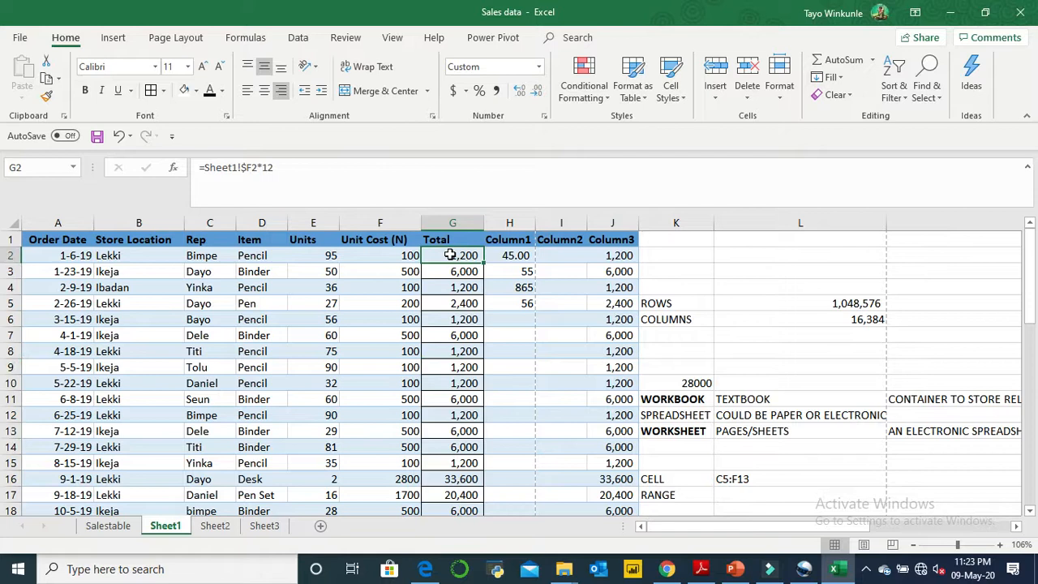
pyautogui.click(410, 251)
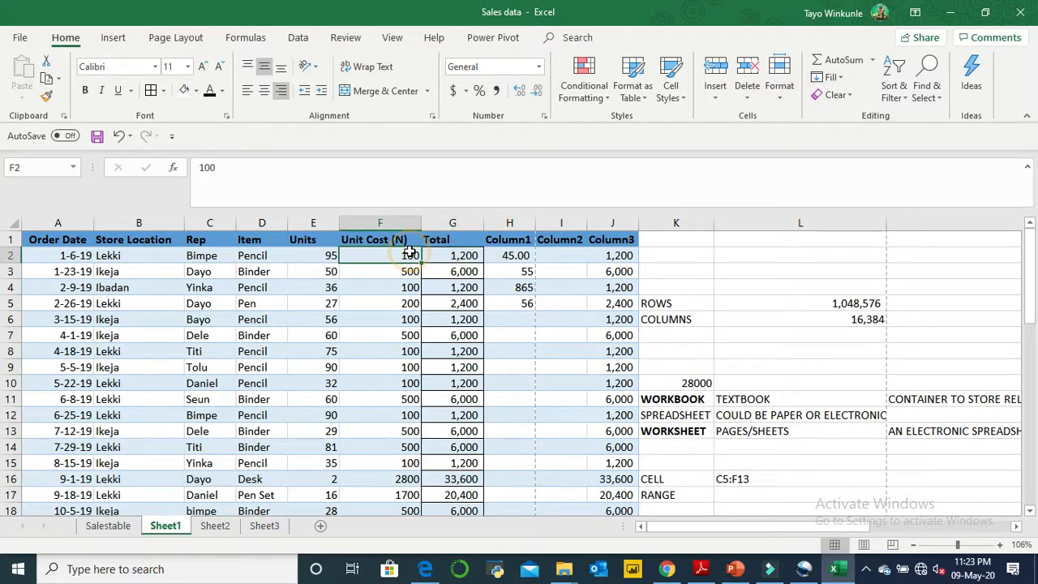
pyautogui.click(441, 256)
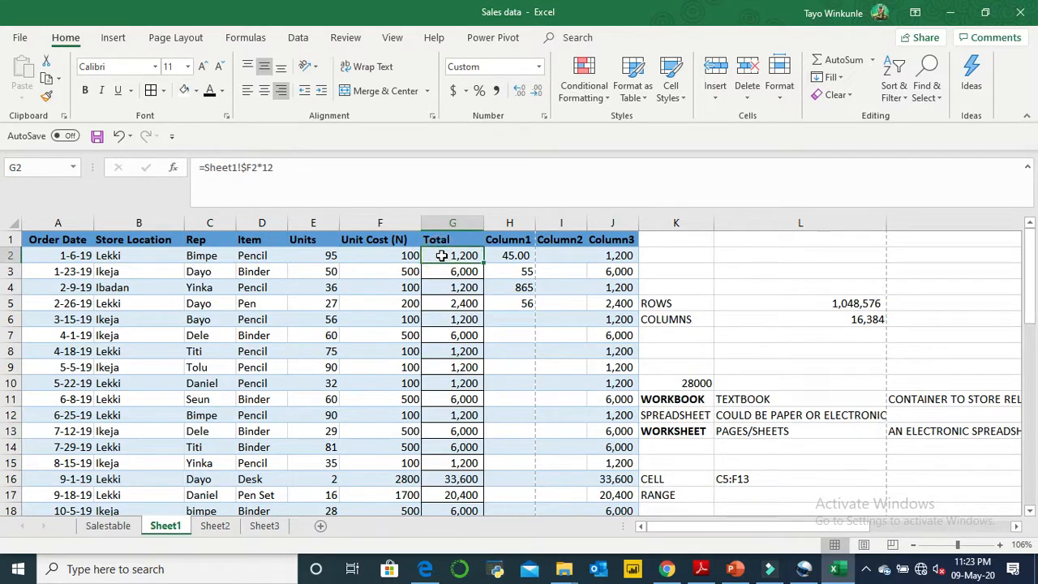
pyautogui.write('=')
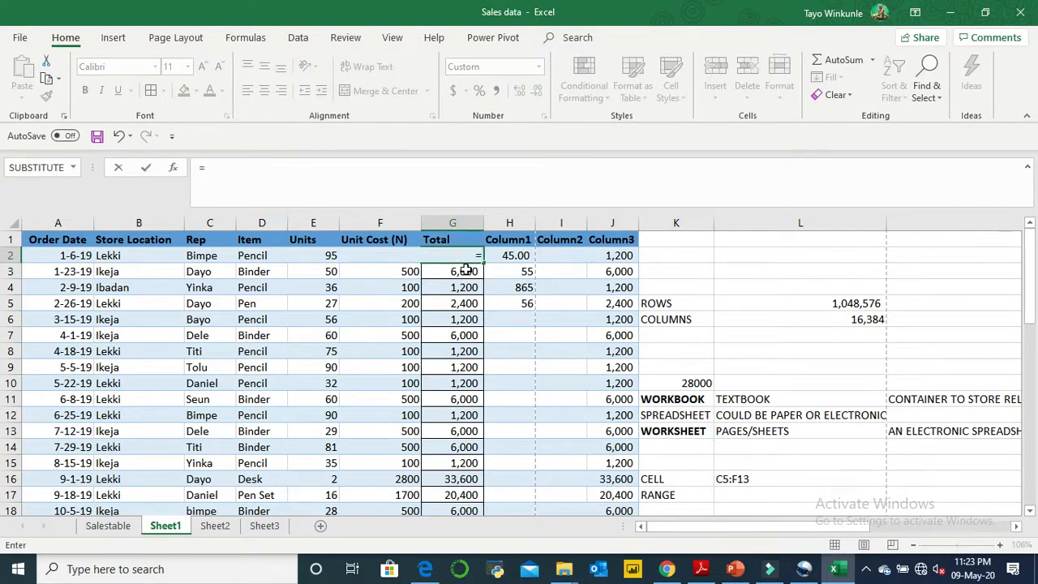
pyautogui.press('BackSpace')
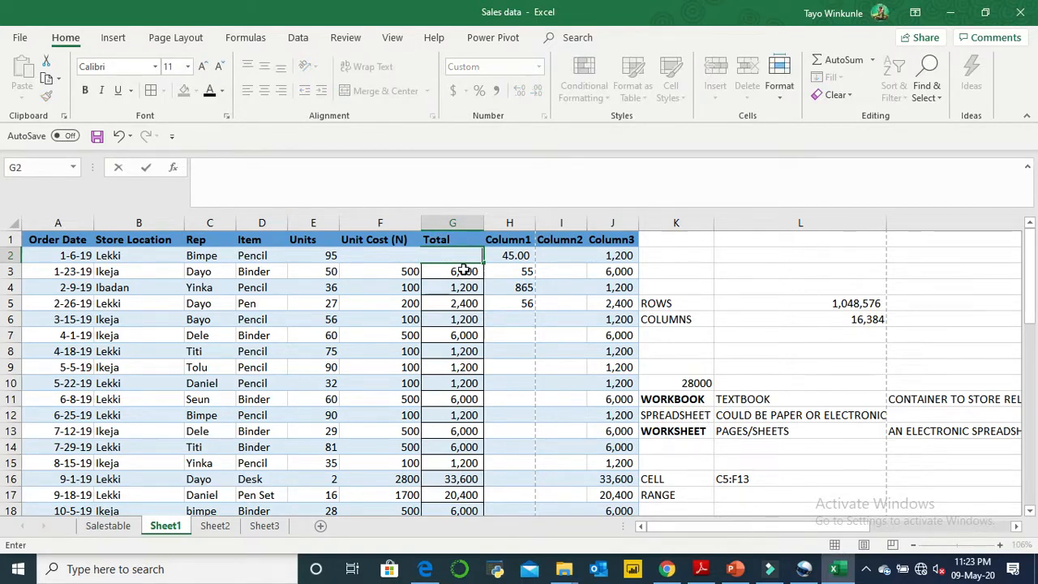
pyautogui.hotkey('ctrl', 'z')
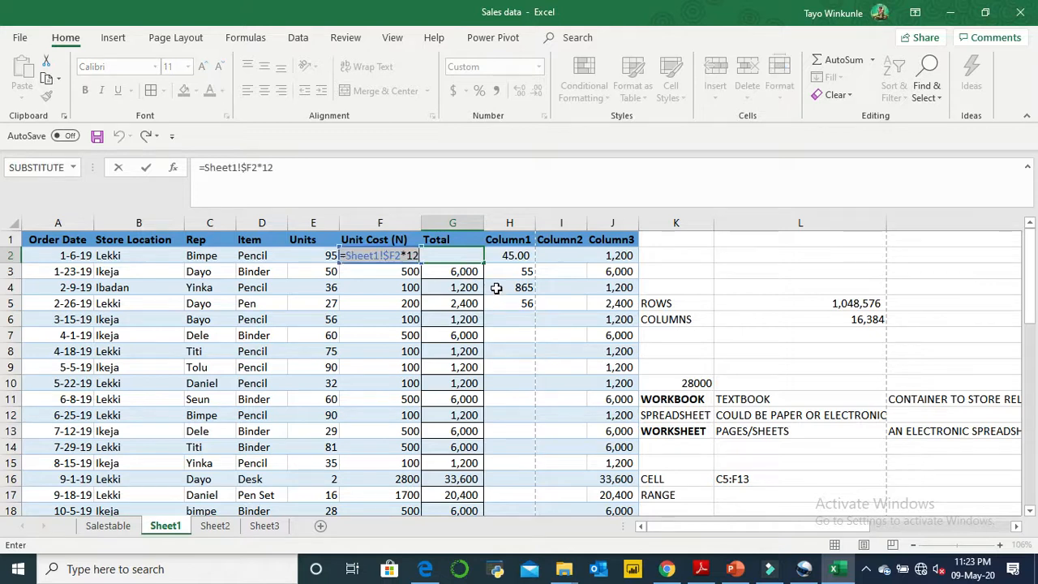
pyautogui.press('Return')
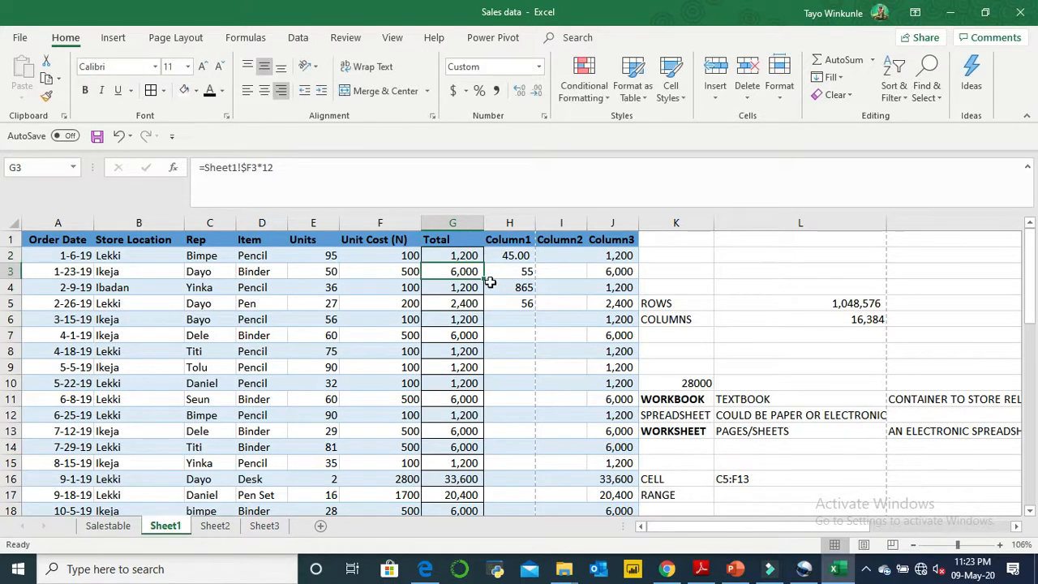
pyautogui.press('Down')
pyautogui.press('Down')
pyautogui.press('Down')
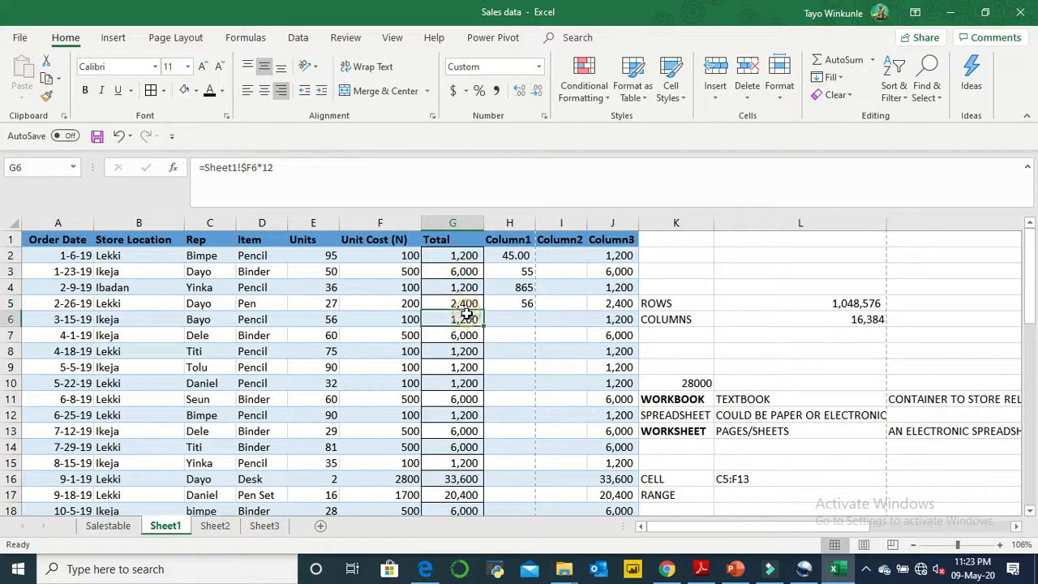
pyautogui.press('F2')
pyautogui.press('Escape')
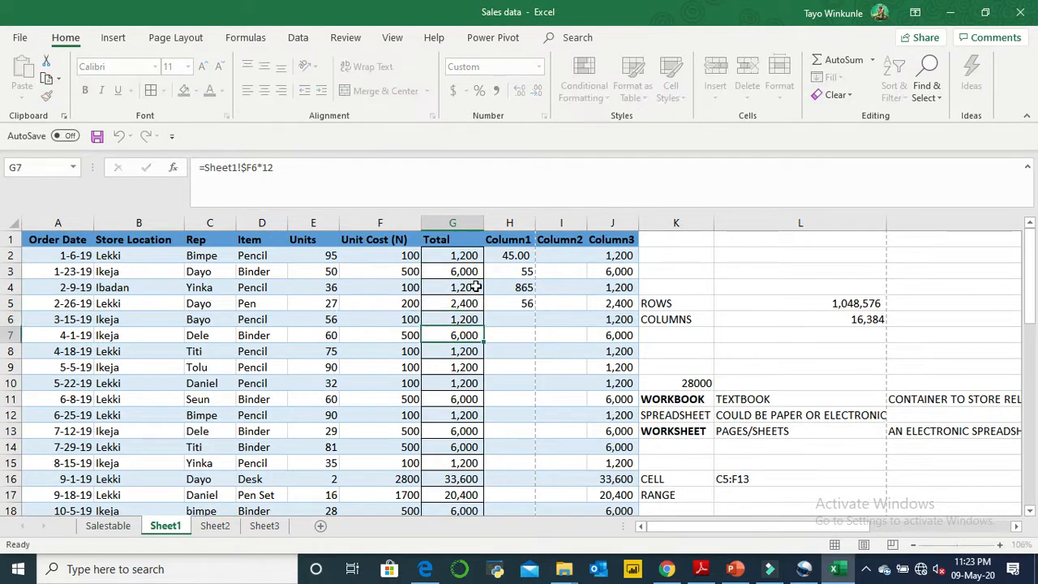
# - Replace the formula in Total cell G2 on Sheet1 with =F2*12
pyautogui.click(469, 255)
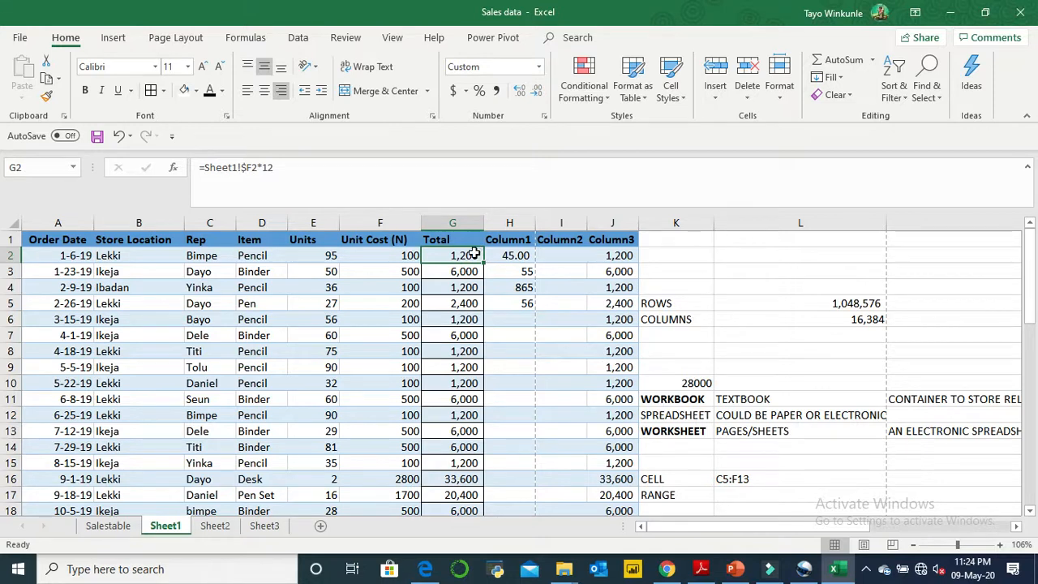
pyautogui.moveTo(283, 167); pyautogui.dragTo(200, 160)
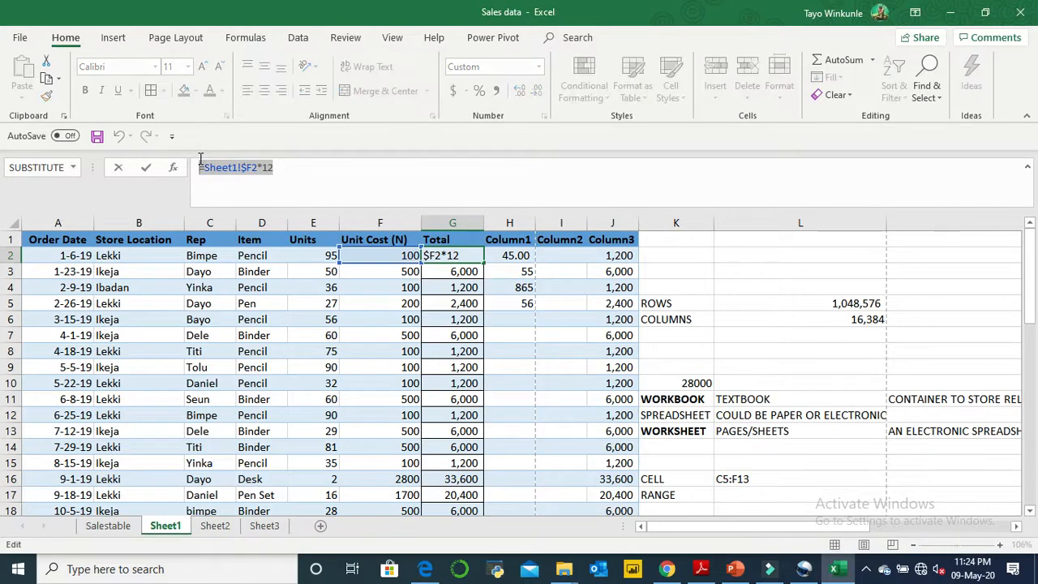
pyautogui.write('=')
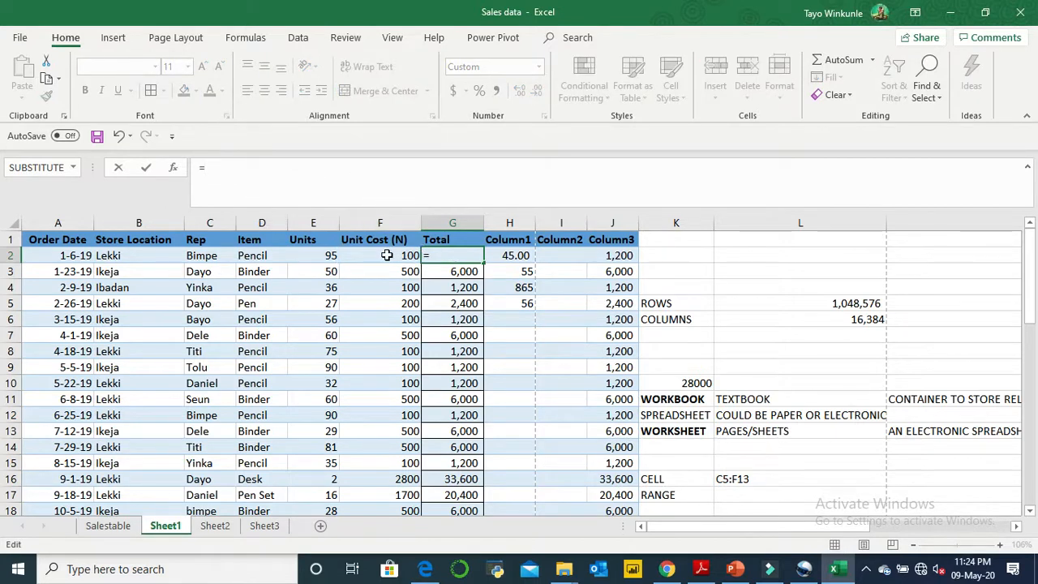
pyautogui.click(387, 255)
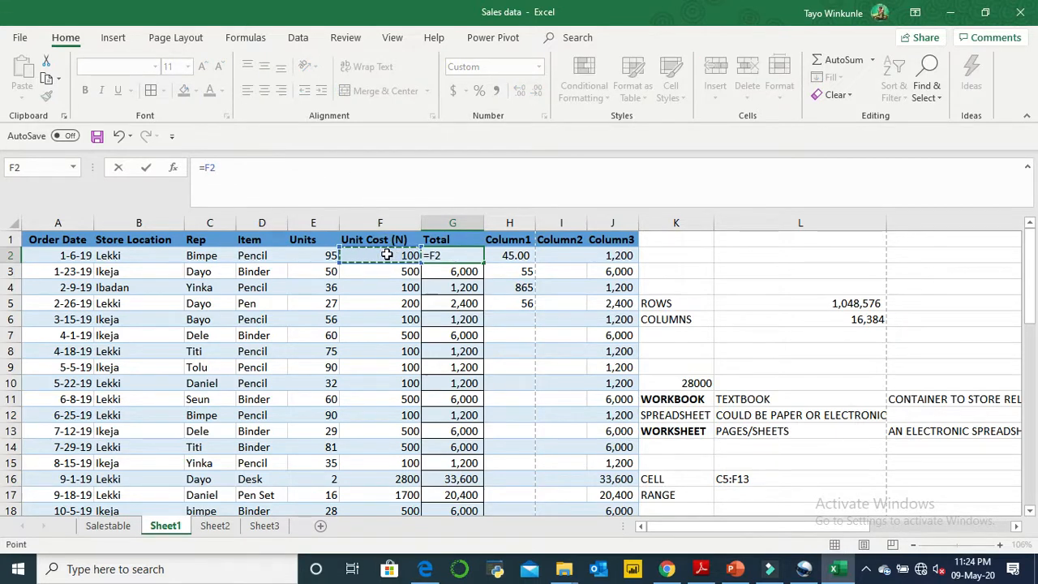
pyautogui.write('*12')
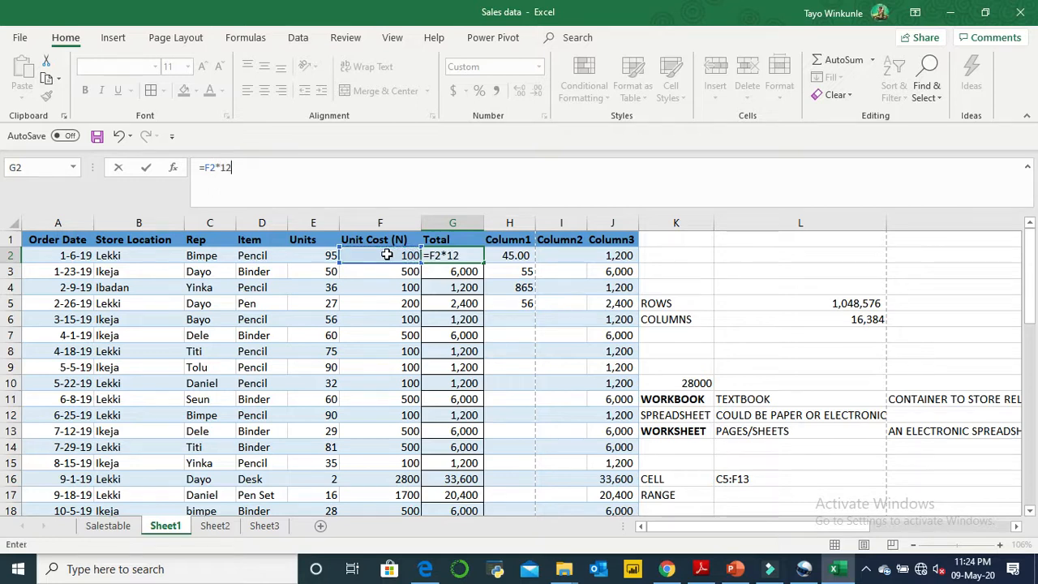
pyautogui.press('Return')
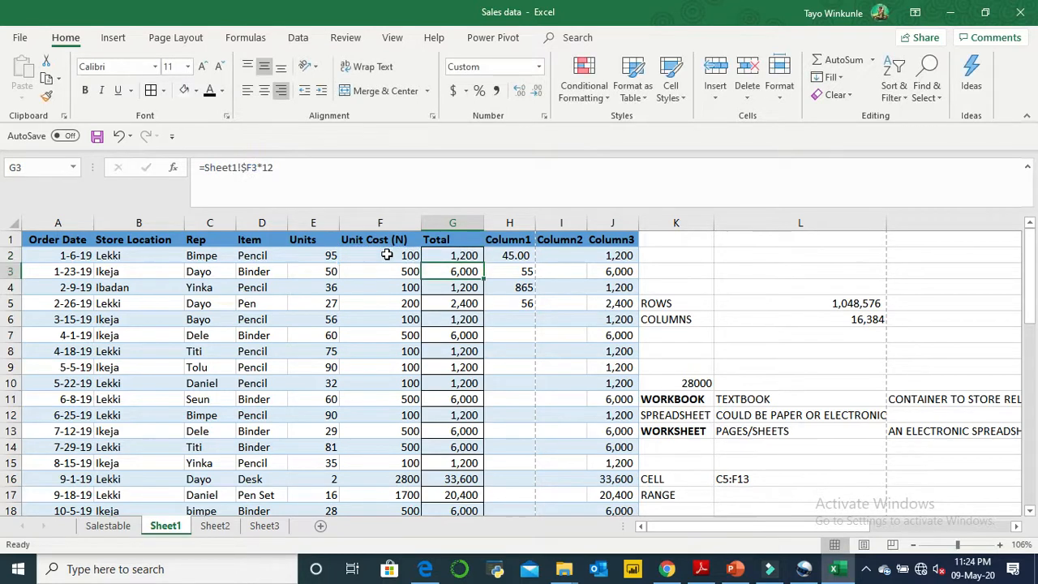
# - Fill the formula from G2 down the rest of the Total column through G44
pyautogui.click(473, 256)
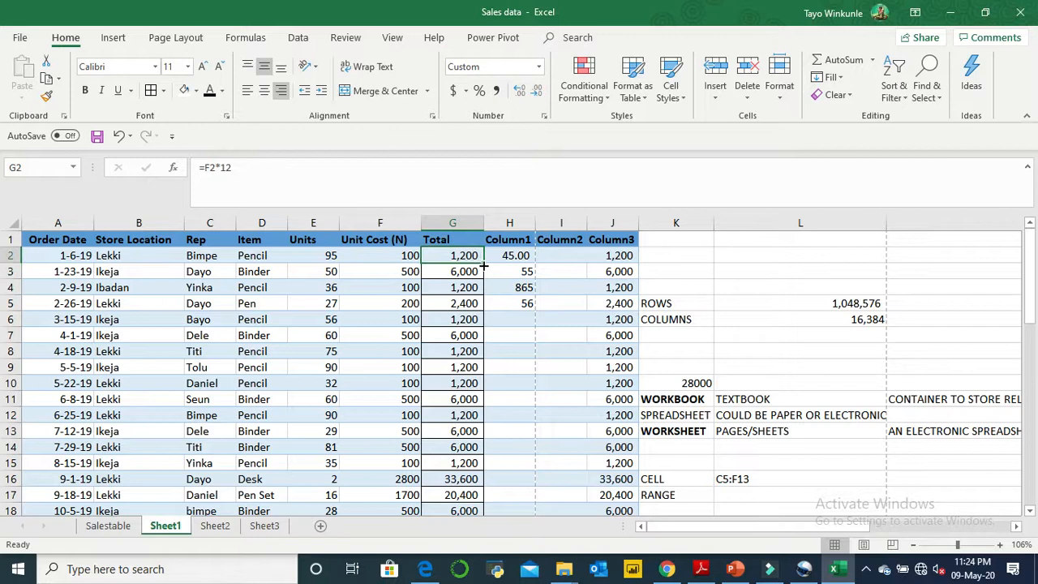
pyautogui.doubleClick(483, 263)
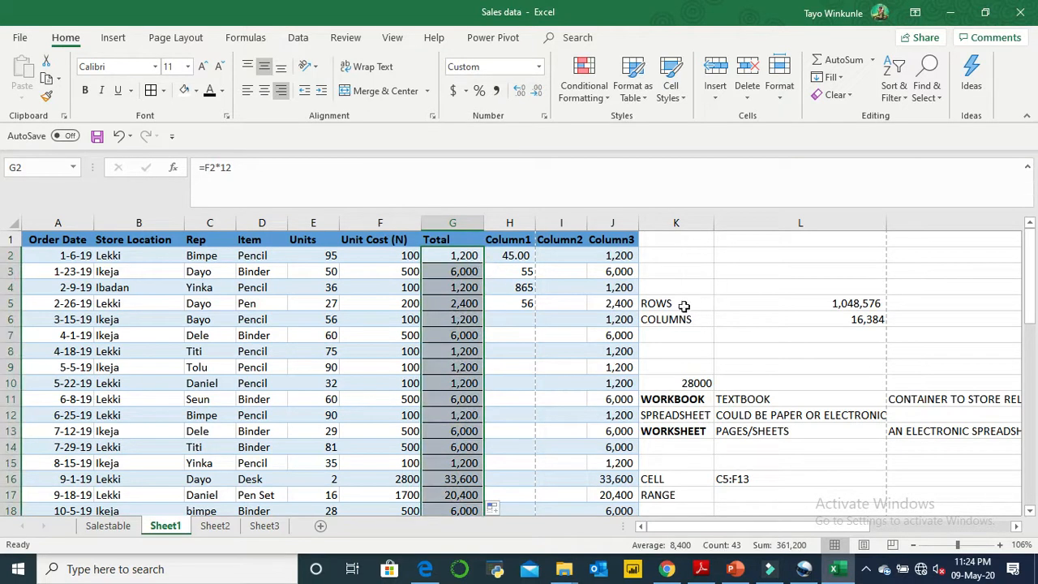
pyautogui.click(452, 281)
pyautogui.click(461, 257)
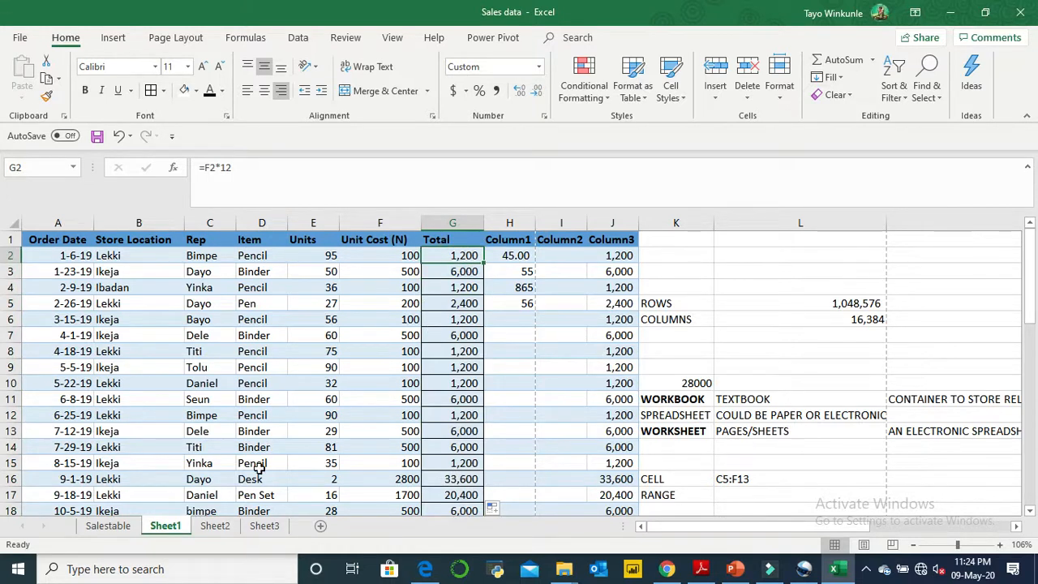
# - Copy the Total cells G2:G44 from Sheet1 and paste them into Sheet3 starting at C1 with the Keep Source Formatting option
pyautogui.click(264, 525)
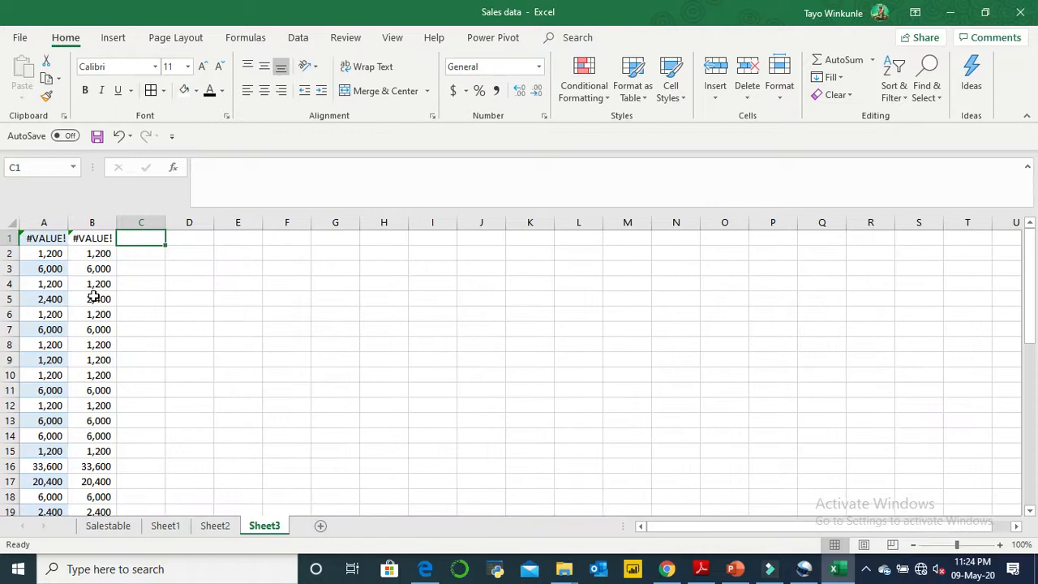
pyautogui.click(171, 526)
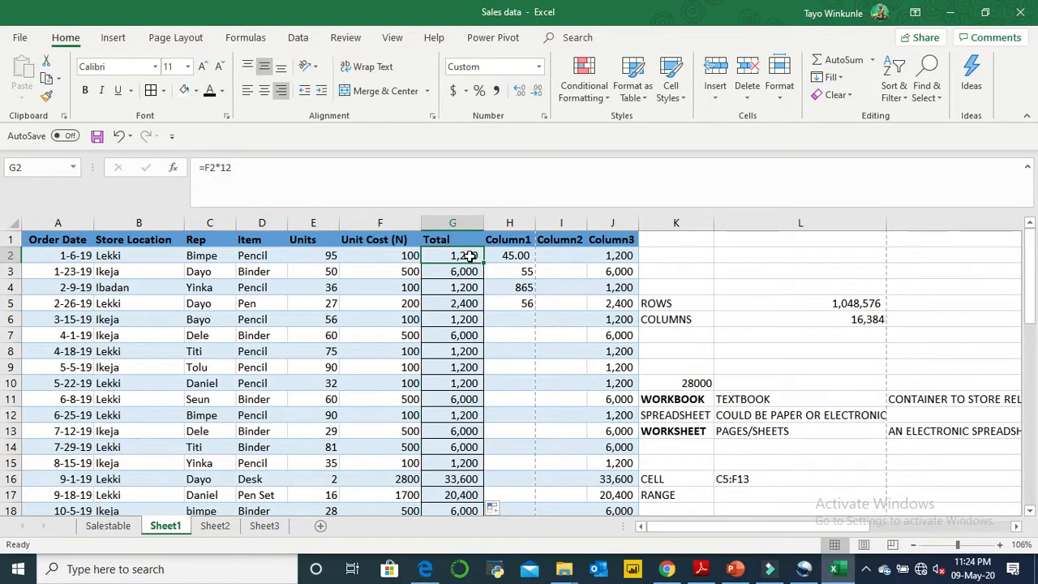
pyautogui.hotkey('ctrl', 'shift', 'Down')
pyautogui.hotkey('ctrl', 'c')
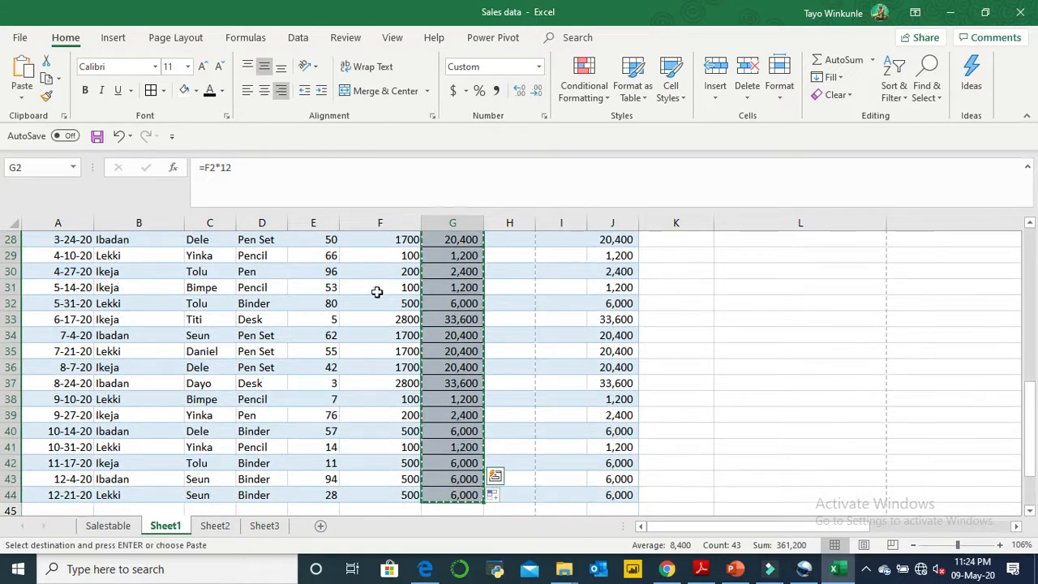
pyautogui.click(265, 525)
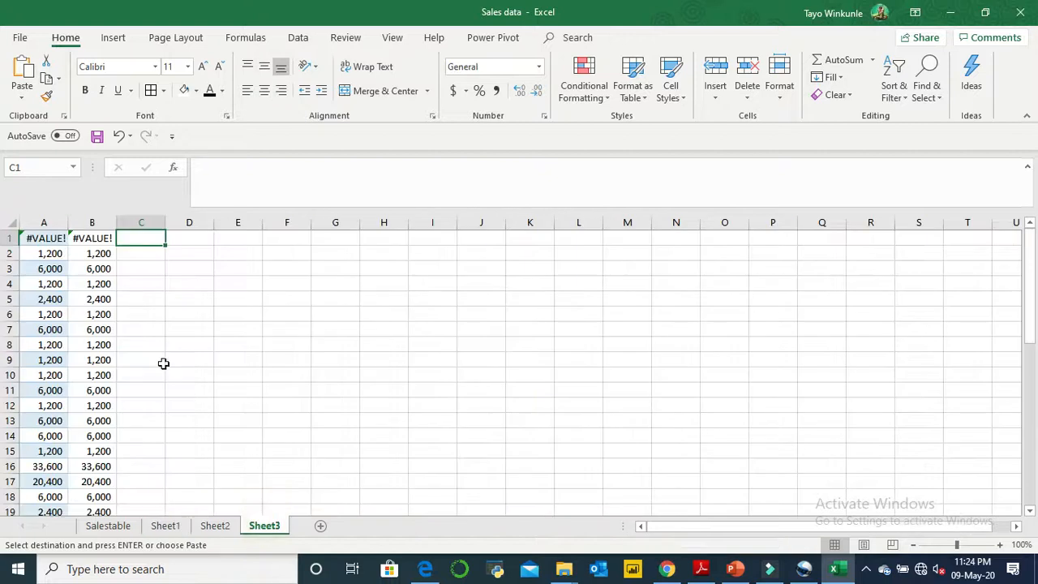
pyautogui.click(22, 98)
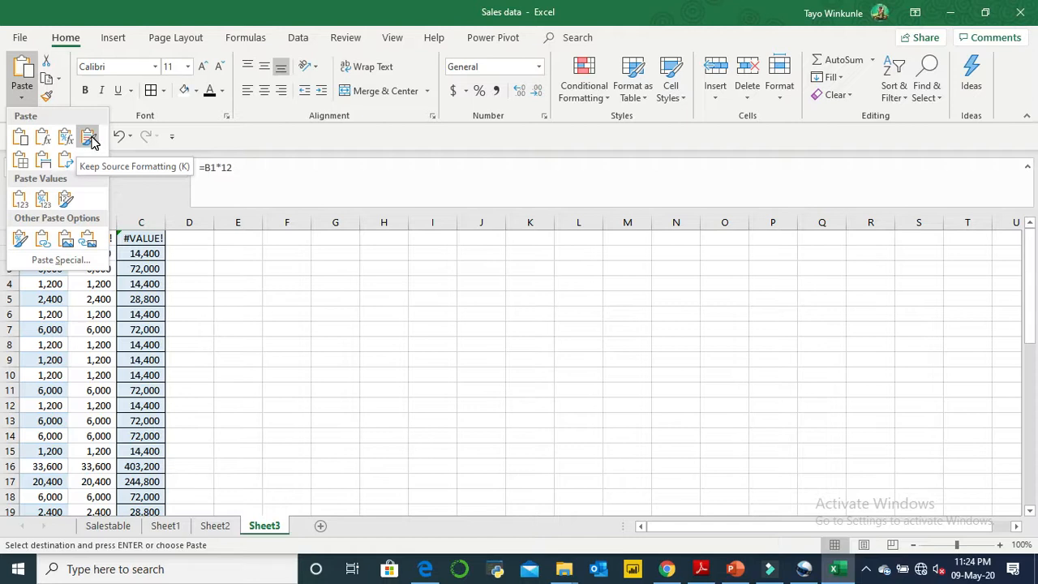
pyautogui.click(90, 141)
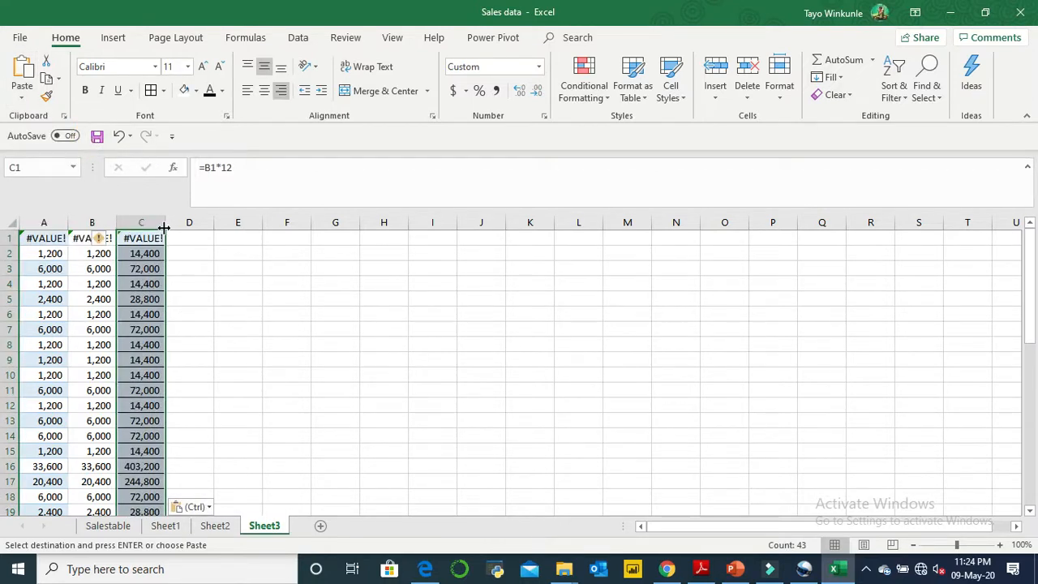
# - Try a wider column C on Sheet3, undo the width change, and examine the formulas behind its pasted cells
pyautogui.moveTo(165, 226); pyautogui.dragTo(183, 228)
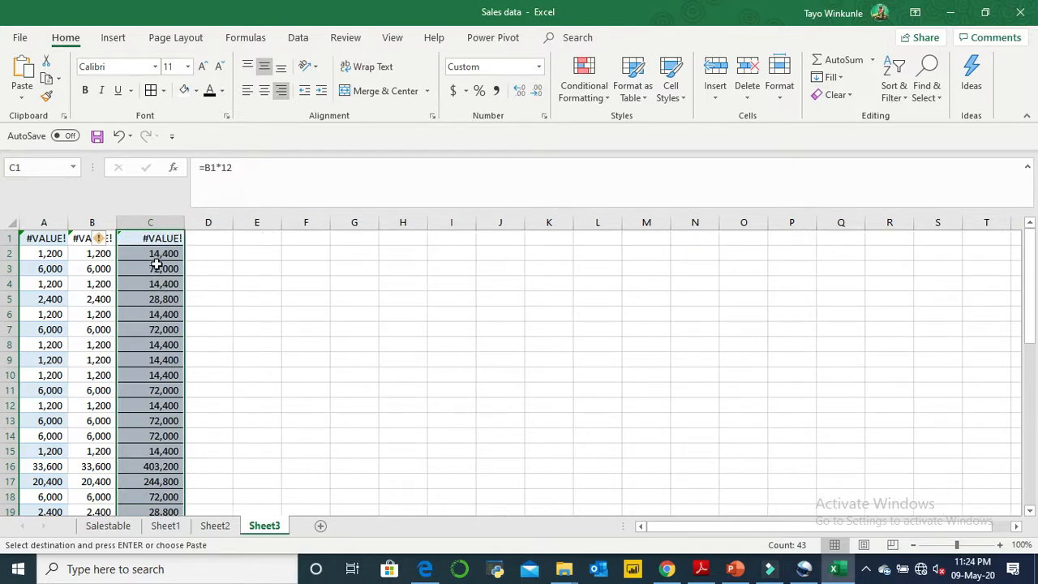
pyautogui.hotkey('ctrl', 'z')
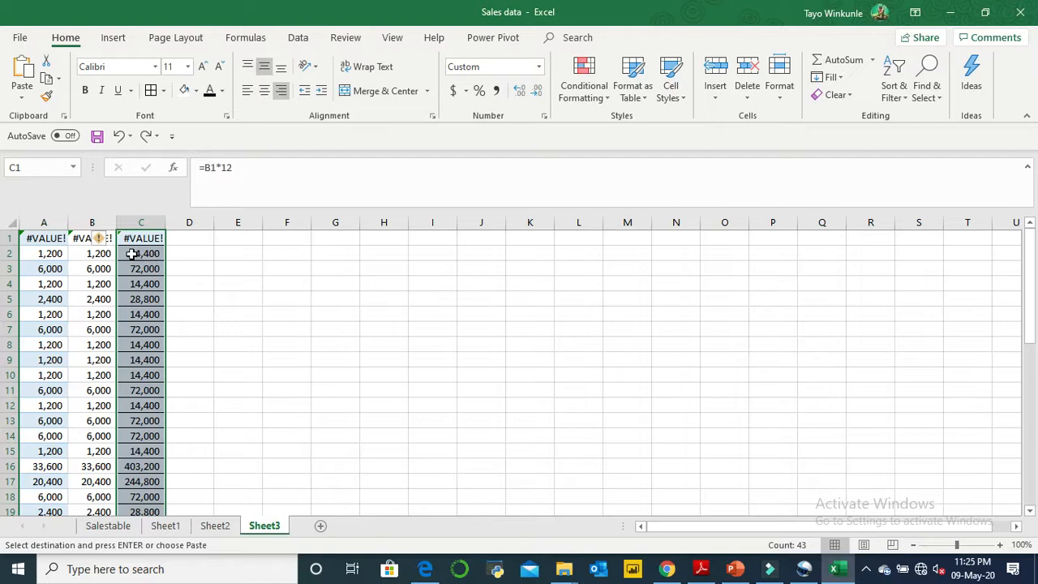
pyautogui.click(139, 296)
pyautogui.click(146, 402)
pyautogui.click(140, 461)
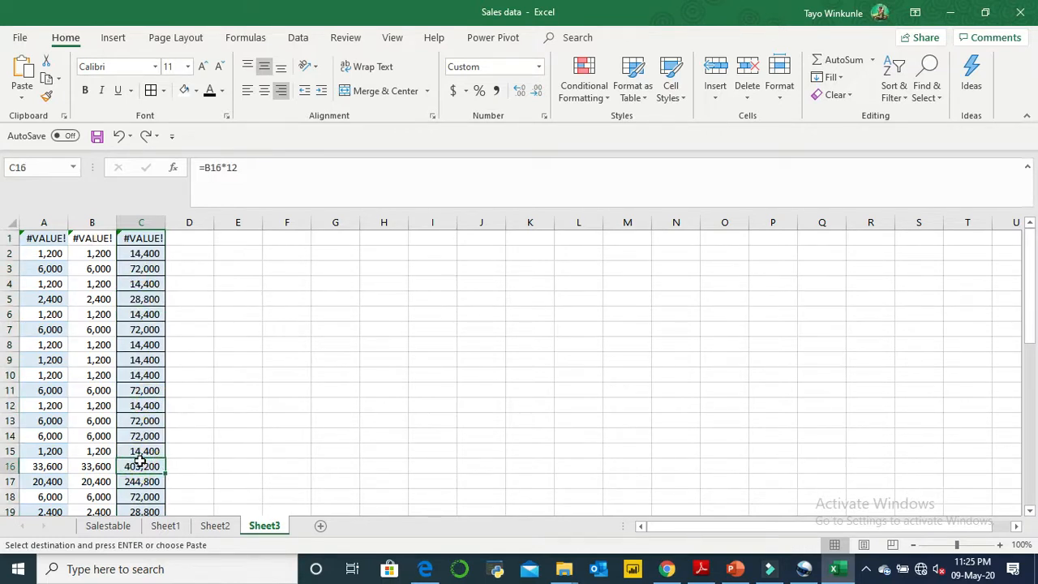
pyautogui.click(145, 497)
pyautogui.click(142, 324)
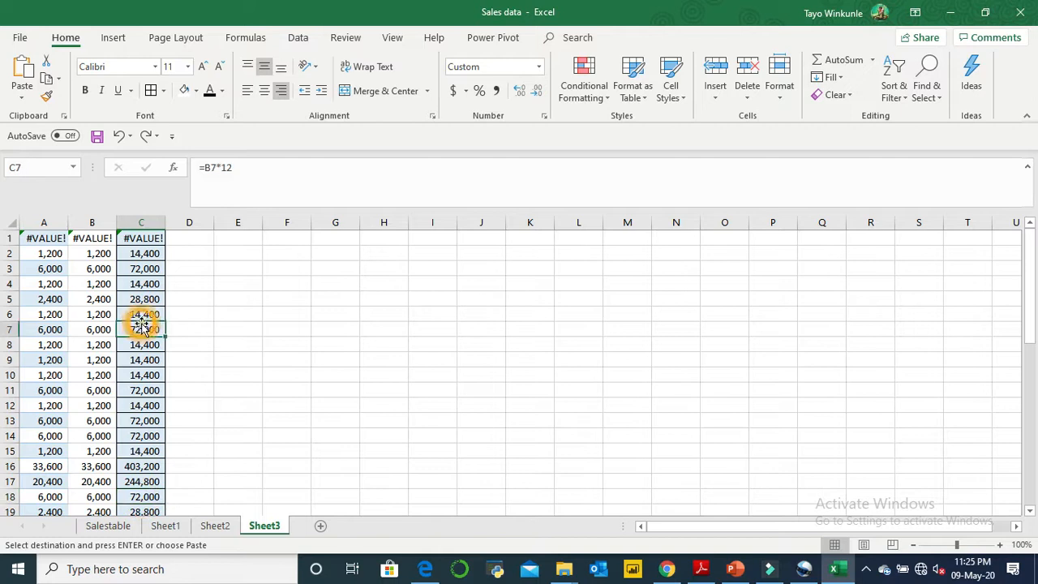
# - Paste the copied Total cells into Sheet3 starting at D1 with the No Borders option and autofit column D
pyautogui.click(191, 242)
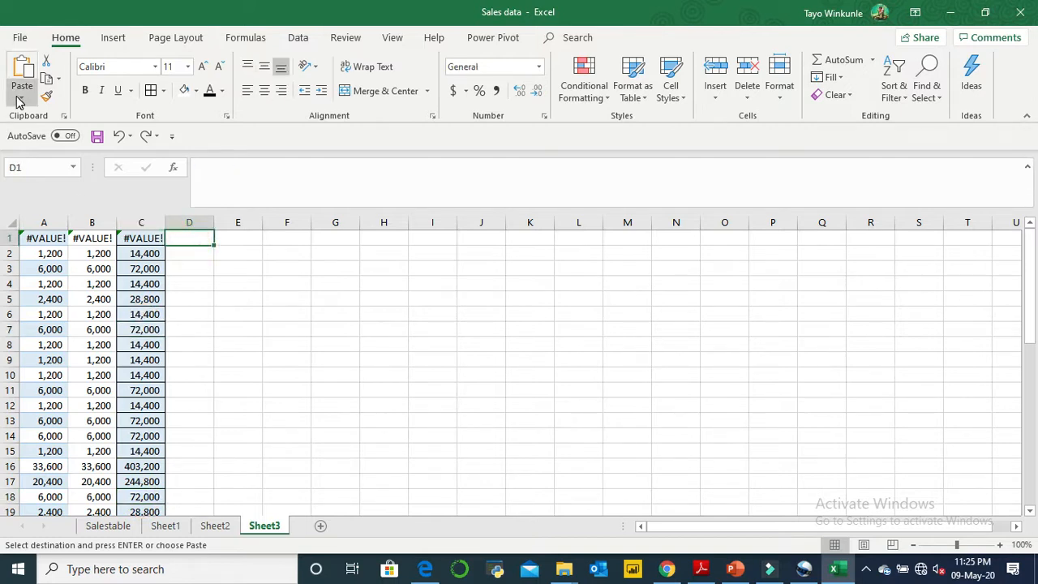
pyautogui.click(21, 90)
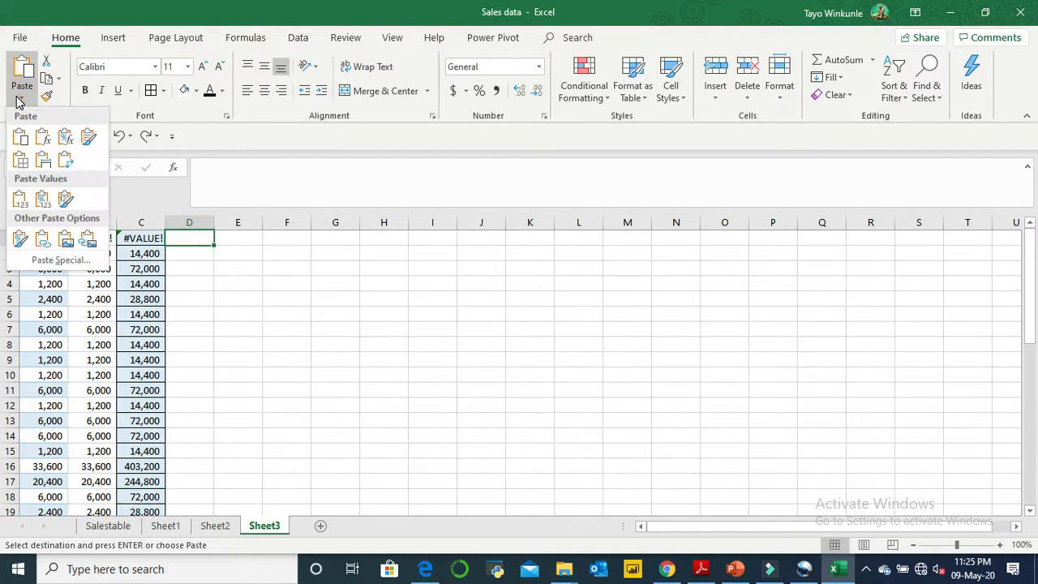
pyautogui.click(22, 160)
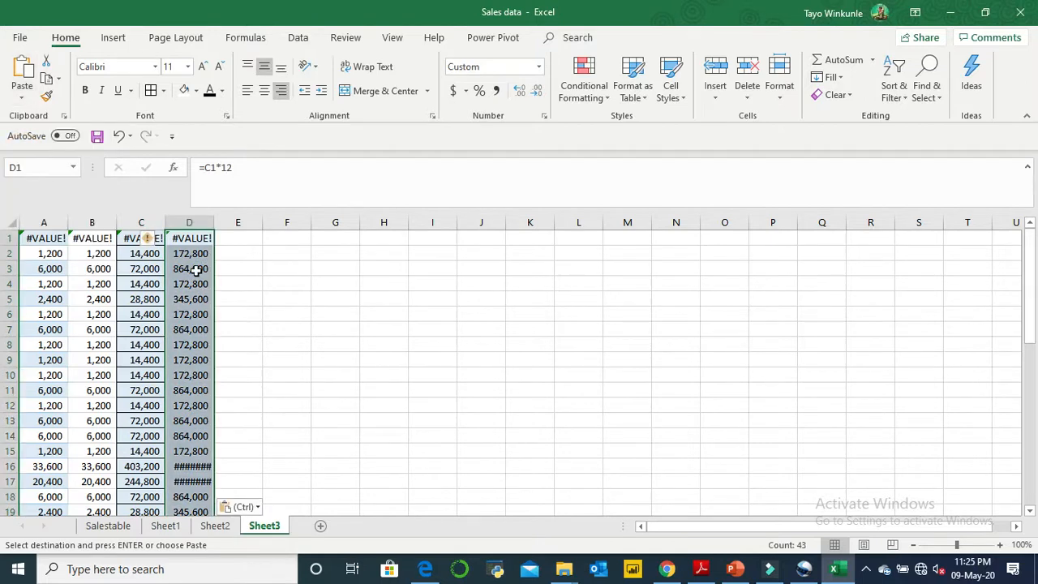
pyautogui.click(247, 313)
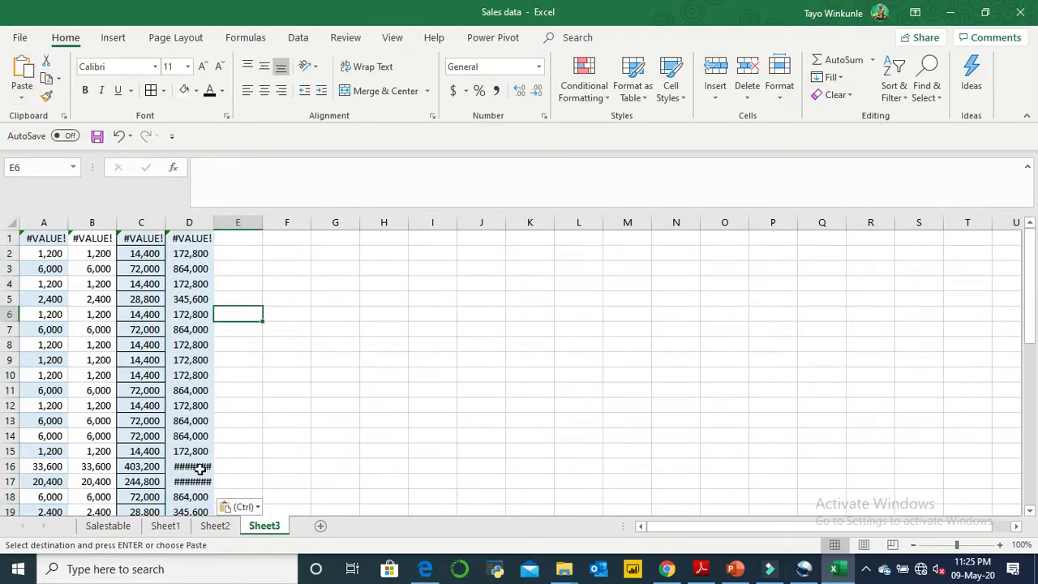
pyautogui.doubleClick(213, 229)
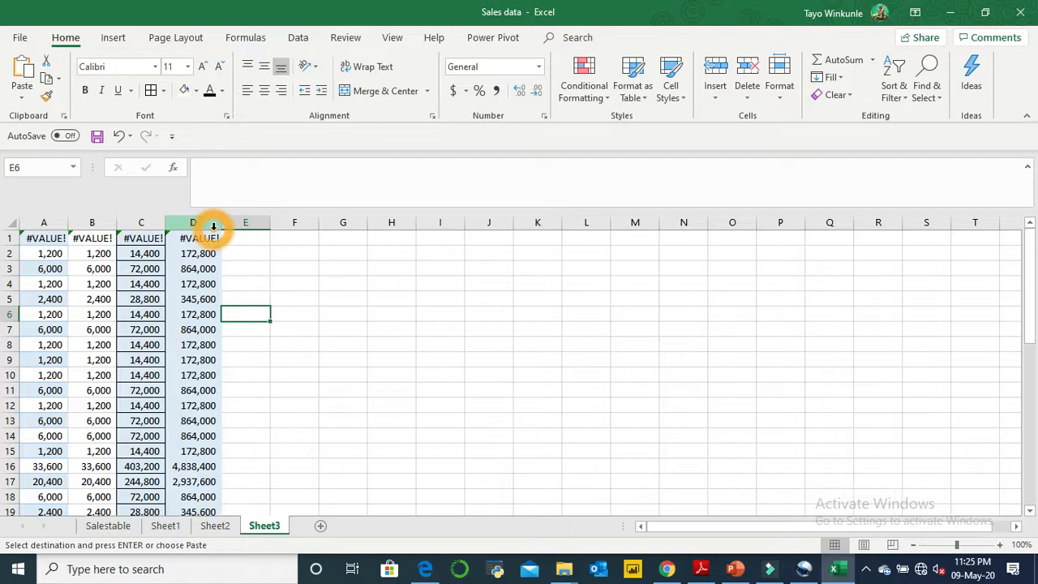
# - Examine and compare the formulas behind the pasted cells in columns C and D of Sheet3
pyautogui.click(209, 468)
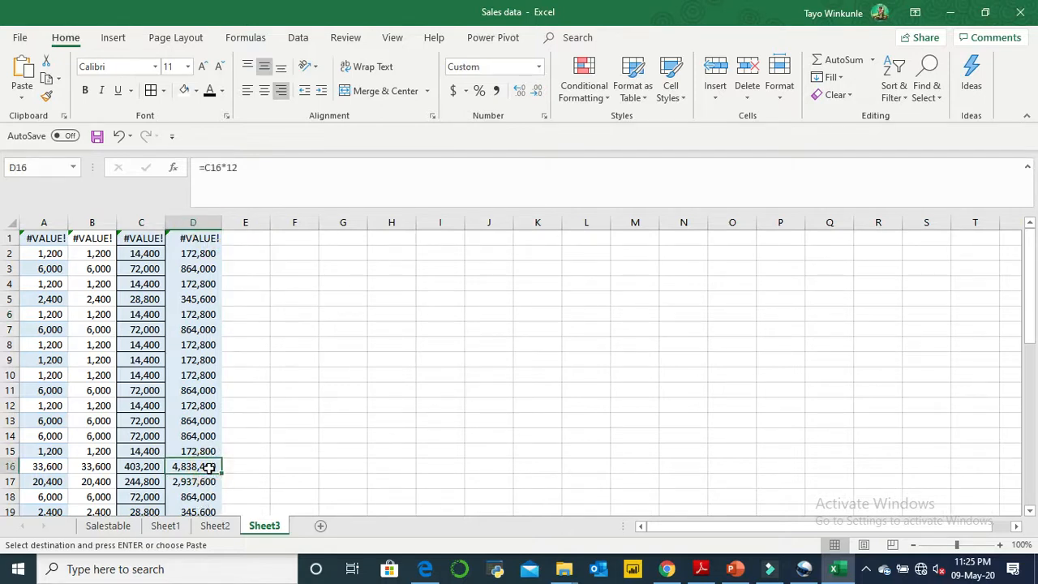
pyautogui.click(142, 466)
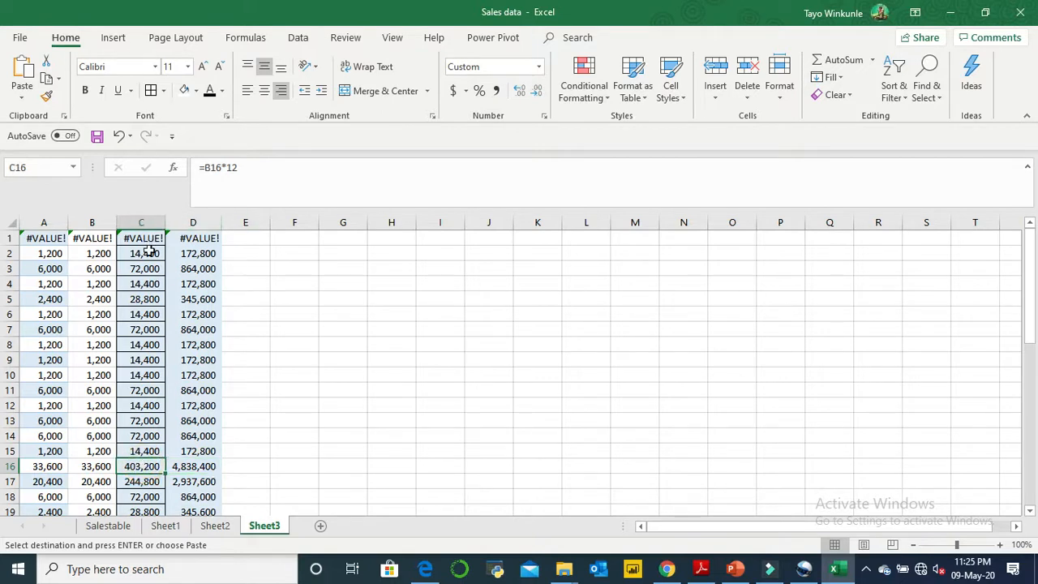
pyautogui.click(199, 255)
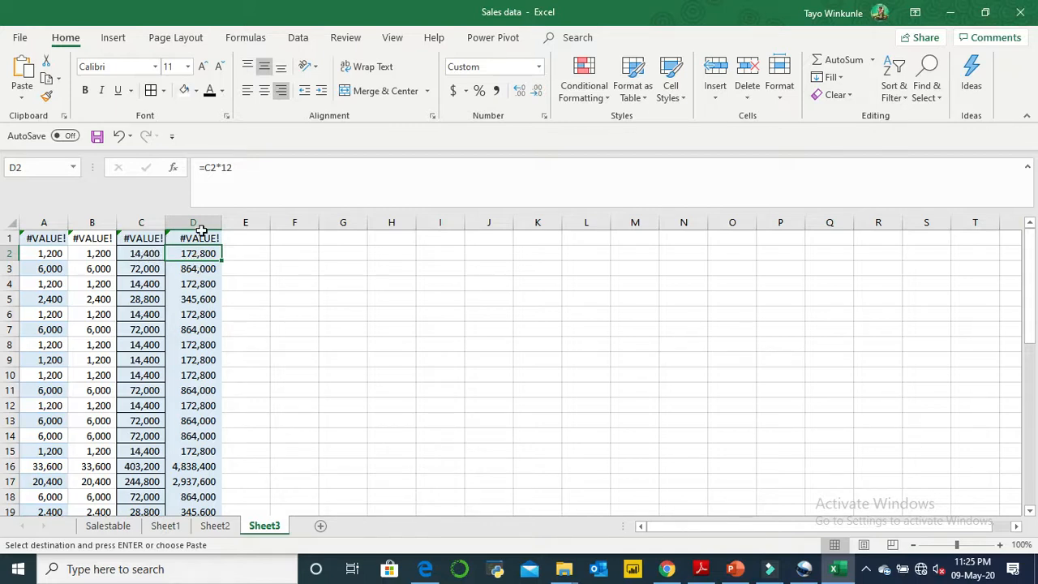
pyautogui.click(194, 275)
pyautogui.click(193, 302)
pyautogui.click(153, 274)
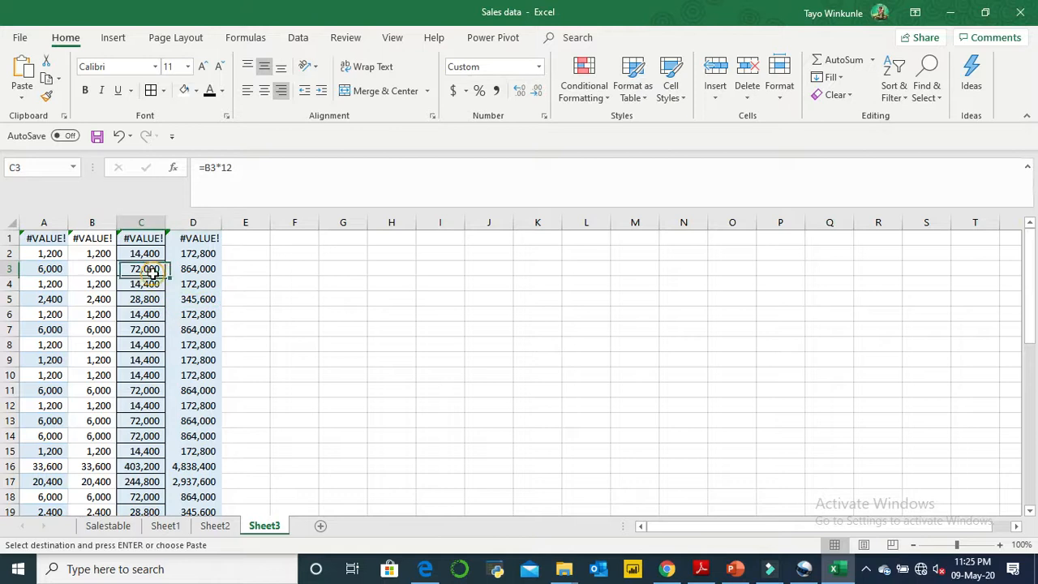
pyautogui.click(202, 268)
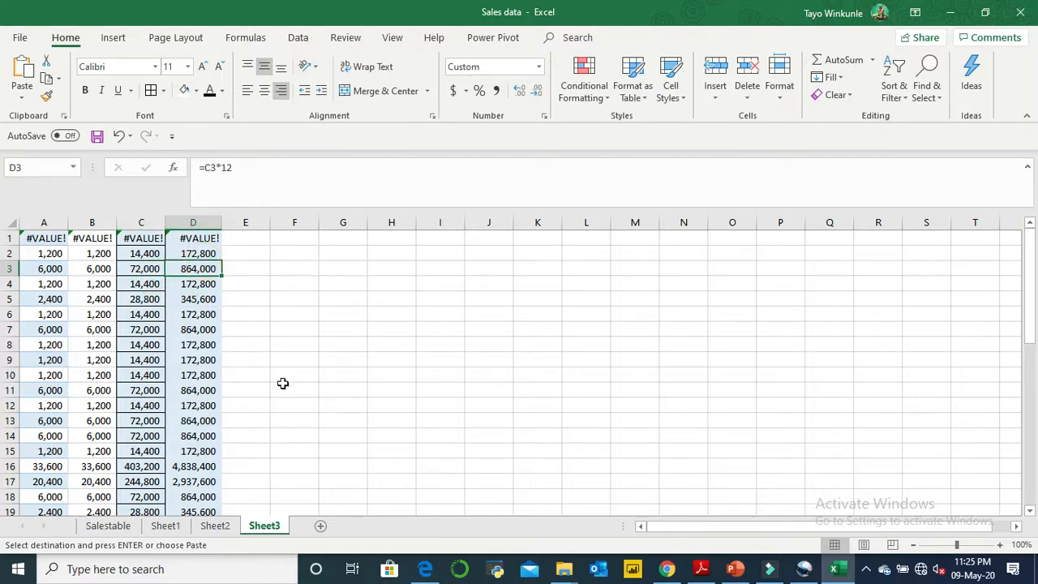
# - Restore the =Sheet1!$F2*12 formulas in Sheet1's Total column and copy cells G2:G44
pyautogui.click(226, 529)
pyautogui.click(166, 526)
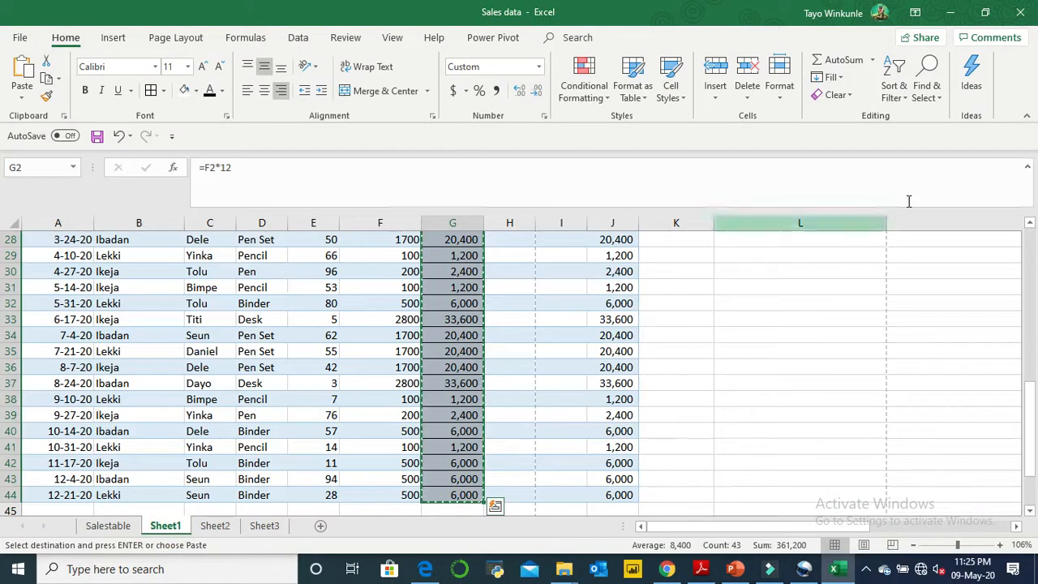
pyautogui.click(1031, 276)
pyautogui.click(1030, 268)
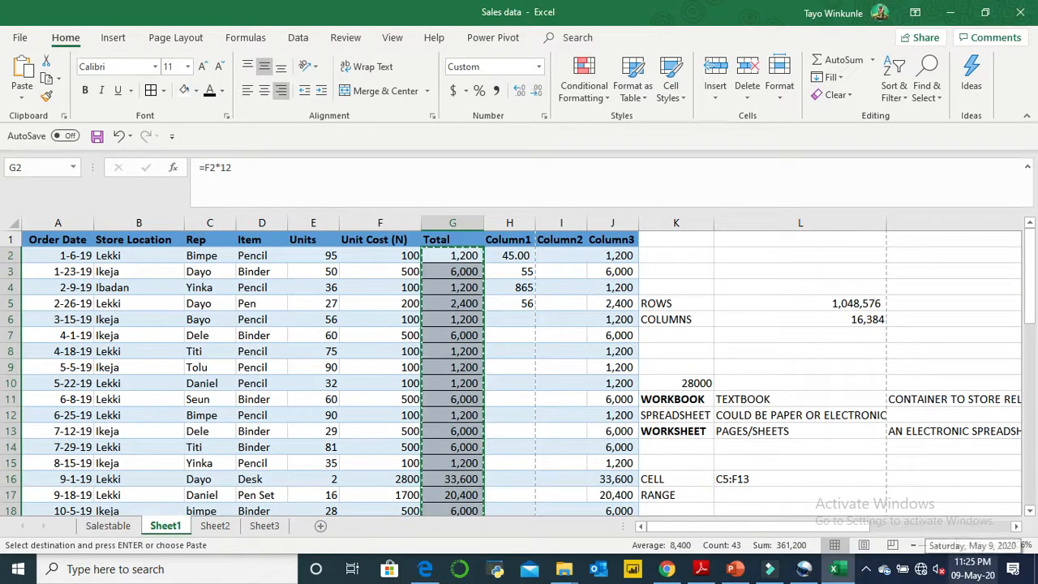
pyautogui.click(463, 335)
pyautogui.click(468, 255)
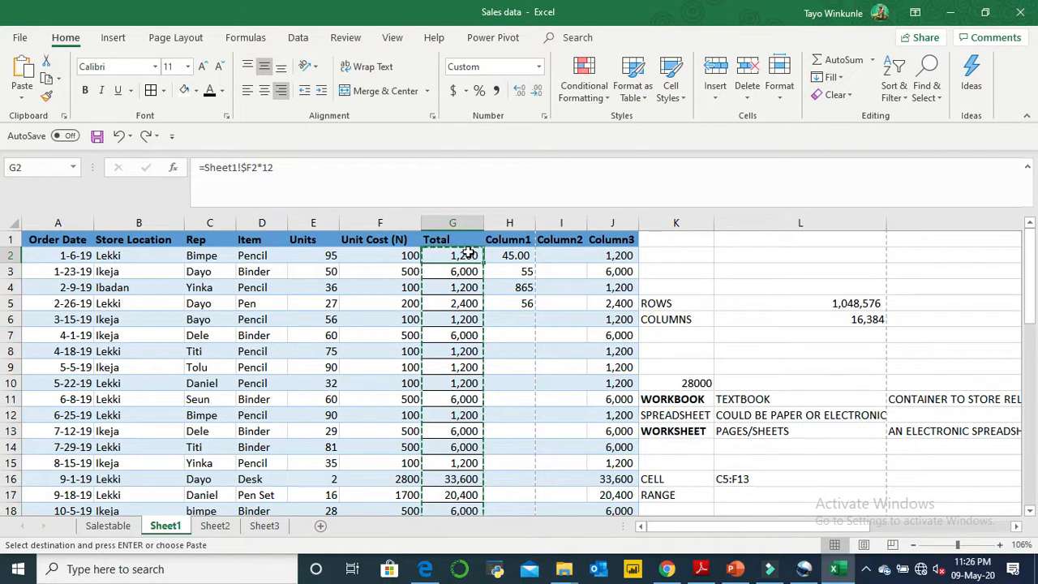
pyautogui.hotkey('ctrl', 'shift', 'Down')
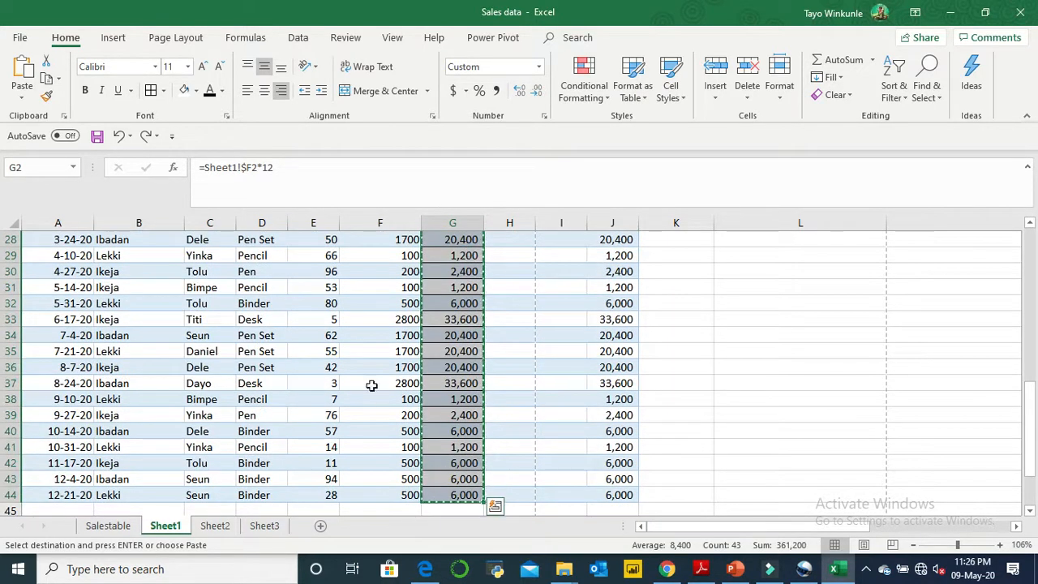
# - Paste the copied Total cells into Sheet3 starting at C1 with Keep Source Formatting, and check the formulas in C2 and C3
pyautogui.click(267, 528)
pyautogui.click(136, 241)
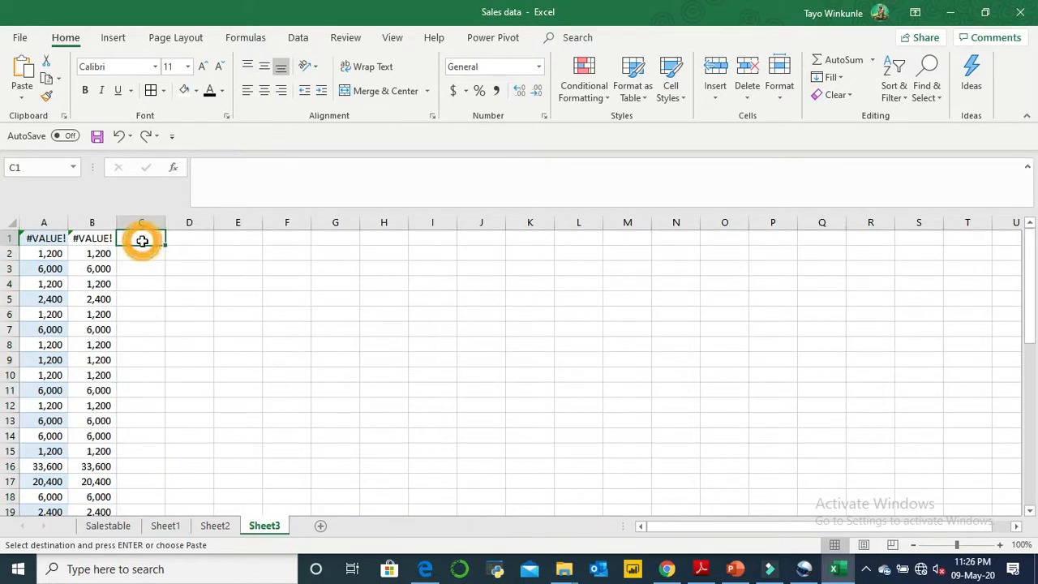
pyautogui.click(21, 98)
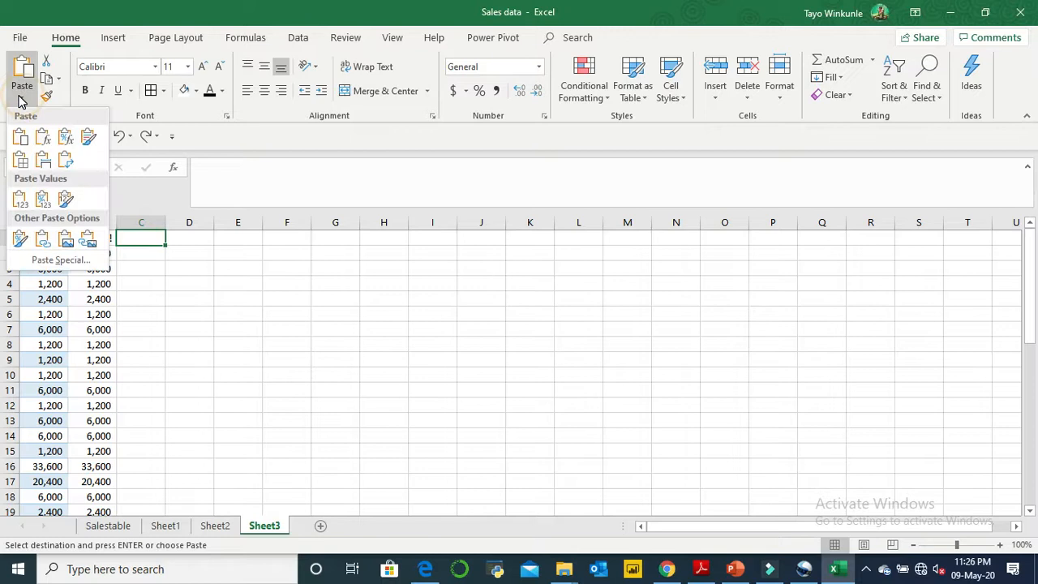
pyautogui.click(88, 140)
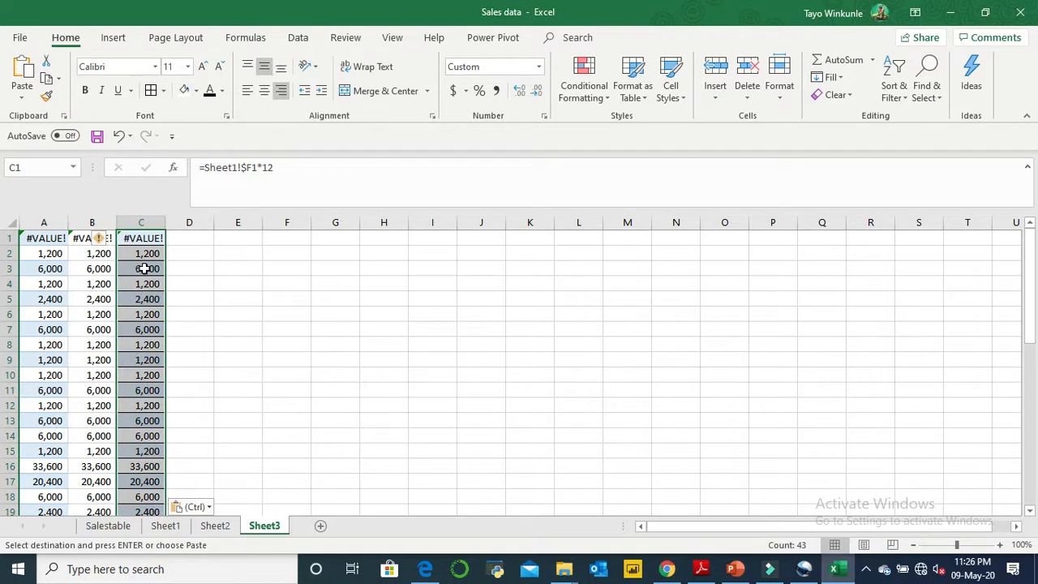
pyautogui.click(150, 254)
pyautogui.click(150, 268)
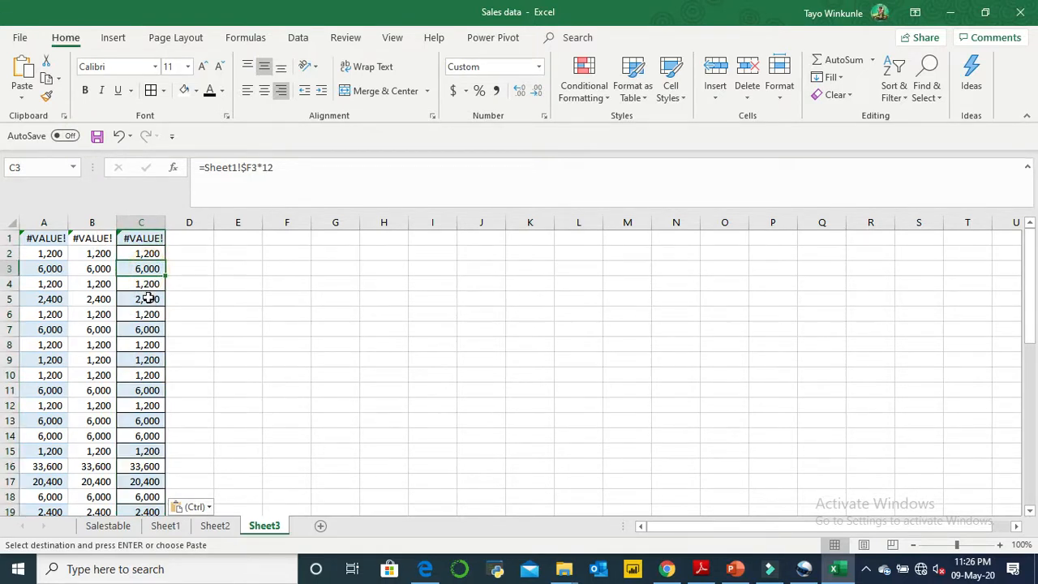
# - Paste the copied Total cells into Sheet3 starting at D1 with the No Borders option
pyautogui.click(173, 247)
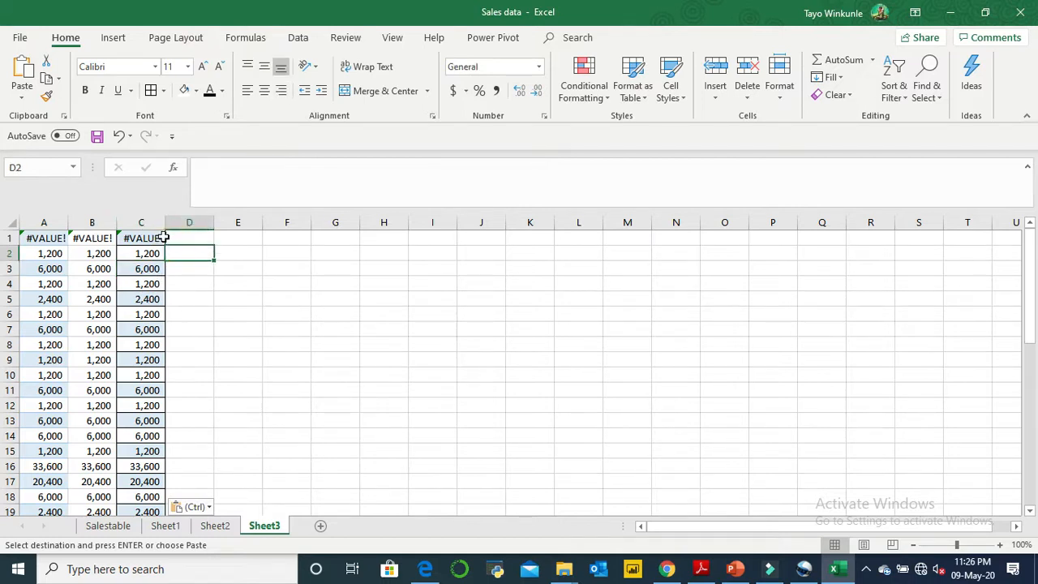
pyautogui.click(168, 236)
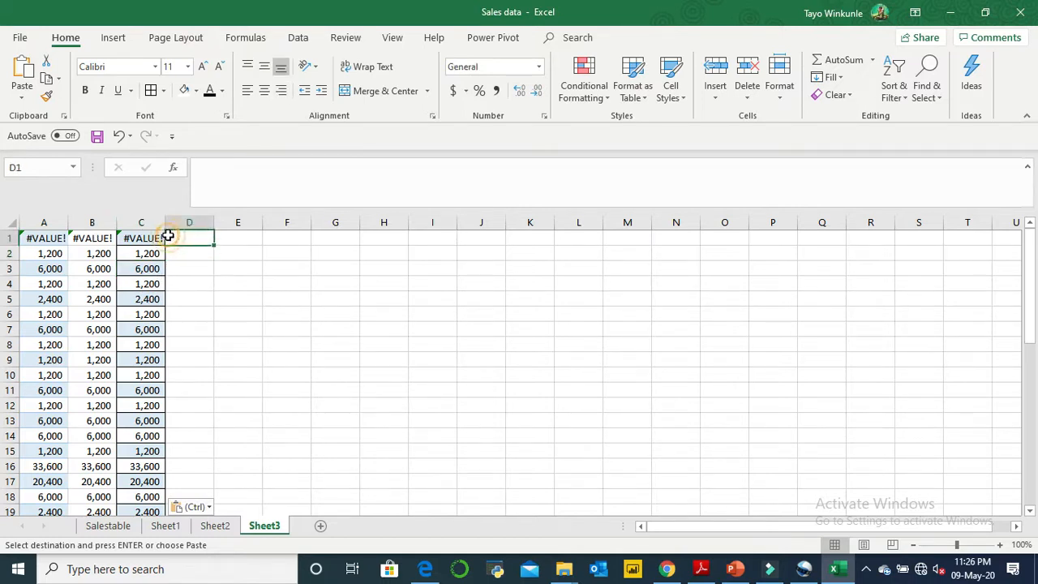
pyautogui.click(22, 97)
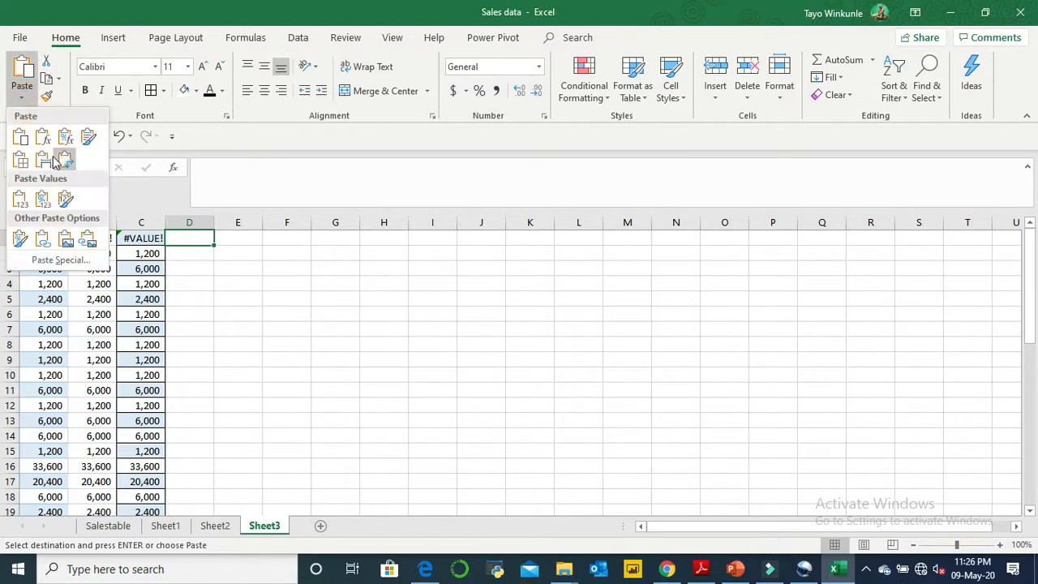
pyautogui.click(27, 160)
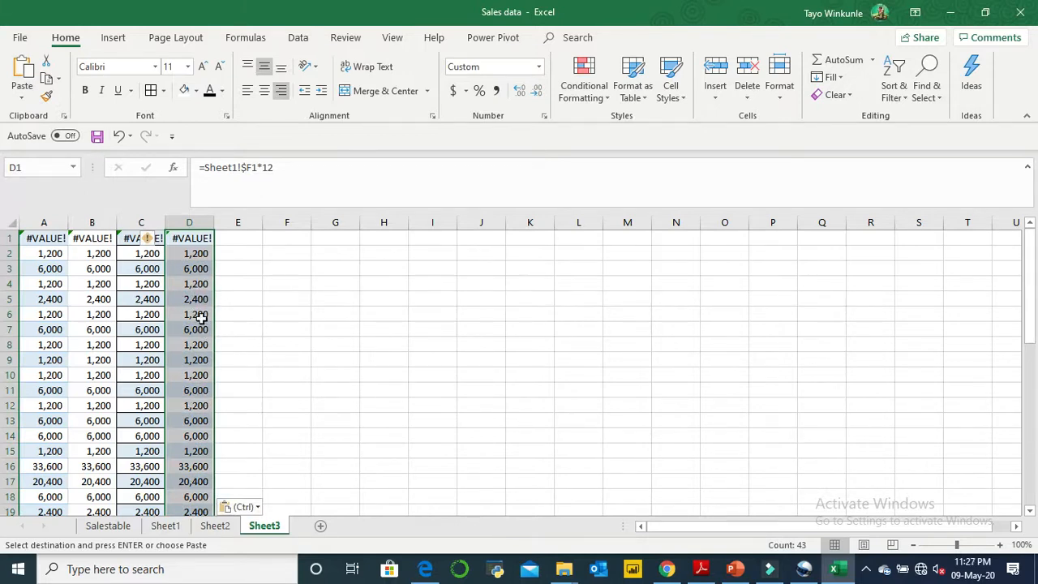
# - Paste the copied Total cells transposed into row 1 of Sheet3, starting at E1
pyautogui.click(242, 239)
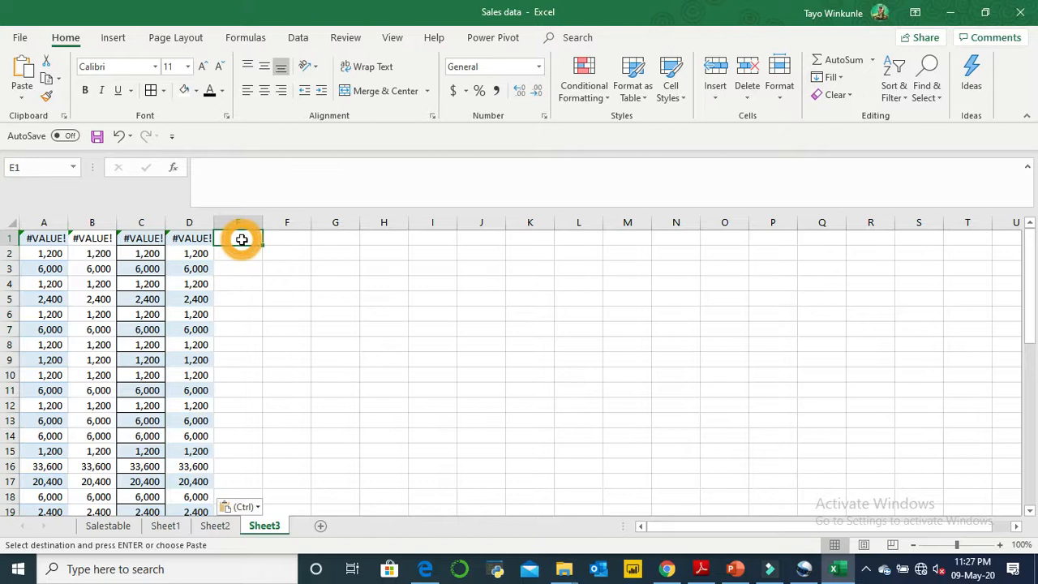
pyautogui.click(22, 97)
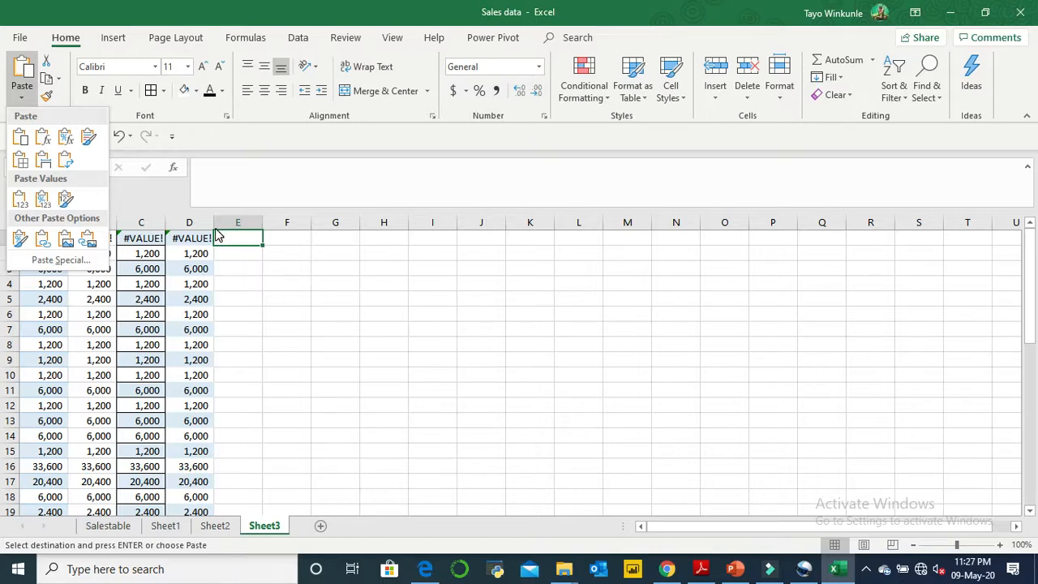
pyautogui.click(65, 161)
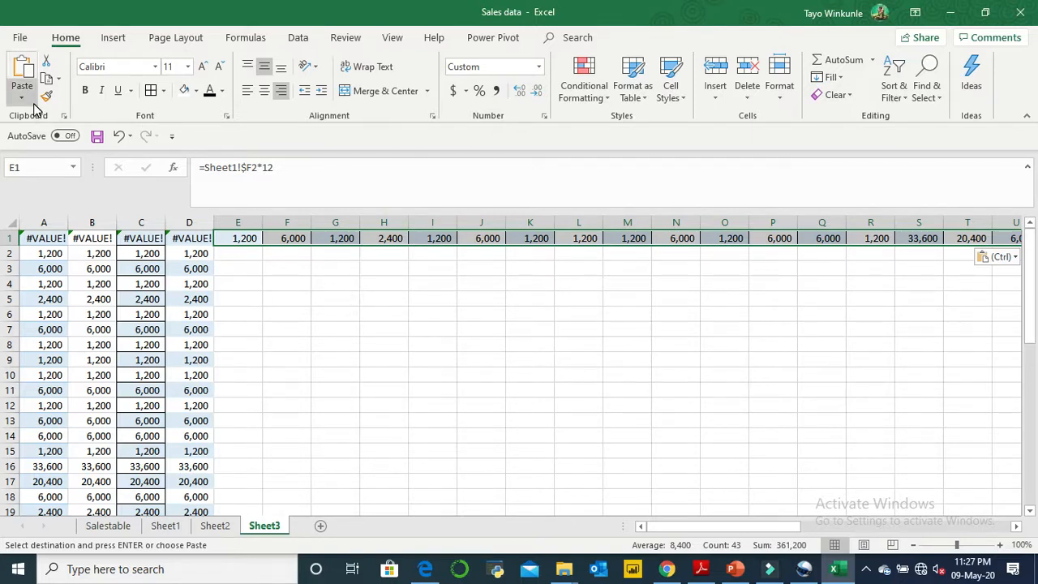
# - Paste the copied Total cells as Values only starting at E2, and inspect the contents of several pasted cells
pyautogui.click(242, 263)
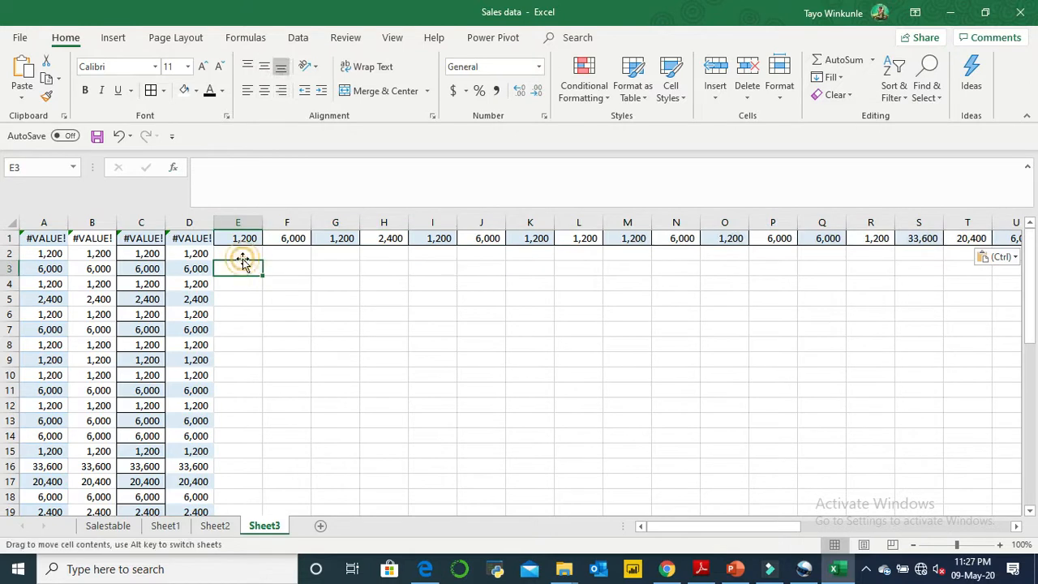
pyautogui.click(246, 253)
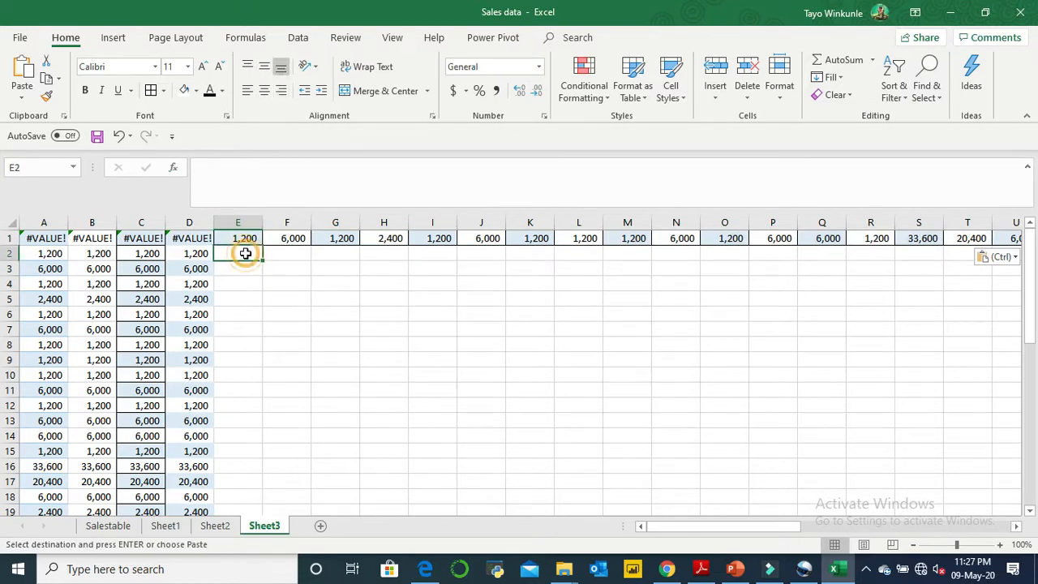
pyautogui.click(22, 98)
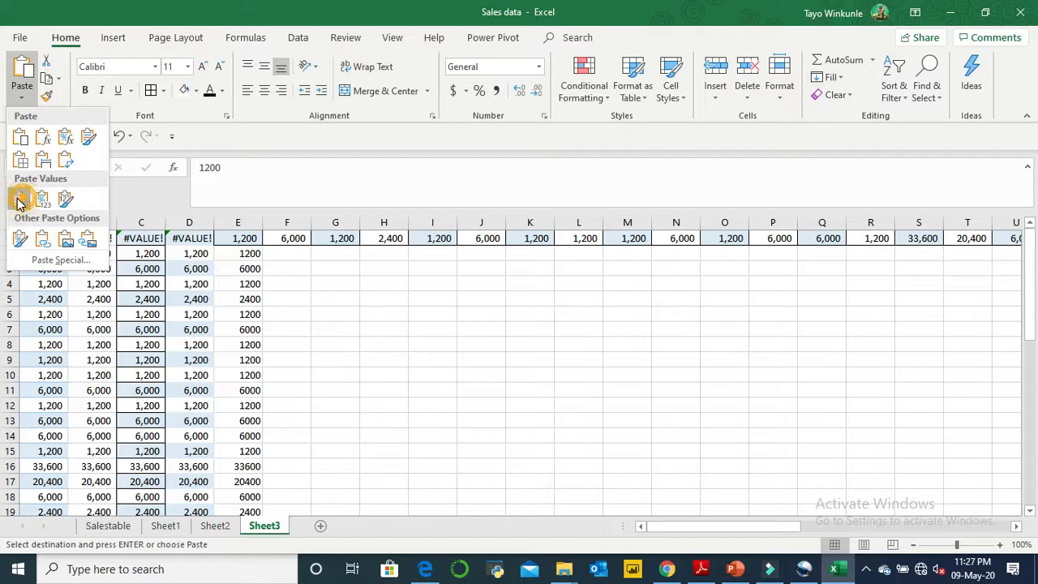
pyautogui.click(20, 201)
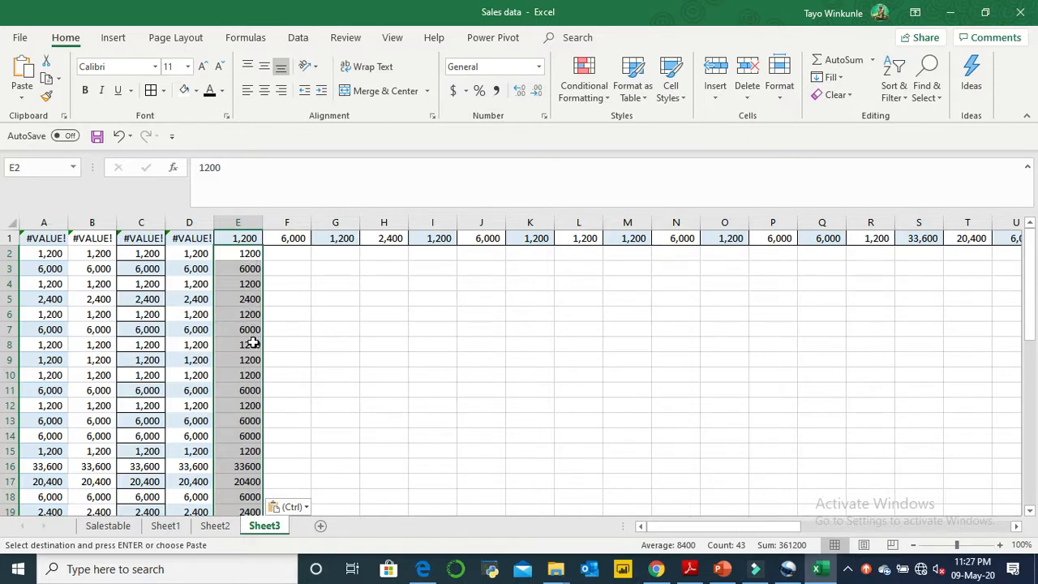
pyautogui.click(248, 283)
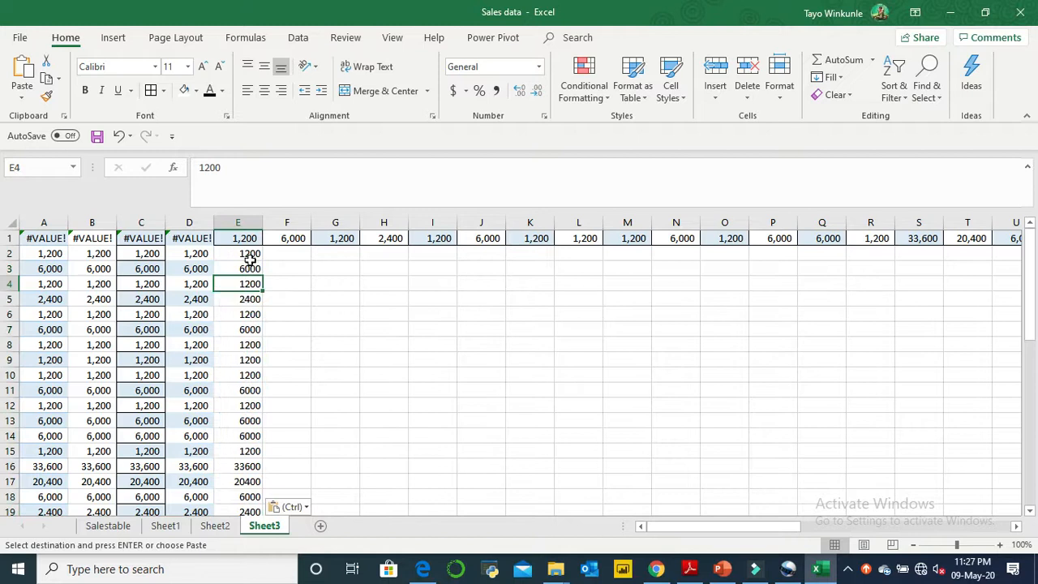
pyautogui.click(250, 257)
pyautogui.click(241, 273)
pyautogui.click(249, 327)
# - Paste the copied Total cells starting at F2 with the Values & Number Formatting option
pyautogui.click(288, 258)
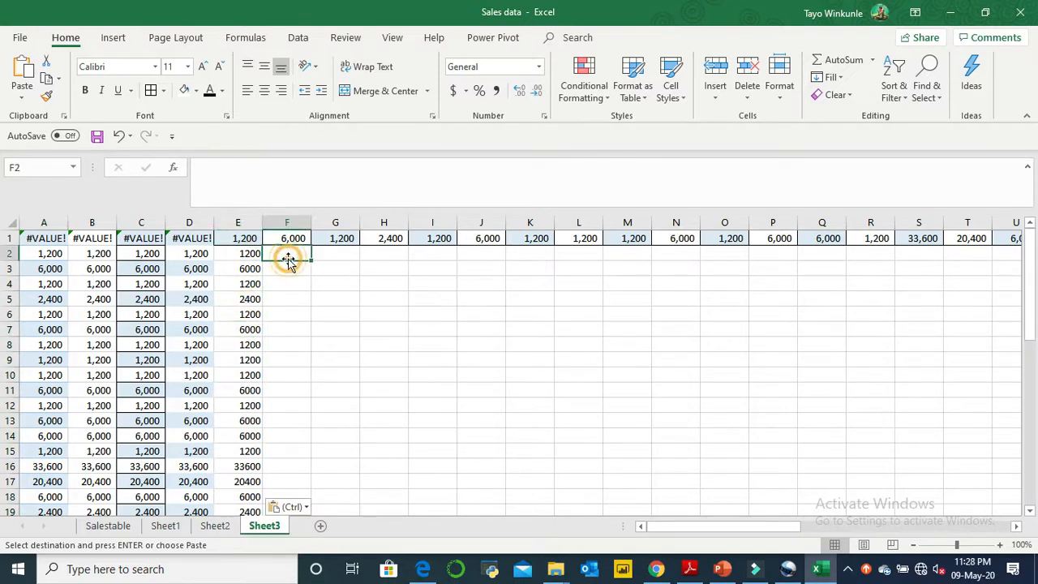
pyautogui.click(24, 97)
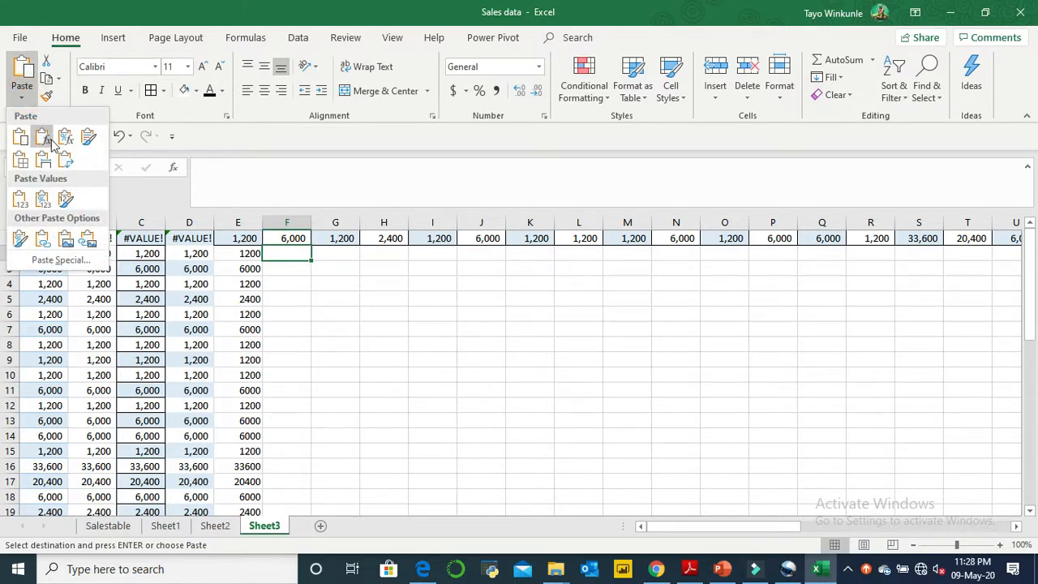
pyautogui.click(44, 201)
# - Paste the copied Total cells starting at G2 with the Values & Source Formatting option
pyautogui.click(323, 258)
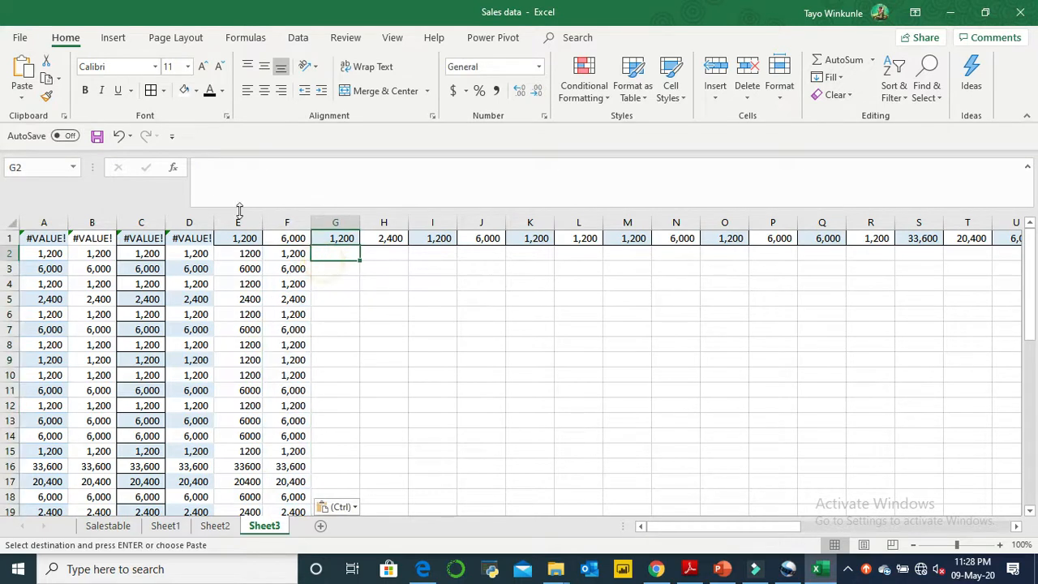
pyautogui.click(29, 101)
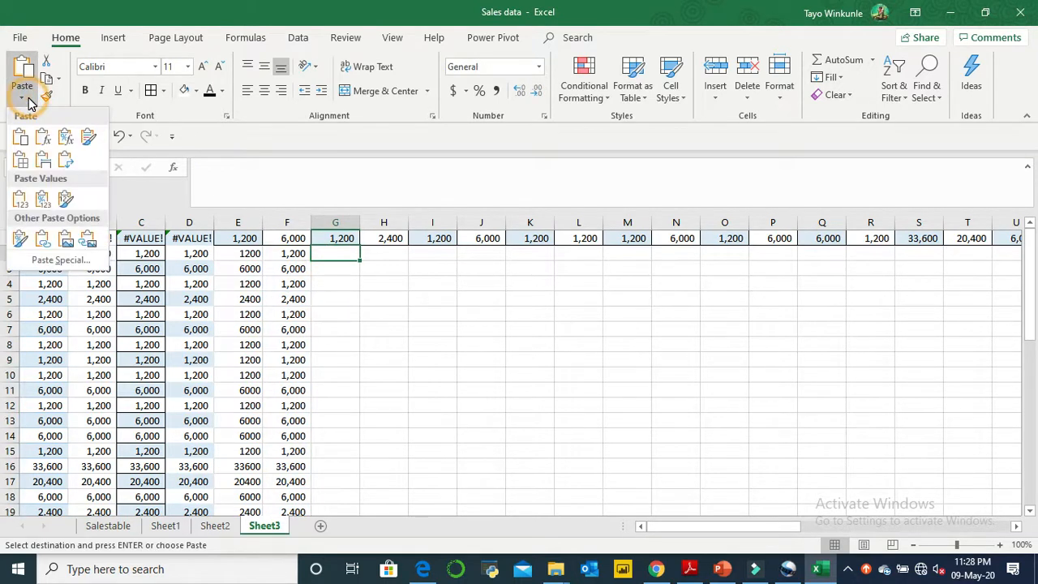
pyautogui.click(66, 199)
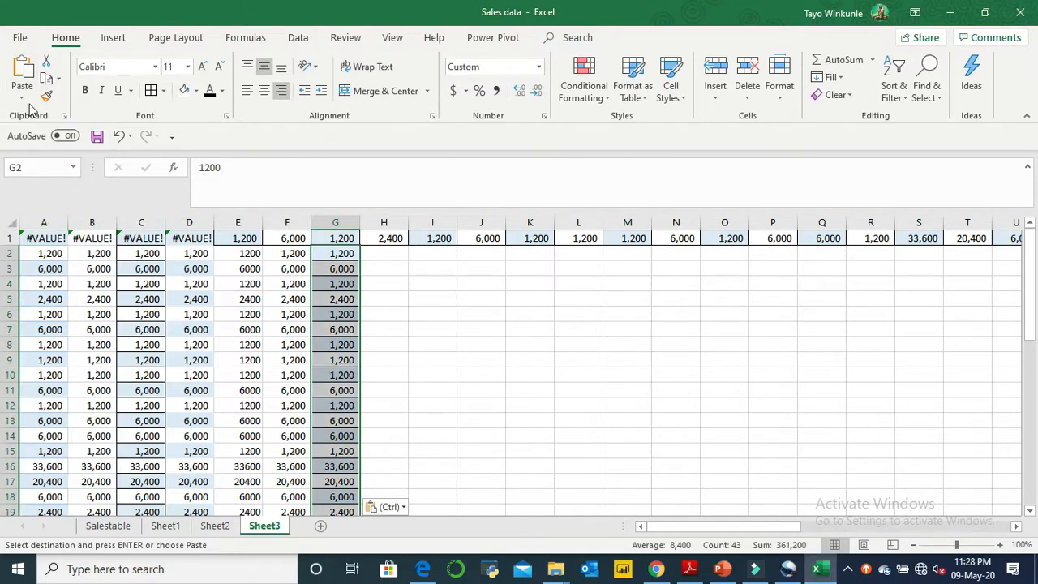
# - Paste the copied Total cells as a Picture at H2 and move the picture to around columns L and M
pyautogui.click(383, 253)
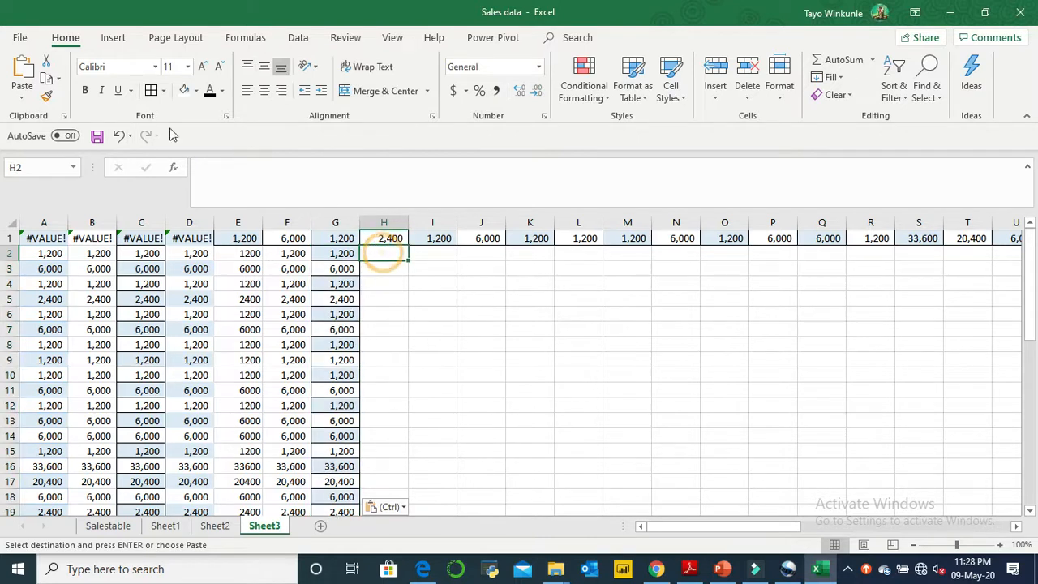
pyautogui.click(23, 98)
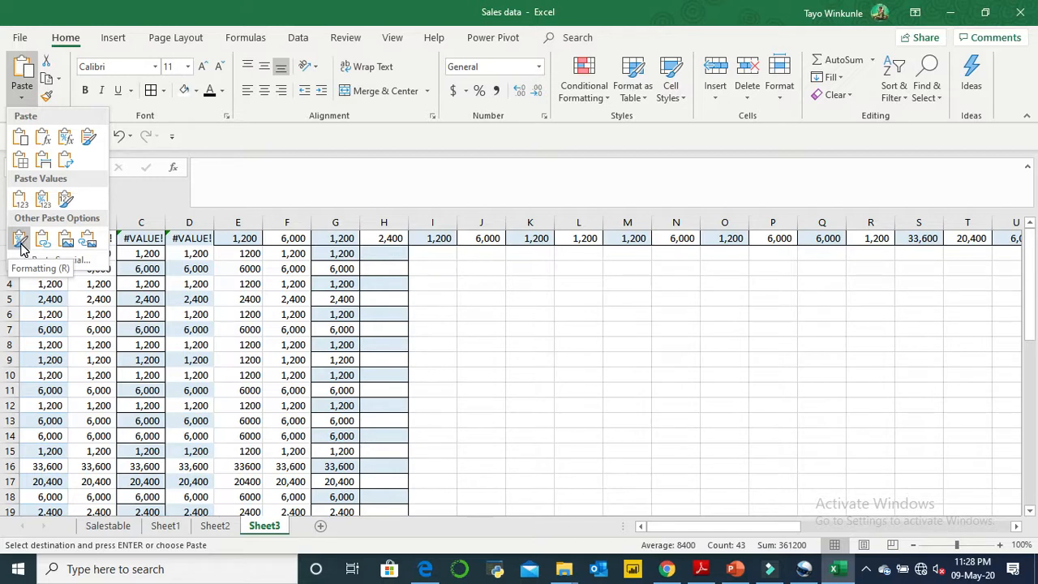
pyautogui.click(66, 245)
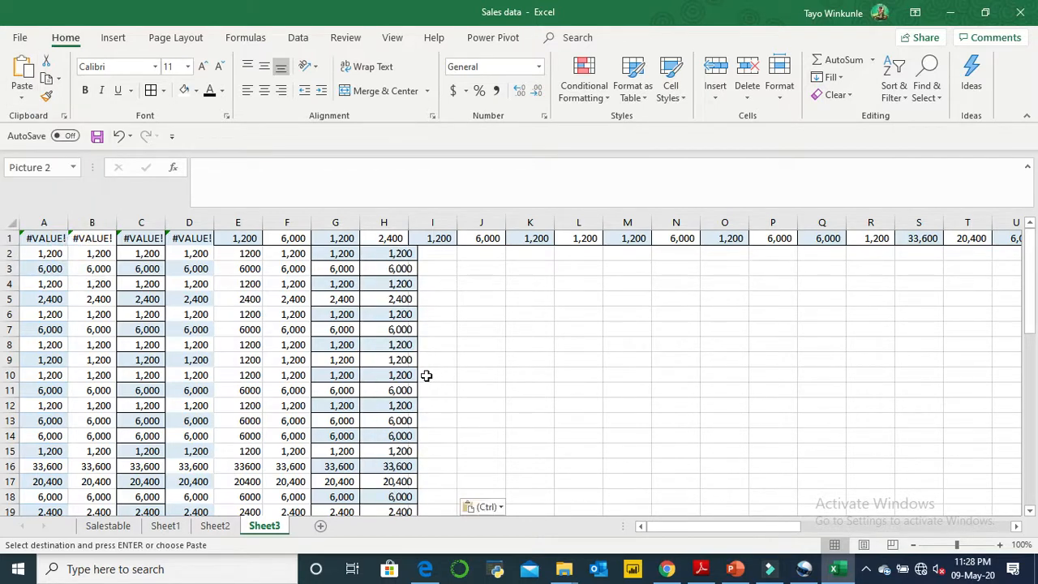
pyautogui.click(395, 315)
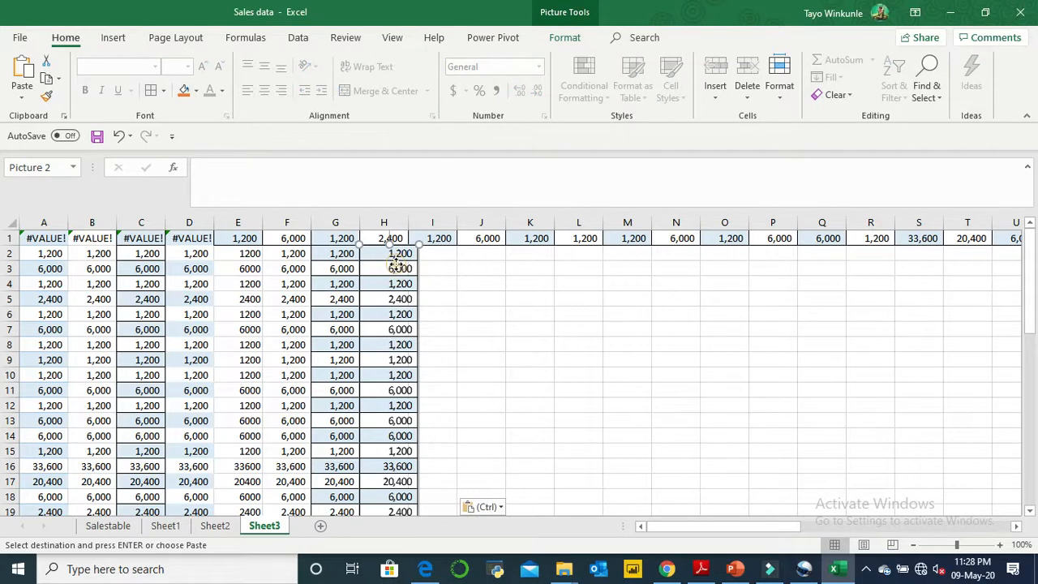
pyautogui.moveTo(397, 258); pyautogui.dragTo(606, 299)
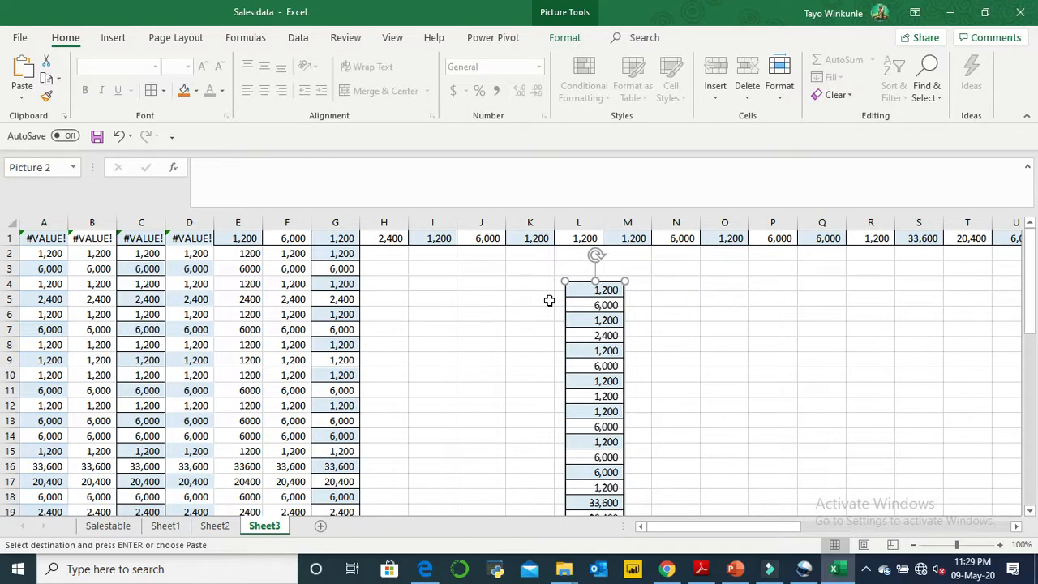
# - Delete the pasted picture of the Total cells from Sheet3
pyautogui.click(606, 292)
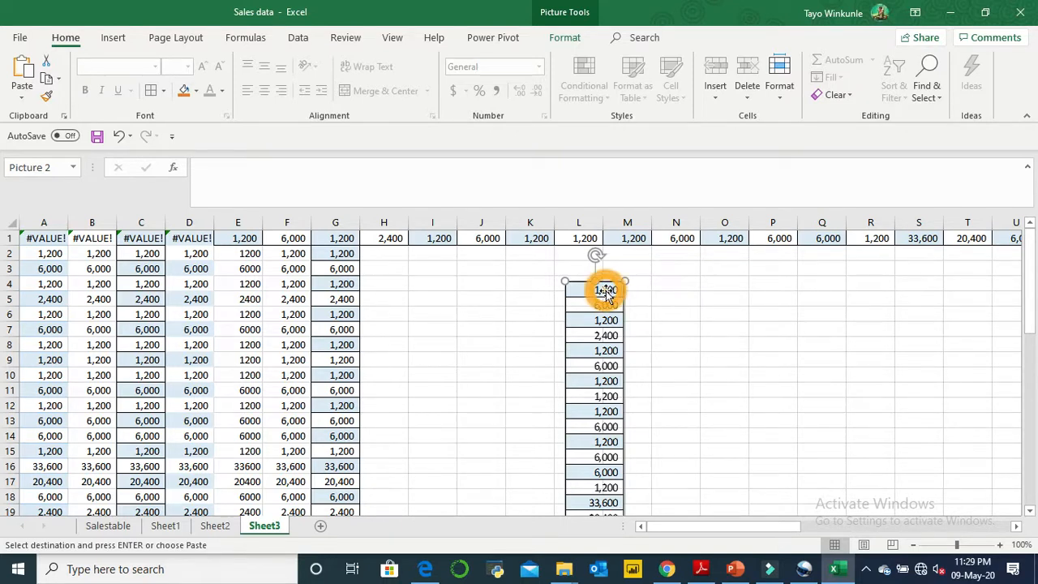
pyautogui.press('Delete')
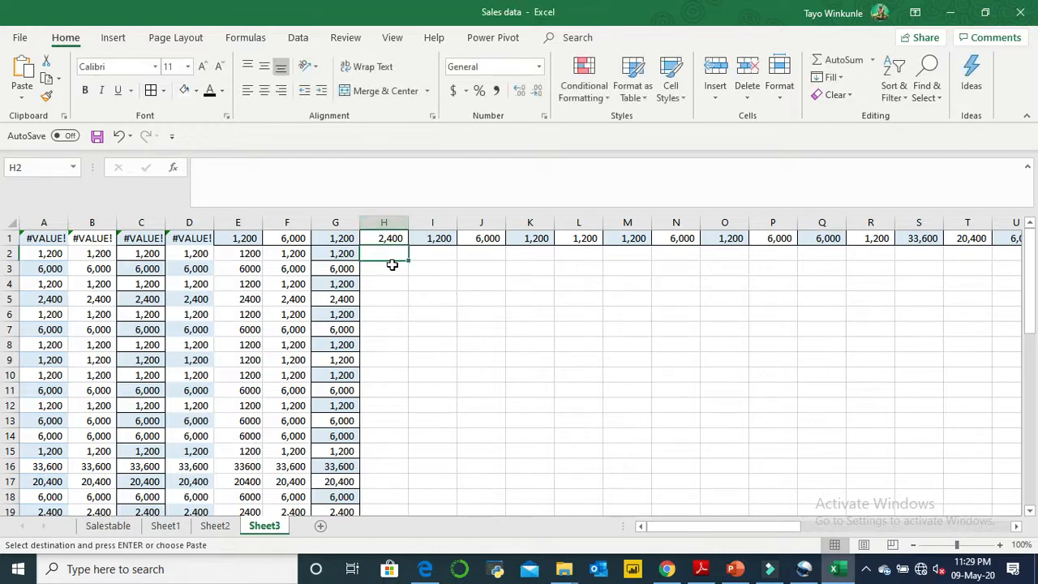
# - Paste the copied Total cells as a Linked Picture at H2 and move it over column I
pyautogui.click(22, 101)
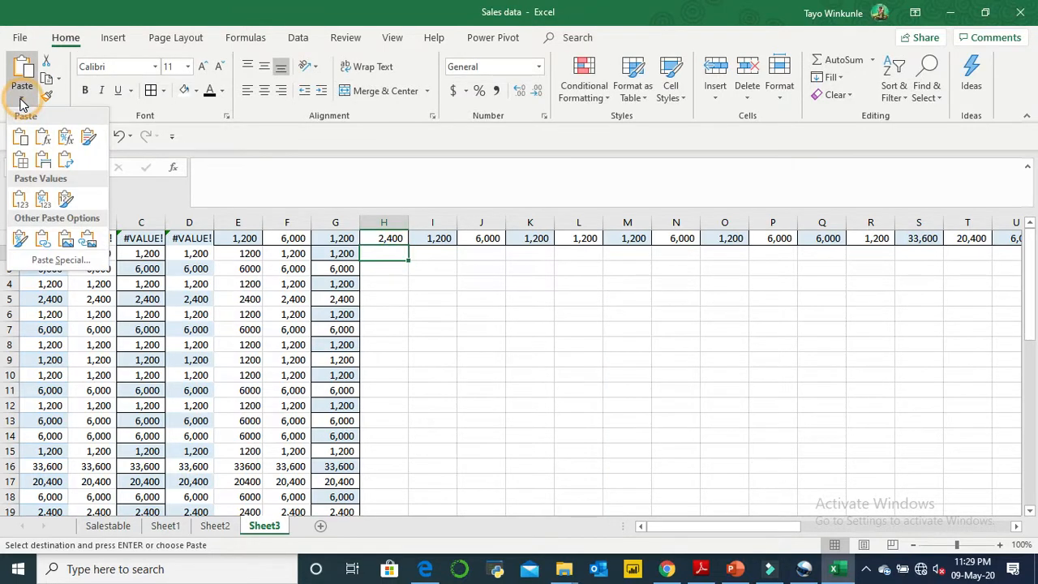
pyautogui.click(89, 241)
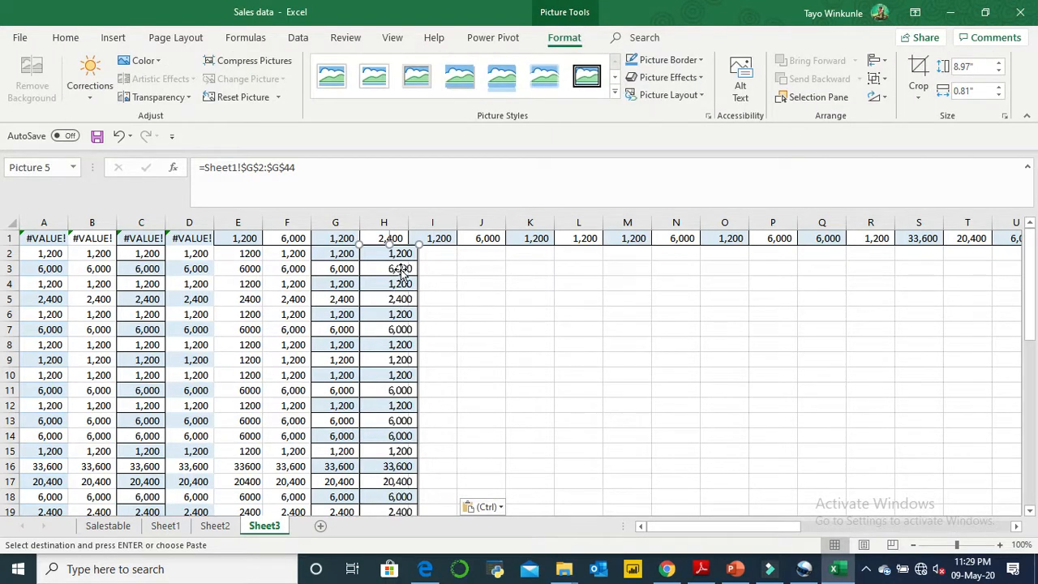
pyautogui.moveTo(402, 253); pyautogui.dragTo(449, 278)
# - Follow the linked picture to its source cells on Sheet1, and repeat this after moving the picture to column J on Sheet3
pyautogui.doubleClick(447, 278)
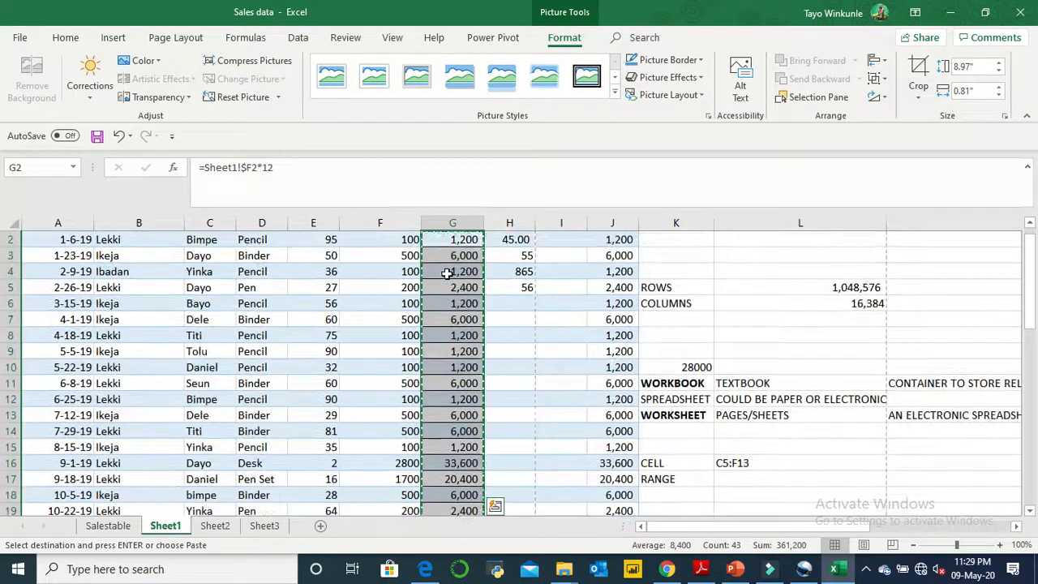
pyautogui.click(265, 526)
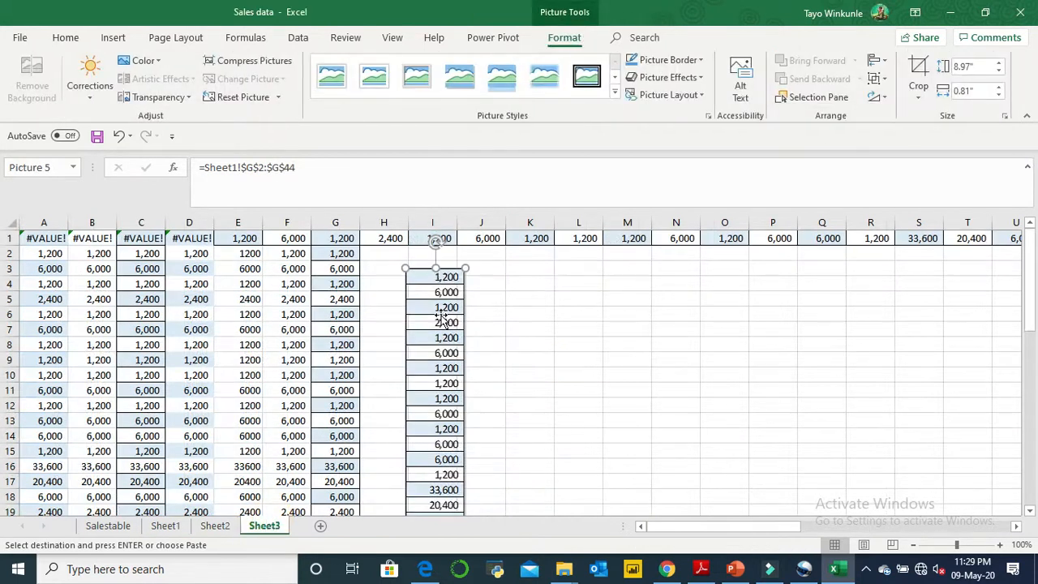
pyautogui.moveTo(446, 302); pyautogui.dragTo(505, 292)
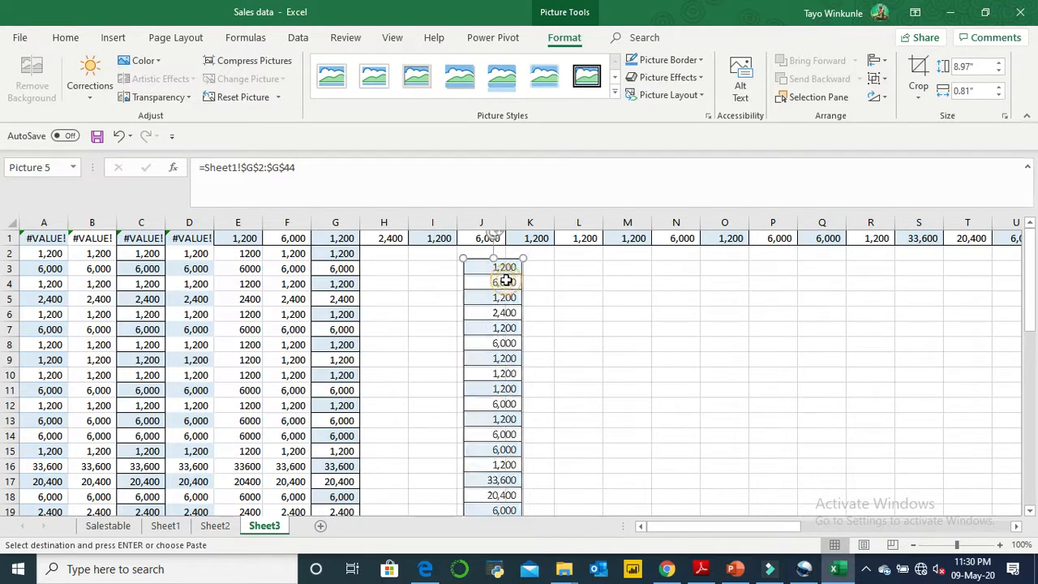
pyautogui.doubleClick(504, 283)
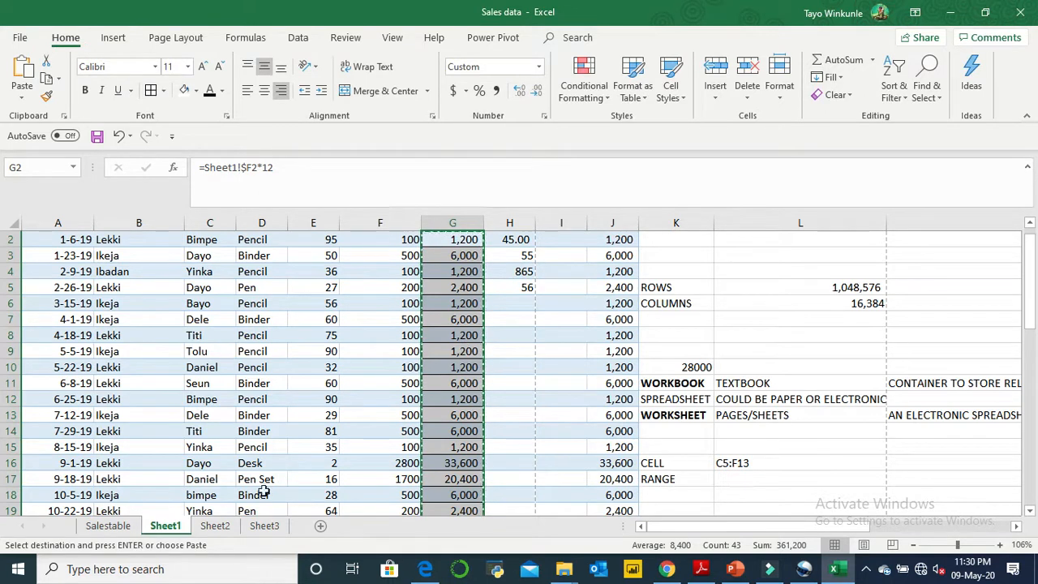
# - Return to Sheet3 and delete the linked picture
pyautogui.click(265, 526)
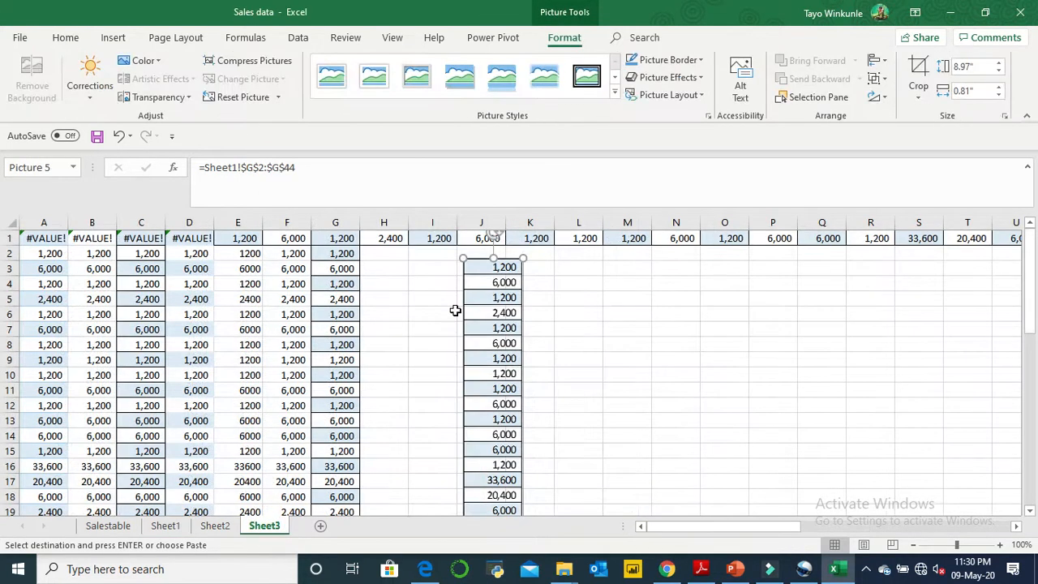
pyautogui.press('Delete')
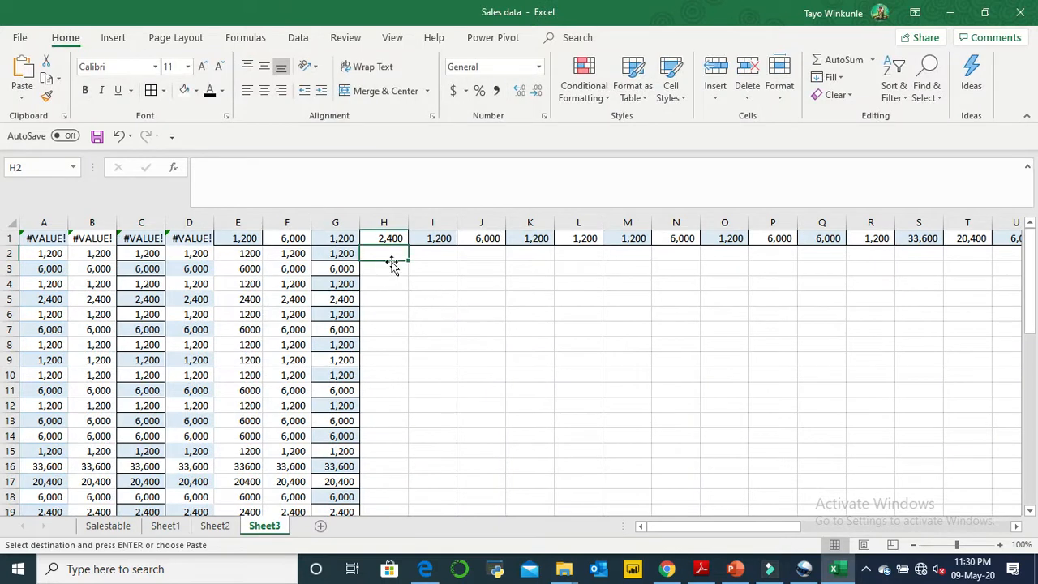
# - Review the paste and operation choices in the Paste Special dialog, and close it without pasting
pyautogui.click(22, 98)
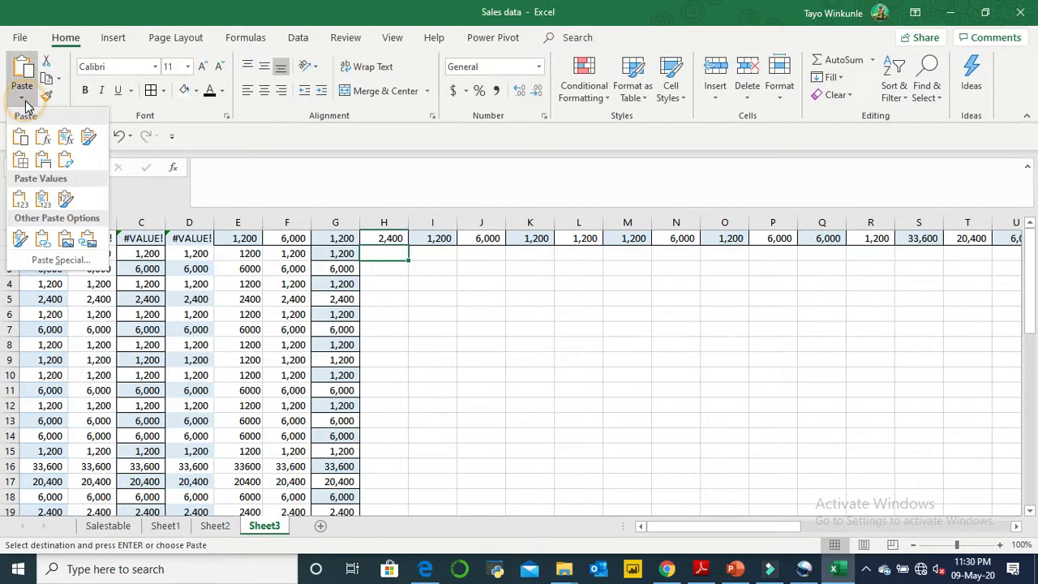
pyautogui.click(56, 260)
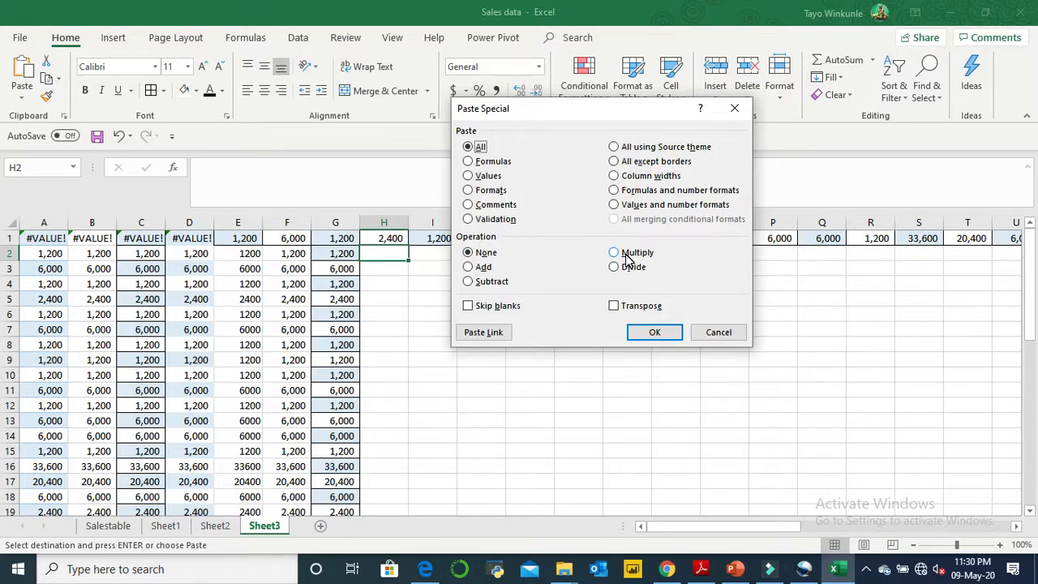
pyautogui.click(737, 335)
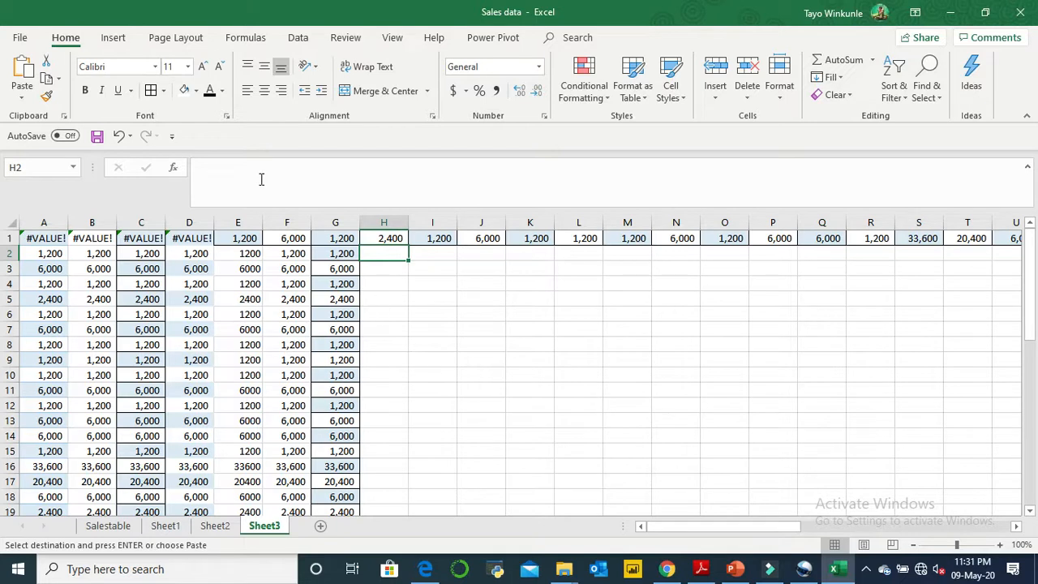
# - Compare cells G4 and E4, and copy G4's formatting onto E4 with Format Painter
pyautogui.click(348, 284)
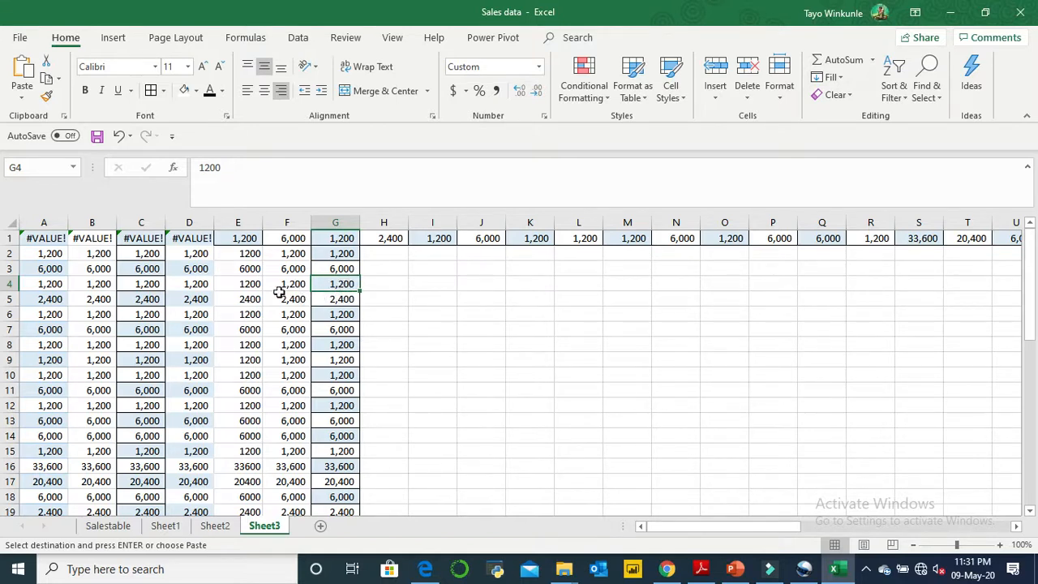
pyautogui.click(255, 287)
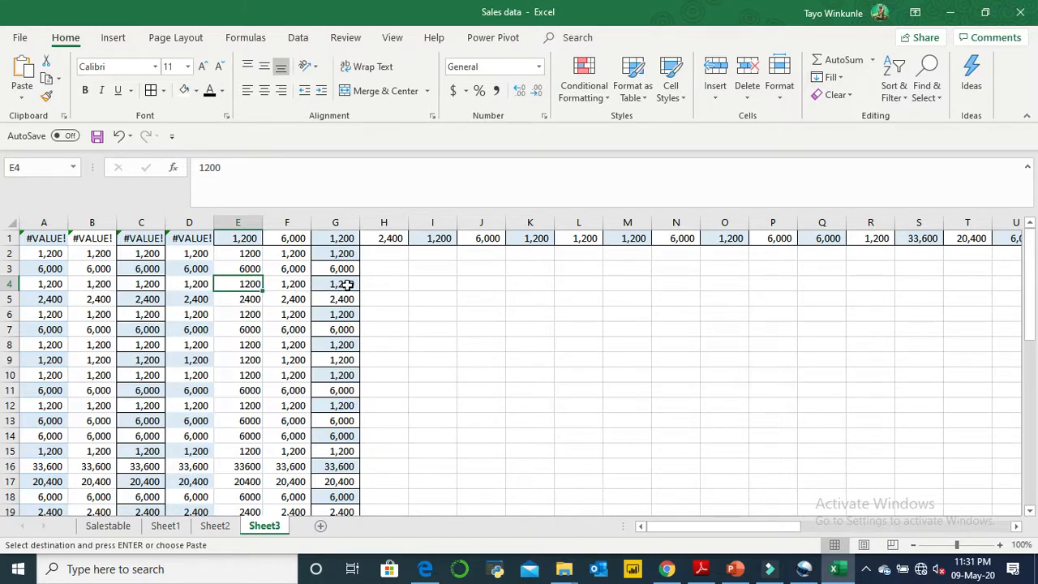
pyautogui.click(346, 285)
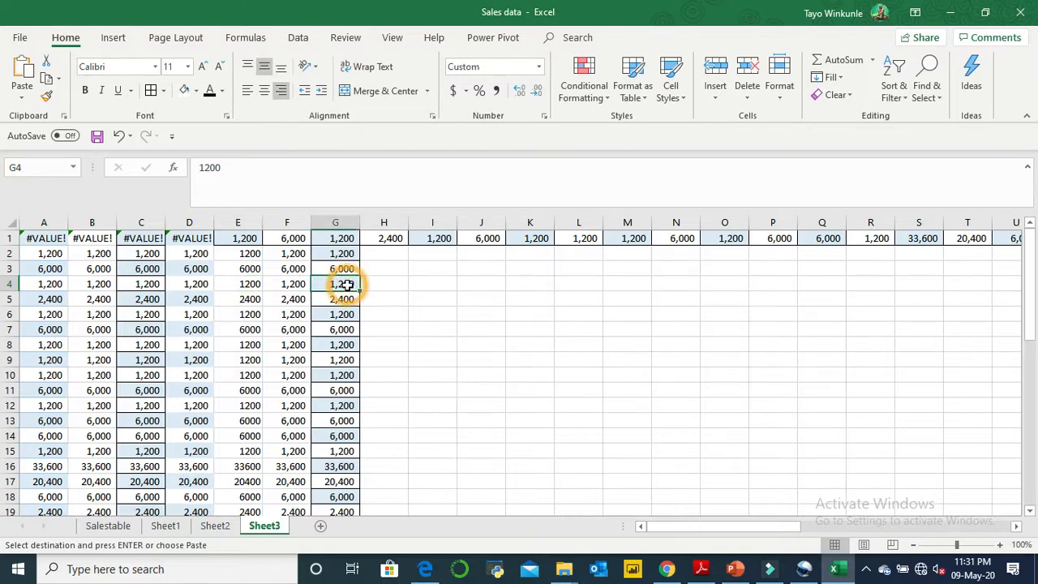
pyautogui.click(49, 97)
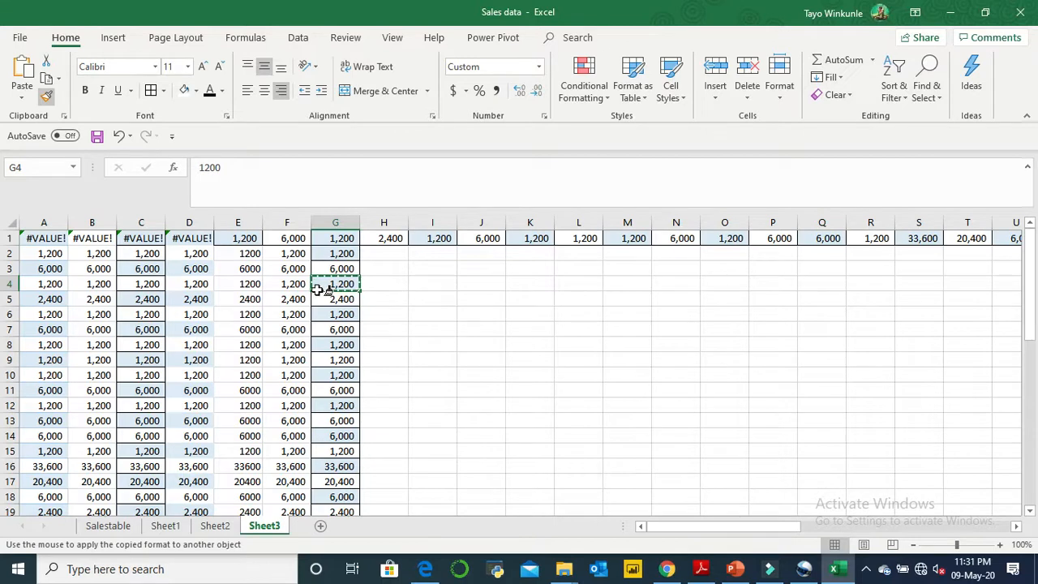
pyautogui.click(248, 284)
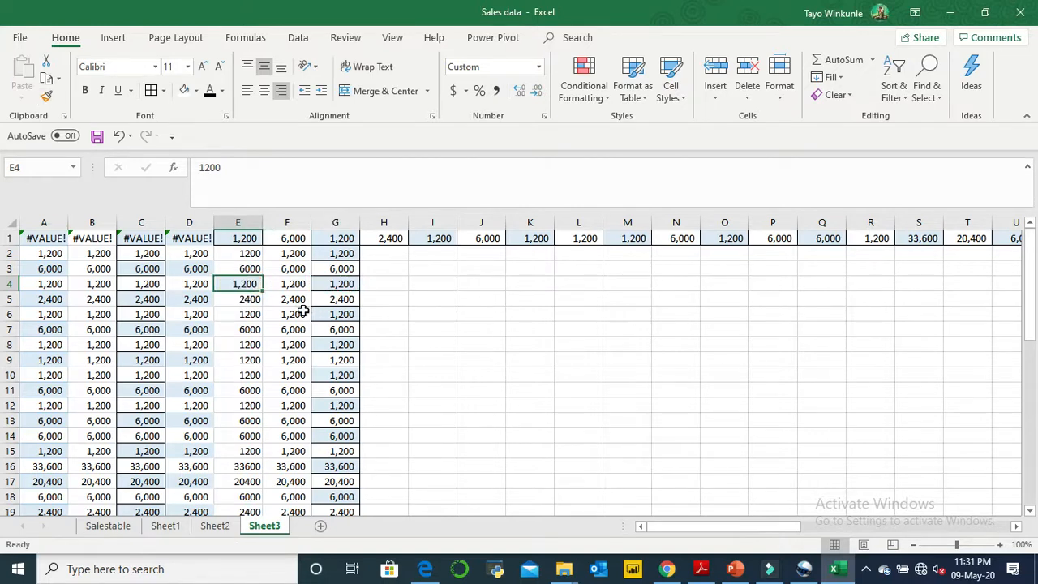
pyautogui.click(247, 315)
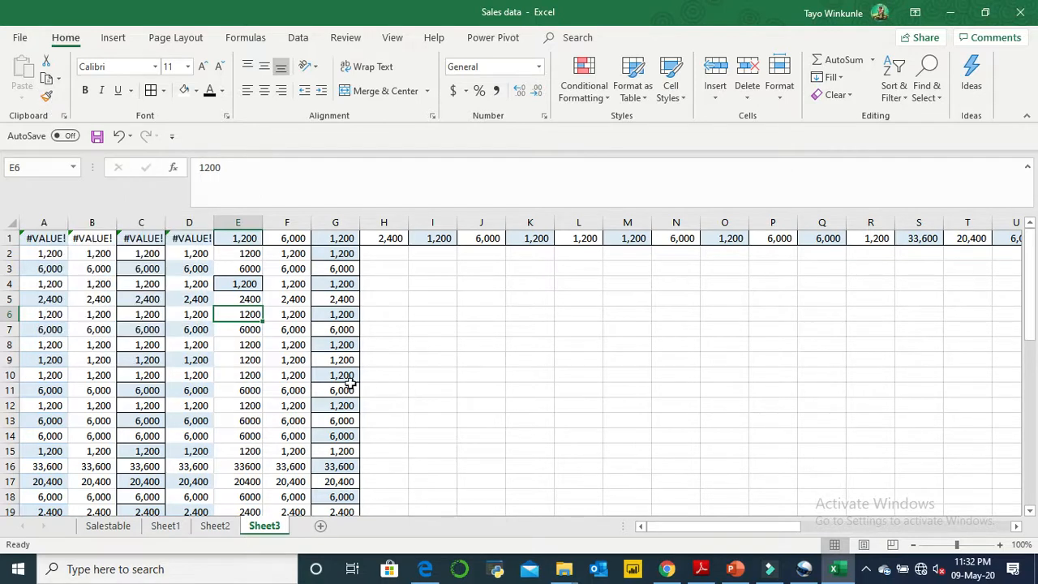
pyautogui.click(499, 360)
pyautogui.click(515, 362)
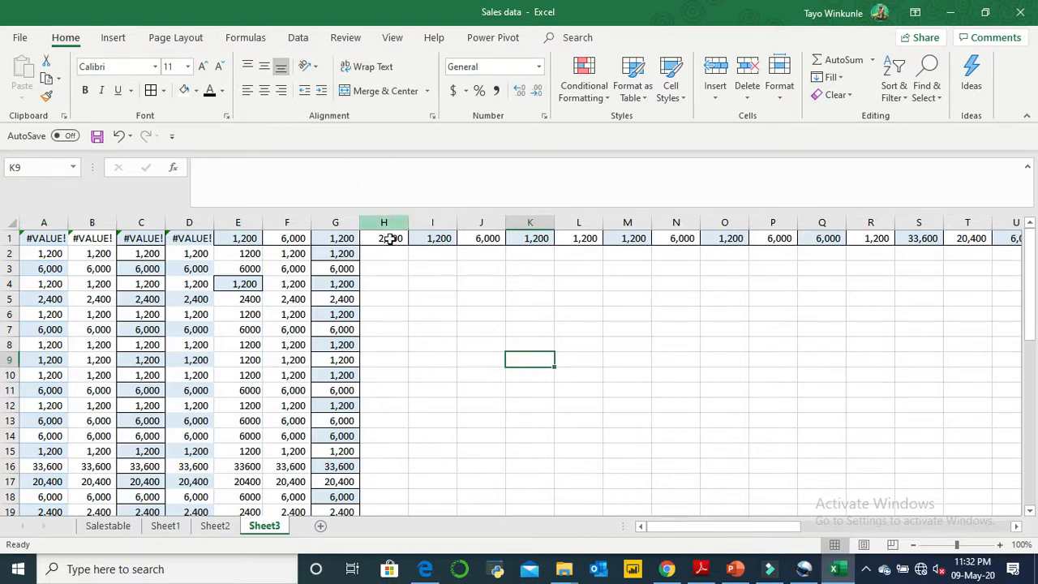
# - View the available fonts and font sizes with empty cell I6 selected, without changing either
pyautogui.click(431, 314)
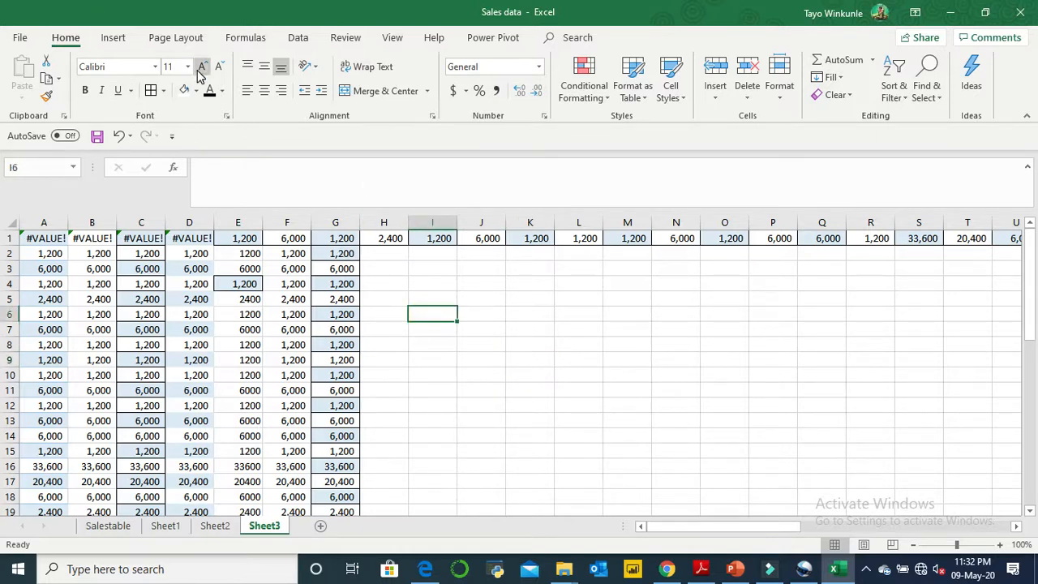
pyautogui.click(157, 69)
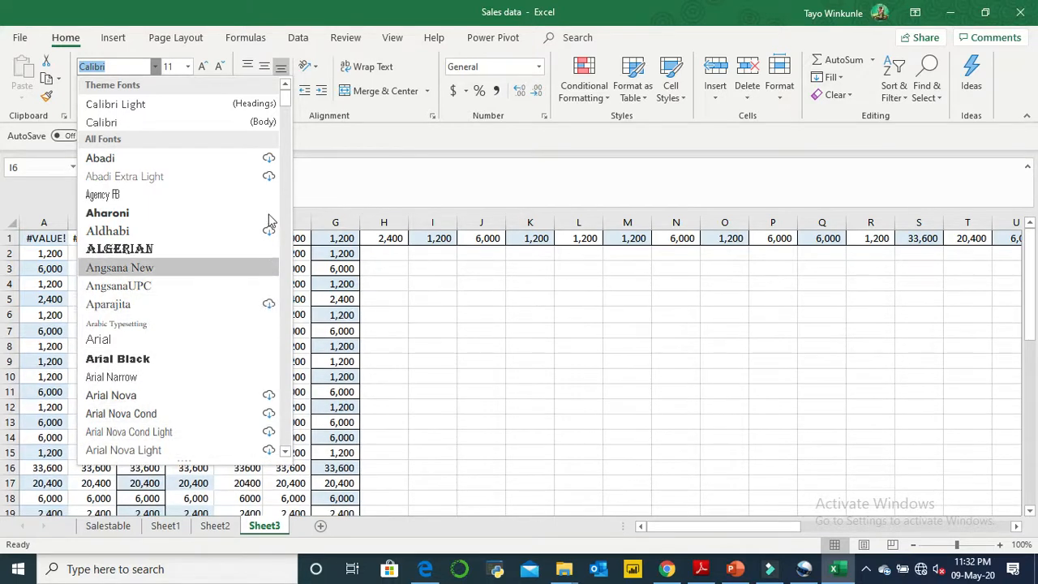
pyautogui.click(506, 301)
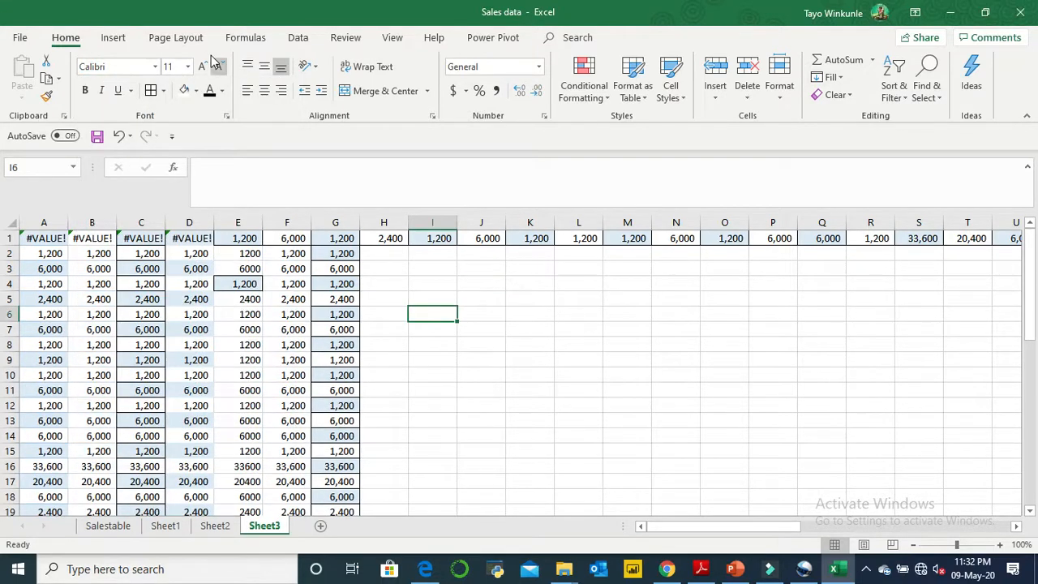
pyautogui.click(189, 66)
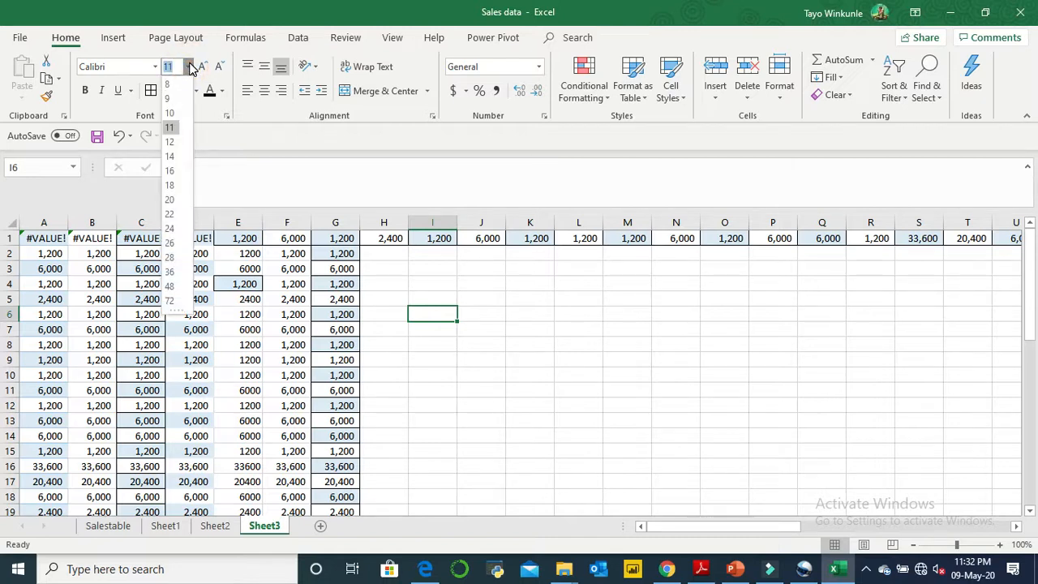
pyautogui.click(300, 331)
# - Format the value in cell F7 as Arial, size 14 and bold
pyautogui.click(297, 327)
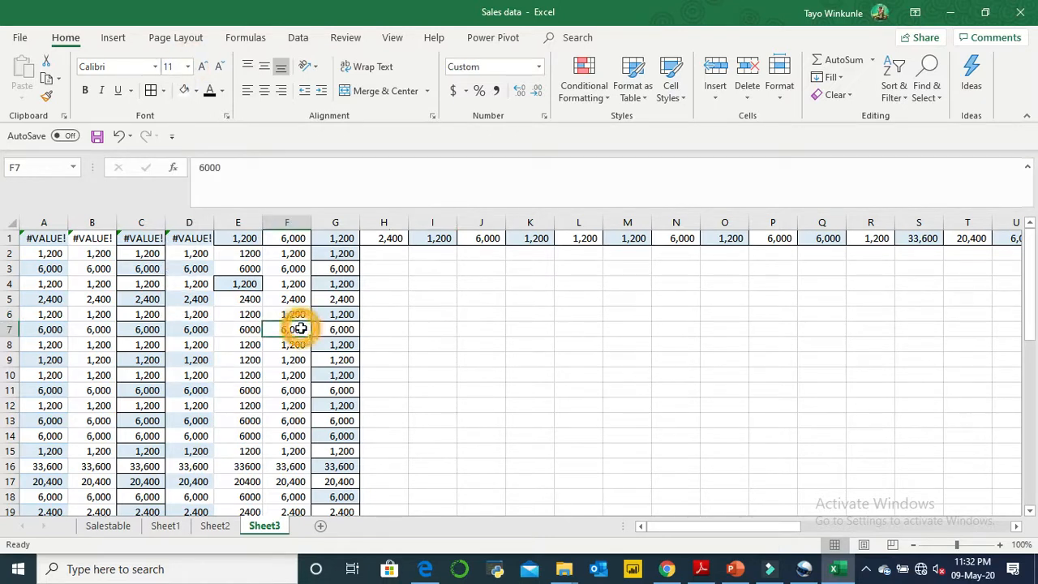
pyautogui.click(155, 68)
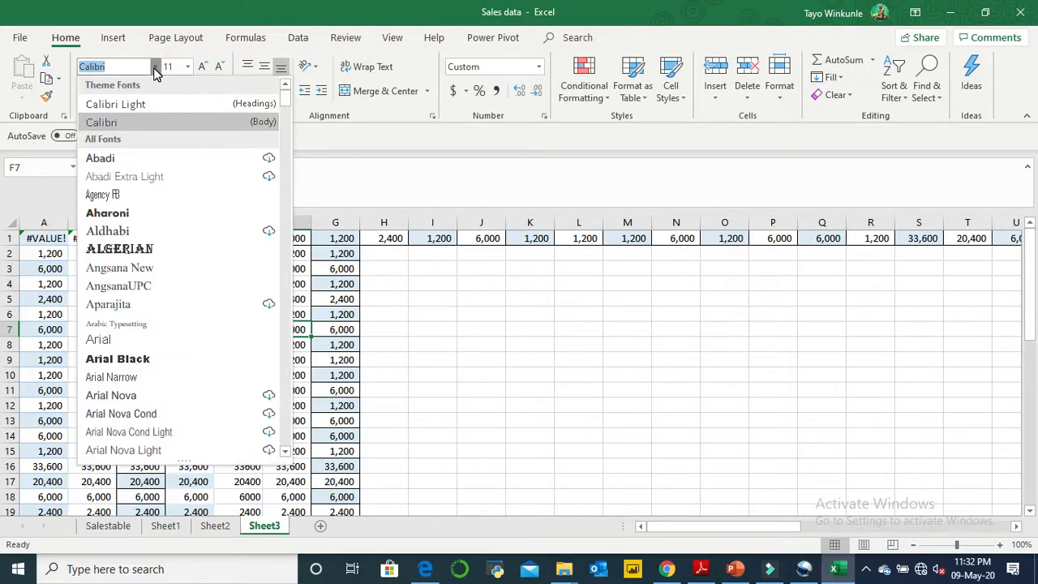
pyautogui.click(114, 341)
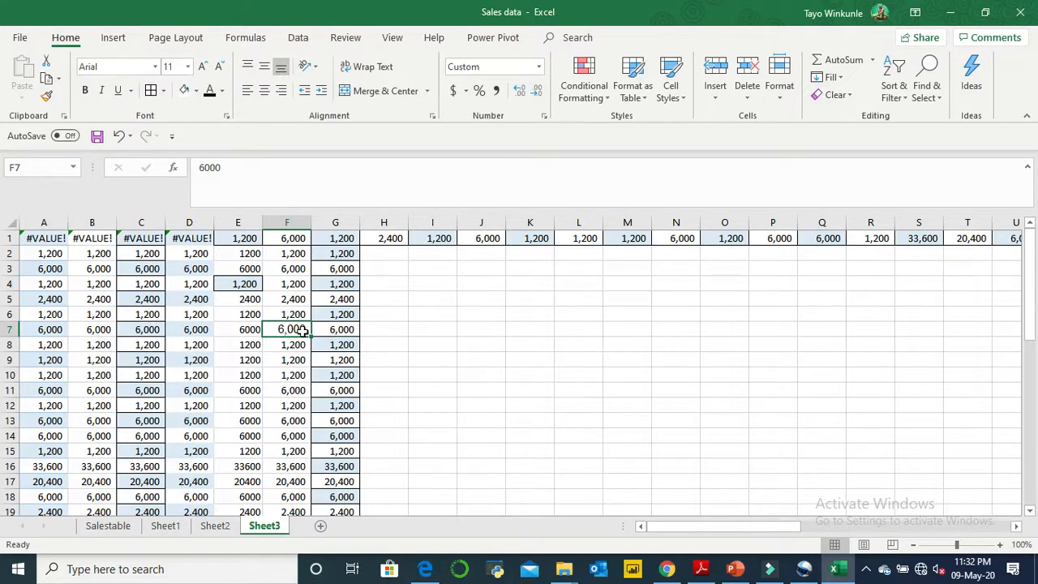
pyautogui.click(188, 66)
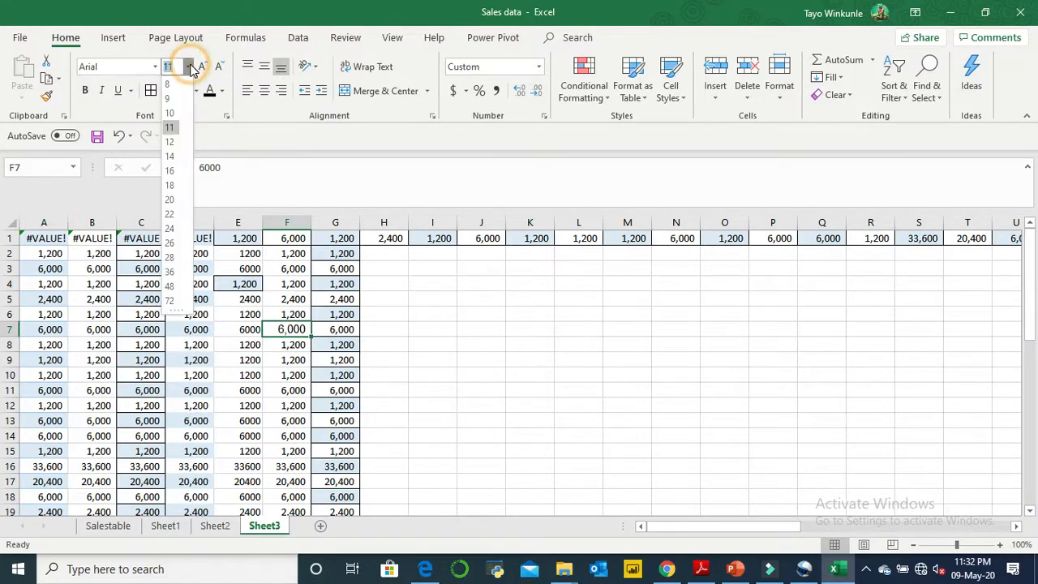
pyautogui.click(169, 157)
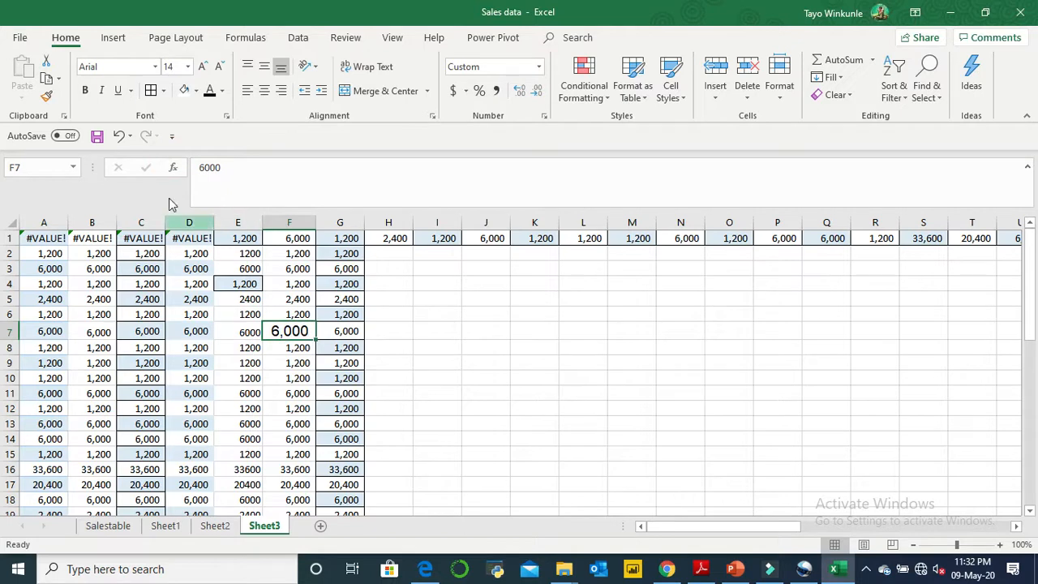
pyautogui.click(85, 92)
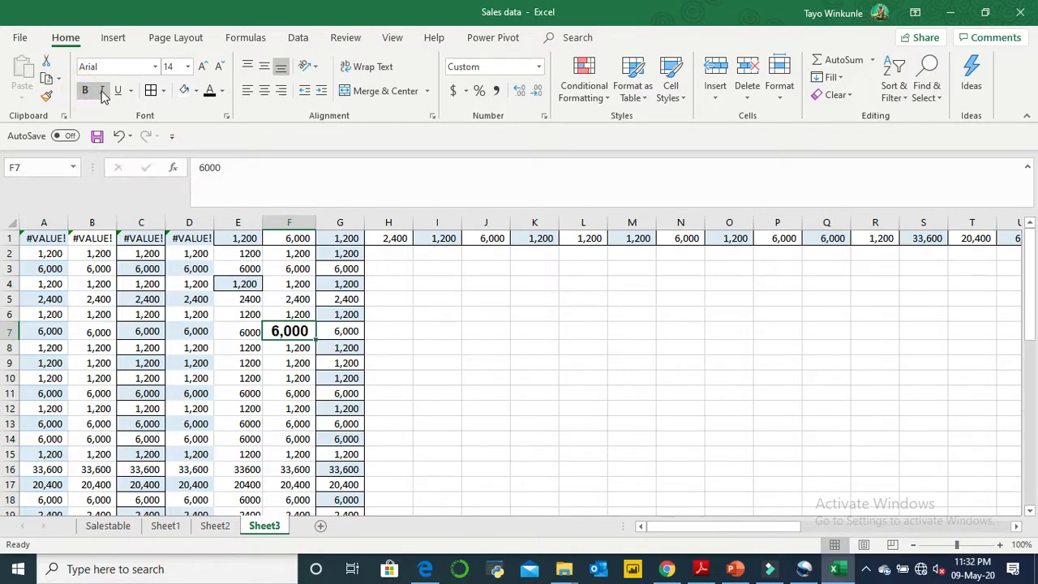
# - Italicize and underline the value in cell F7, and widen column F to fit it
pyautogui.click(103, 92)
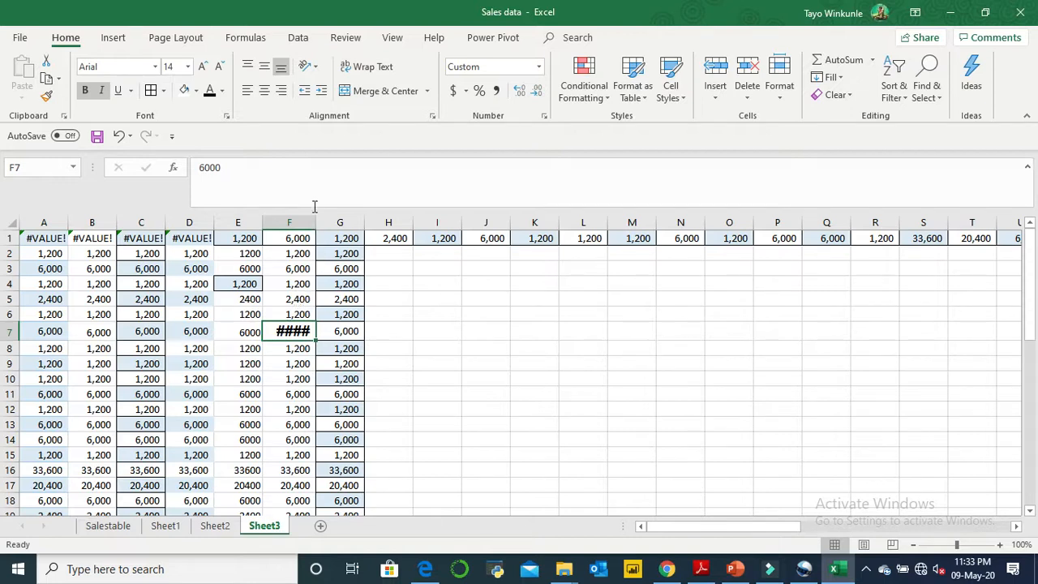
pyautogui.moveTo(317, 219); pyautogui.dragTo(338, 215)
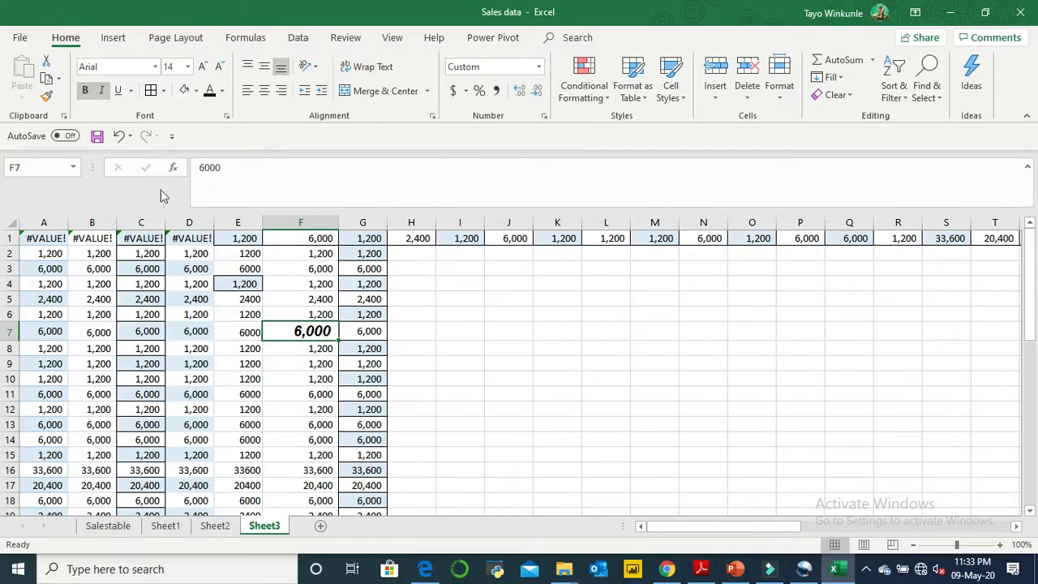
pyautogui.click(117, 90)
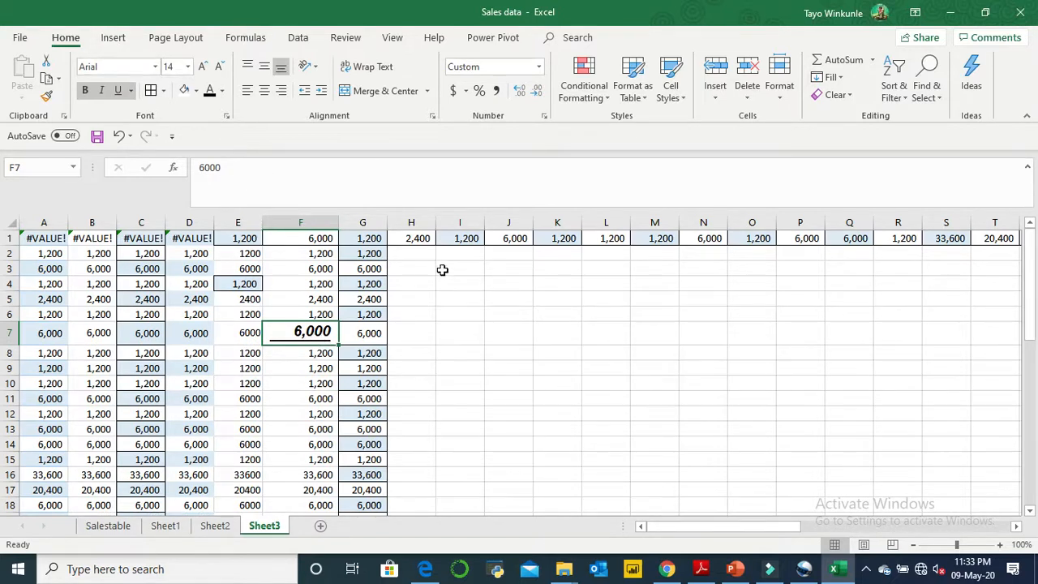
pyautogui.click(524, 331)
# - Copy the range E11:F18 and paste it starting at cell I7
pyautogui.moveTo(242, 398); pyautogui.dragTo(330, 503)
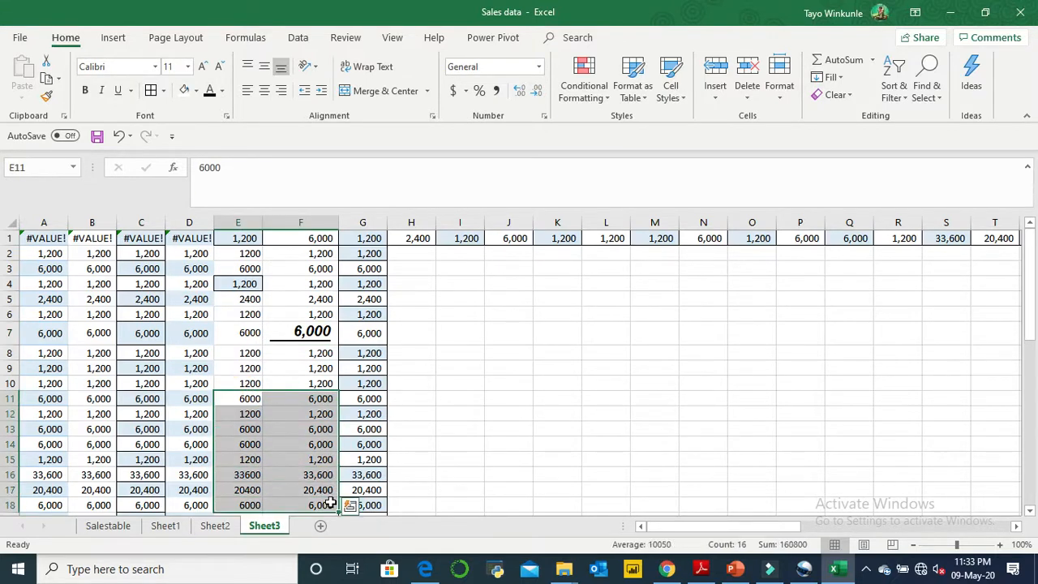
pyautogui.hotkey('ctrl', 'c')
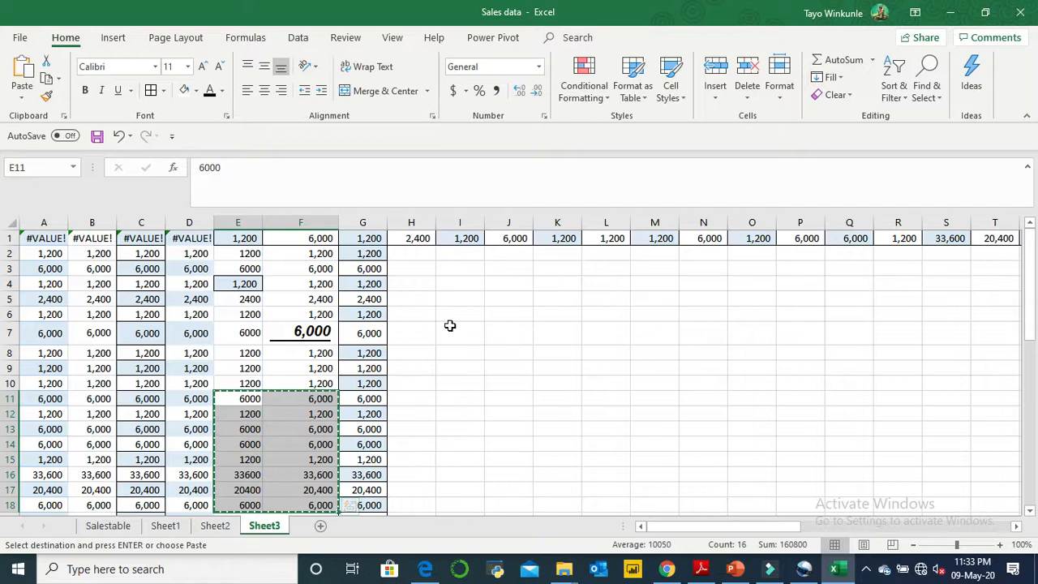
pyautogui.click(450, 326)
pyautogui.hotkey('ctrl', 'v')
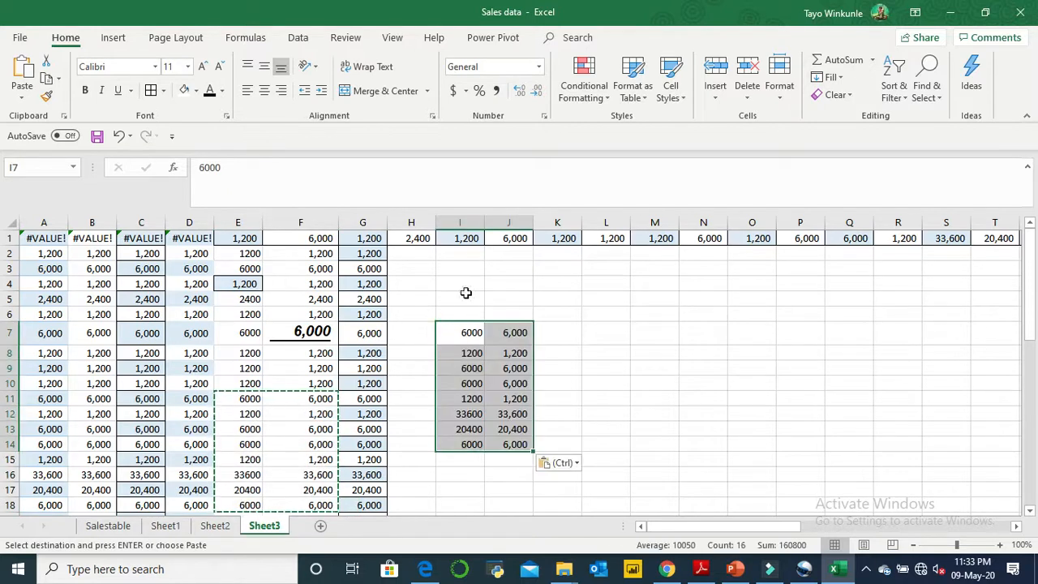
# - Apply a Right Border to the pasted range I7:J14
pyautogui.click(162, 93)
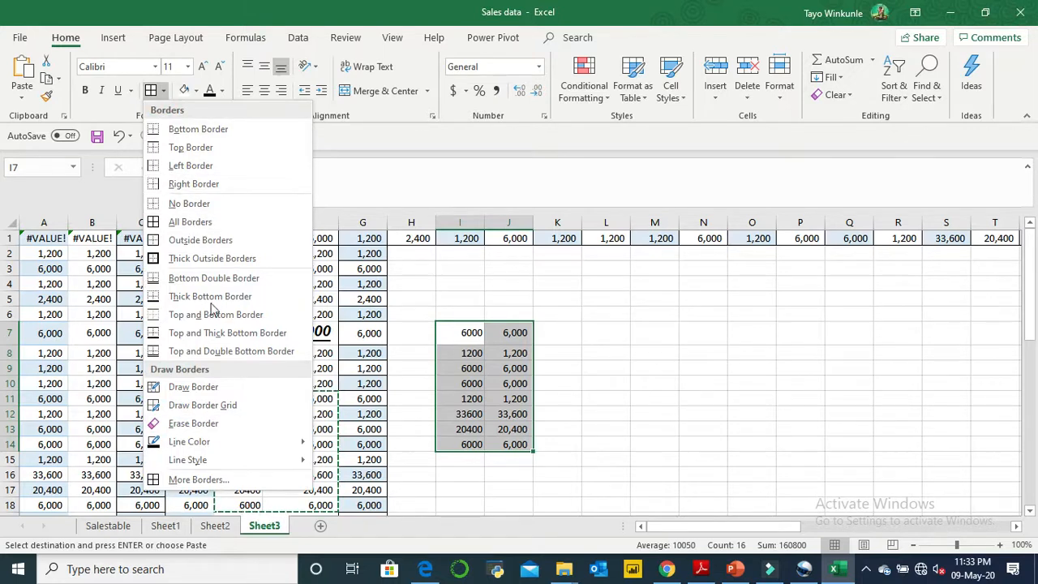
pyautogui.click(189, 185)
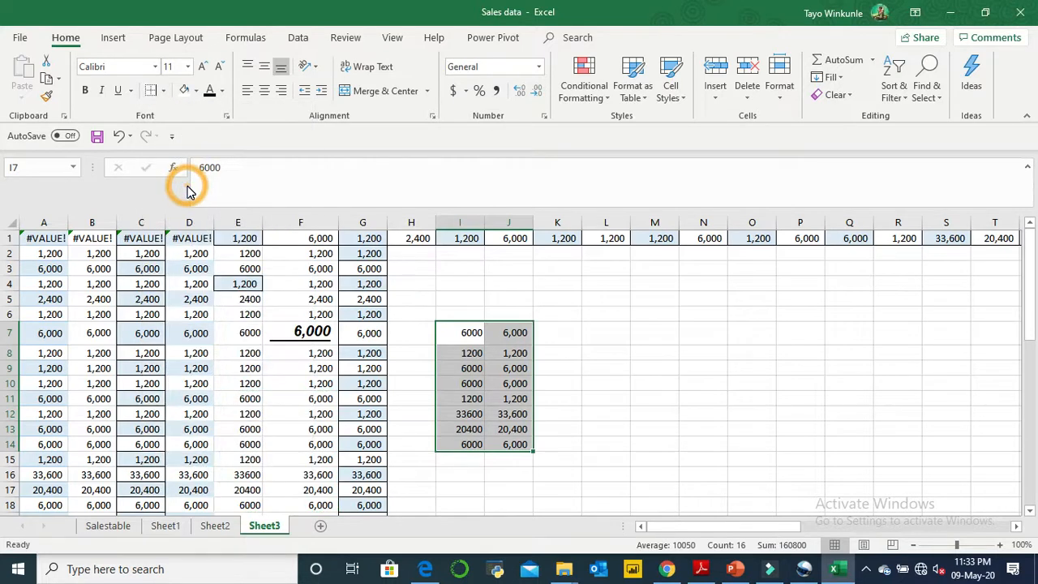
pyautogui.click(586, 399)
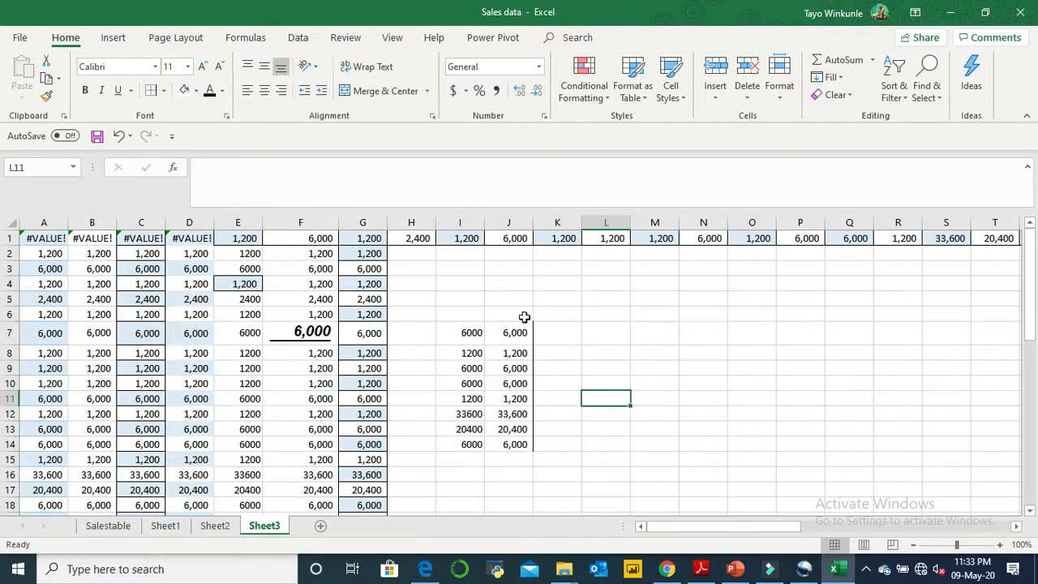
# - Apply Thick Outside Borders around the range I7:J14
pyautogui.moveTo(473, 335); pyautogui.dragTo(526, 442)
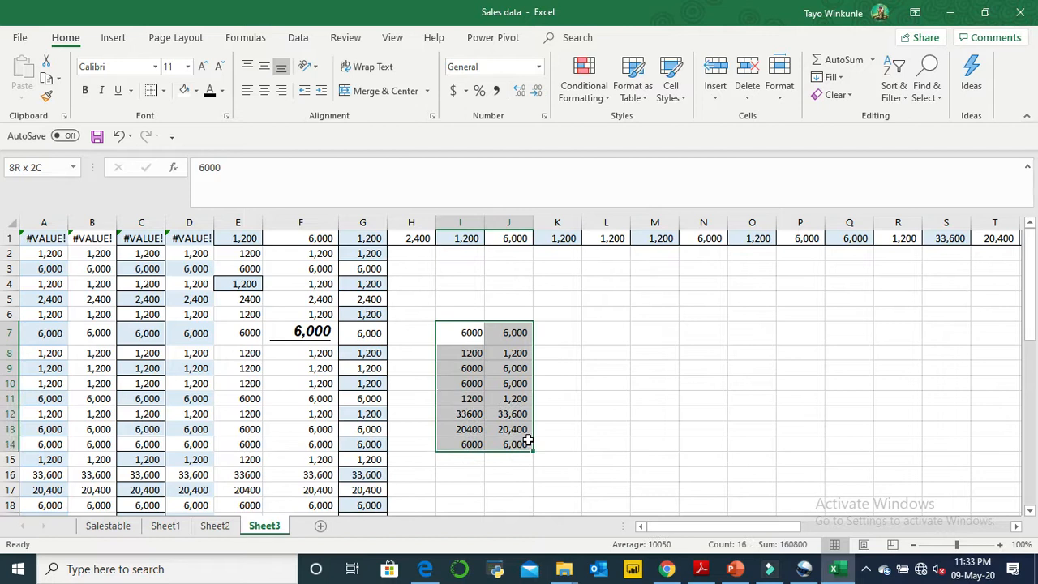
pyautogui.click(163, 90)
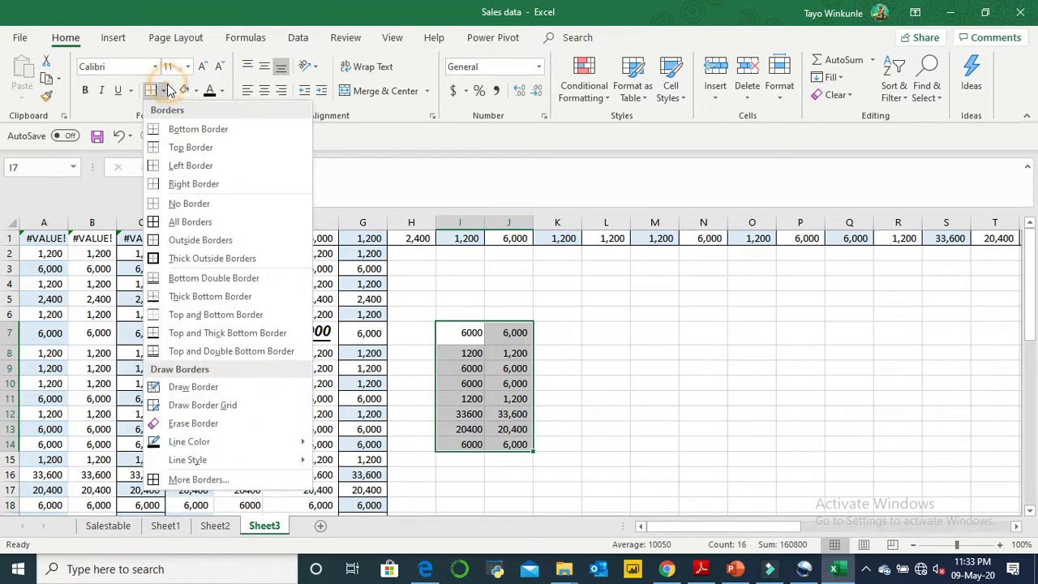
pyautogui.click(200, 258)
pyautogui.click(702, 473)
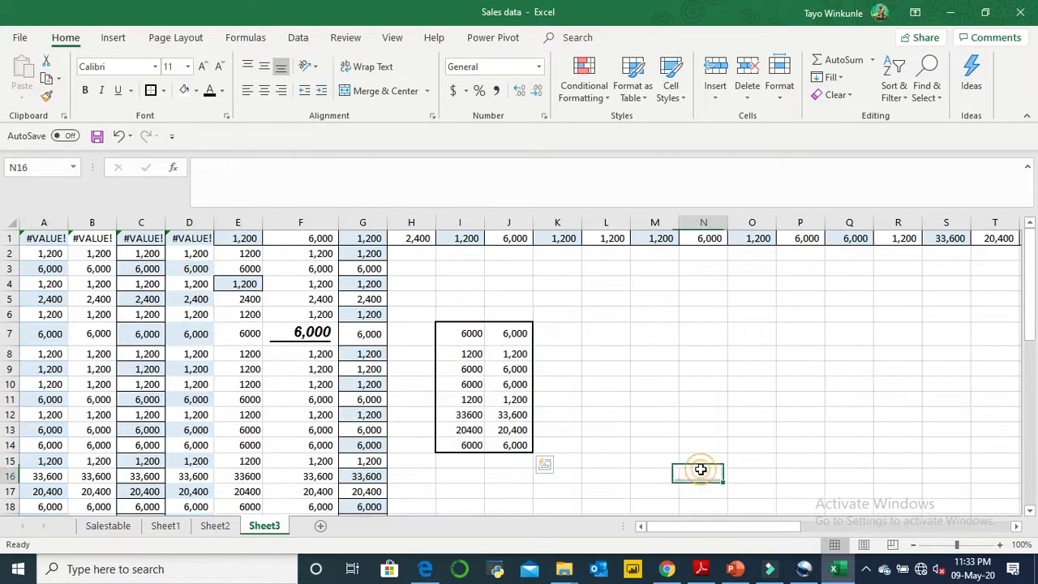
# - Apply All Borders to every cell in the range I7:J14
pyautogui.moveTo(468, 333); pyautogui.dragTo(526, 442)
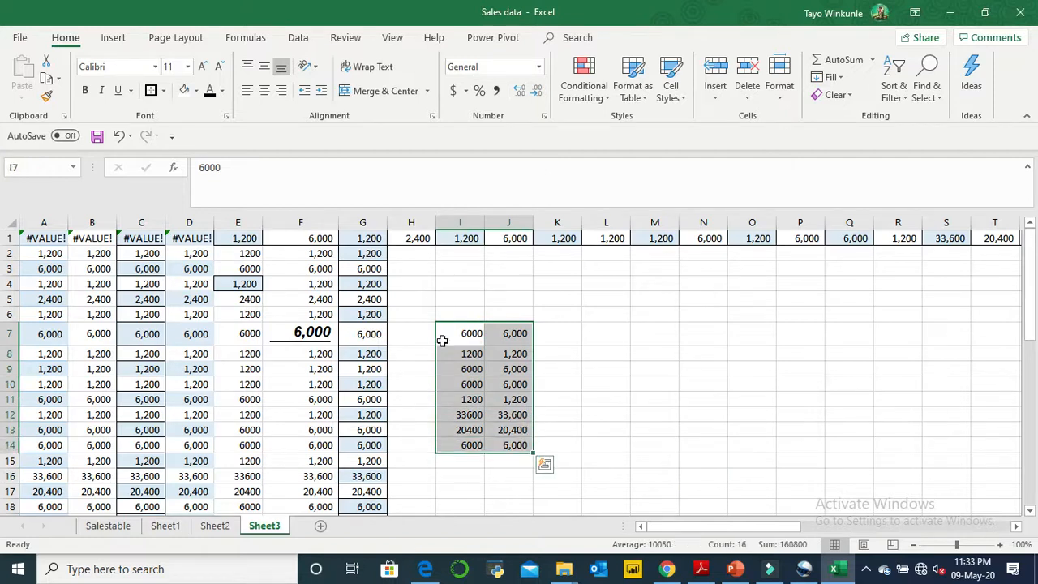
pyautogui.click(164, 91)
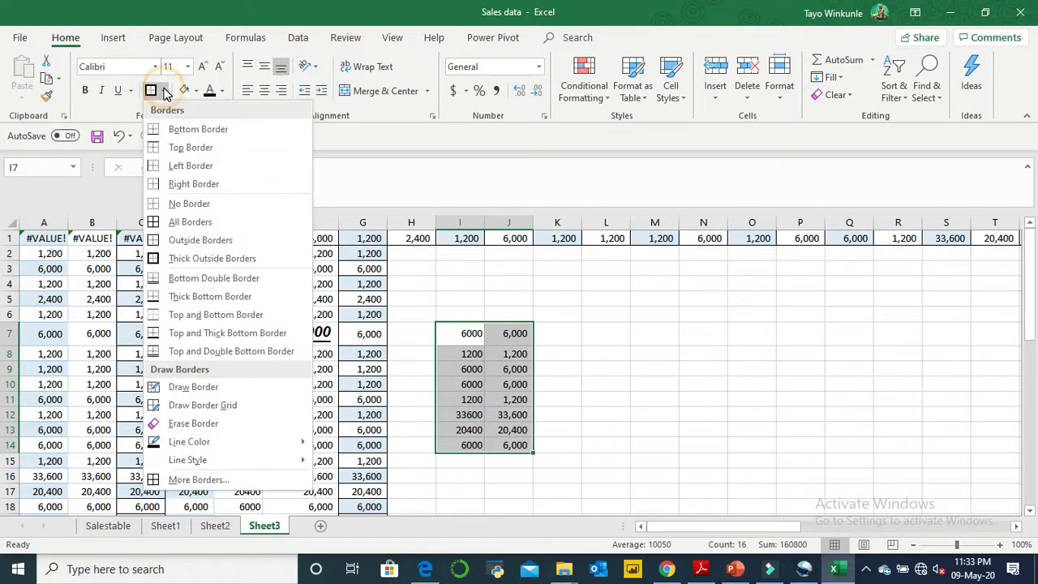
pyautogui.click(202, 221)
pyautogui.click(606, 349)
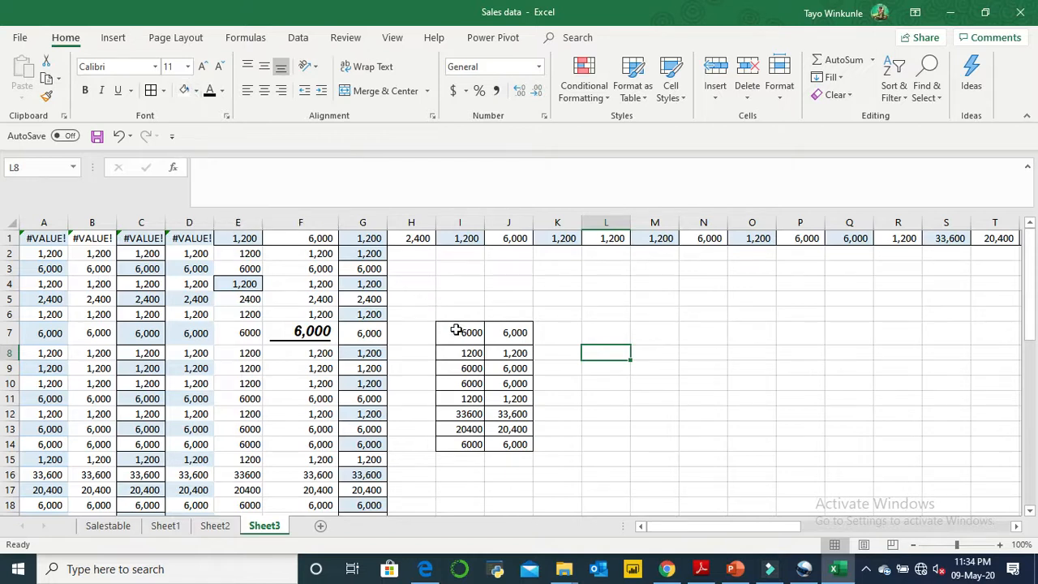
# - Fill the range I7:J14 with the standard yellow color
pyautogui.moveTo(465, 332); pyautogui.dragTo(514, 446)
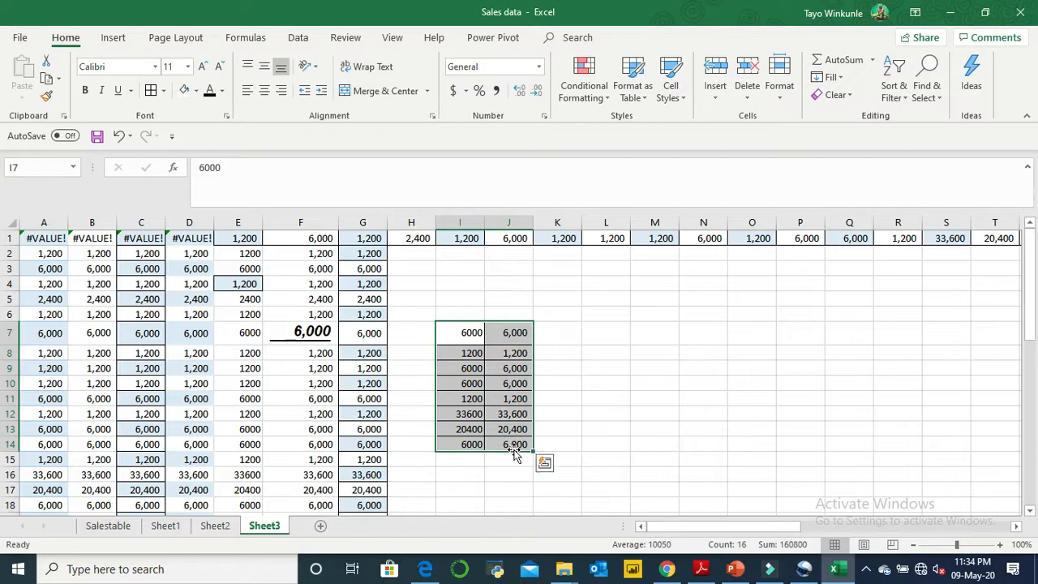
pyautogui.click(195, 90)
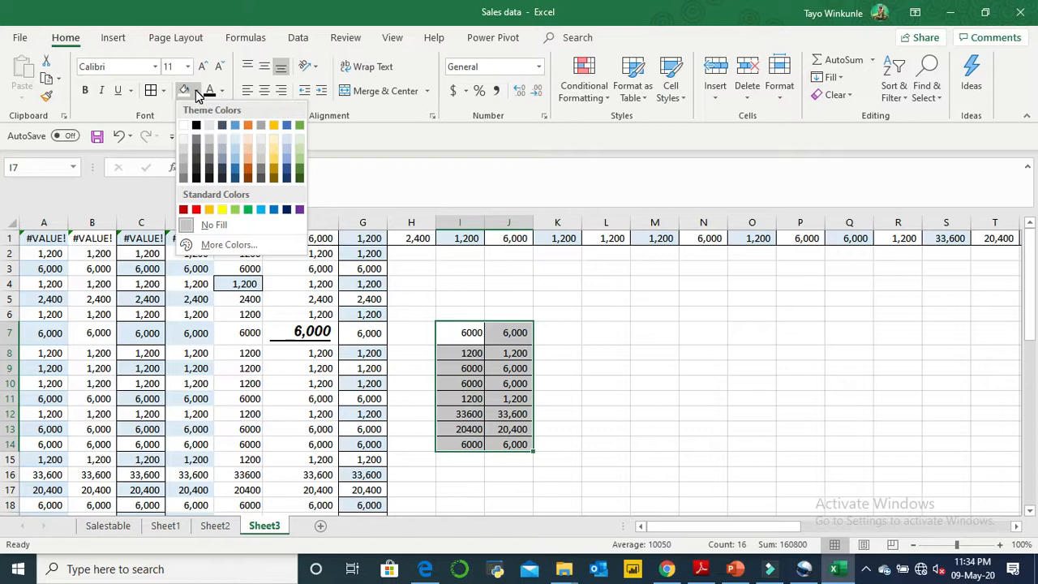
pyautogui.click(223, 211)
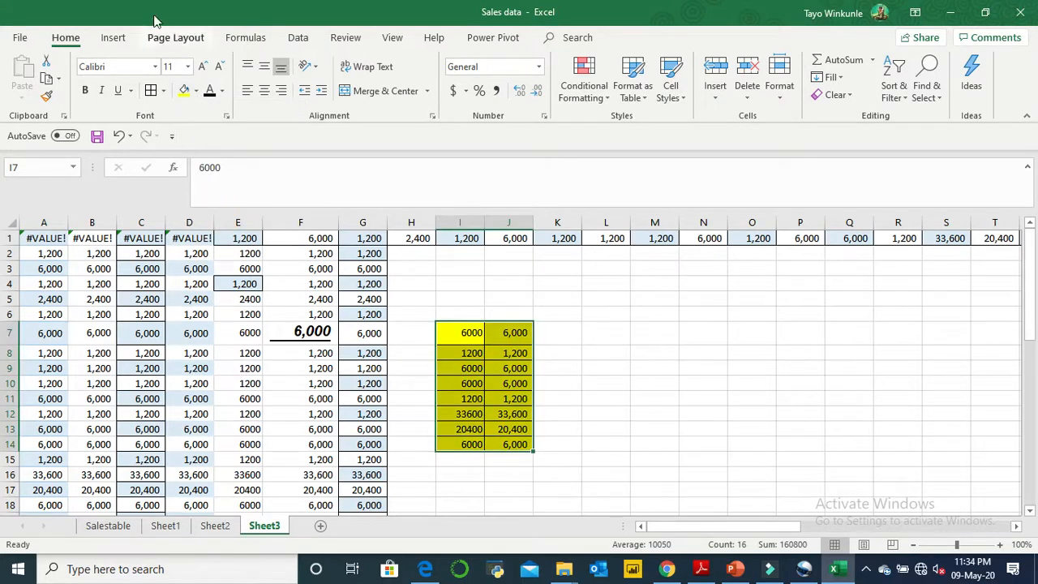
pyautogui.click(196, 90)
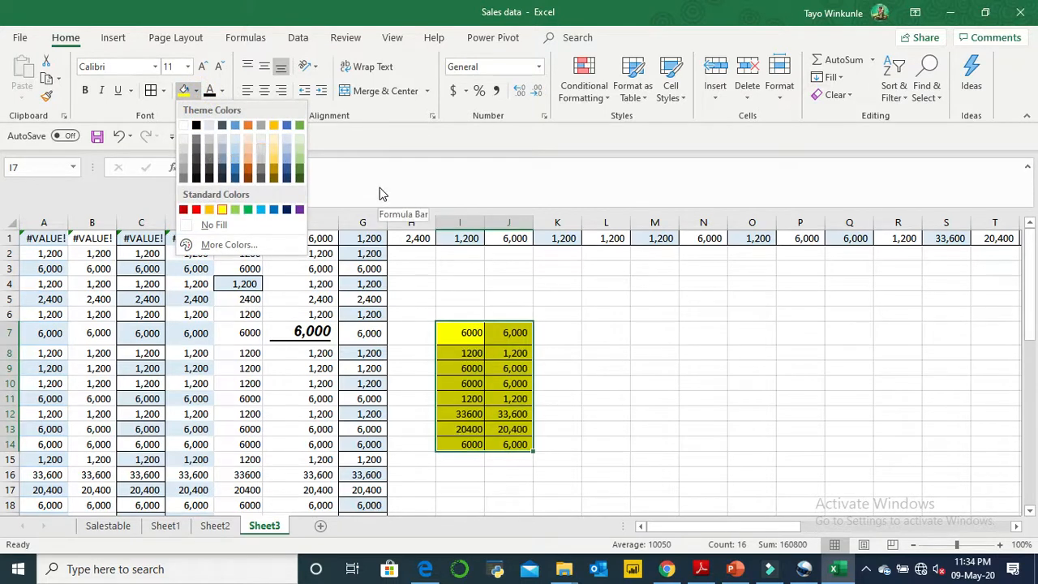
# - Set the font color of the range I7:J14 to the standard dark red
pyautogui.click(224, 91)
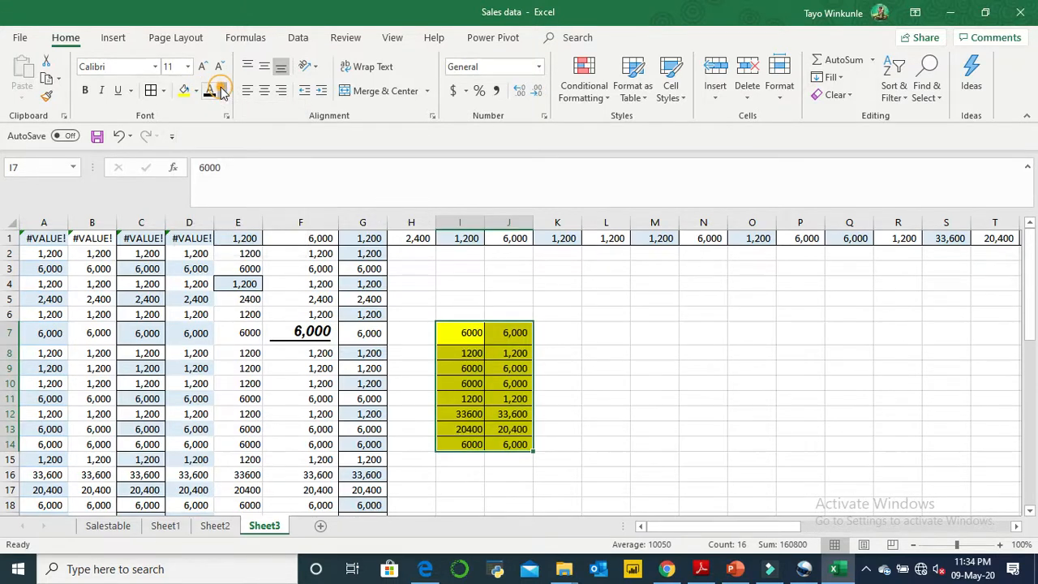
pyautogui.click(223, 91)
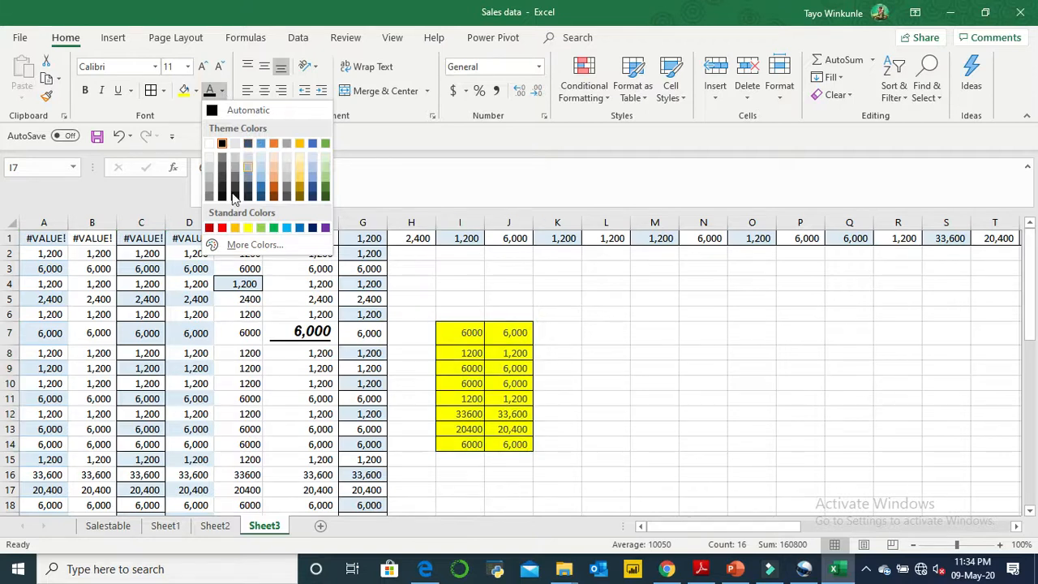
pyautogui.click(209, 228)
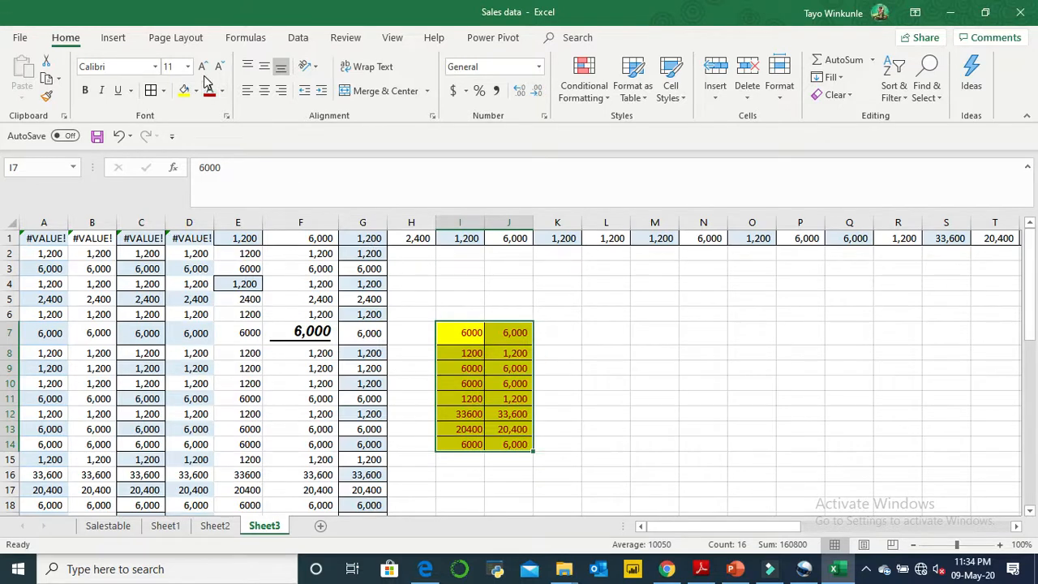
# - Increase the font size of cell I7 stepwise to 16, and decrease it back to 11
pyautogui.click(460, 335)
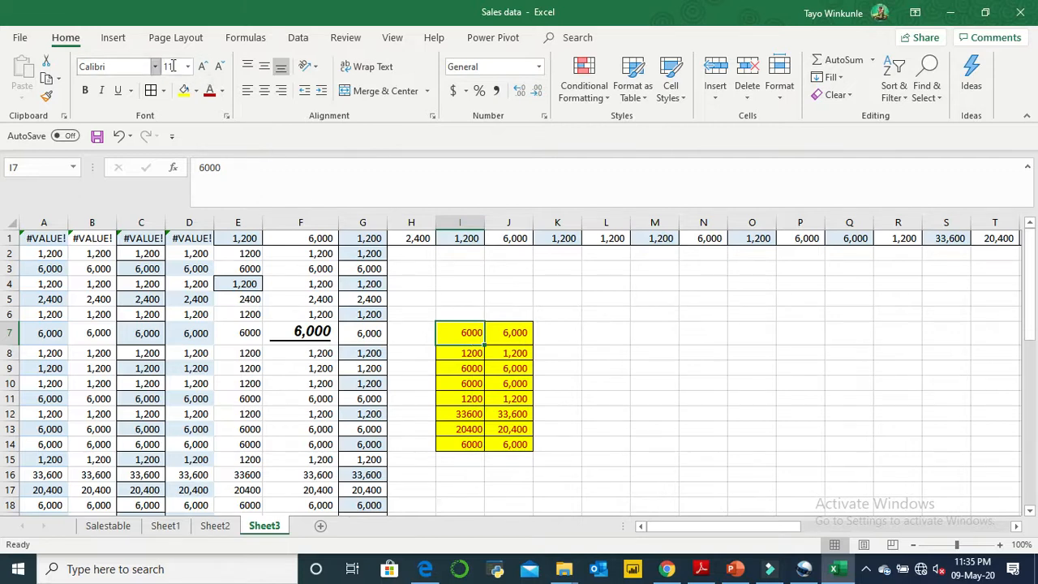
pyautogui.click(206, 67)
pyautogui.click(205, 66)
pyautogui.click(206, 66)
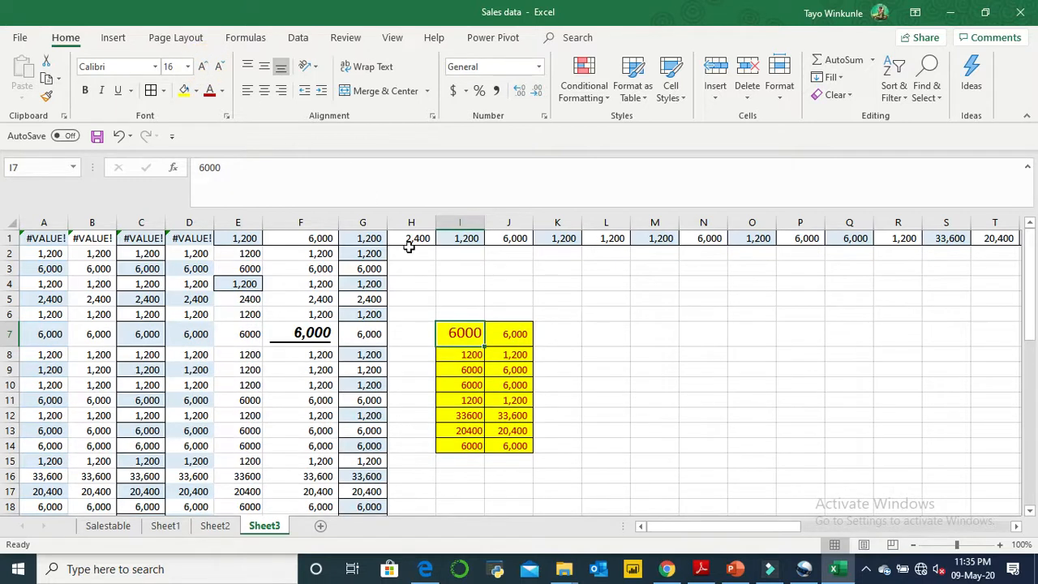
pyautogui.click(220, 66)
pyautogui.click(221, 66)
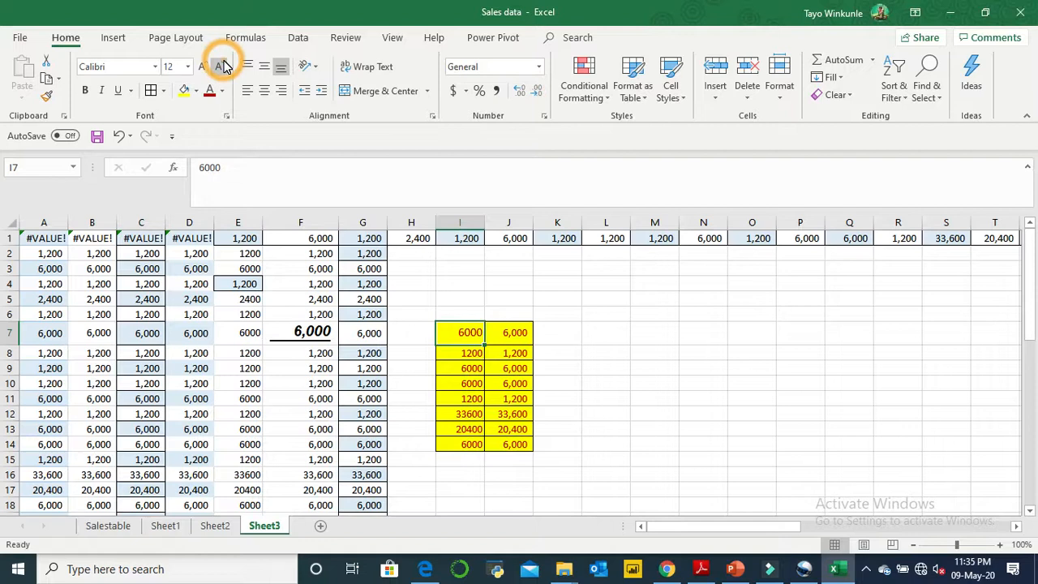
pyautogui.click(222, 66)
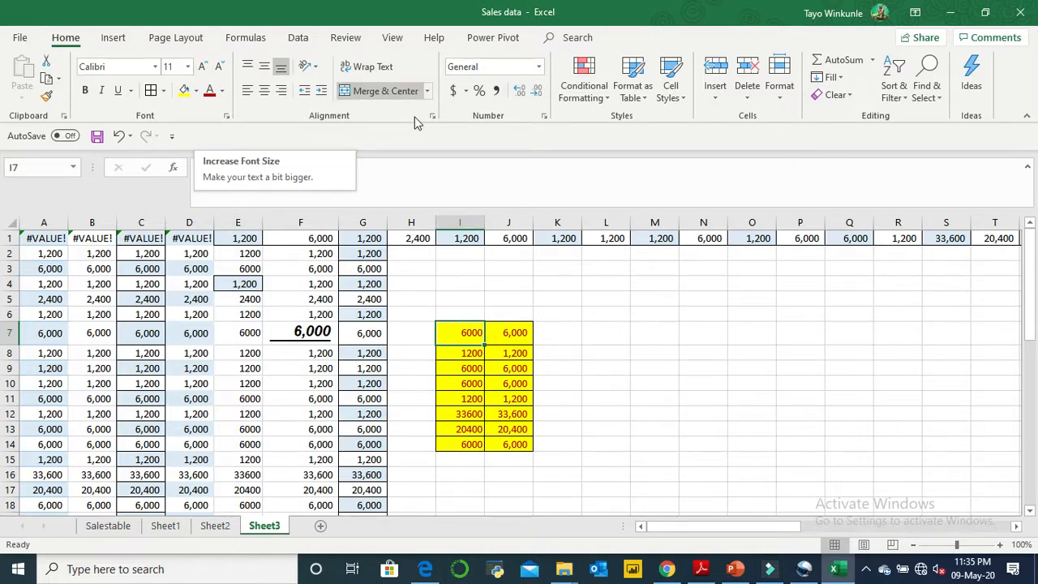
pyautogui.click(580, 297)
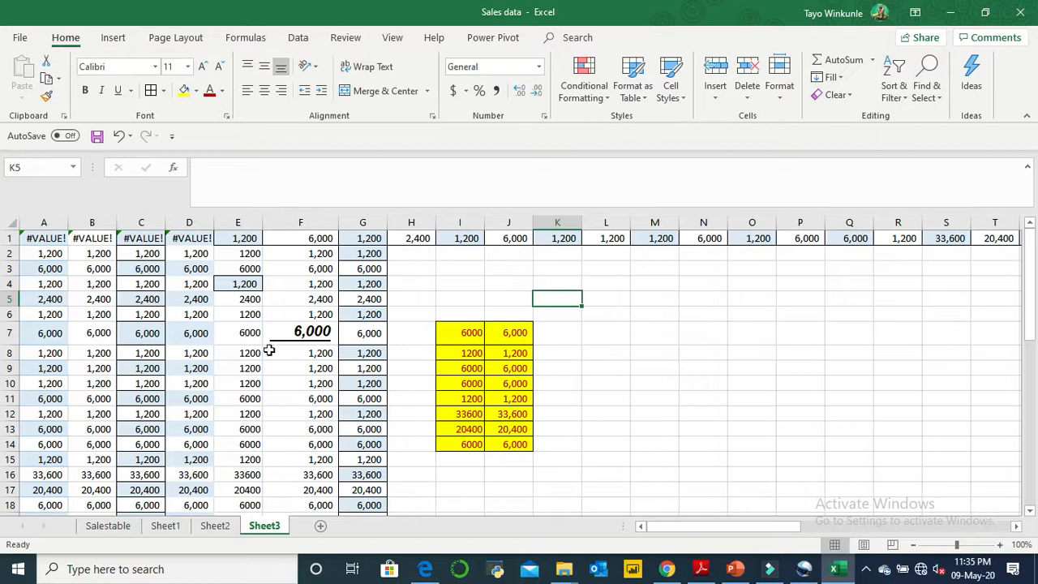
# - Copy cells E10:E11 to L7:L8 and widen column L slightly
pyautogui.moveTo(248, 383); pyautogui.dragTo(252, 399)
pyautogui.hotkey('ctrl', 'c')
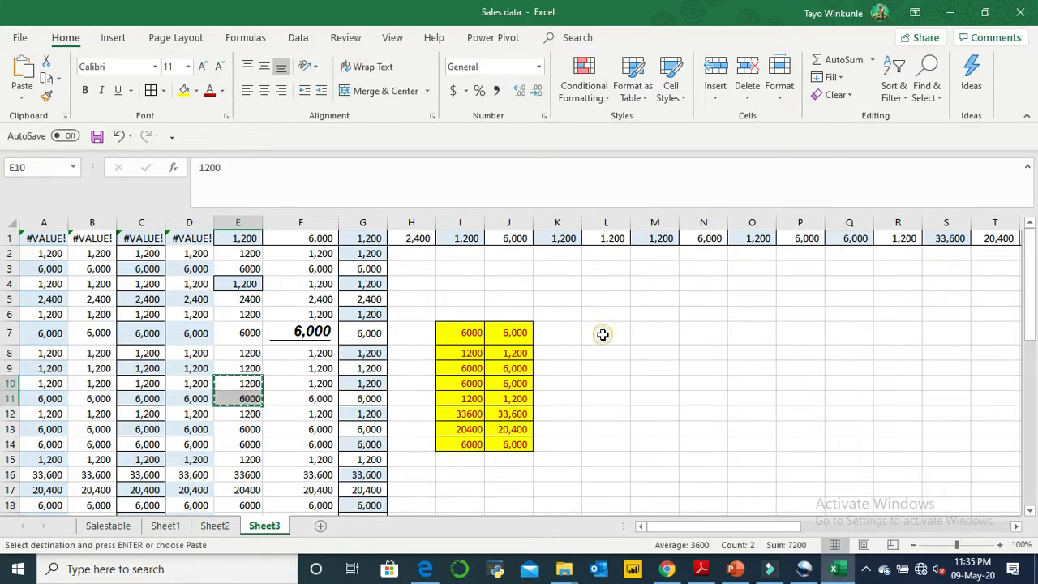
pyautogui.click(602, 334)
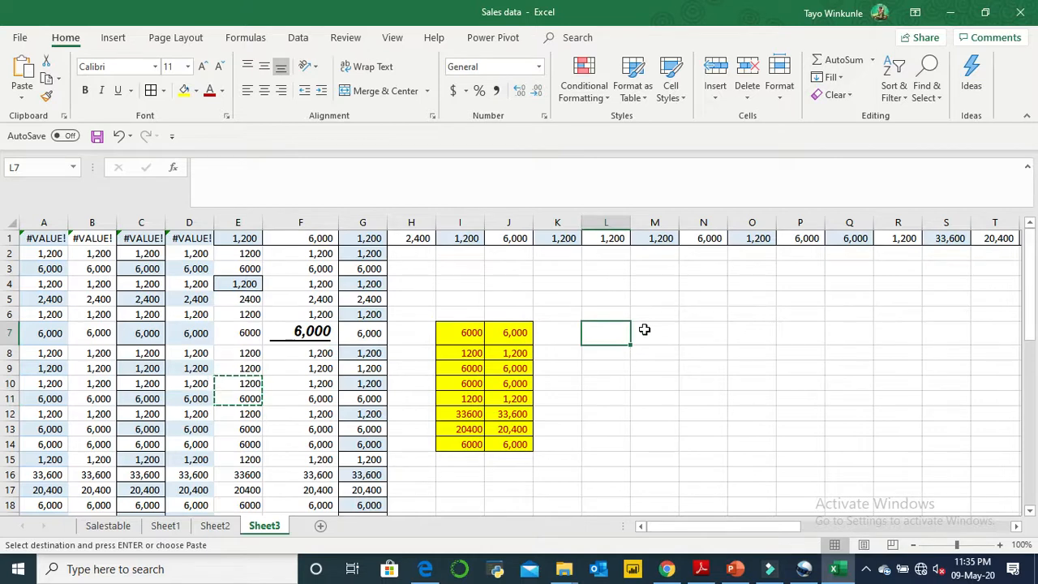
pyautogui.hotkey('ctrl', 'v')
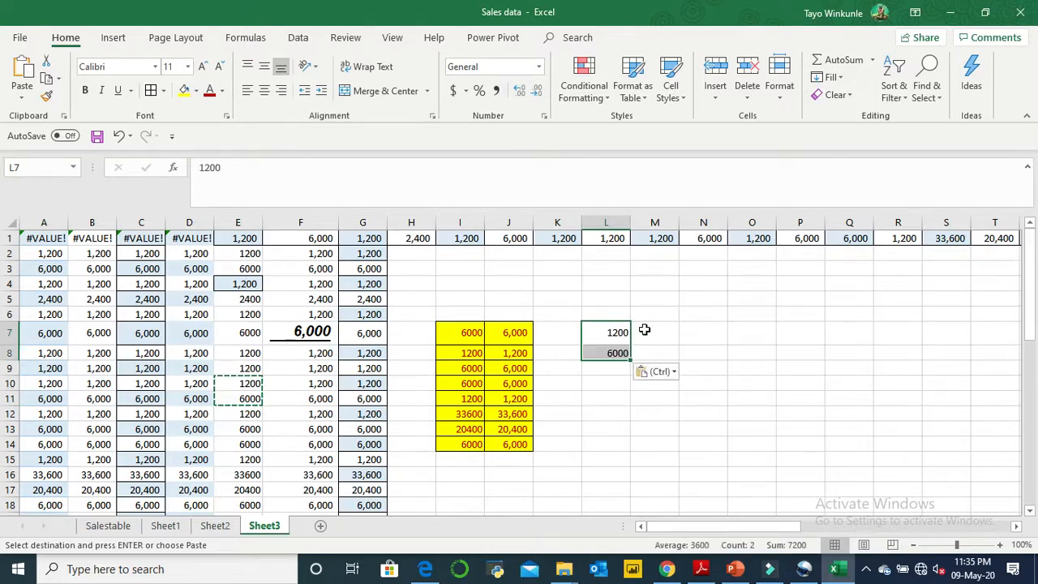
pyautogui.moveTo(630, 218); pyautogui.dragTo(645, 219)
pyautogui.click(631, 379)
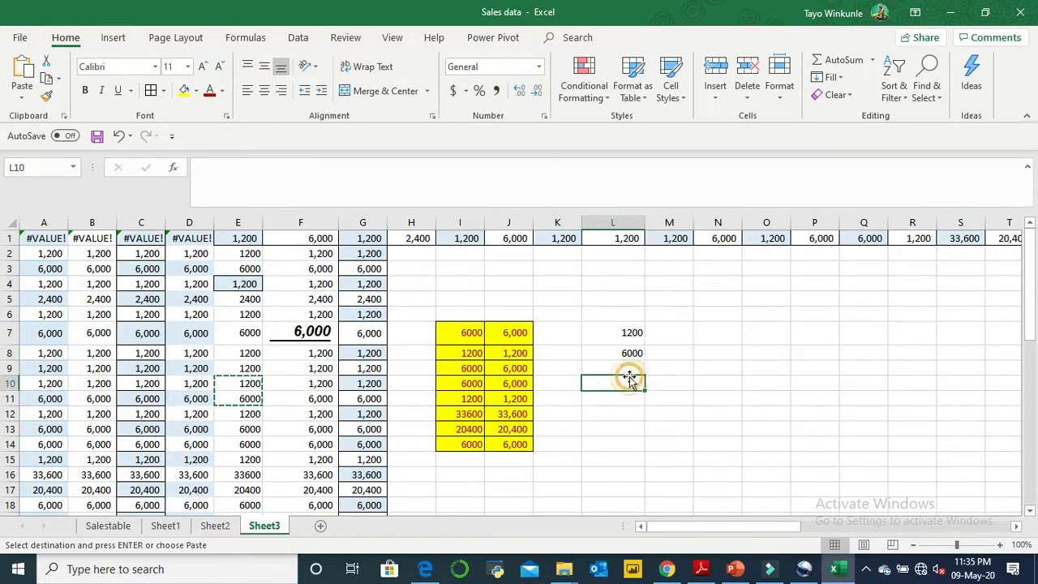
# - Align the value in cell L7 to the top, the middle and back to the bottom of the cell
pyautogui.click(632, 334)
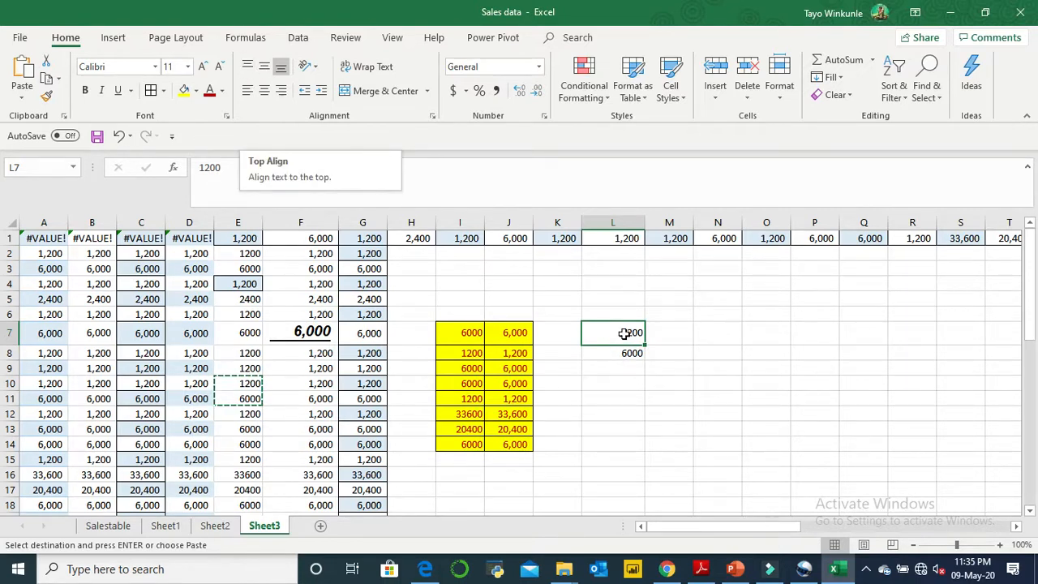
pyautogui.click(248, 67)
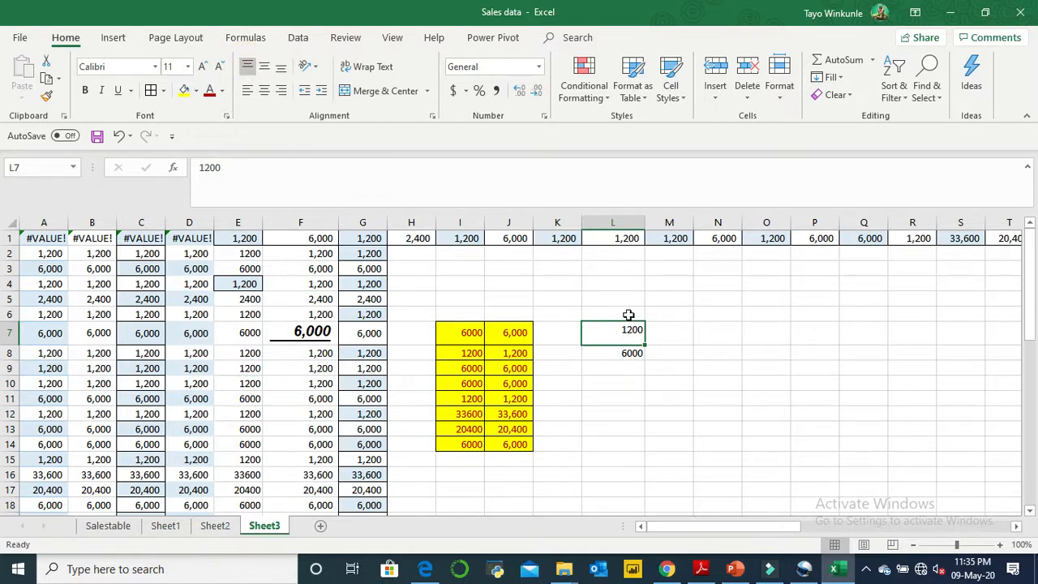
pyautogui.click(266, 64)
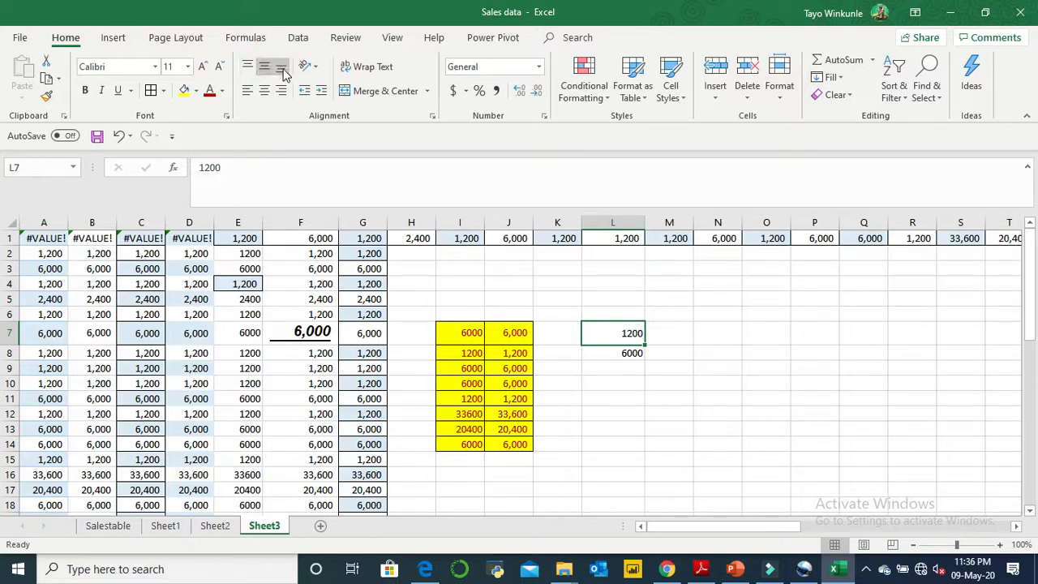
pyautogui.click(283, 72)
# - Align the values in cells L7:L8 to the left, to the center and back to the right
pyautogui.moveTo(636, 332); pyautogui.dragTo(642, 355)
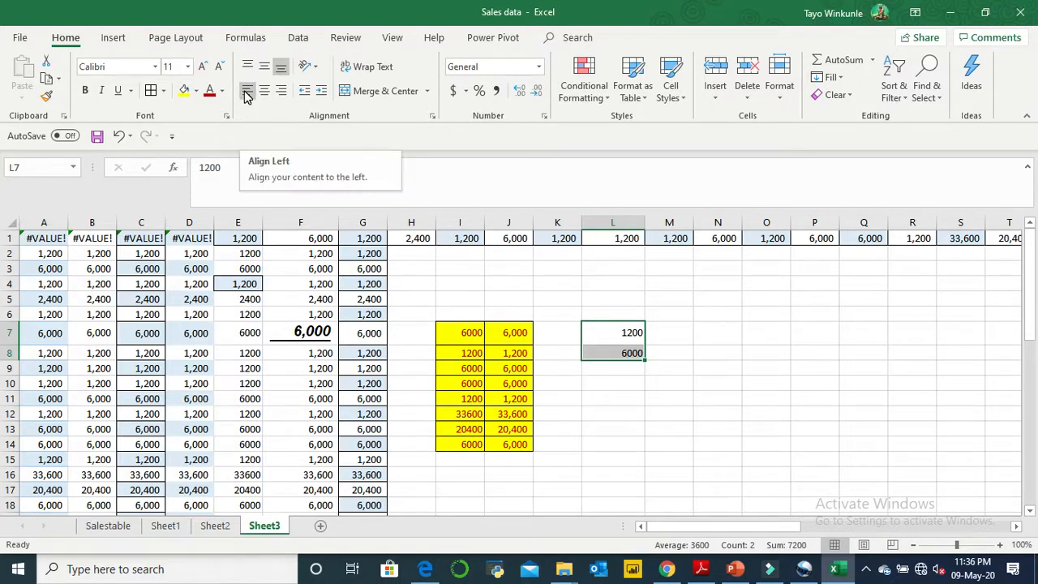
pyautogui.click(248, 94)
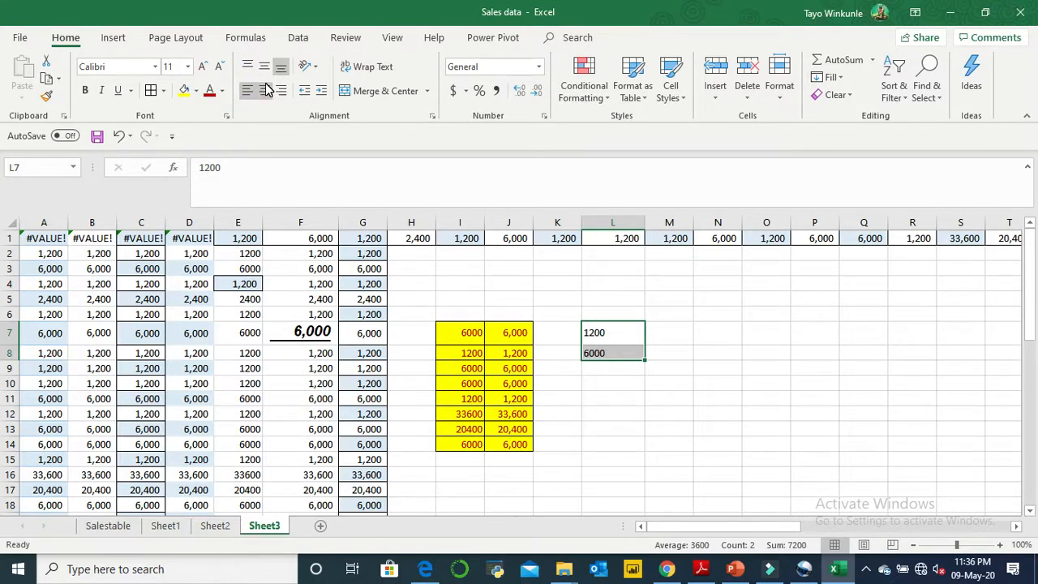
pyautogui.click(265, 90)
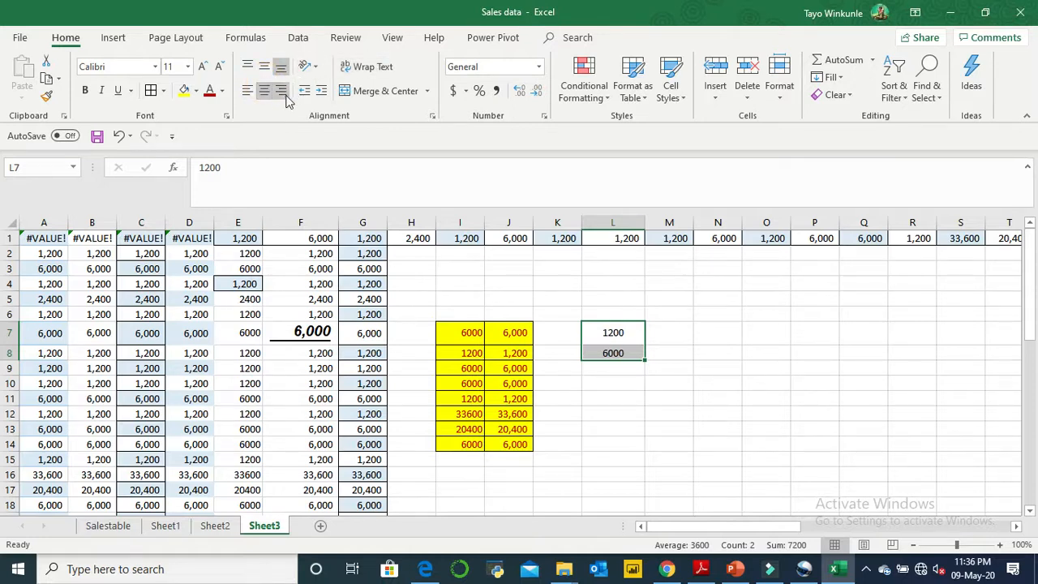
pyautogui.click(280, 92)
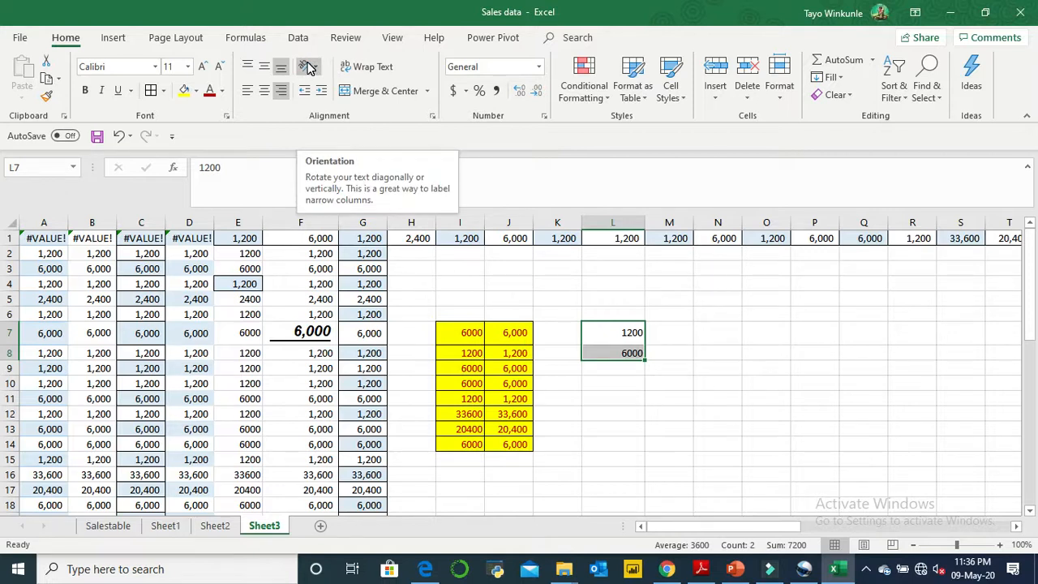
# - Narrow column L to just fit the value in L7, and angle the text in cell L7 counterclockwise
pyautogui.click(625, 333)
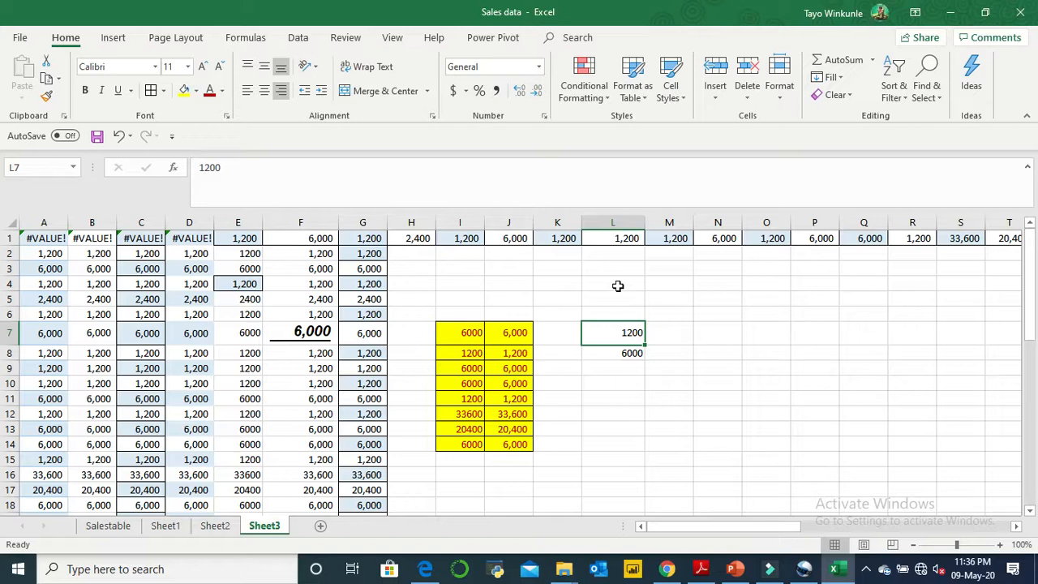
pyautogui.click(605, 219)
pyautogui.moveTo(645, 222); pyautogui.dragTo(617, 221)
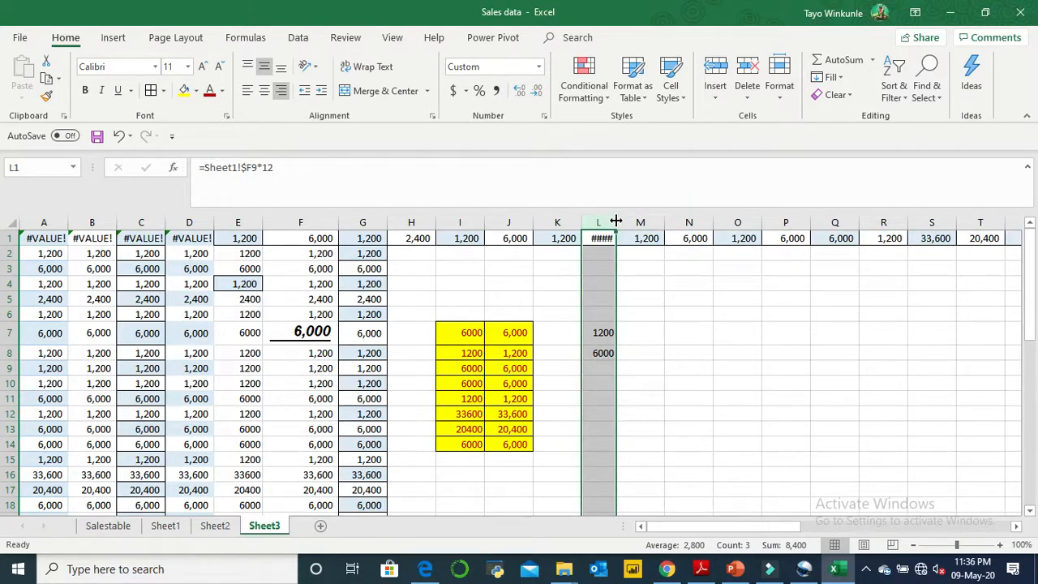
pyautogui.click(601, 333)
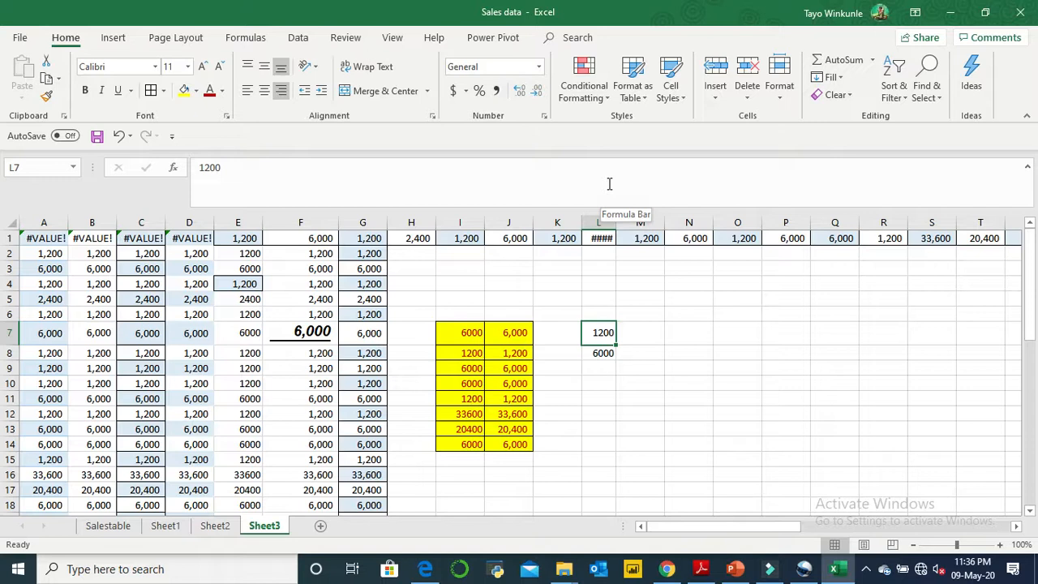
pyautogui.click(316, 72)
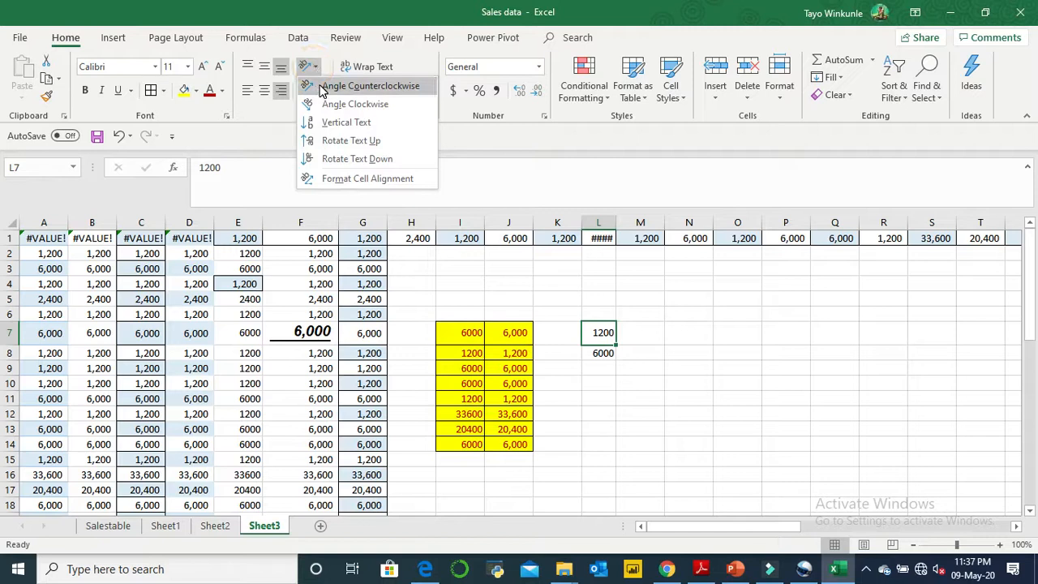
pyautogui.click(322, 90)
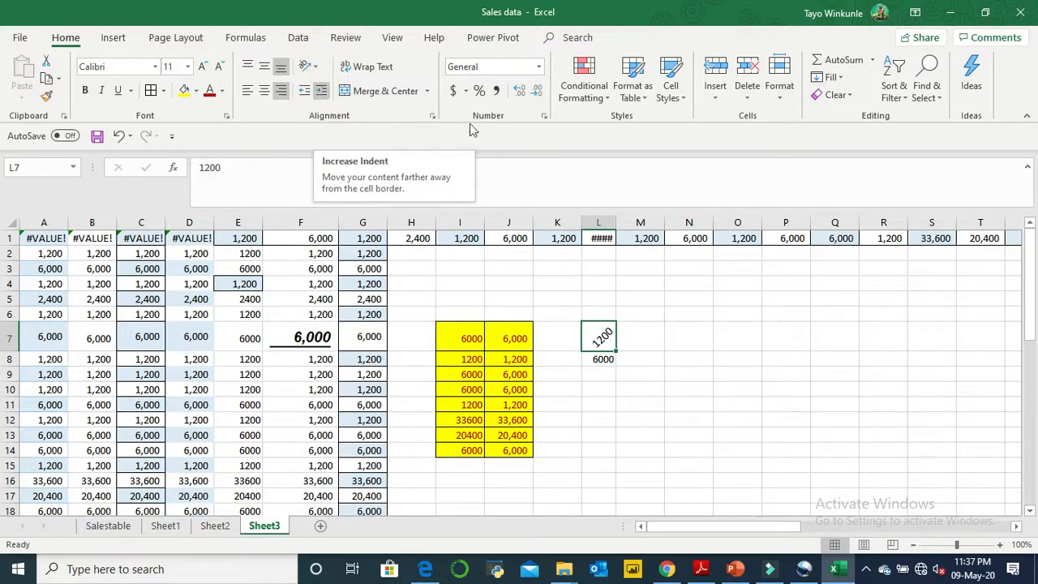
pyautogui.click(608, 333)
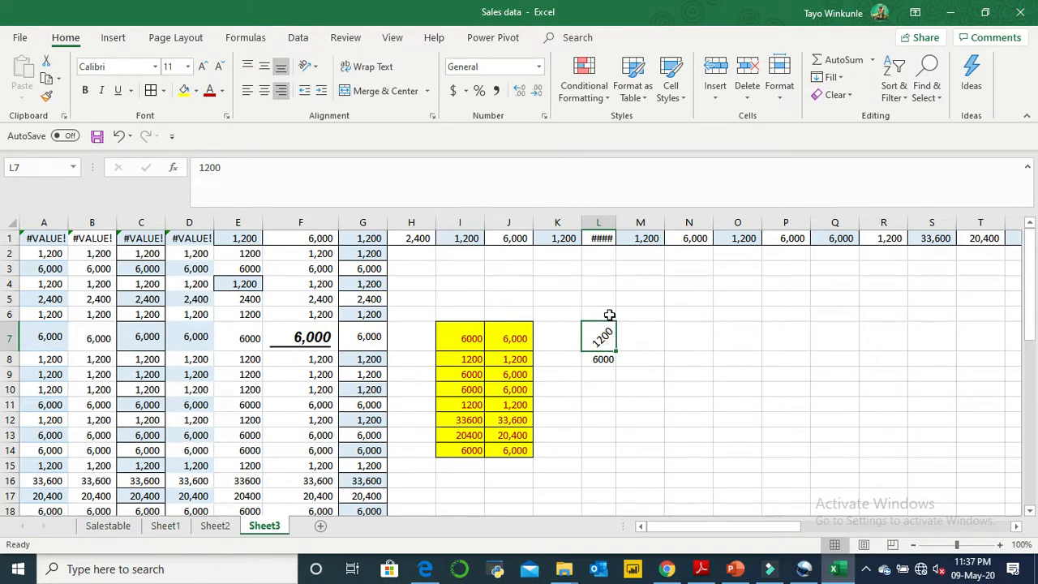
# - Angle the text in cell L1 counterclockwise
pyautogui.click(602, 241)
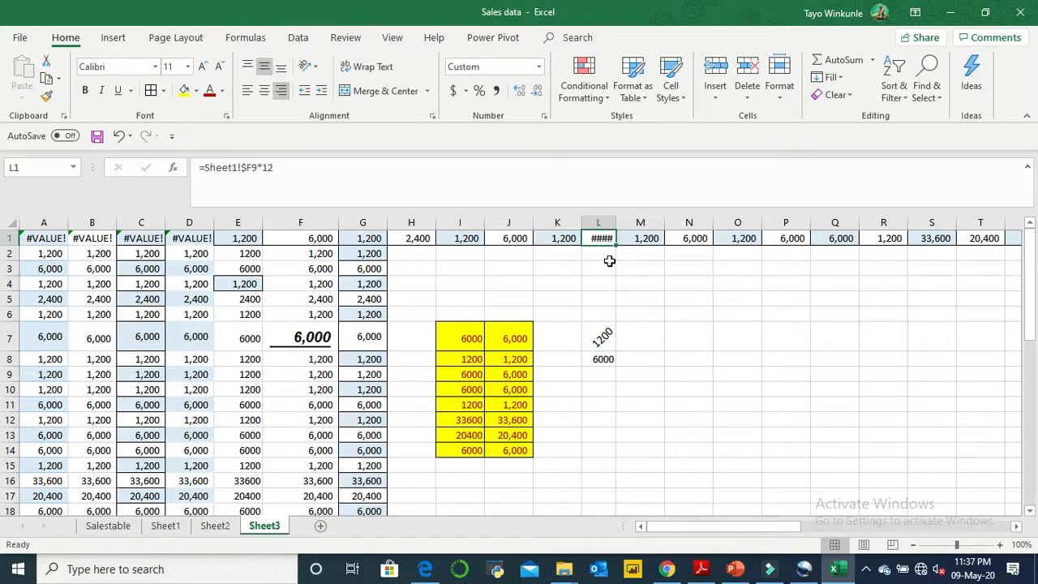
pyautogui.click(604, 239)
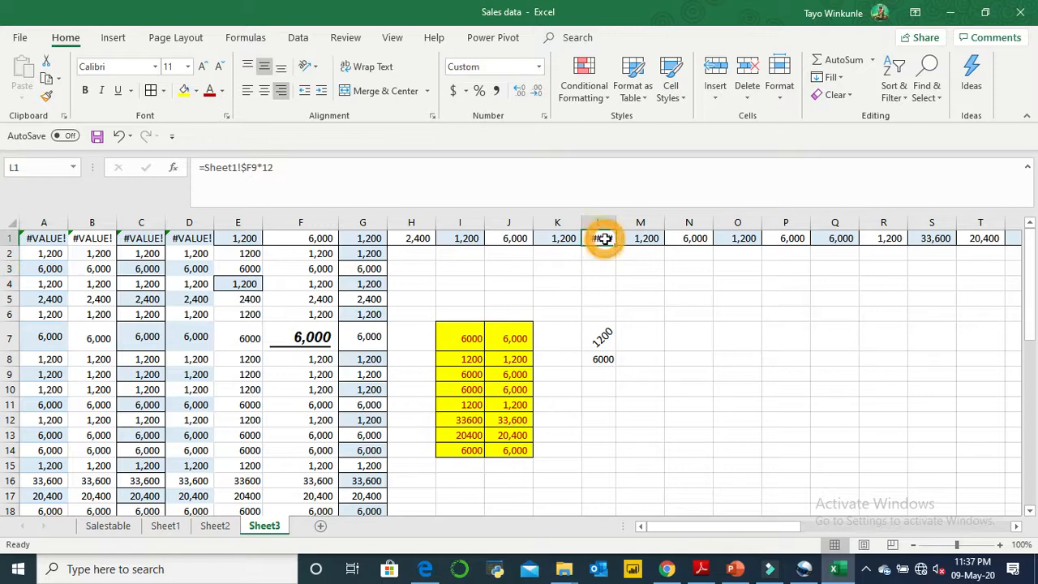
pyautogui.click(306, 68)
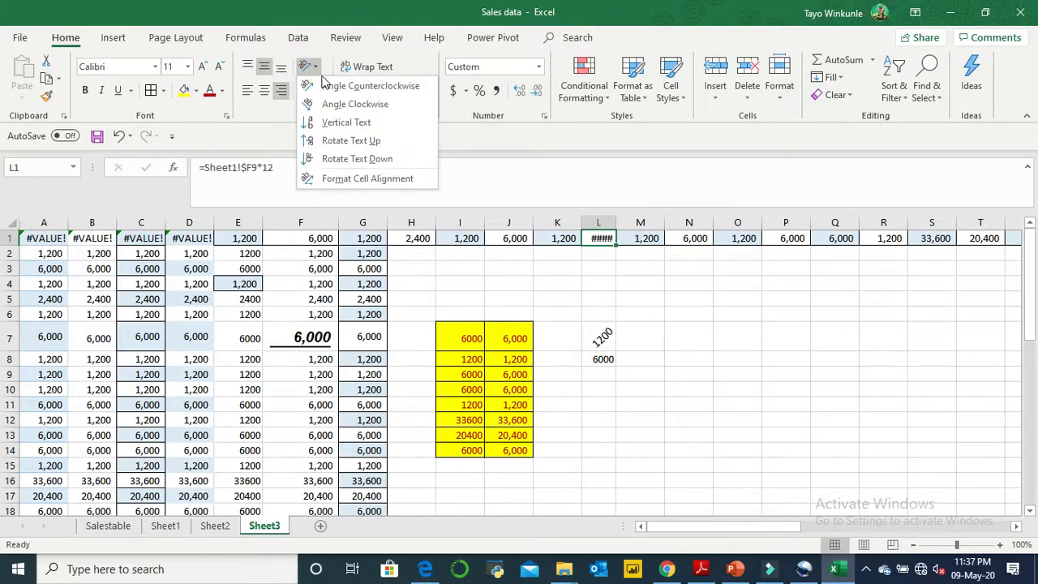
pyautogui.click(326, 86)
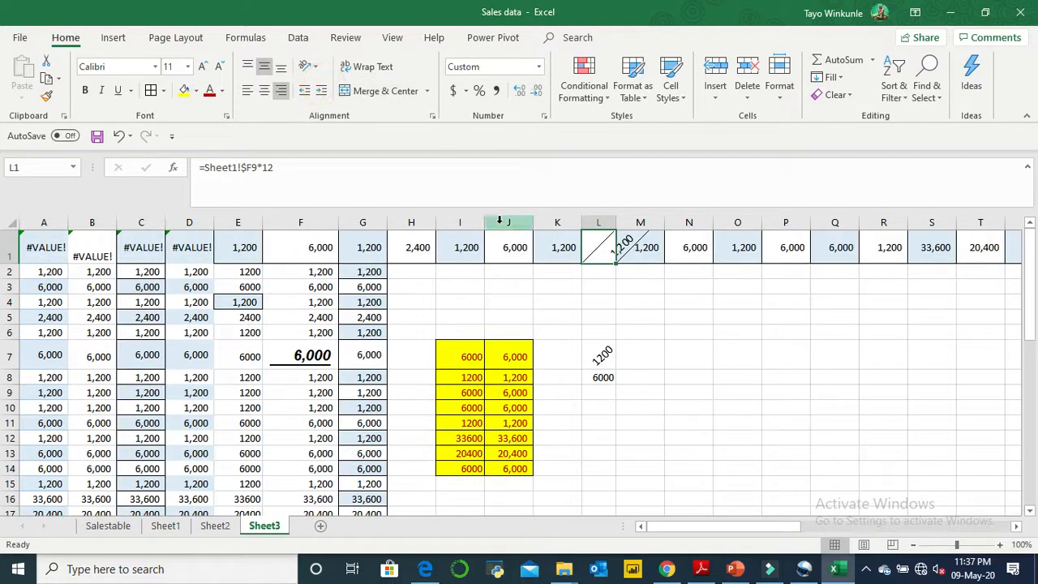
# - Try widening column L for the angled value in L1, and undo the widening
pyautogui.moveTo(615, 221); pyautogui.dragTo(648, 222)
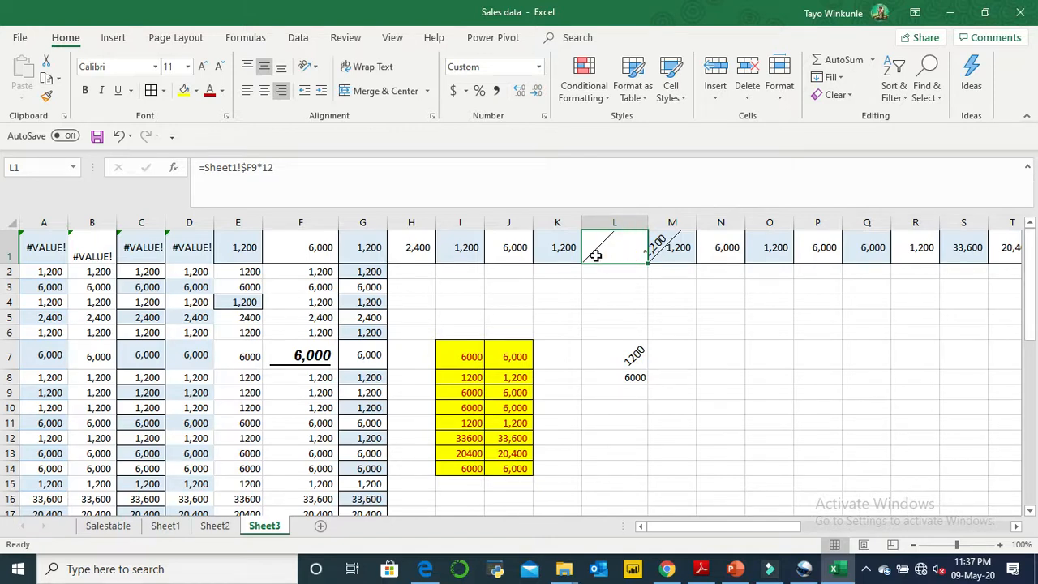
pyautogui.click(655, 241)
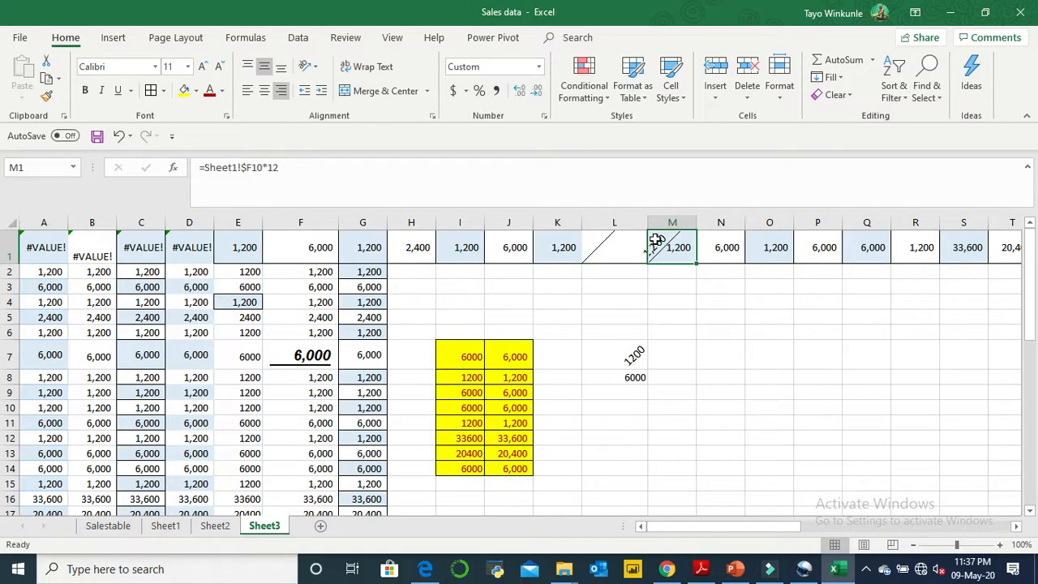
pyautogui.hotkey('ctrl', 'z')
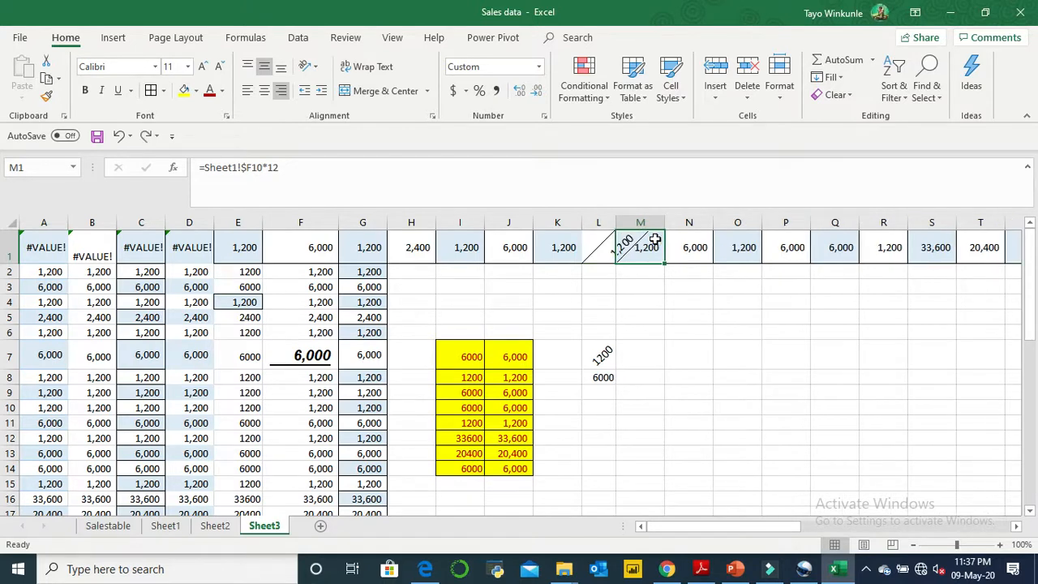
# - Copy cell L8 to L10 and apply Decrease Indent twice to cell L10
pyautogui.click(603, 347)
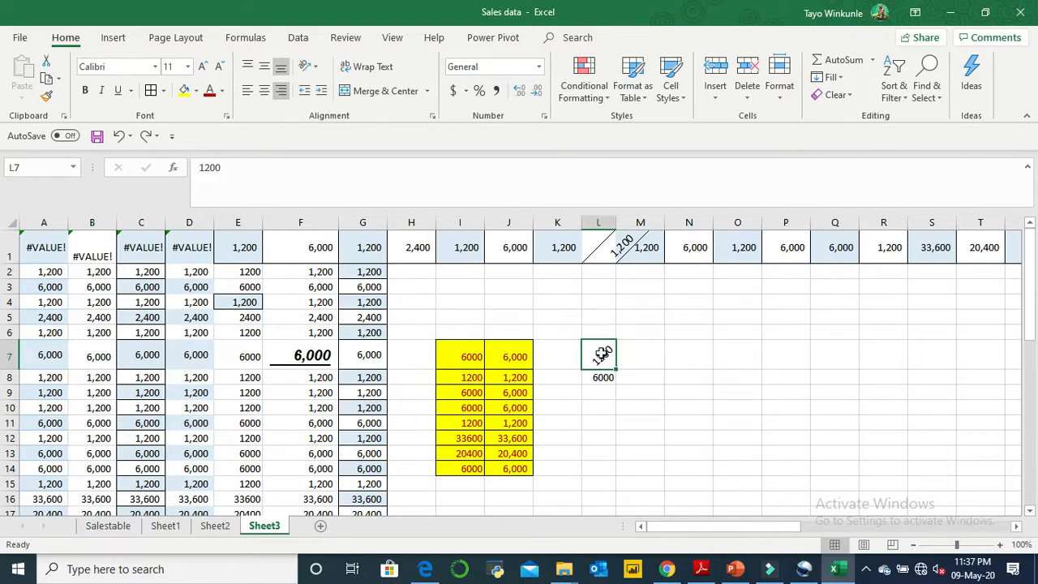
pyautogui.click(607, 379)
pyautogui.hotkey('ctrl', 'c')
pyautogui.click(607, 404)
pyautogui.hotkey('ctrl', 'v')
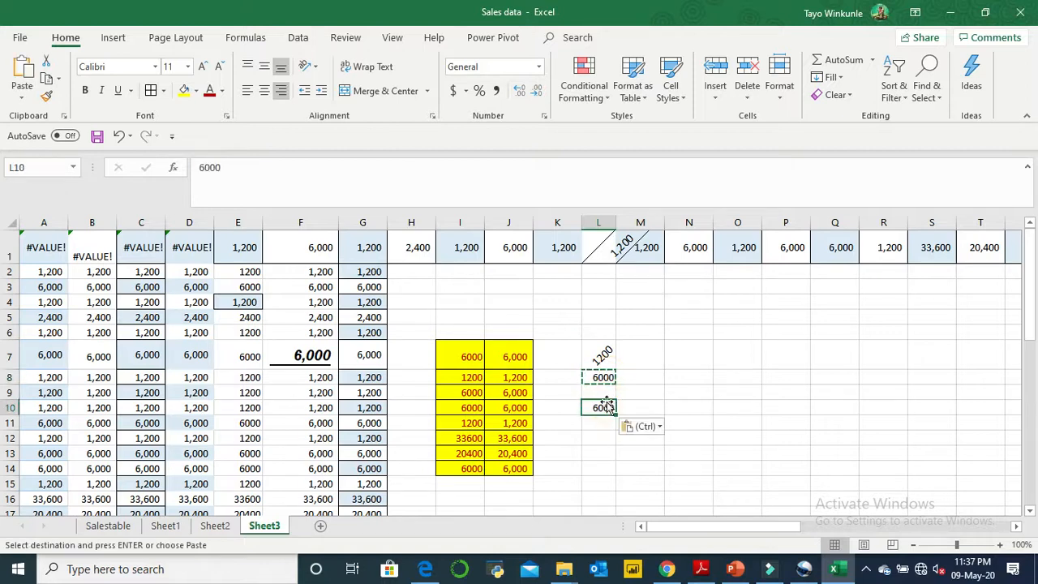
pyautogui.click(686, 349)
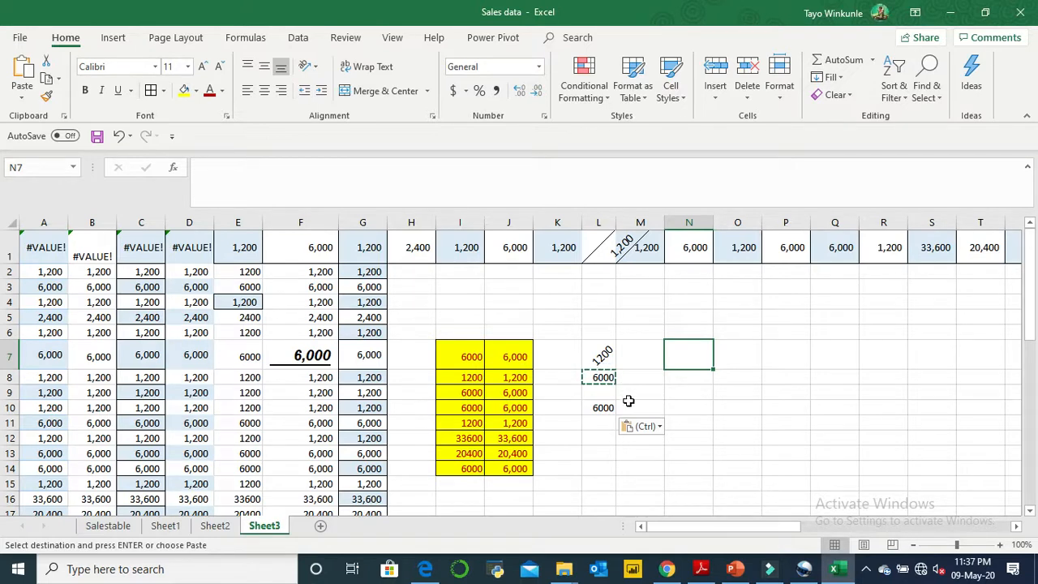
pyautogui.click(594, 407)
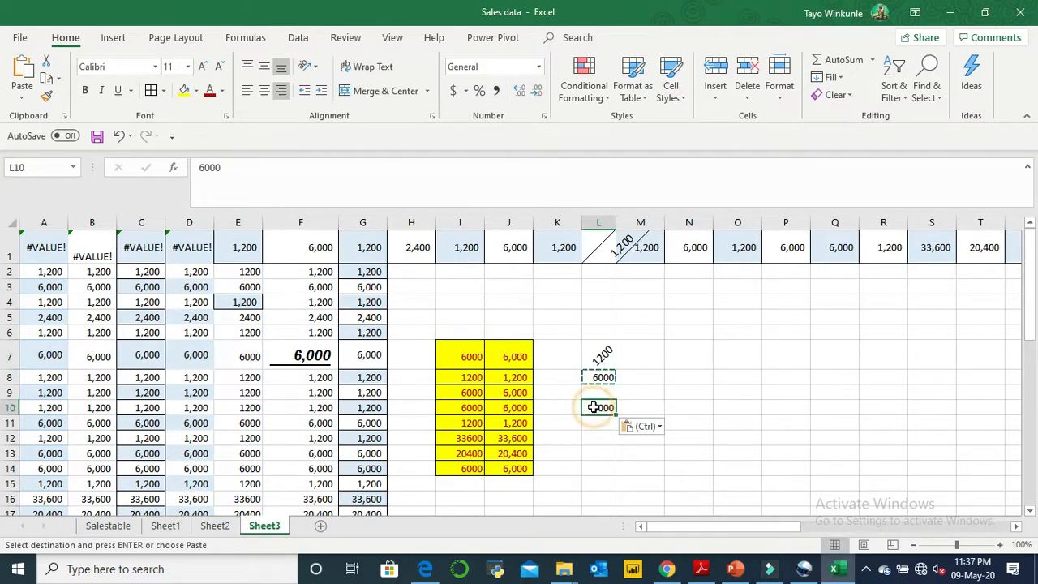
pyautogui.click(305, 94)
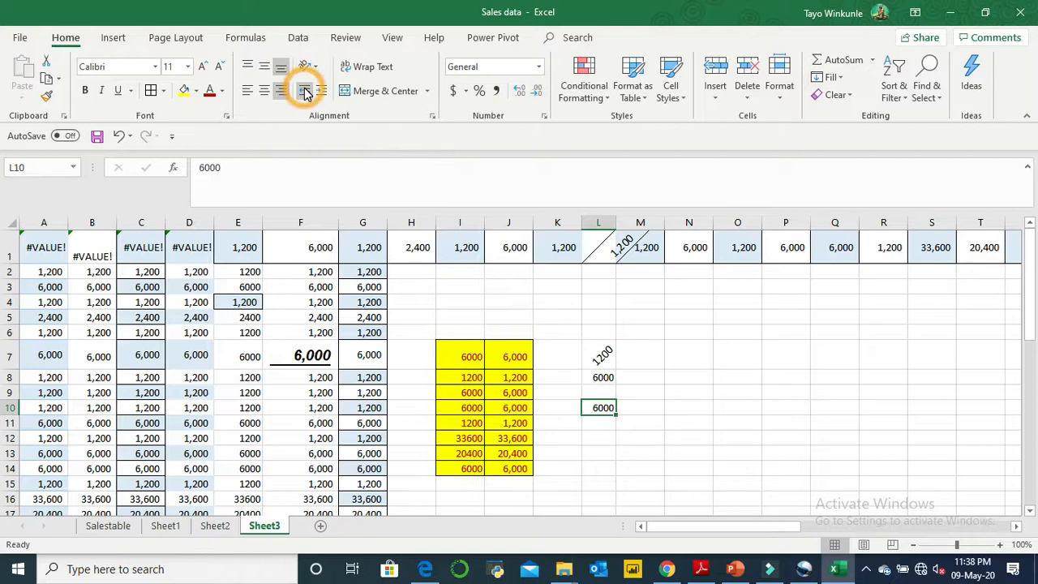
pyautogui.click(305, 94)
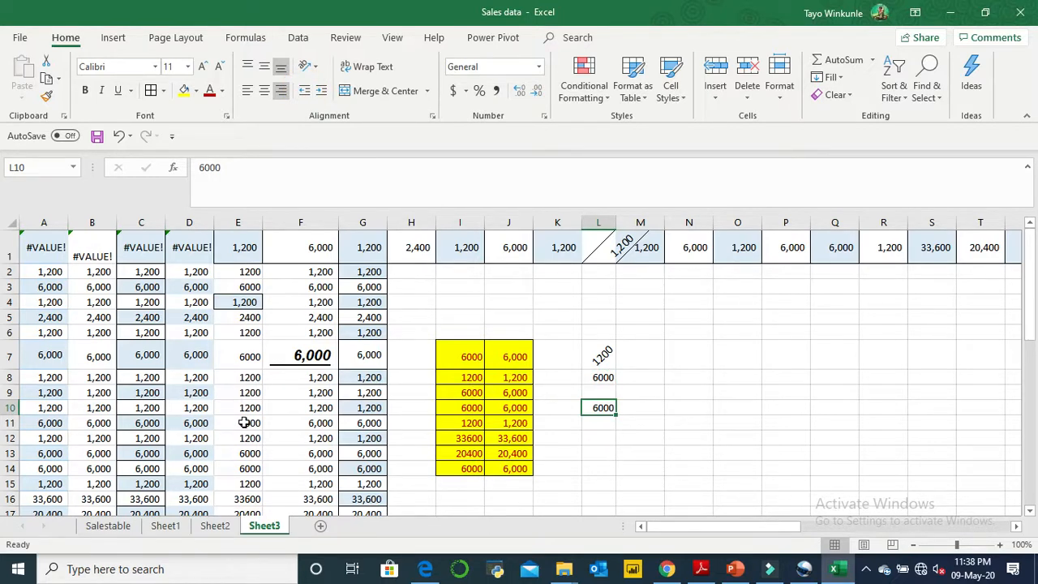
# - Copy the range E11:F13 to L10:M12 and widen columns L and M
pyautogui.moveTo(251, 422); pyautogui.dragTo(300, 460)
pyautogui.hotkey('ctrl', 'c')
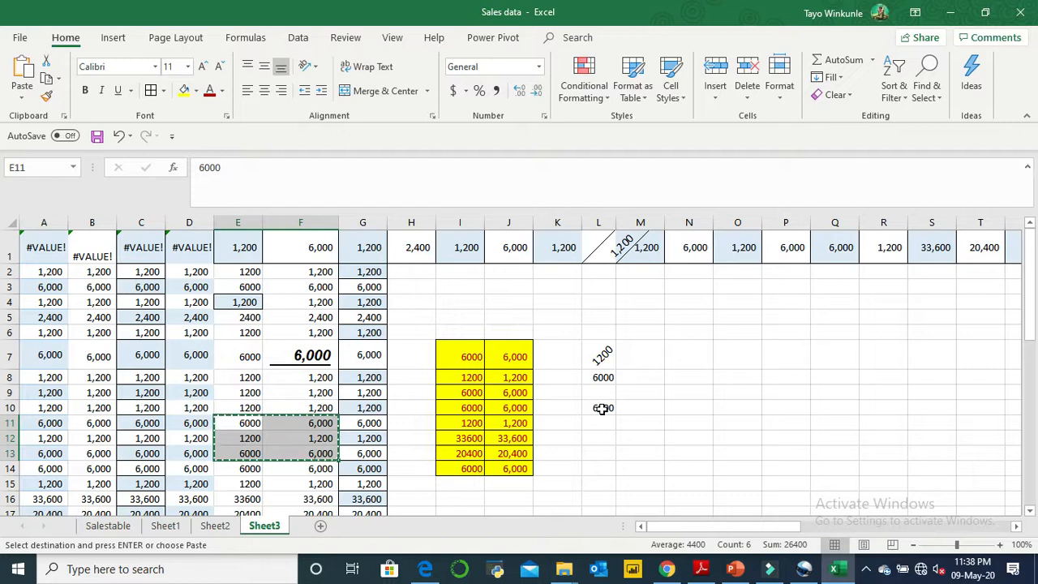
pyautogui.click(601, 408)
pyautogui.hotkey('ctrl', 'v')
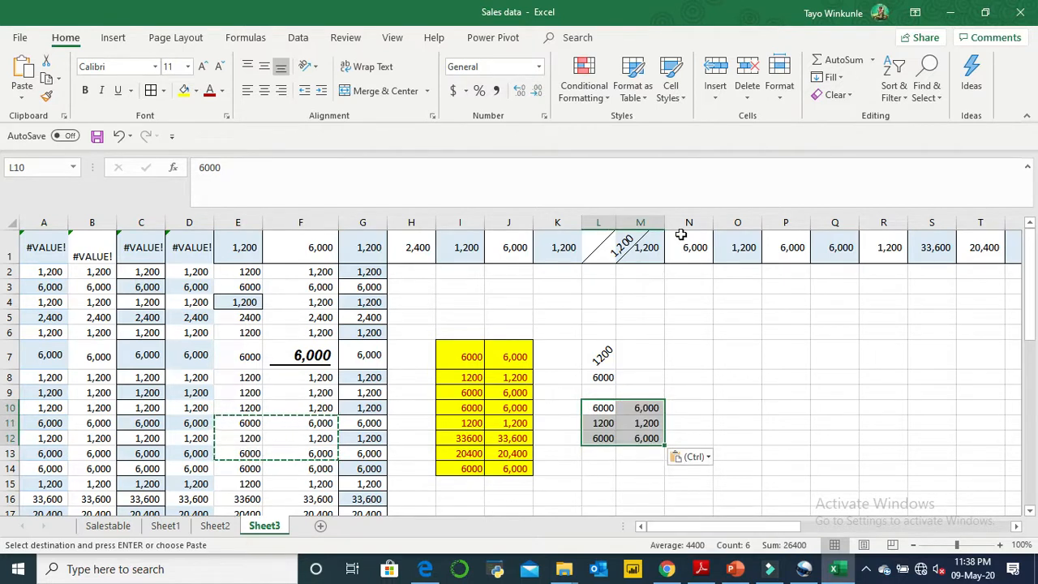
pyautogui.moveTo(616, 215); pyautogui.dragTo(721, 213)
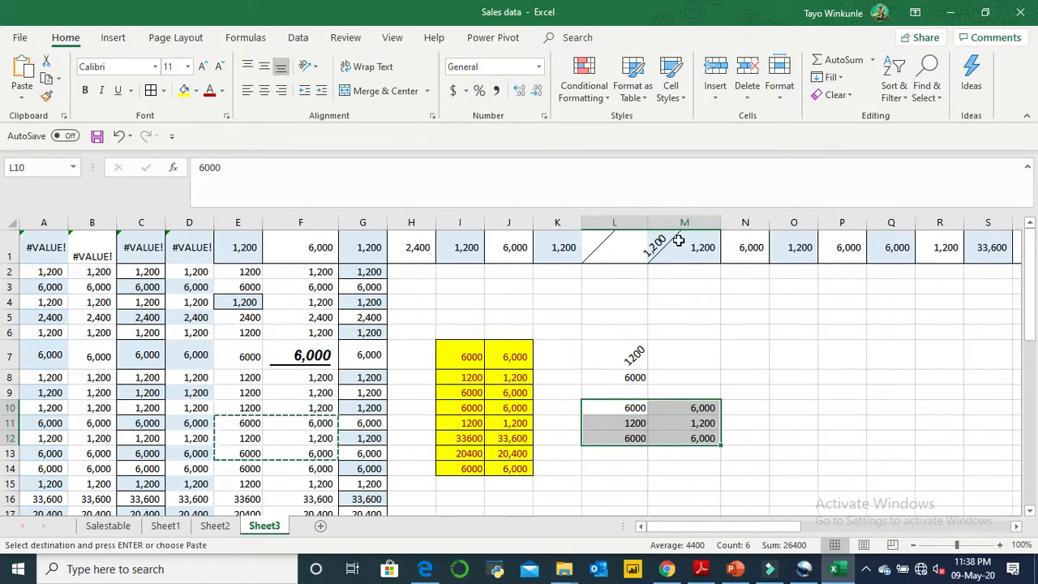
# - Try Decrease Indent on cell L10, and increase its indent stepwise until the value reaches the right cell border
pyautogui.click(626, 406)
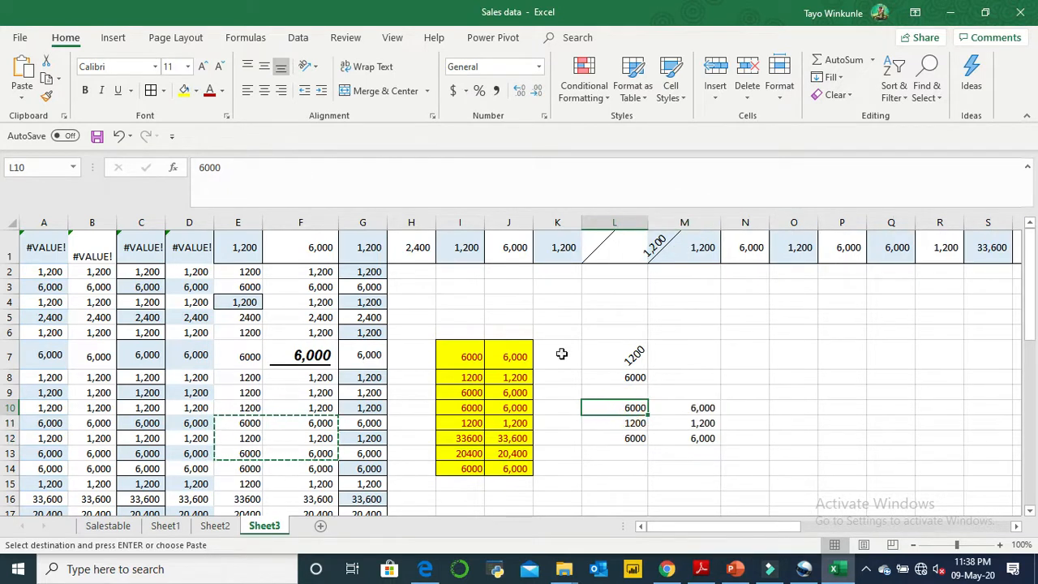
pyautogui.click(302, 95)
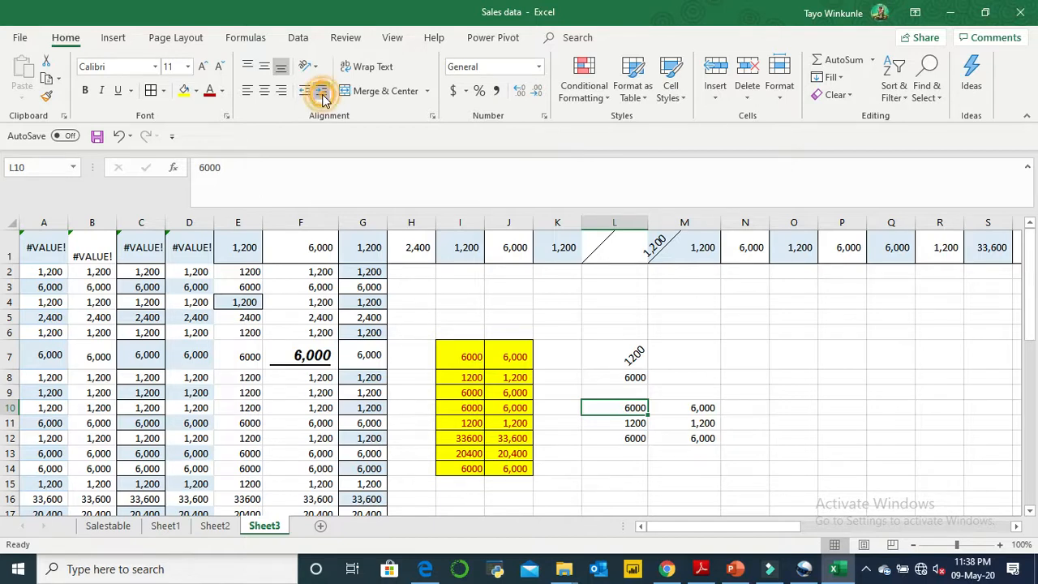
pyautogui.click(322, 95)
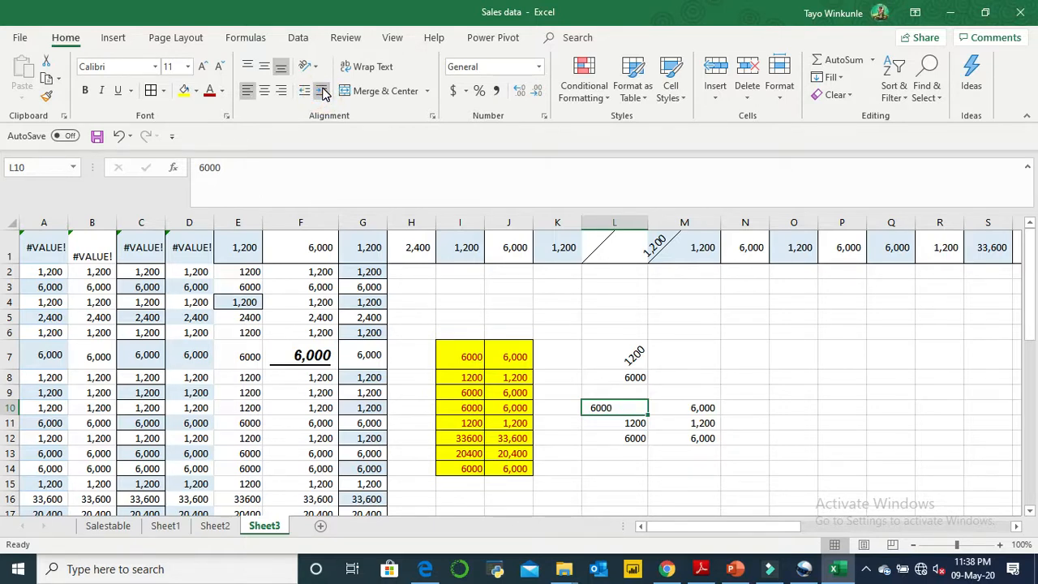
pyautogui.click(322, 93)
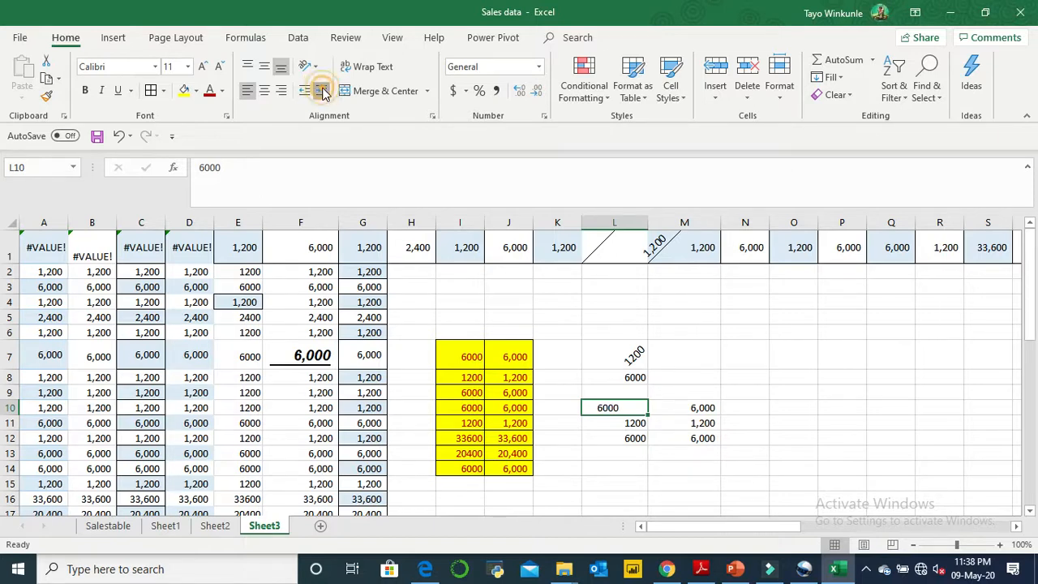
pyautogui.click(322, 93)
pyautogui.click(322, 93)
pyautogui.click(322, 93)
pyautogui.click(322, 93)
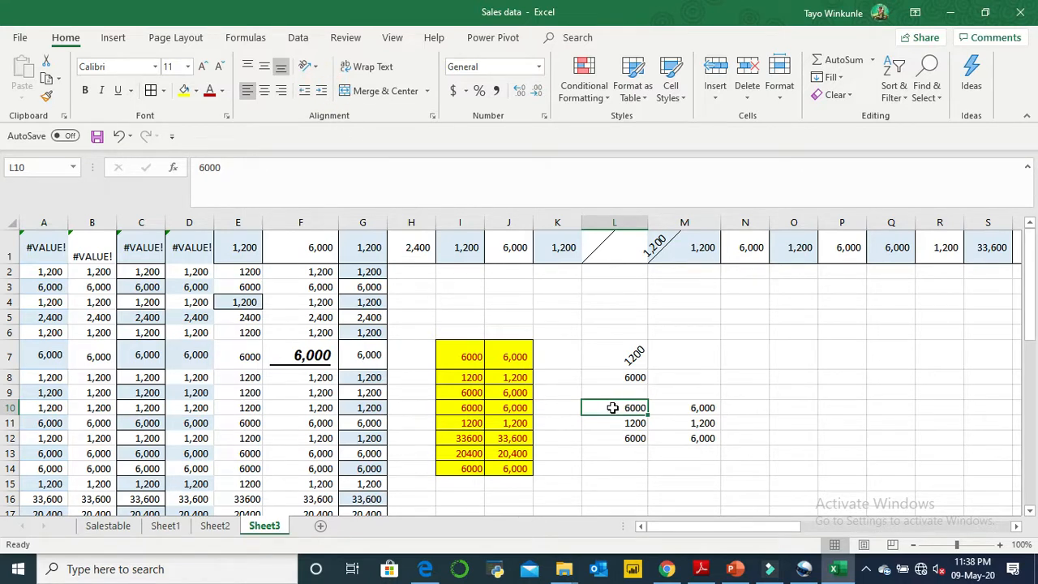
# - Align the range L10:M12 to the right and change it to left alignment
pyautogui.moveTo(633, 410); pyautogui.dragTo(696, 441)
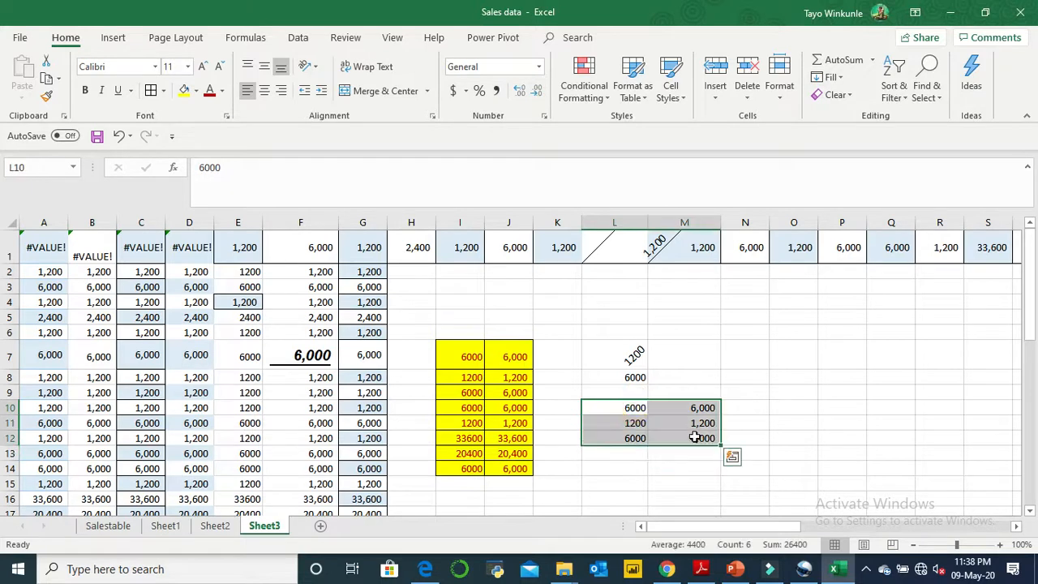
pyautogui.click(281, 92)
pyautogui.click(281, 94)
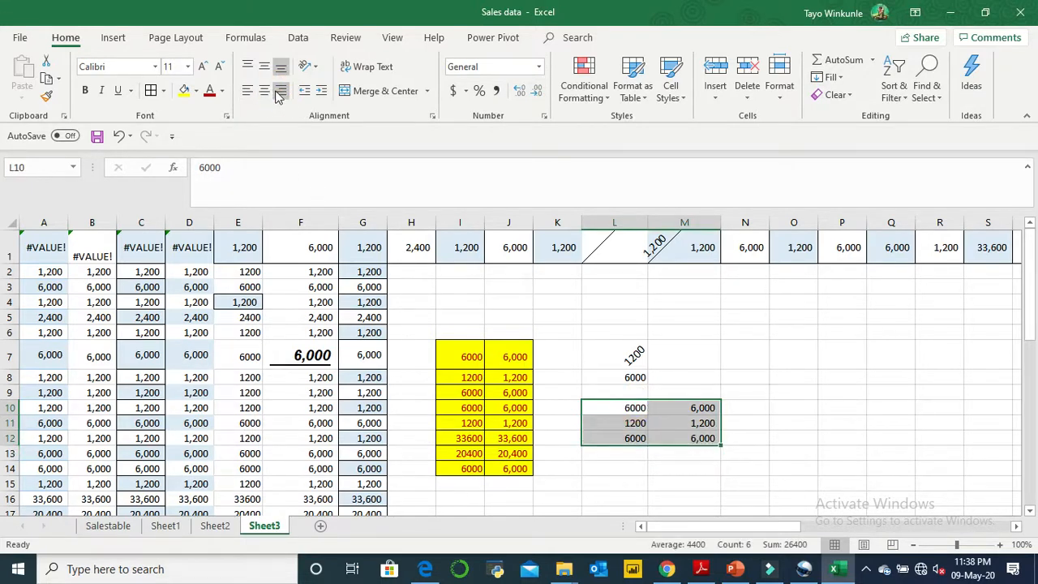
pyautogui.click(248, 92)
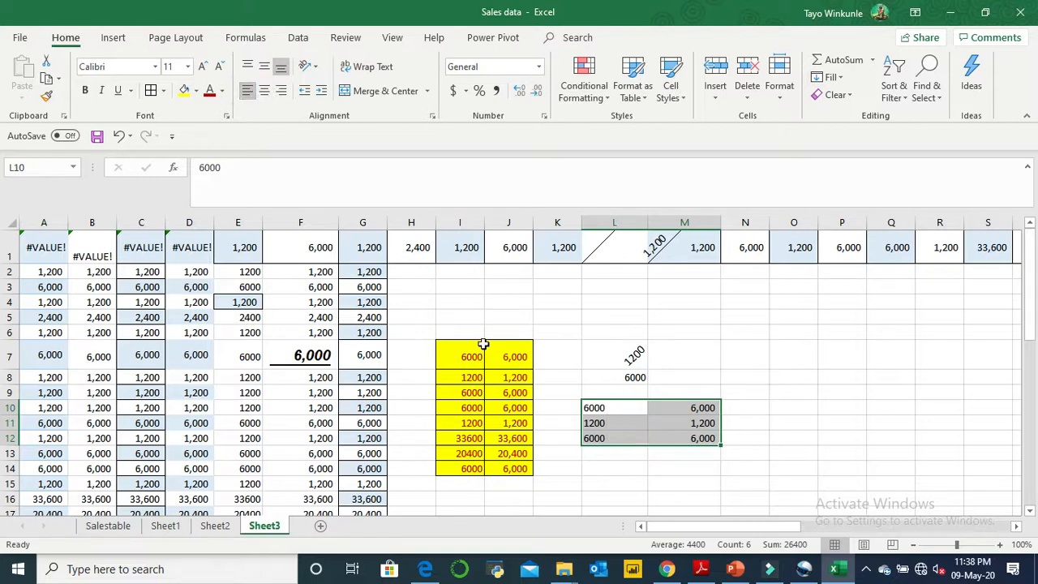
# - Try right alignment on the range M10:M12 and return it to left alignment
pyautogui.click(695, 409)
pyautogui.doubleClick(695, 410)
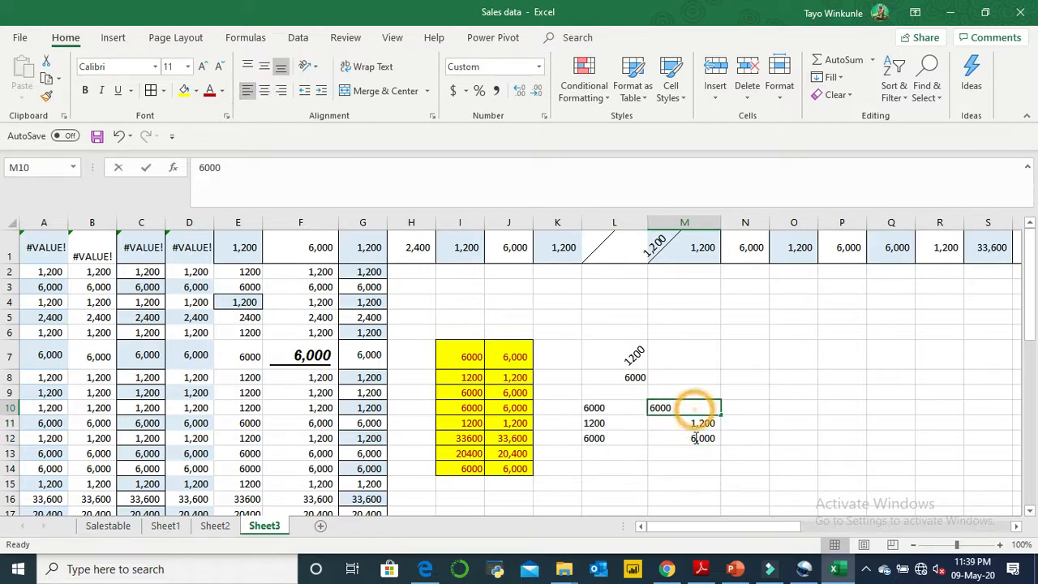
pyautogui.click(679, 439)
pyautogui.moveTo(684, 408); pyautogui.dragTo(684, 438)
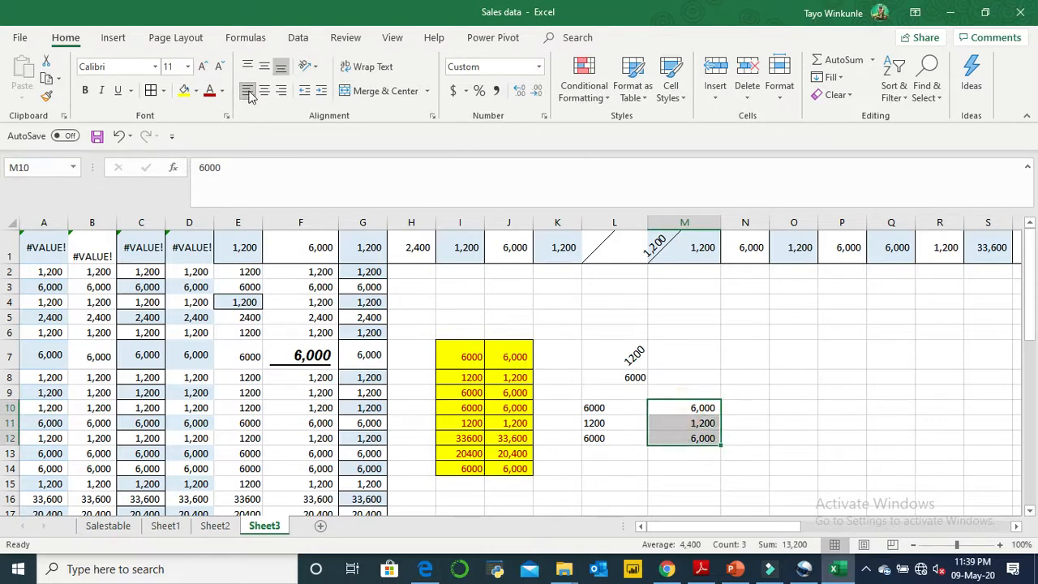
pyautogui.click(281, 93)
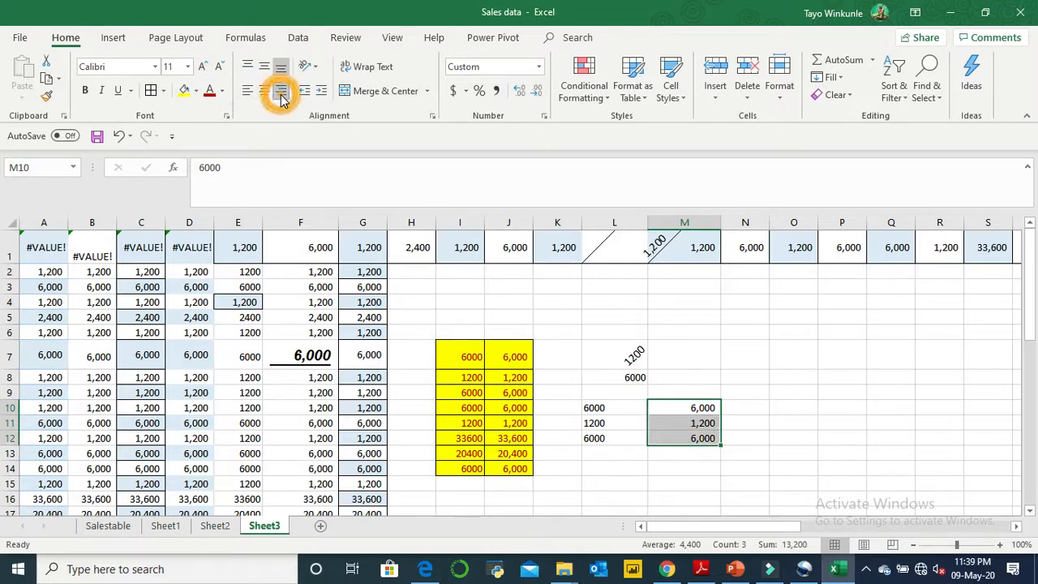
pyautogui.click(247, 91)
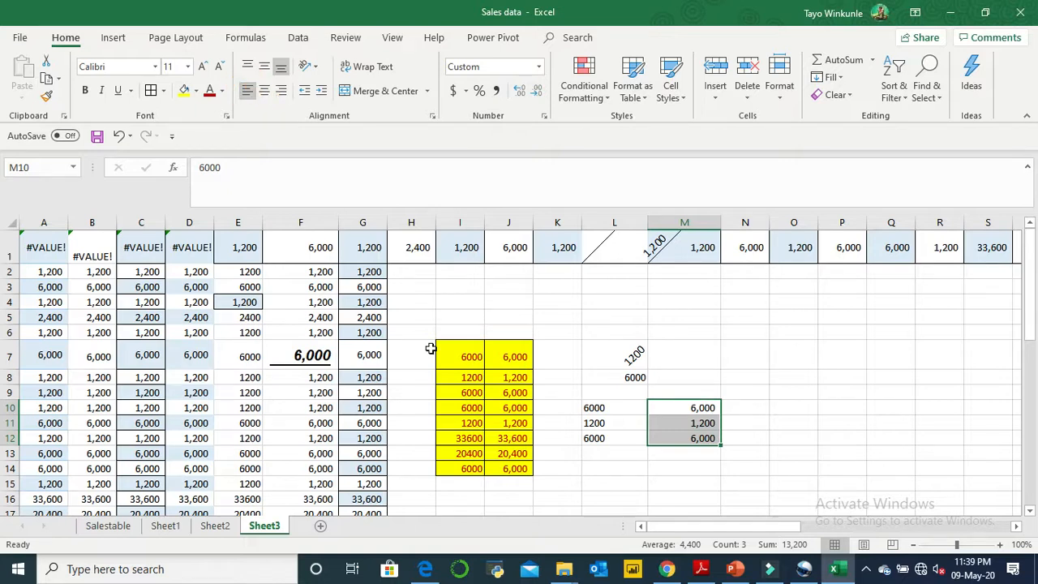
# - Increase the indent of cell L10 stepwise past the column width and undo the last increase
pyautogui.click(614, 408)
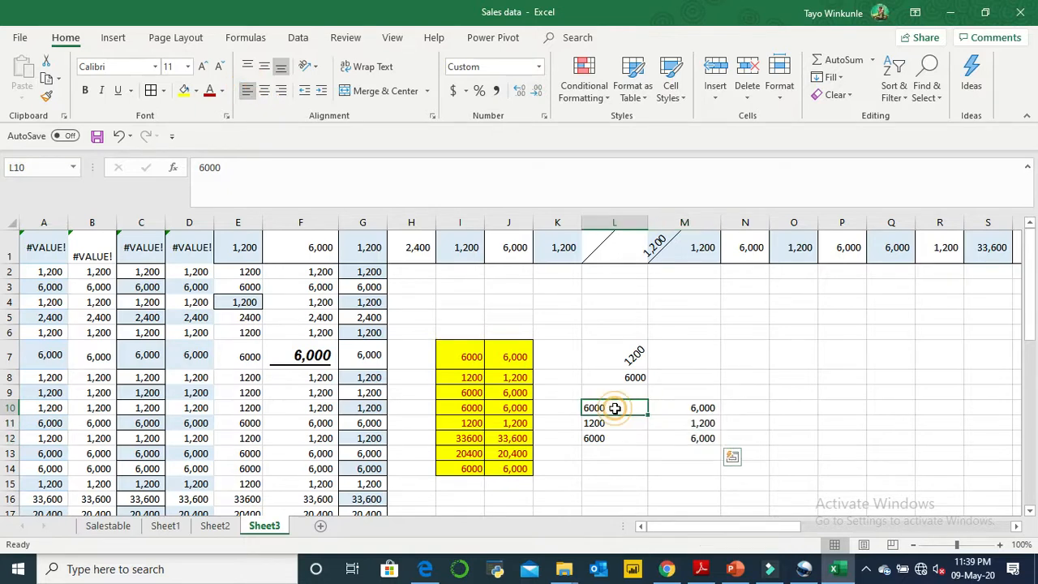
pyautogui.click(320, 91)
pyautogui.click(321, 90)
pyautogui.click(321, 91)
pyautogui.click(320, 91)
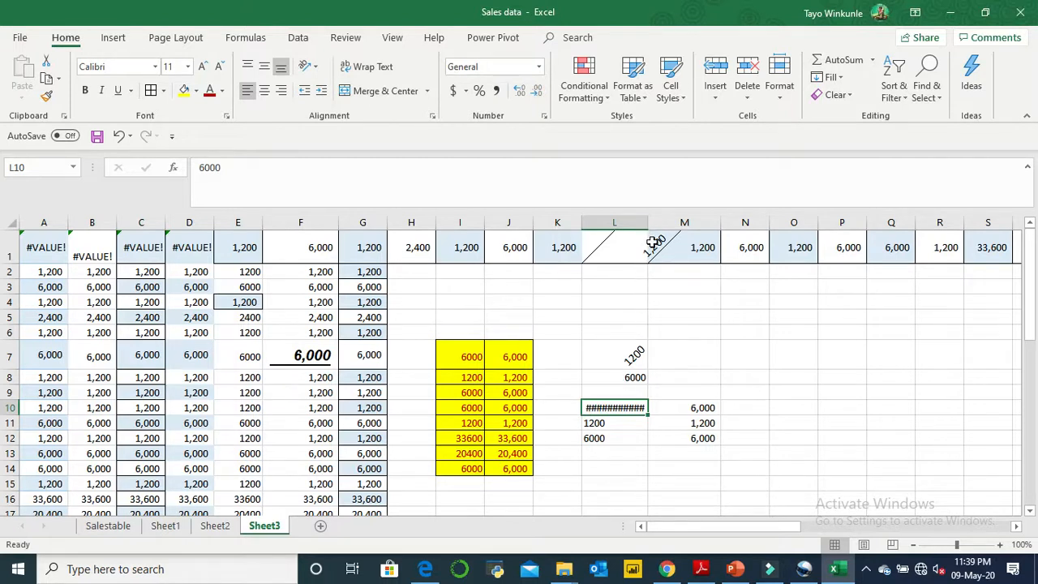
pyautogui.hotkey('ctrl', 'z')
pyautogui.click(717, 348)
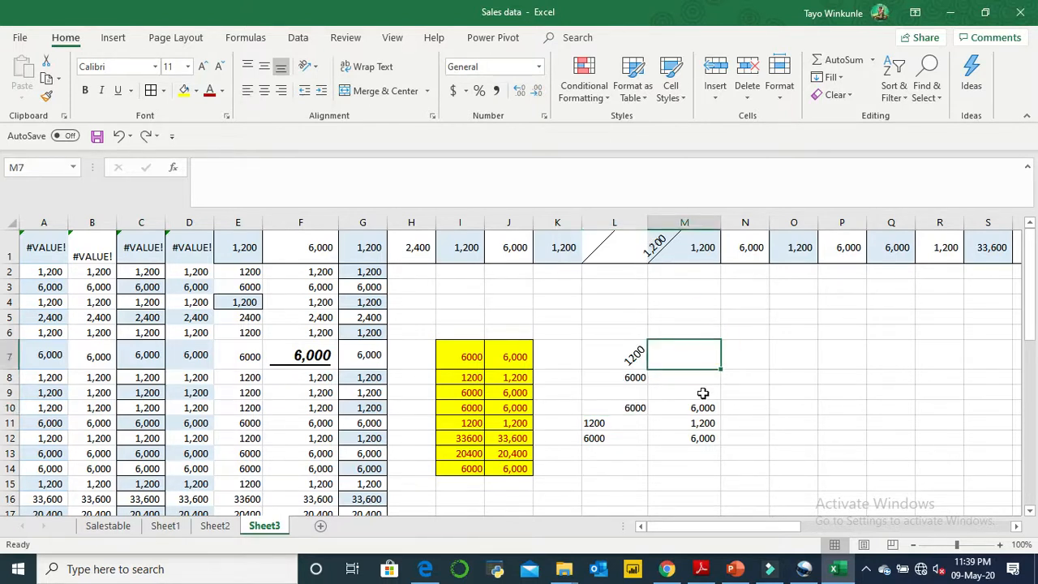
# - Try Decrease Indent and Increase Indent on cell M10, and widen column M slightly
pyautogui.click(702, 408)
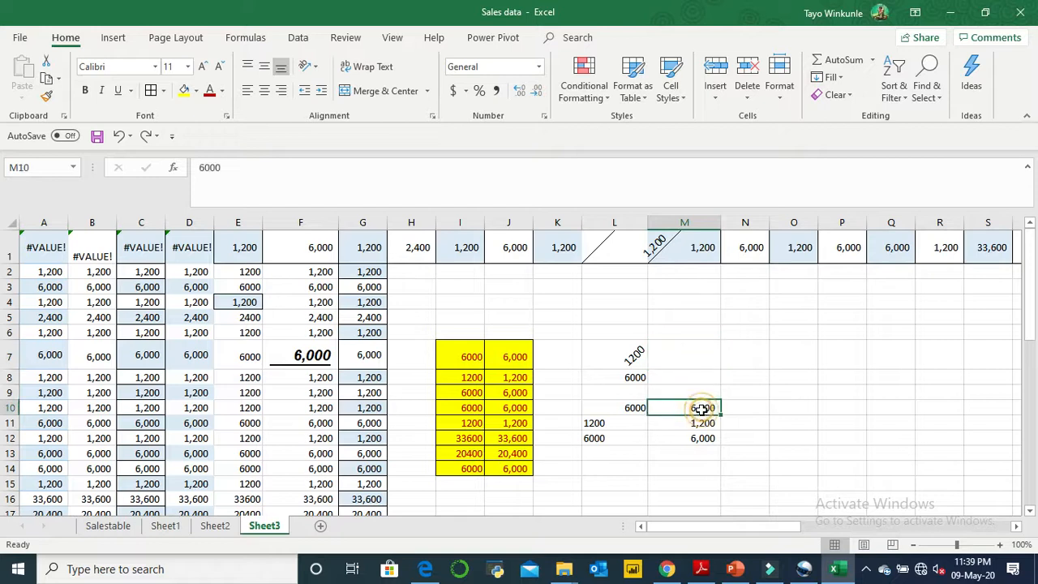
pyautogui.click(303, 91)
pyautogui.click(305, 92)
pyautogui.click(319, 90)
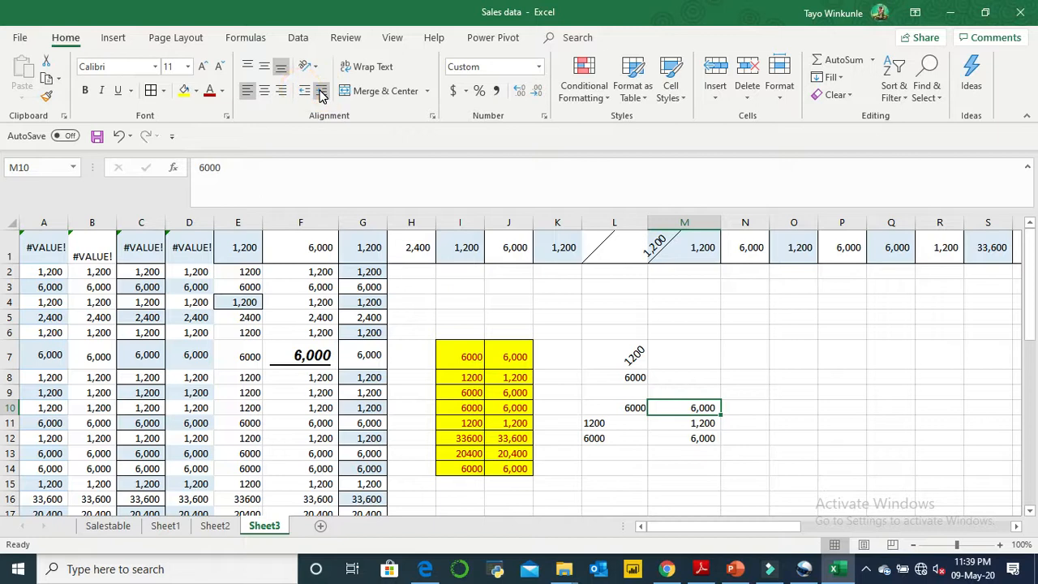
pyautogui.moveTo(721, 221); pyautogui.dragTo(745, 221)
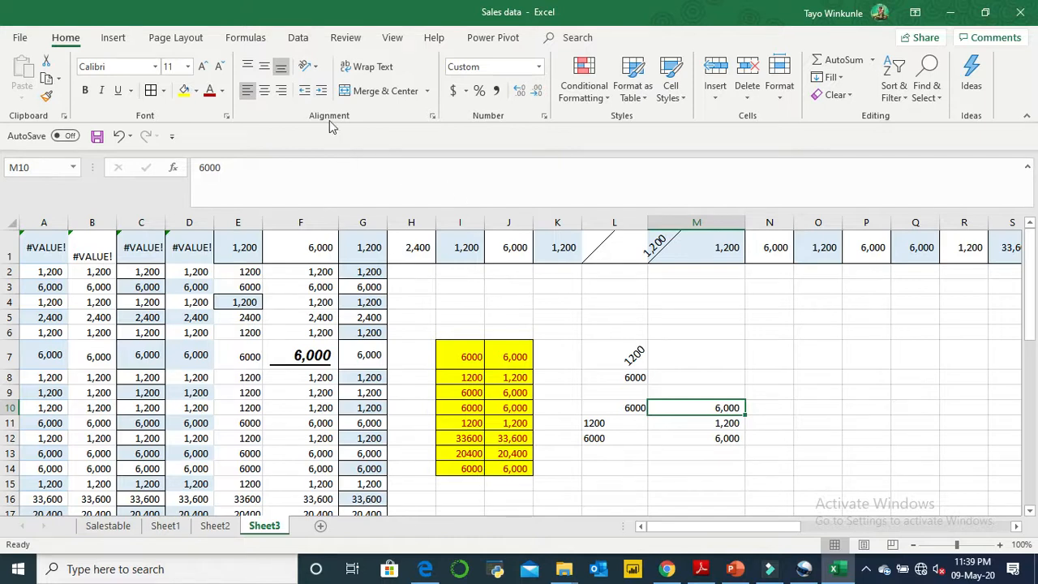
pyautogui.click(300, 89)
# - Increase the indent of cell L11 stepwise past the column width, and autofit column L
pyautogui.click(629, 423)
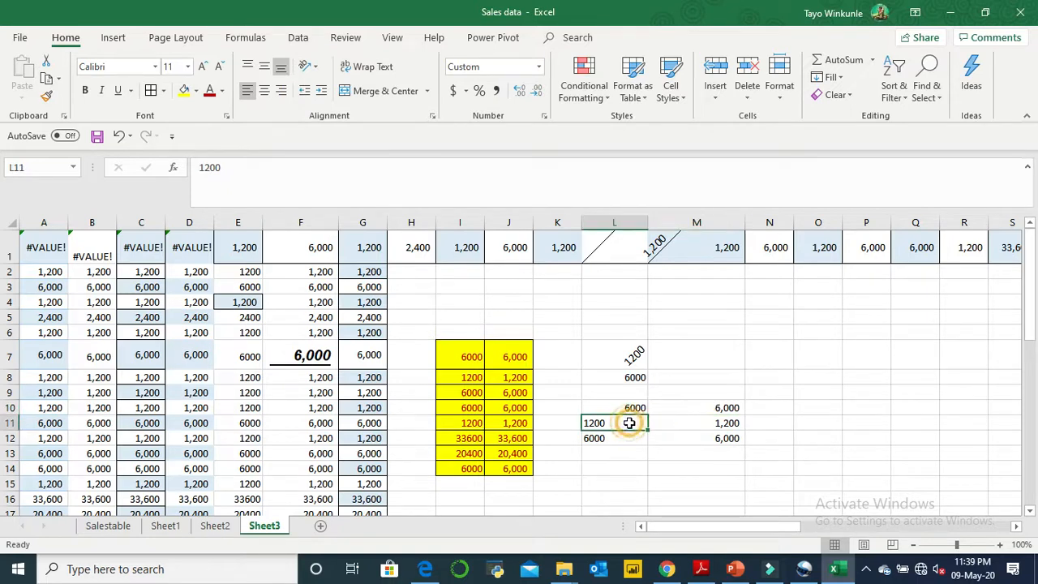
pyautogui.click(301, 91)
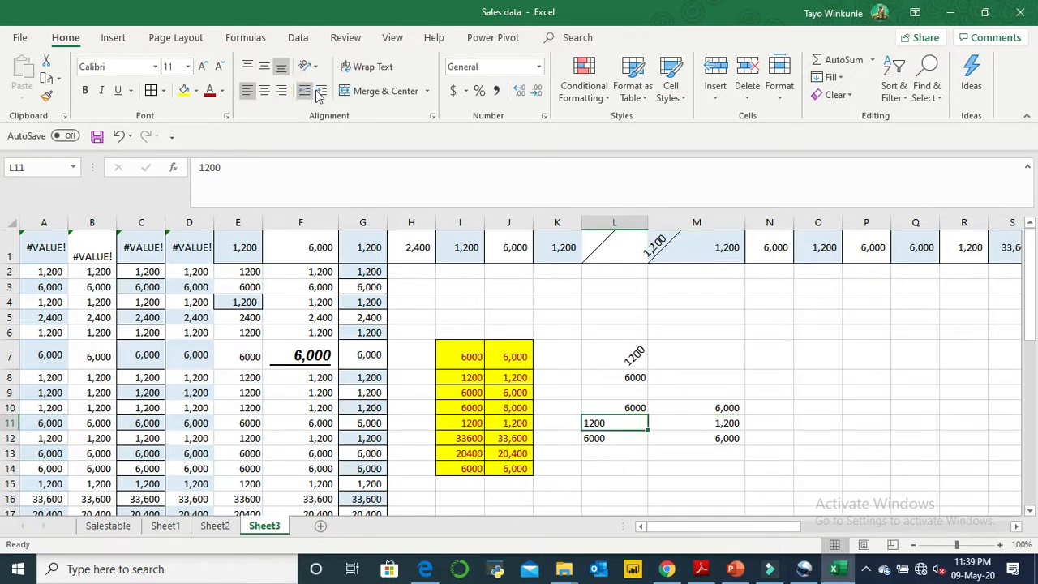
pyautogui.click(321, 91)
pyautogui.click(321, 91)
pyautogui.click(321, 91)
pyautogui.click(322, 91)
pyautogui.click(321, 91)
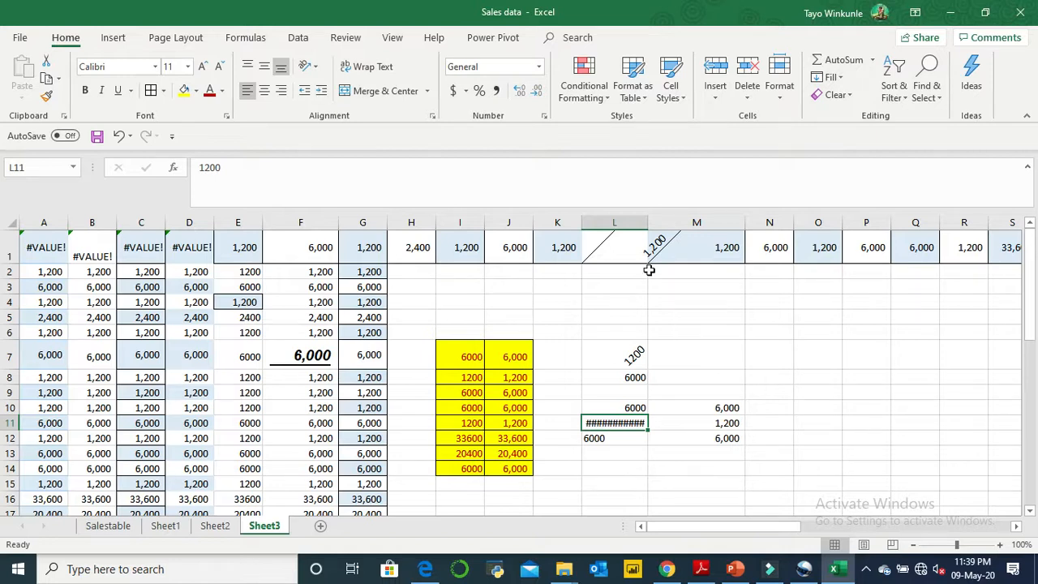
pyautogui.doubleClick(650, 221)
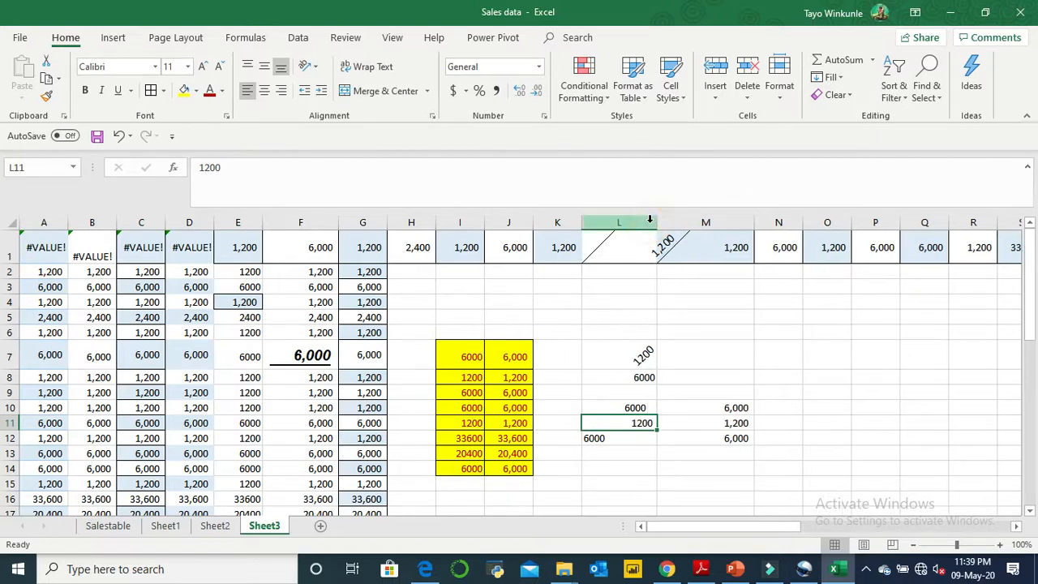
# - Decrease the indent of cell L10 four times to move its value away from the right cell border
pyautogui.click(616, 407)
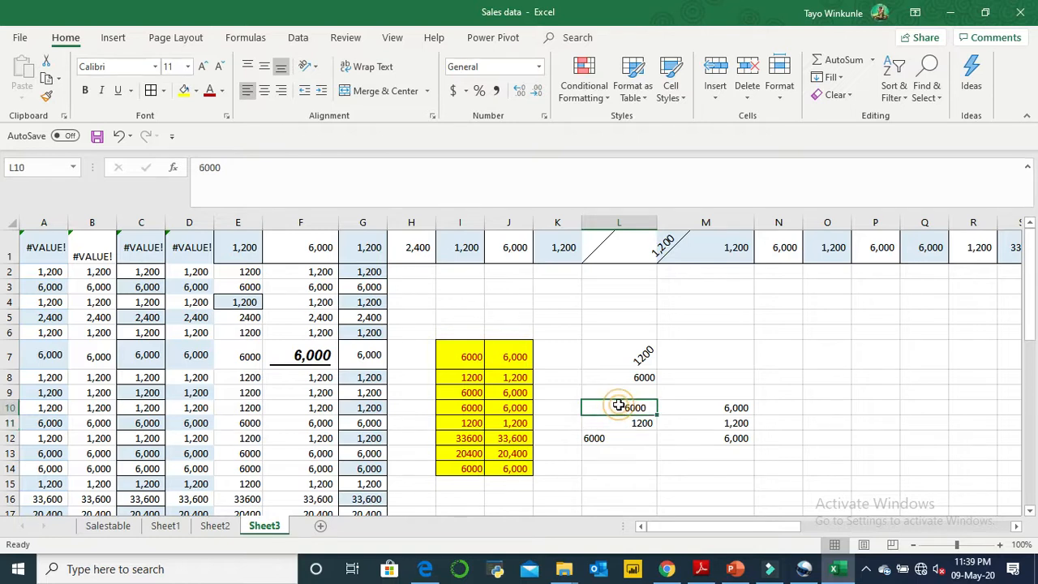
pyautogui.click(304, 90)
pyautogui.click(305, 90)
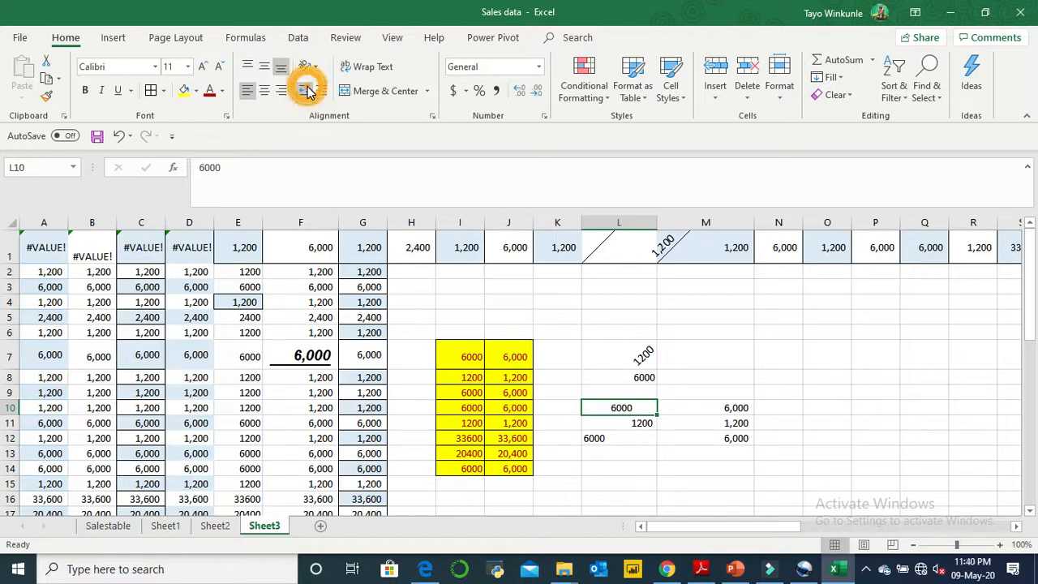
pyautogui.click(307, 91)
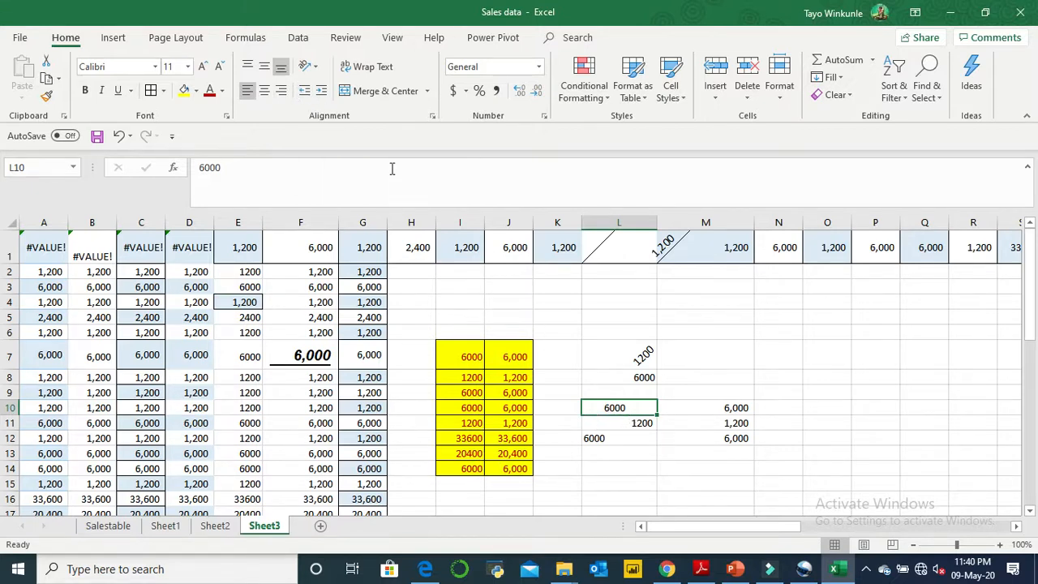
pyautogui.click(302, 91)
# - Increase the indent of cell L10 stepwise up to the right cell border, and try Decrease Indent on cell M10
pyautogui.click(323, 91)
pyautogui.click(323, 91)
pyautogui.click(323, 91)
pyautogui.click(323, 91)
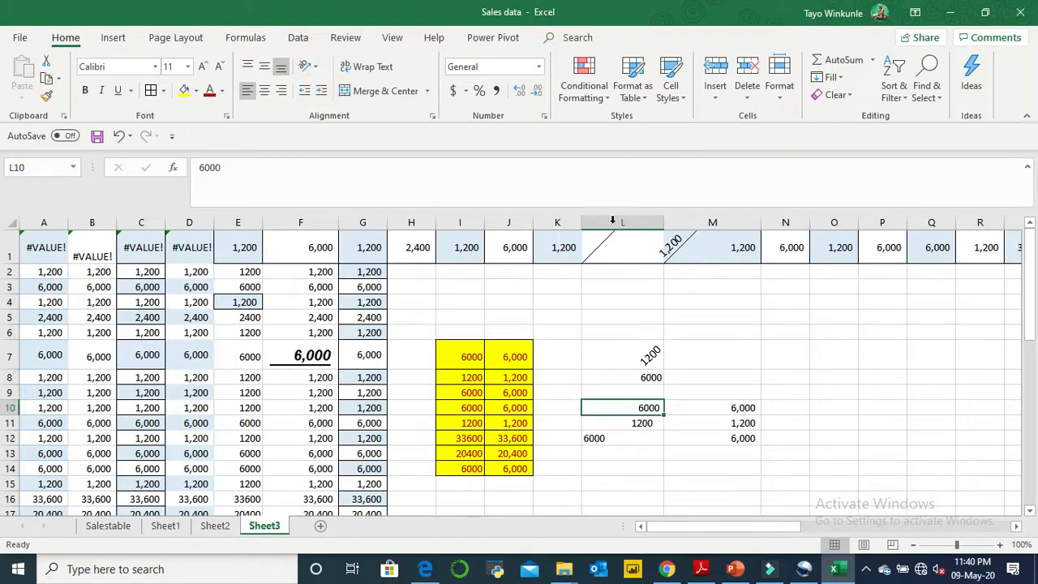
pyautogui.click(752, 406)
pyautogui.click(305, 91)
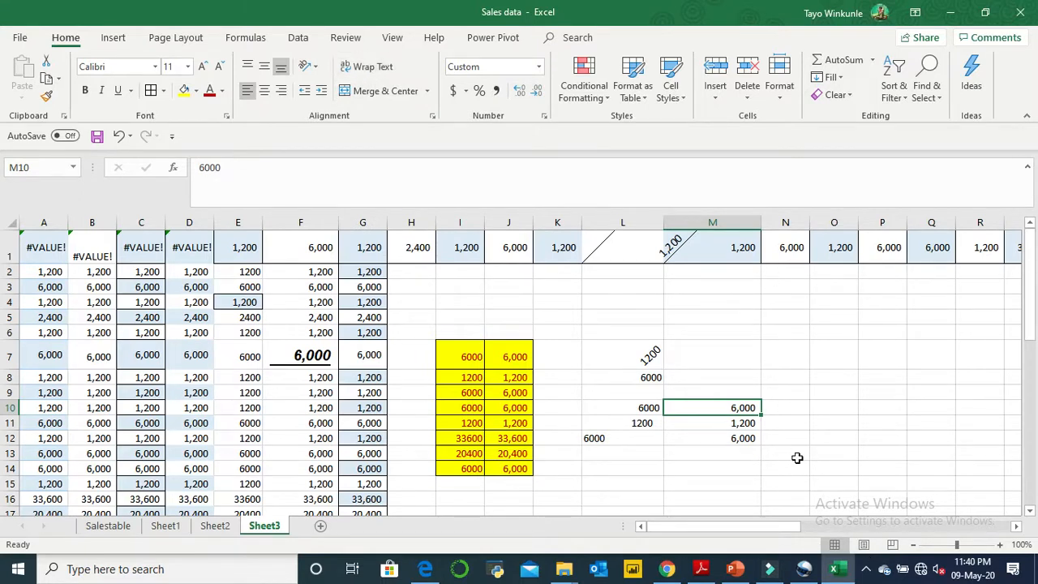
pyautogui.click(702, 569)
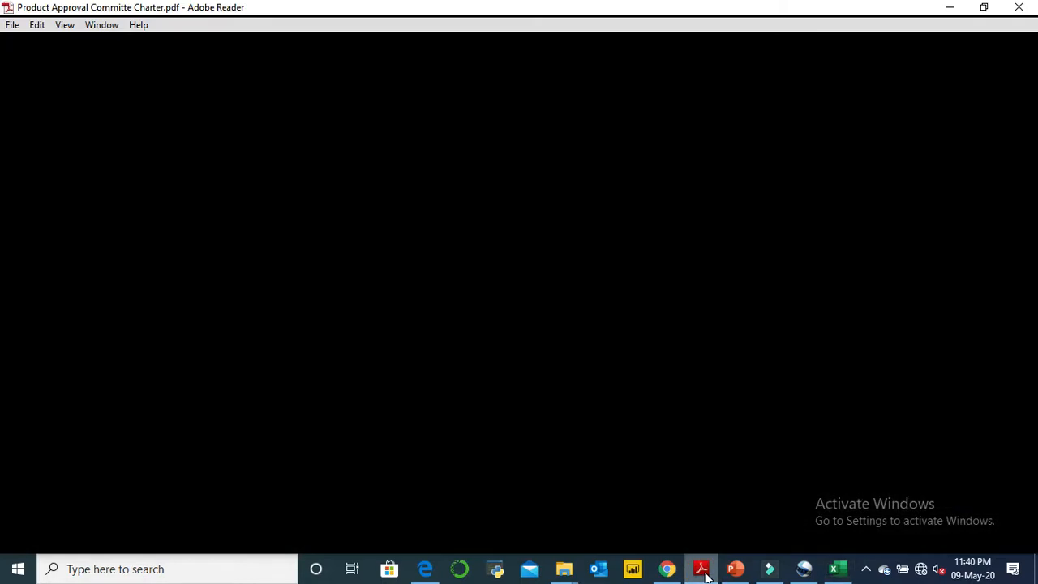
pyautogui.click(950, 6)
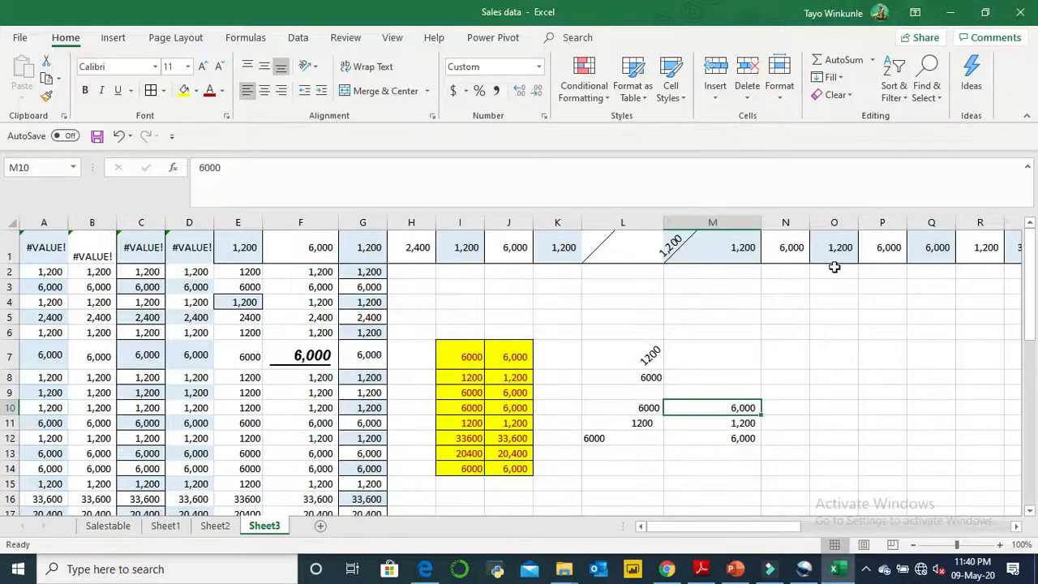
# - Enter the long text "IJNDJINFDJKIFNDILKKNCHYFBCDVHBJKKKMKLMETYTEIMKDVL,DJIGFGTVHCJN" in cell N6
pyautogui.click(777, 329)
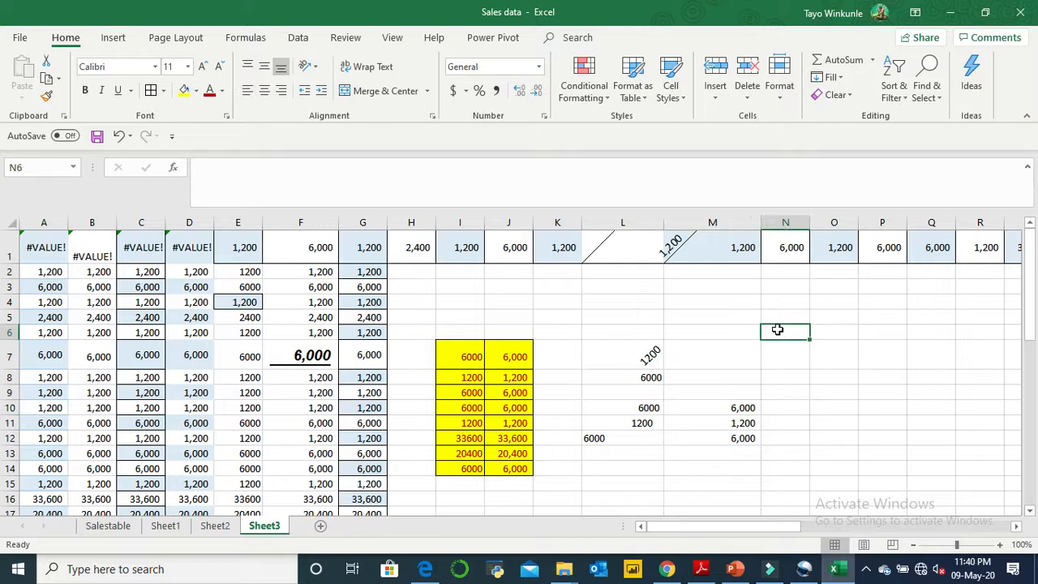
pyautogui.write('IJNDJINF')
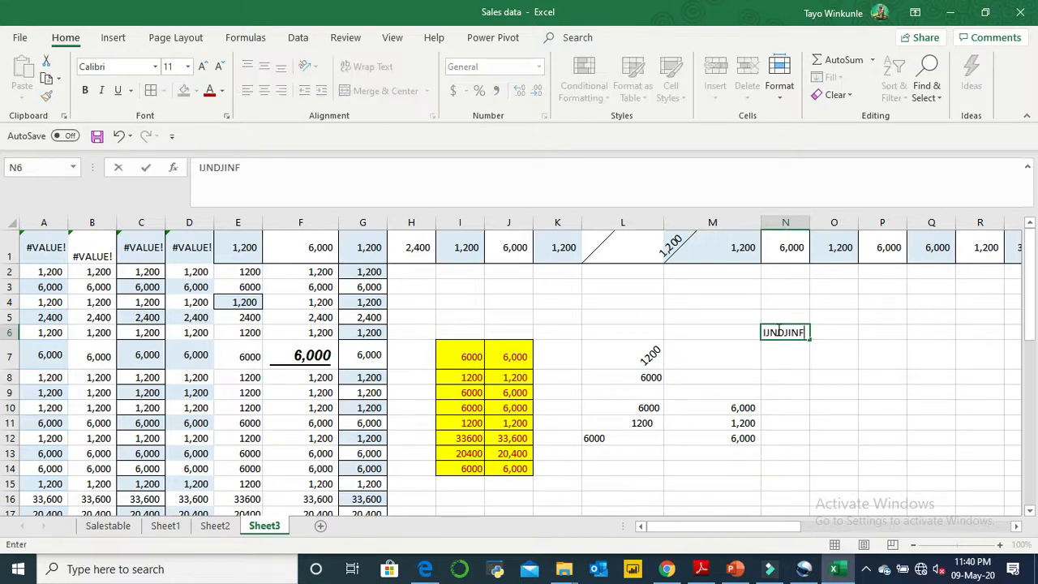
pyautogui.write('DJKIFNDILKKNCHYFBCDVHBJK')
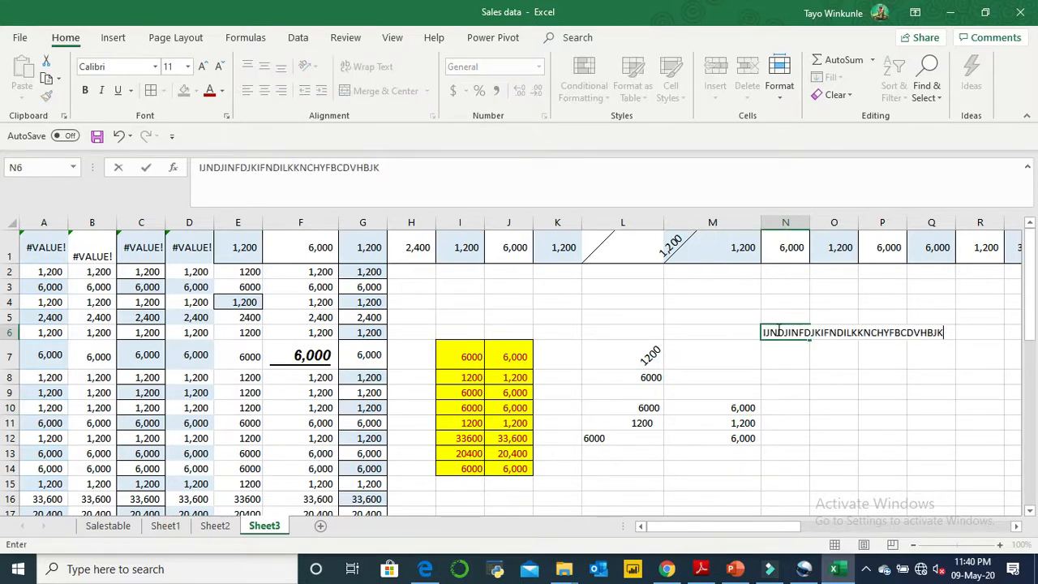
pyautogui.write('KKMKLMETYTEIMKDVL,DJIGFGTVHCJN')
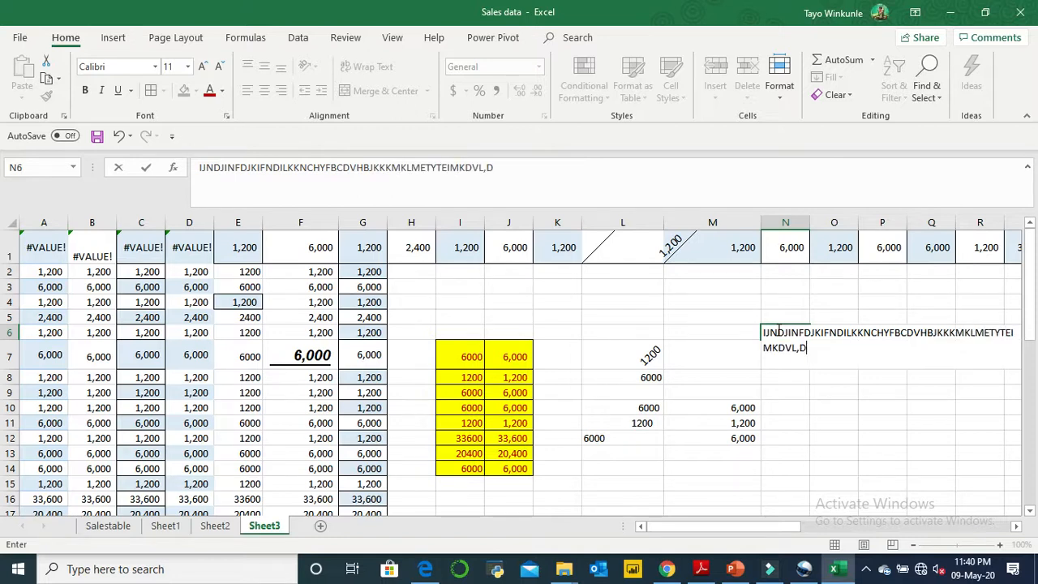
pyautogui.click(933, 438)
# - Autofit column N to the long text in N6, and narrow the column to well below the text's length
pyautogui.click(788, 332)
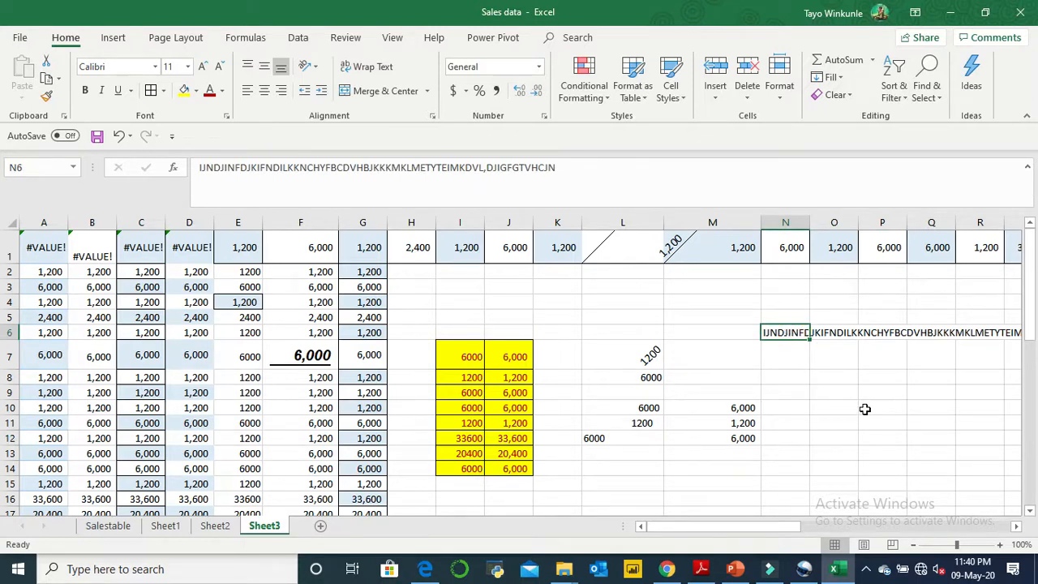
pyautogui.click(1019, 529)
pyautogui.click(1018, 529)
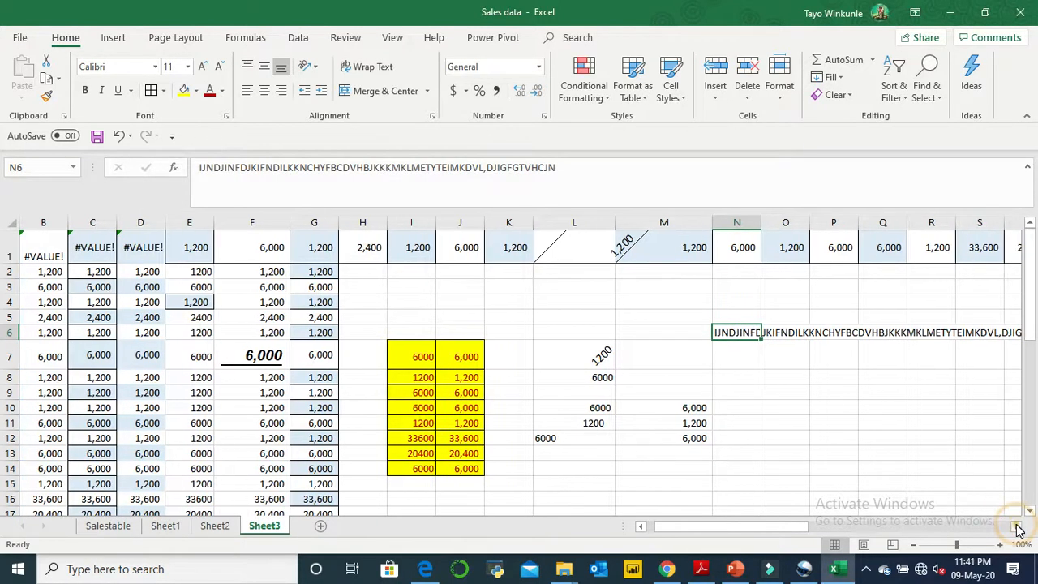
pyautogui.click(1019, 529)
pyautogui.click(1019, 529)
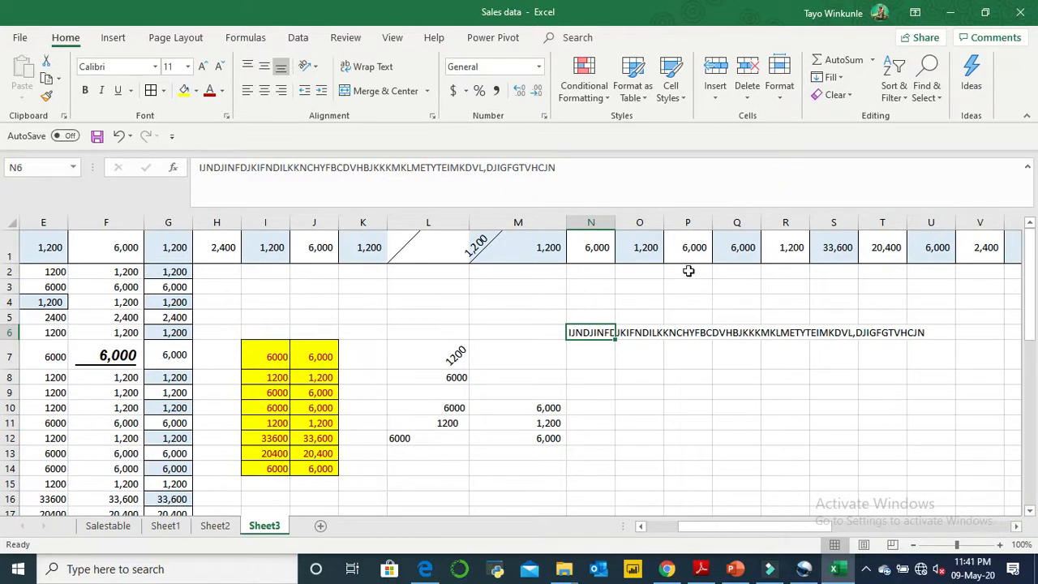
pyautogui.doubleClick(617, 215)
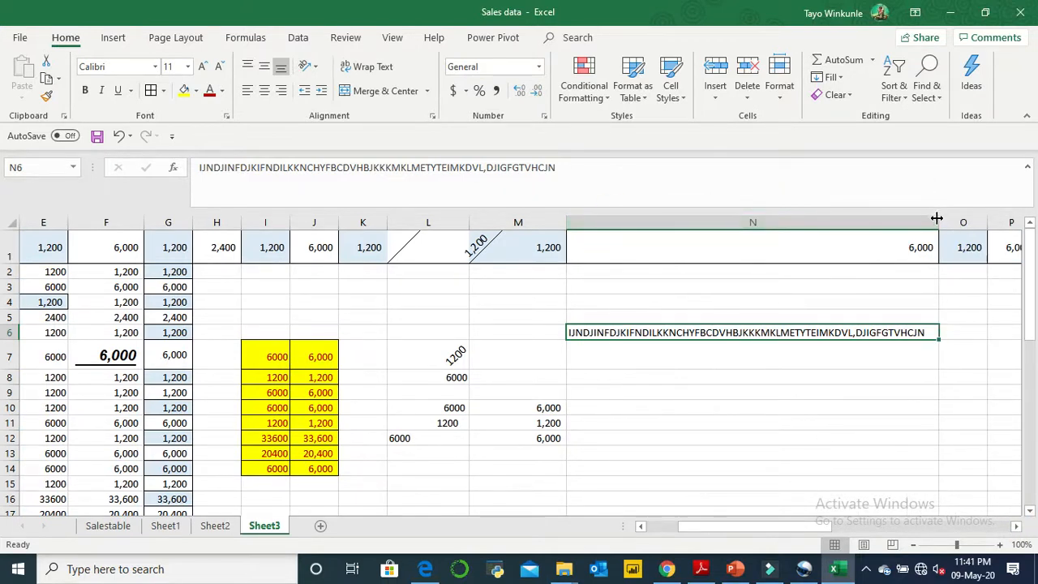
pyautogui.moveTo(941, 220); pyautogui.dragTo(640, 248)
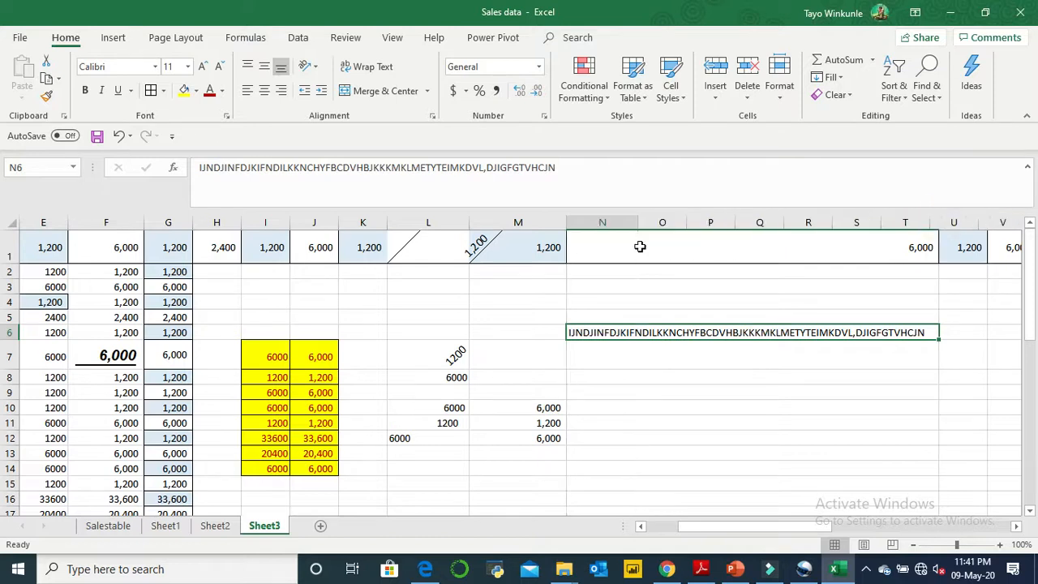
pyautogui.click(622, 348)
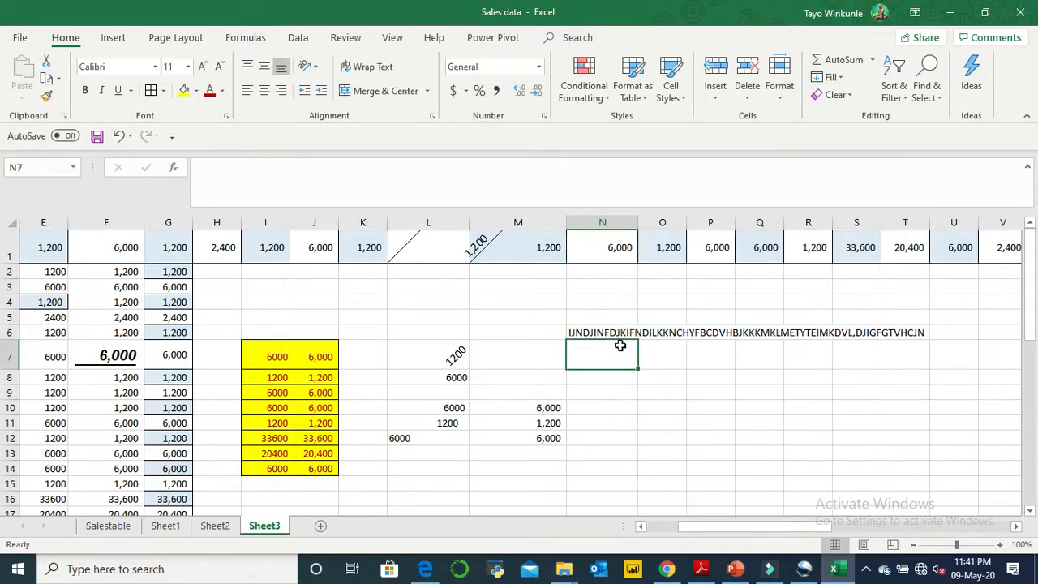
# - Apply Wrap Text to cell N6 and widen column N to about twice its width
pyautogui.click(616, 333)
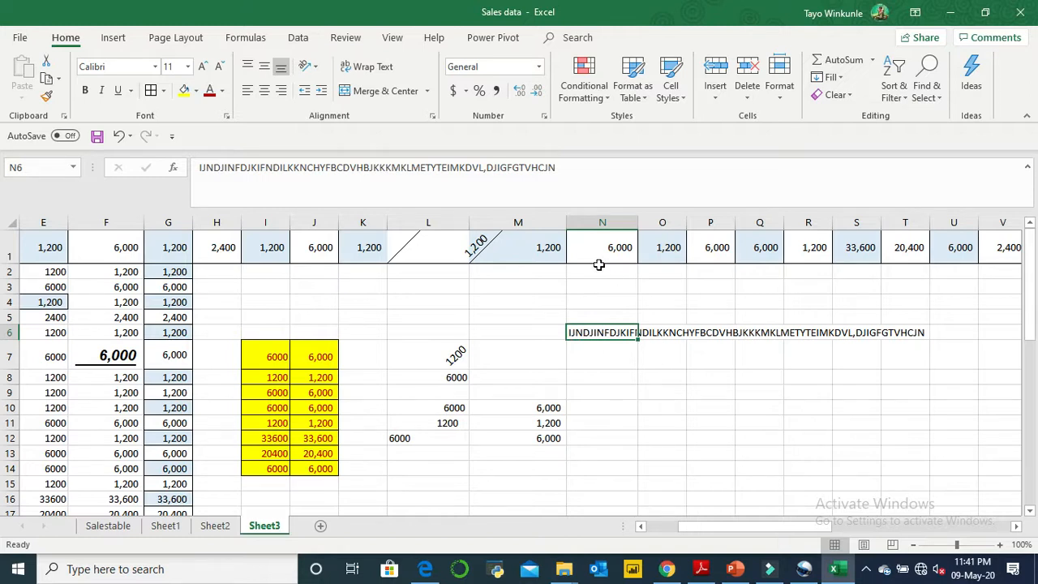
pyautogui.click(366, 70)
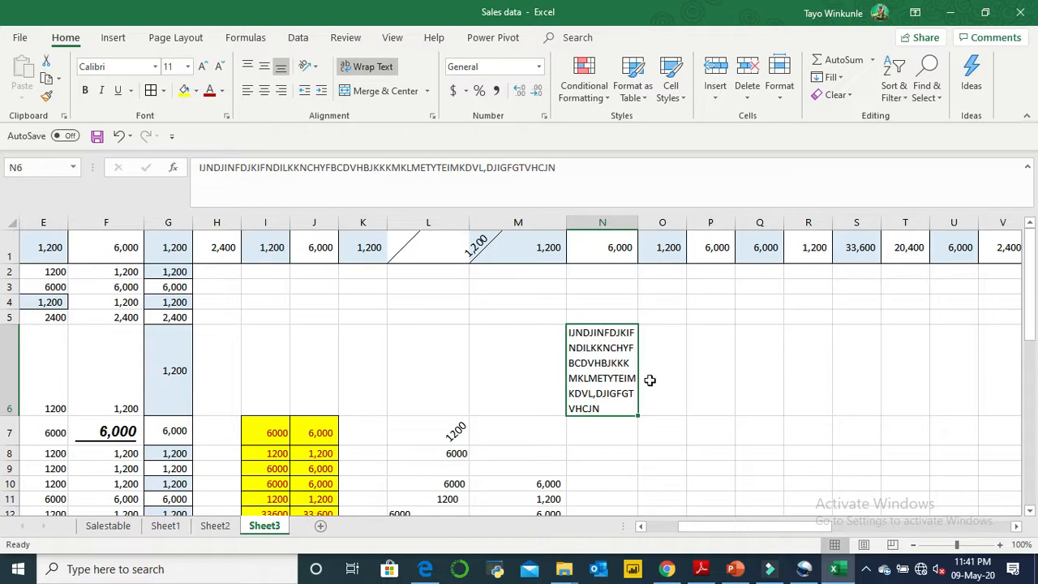
pyautogui.moveTo(639, 219); pyautogui.dragTo(705, 209)
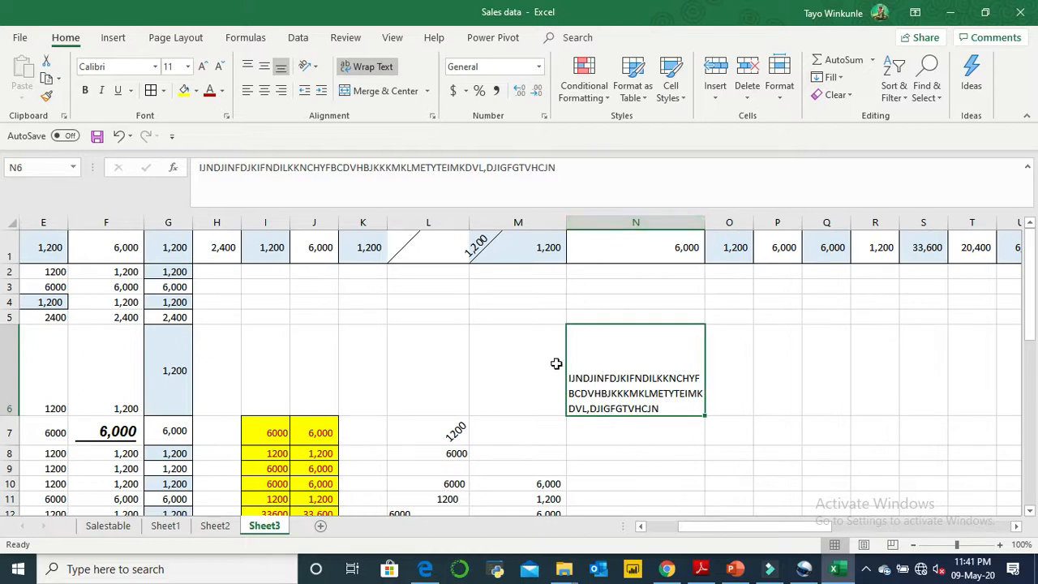
pyautogui.click(683, 466)
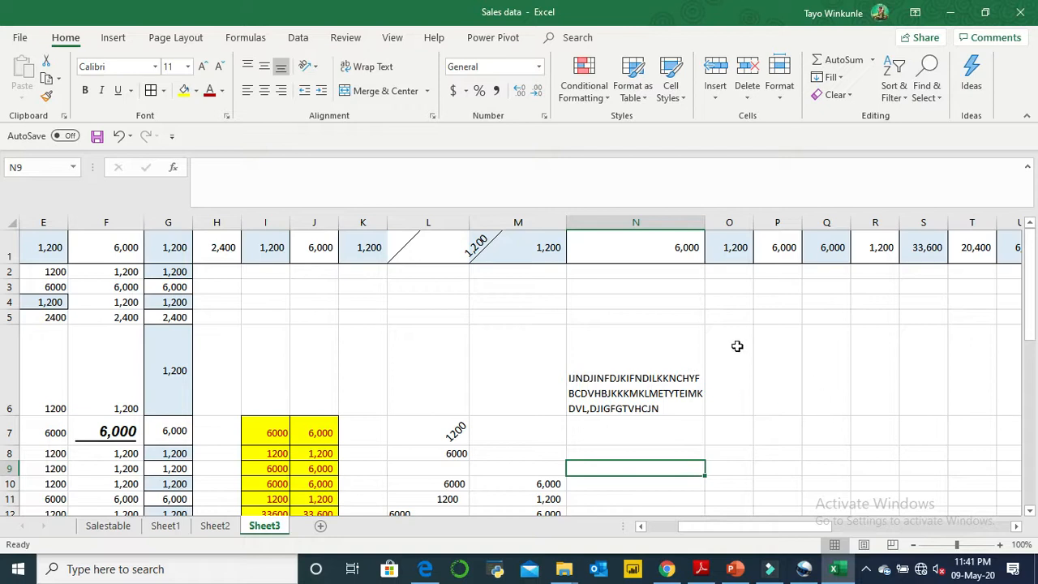
# - Enter 50000 in cell O3
pyautogui.click(598, 286)
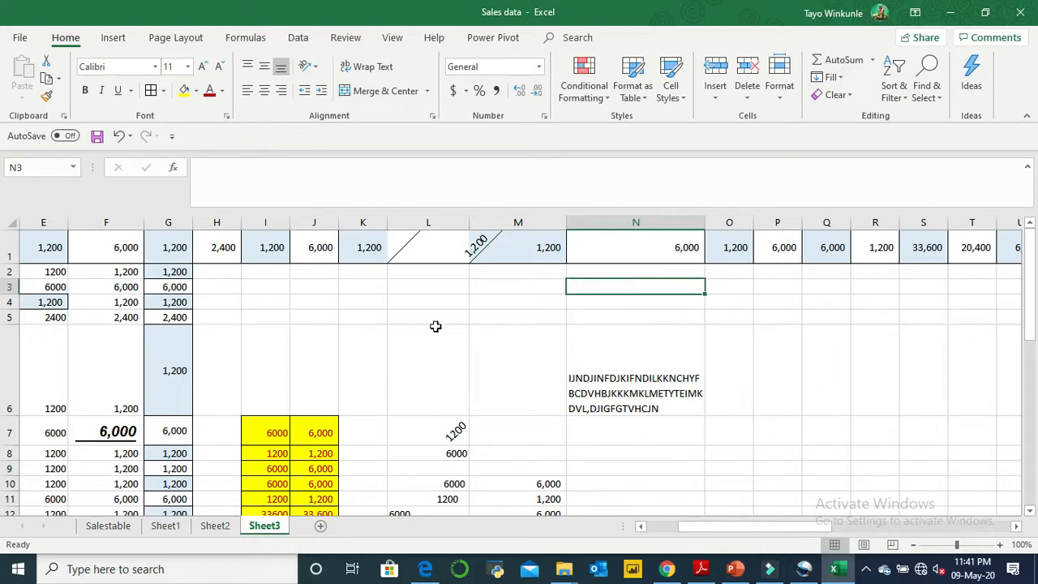
pyautogui.click(743, 290)
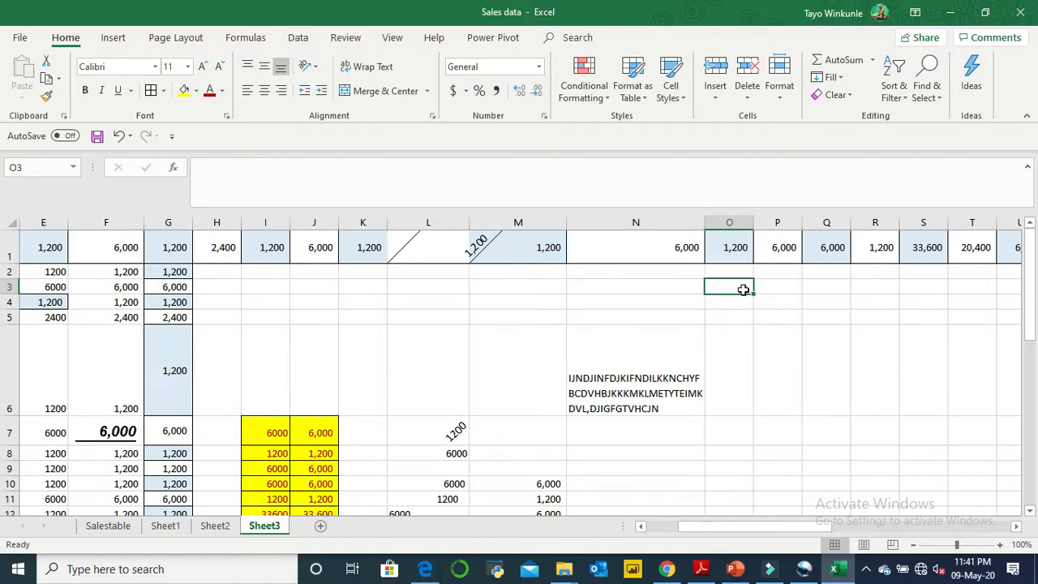
pyautogui.write('5000')
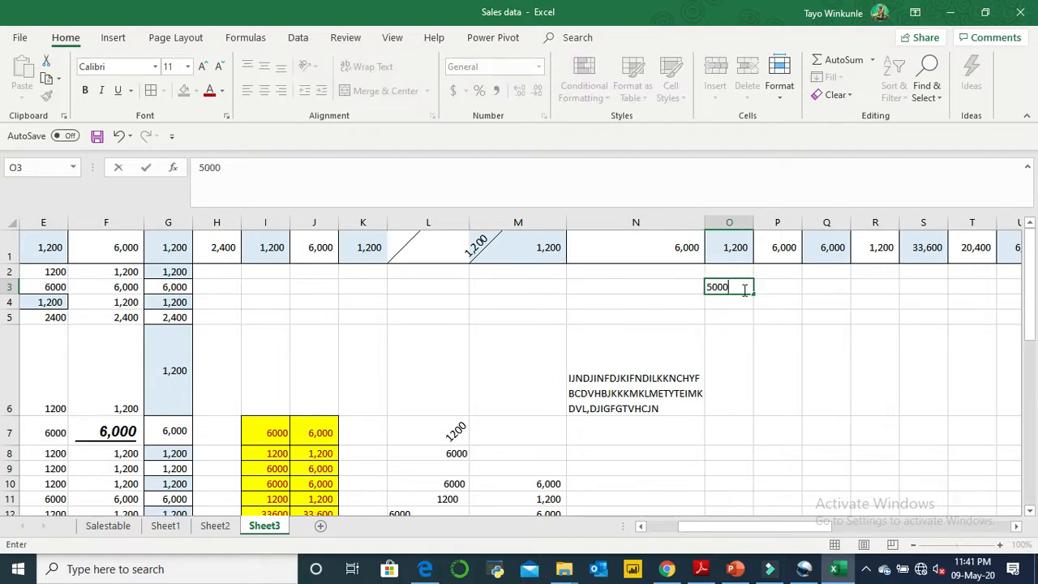
pyautogui.click(865, 321)
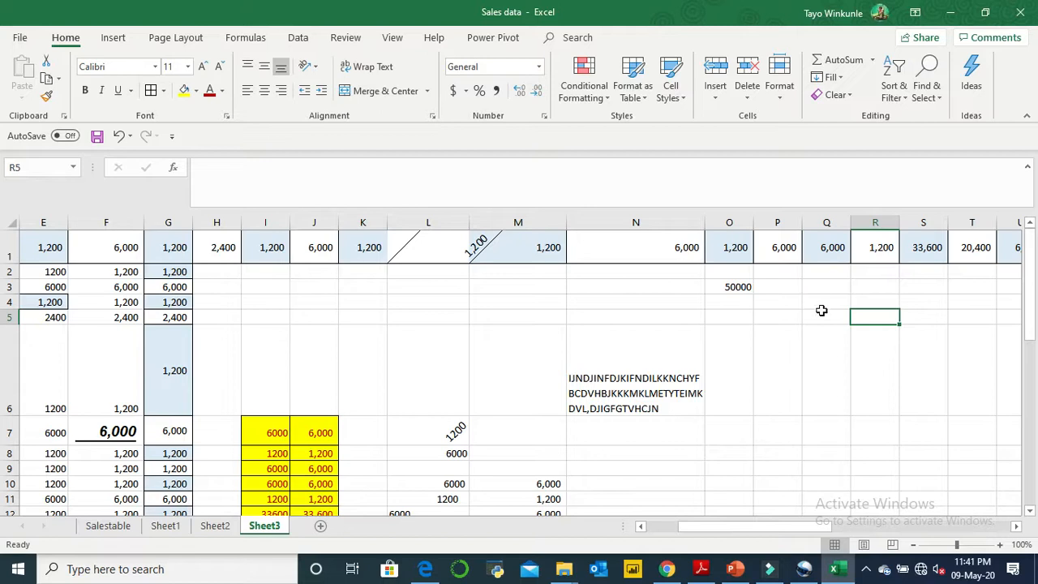
# - Replace the content of cell O3 with the text "EXPENSE BUDGET"
pyautogui.click(731, 285)
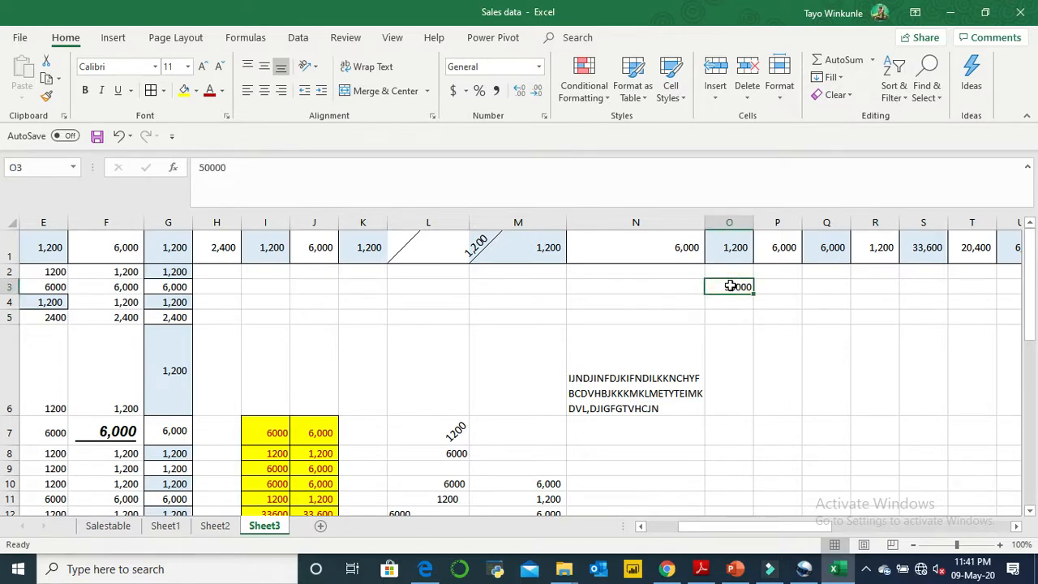
pyautogui.write('EXPENSE')
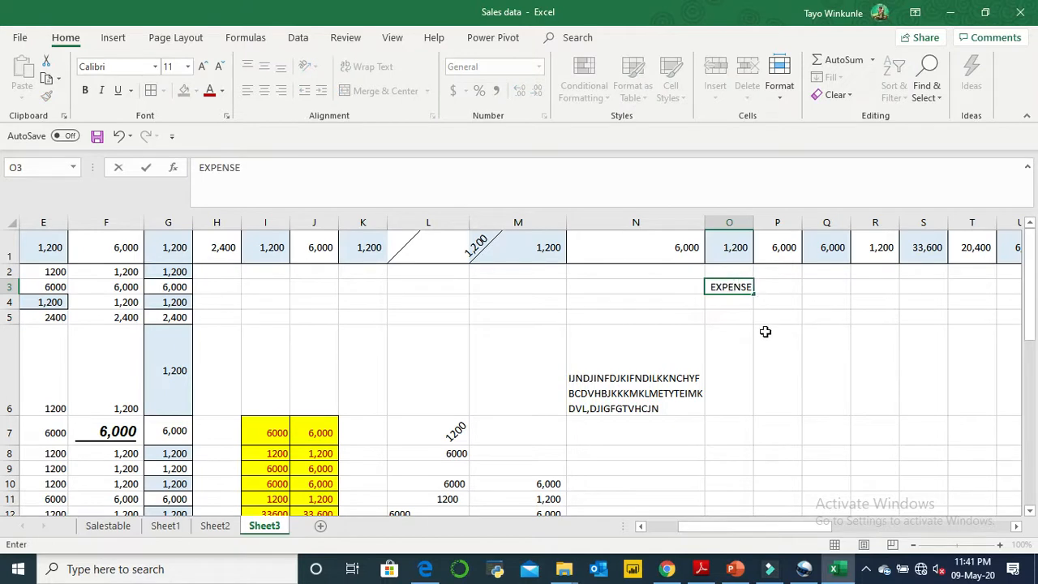
pyautogui.write(' BUDGET')
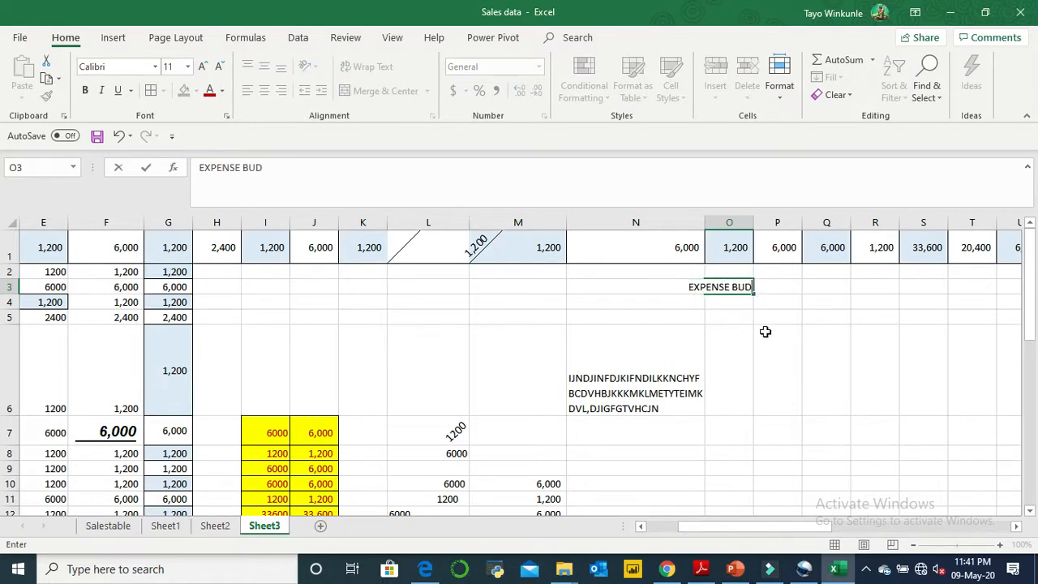
pyautogui.click(829, 392)
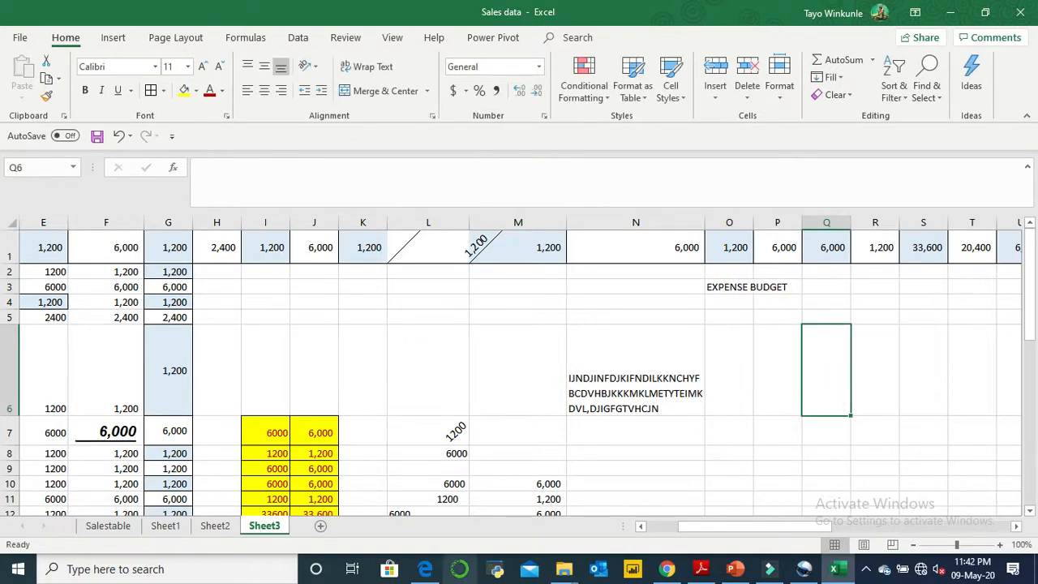
# - Copy the range A7:G32 and paste it with its top-left cell at L21
pyautogui.click(654, 527)
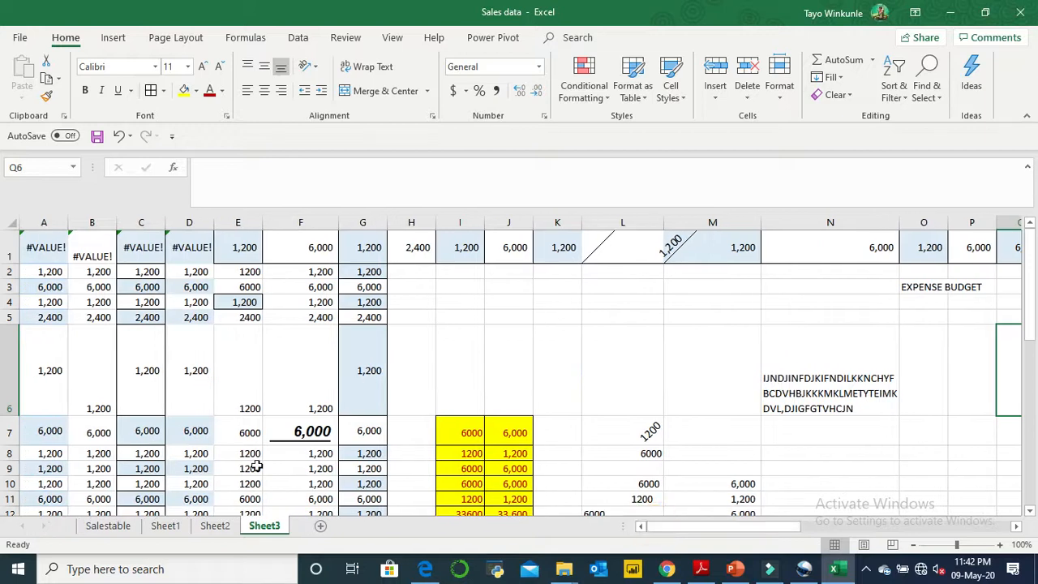
pyautogui.moveTo(31, 419); pyautogui.dragTo(347, 482)
pyautogui.hotkey('ctrl', 'c')
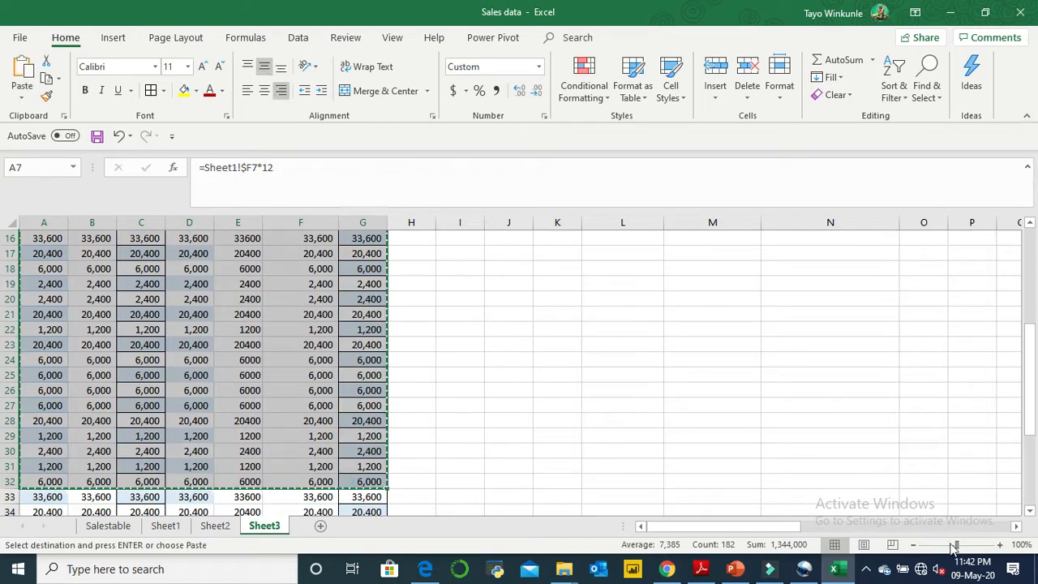
pyautogui.click(1017, 527)
pyautogui.click(1017, 527)
pyautogui.click(1016, 526)
pyautogui.moveTo(1028, 326); pyautogui.dragTo(1028, 266)
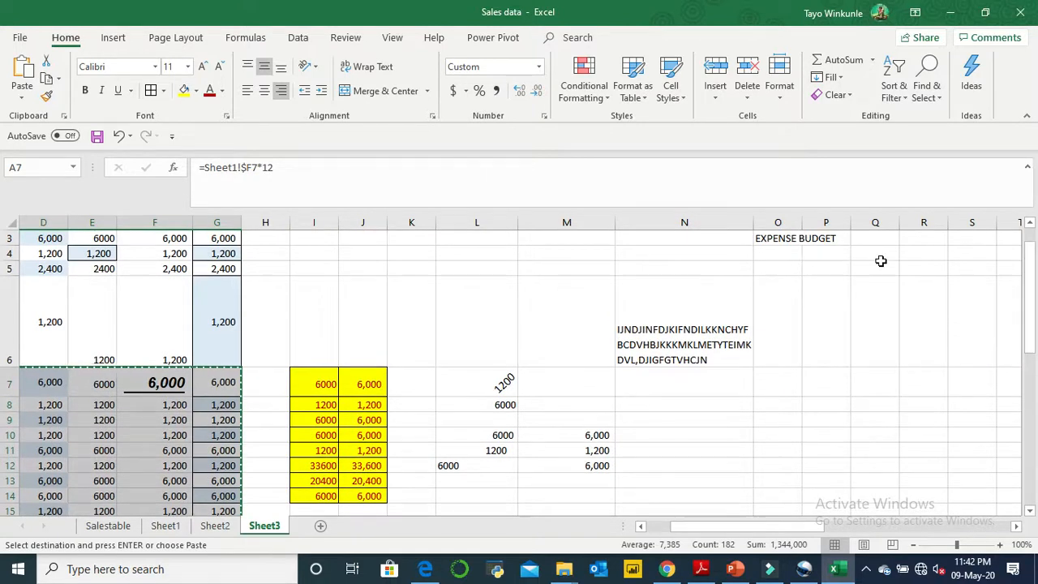
pyautogui.click(1029, 512)
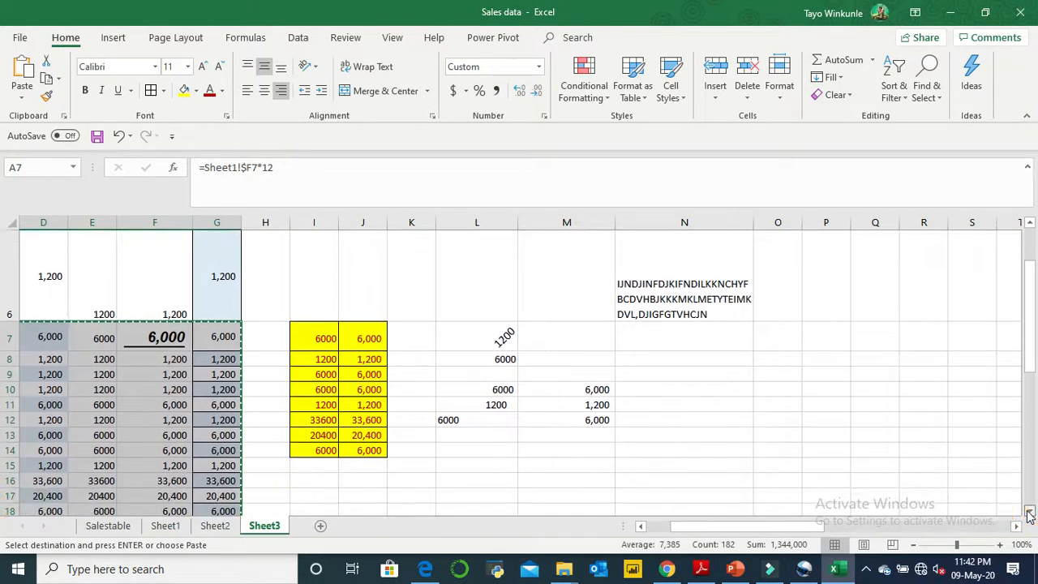
pyautogui.click(439, 330)
pyautogui.hotkey('ctrl', 'v')
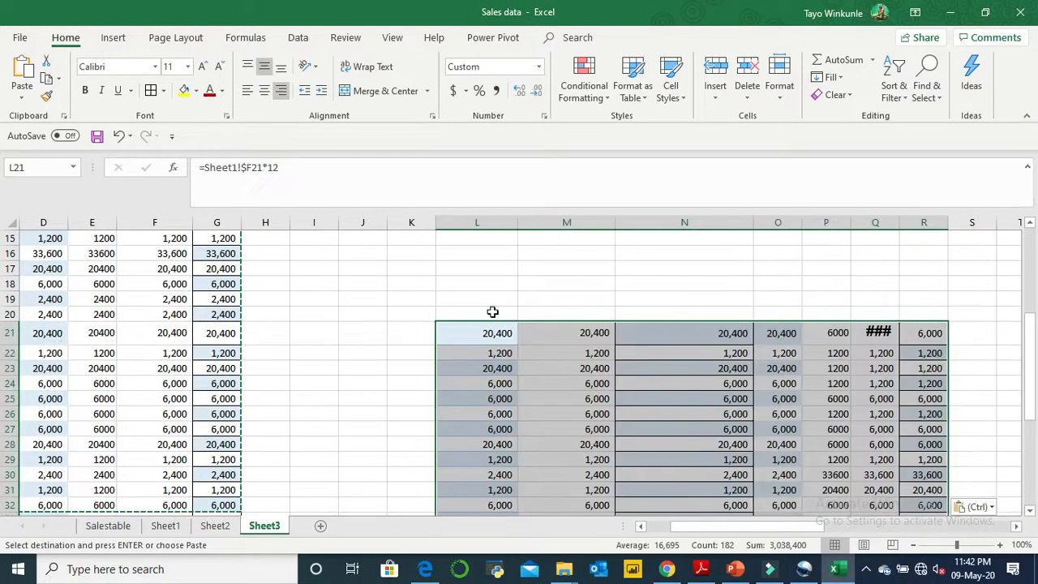
# - Enter the heading "EXPENSE BUDGET" in cell L20, directly above the pasted table
pyautogui.click(695, 311)
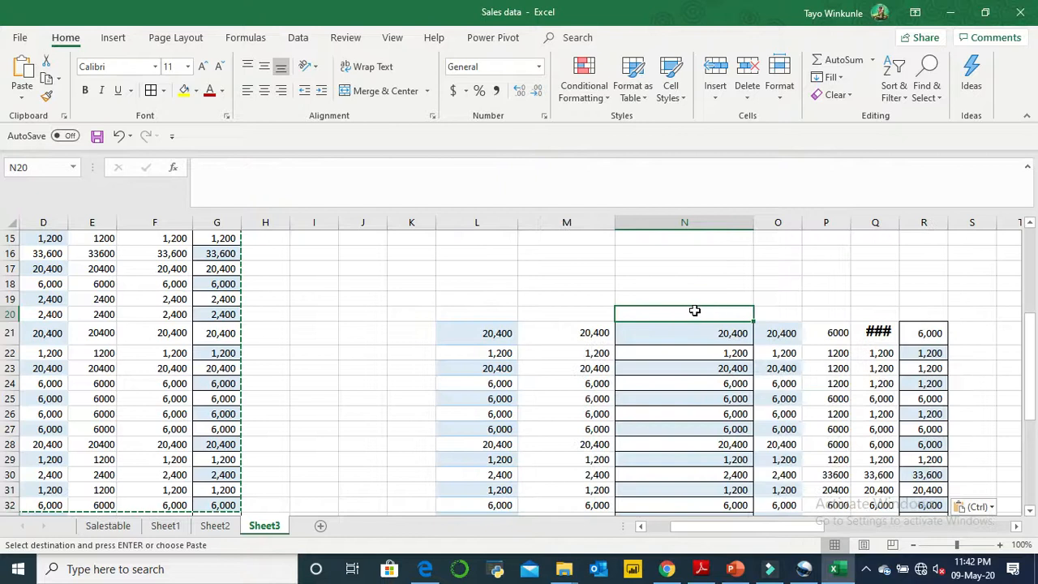
pyautogui.click(511, 309)
pyautogui.write('EXPENSE B')
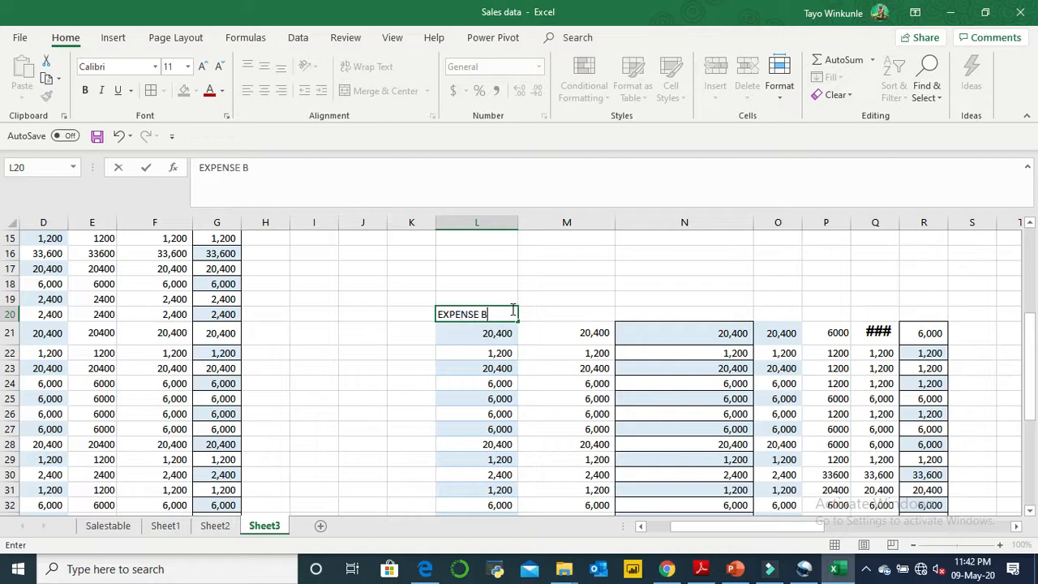
pyautogui.write('UDGET')
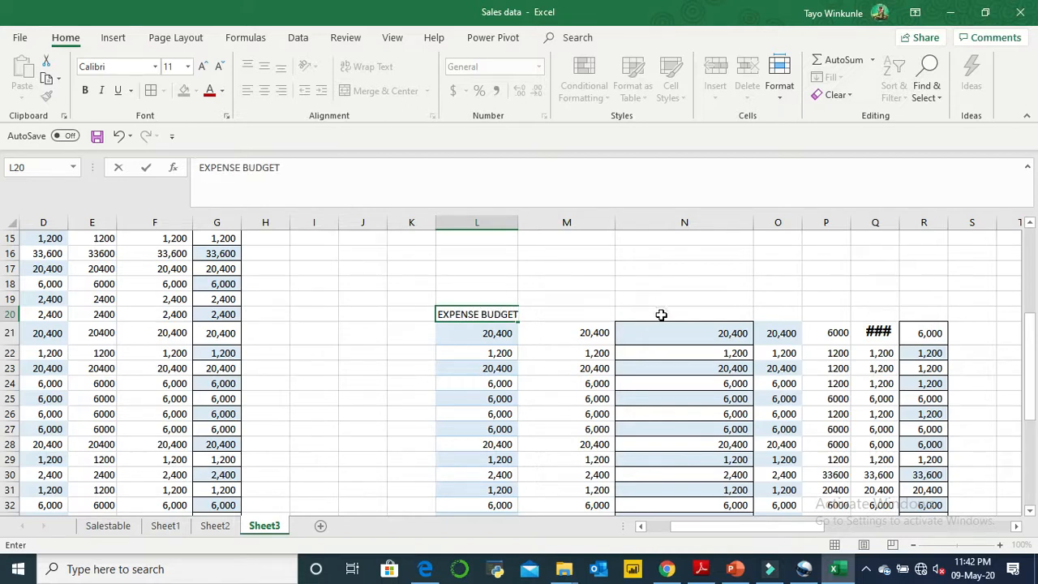
pyautogui.click(661, 313)
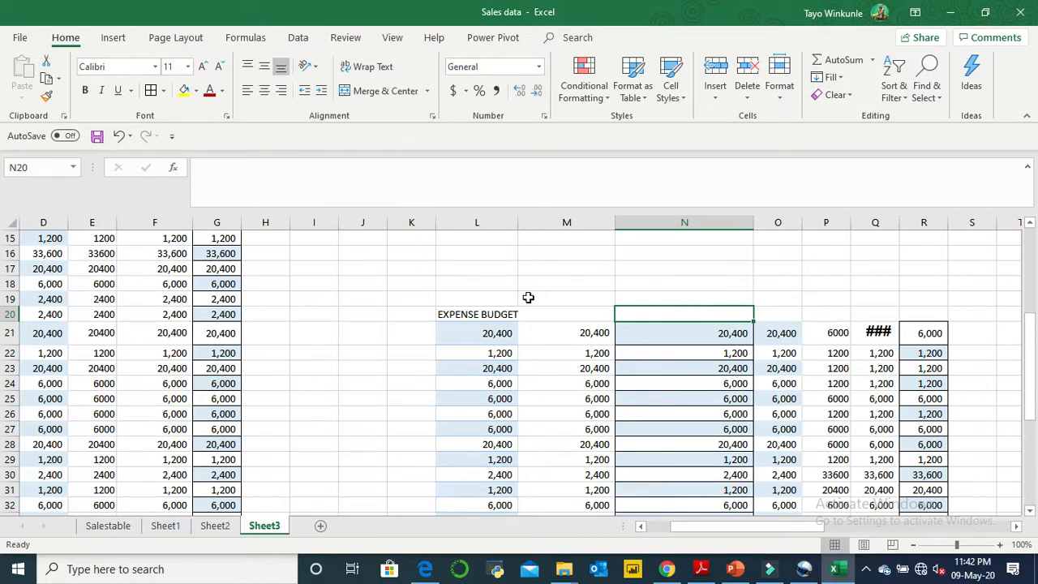
# - Merge and center the "EXPENSE BUDGET" heading across L20:R20, spanning the full width of the pasted table
pyautogui.click(509, 318)
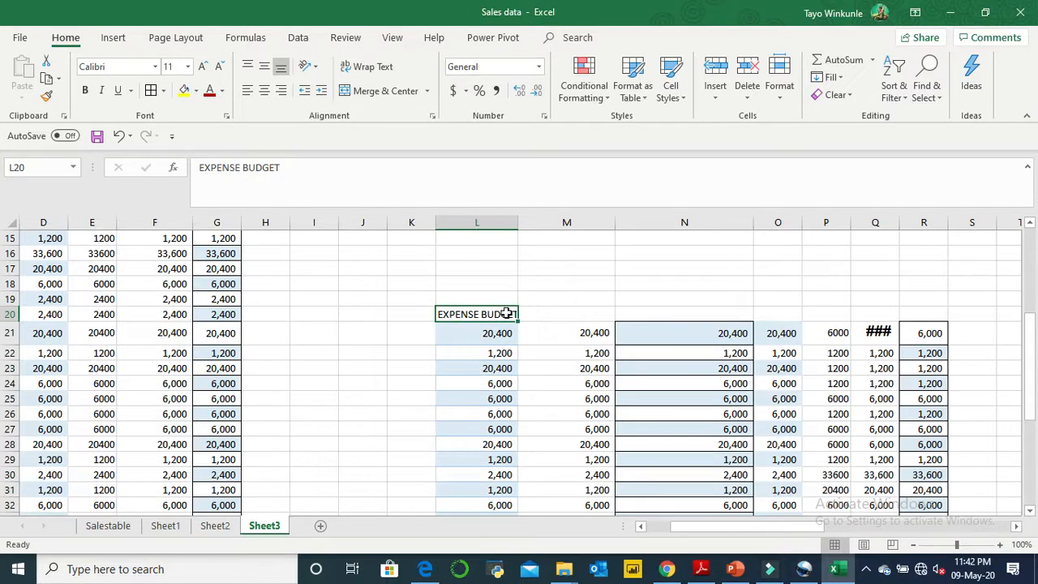
pyautogui.moveTo(506, 314); pyautogui.dragTo(919, 311)
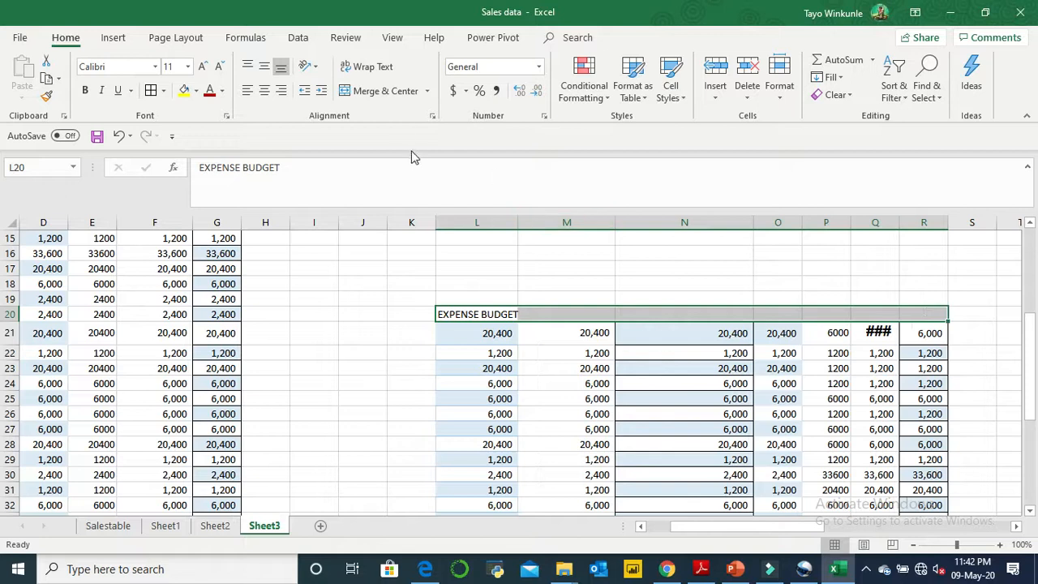
pyautogui.click(388, 94)
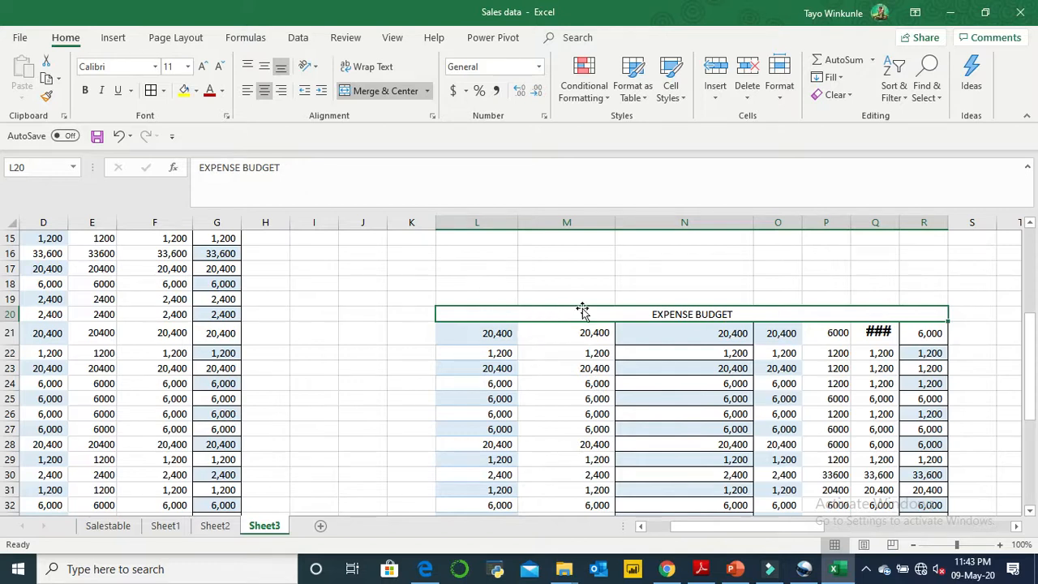
pyautogui.click(684, 236)
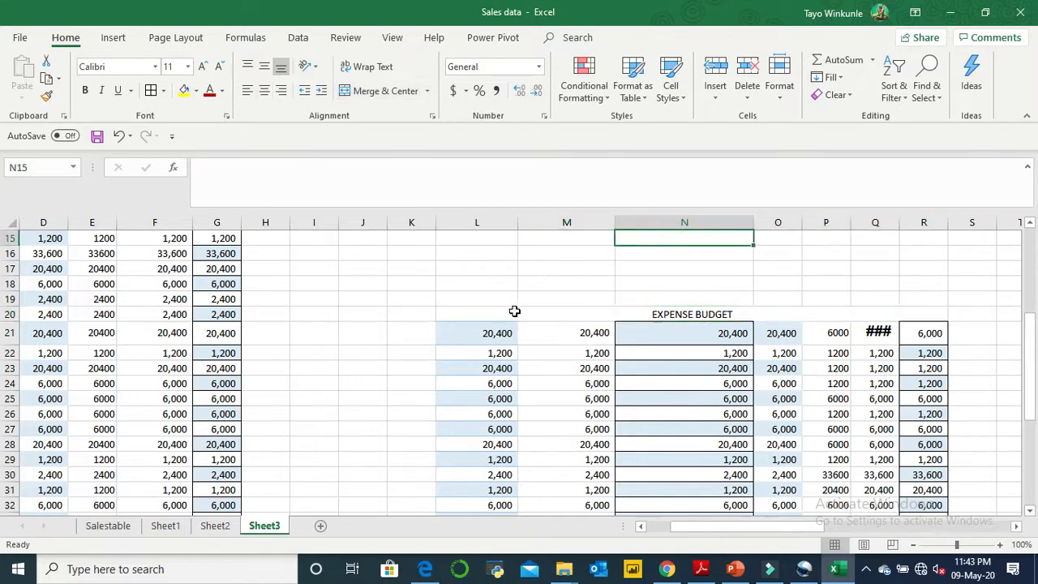
pyautogui.click(687, 317)
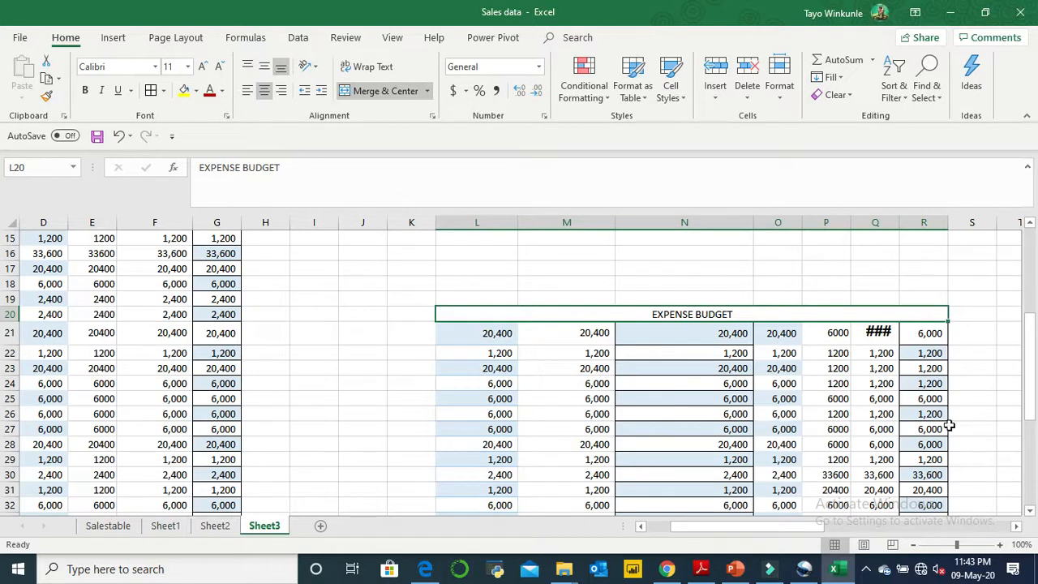
# - Apply the Accounting number format with the dollar sign to cells E7:E13
pyautogui.click(1030, 270)
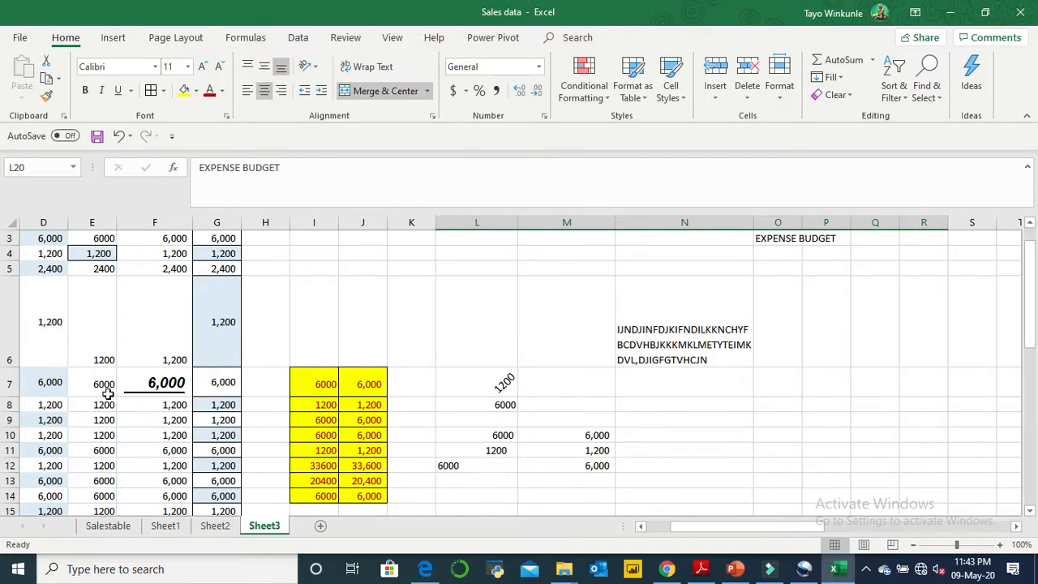
pyautogui.moveTo(108, 393); pyautogui.dragTo(106, 465)
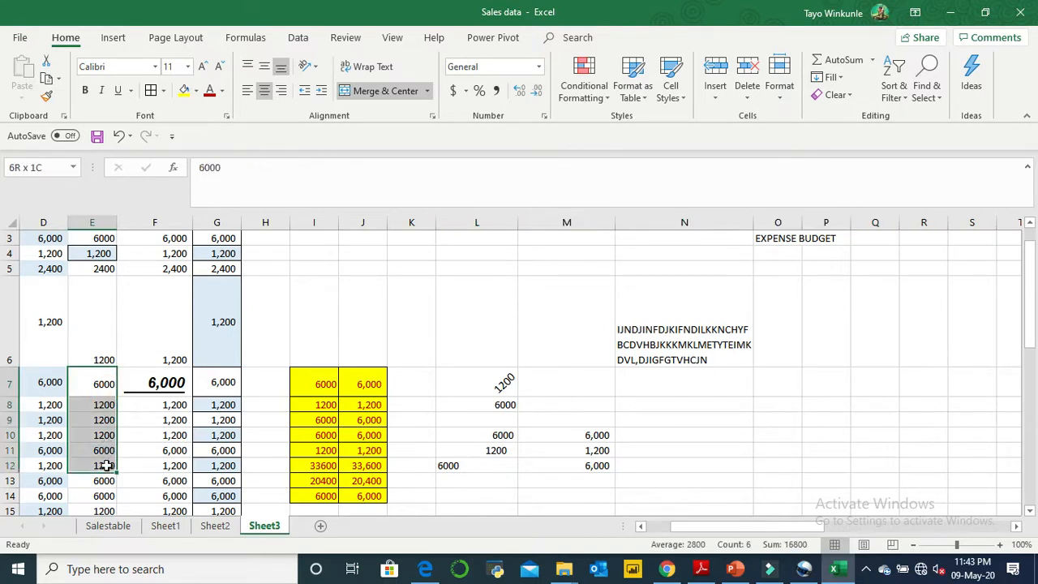
pyautogui.click(89, 381)
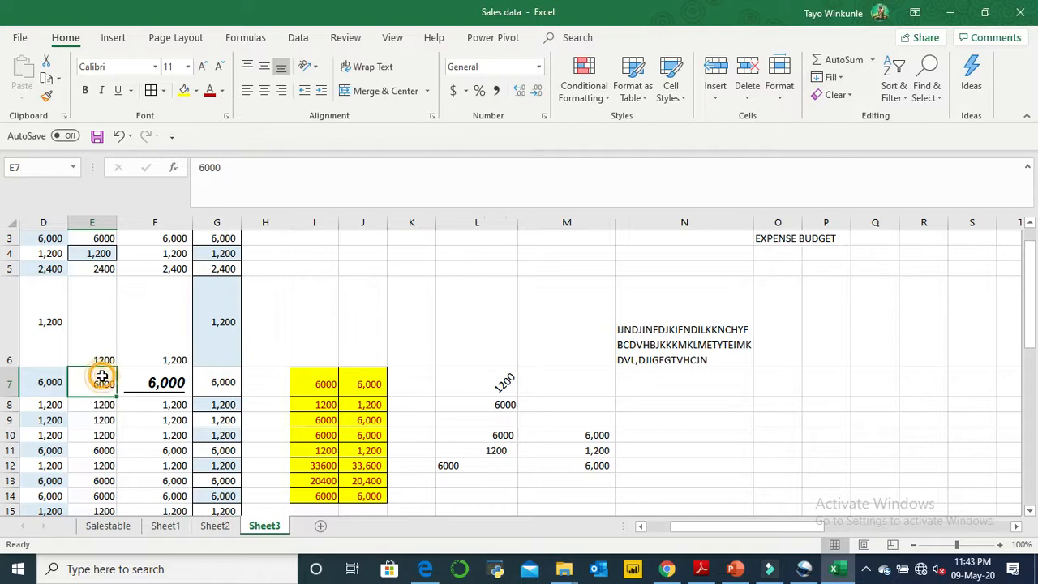
pyautogui.moveTo(93, 380); pyautogui.dragTo(90, 481)
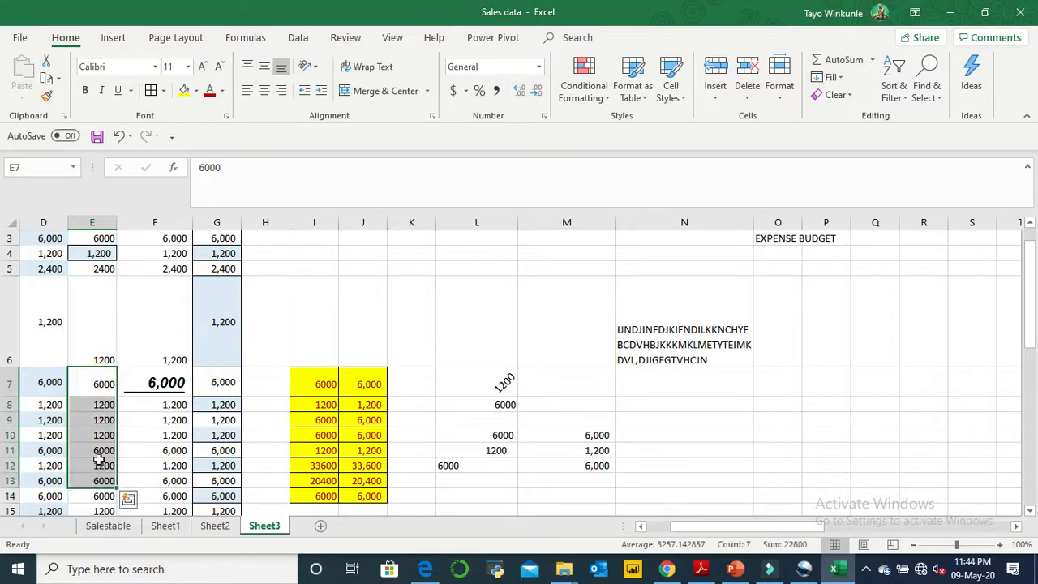
pyautogui.click(454, 92)
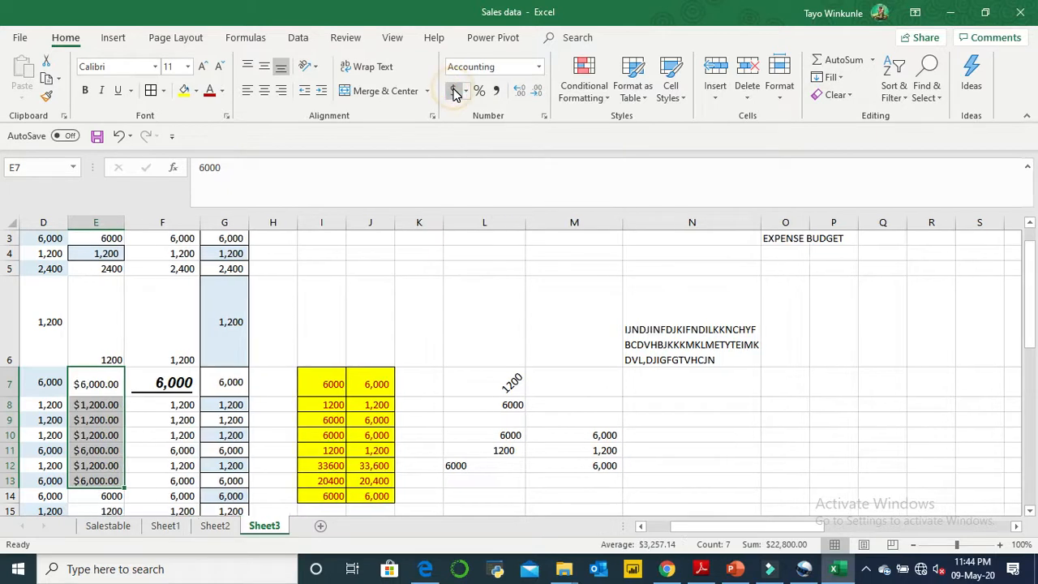
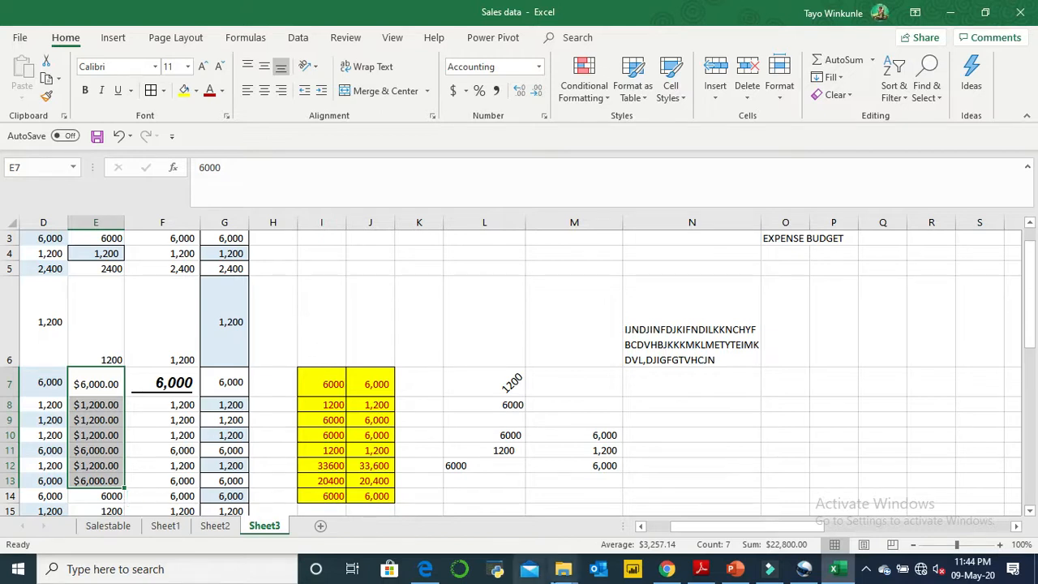
# - Change the Accounting currency symbol of cells E7:E13 to ₦ Hausa, keeping two decimal places
pyautogui.click(1030, 518)
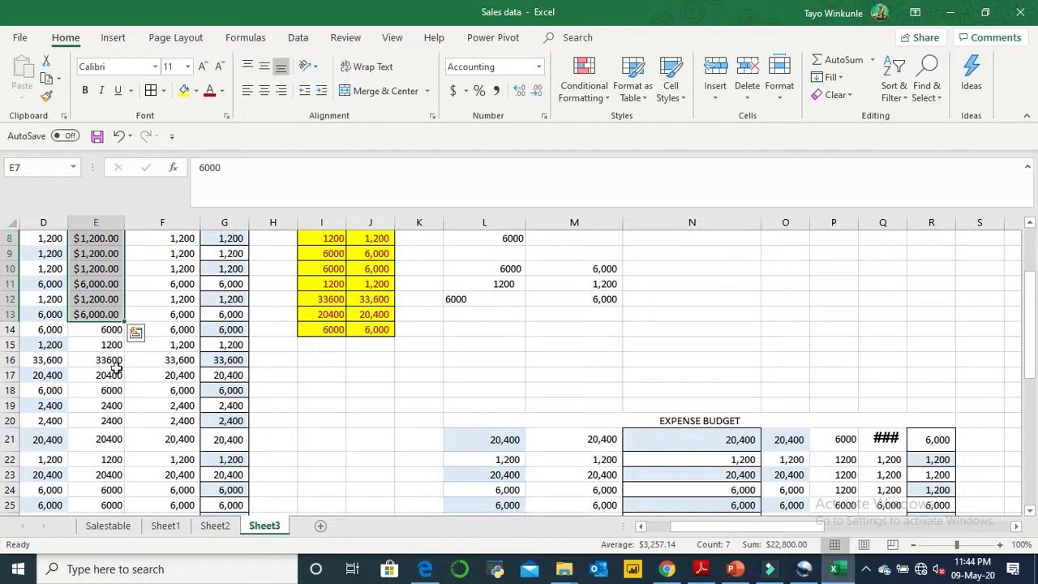
pyautogui.click(102, 327)
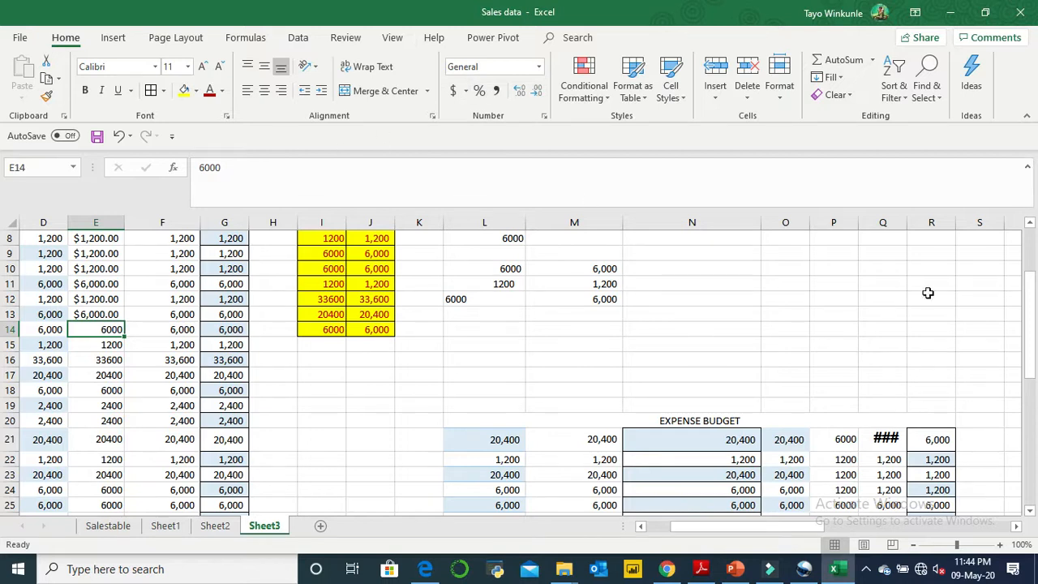
pyautogui.click(1029, 224)
pyautogui.click(1030, 225)
pyautogui.click(1029, 225)
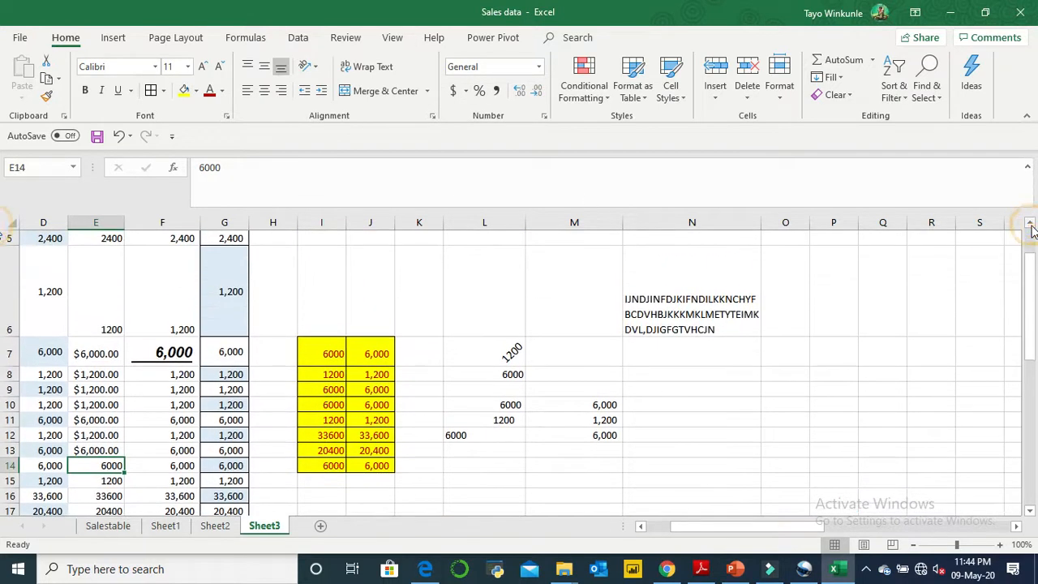
pyautogui.click(96, 354)
pyautogui.moveTo(95, 417); pyautogui.dragTo(96, 450)
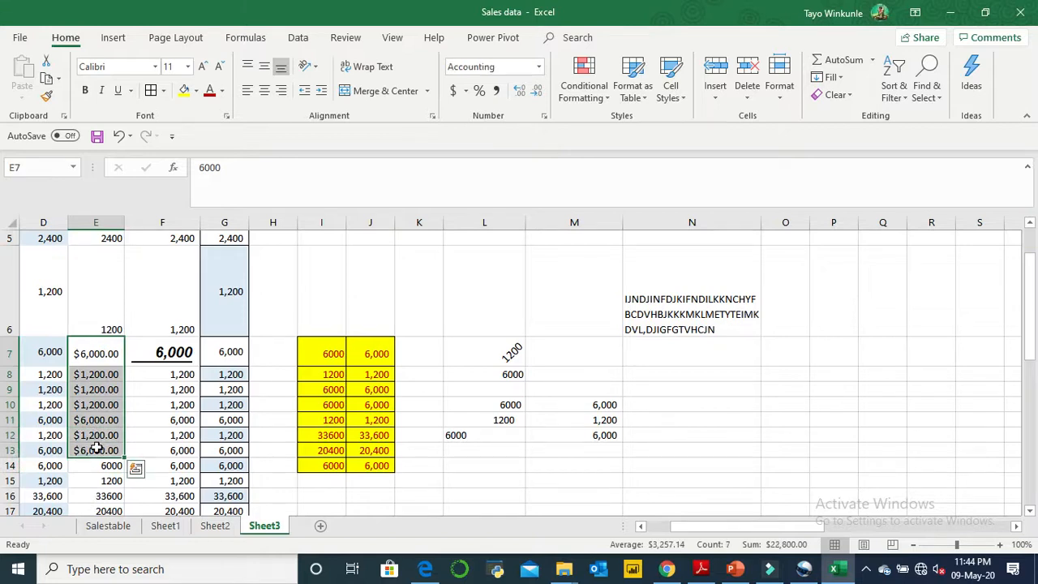
pyautogui.click(467, 93)
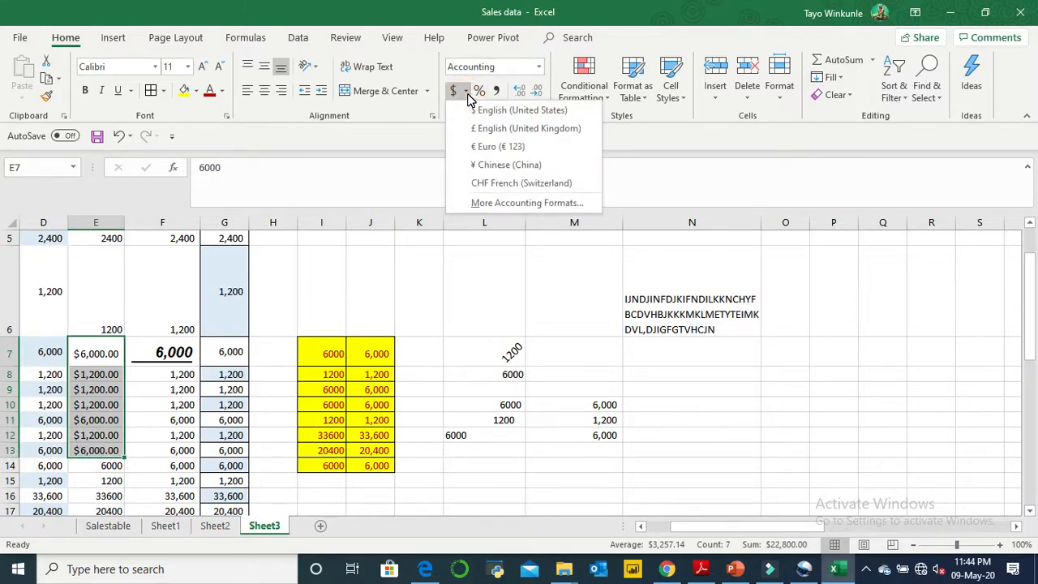
pyautogui.click(491, 204)
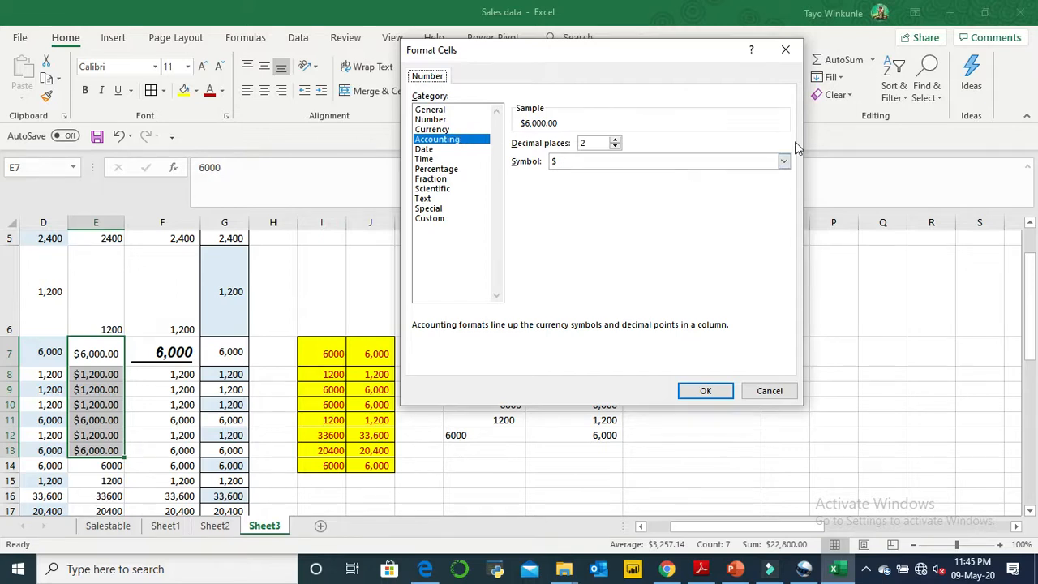
pyautogui.click(783, 161)
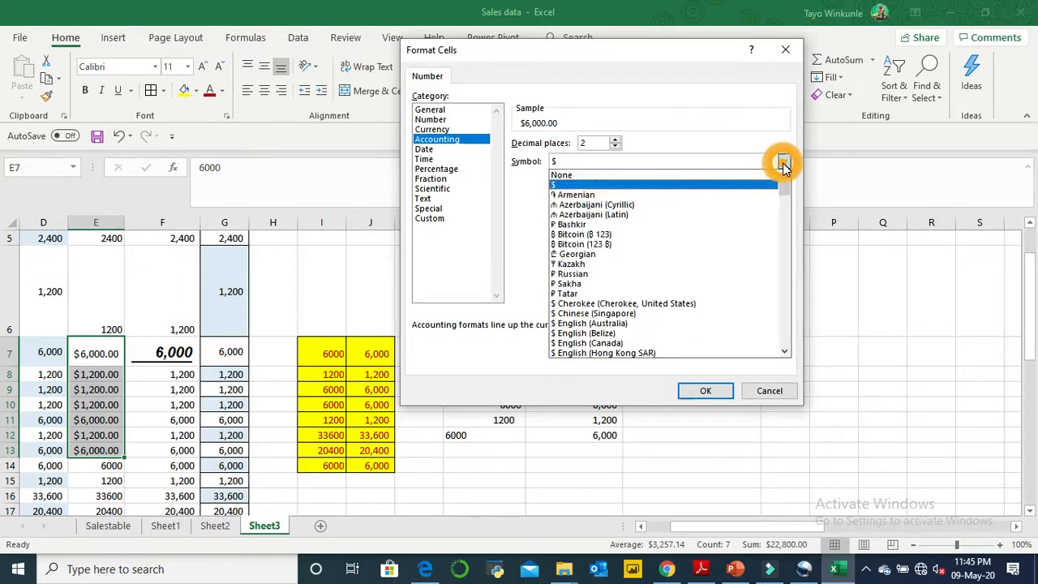
pyautogui.click(786, 350)
pyautogui.moveTo(786, 350); pyautogui.dragTo(786, 350)
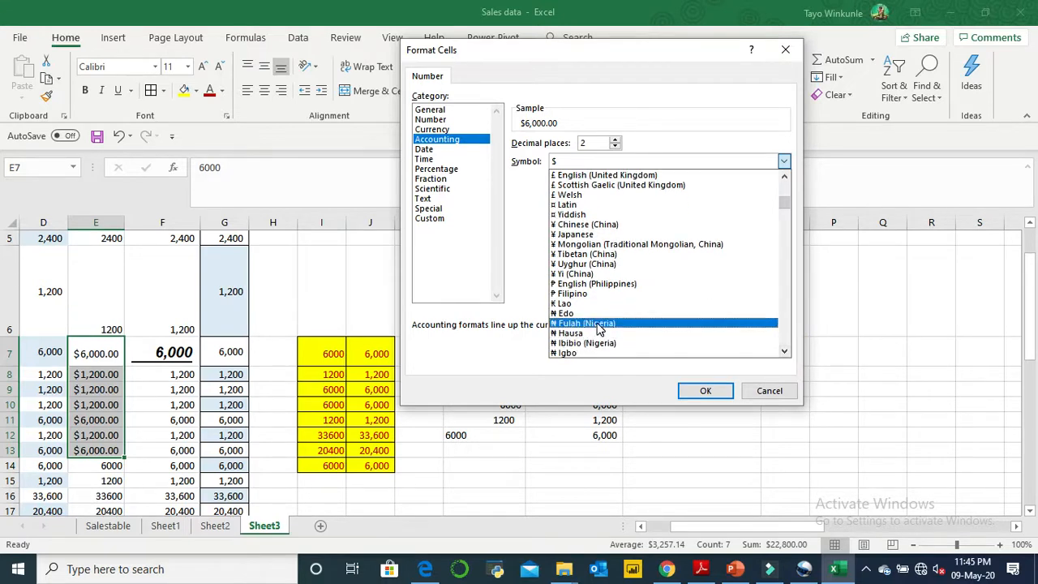
pyautogui.click(577, 334)
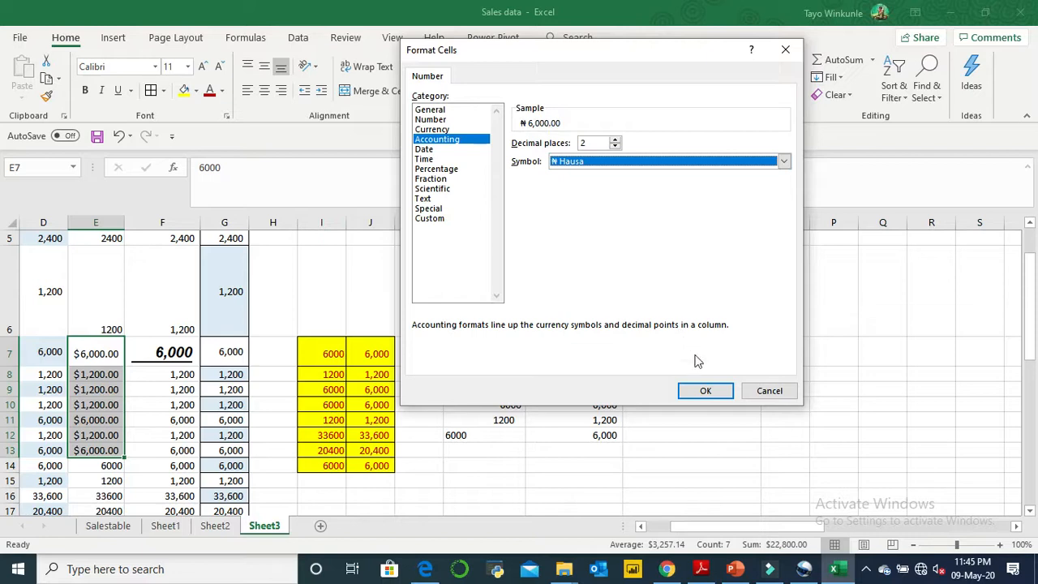
pyautogui.click(705, 391)
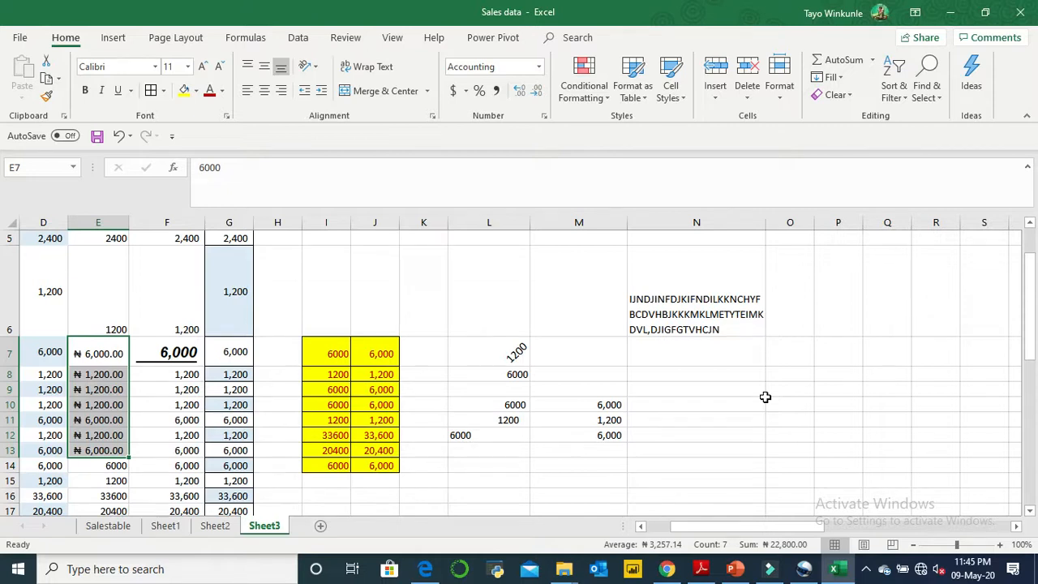
# - Enter 0.5 in cell O10 and apply the Percentage format to it
pyautogui.click(811, 409)
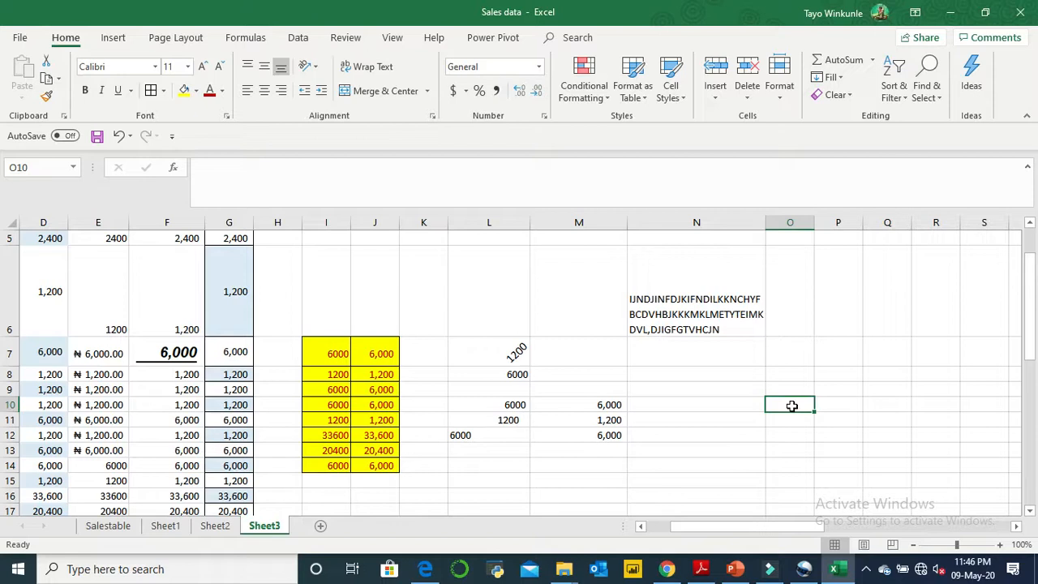
pyautogui.write('0.')
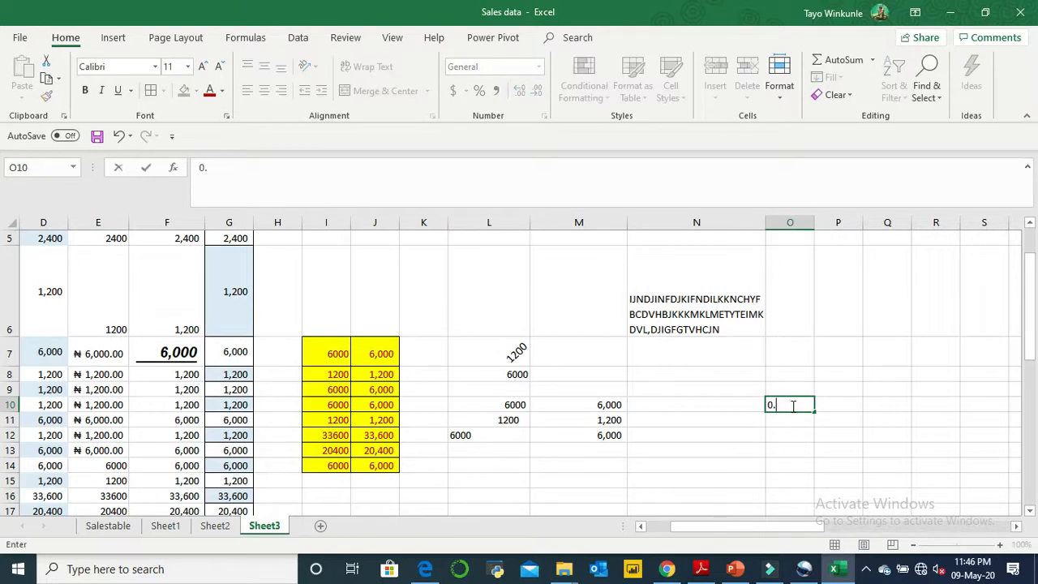
pyautogui.write('5')
pyautogui.click(830, 416)
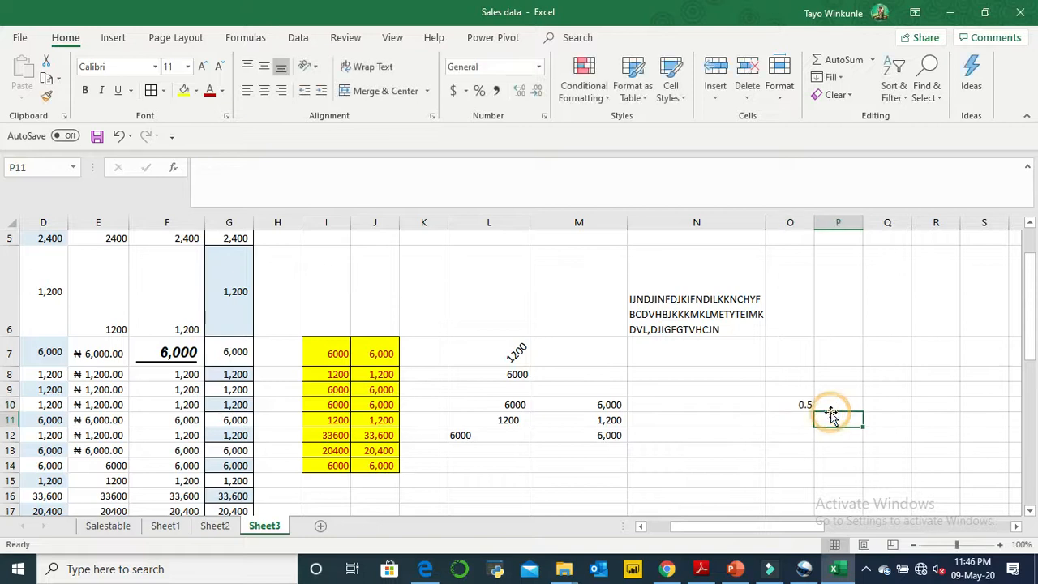
pyautogui.click(781, 399)
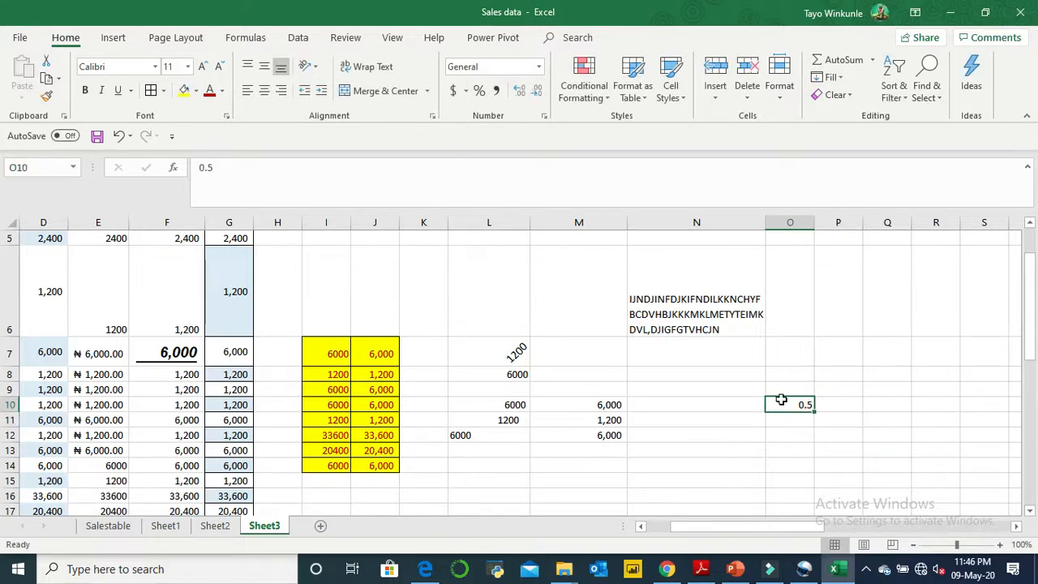
pyautogui.click(479, 91)
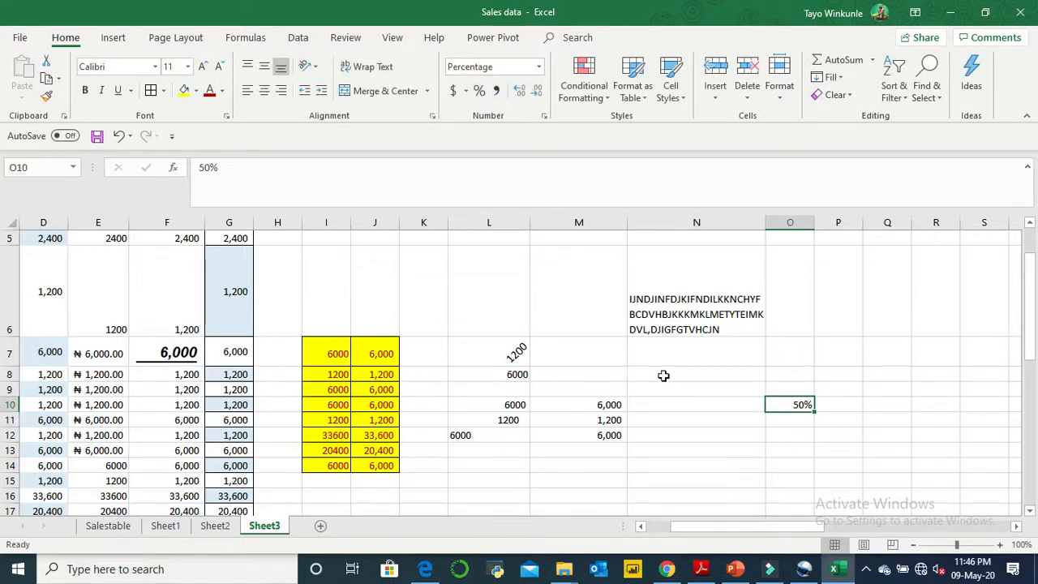
# - Enter 1 in cell O12 and apply the Percentage format to it
pyautogui.click(791, 438)
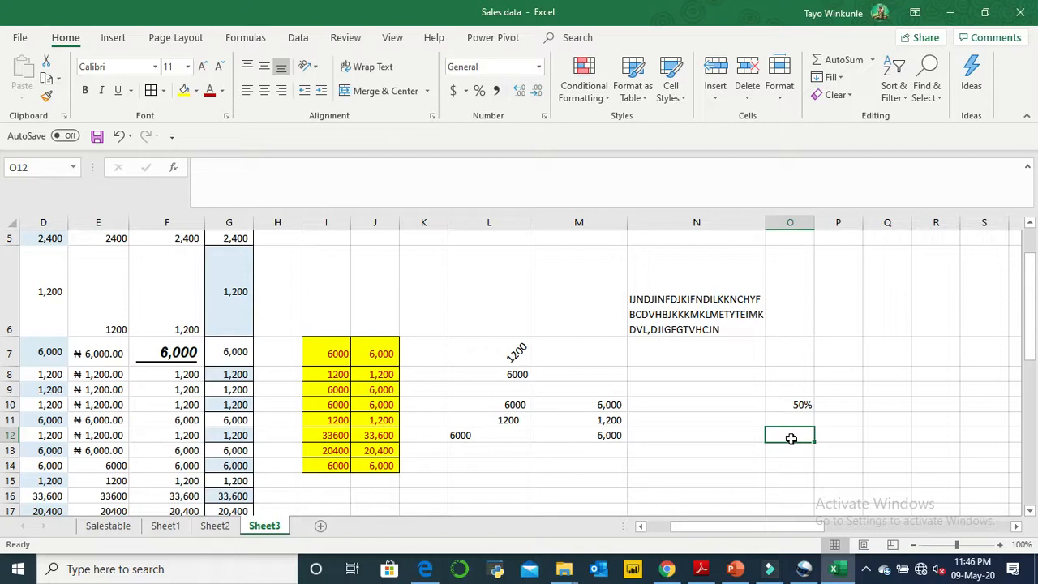
pyautogui.write('1')
pyautogui.click(795, 446)
pyautogui.click(801, 438)
pyautogui.click(479, 90)
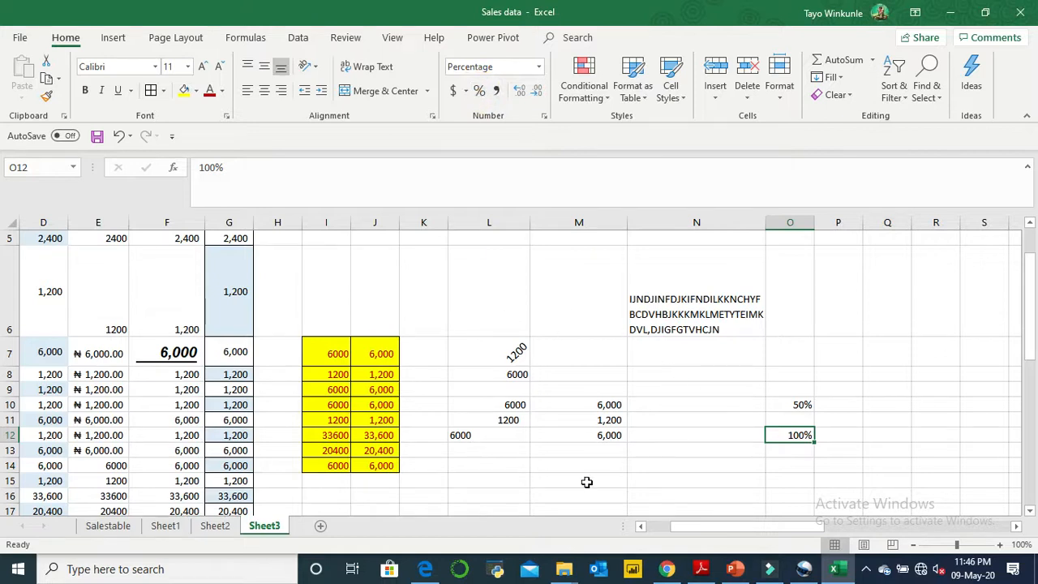
# - Apply the Percentage format to the 6000 in cell L12
pyautogui.click(490, 434)
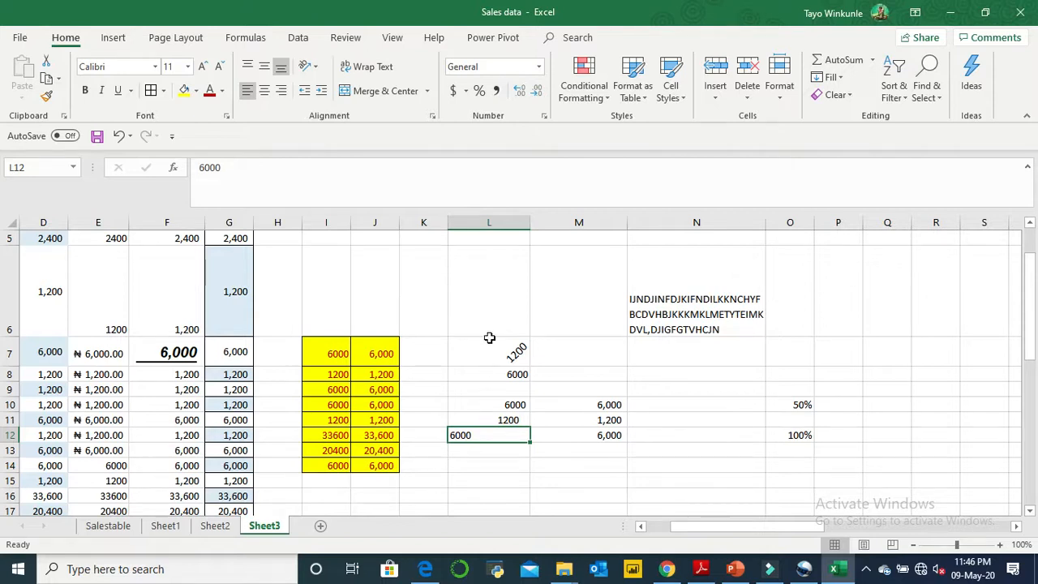
pyautogui.click(482, 93)
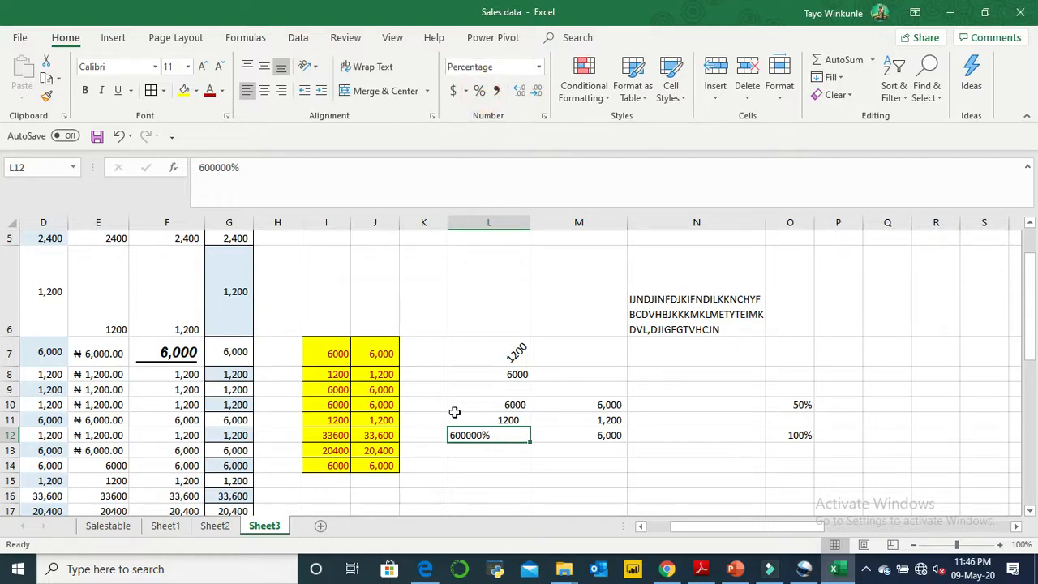
pyautogui.click(516, 408)
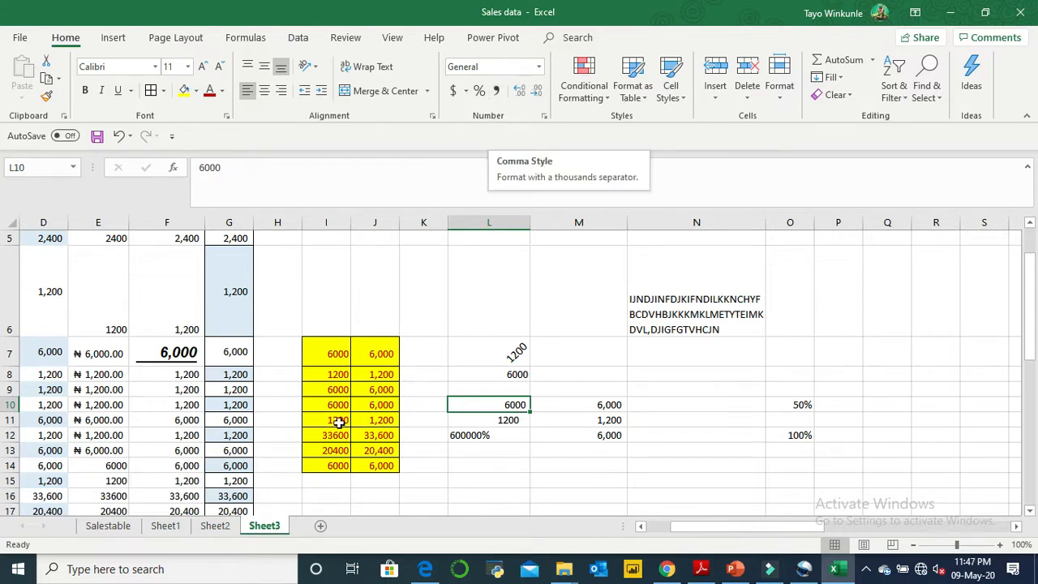
# - Apply the Comma Style to cell E16 so its number shows a thousands separator
pyautogui.click(114, 496)
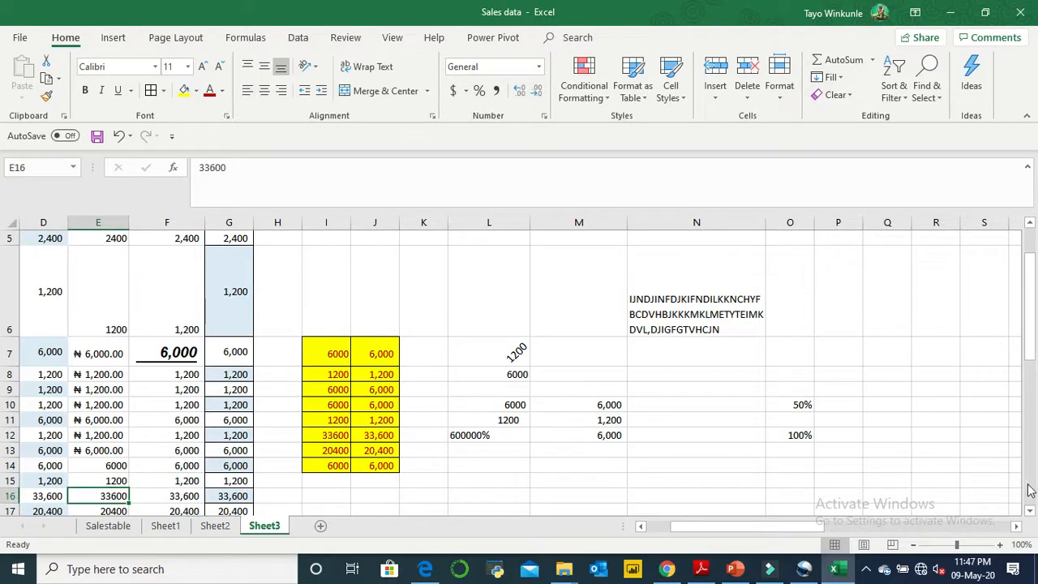
pyautogui.click(1032, 511)
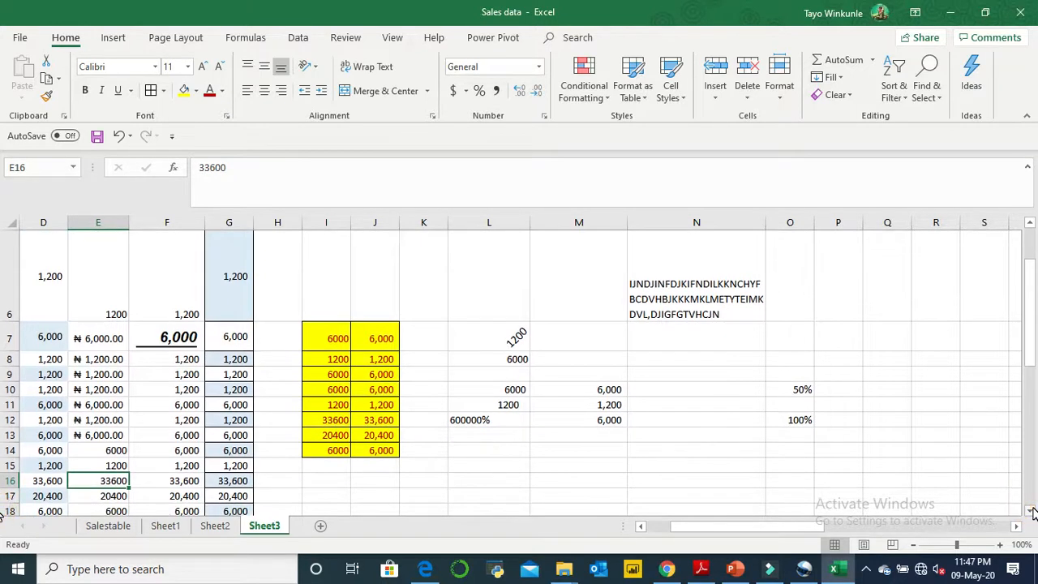
pyautogui.click(1031, 511)
pyautogui.click(1031, 511)
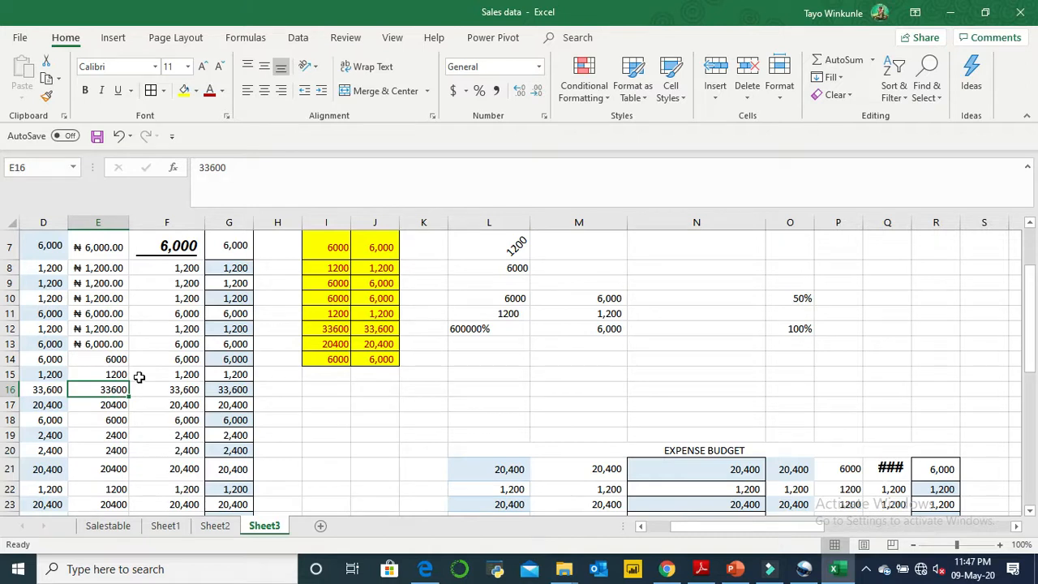
pyautogui.click(116, 390)
pyautogui.click(497, 91)
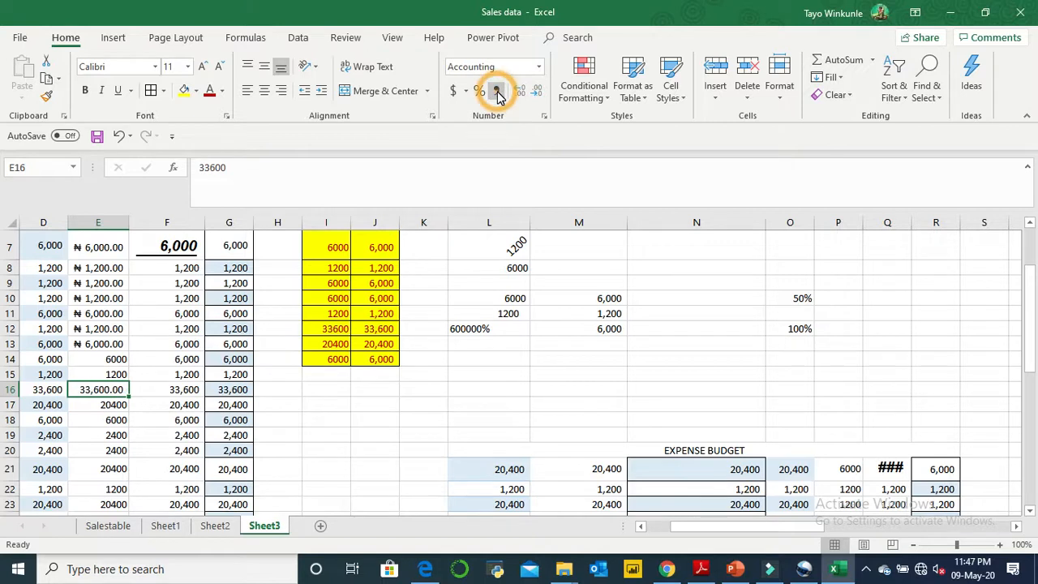
pyautogui.click(111, 408)
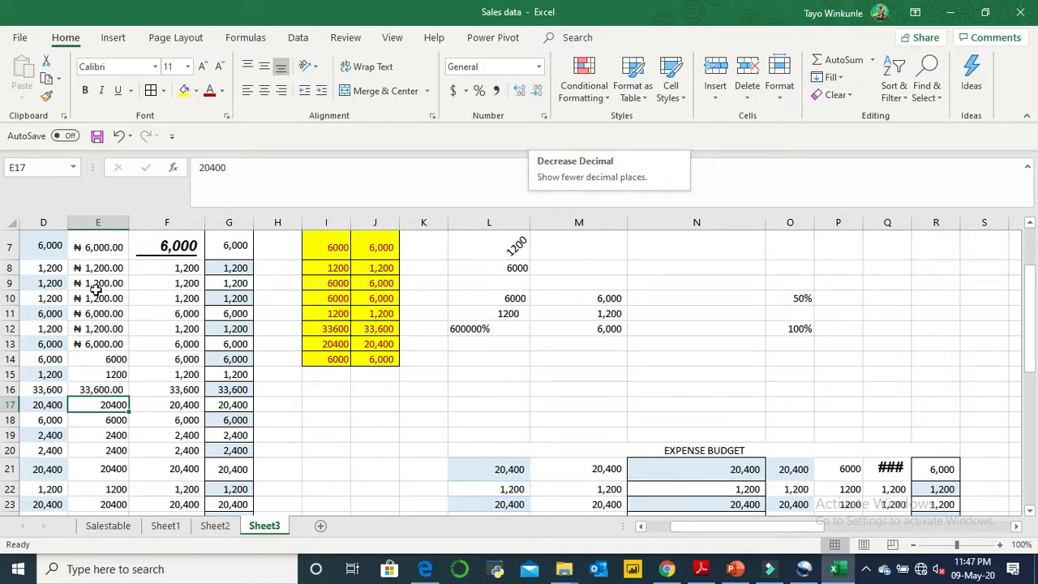
# - Increase the decimals of cell E16 to five places
pyautogui.click(96, 390)
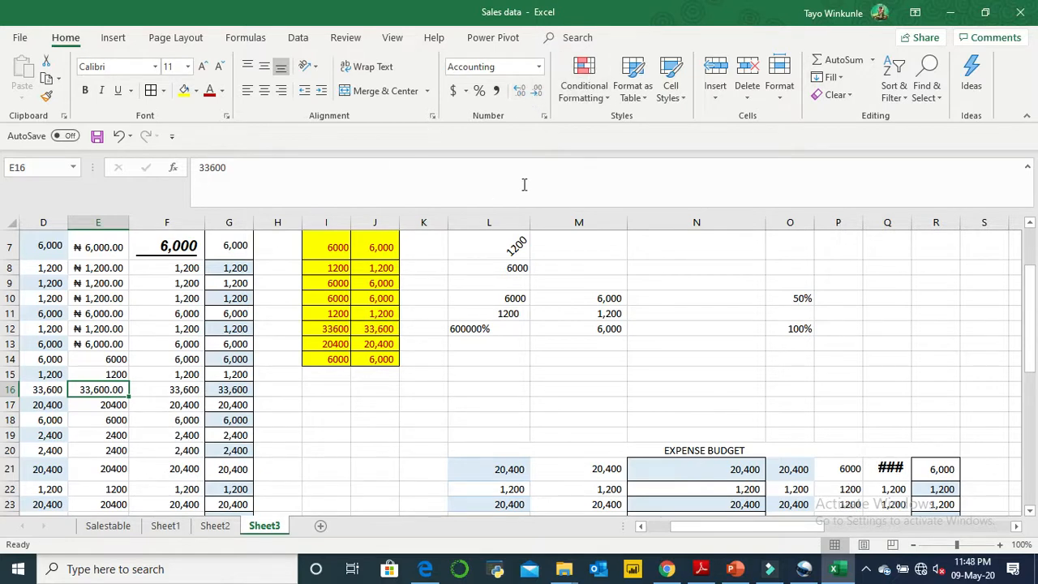
pyautogui.click(520, 93)
pyautogui.click(520, 92)
pyautogui.click(520, 93)
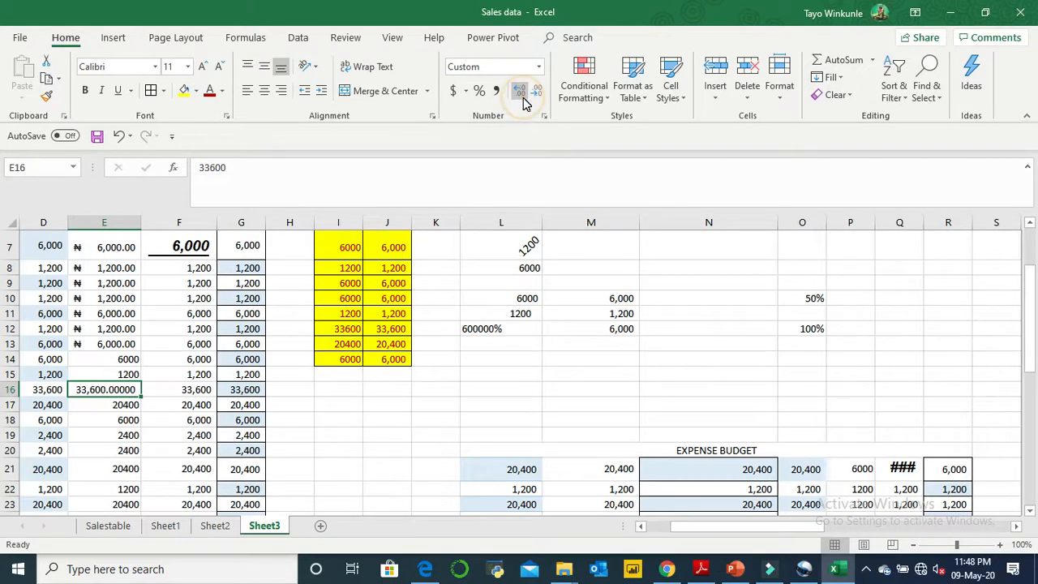
# - Decrease the decimals of cell E16 until it shows none
pyautogui.click(538, 92)
pyautogui.click(538, 92)
pyautogui.click(538, 92)
pyautogui.click(540, 91)
pyautogui.click(540, 91)
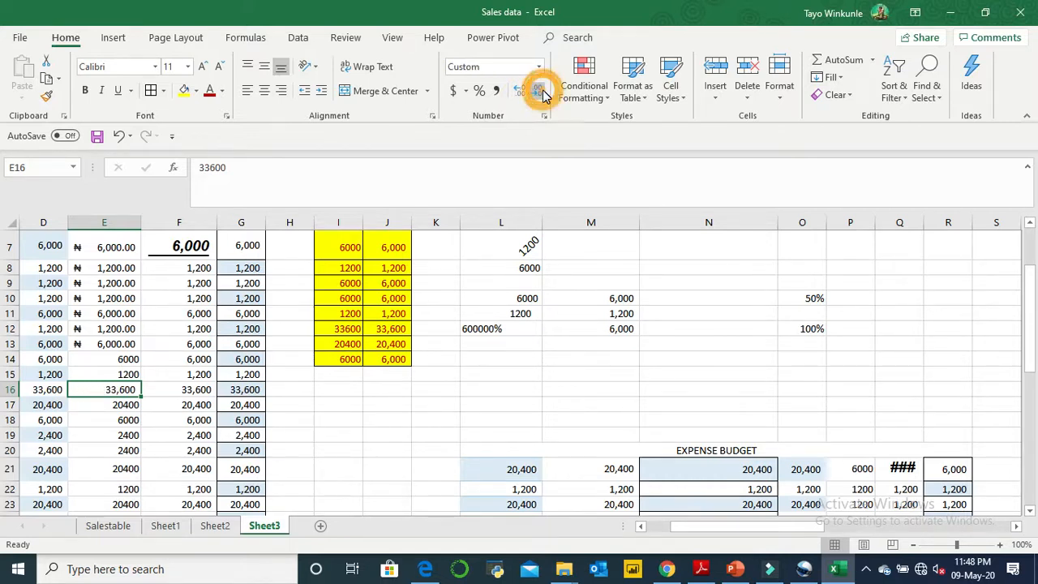
# - Look through the number formats available for the empty cell M18, from General to Text, without applying one
pyautogui.click(576, 418)
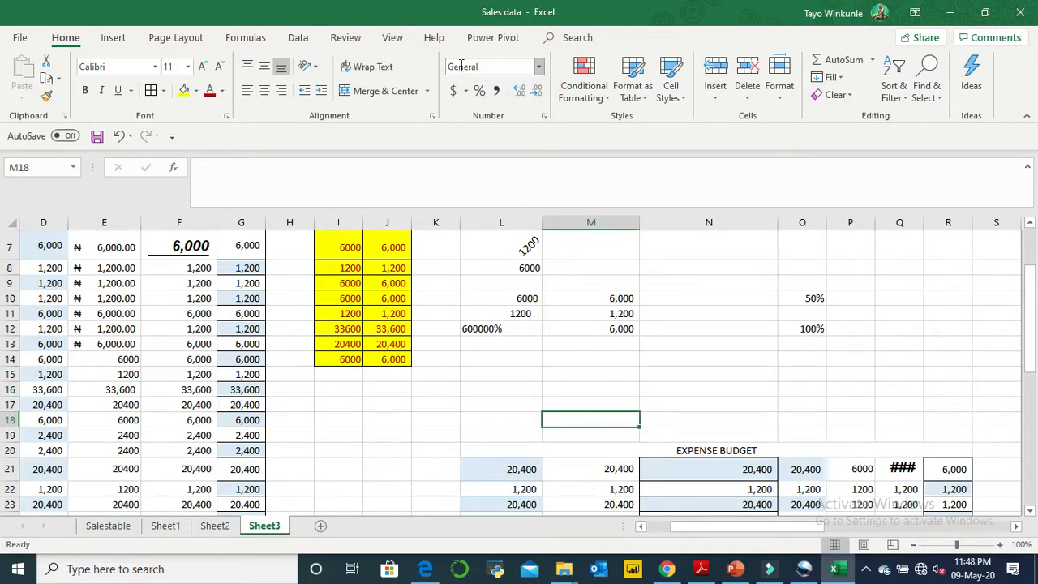
pyautogui.click(539, 69)
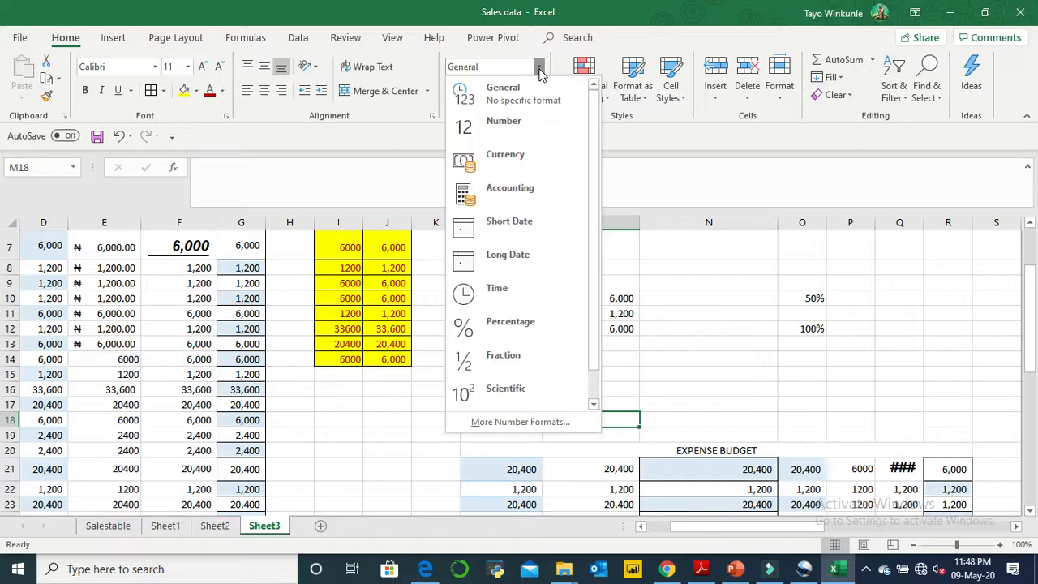
pyautogui.click(590, 389)
pyautogui.moveTo(591, 379)
pyautogui.mouseDown()
pyautogui.moveTo(596, 372)
pyautogui.moveTo(596, 386)
pyautogui.mouseUp()
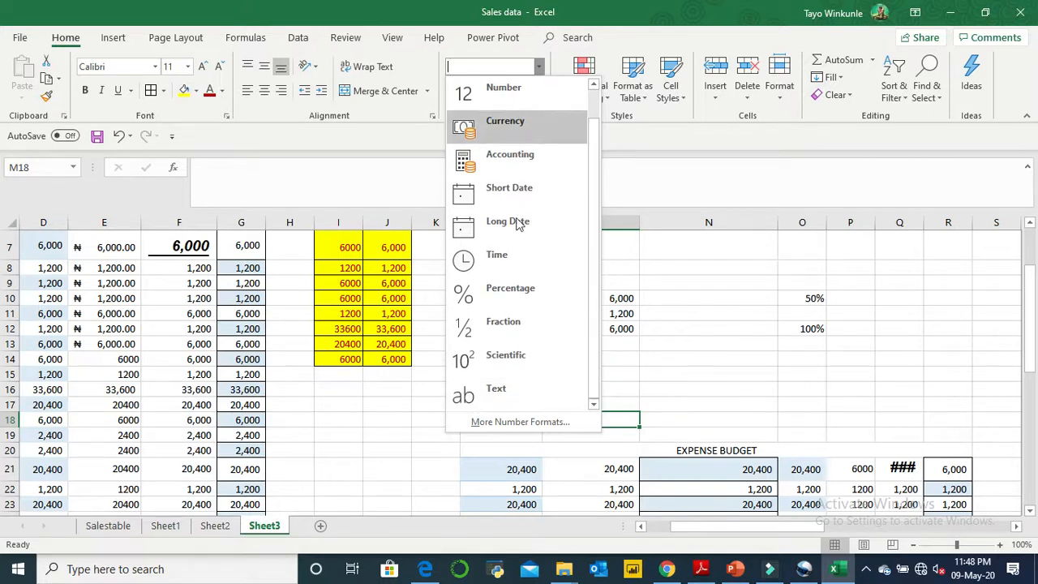
pyautogui.click(422, 449)
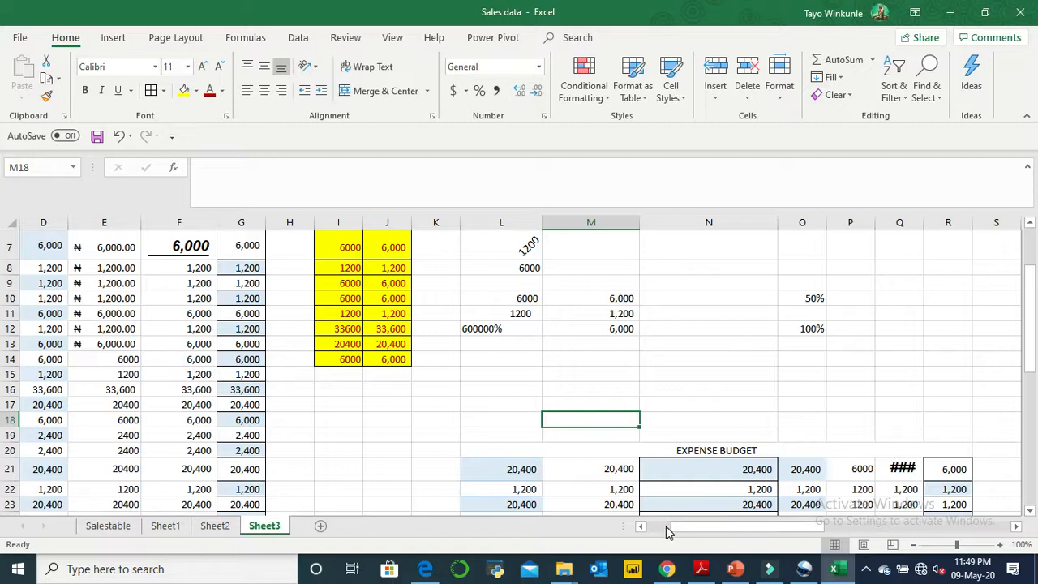
# - Leave Sheet3 and open the Salestable worksheet, passing through Sheet1
pyautogui.moveTo(668, 533); pyautogui.dragTo(666, 532)
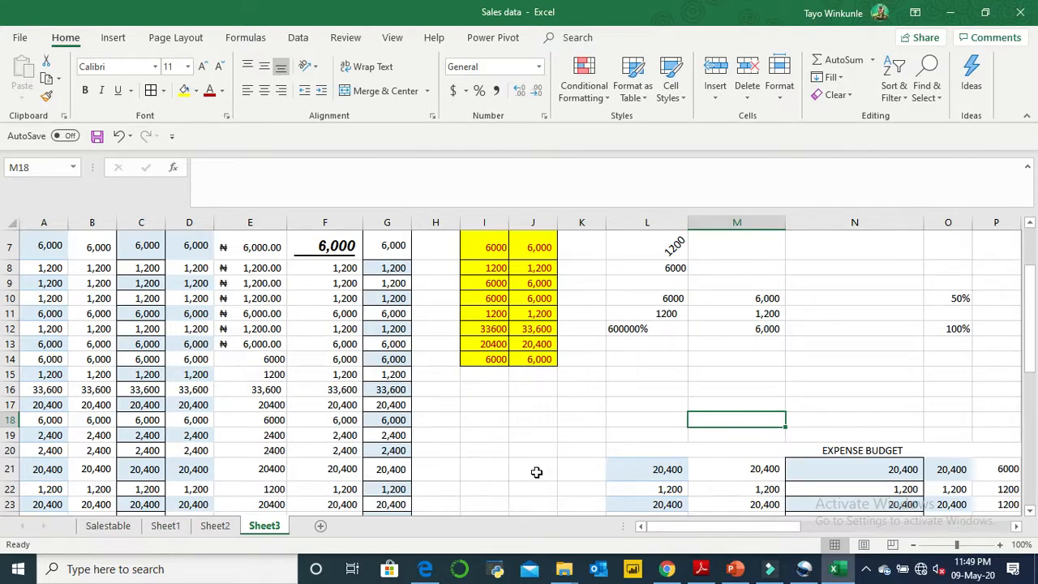
pyautogui.click(165, 526)
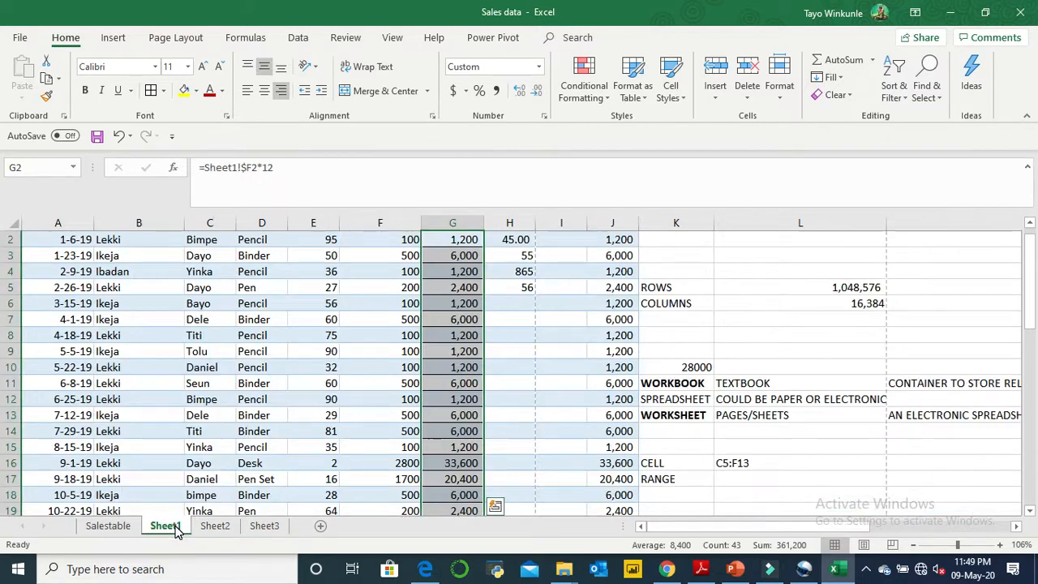
pyautogui.click(125, 534)
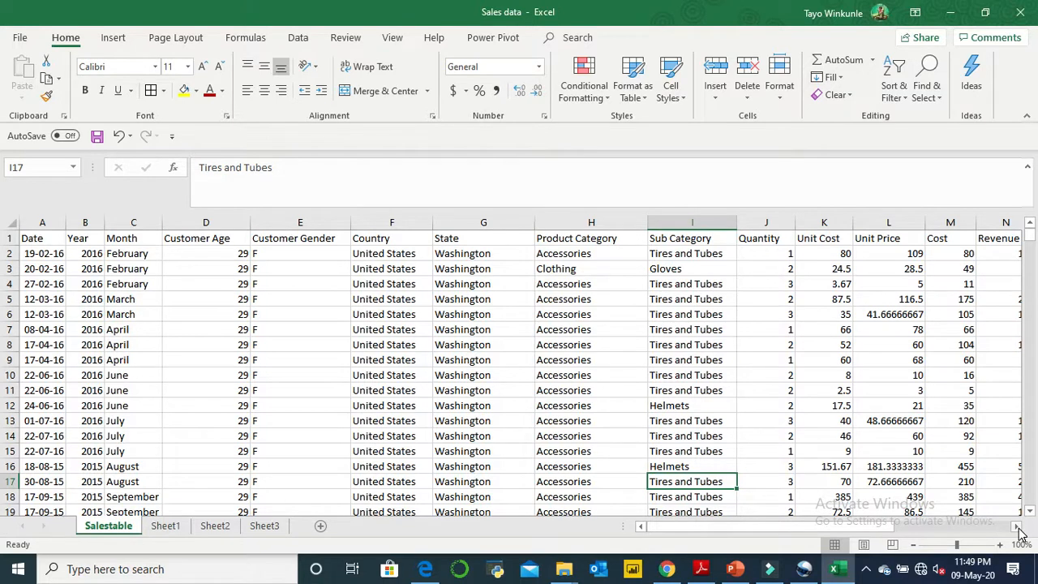
# - Copy the Units, Unit Cost and Total values in E2:G15 of Sheet1
pyautogui.hscroll(6, 1018, 526)
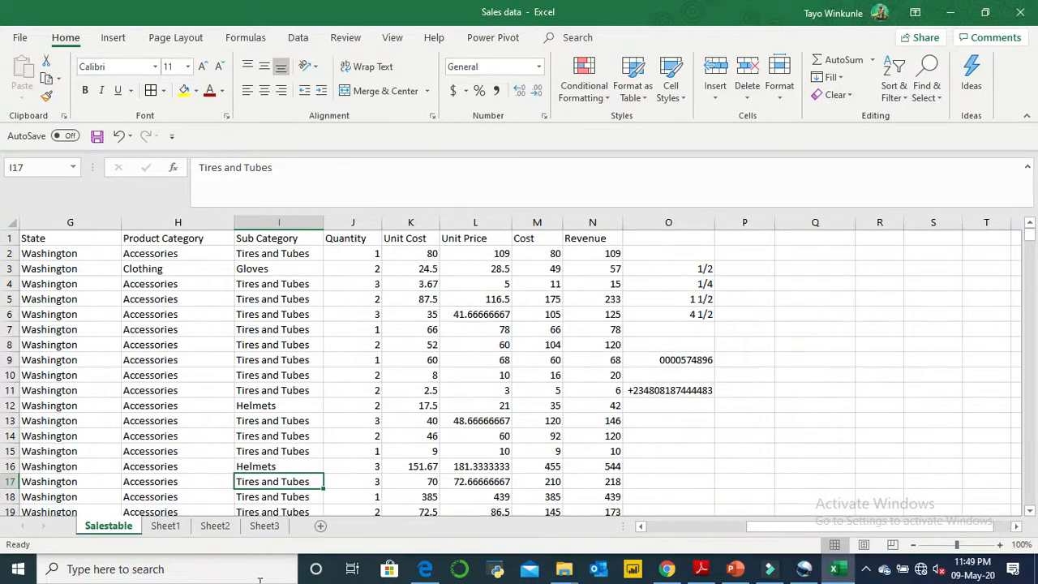
pyautogui.click(162, 526)
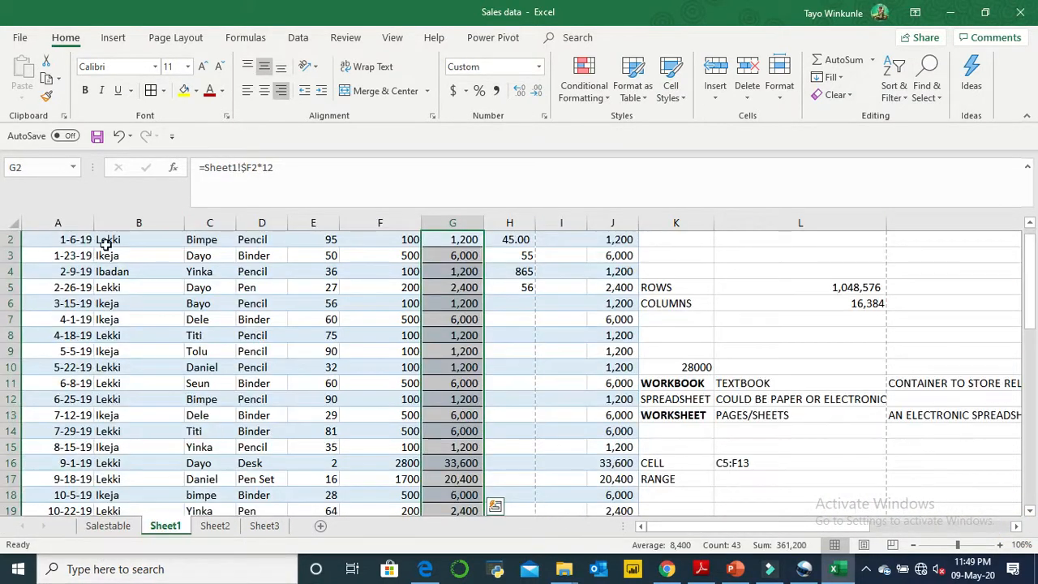
pyautogui.click(401, 271)
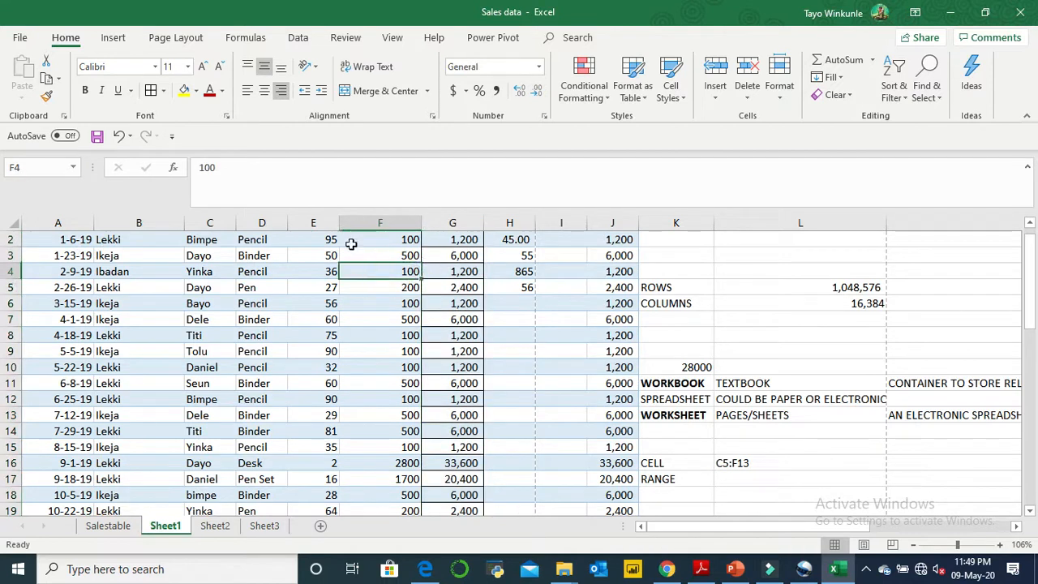
pyautogui.click(1029, 226)
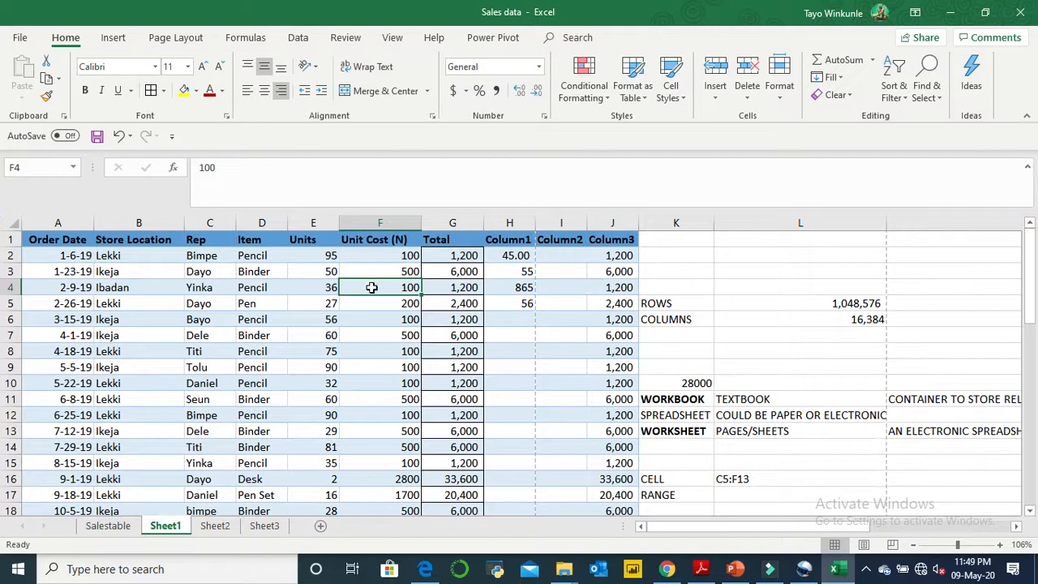
pyautogui.moveTo(328, 257); pyautogui.dragTo(431, 333)
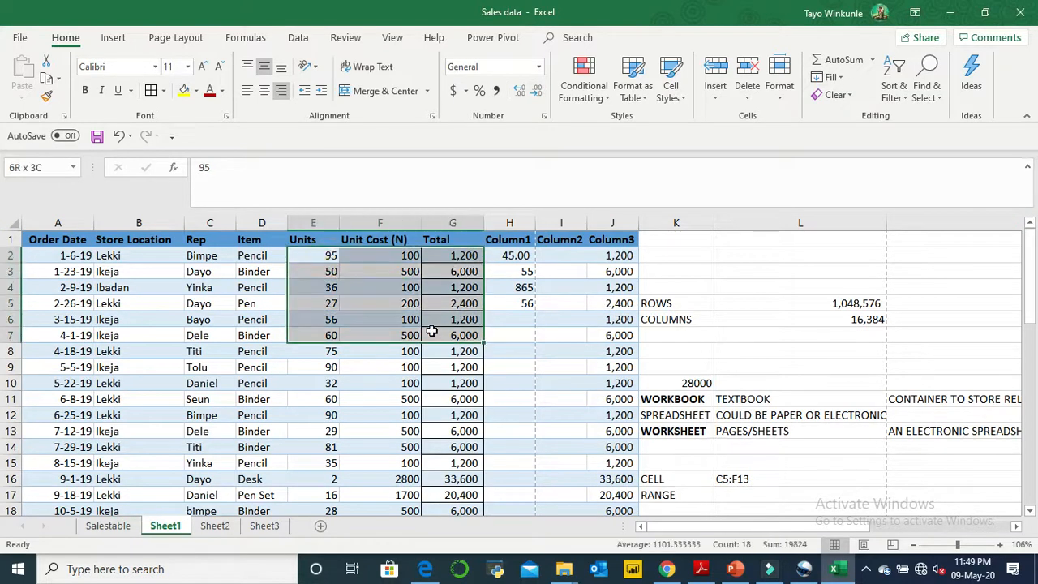
pyautogui.keyDown('shift'); pyautogui.click(441, 396); pyautogui.keyUp('shift')
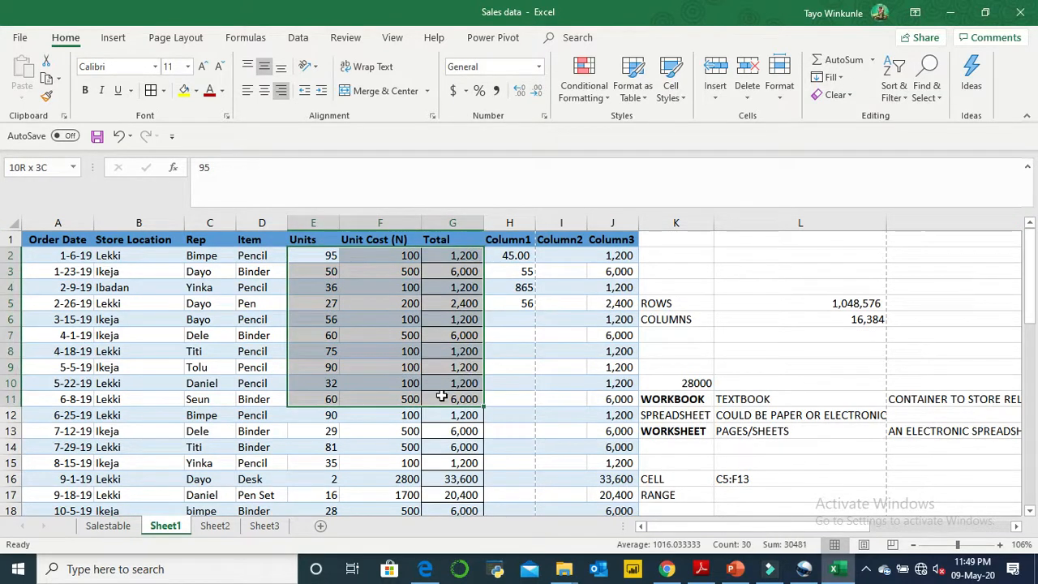
pyautogui.moveTo(441, 396); pyautogui.dragTo(455, 460)
pyautogui.hotkey('ctrl', 'c')
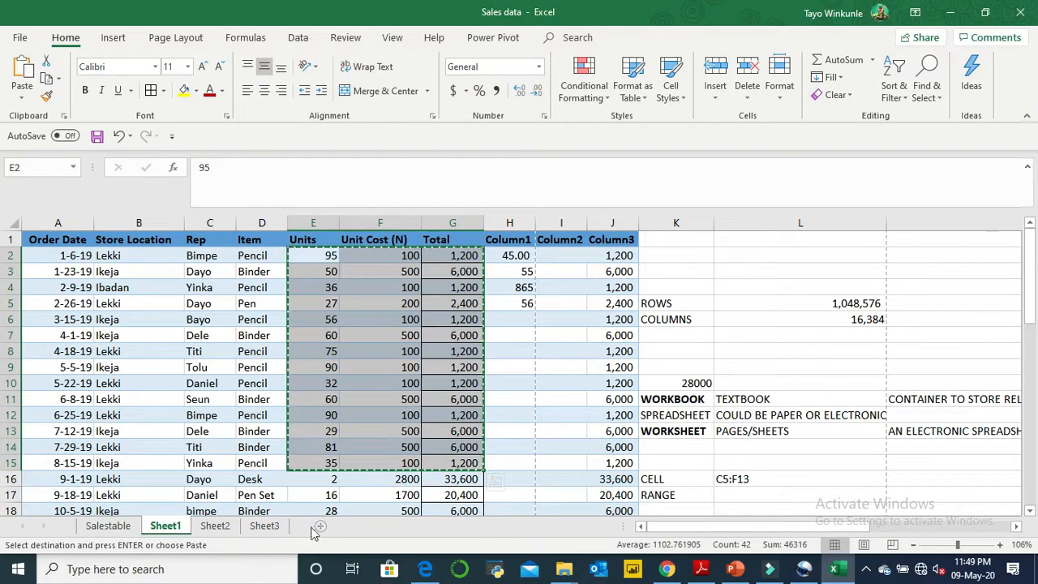
# - Paste the copied range into the empty area of Sheet3, starting at cell F50
pyautogui.click(266, 526)
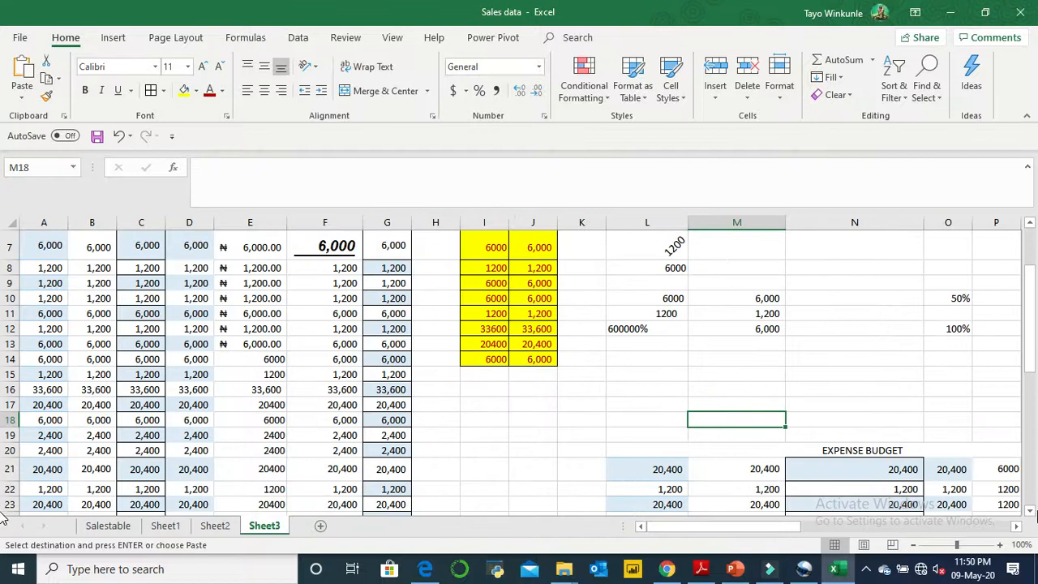
pyautogui.scroll(-12, 4, 493)
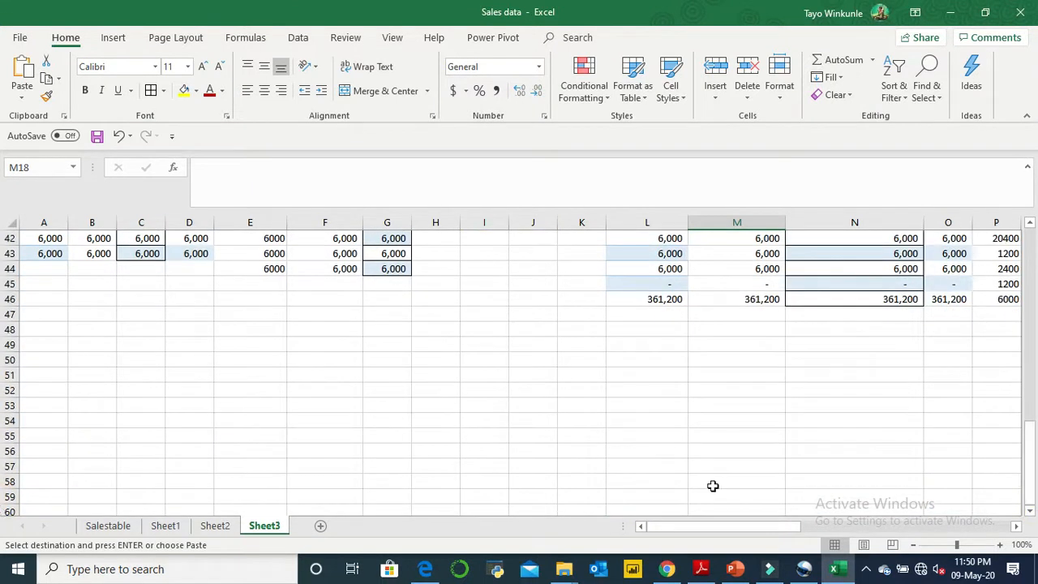
pyautogui.click(348, 358)
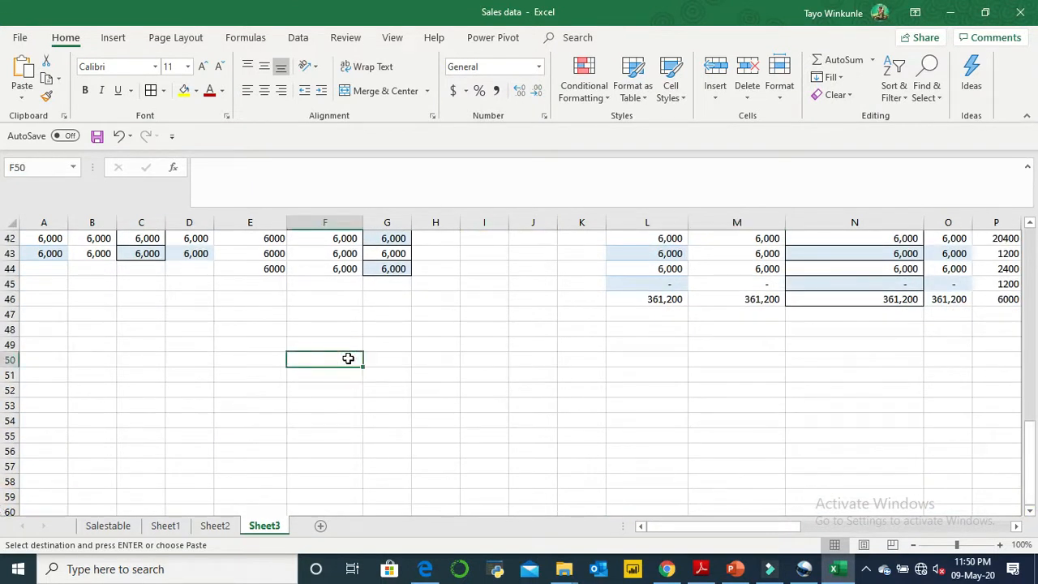
pyautogui.hotkey('ctrl', 'v')
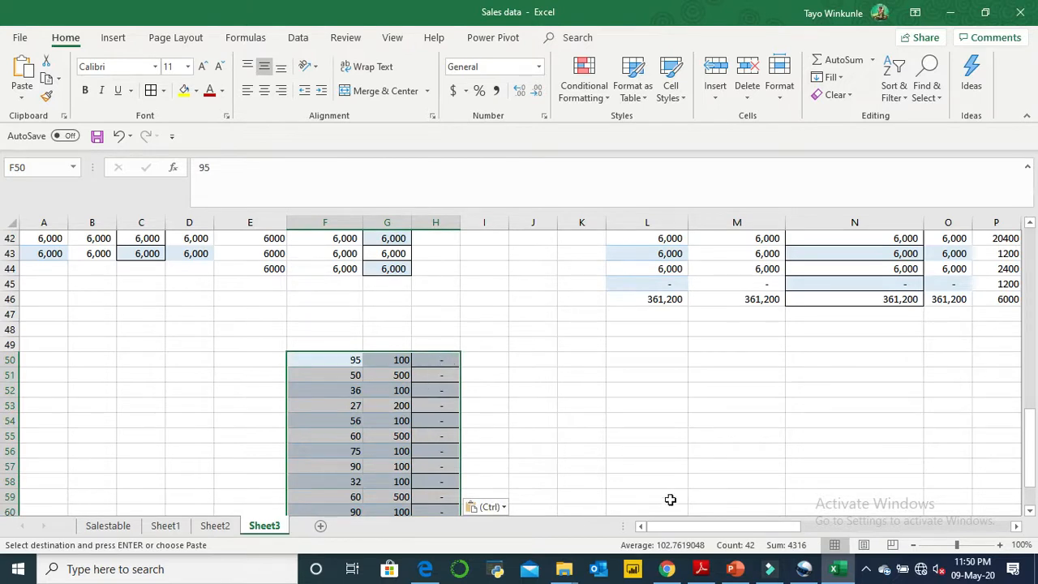
# - Paste the copied range over F50:H63 again with the Keep Source Formatting option
pyautogui.click(1031, 511)
pyautogui.click(1031, 511)
pyautogui.click(1030, 511)
pyautogui.click(1031, 511)
pyautogui.click(1031, 511)
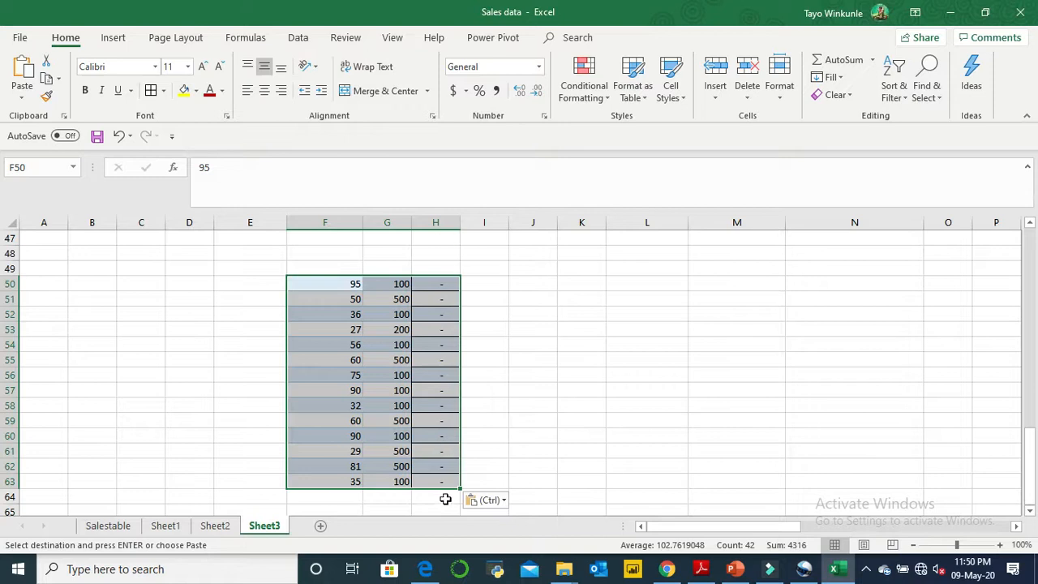
pyautogui.click(18, 95)
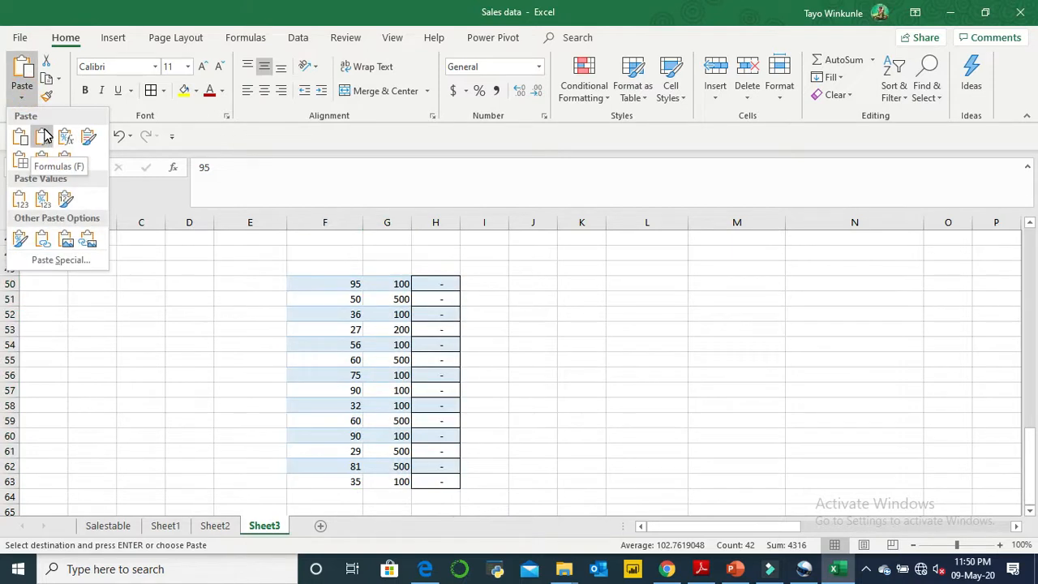
pyautogui.click(89, 139)
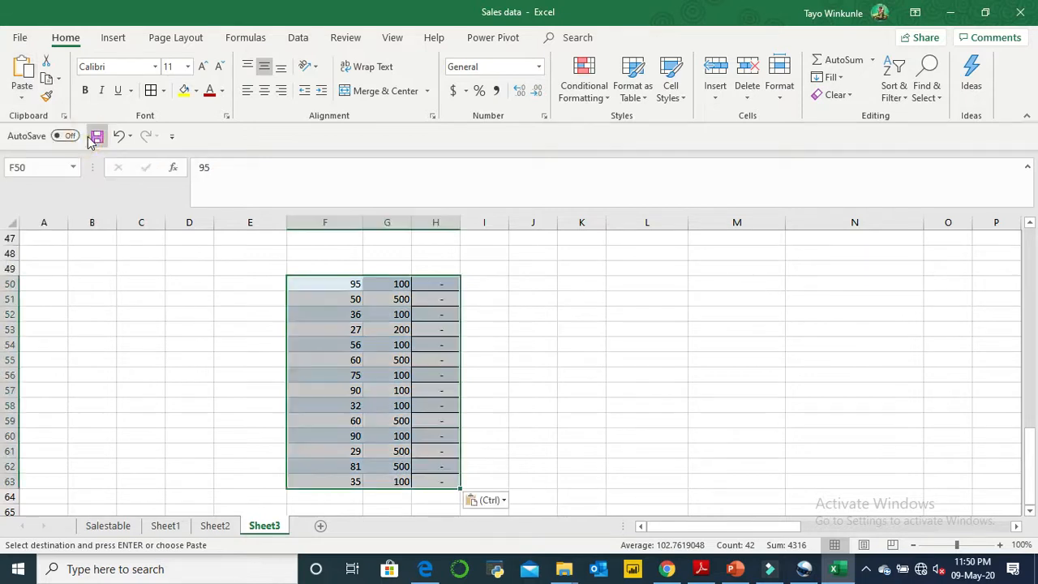
# - Paste the copied range over F50:H63 as Values & Number Formatting and check the resulting cells in column H
pyautogui.click(22, 96)
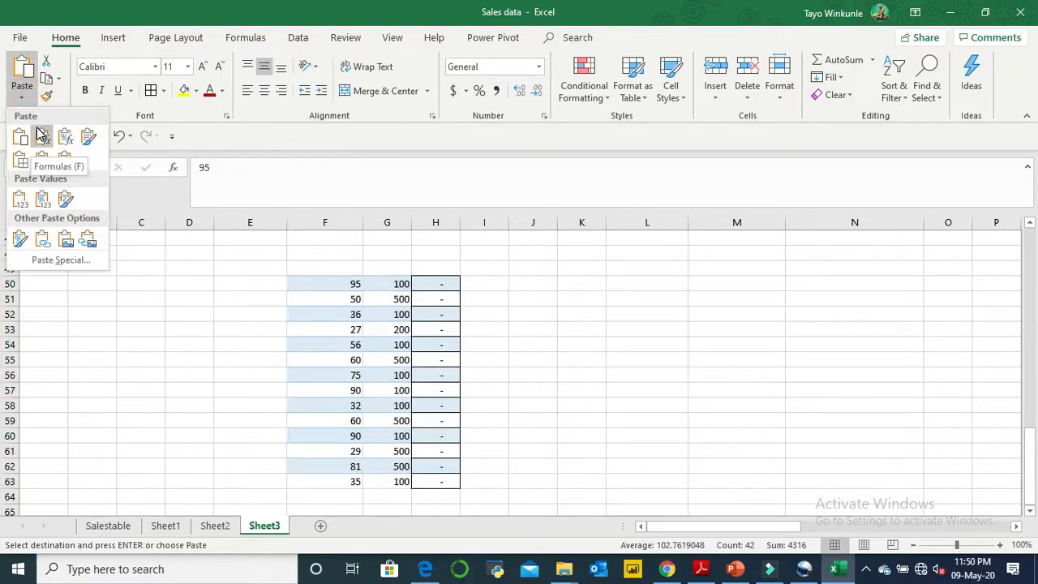
pyautogui.click(51, 201)
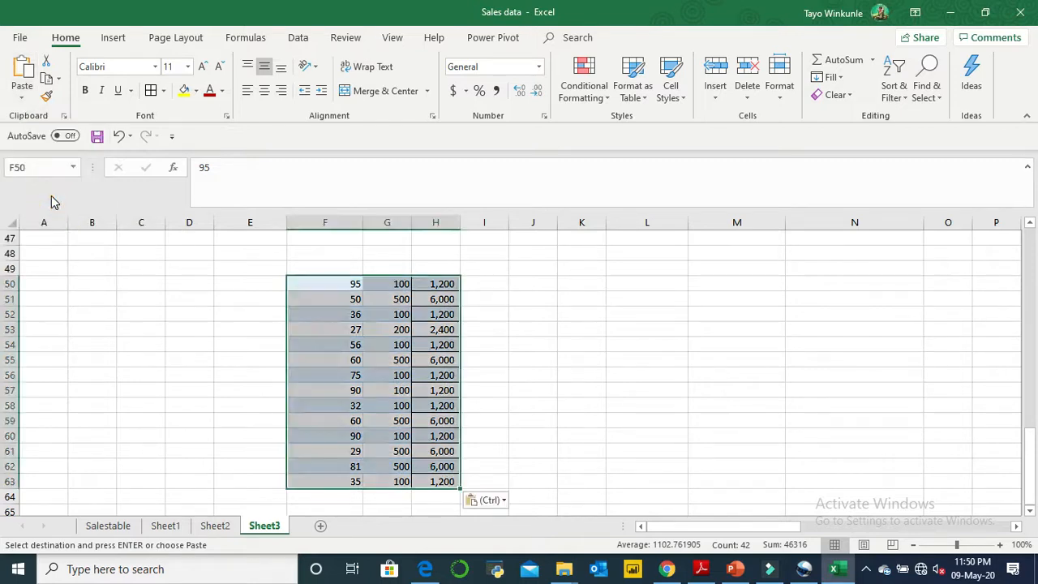
pyautogui.click(446, 298)
pyautogui.click(443, 360)
pyautogui.click(443, 420)
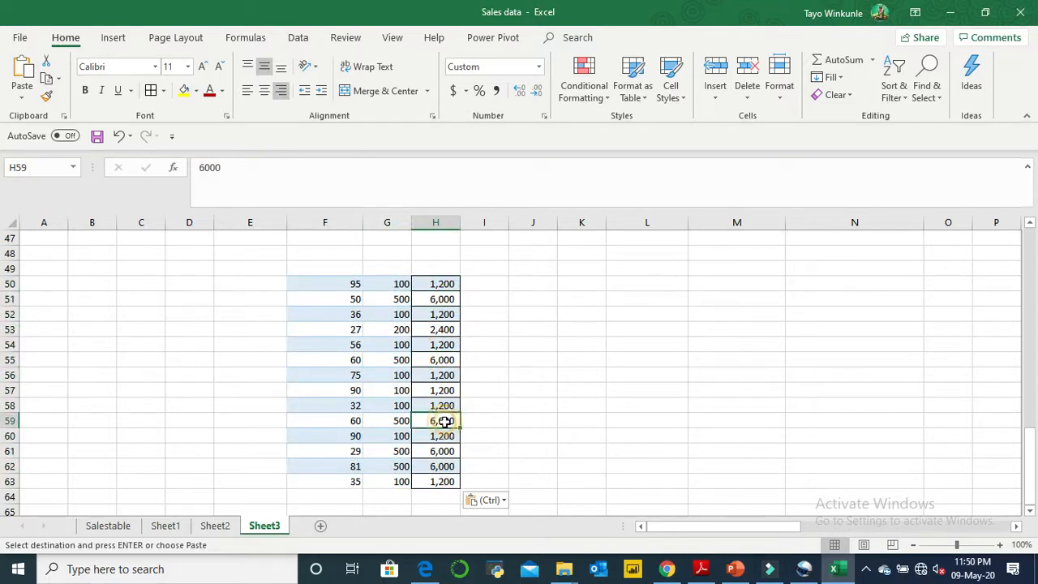
pyautogui.click(447, 464)
pyautogui.click(442, 423)
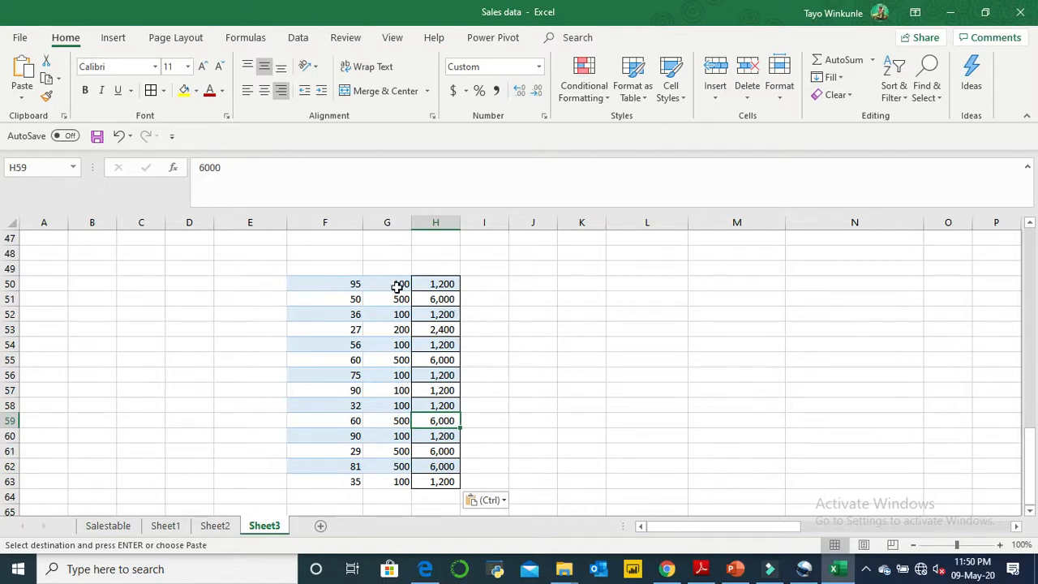
# - Apply all borders and a thick outside border to the range F50:H63
pyautogui.click(324, 289)
pyautogui.hotkey('ctrl', 'Down')
pyautogui.click(321, 292)
pyautogui.moveTo(323, 283); pyautogui.dragTo(430, 481)
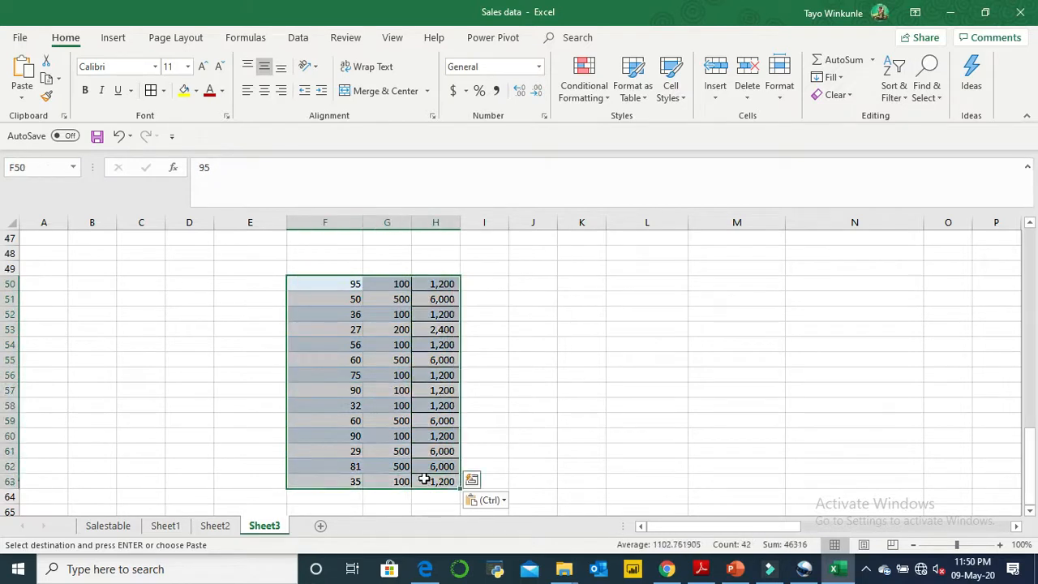
pyautogui.click(152, 91)
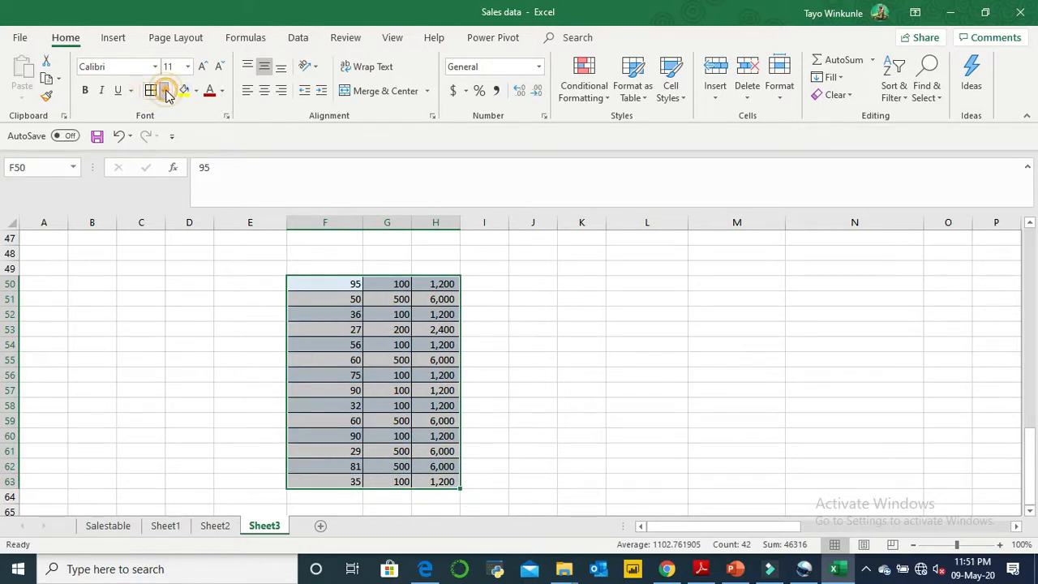
pyautogui.click(166, 92)
pyautogui.click(192, 257)
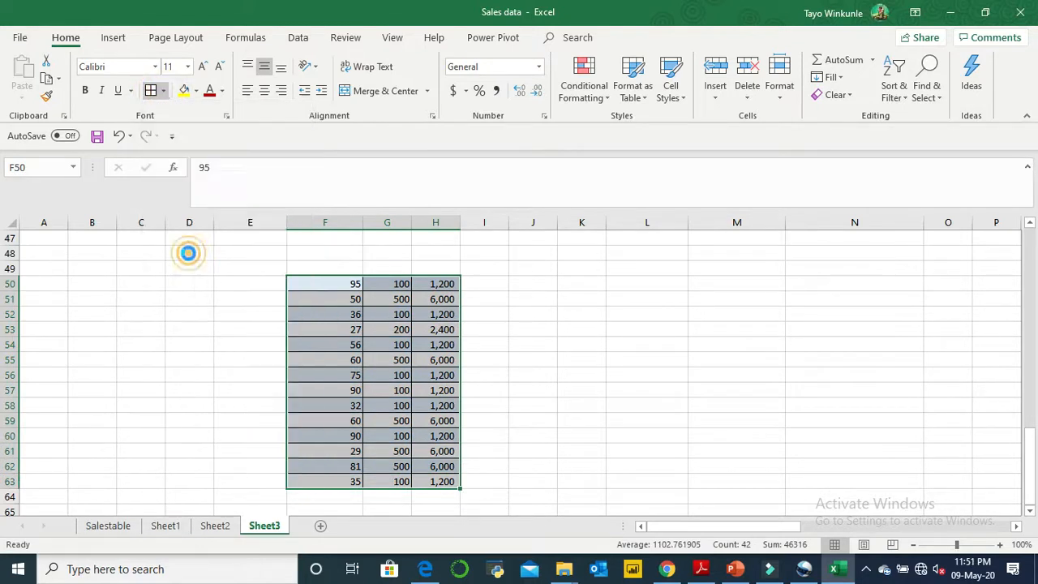
pyautogui.click(539, 343)
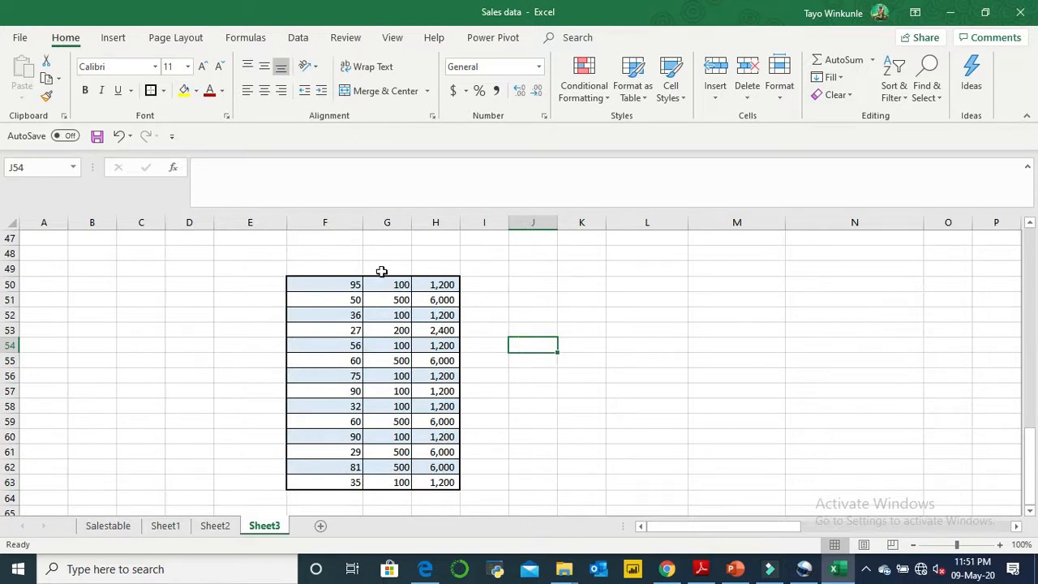
# - Look through the conditional formatting categories available for cell F50 without applying one
pyautogui.click(345, 299)
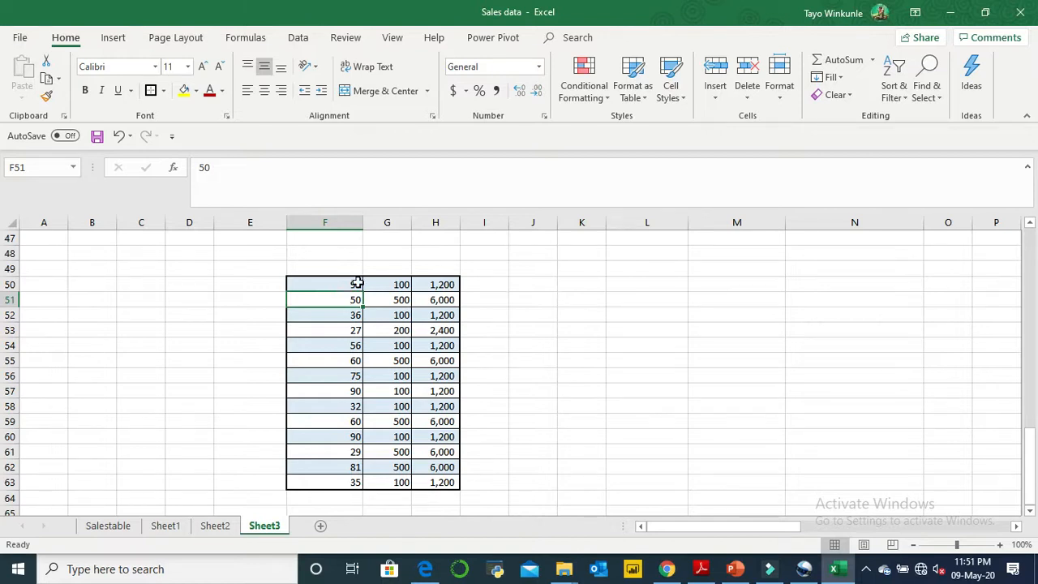
pyautogui.click(357, 283)
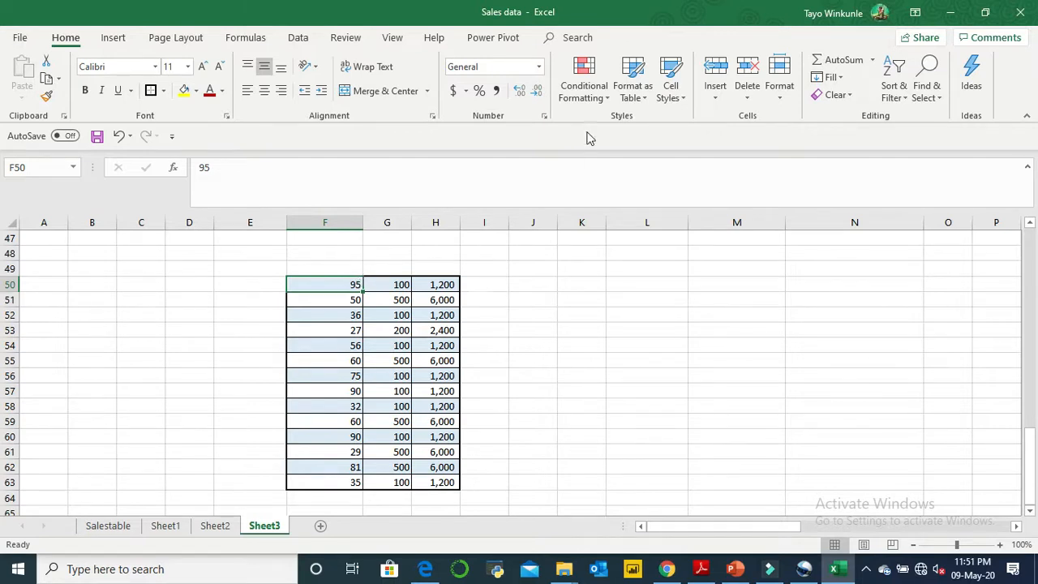
pyautogui.click(607, 97)
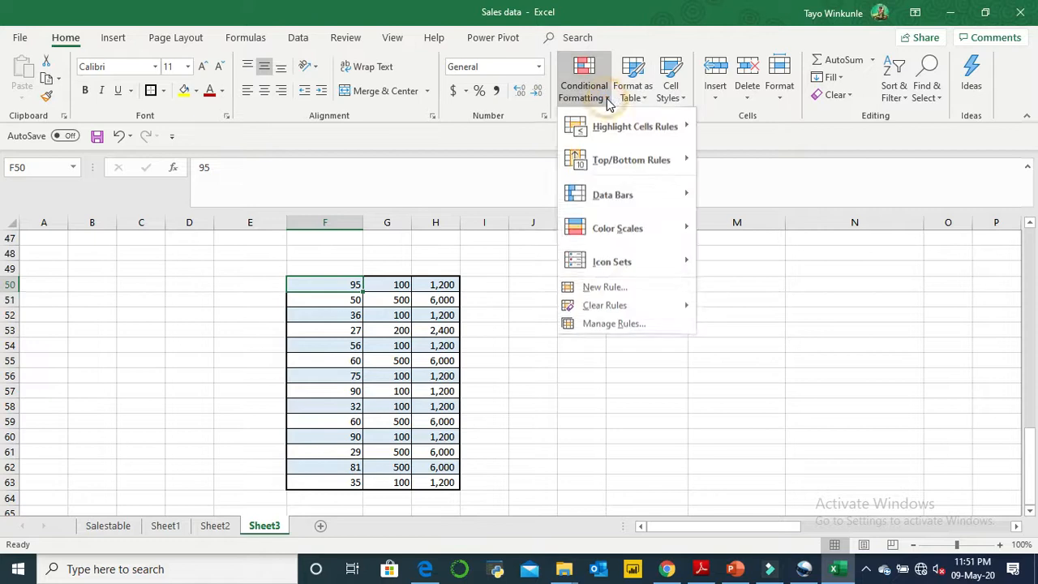
pyautogui.moveTo(612, 121)
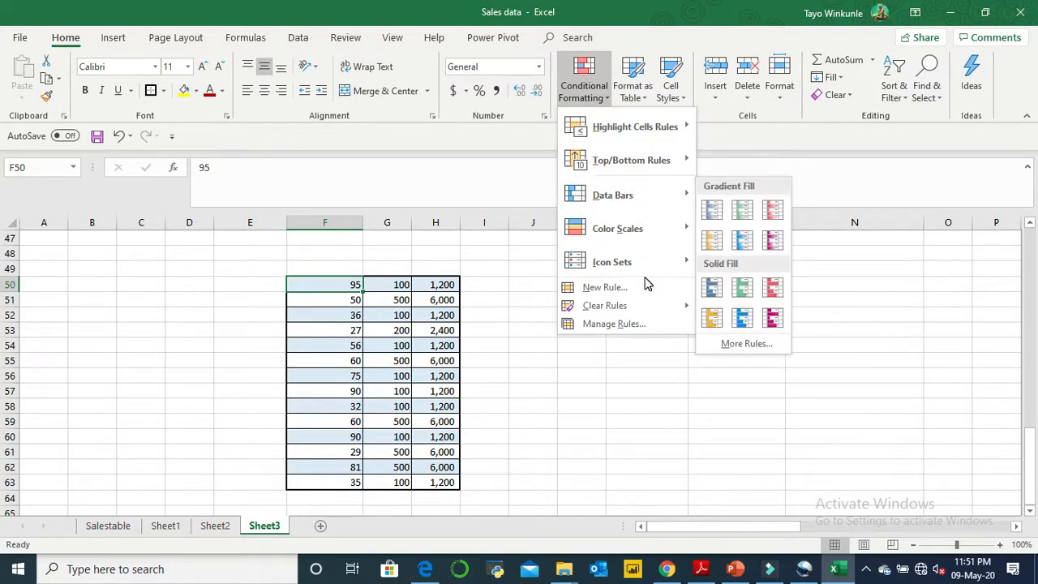
pyautogui.click(349, 284)
# - Highlight the values greater than 50 in F50:F63 using Green Fill with Dark Green Text
pyautogui.moveTo(349, 284); pyautogui.dragTo(358, 483)
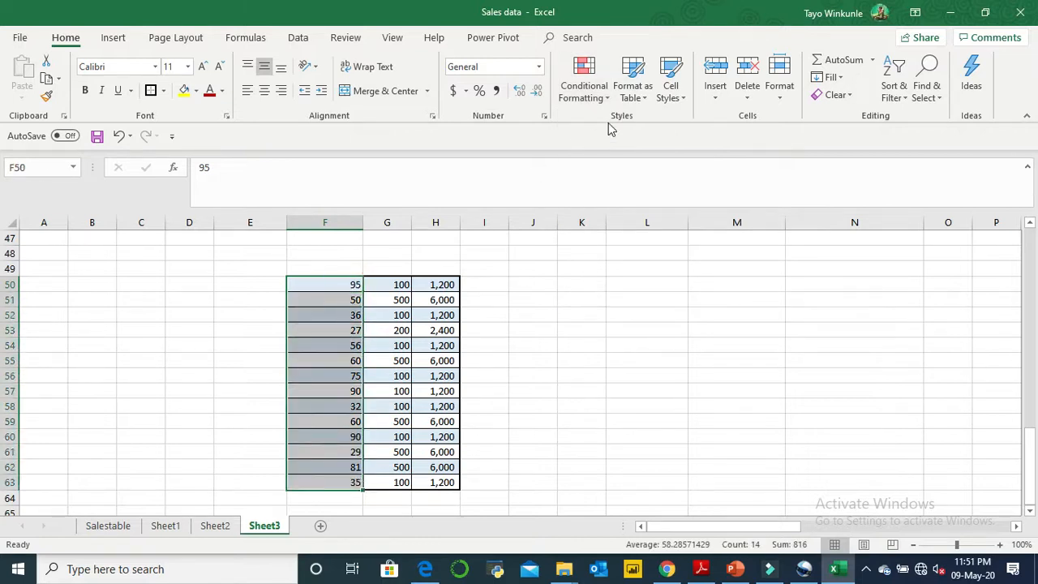
pyautogui.click(608, 101)
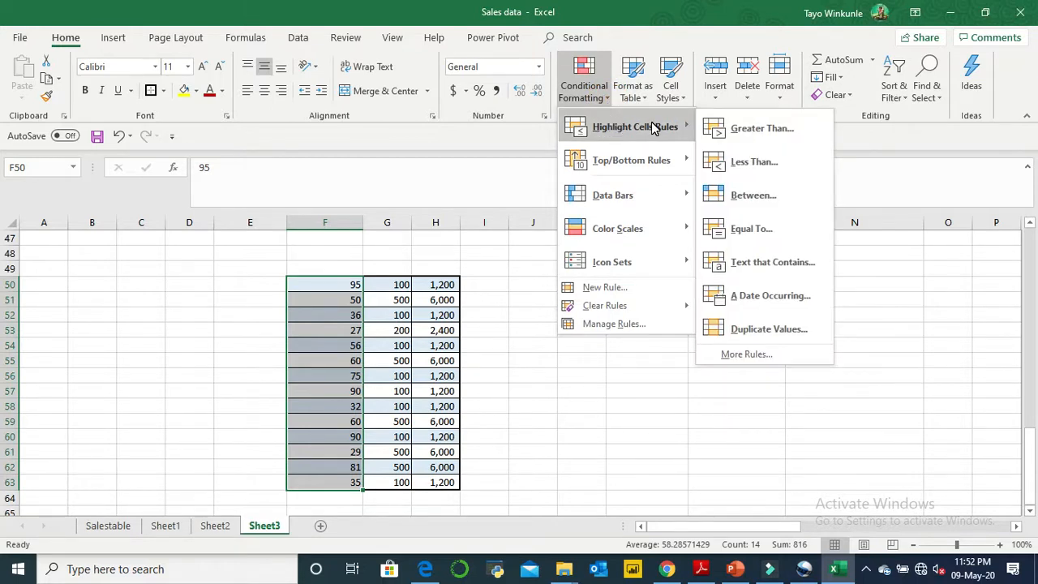
pyautogui.click(718, 130)
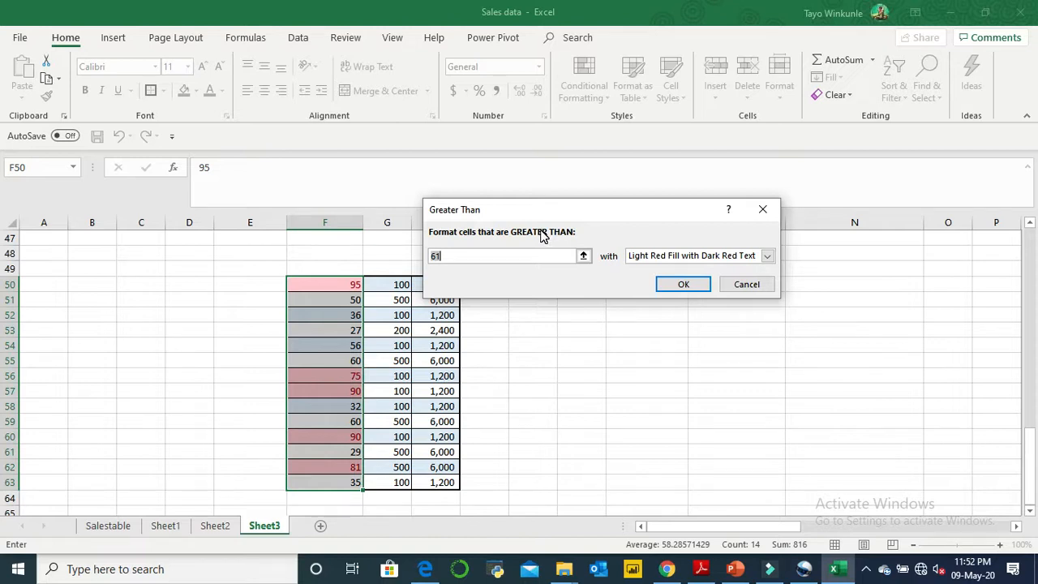
pyautogui.press('BackSpace')
pyautogui.press('BackSpace')
pyautogui.write('50')
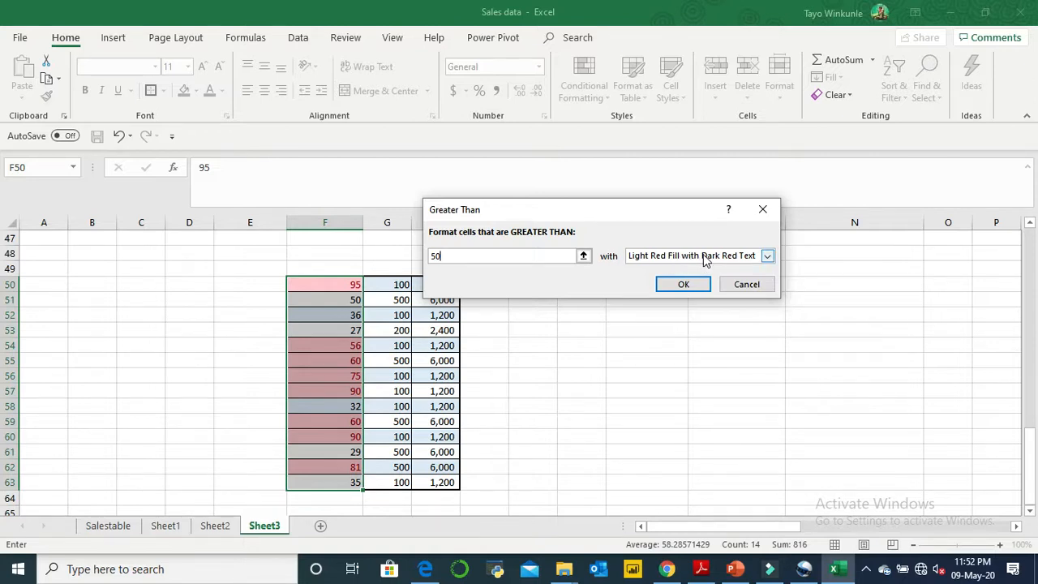
pyautogui.click(767, 256)
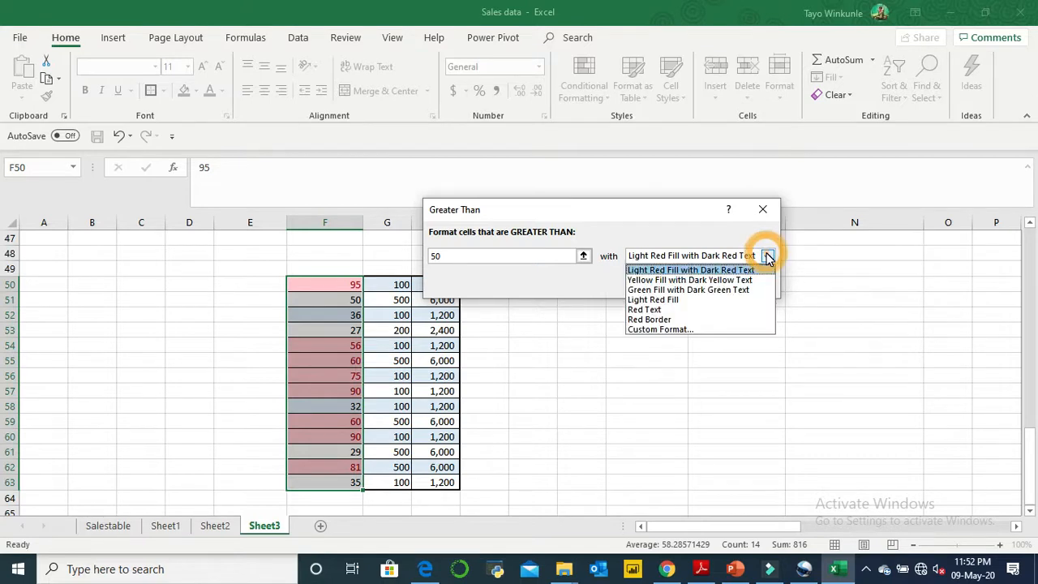
pyautogui.click(755, 291)
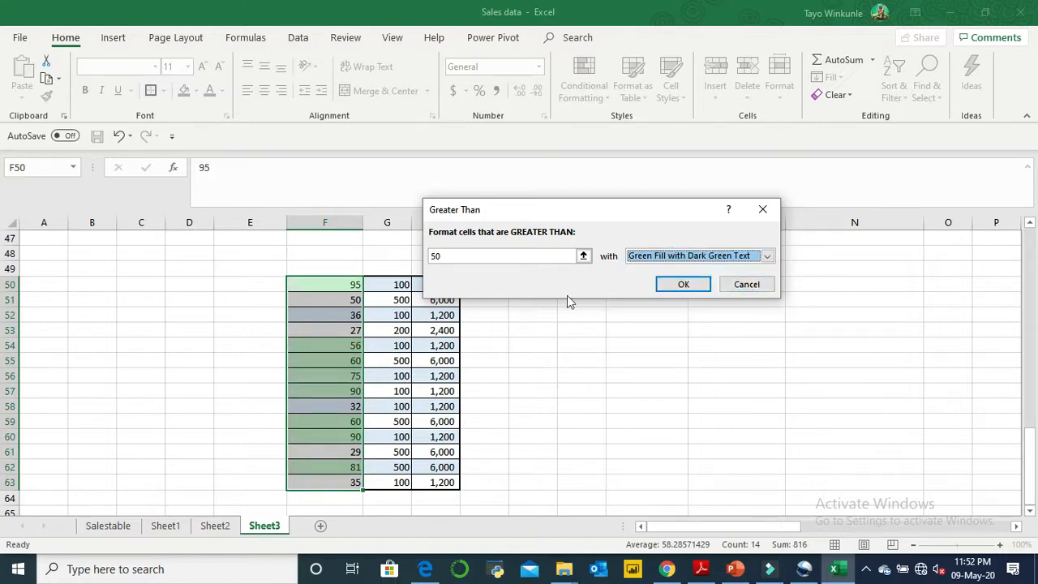
pyautogui.click(673, 284)
pyautogui.click(516, 390)
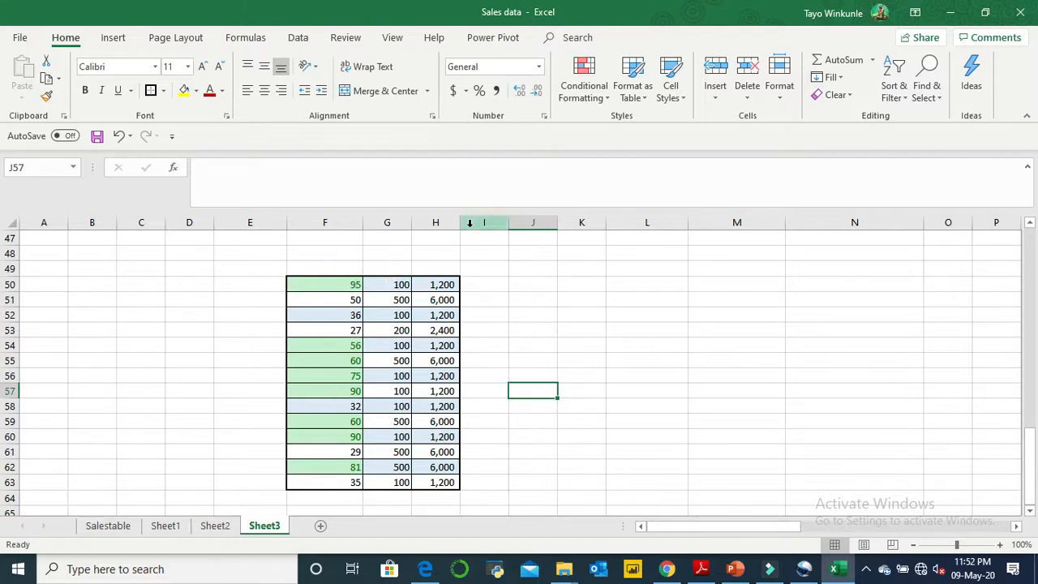
# - Highlight the duplicate values in F50:F63 using Yellow Fill with Dark Yellow Text
pyautogui.moveTo(353, 282); pyautogui.dragTo(362, 482)
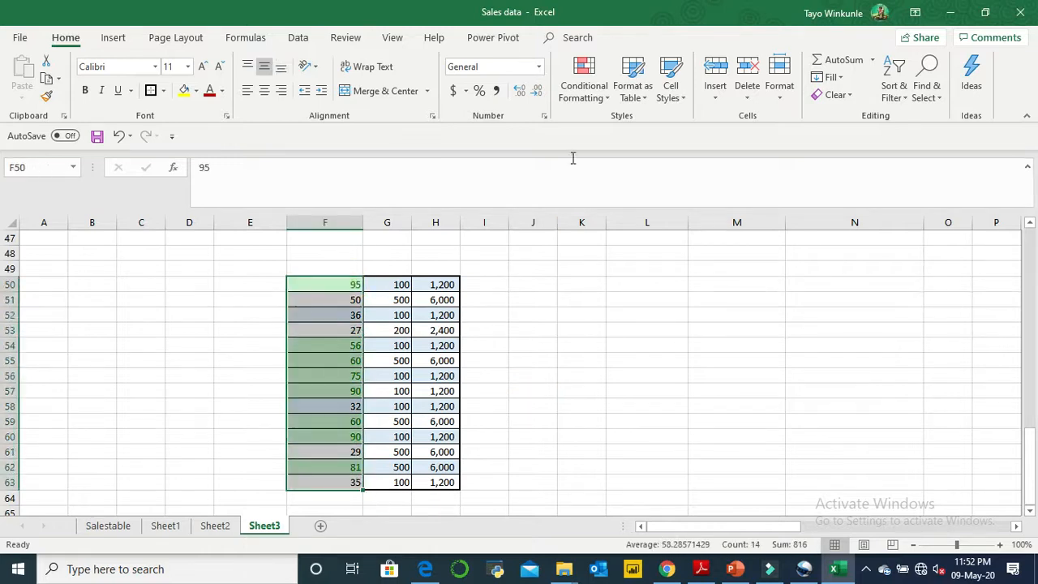
pyautogui.click(608, 102)
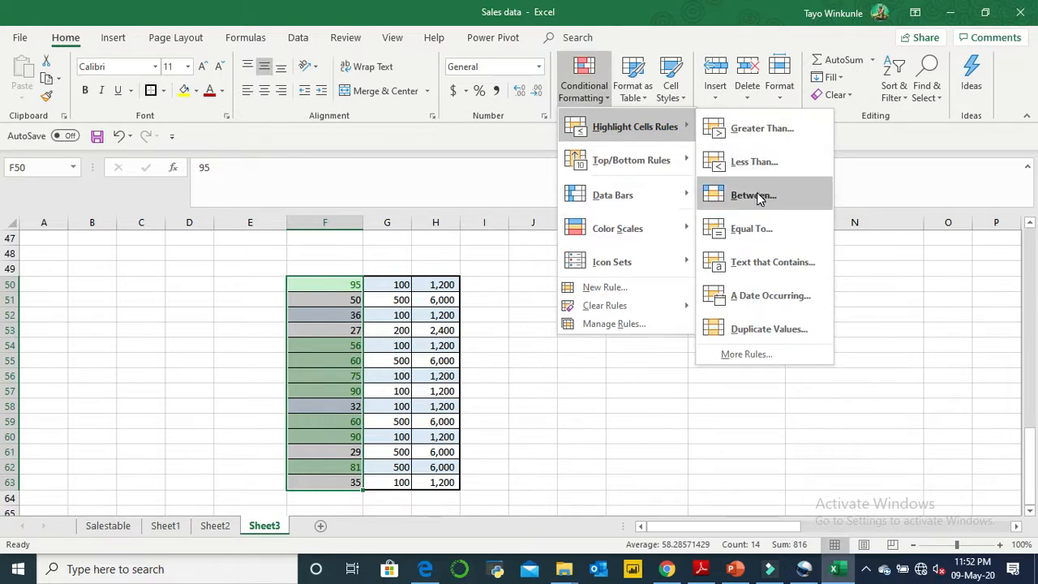
pyautogui.click(768, 334)
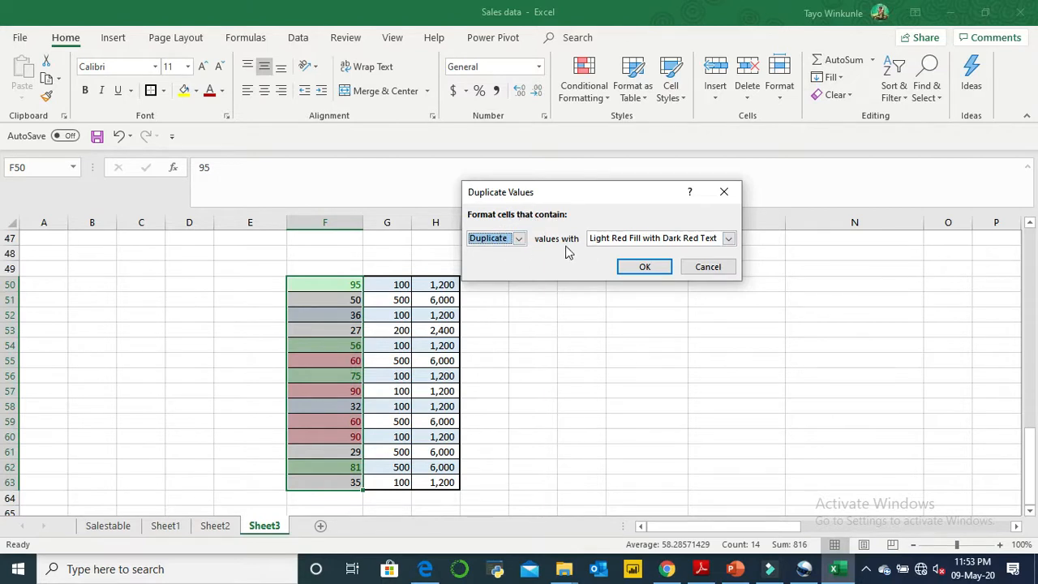
pyautogui.click(729, 238)
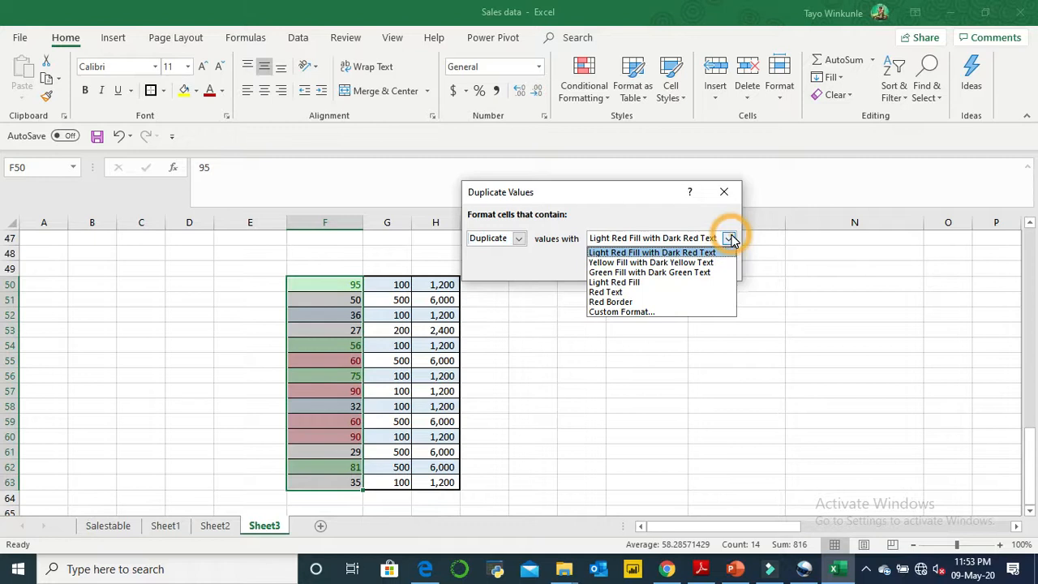
pyautogui.click(689, 263)
pyautogui.click(646, 265)
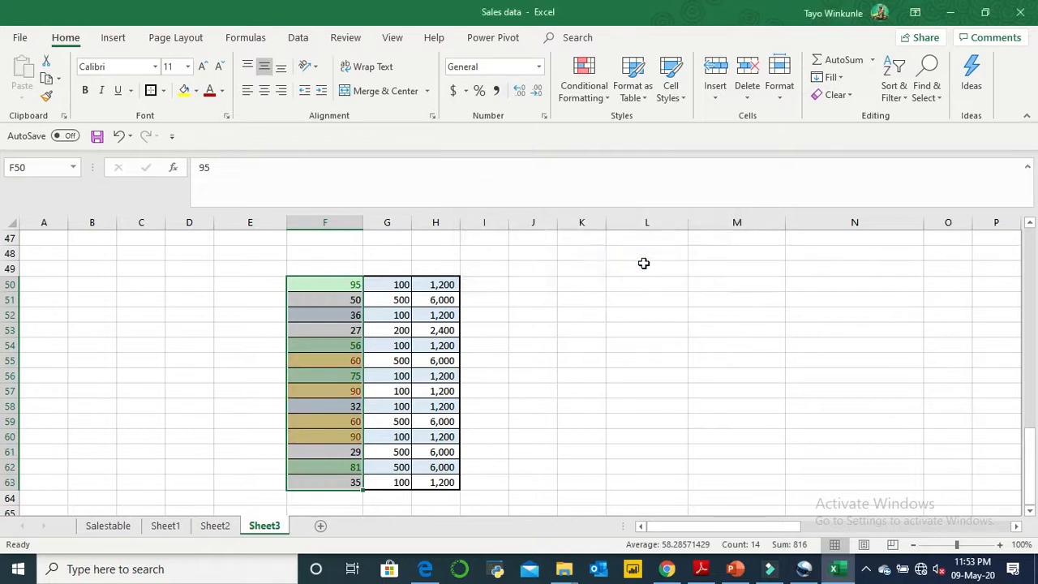
# - Compare the cells in F50:F63 that are highlighted as duplicates
pyautogui.click(370, 377)
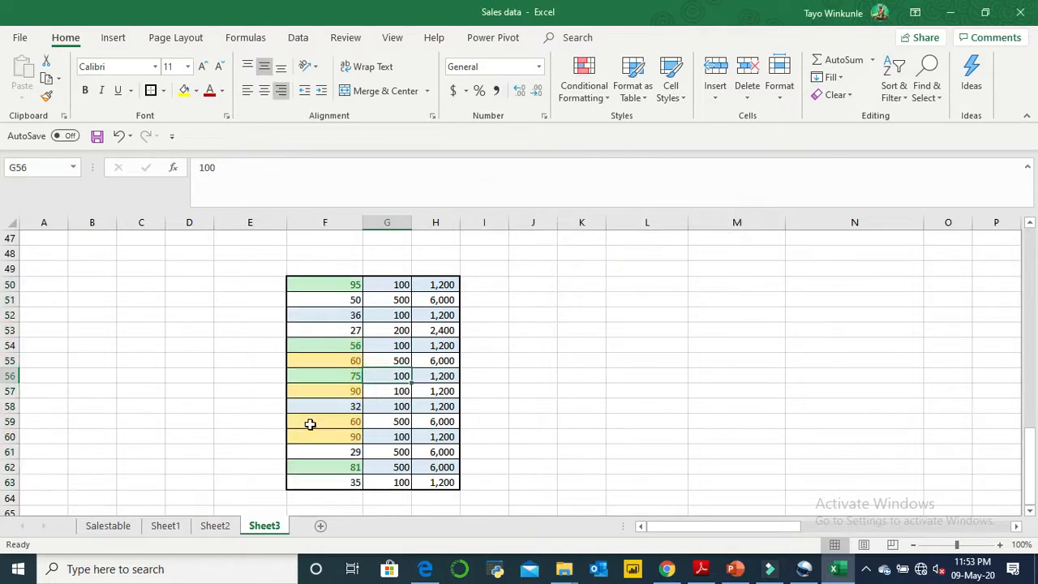
pyautogui.click(346, 364)
pyautogui.click(348, 422)
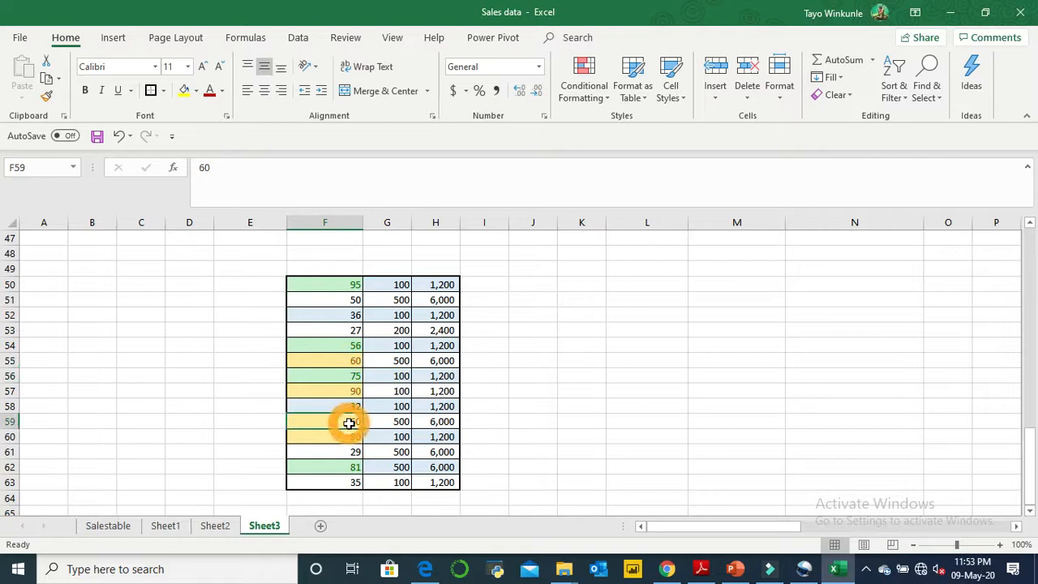
pyautogui.click(359, 393)
pyautogui.moveTo(359, 392); pyautogui.dragTo(354, 435)
pyautogui.click(357, 436)
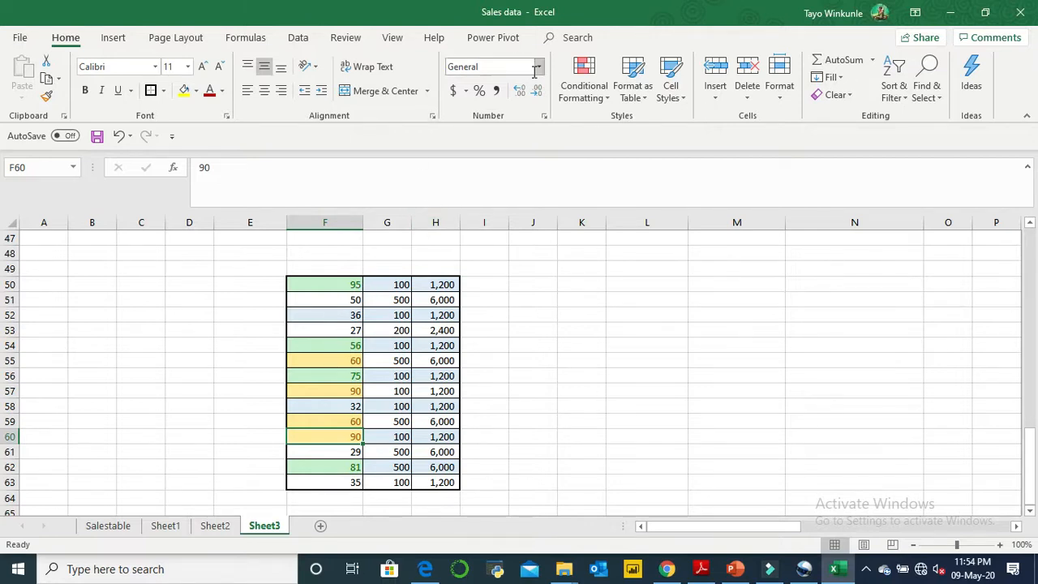
pyautogui.click(586, 90)
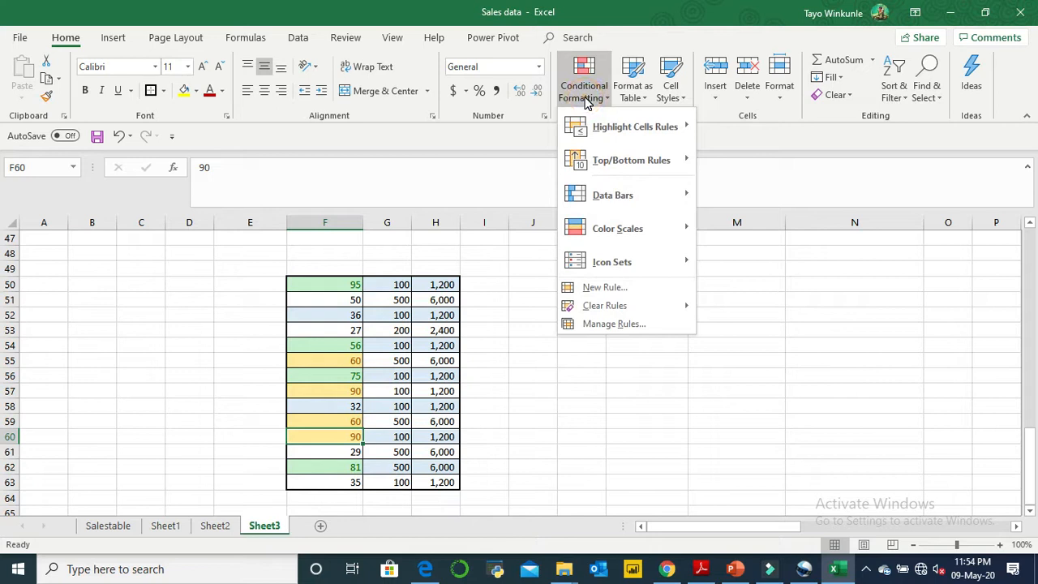
pyautogui.click(405, 283)
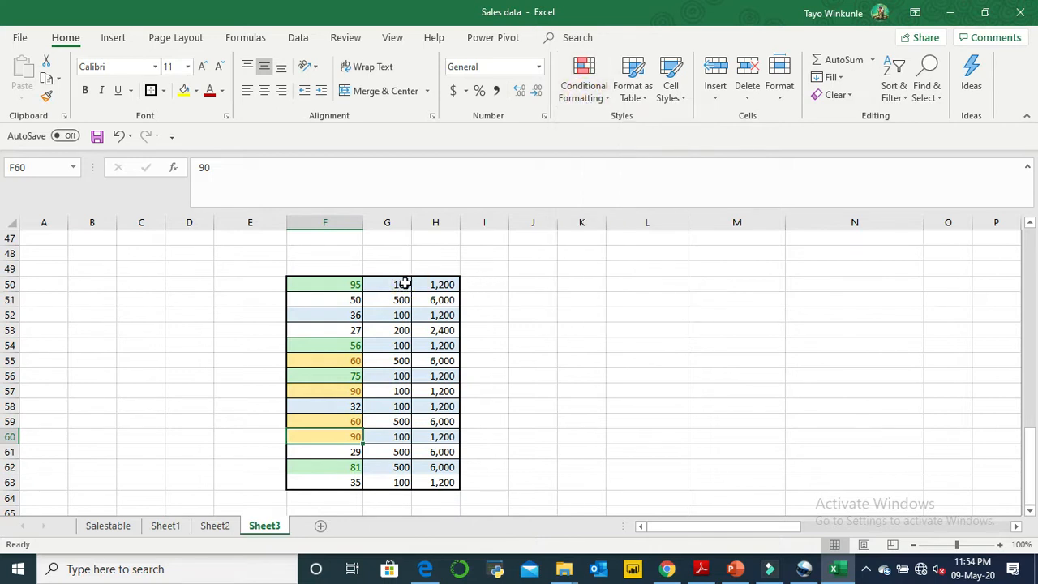
pyautogui.click(405, 283)
pyautogui.doubleClick(404, 284)
pyautogui.click(567, 330)
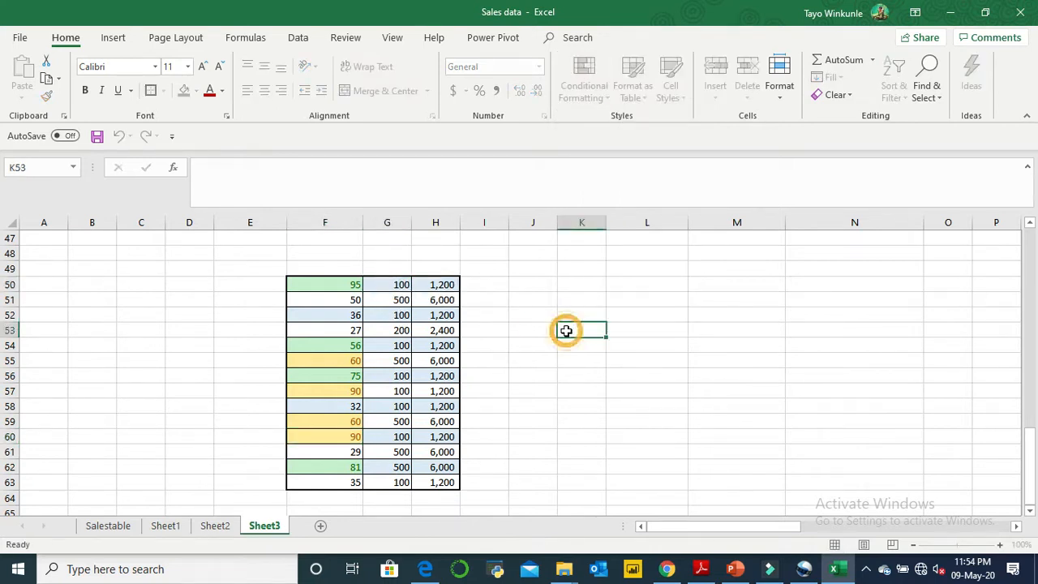
# - Highlight the top 5 items in G50:G63 using Green Fill with Dark Green Text
pyautogui.moveTo(404, 286); pyautogui.dragTo(401, 467)
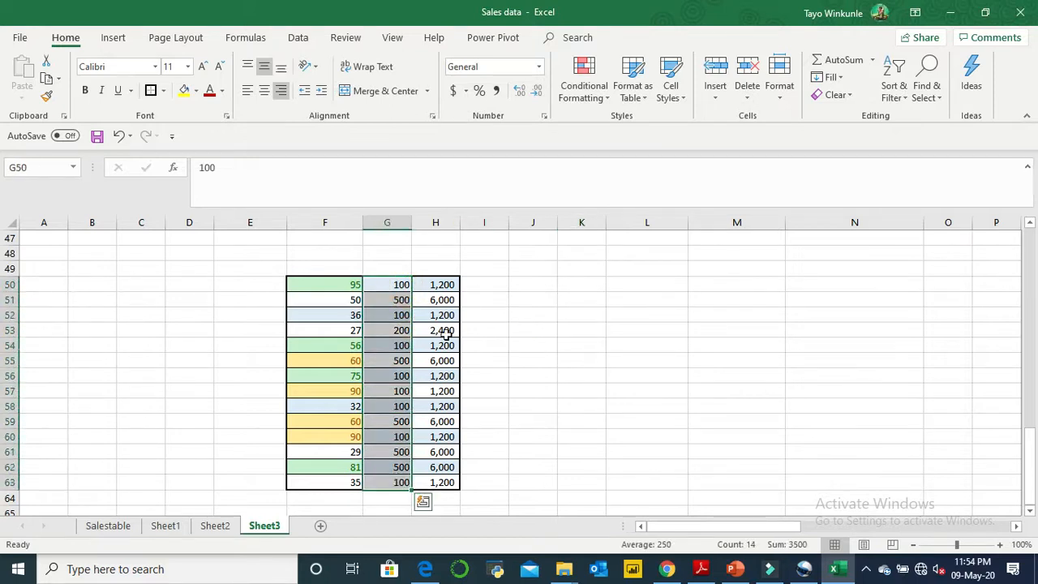
pyautogui.click(610, 98)
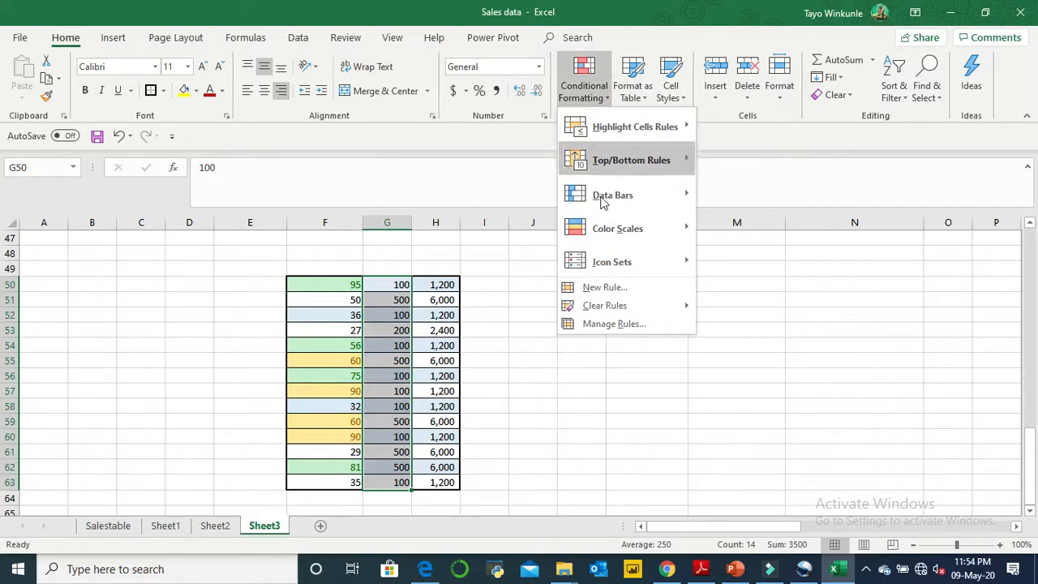
pyautogui.moveTo(616, 167)
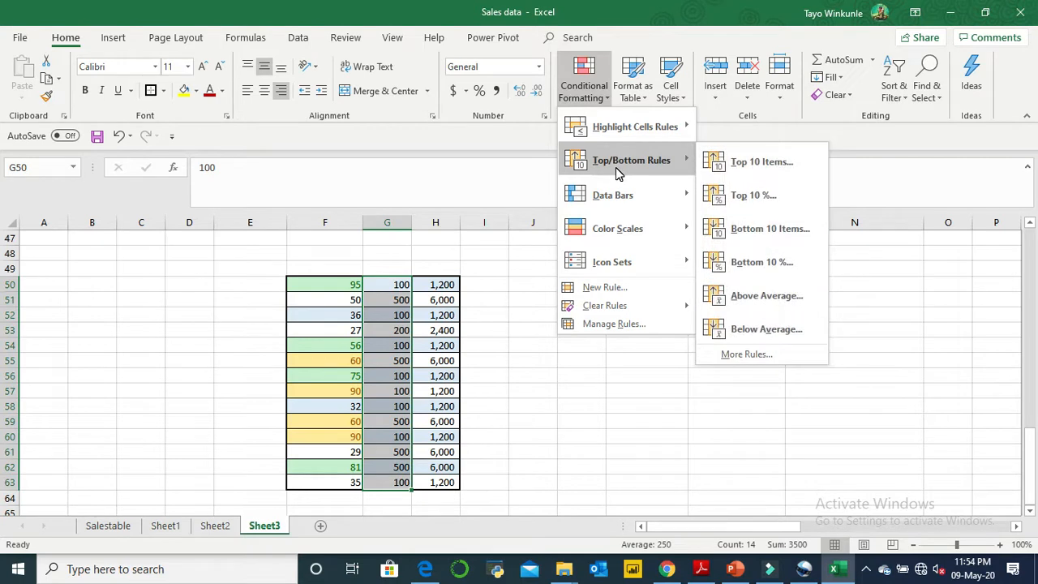
pyautogui.click(722, 170)
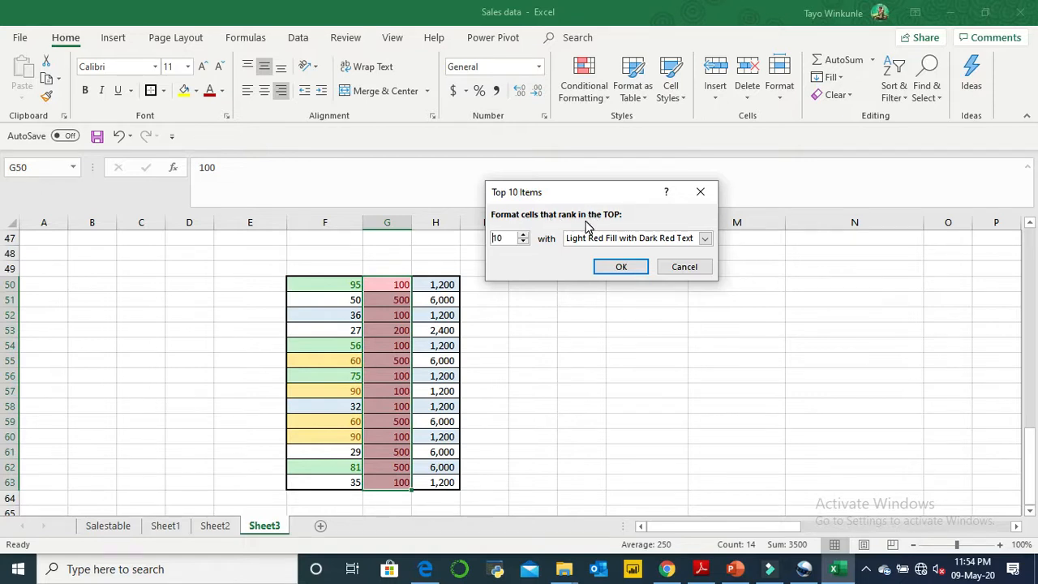
pyautogui.click(524, 241)
pyautogui.click(523, 241)
pyautogui.click(524, 242)
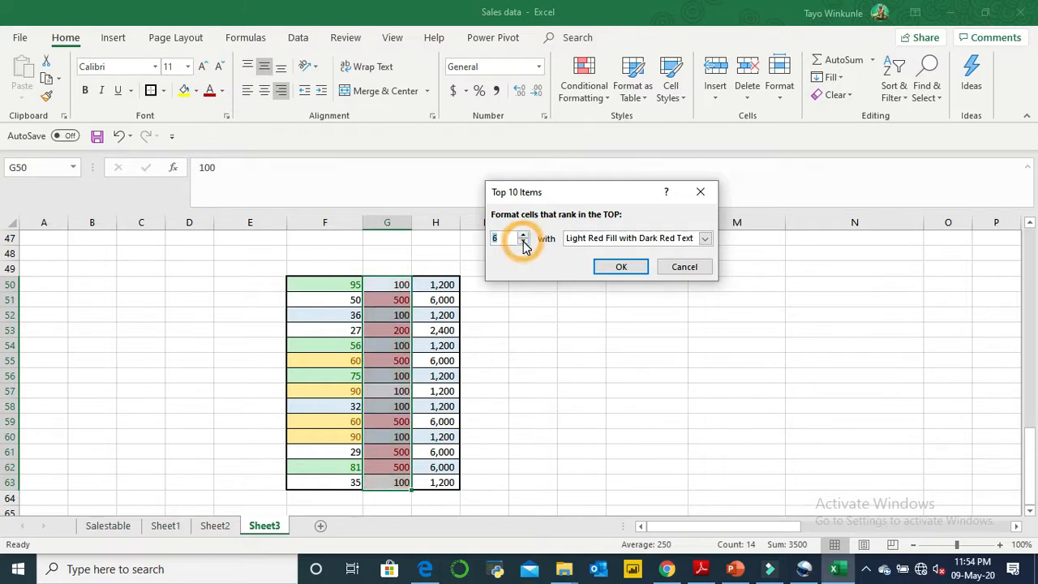
pyautogui.click(523, 241)
pyautogui.click(524, 242)
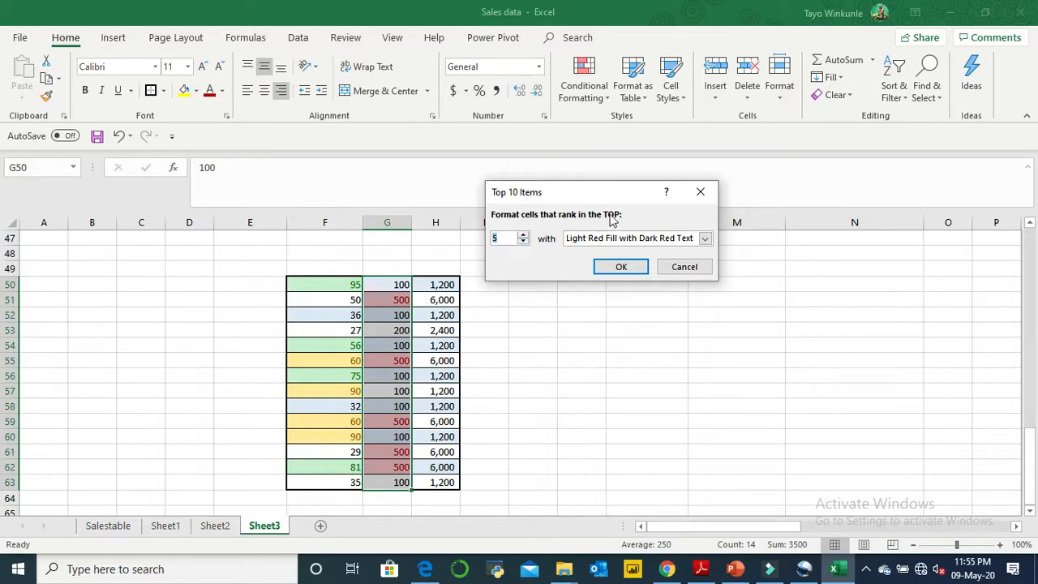
pyautogui.click(705, 239)
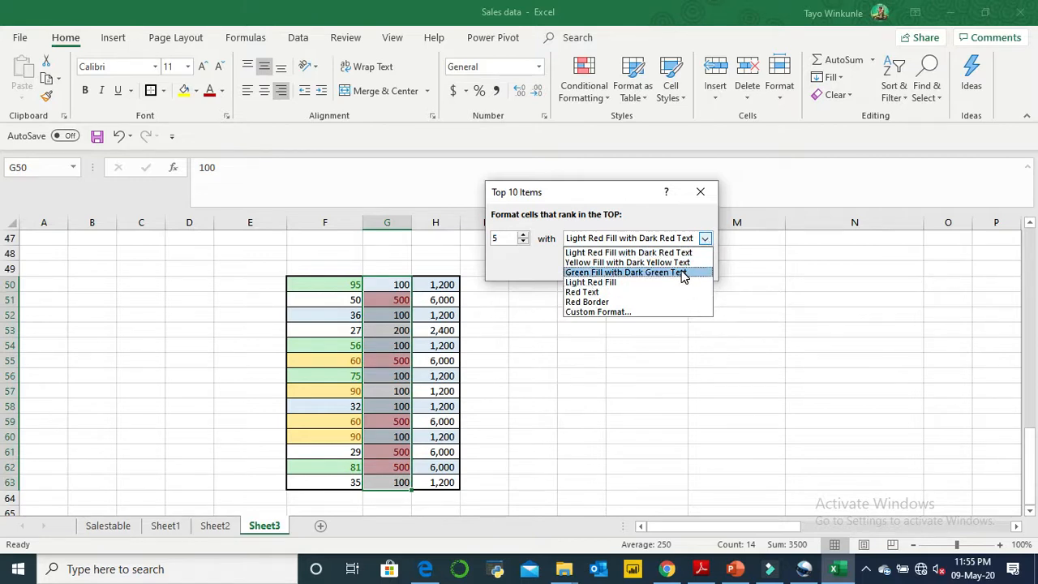
pyautogui.click(683, 275)
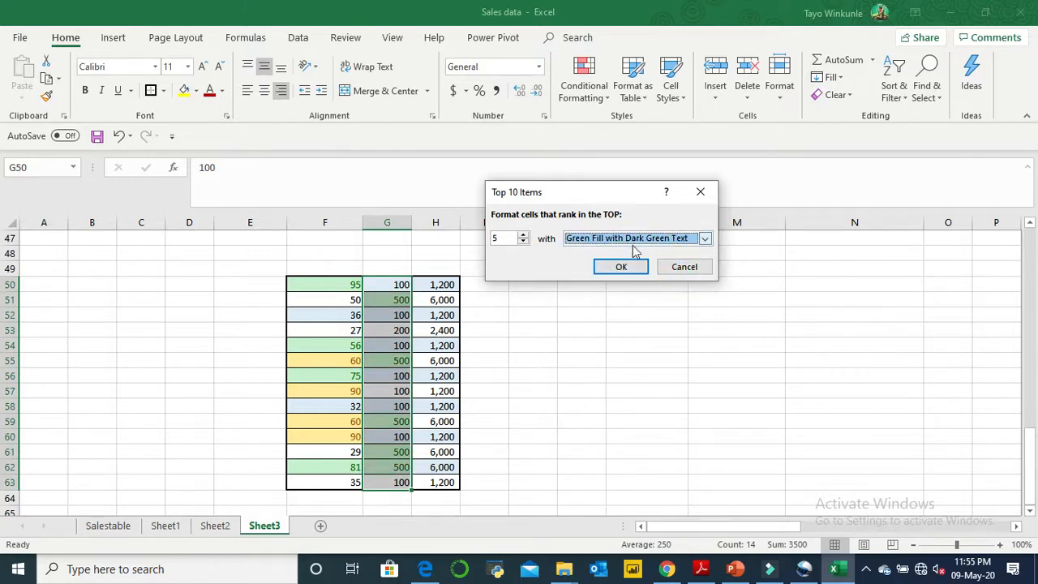
pyautogui.click(626, 268)
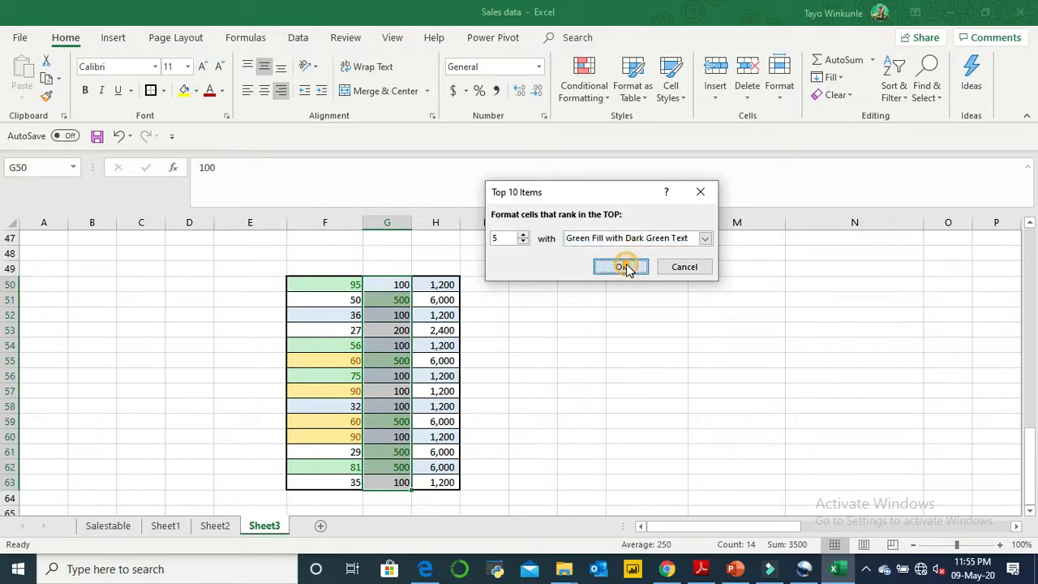
pyautogui.click(502, 344)
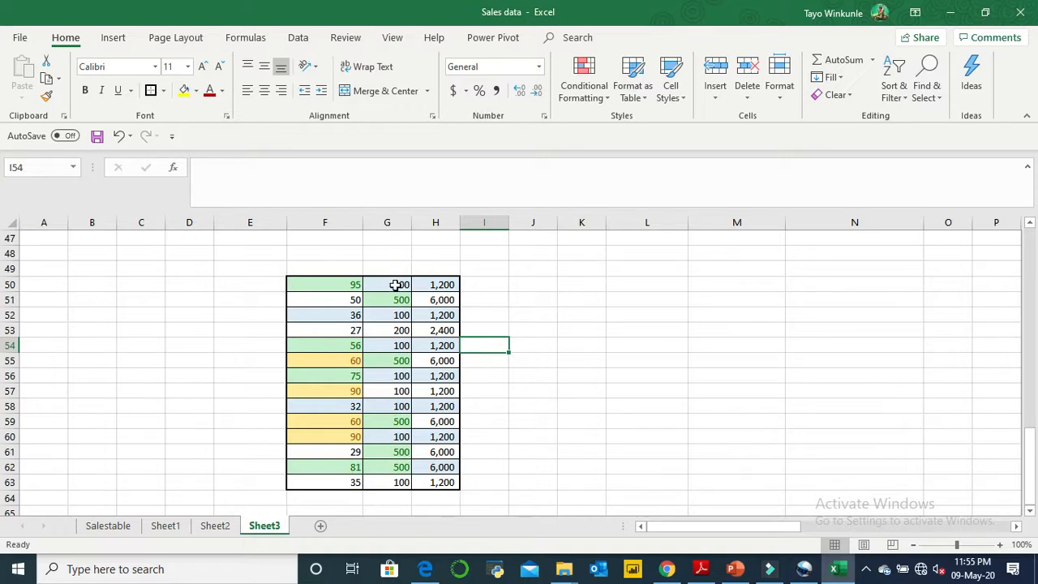
# - Apply the Red - Yellow - Green Color Scale to the range G50:G63
pyautogui.moveTo(395, 285); pyautogui.dragTo(401, 481)
pyautogui.click(597, 92)
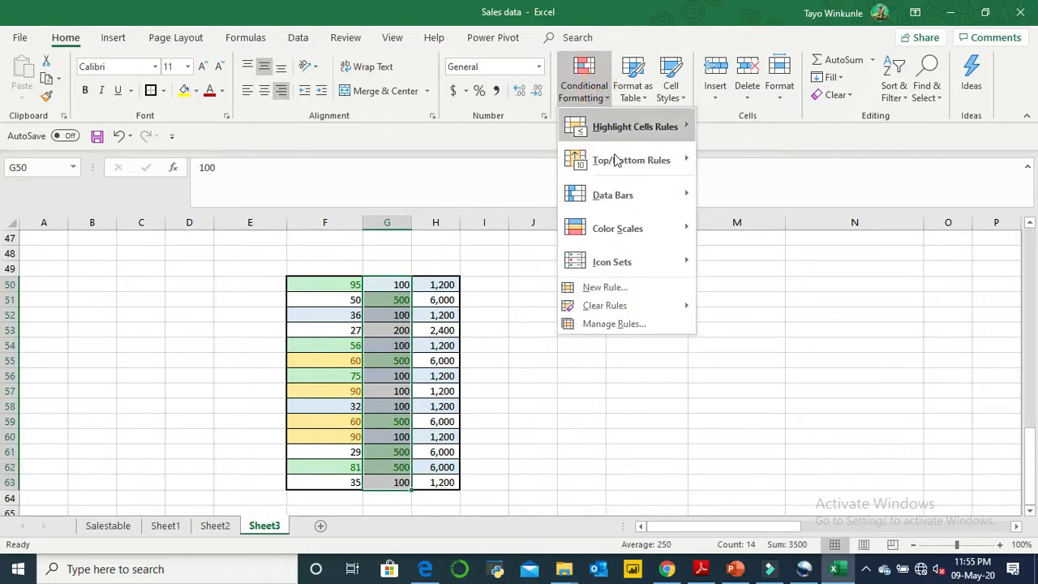
pyautogui.moveTo(641, 235)
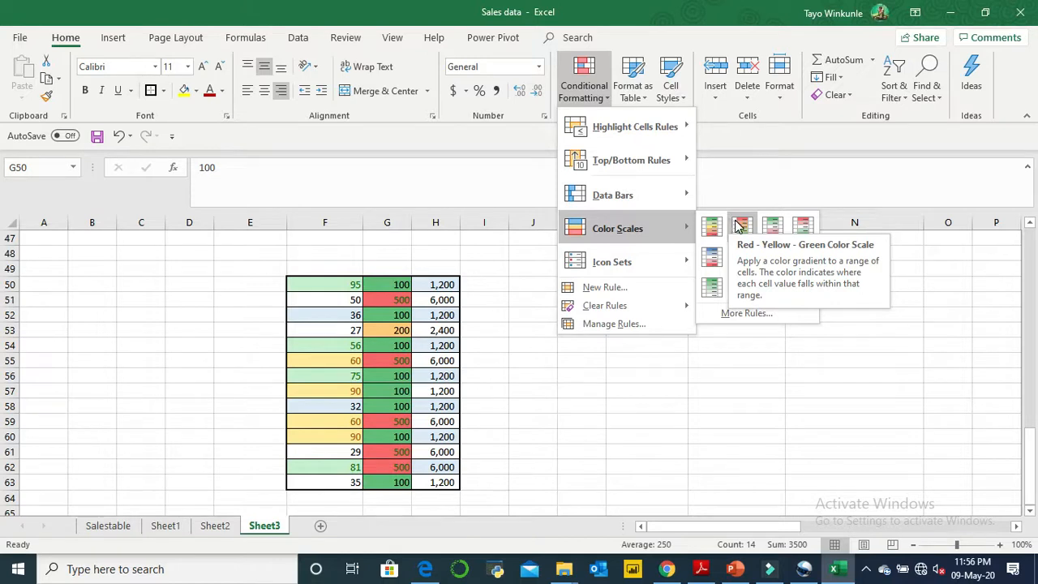
pyautogui.click(733, 225)
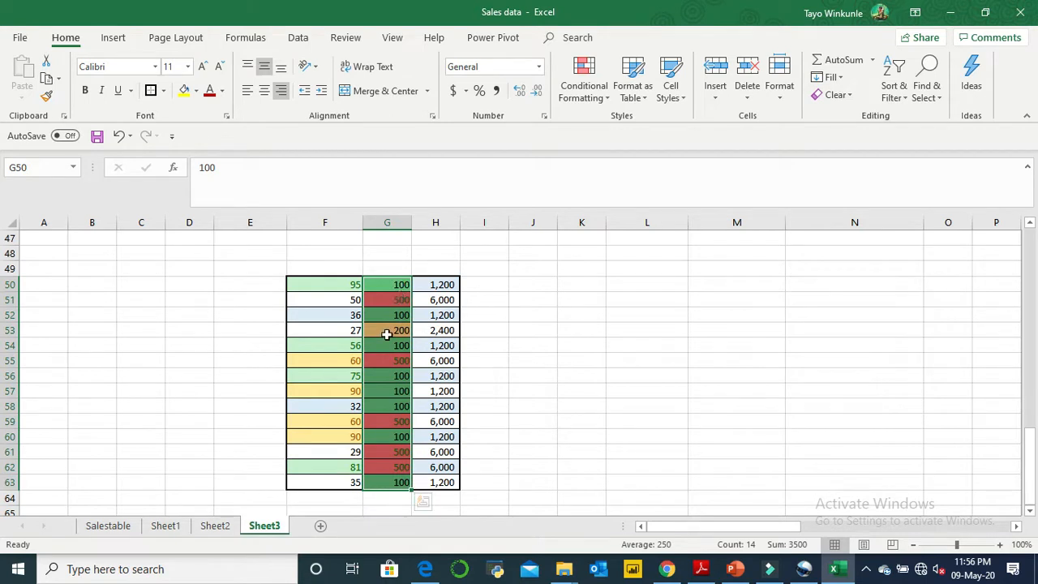
# - Edit the Graded Color Scale rule for G50:G63, setting its minimum color to the standard red
pyautogui.click(600, 98)
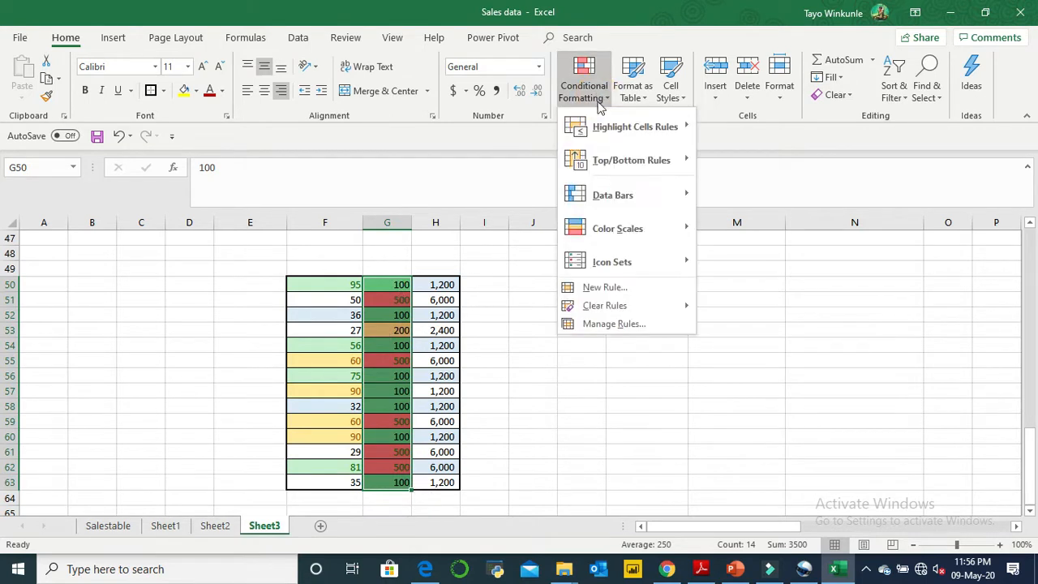
pyautogui.click(655, 329)
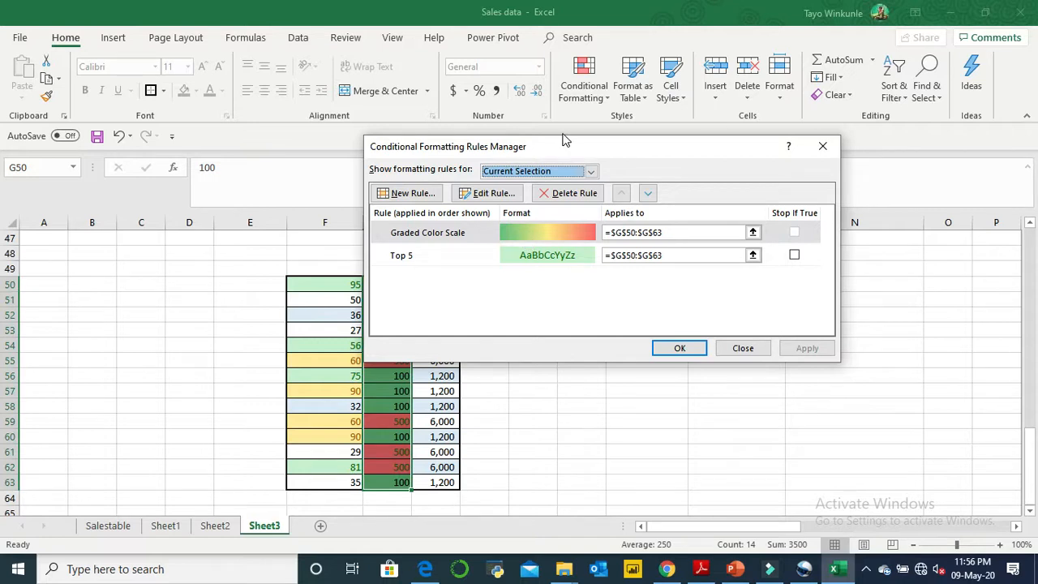
pyautogui.moveTo(563, 146); pyautogui.dragTo(679, 259)
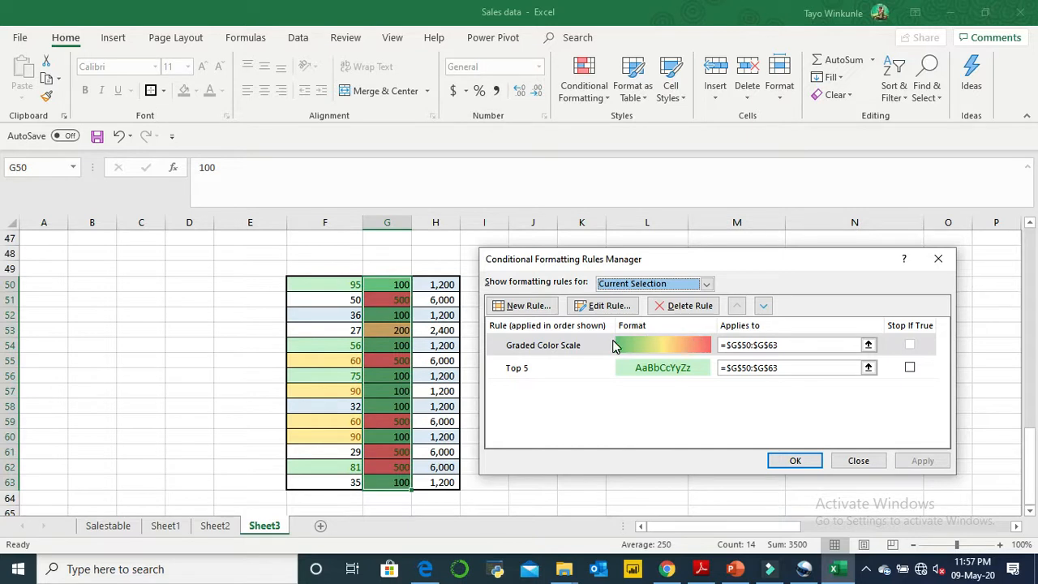
pyautogui.click(621, 345)
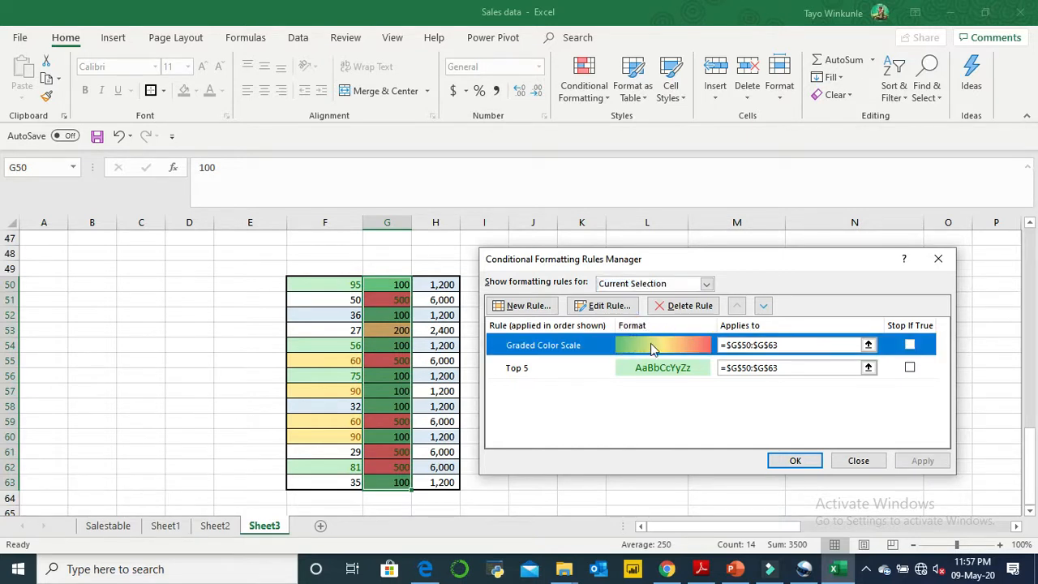
pyautogui.click(626, 311)
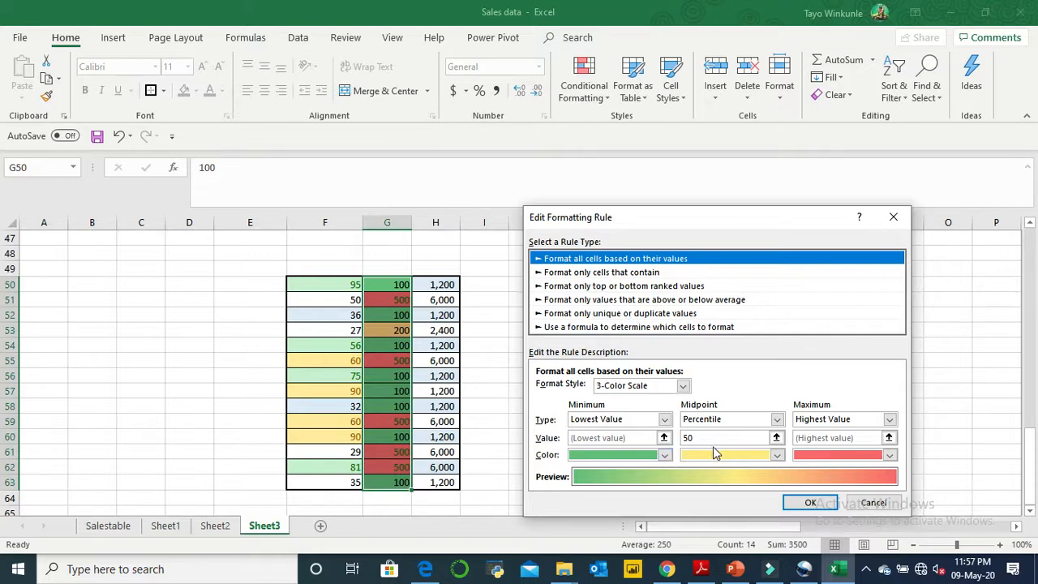
pyautogui.click(665, 457)
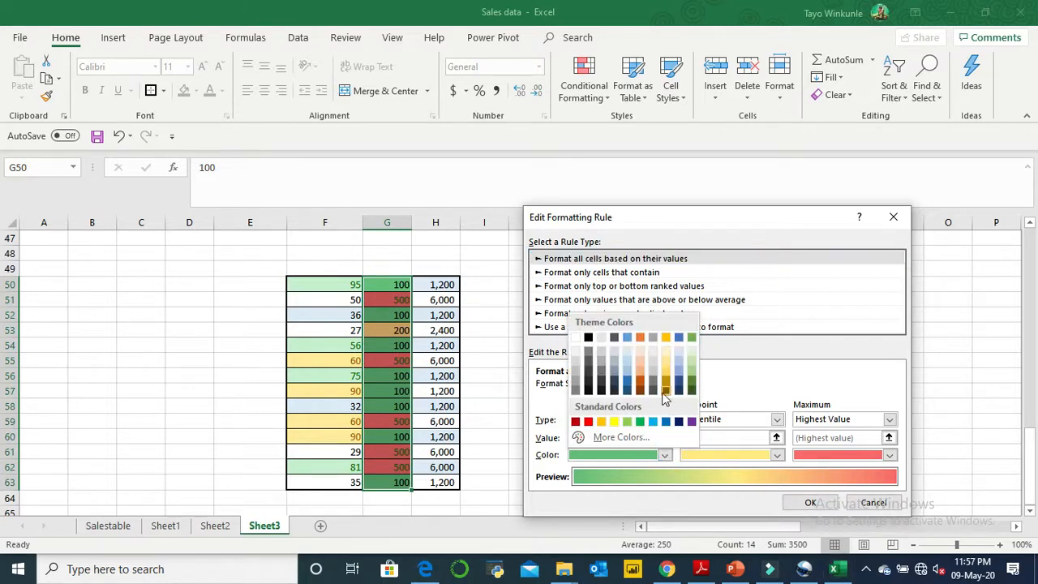
pyautogui.click(589, 422)
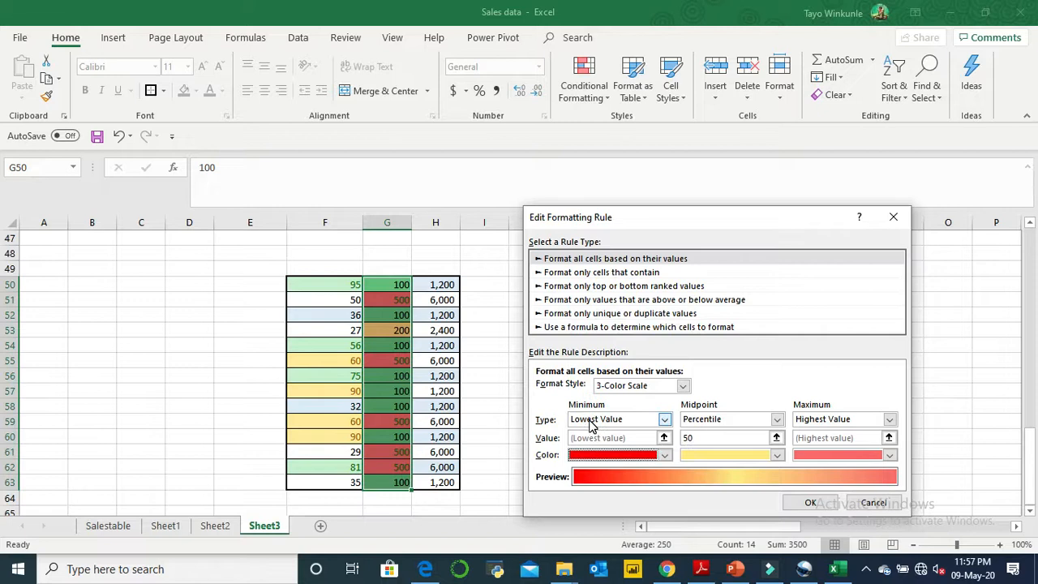
# - Set the color scale's midpoint to standard yellow and its maximum to standard green, and apply the edited rule to G50:G63
pyautogui.click(777, 455)
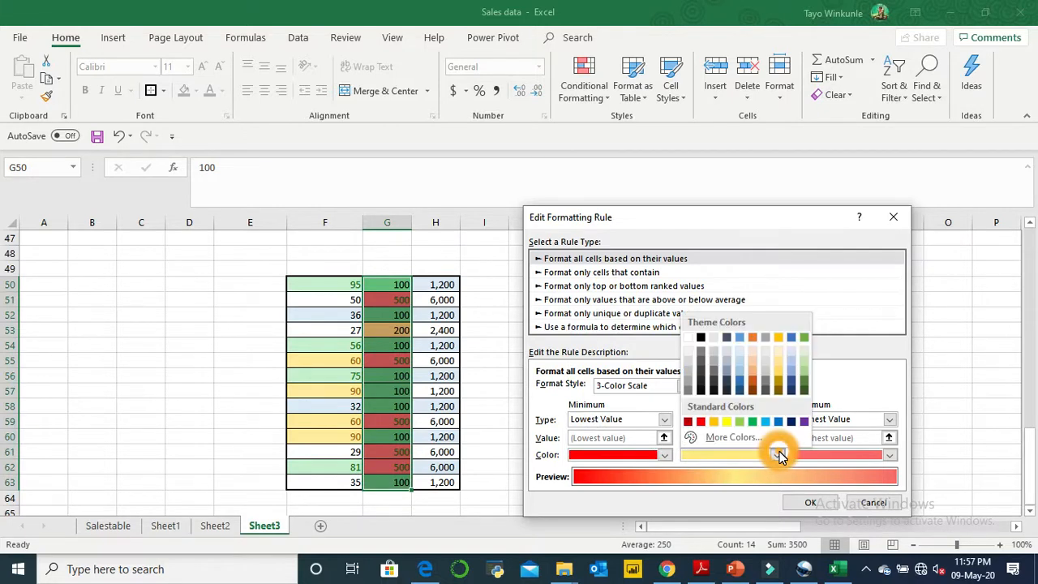
pyautogui.click(727, 421)
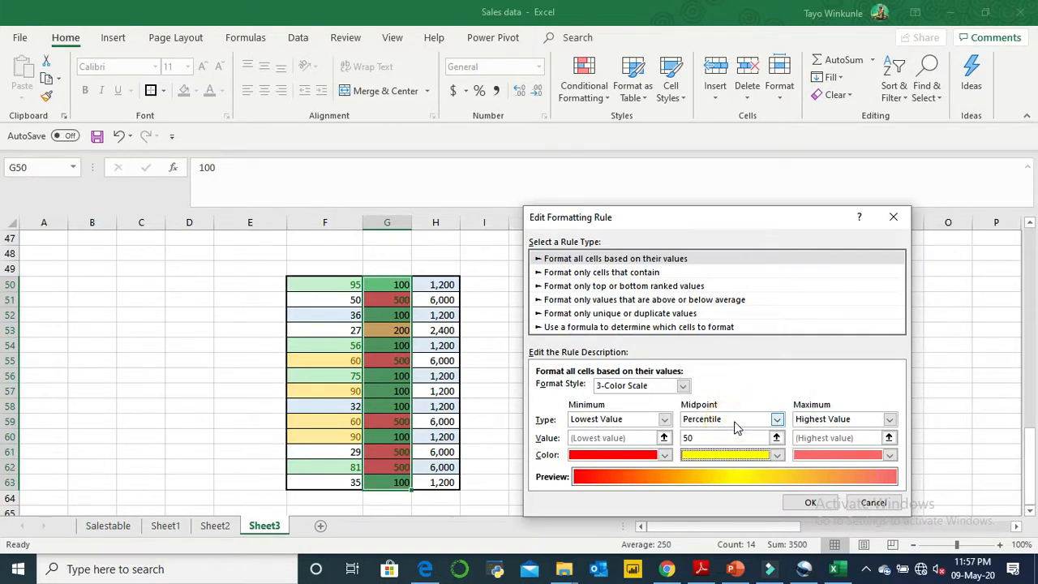
pyautogui.click(889, 455)
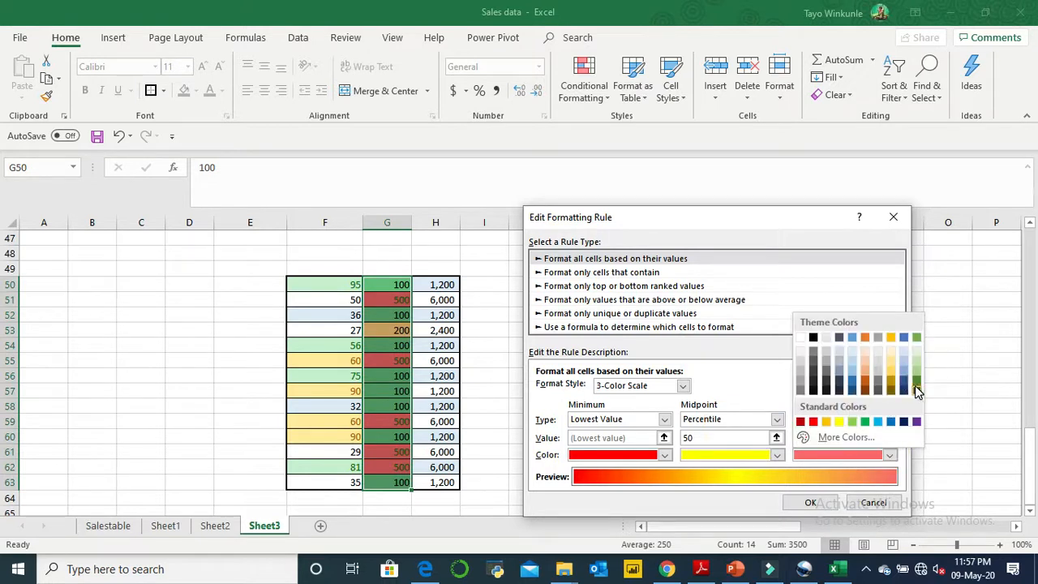
pyautogui.click(865, 422)
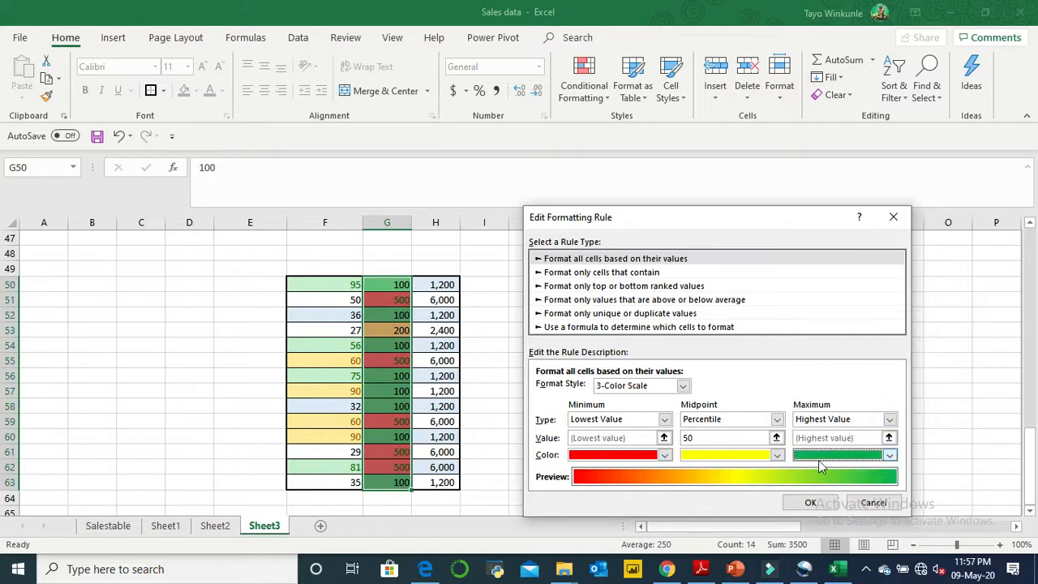
pyautogui.click(821, 504)
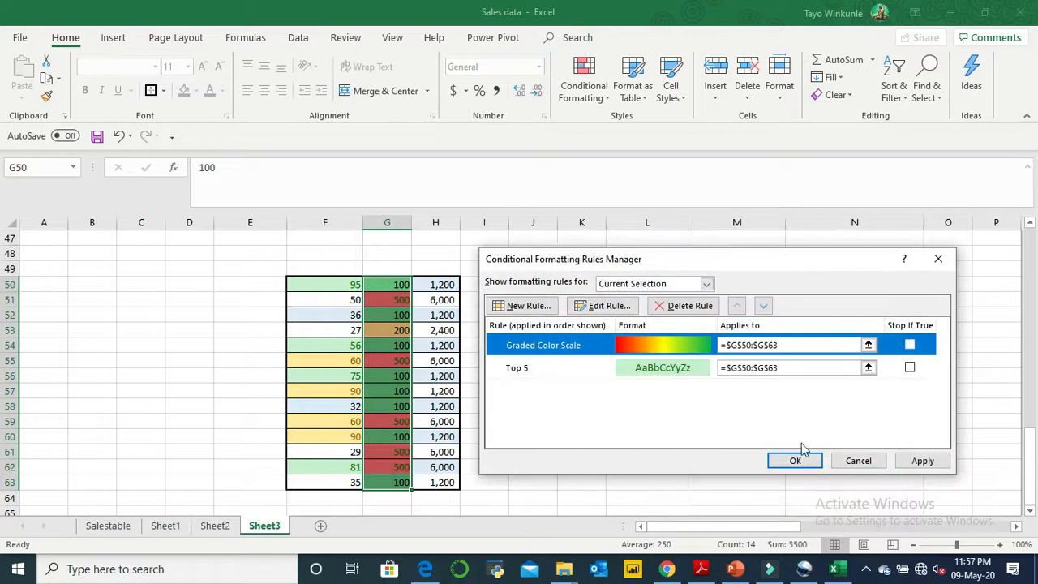
pyautogui.click(921, 471)
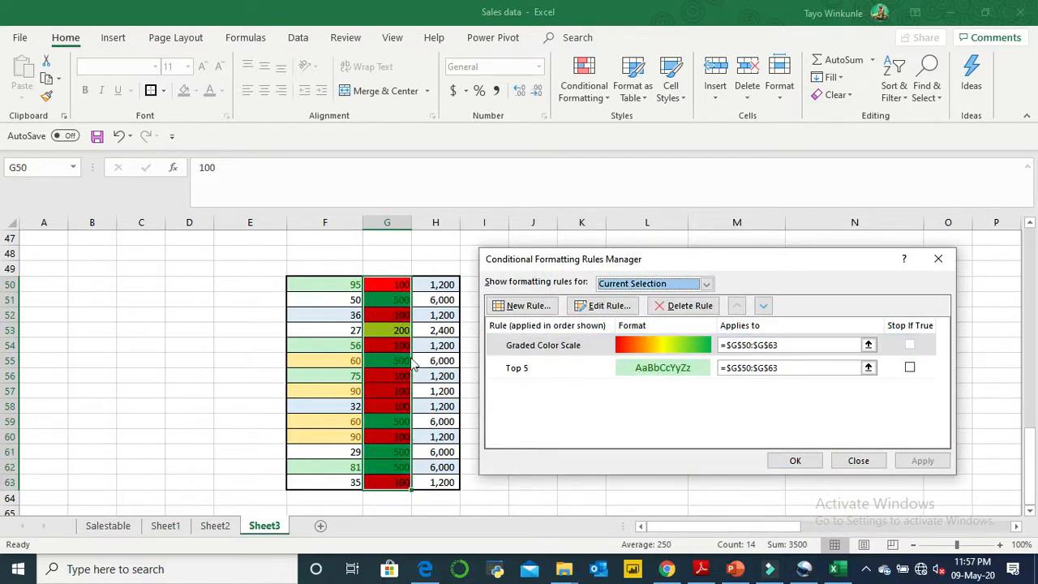
pyautogui.click(807, 459)
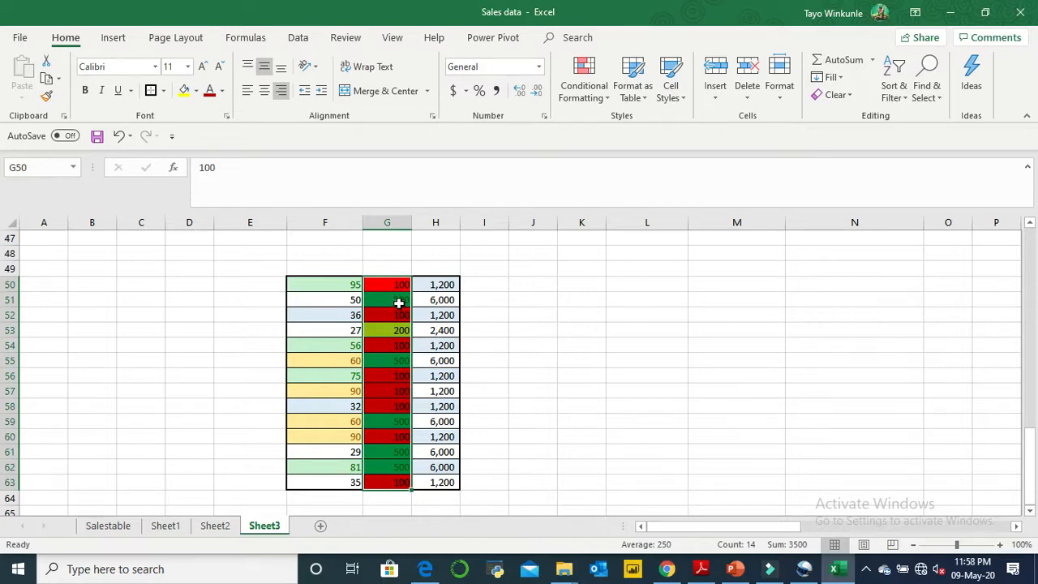
# - Inspect the cells containing 500 in G50:G63 to check their color under the edited scale
pyautogui.click(399, 302)
pyautogui.click(397, 360)
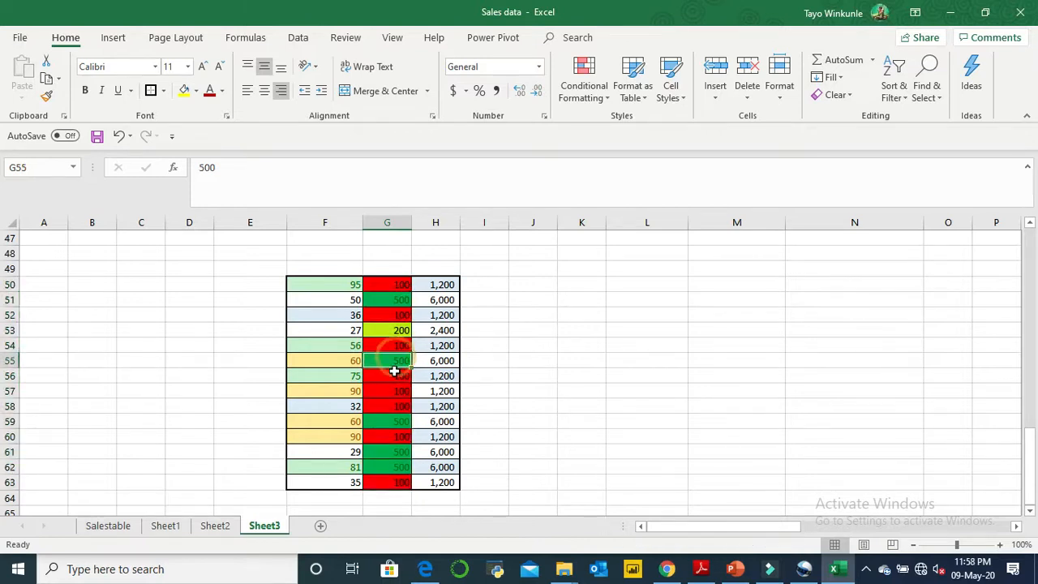
pyautogui.click(394, 419)
pyautogui.click(393, 455)
pyautogui.click(395, 466)
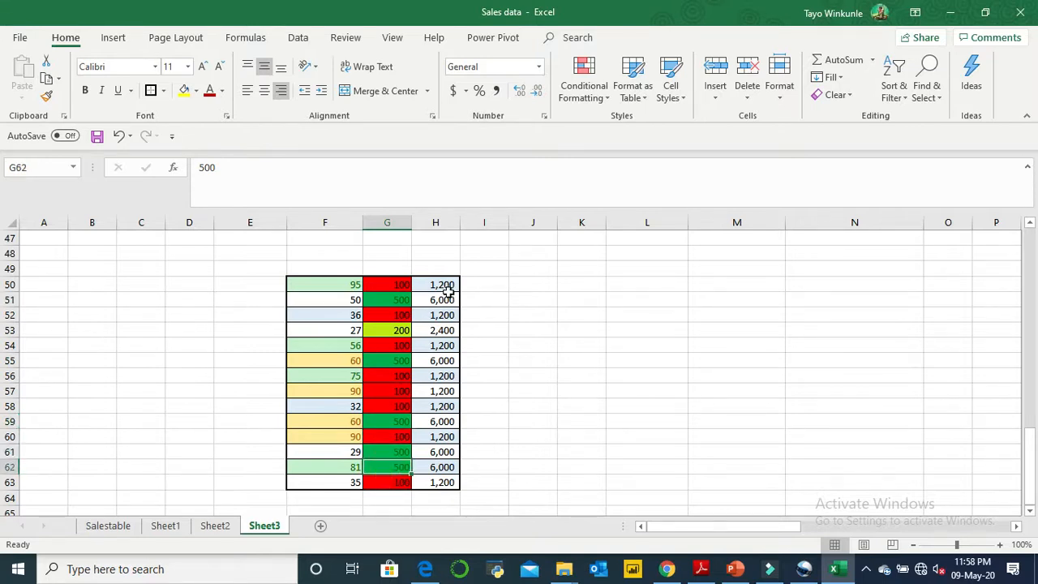
# - Apply the directional icon set with three colored arrows to the range H50:H63
pyautogui.moveTo(448, 288); pyautogui.dragTo(448, 482)
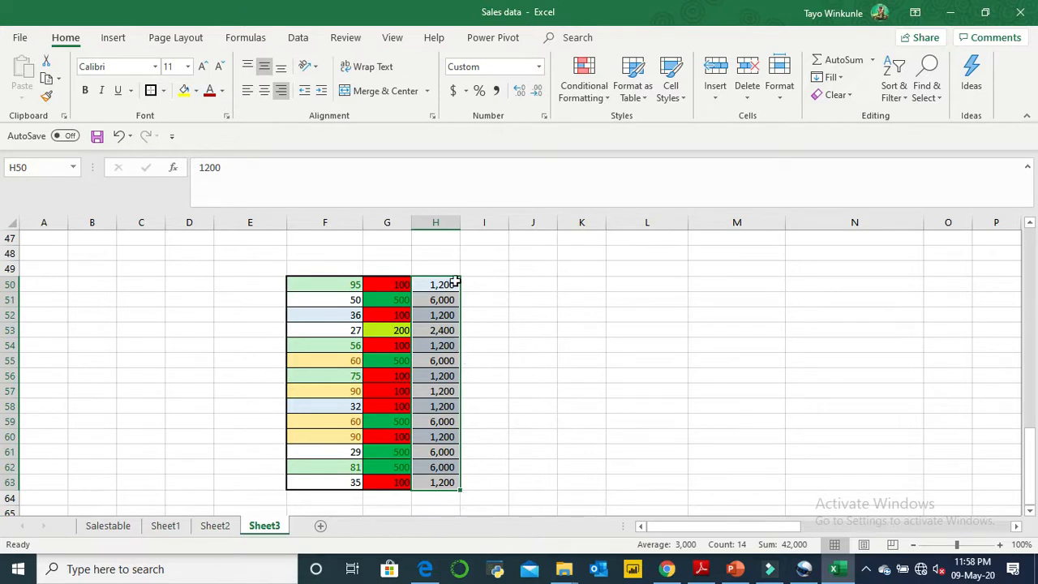
pyautogui.click(608, 99)
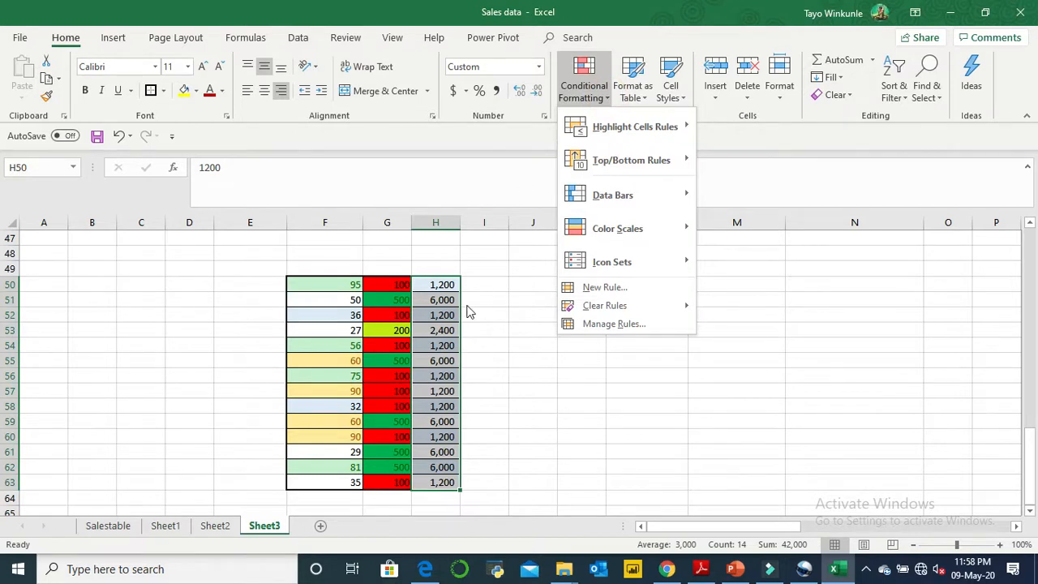
pyautogui.click(420, 305)
pyautogui.moveTo(440, 285); pyautogui.dragTo(436, 483)
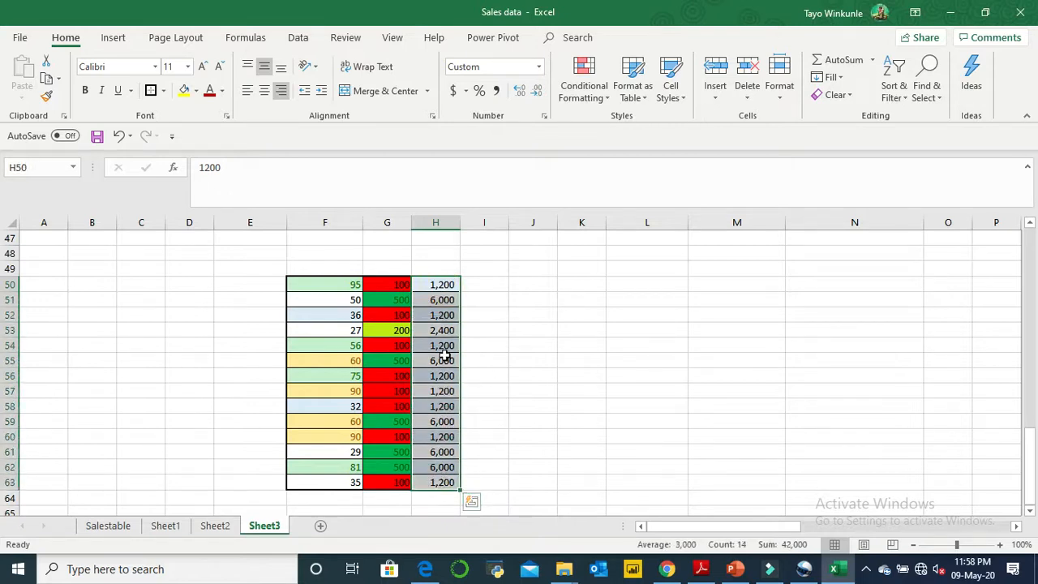
pyautogui.click(609, 102)
pyautogui.moveTo(634, 262)
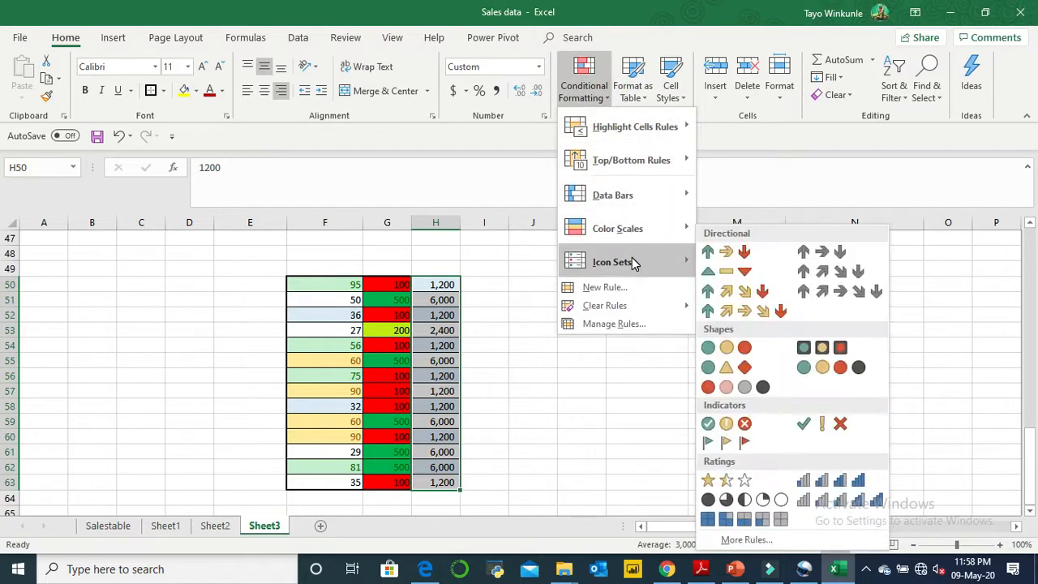
pyautogui.click(721, 256)
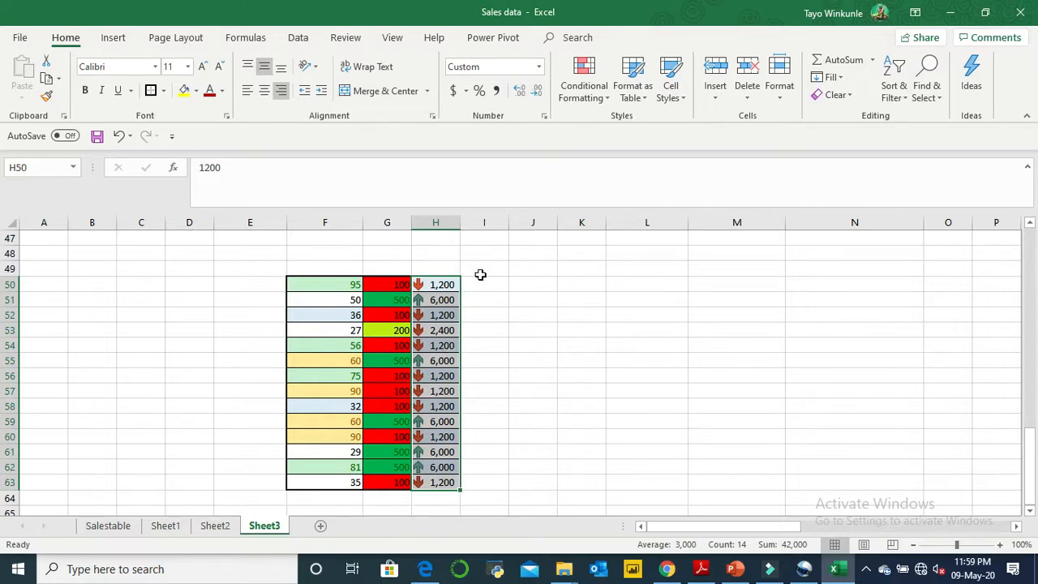
pyautogui.click(496, 236)
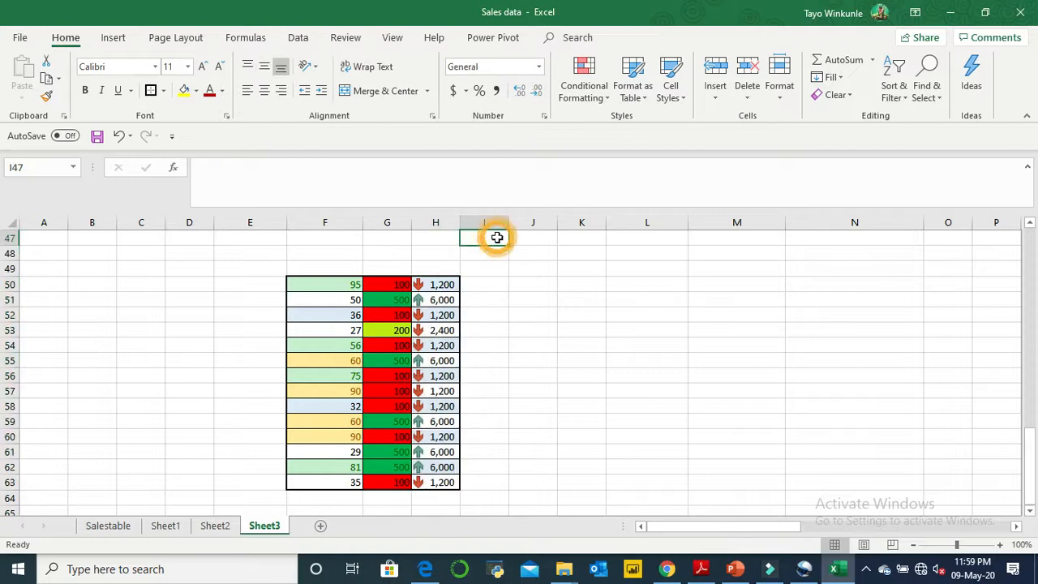
# - Review the percent thresholds of the Icon Set rule for H50:H63 and close the rules manager without changes
pyautogui.click(447, 283)
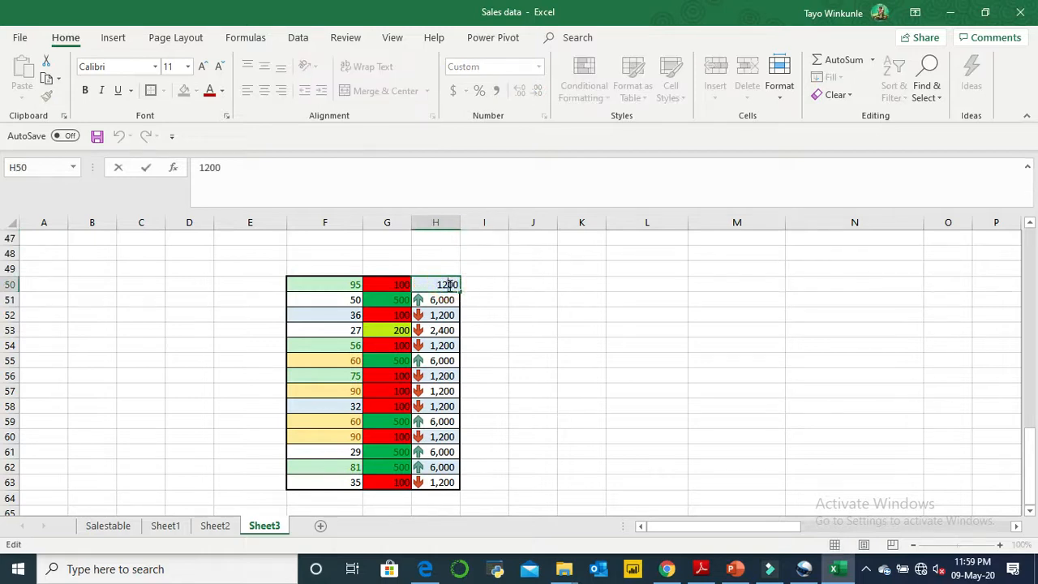
pyautogui.click(525, 315)
pyautogui.moveTo(447, 284); pyautogui.dragTo(454, 480)
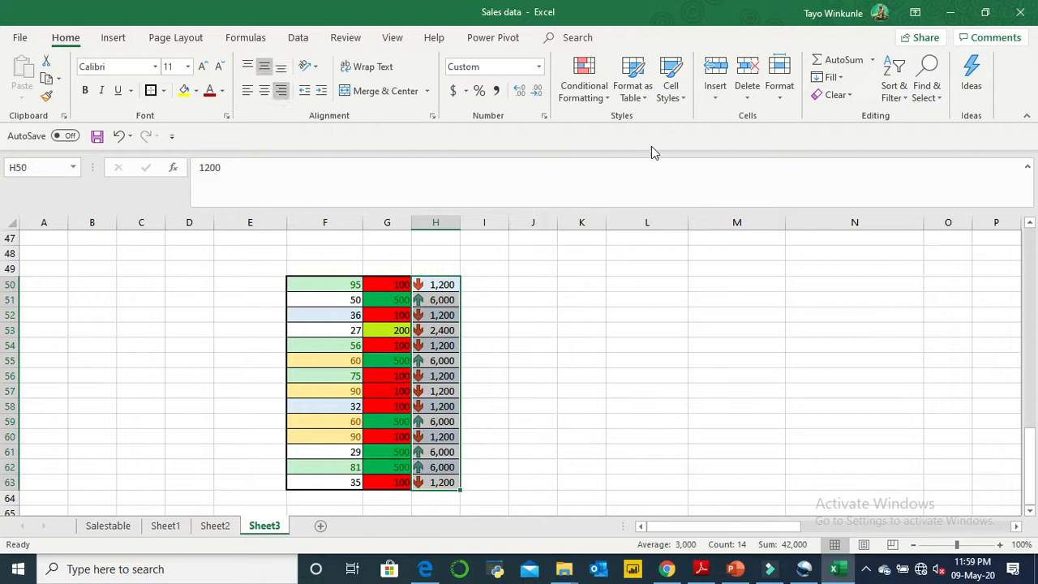
pyautogui.click(605, 97)
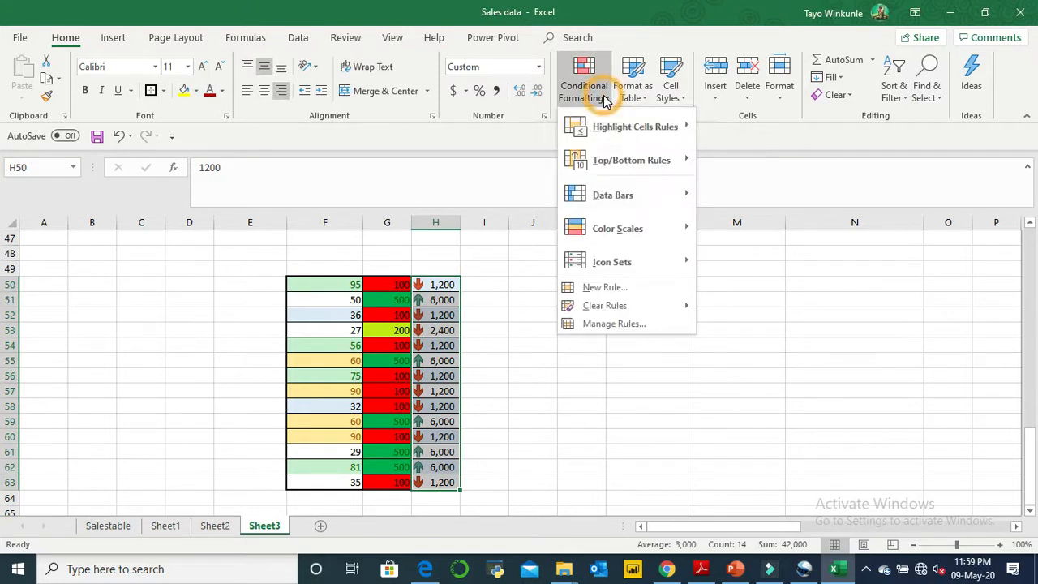
pyautogui.click(666, 326)
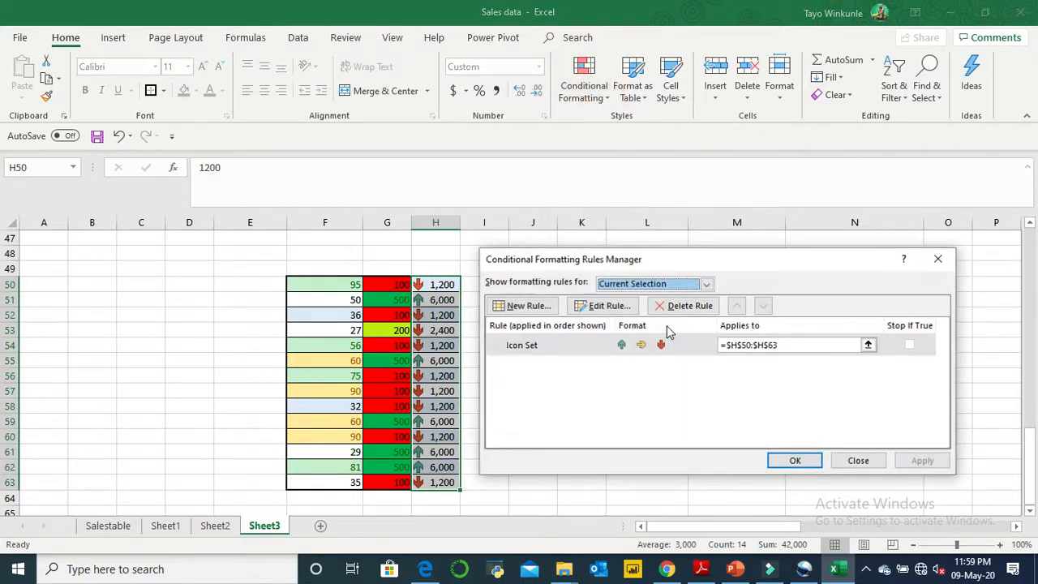
pyautogui.click(623, 307)
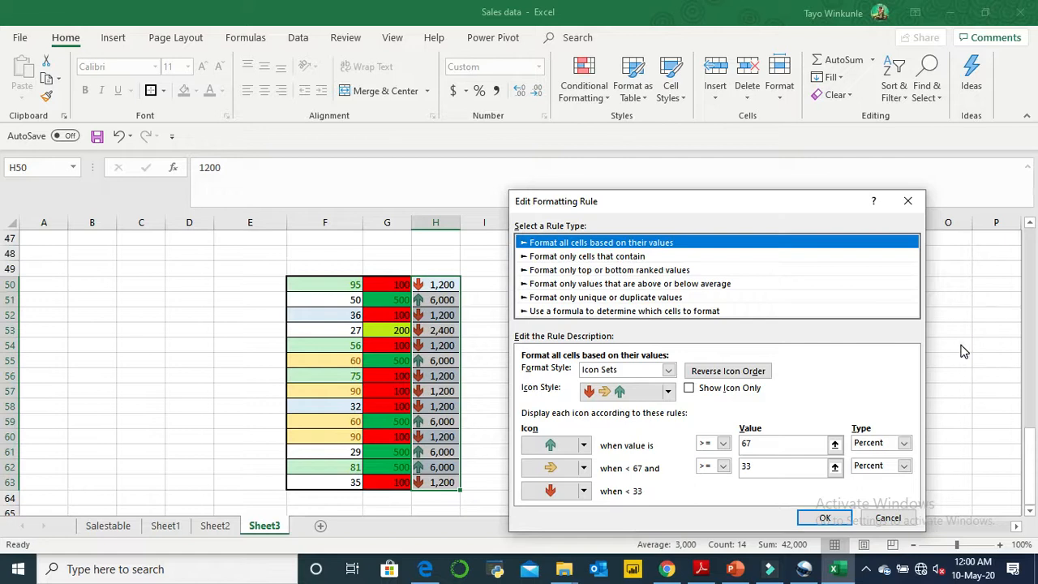
pyautogui.click(888, 517)
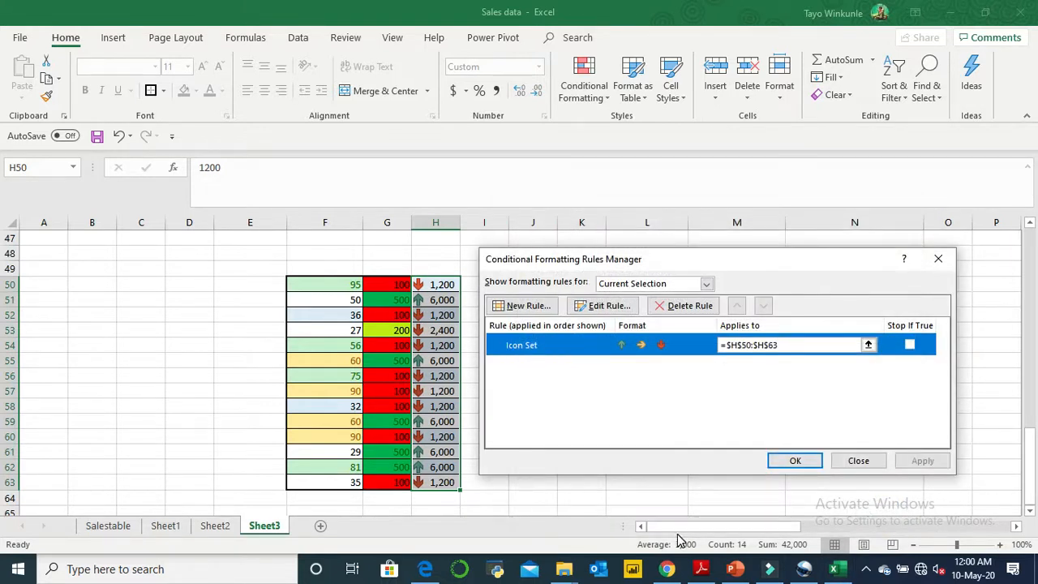
pyautogui.click(858, 461)
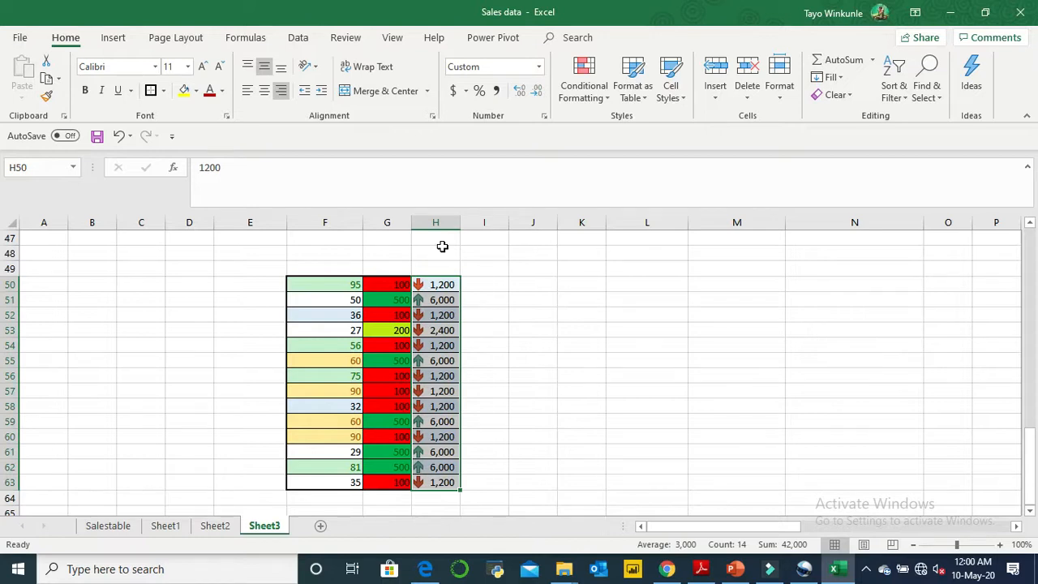
# - Calculate 70 percent of 6000 in cell J54 with the formula =0.7*6000
pyautogui.click(539, 346)
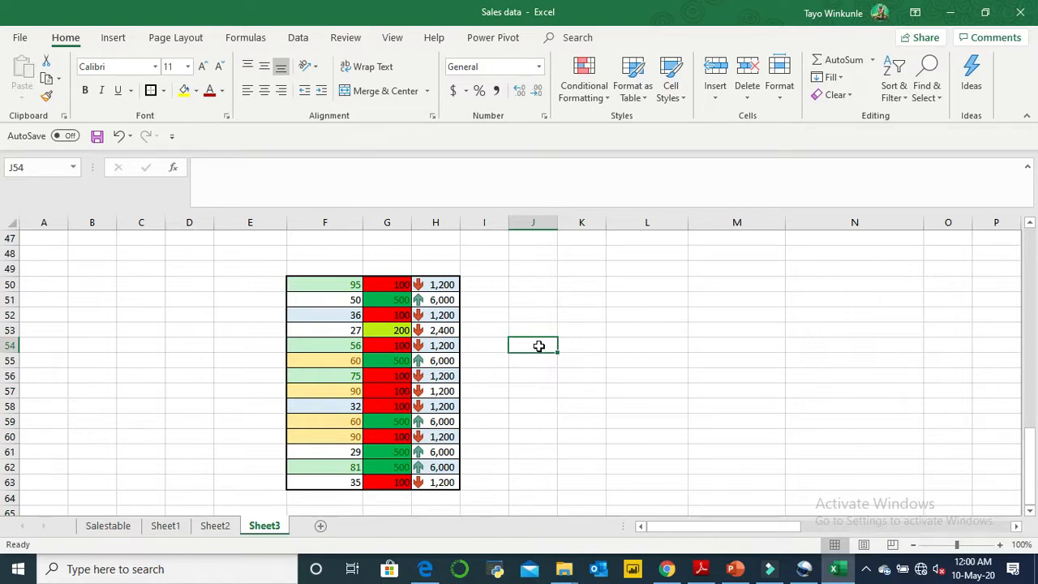
pyautogui.write('0.')
pyautogui.press('BackSpace')
pyautogui.press('BackSpace')
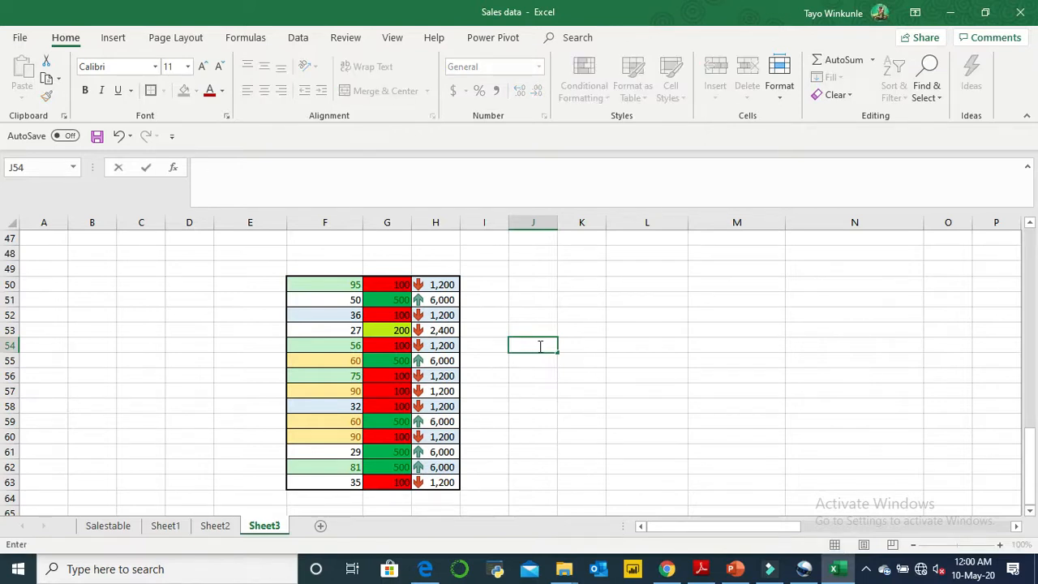
pyautogui.write('=0.7*6000')
pyautogui.press('Return')
pyautogui.click(538, 341)
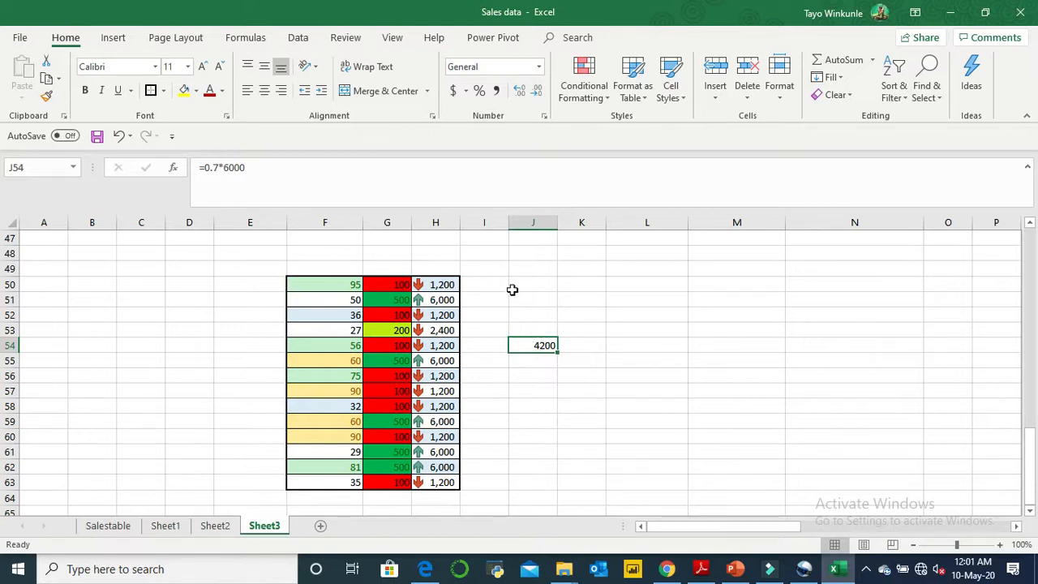
pyautogui.click(551, 358)
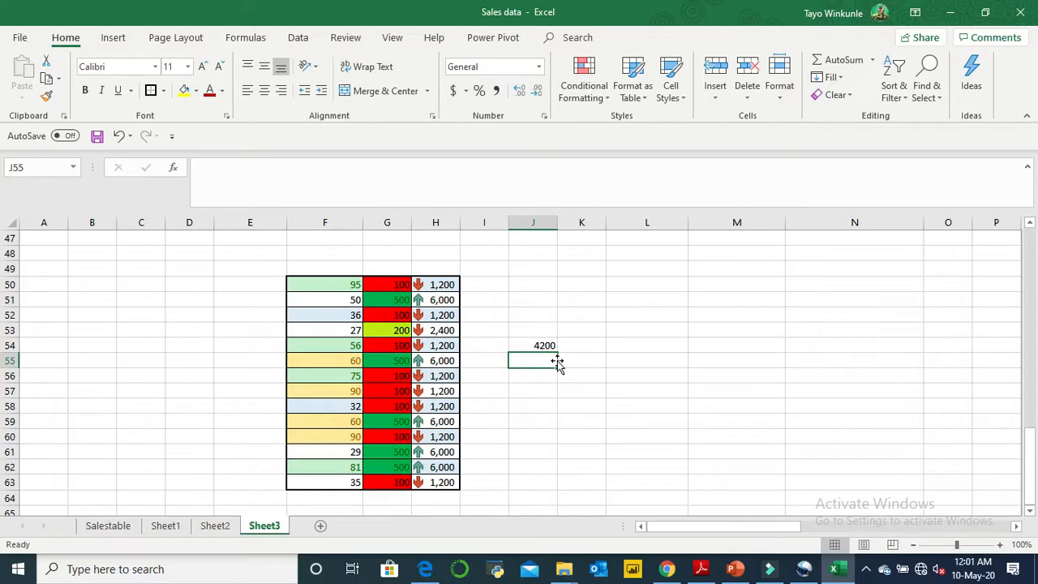
pyautogui.click(550, 346)
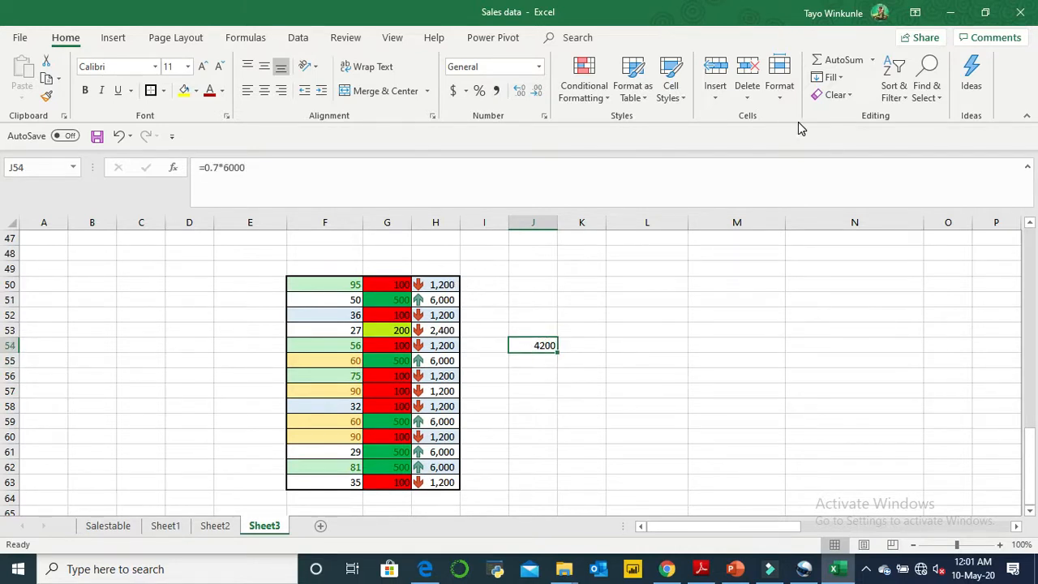
# - Open the Icon Set rule for H50:H63 for editing and set the green up arrow threshold to 70 percent
pyautogui.moveTo(445, 283); pyautogui.dragTo(440, 479)
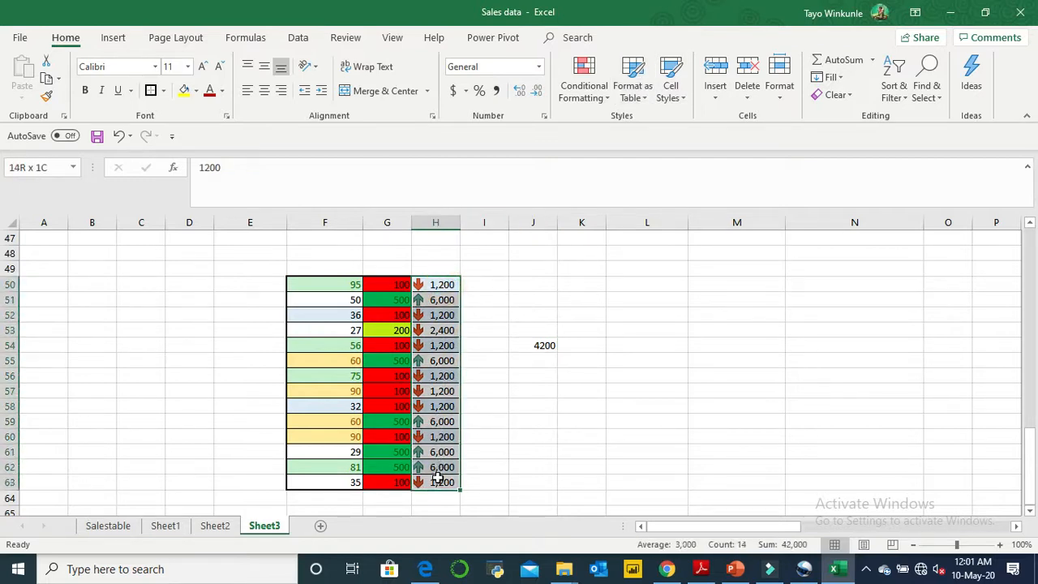
pyautogui.click(608, 102)
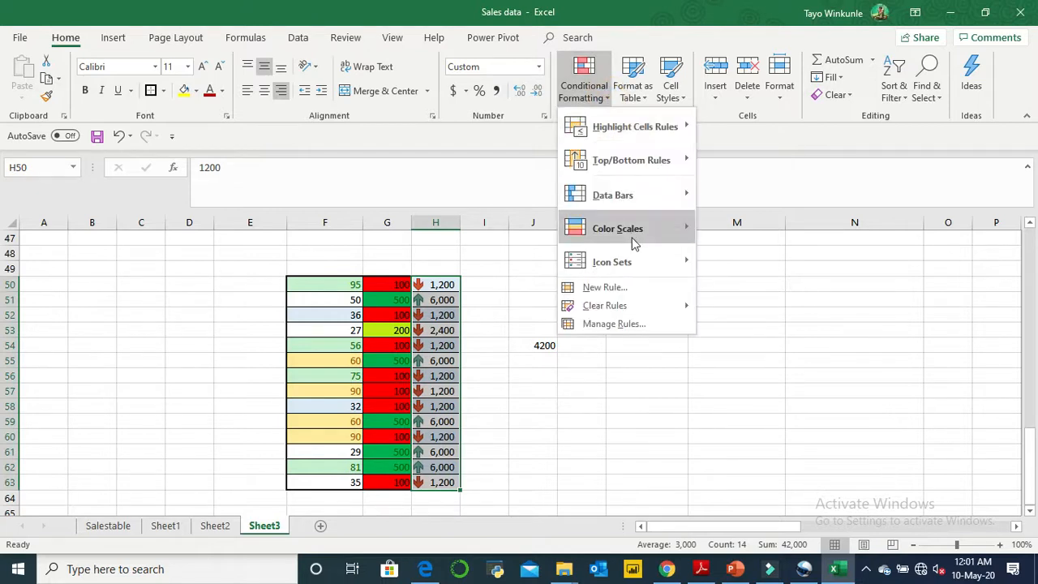
pyautogui.moveTo(638, 273)
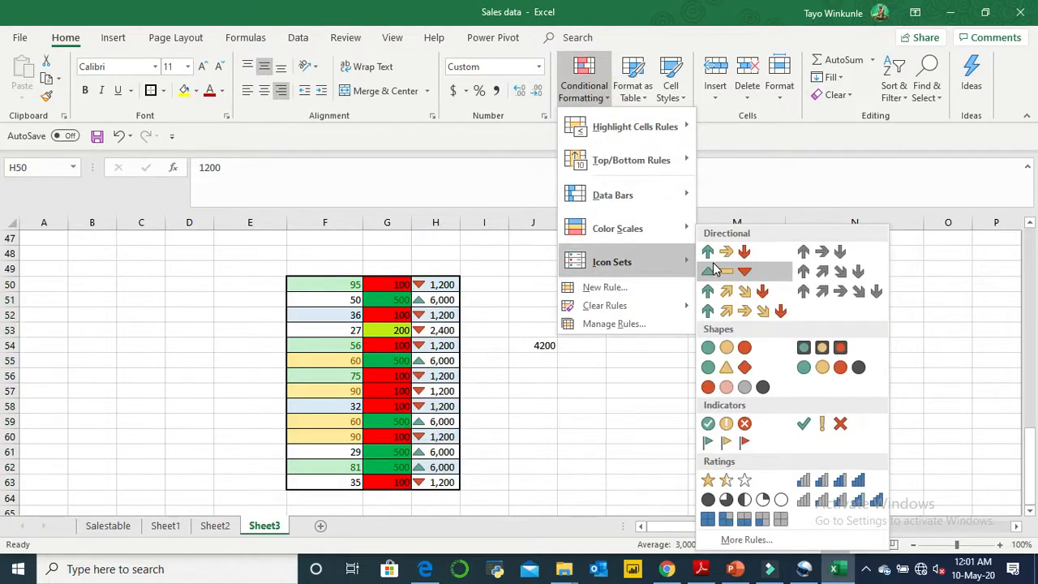
pyautogui.click(654, 324)
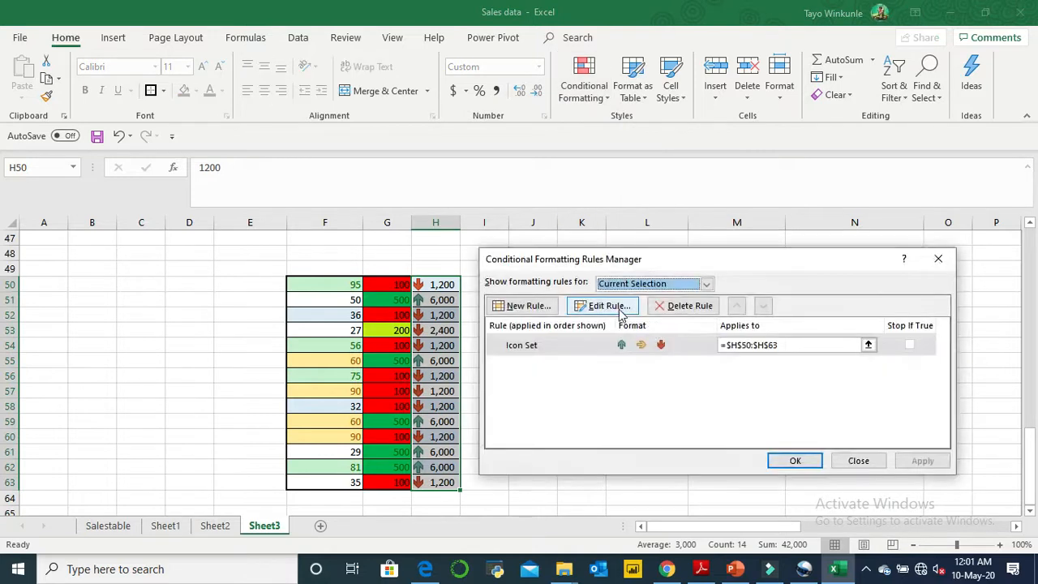
pyautogui.click(617, 310)
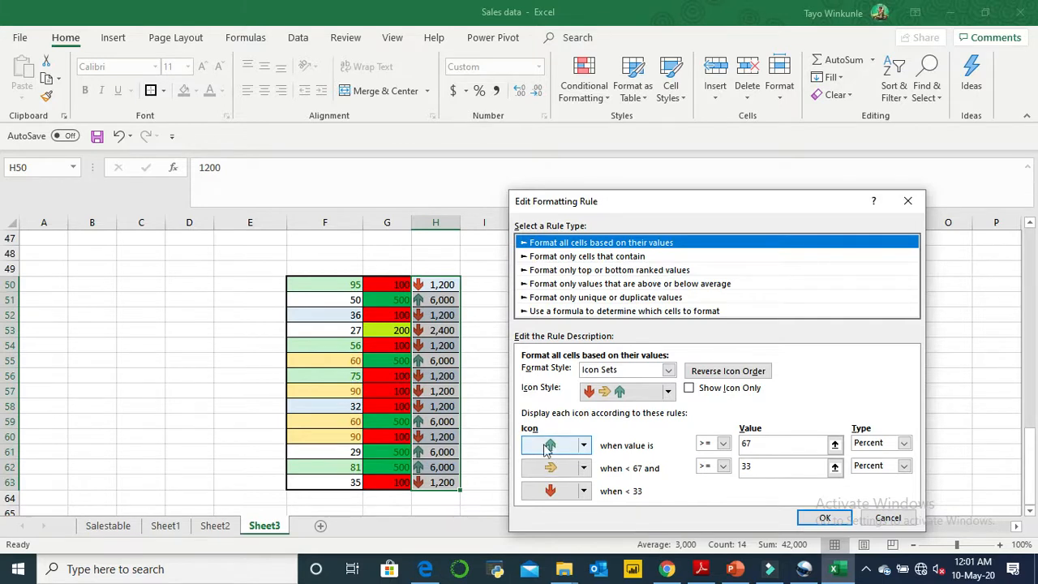
pyautogui.click(785, 442)
pyautogui.press('BackSpace')
pyautogui.press('BackSpace')
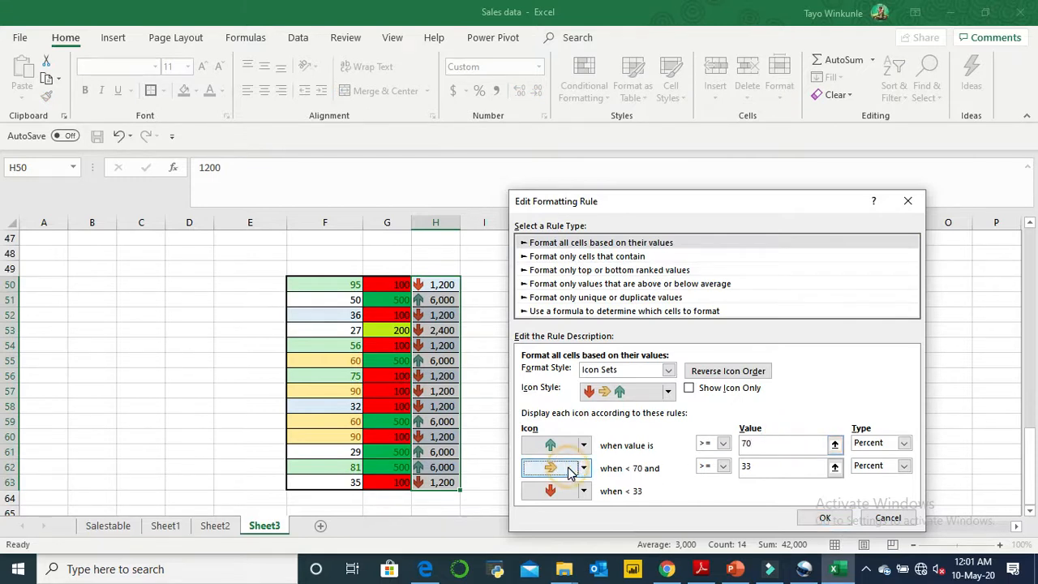
# - Set the yellow sideways arrow threshold to 30 percent and apply the edited Icon Set rule to H50:H63
pyautogui.click(801, 473)
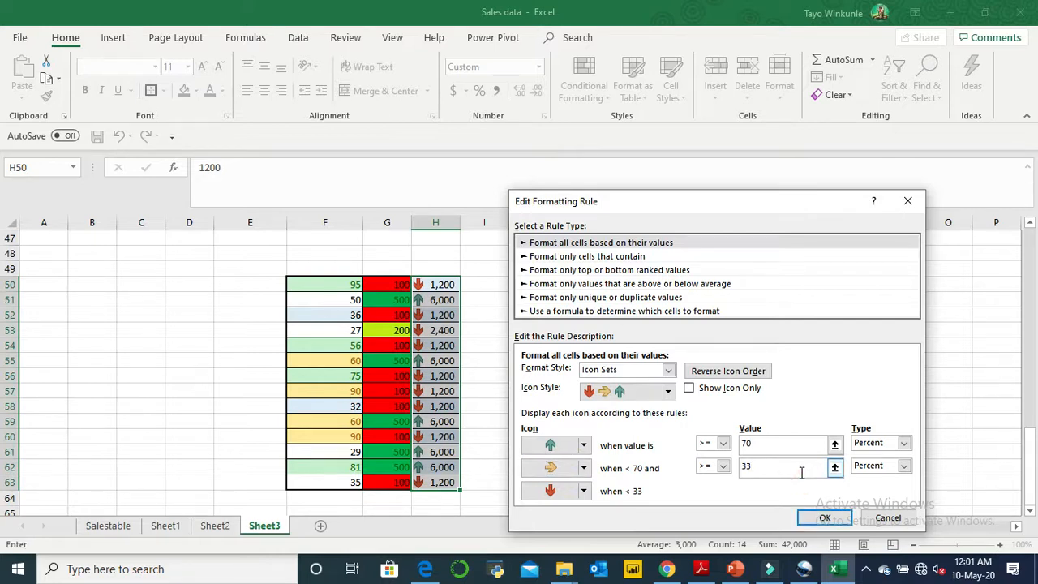
pyautogui.press('BackSpace')
pyautogui.press('BackSpace')
pyautogui.click(765, 490)
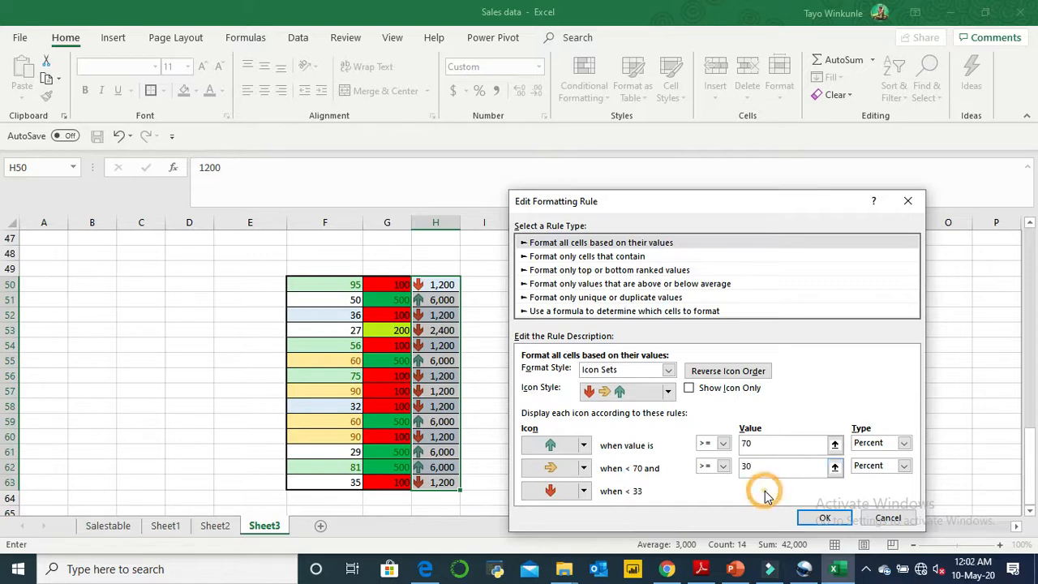
pyautogui.click(594, 494)
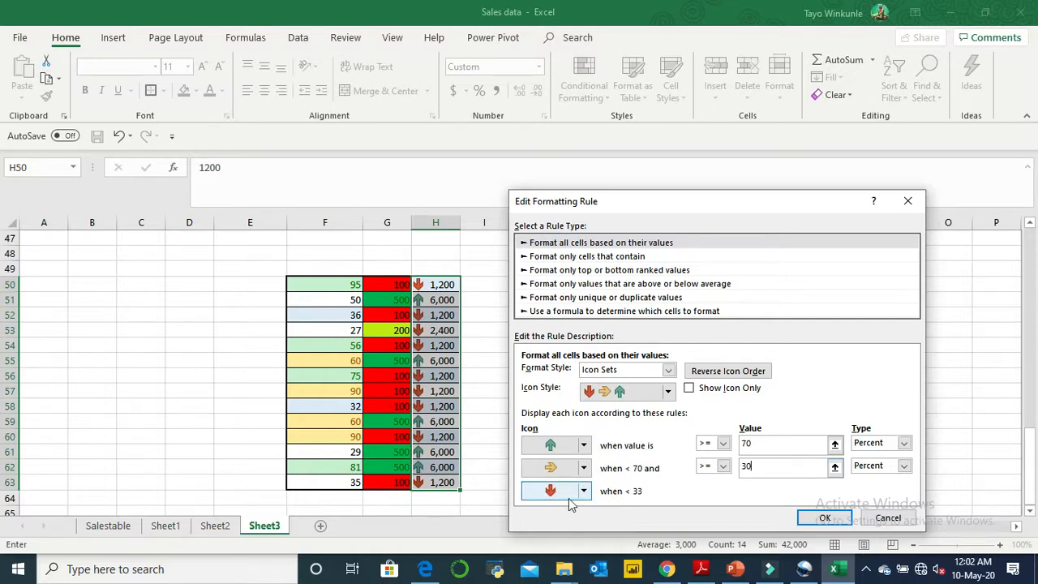
pyautogui.click(612, 491)
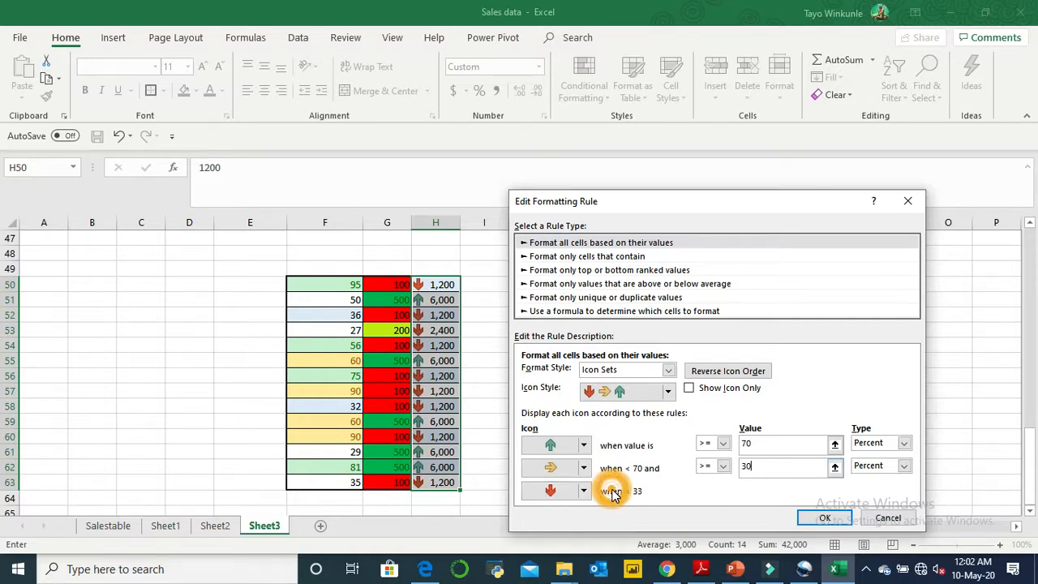
pyautogui.click(776, 444)
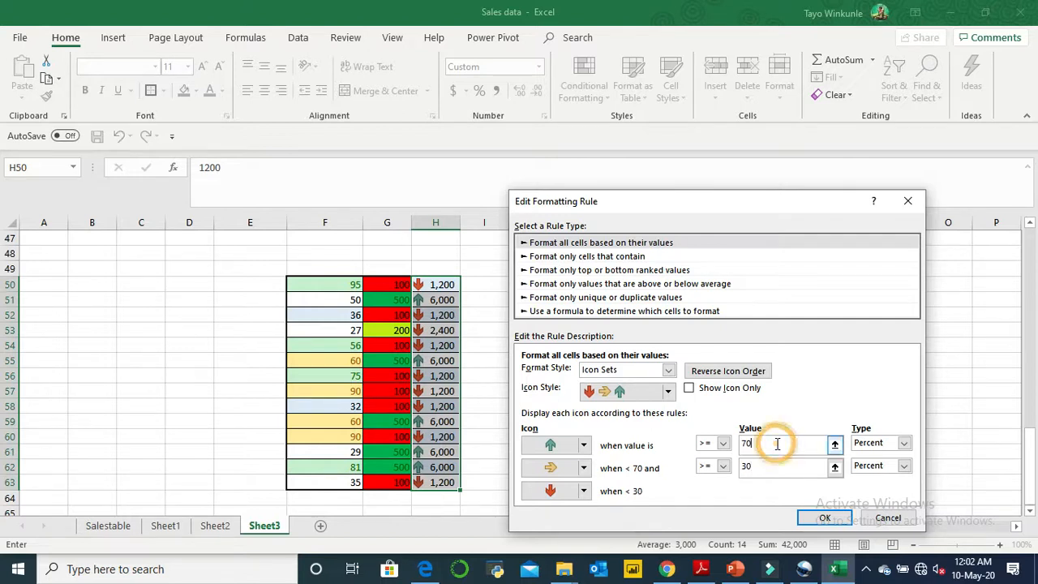
pyautogui.click(751, 485)
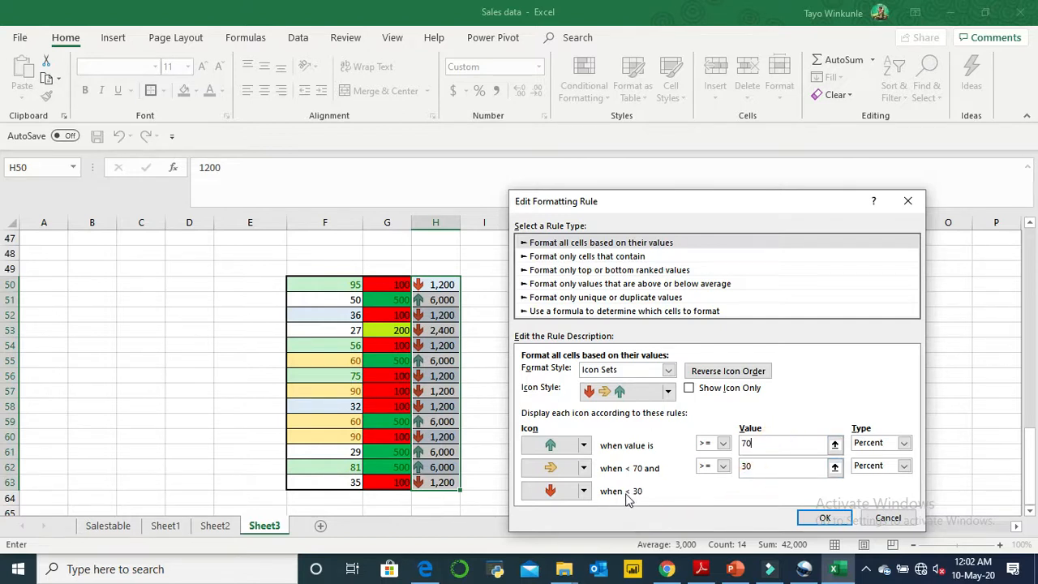
pyautogui.click(811, 518)
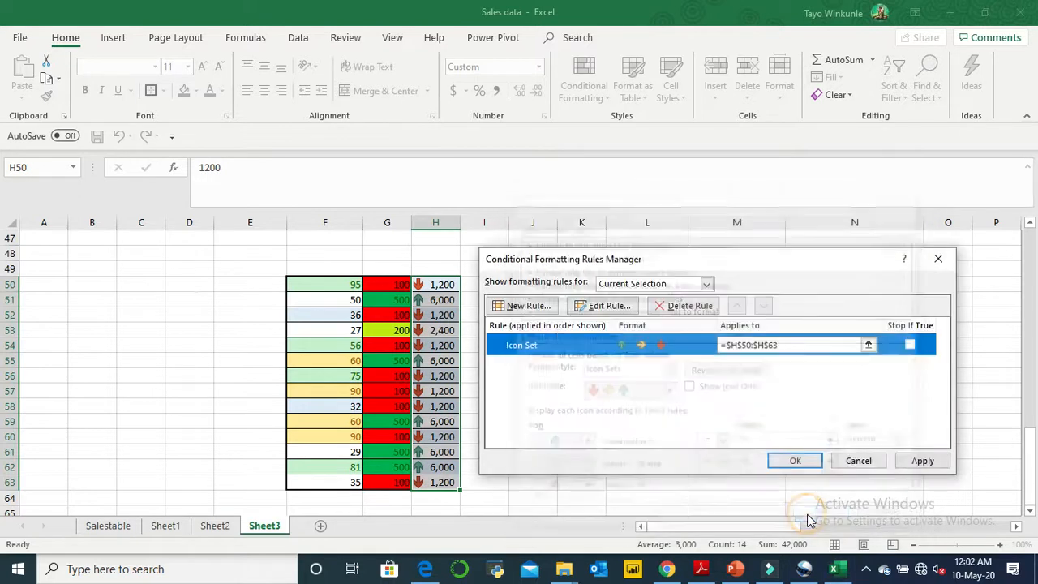
pyautogui.click(909, 460)
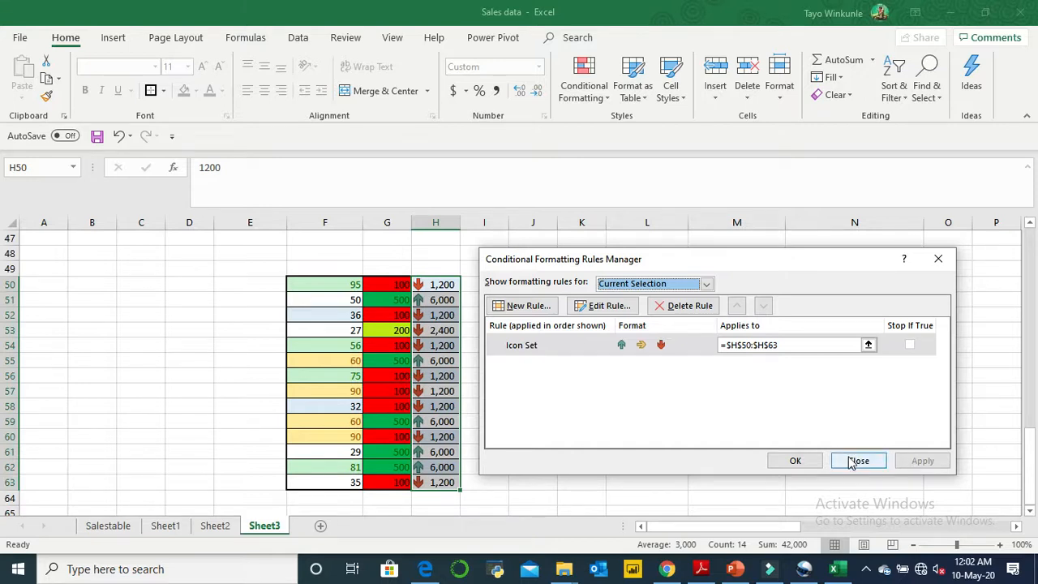
pyautogui.click(814, 461)
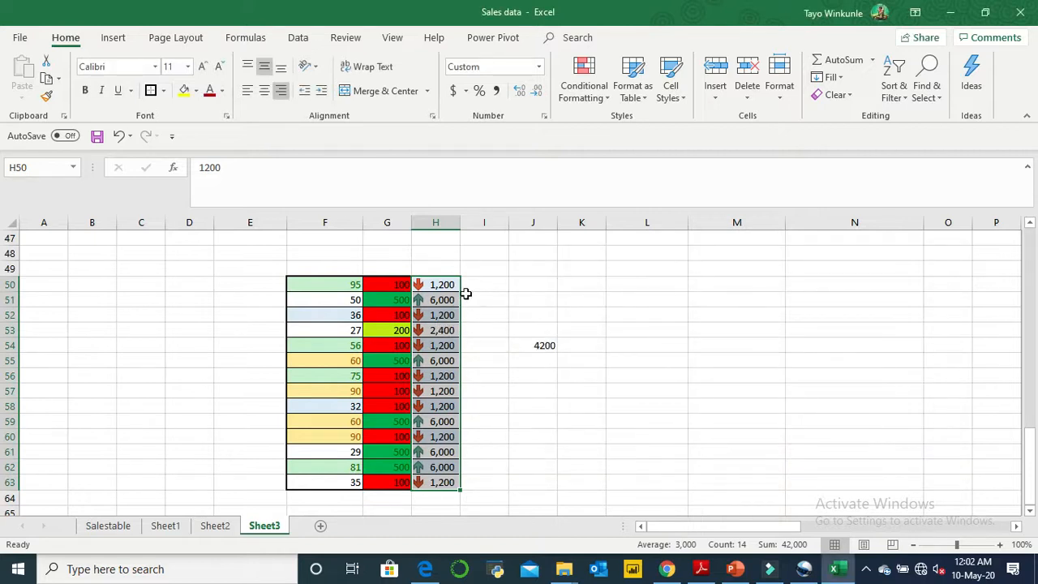
# - Inspect the icons of the 6,000 cells in H50:H63 against the 70 percent calculation in J54
pyautogui.click(439, 298)
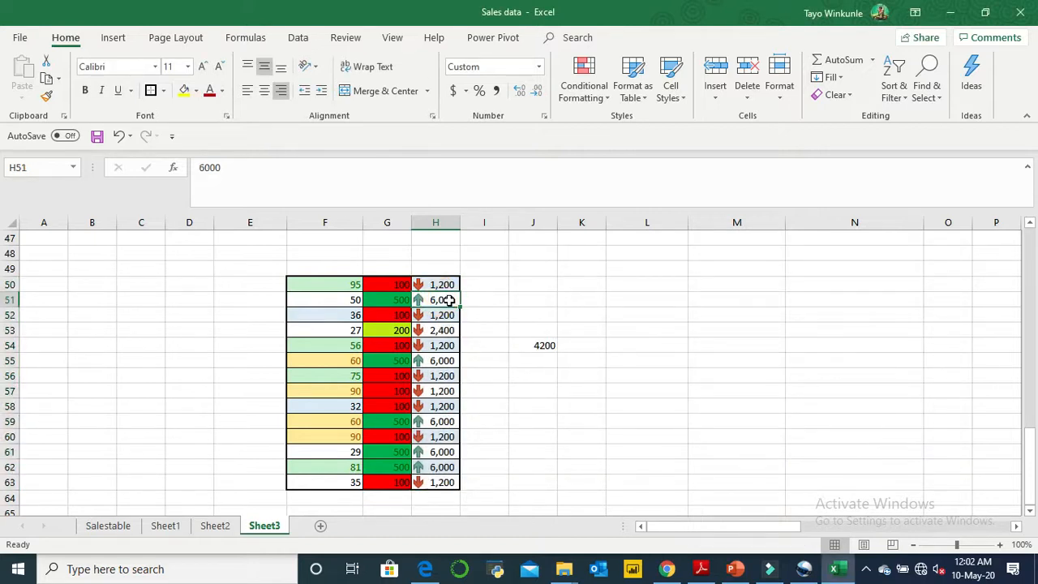
pyautogui.click(441, 360)
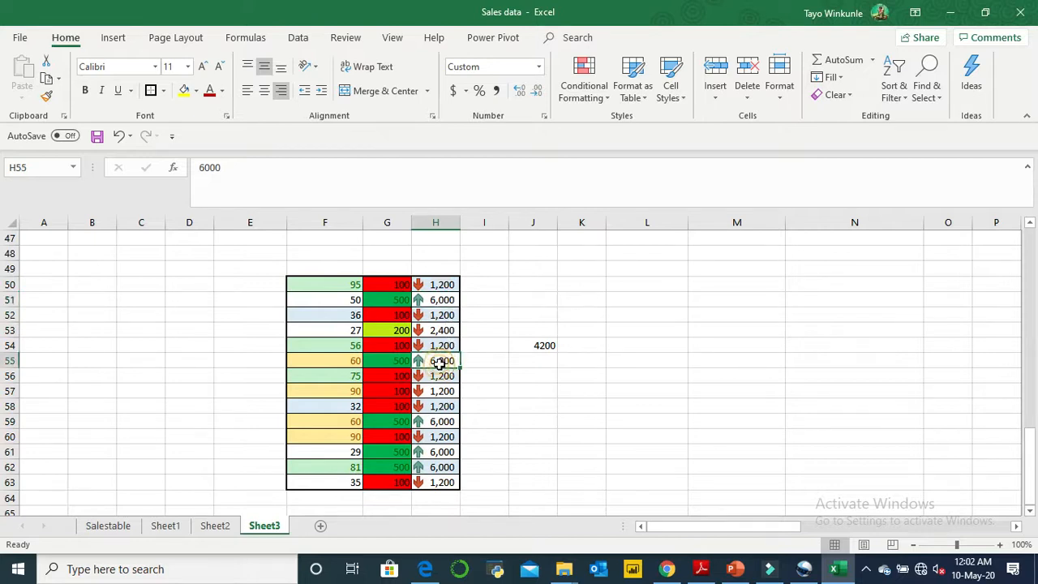
pyautogui.click(441, 421)
pyautogui.click(440, 436)
pyautogui.click(440, 452)
pyautogui.click(438, 467)
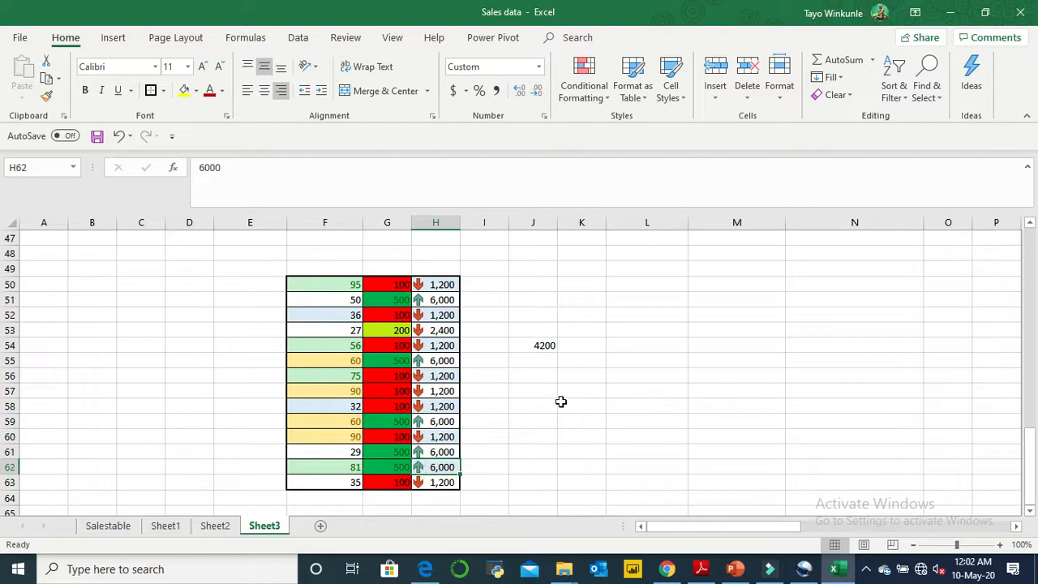
pyautogui.click(543, 346)
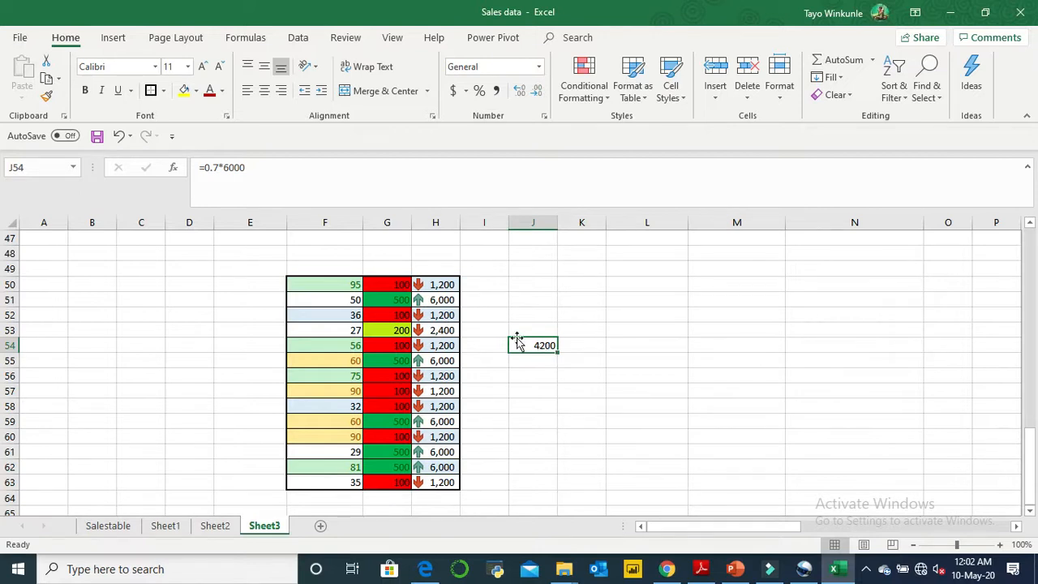
# - Enter the test value 4500 in cell H64 directly below the icon set range
pyautogui.click(441, 496)
pyautogui.click(535, 467)
pyautogui.click(449, 497)
pyautogui.write('4,5')
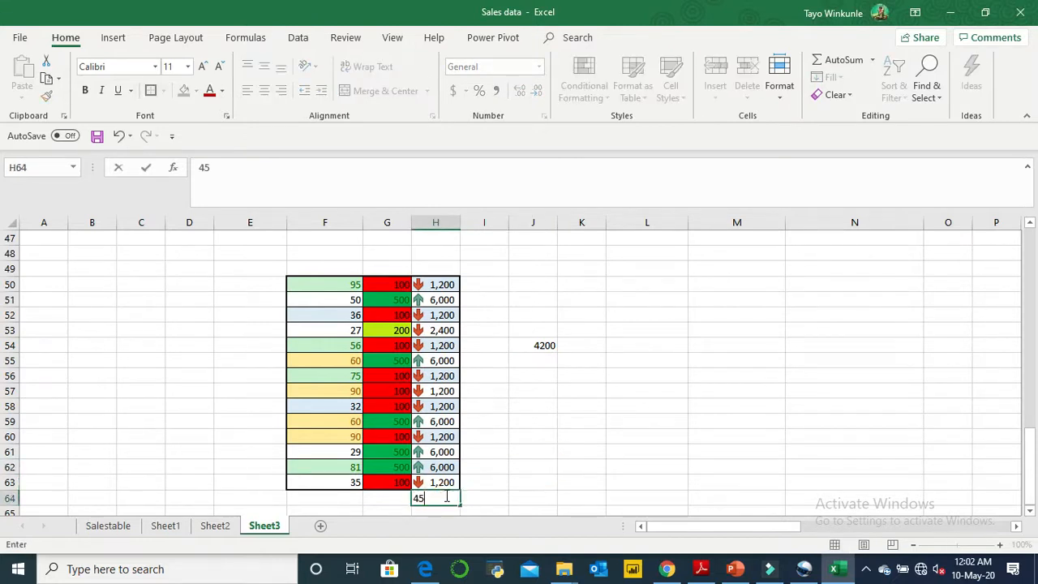
pyautogui.write('00')
pyautogui.press('Return')
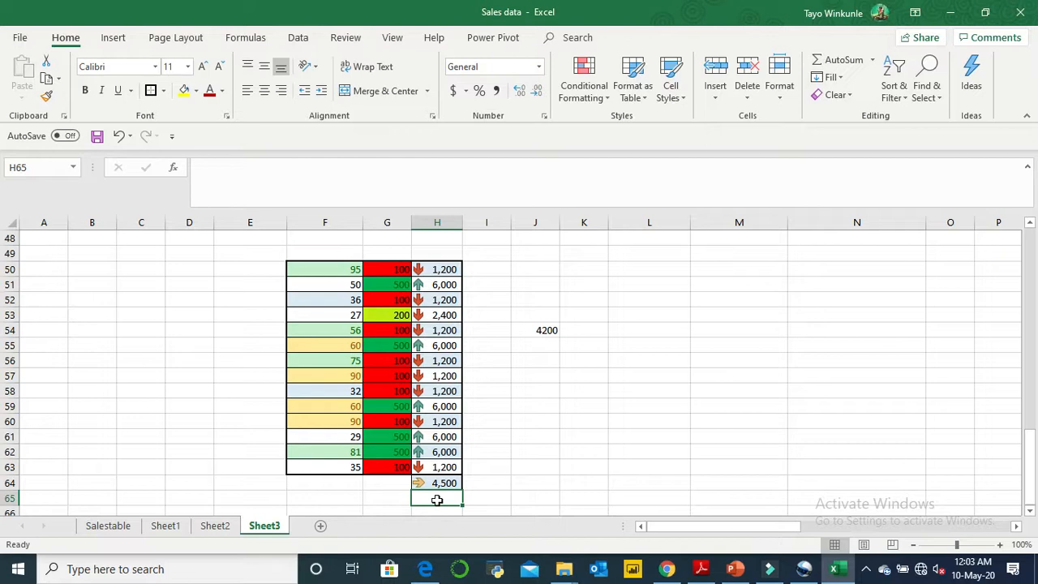
# - Add the test values 5000, 4000 and 4200 in cells H65, H66 and H67
pyautogui.write('5000')
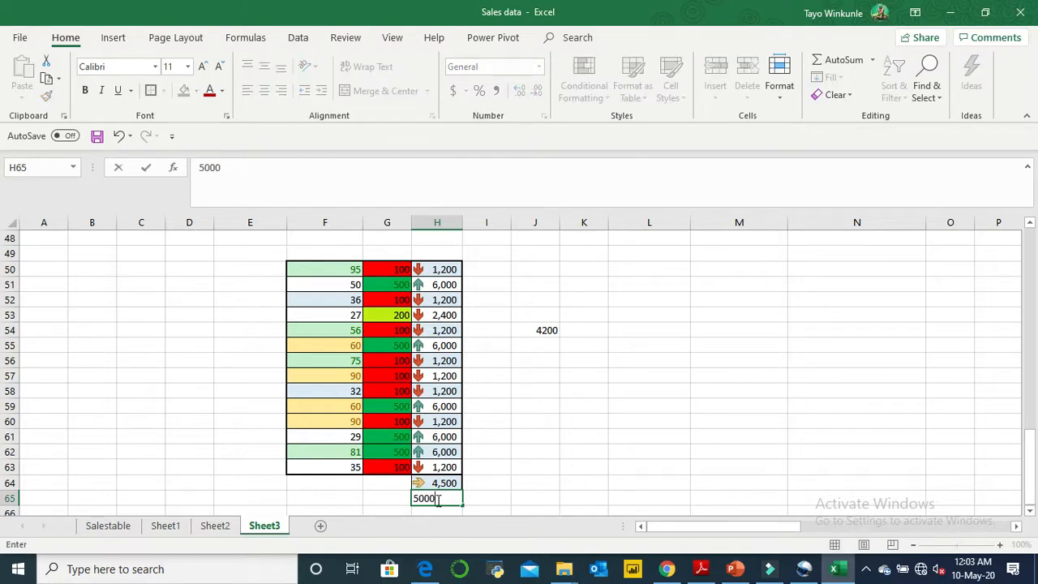
pyautogui.press('Return')
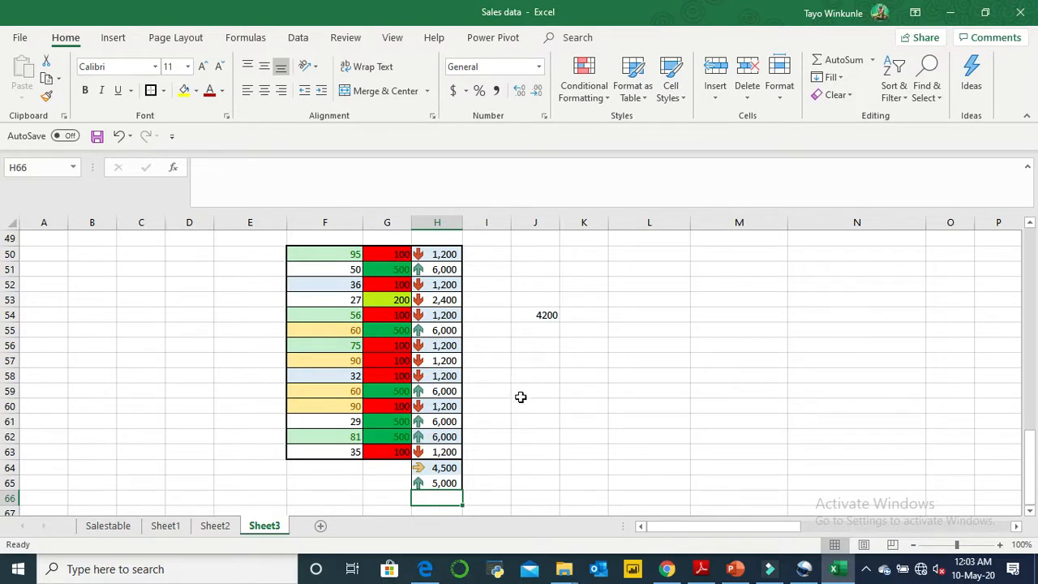
pyautogui.write('4000')
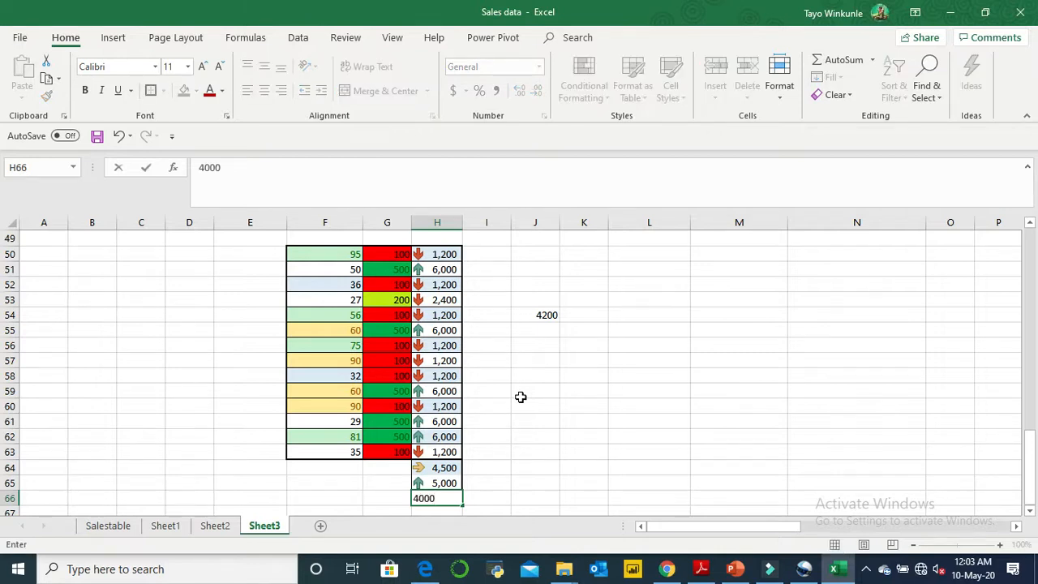
pyautogui.press('Return')
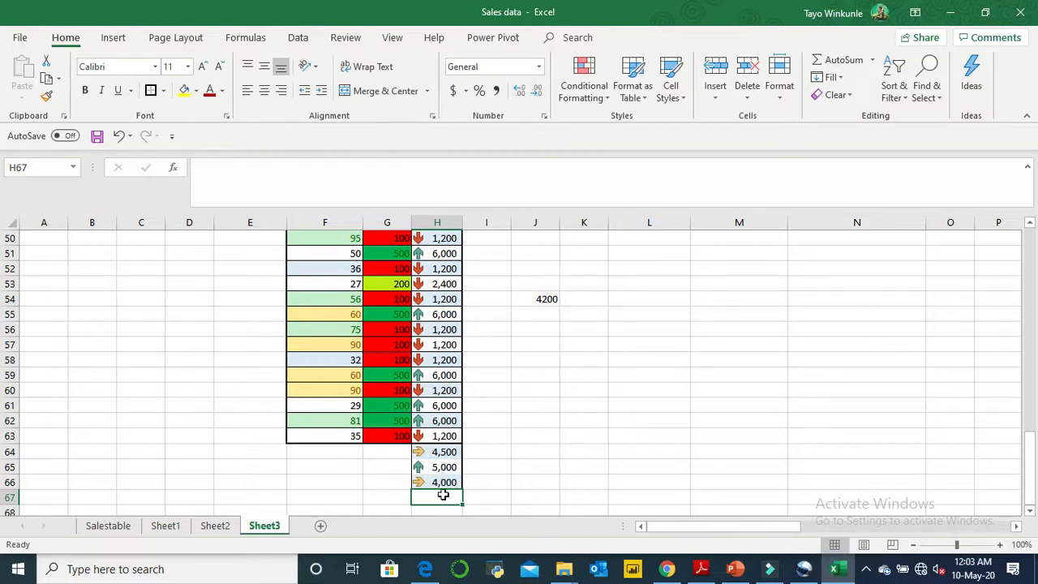
pyautogui.write('4,2')
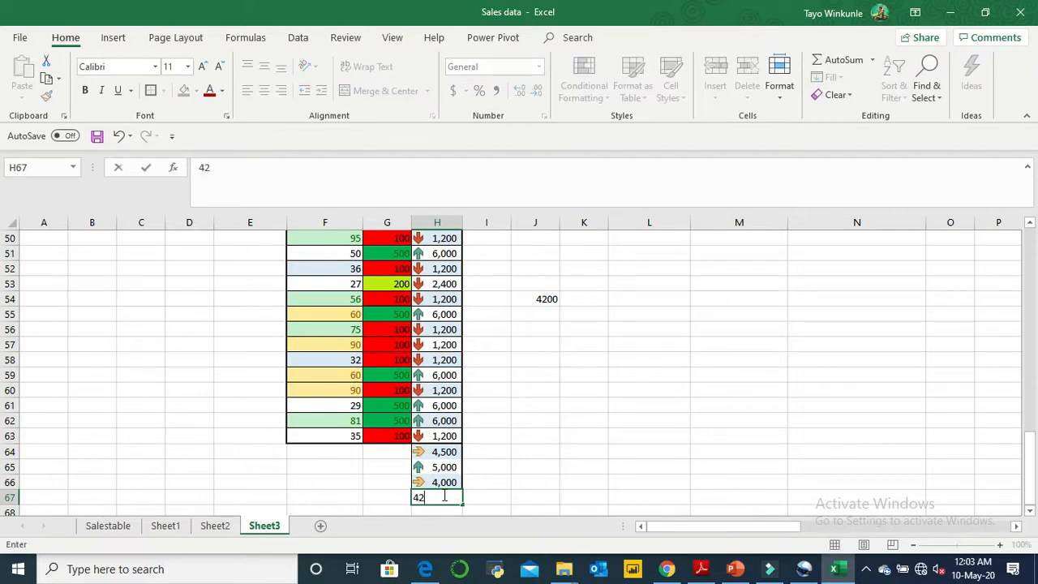
pyautogui.write('00')
pyautogui.press('Return')
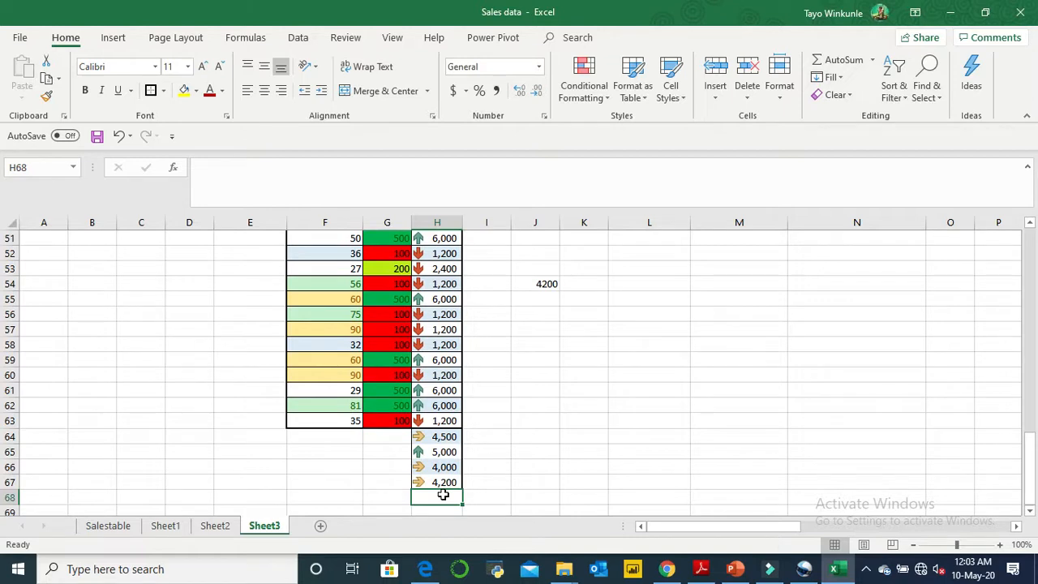
# - Compare the green-arrow cells H65, H62, H61 and H51 with the 70 percent figure in J54
pyautogui.click(502, 468)
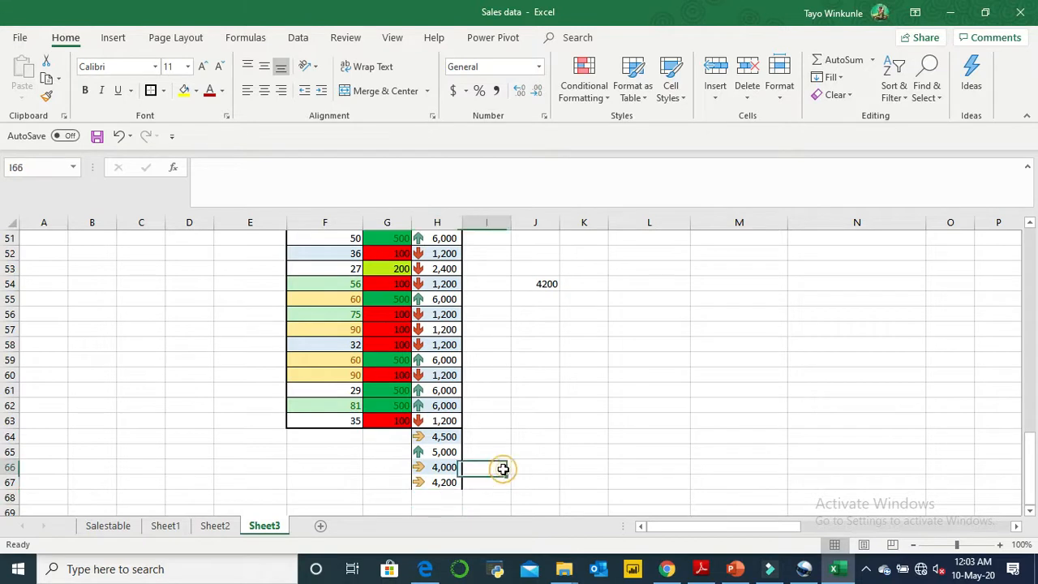
pyautogui.click(549, 283)
pyautogui.click(550, 331)
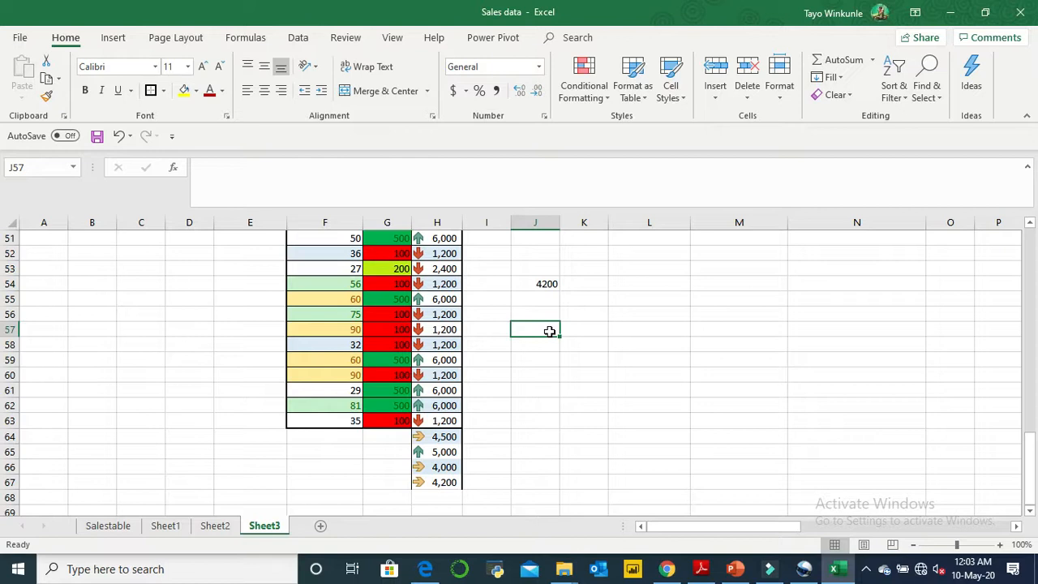
pyautogui.click(434, 452)
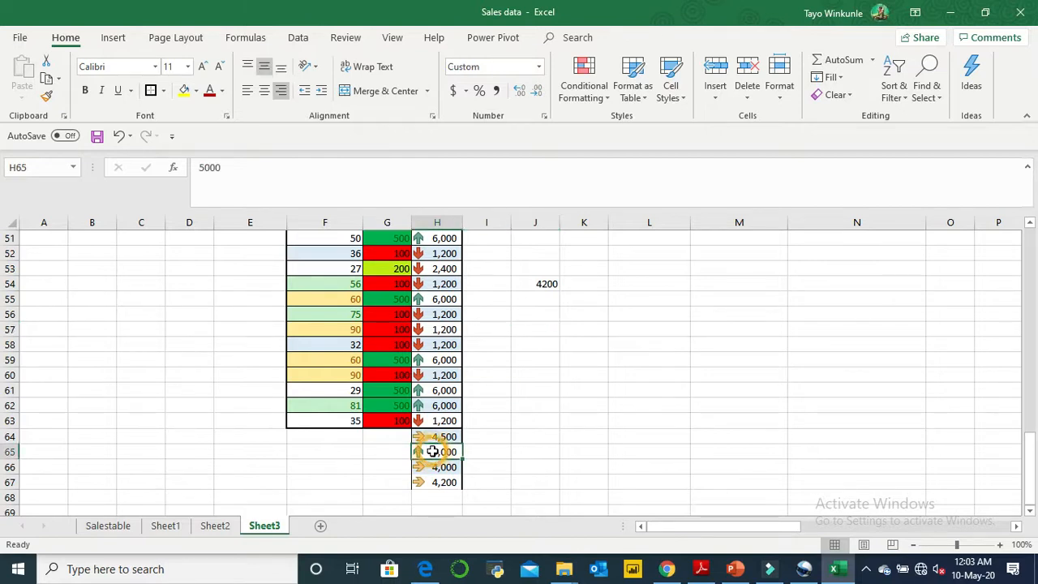
pyautogui.click(430, 406)
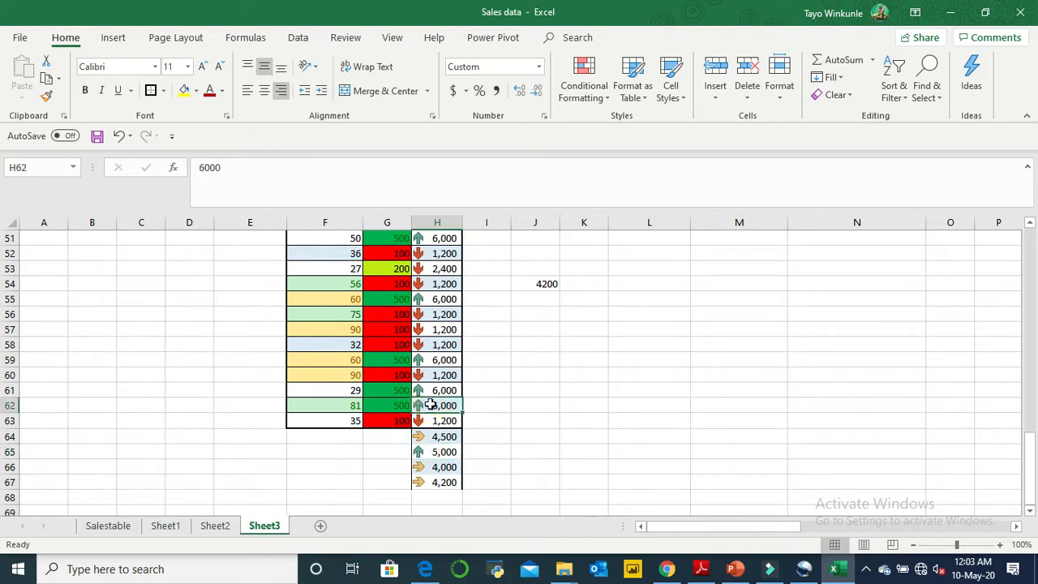
pyautogui.click(442, 391)
pyautogui.click(441, 237)
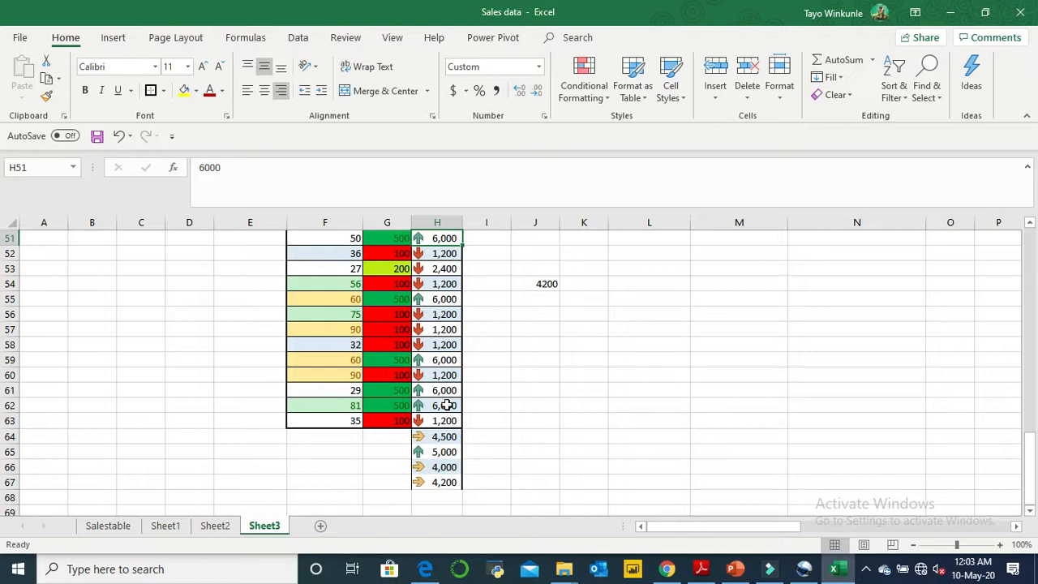
# - Check the yellow-arrow cells H66 and H67 and the red-arrow cells H60, H63 and H58 against the rule thresholds
pyautogui.click(419, 468)
pyautogui.click(418, 482)
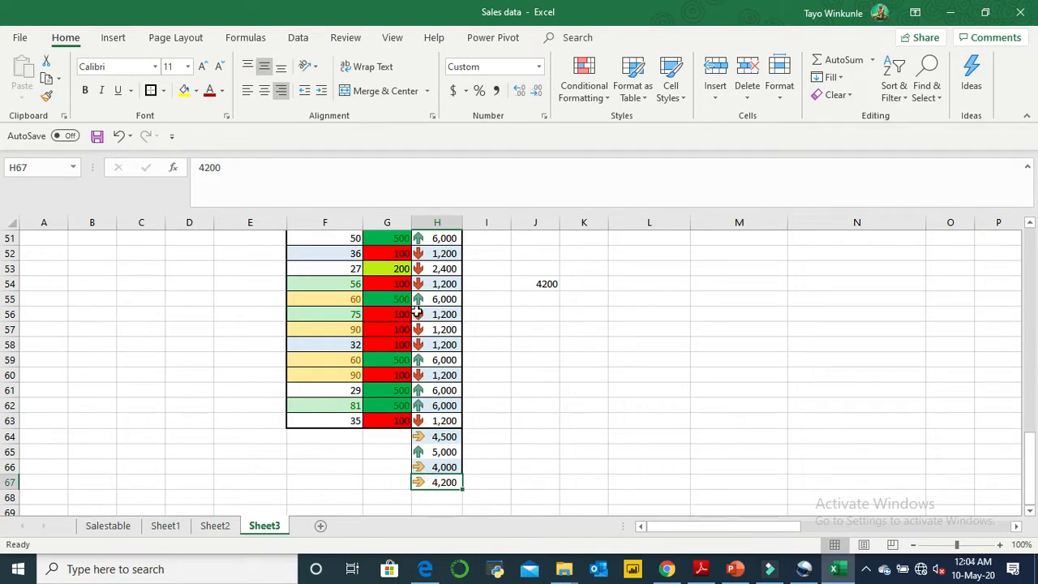
pyautogui.click(423, 378)
pyautogui.click(421, 420)
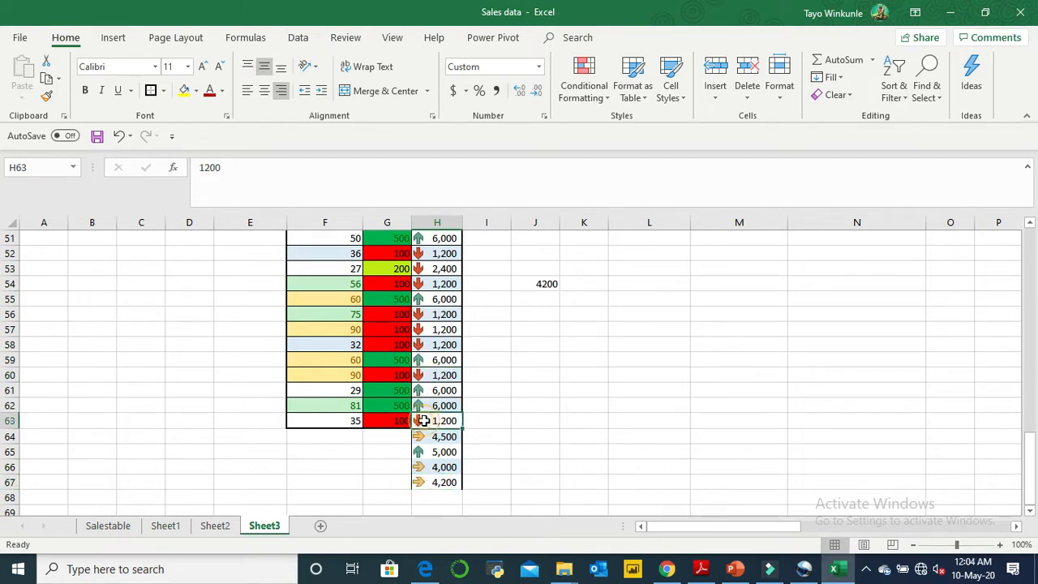
pyautogui.click(422, 341)
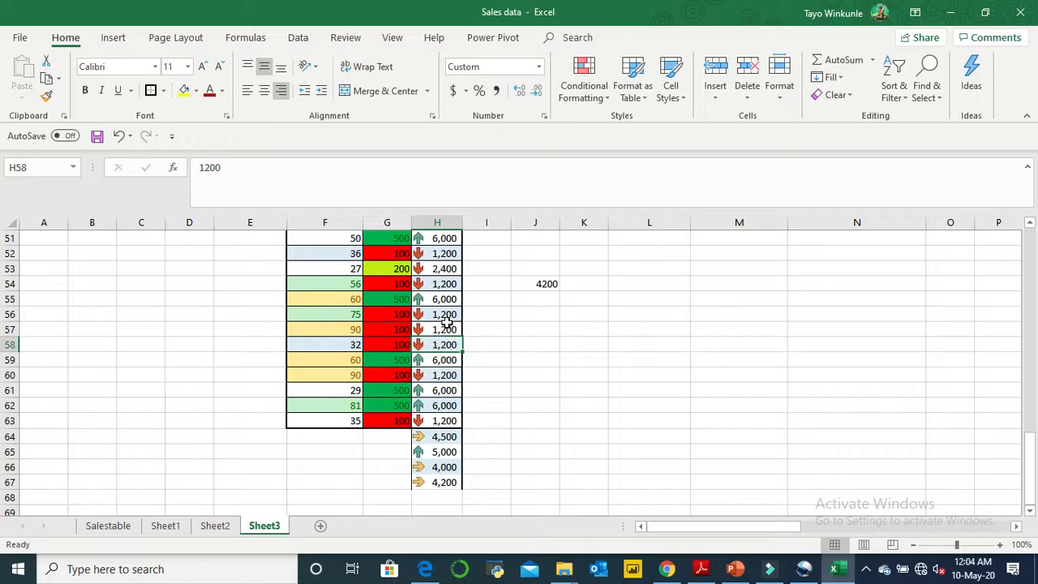
# - Enter the test value 8000 in cell H68 directly below the other test values
pyautogui.click(486, 287)
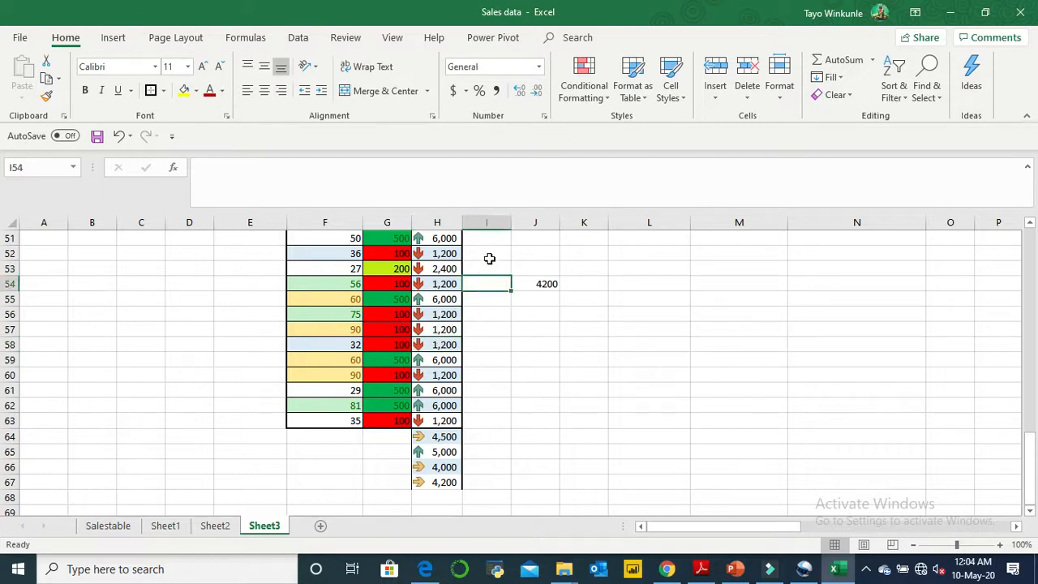
pyautogui.click(1032, 226)
pyautogui.click(1032, 227)
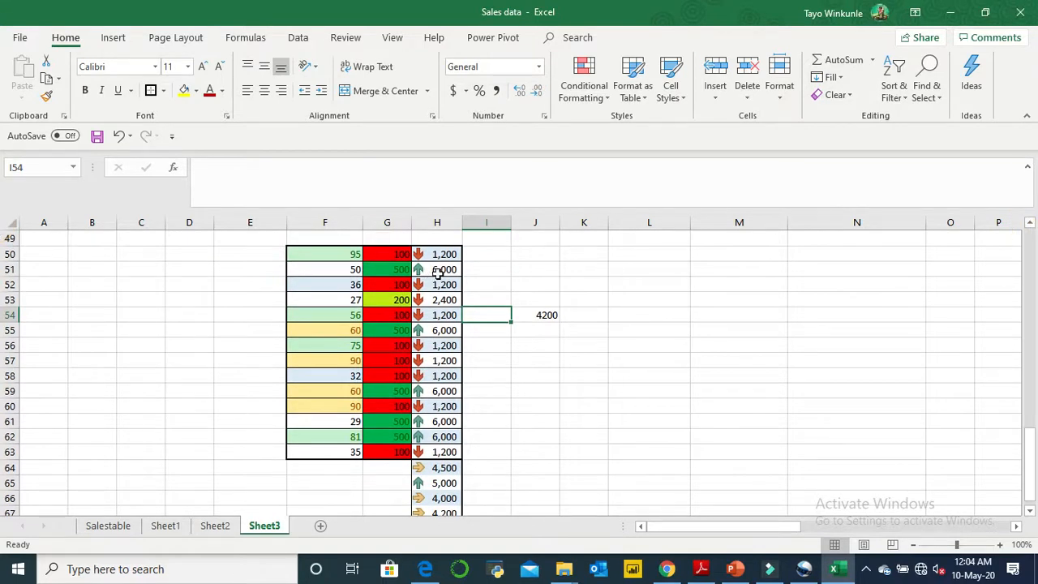
pyautogui.click(1030, 511)
pyautogui.click(1030, 513)
pyautogui.click(1030, 513)
pyautogui.click(1031, 513)
pyautogui.click(1030, 513)
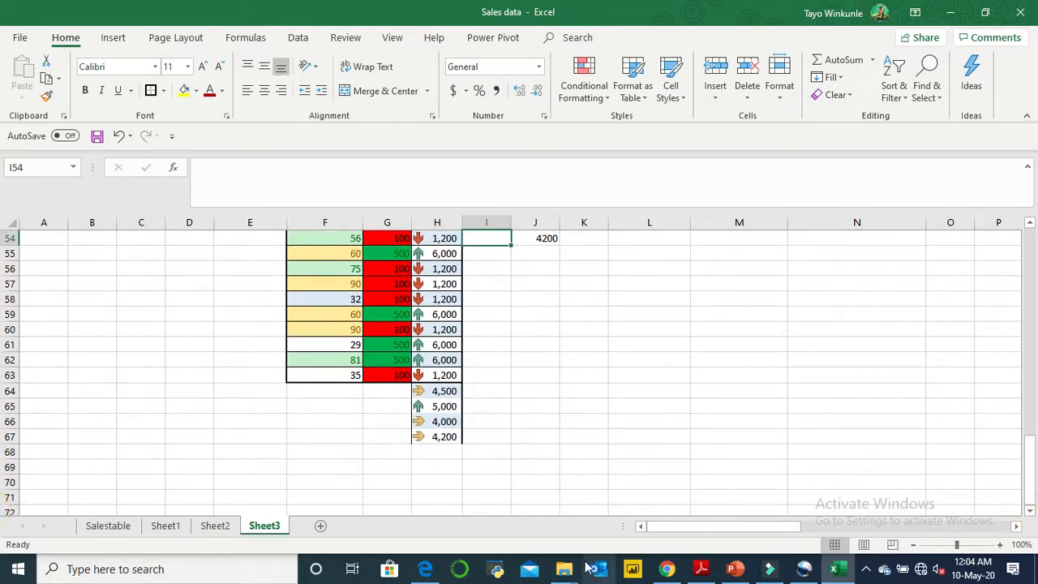
pyautogui.click(445, 451)
pyautogui.write('80100')
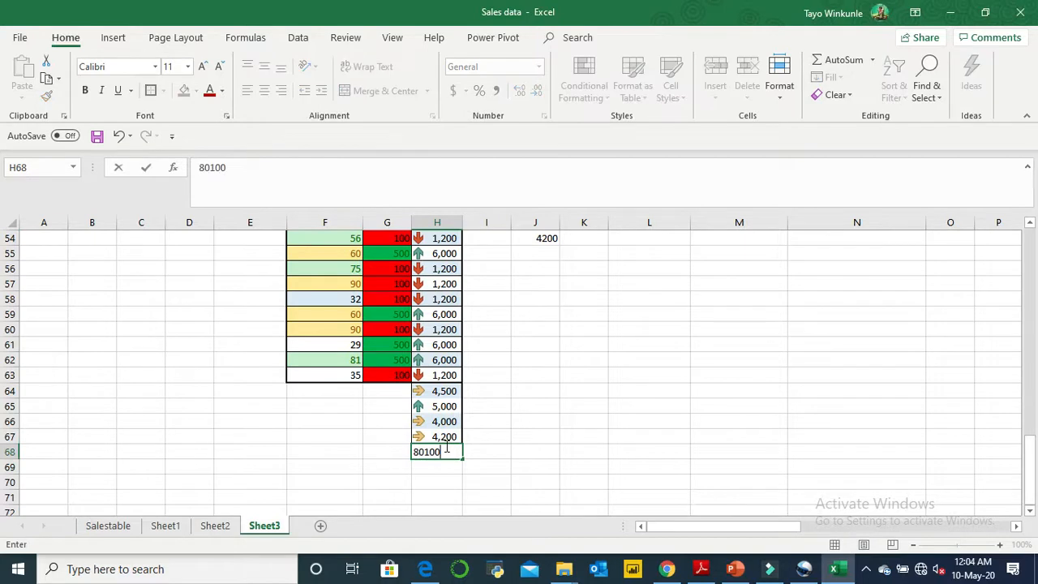
pyautogui.press('BackSpace')
pyautogui.press('BackSpace')
pyautogui.click(538, 408)
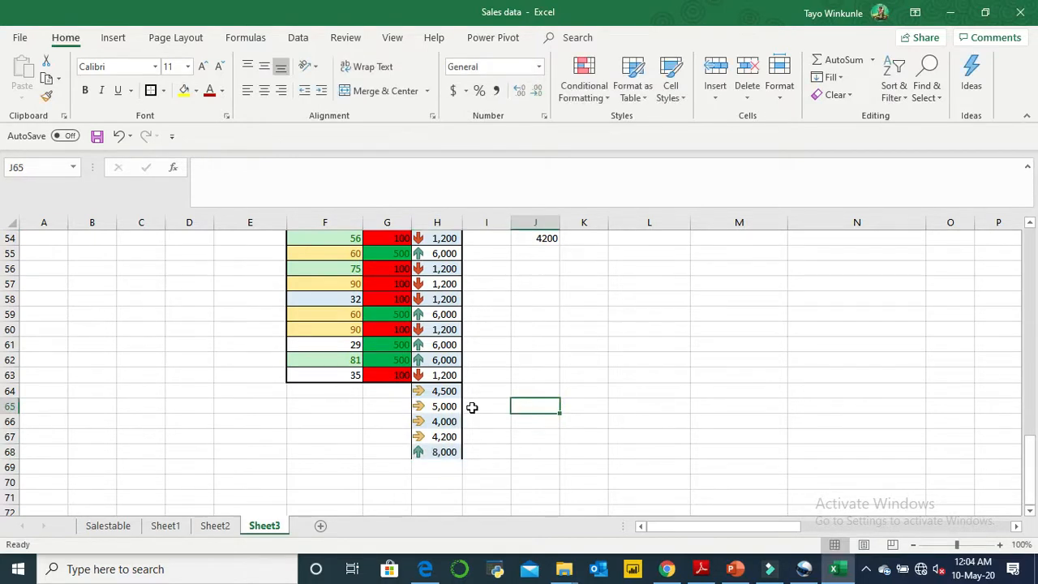
# - Open the icon set rule applied to H50:H68 for editing
pyautogui.click(1031, 228)
pyautogui.click(1031, 228)
pyautogui.click(1031, 228)
pyautogui.click(1031, 228)
pyautogui.click(1031, 228)
pyautogui.click(1031, 228)
pyautogui.moveTo(459, 284); pyautogui.dragTo(445, 485)
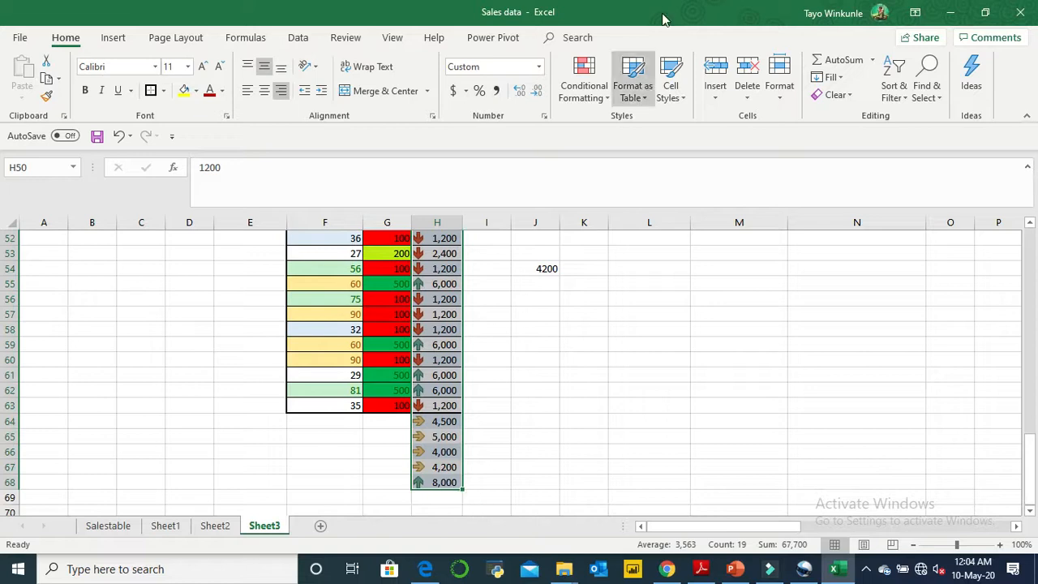
pyautogui.click(610, 92)
pyautogui.click(631, 322)
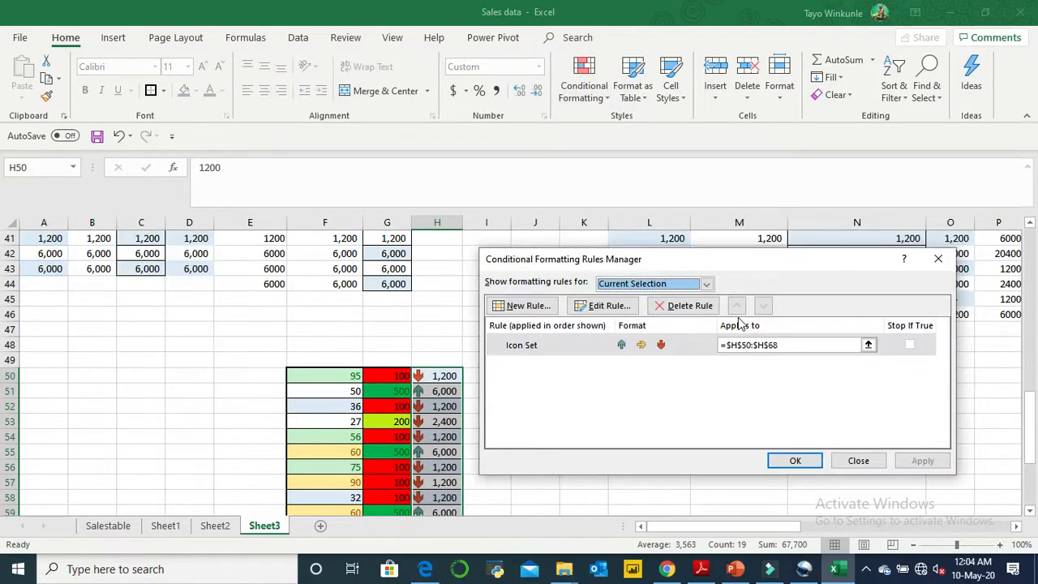
pyautogui.click(610, 306)
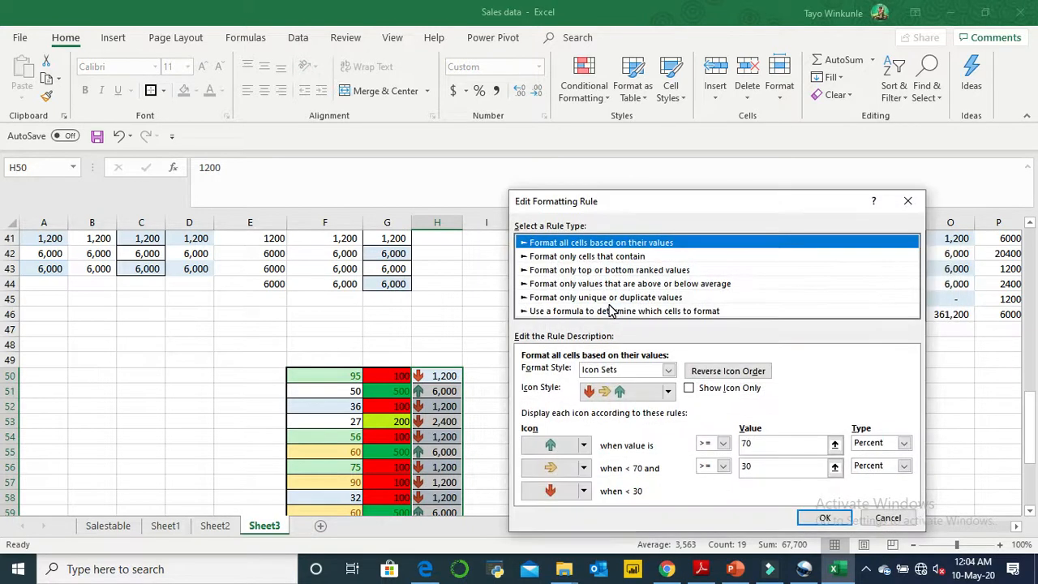
# - Set the icon set thresholds to 90 percent for the green arrow and 10 percent for the yellow arrow, and apply the rule
pyautogui.click(783, 444)
pyautogui.press('BackSpace')
pyautogui.press('BackSpace')
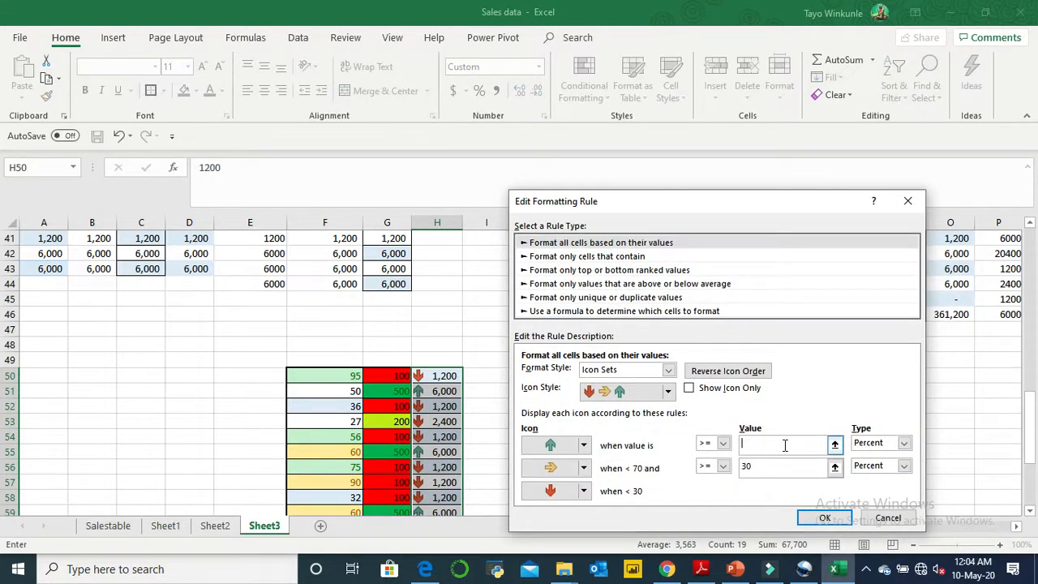
pyautogui.write('90')
pyautogui.doubleClick(781, 468)
pyautogui.click(793, 445)
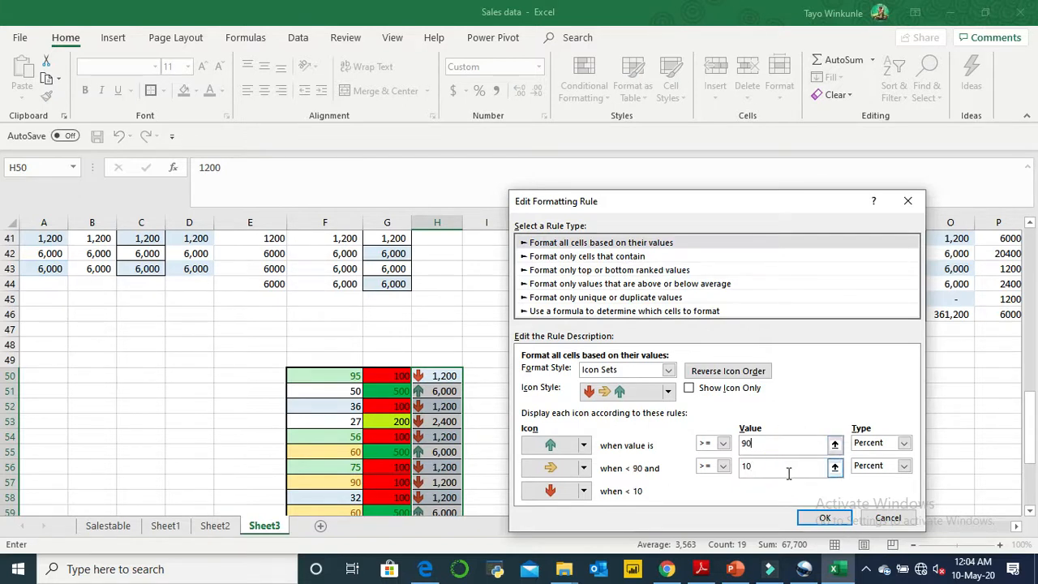
pyautogui.click(820, 519)
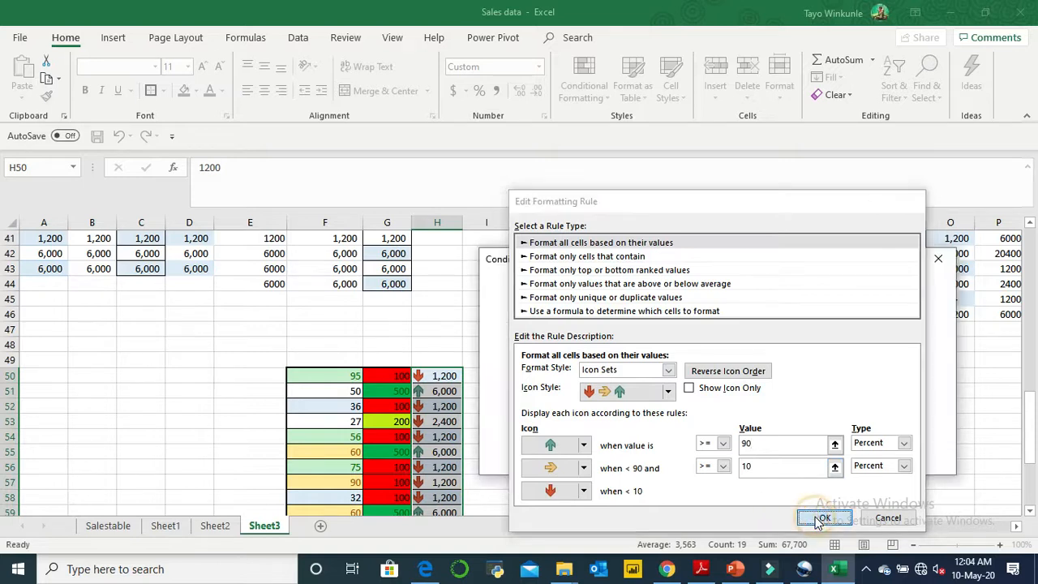
pyautogui.click(923, 460)
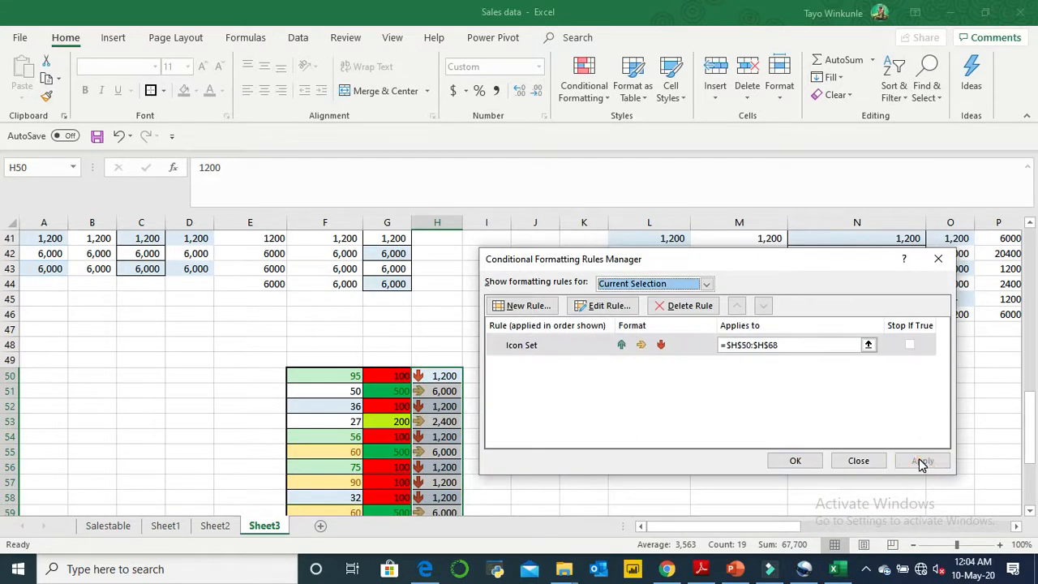
pyautogui.click(798, 461)
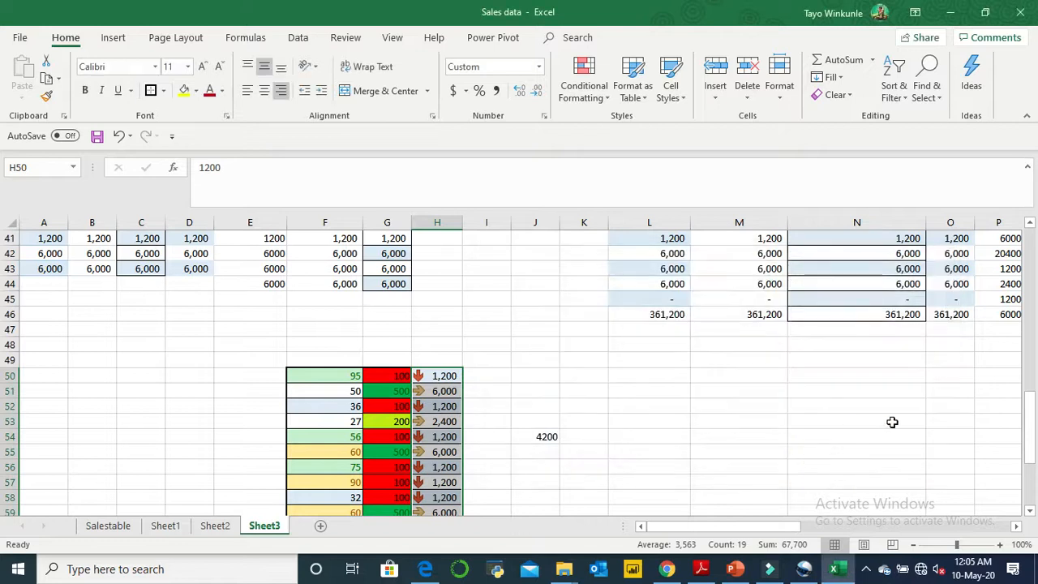
# - Calculate the 90 percent threshold in cell J64 with the formula =0.9*8000
pyautogui.click(1030, 511)
pyautogui.click(1029, 511)
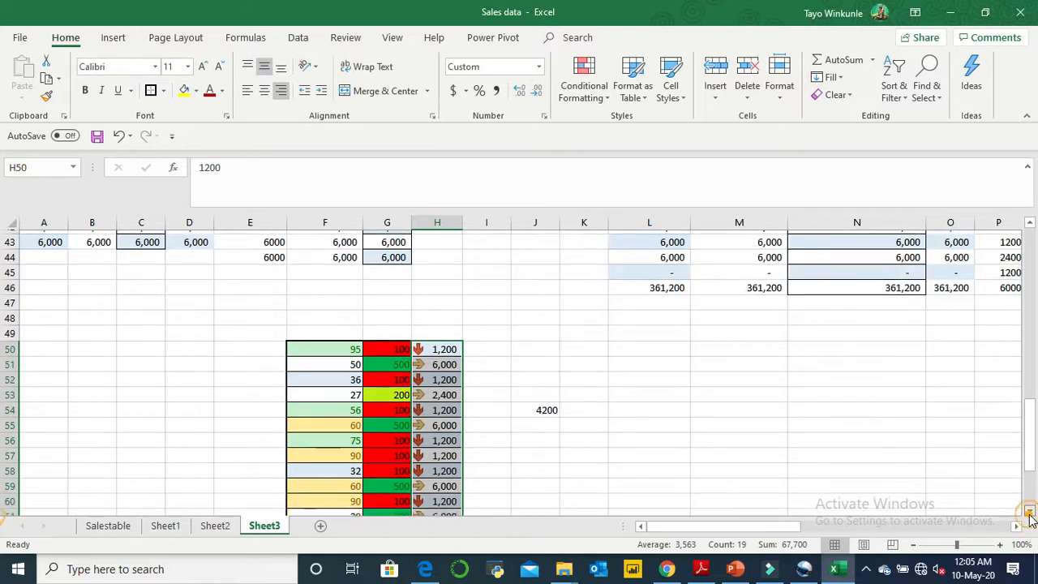
pyautogui.click(1029, 512)
pyautogui.click(1029, 512)
pyautogui.click(1030, 513)
pyautogui.click(1029, 513)
pyautogui.click(1029, 513)
pyautogui.click(1029, 513)
pyautogui.click(1029, 513)
pyautogui.click(1029, 513)
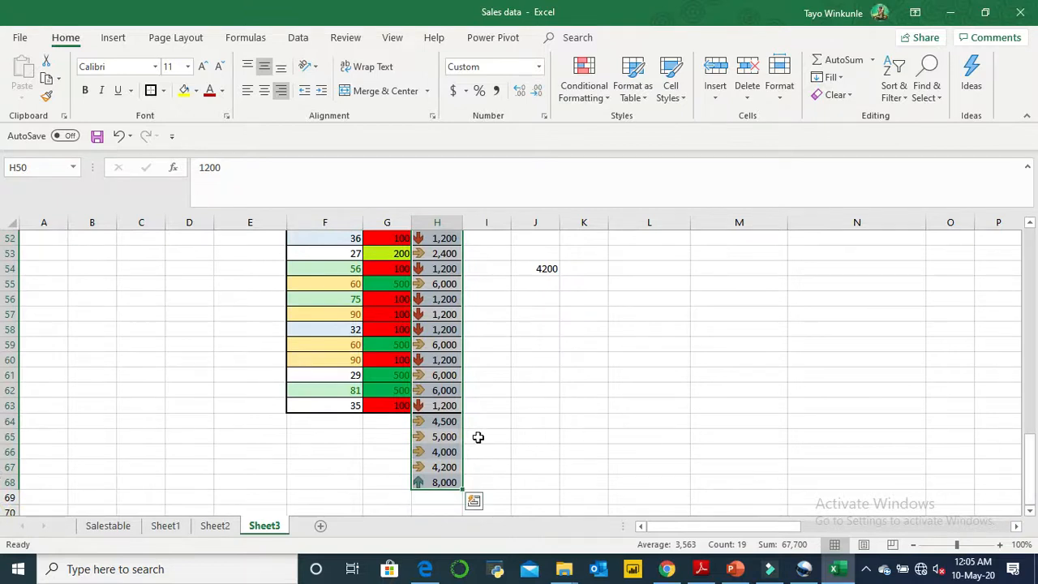
pyautogui.click(541, 419)
pyautogui.write('0.')
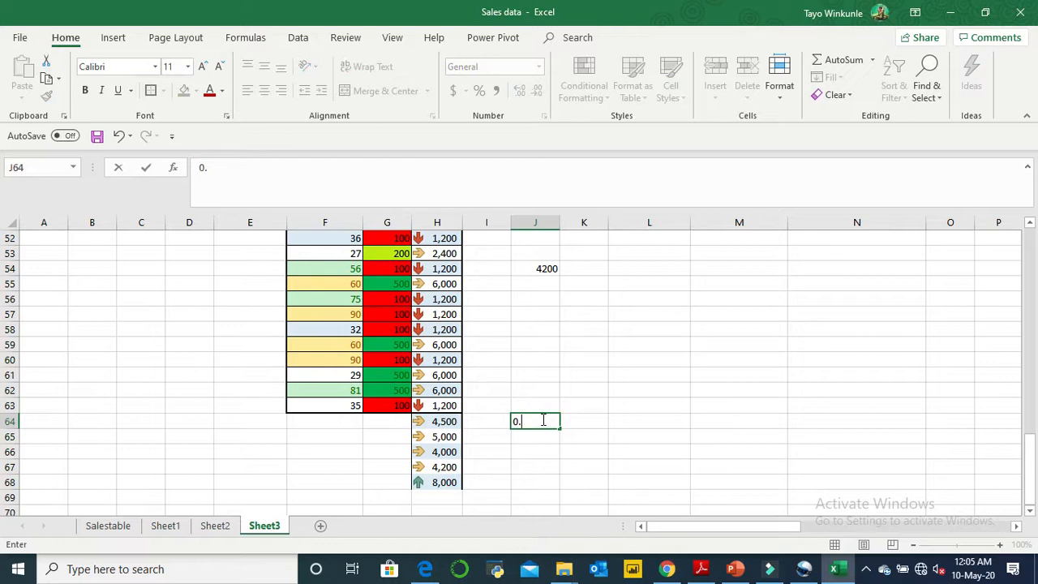
pyautogui.write('6=0.9*8000')
pyautogui.press('Return')
pyautogui.write('.')
pyautogui.click(675, 417)
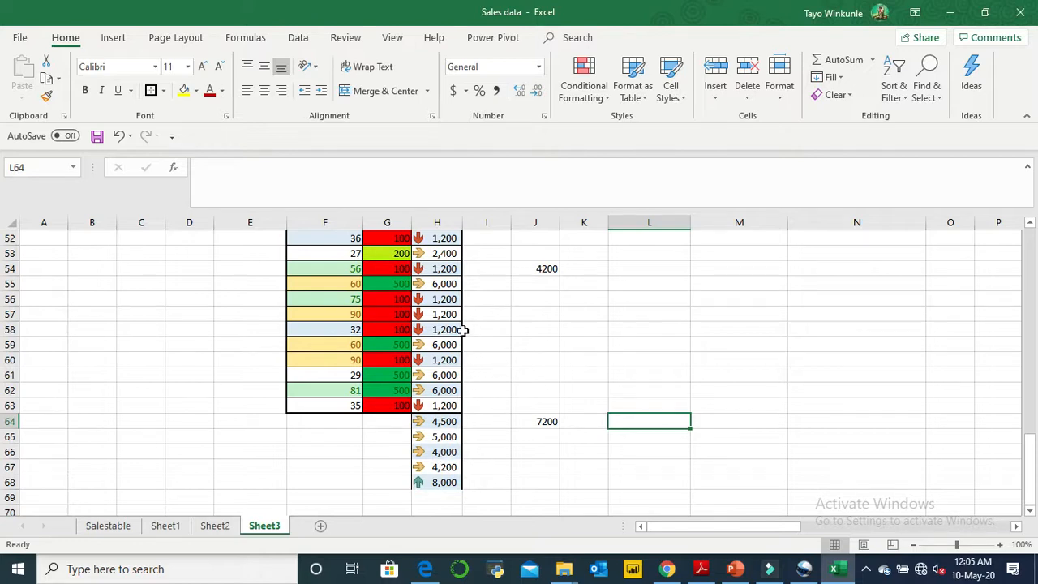
# - Calculate the 10 percent threshold in cell J66 with the formula =0.1*8000
pyautogui.click(541, 422)
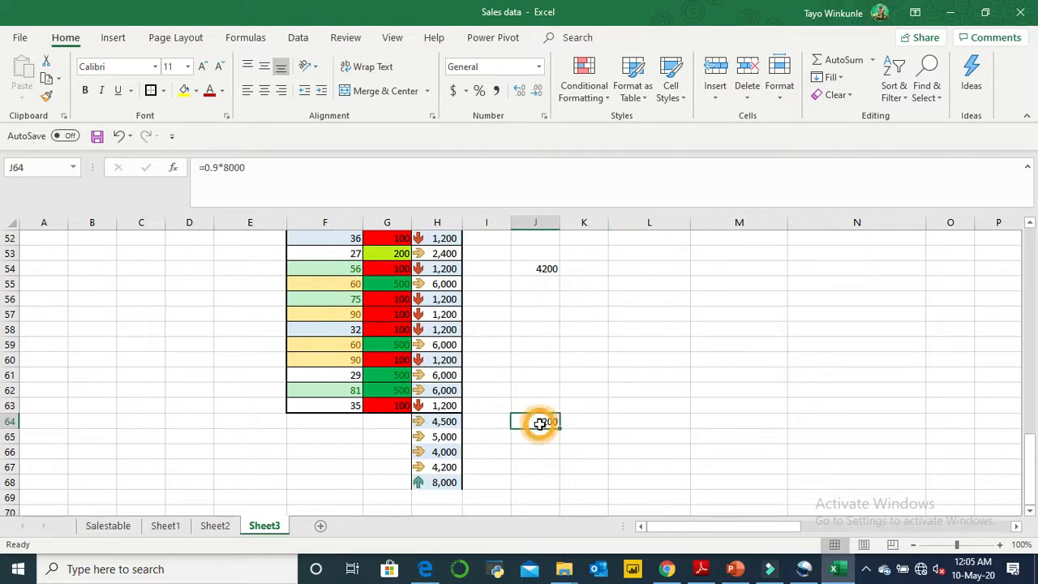
pyautogui.click(540, 448)
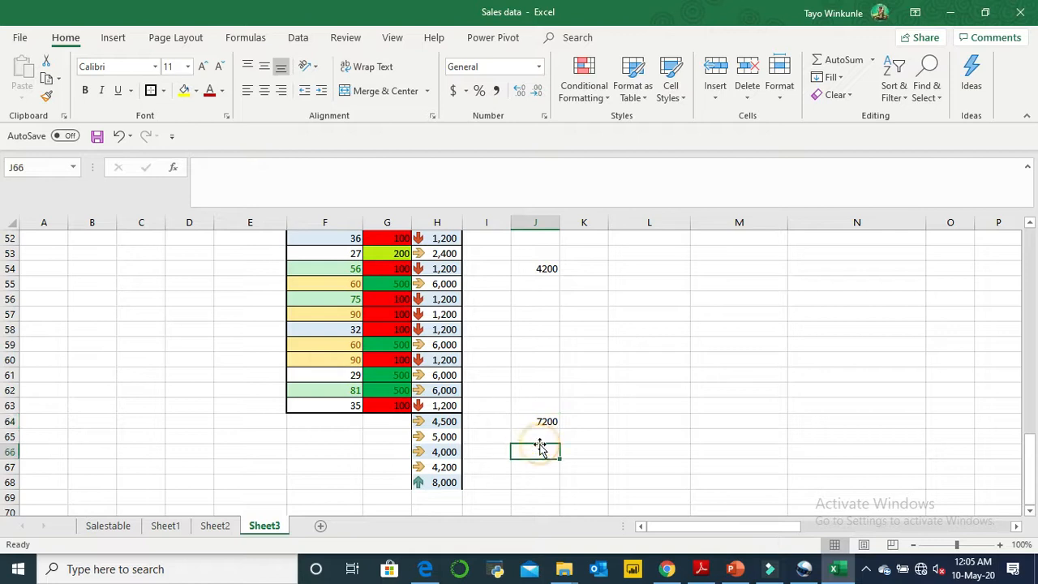
pyautogui.write('0.1*')
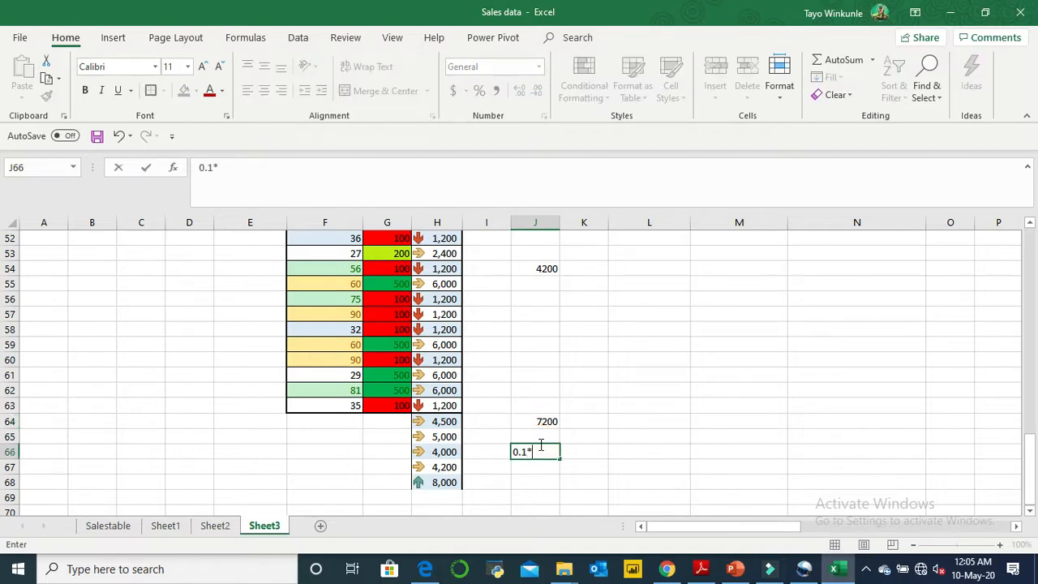
pyautogui.press('Tab')
pyautogui.write('0')
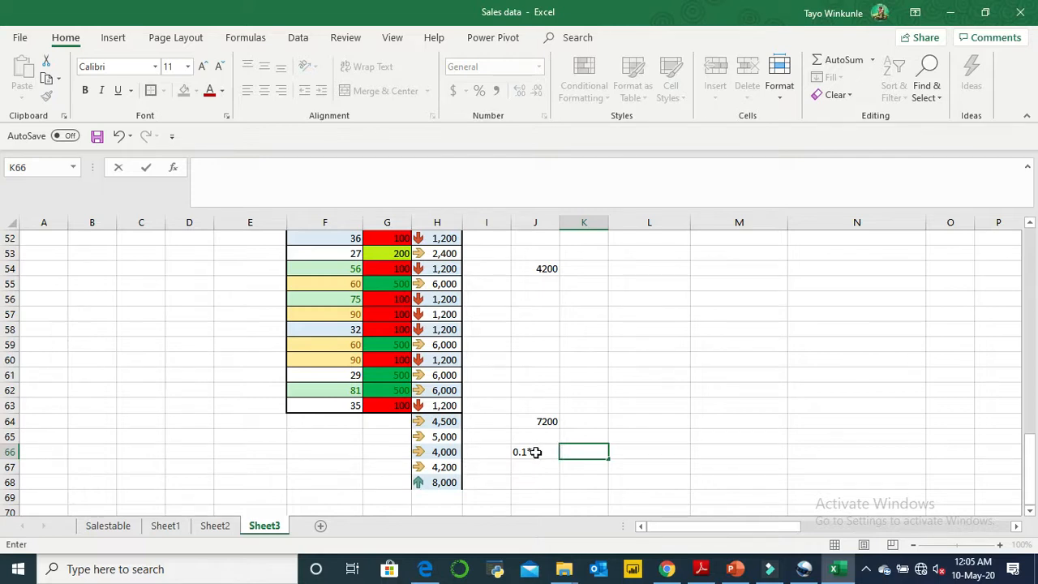
pyautogui.click(535, 452)
pyautogui.click(485, 172)
pyautogui.write('000')
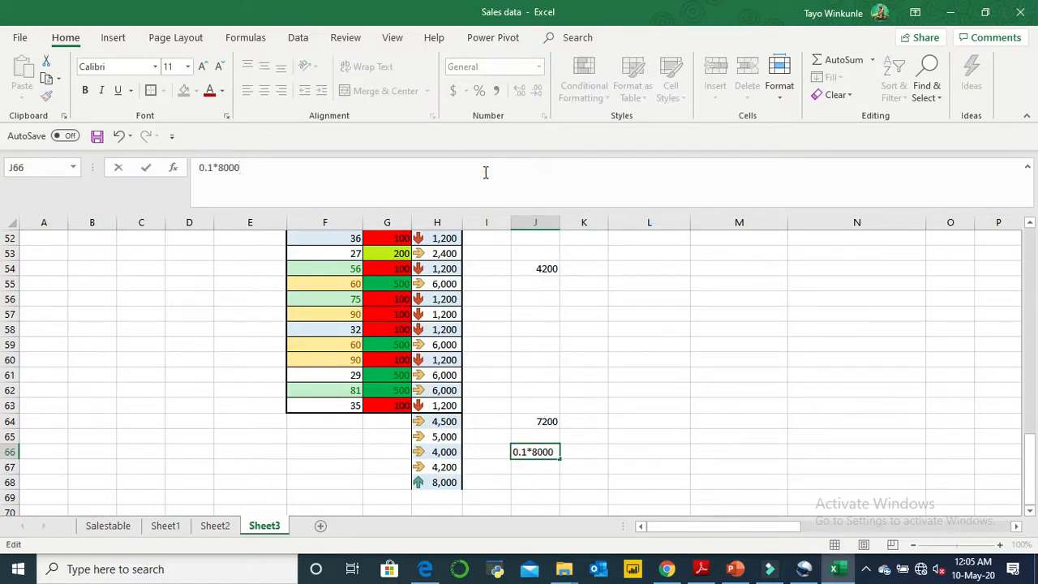
pyautogui.press('Return')
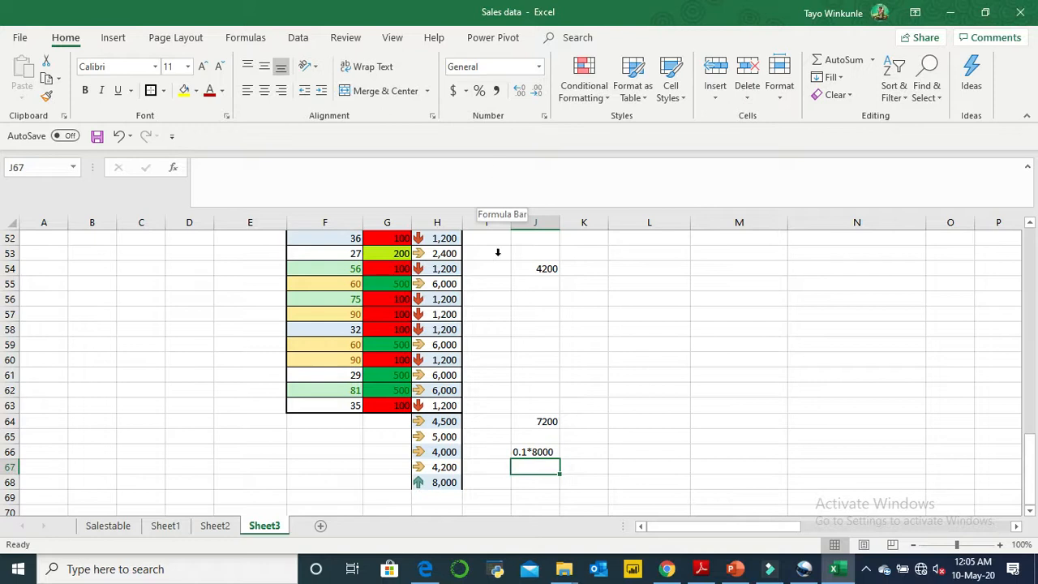
pyautogui.click(528, 452)
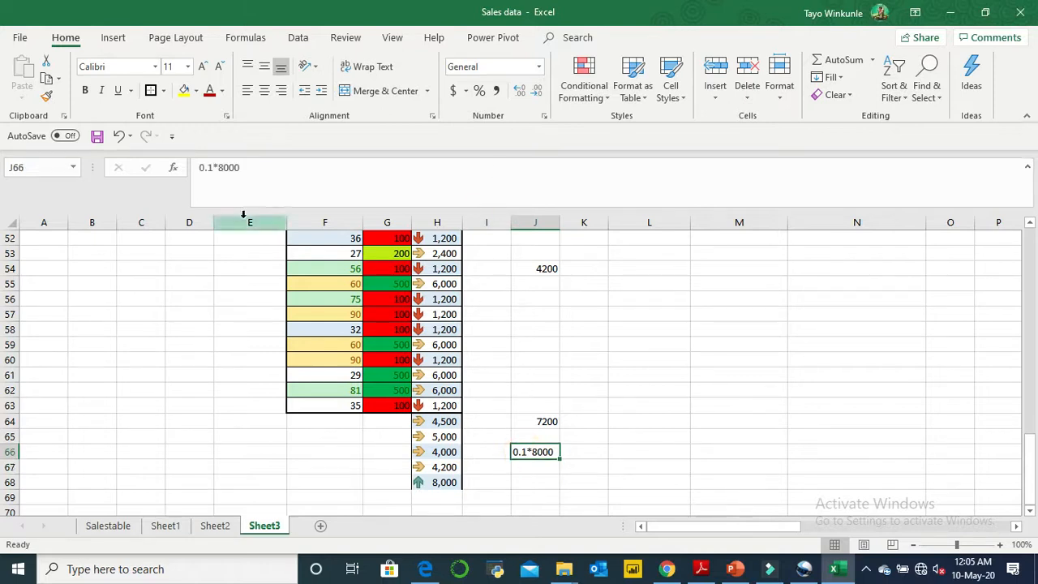
pyautogui.click(191, 166)
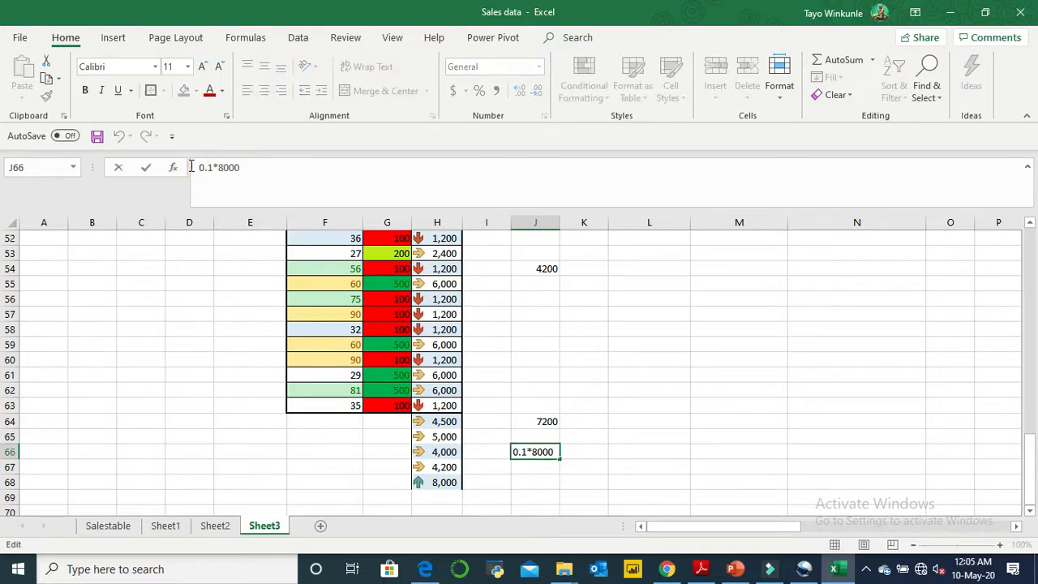
pyautogui.write('=')
pyautogui.press('Return')
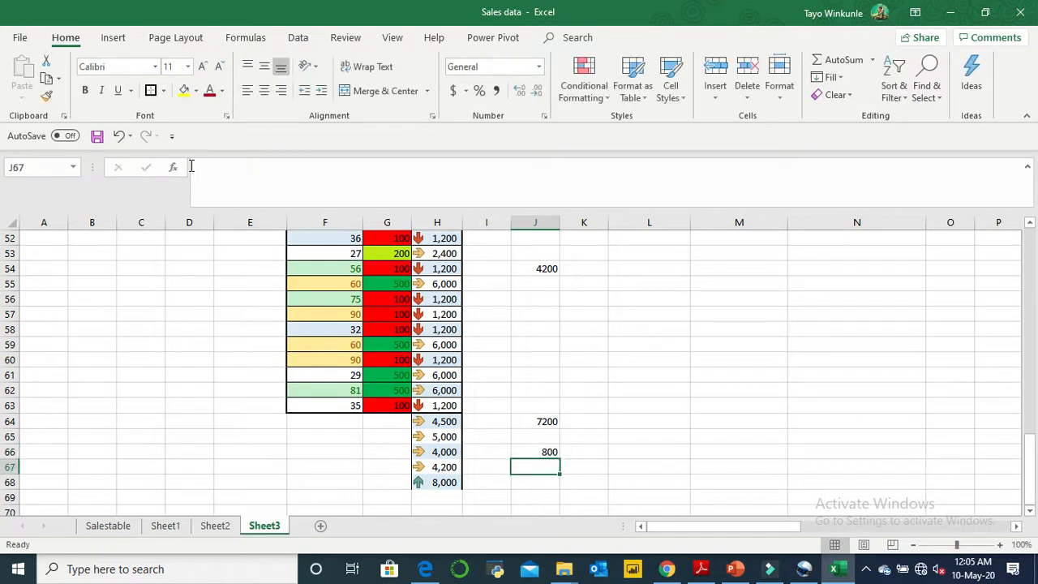
# - Delete the two threshold calculations in cells J66 and J64
pyautogui.click(550, 453)
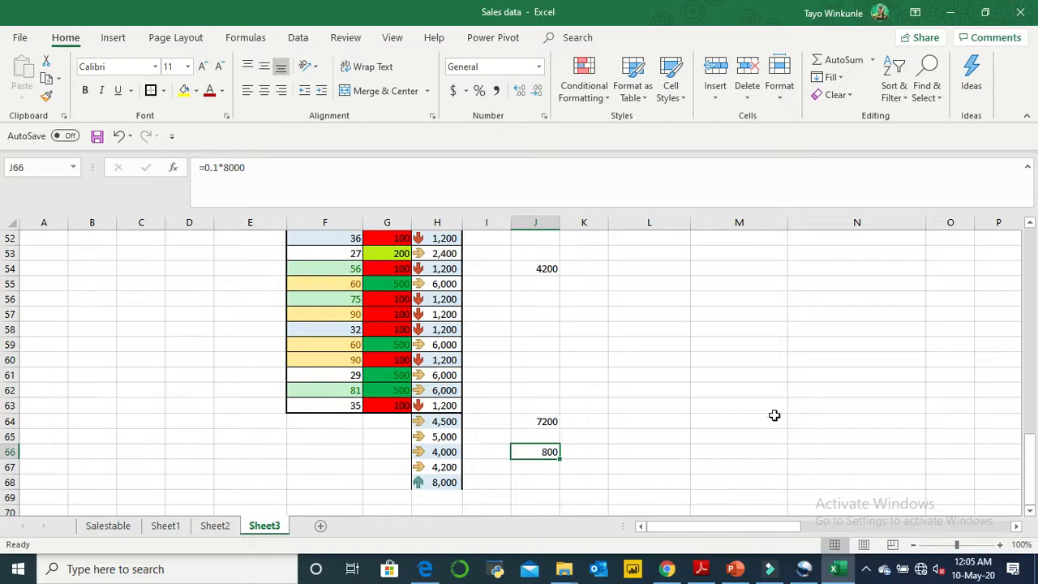
pyautogui.press('Delete')
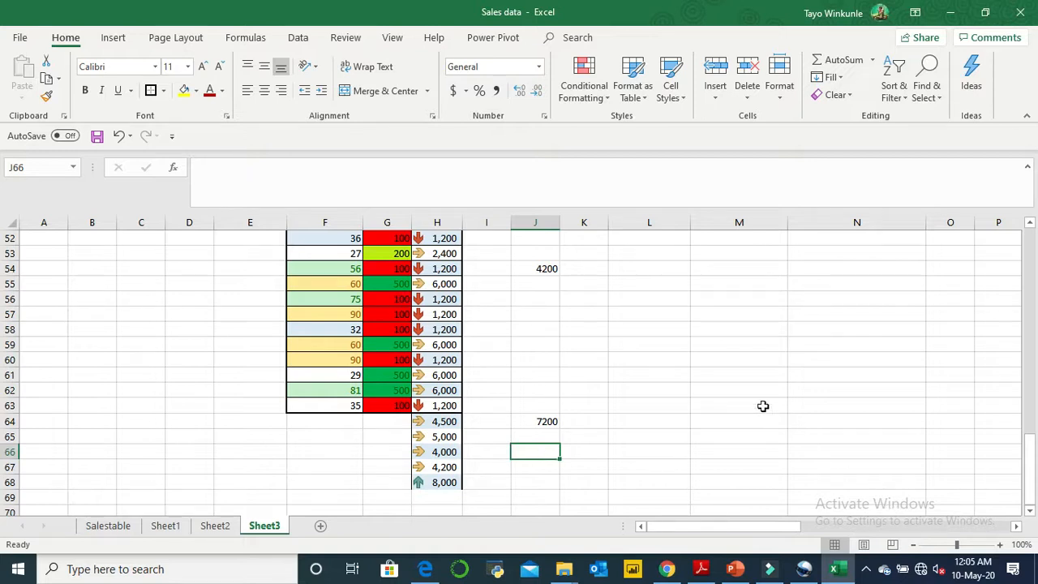
pyautogui.click(550, 420)
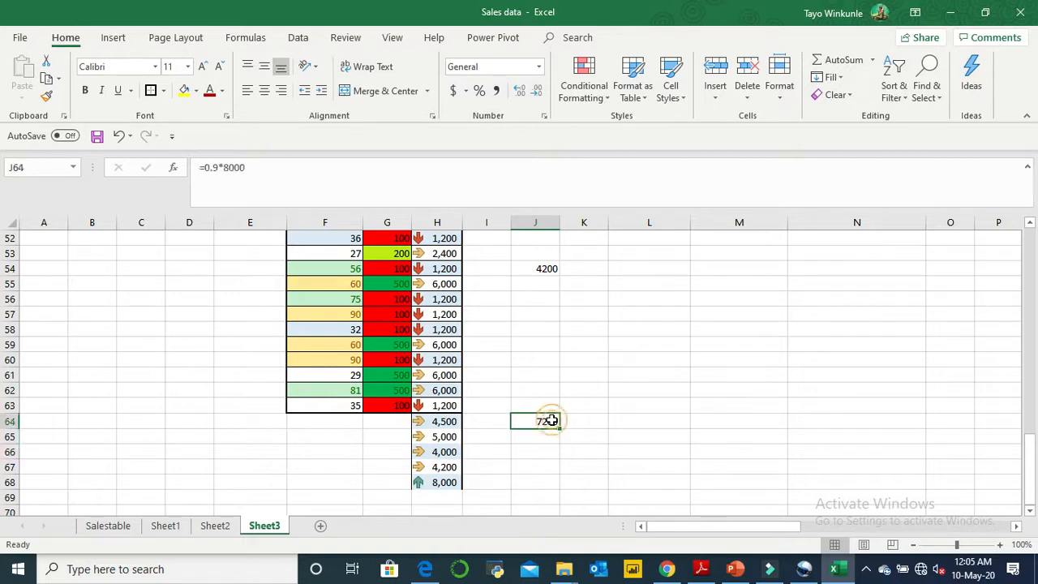
pyautogui.press('Delete')
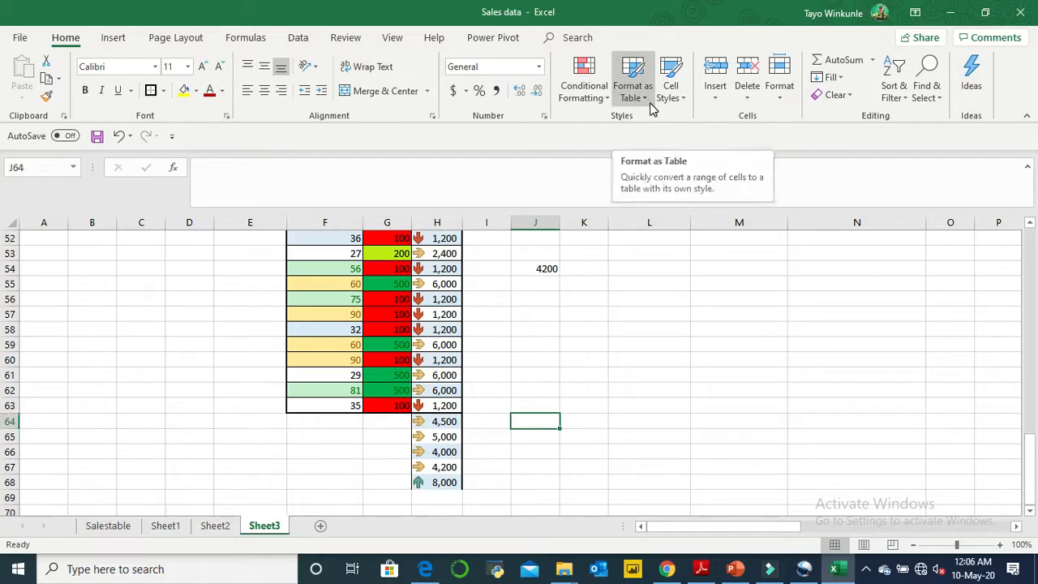
# - Copy the price data in range W6:AH29 of Sheet2
pyautogui.click(1031, 388)
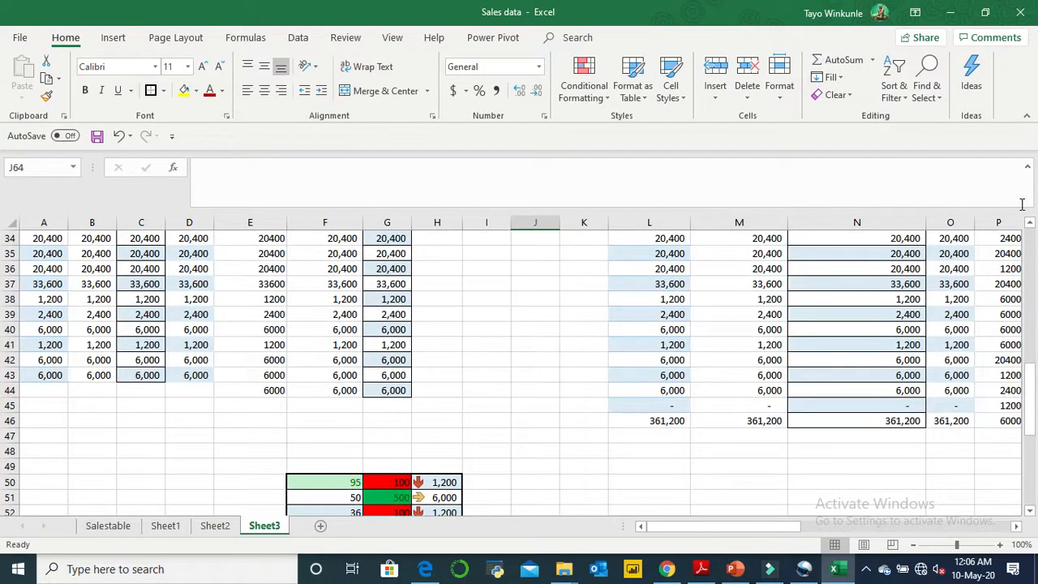
pyautogui.click(1032, 277)
pyautogui.click(1032, 277)
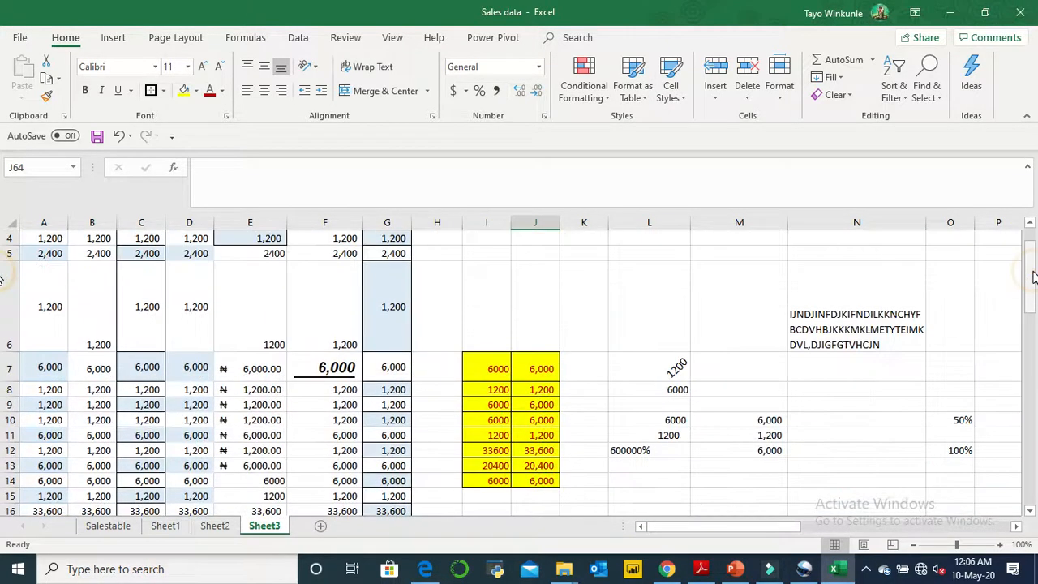
pyautogui.click(1031, 235)
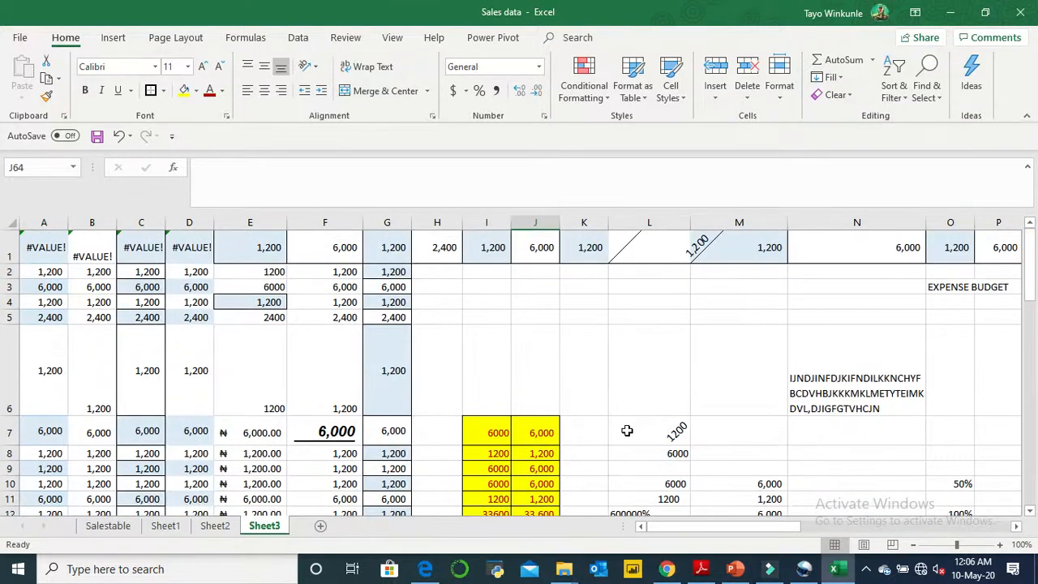
pyautogui.click(216, 526)
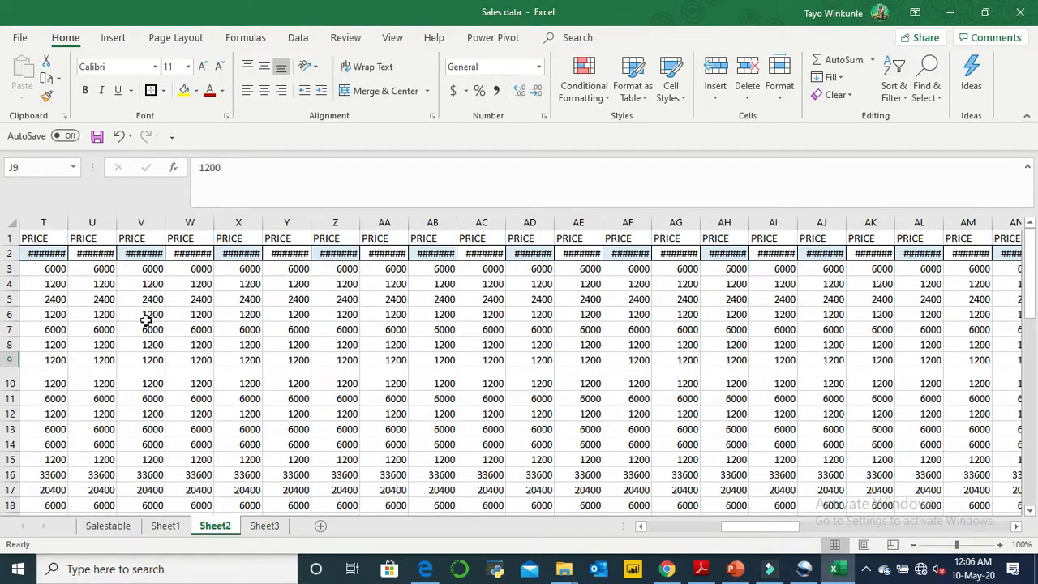
pyautogui.moveTo(183, 314); pyautogui.dragTo(749, 538)
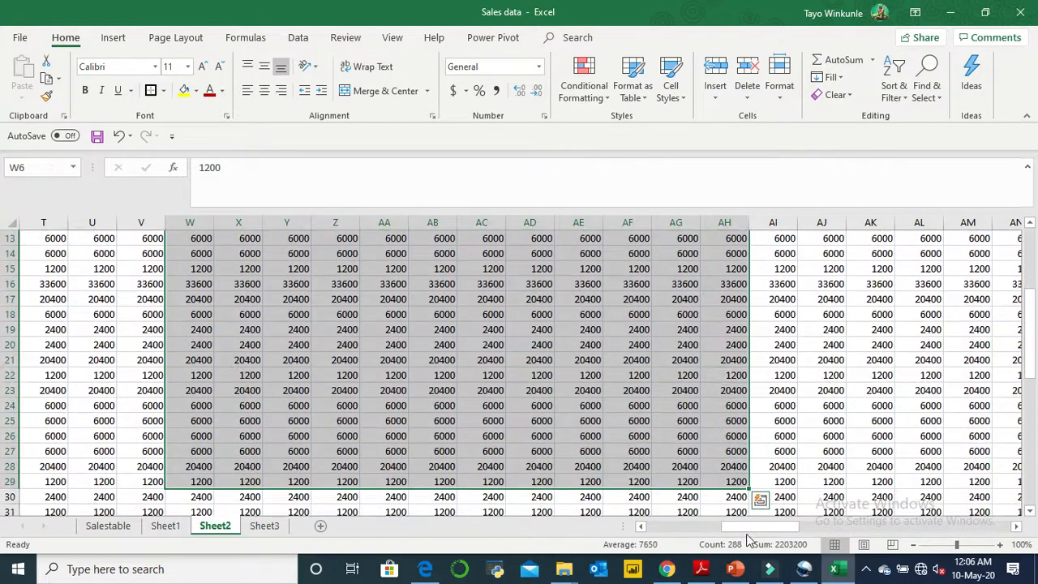
pyautogui.hotkey('ctrl', 'c')
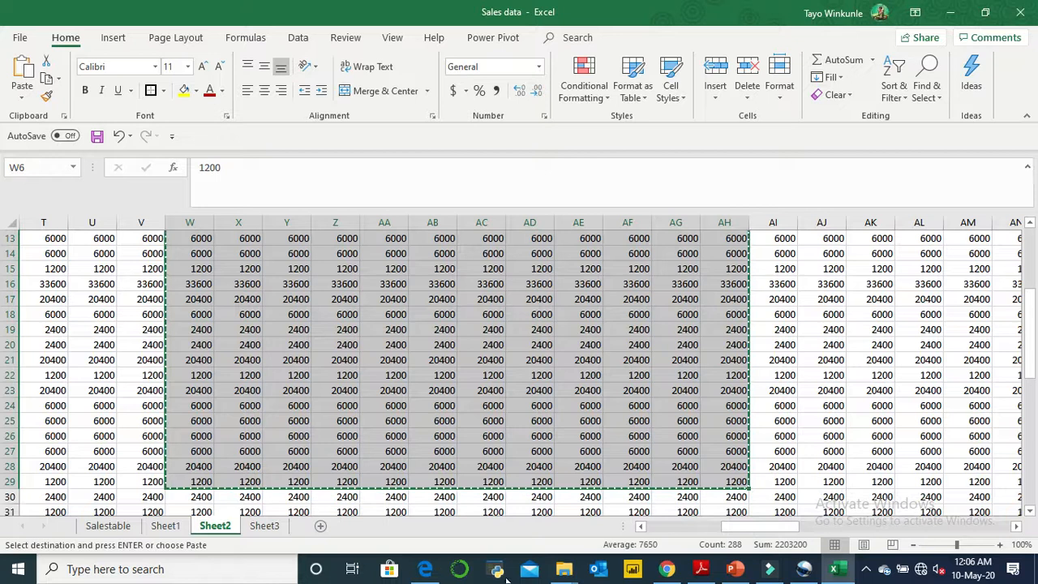
# - Paste the copied price data into Sheet3 starting at cell C73, below the icon set data
pyautogui.click(269, 528)
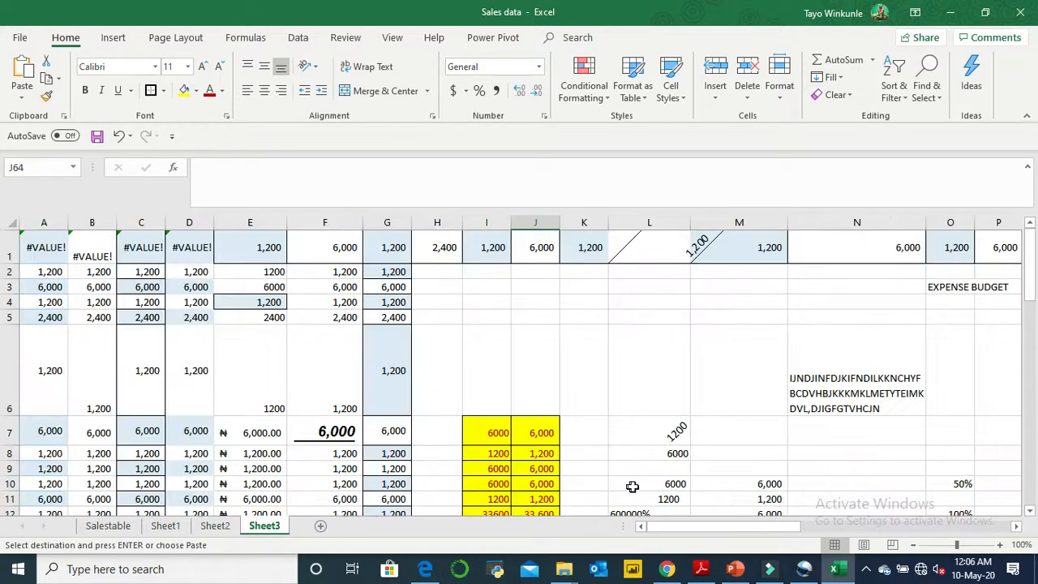
pyautogui.scroll(-3, 1035, 399)
pyautogui.click(1034, 401)
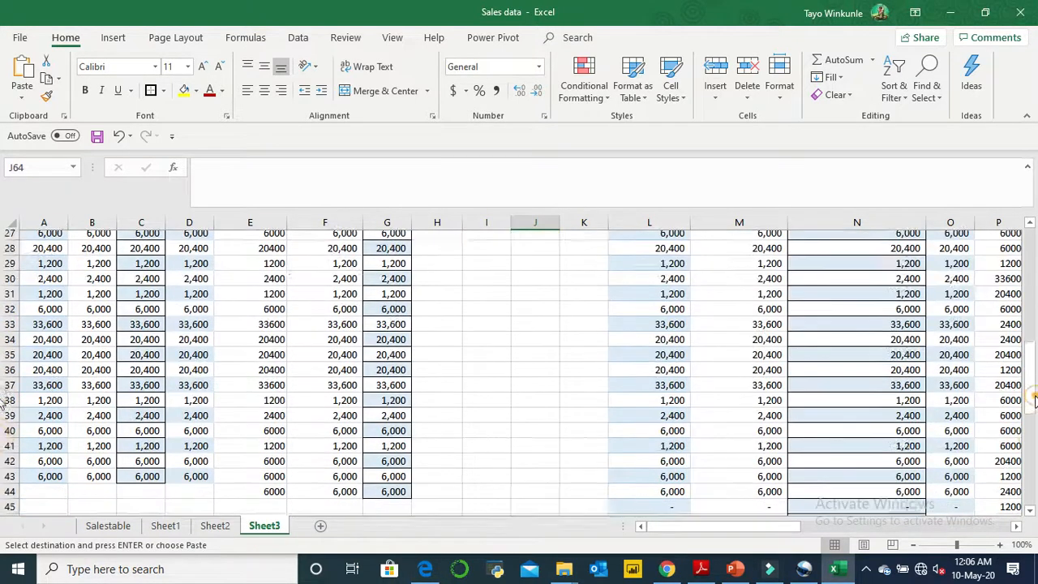
pyautogui.click(1035, 444)
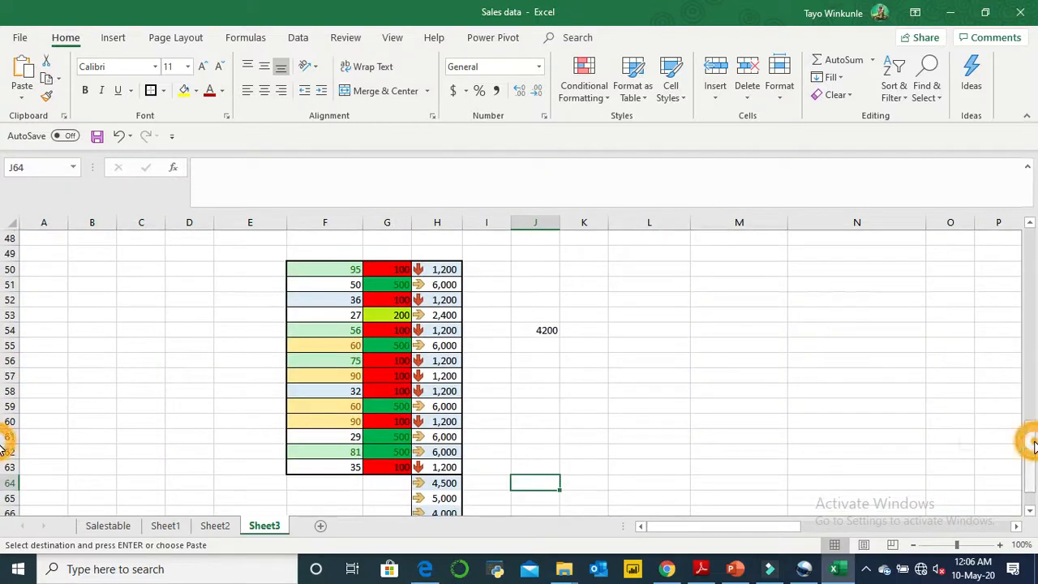
pyautogui.click(1029, 510)
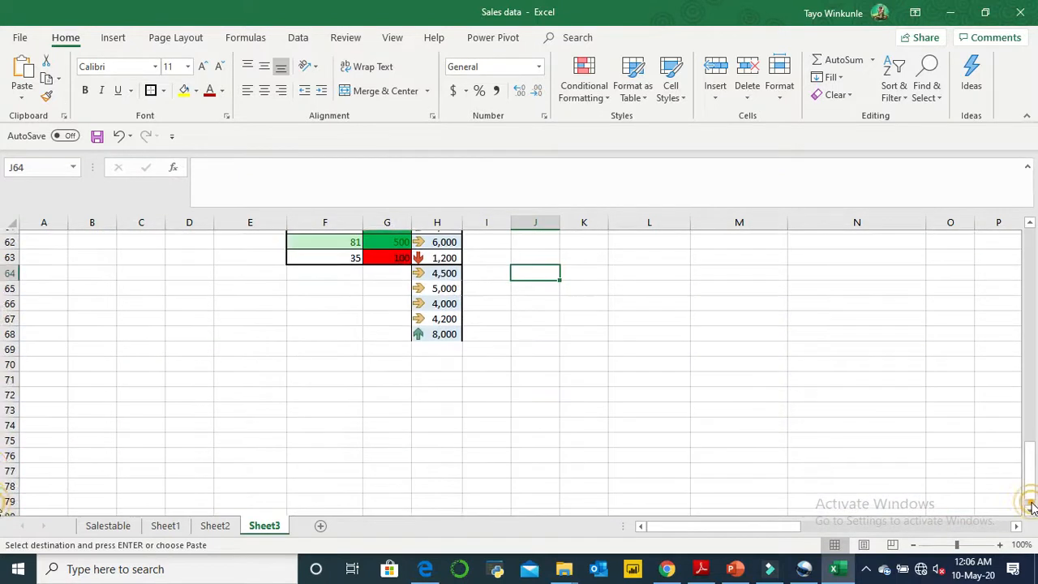
pyautogui.click(145, 346)
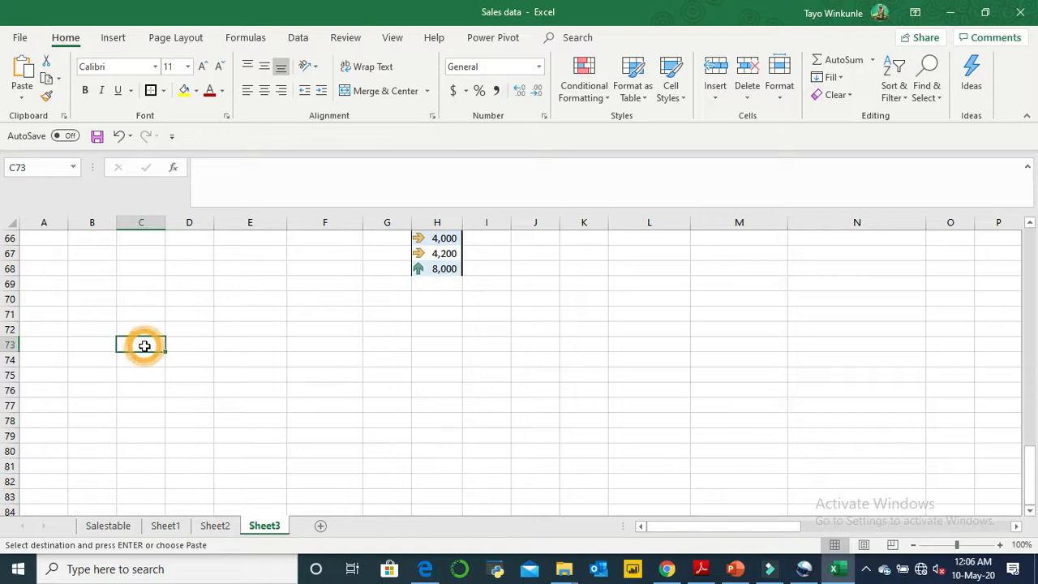
pyautogui.hotkey('ctrl', 'v')
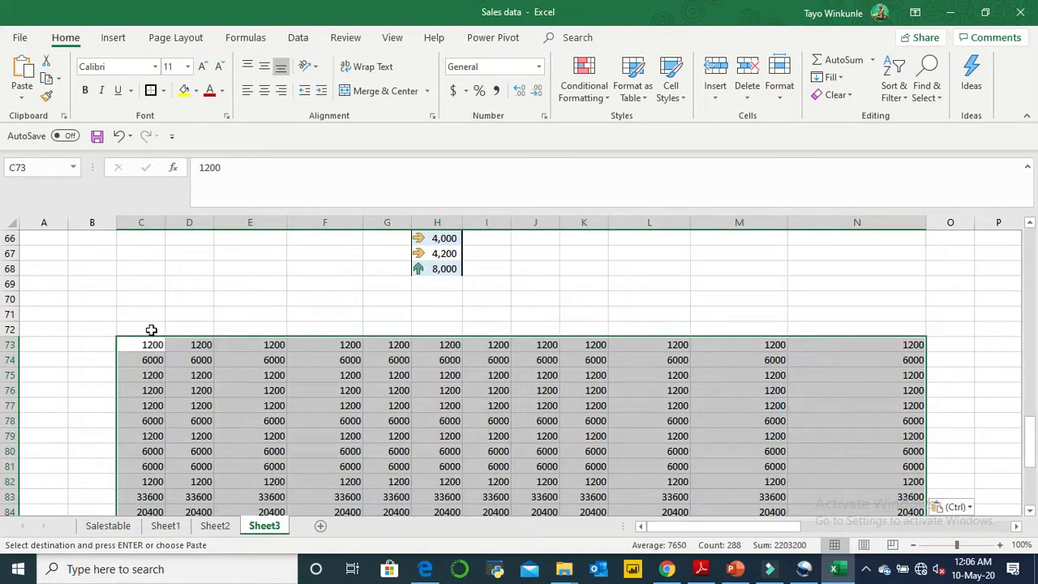
# - Enter the headers PRICE, LOCATION and PRICE in C72:E72 and fill the pattern across to N72
pyautogui.click(151, 330)
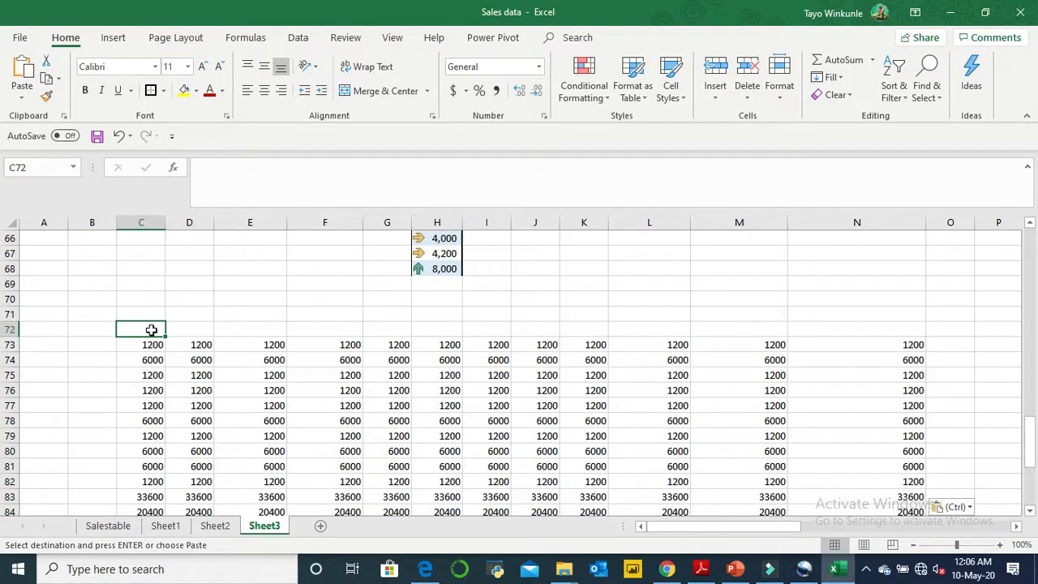
pyautogui.write('PRICE')
pyautogui.press('Tab')
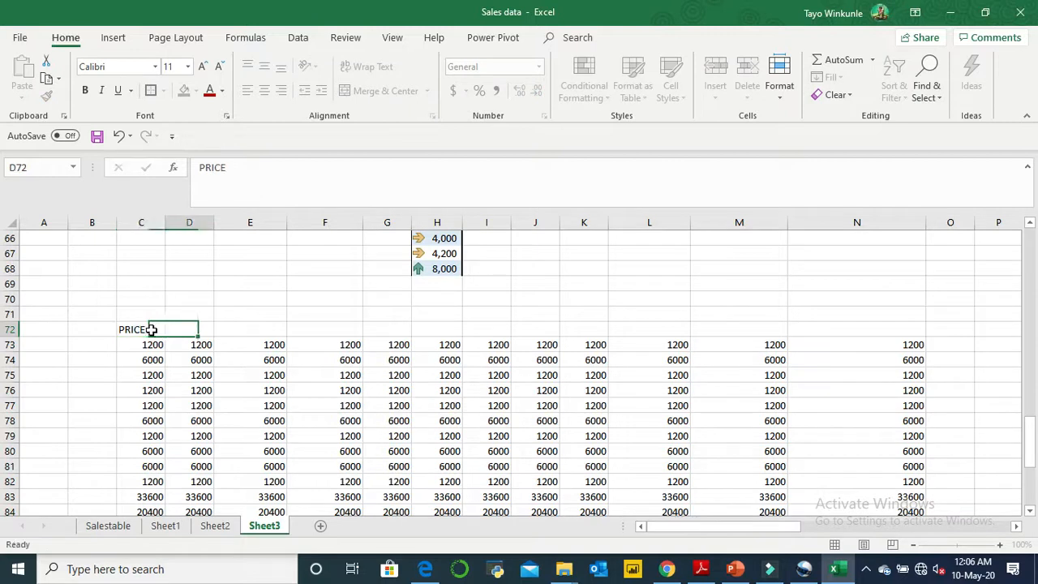
pyautogui.write('LOCATION')
pyautogui.press('Tab')
pyautogui.write('PRI')
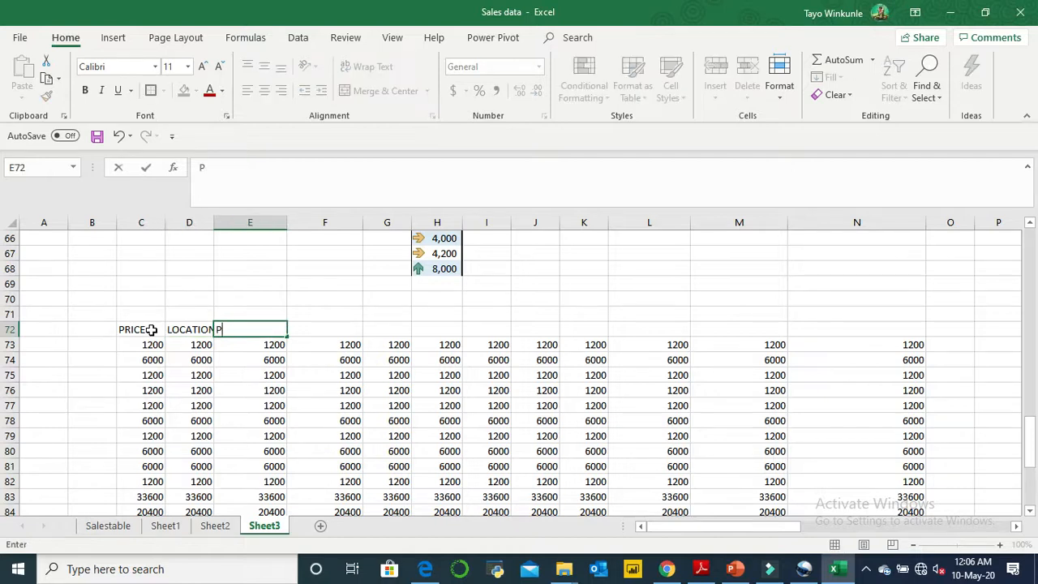
pyautogui.click(248, 389)
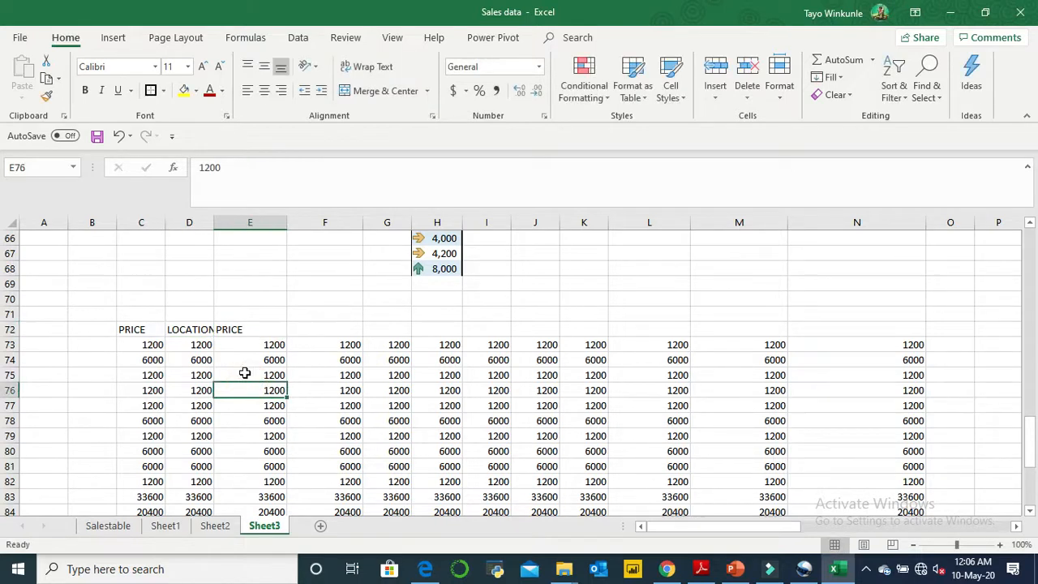
pyautogui.moveTo(133, 327); pyautogui.dragTo(911, 315)
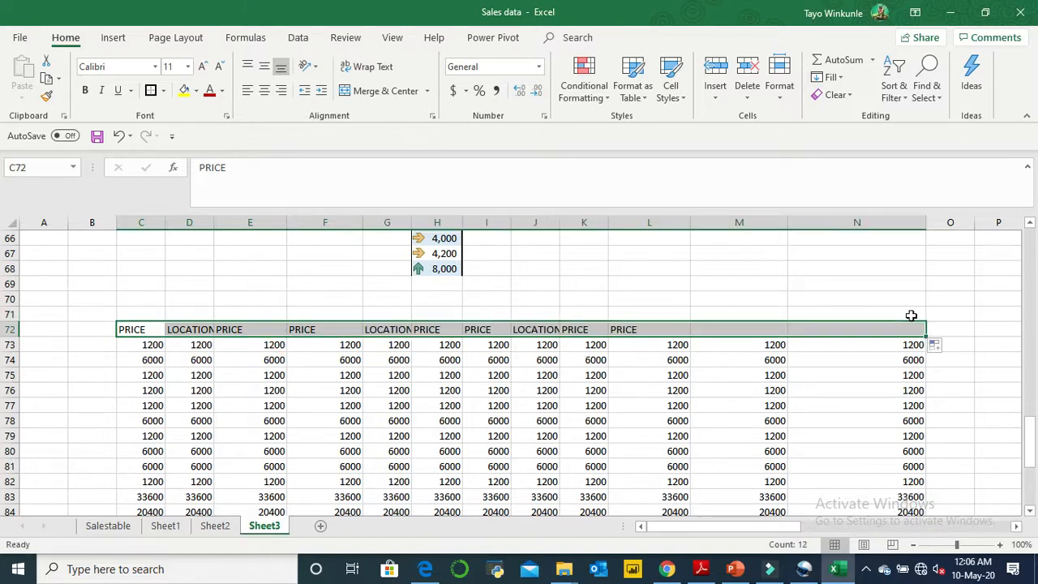
pyautogui.click(816, 436)
# - Format the range C72:N96 as a table with headers, using a blue banded Medium table style
pyautogui.click(134, 332)
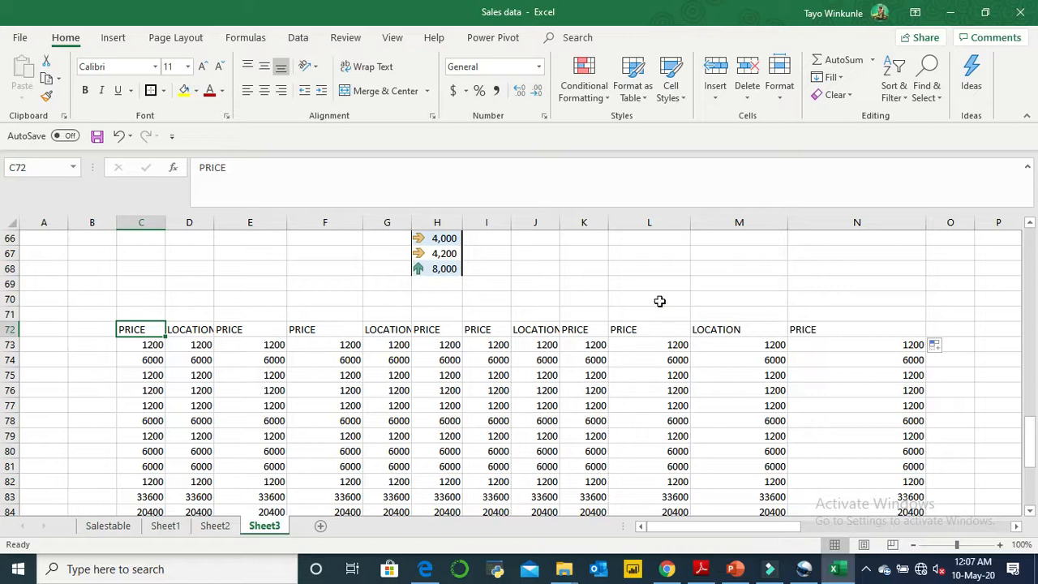
pyautogui.click(640, 96)
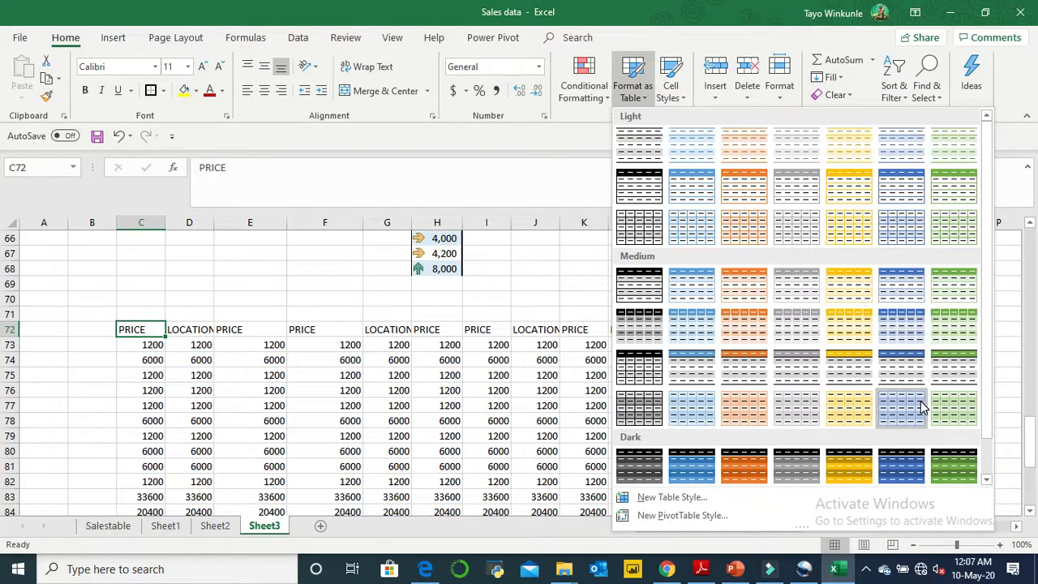
pyautogui.click(991, 455)
pyautogui.moveTo(988, 453); pyautogui.dragTo(984, 357)
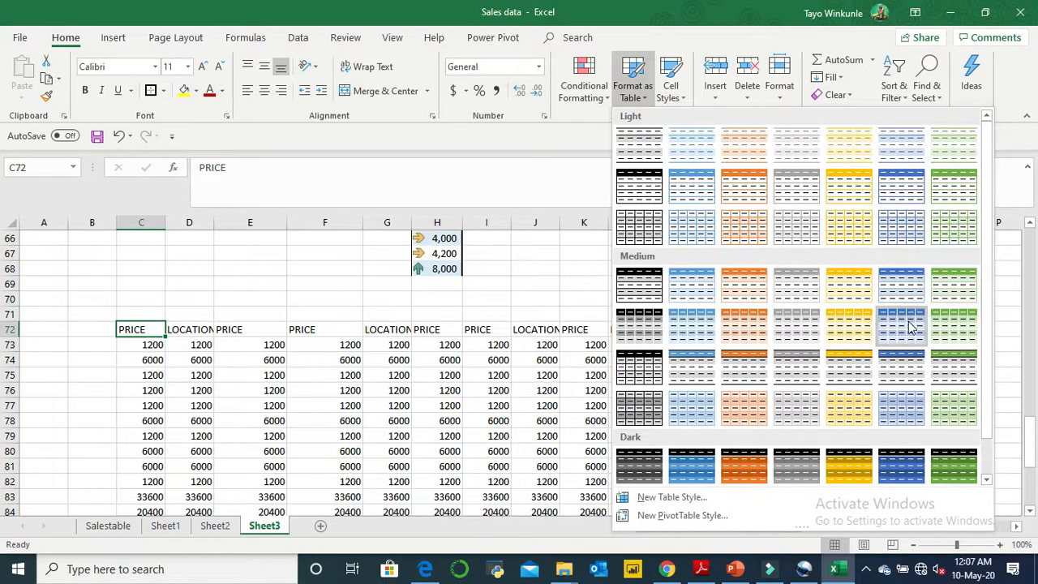
pyautogui.click(909, 280)
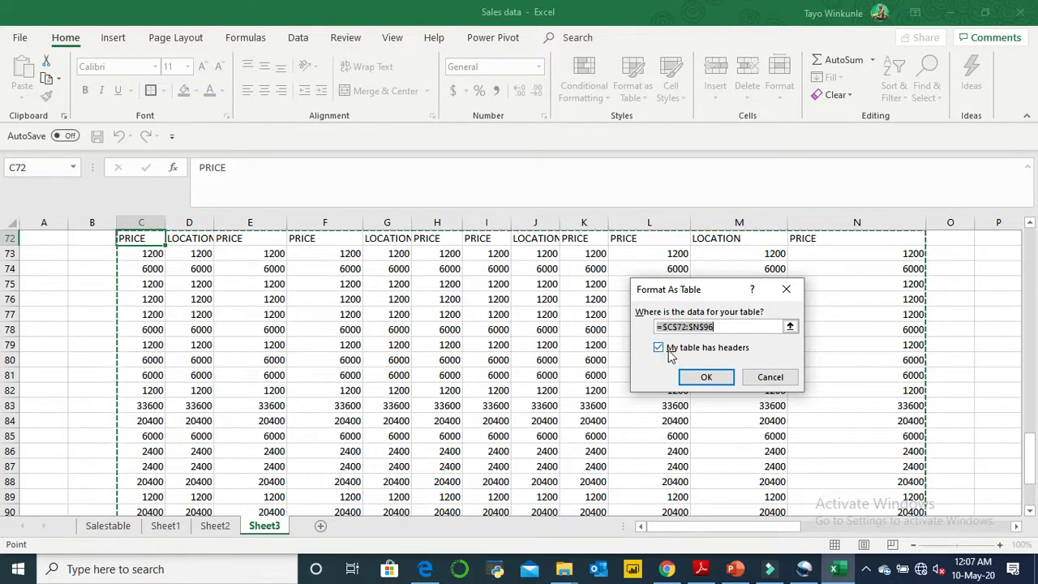
pyautogui.click(726, 378)
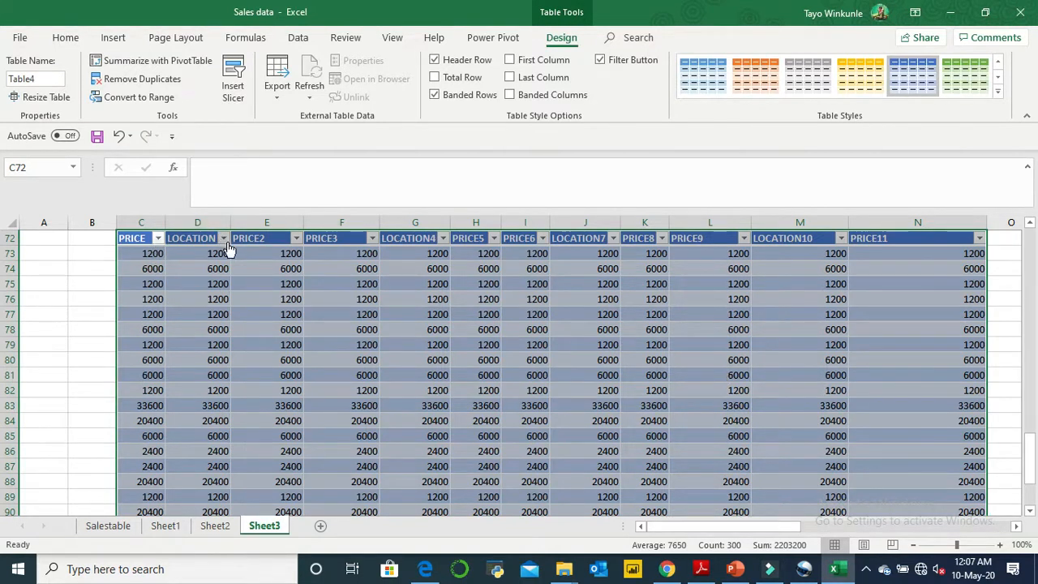
pyautogui.click(714, 328)
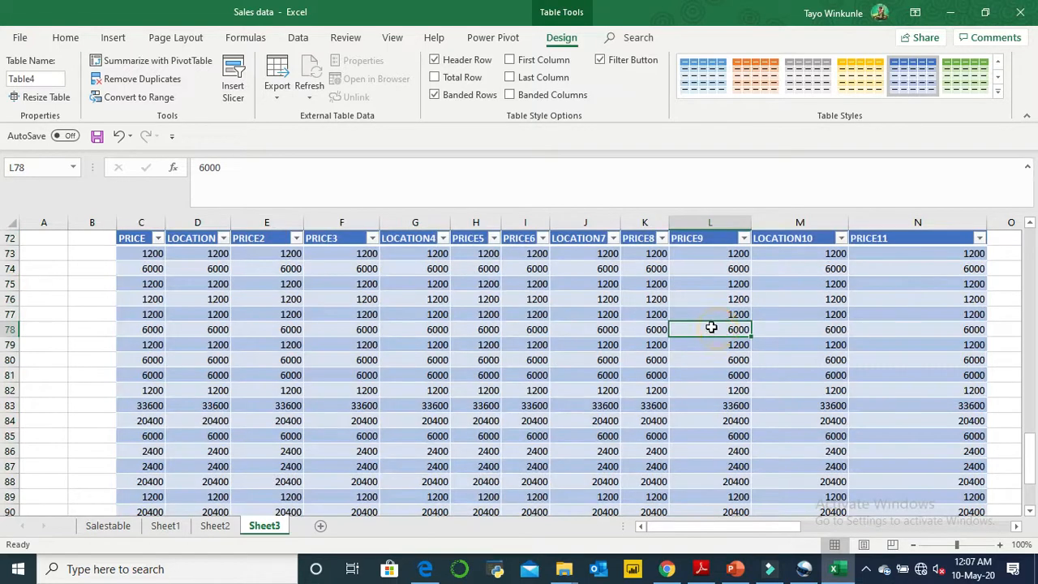
# - Examine the formatted table down to its last row, with a cell inside and a cell outside it selected
pyautogui.click(1031, 511)
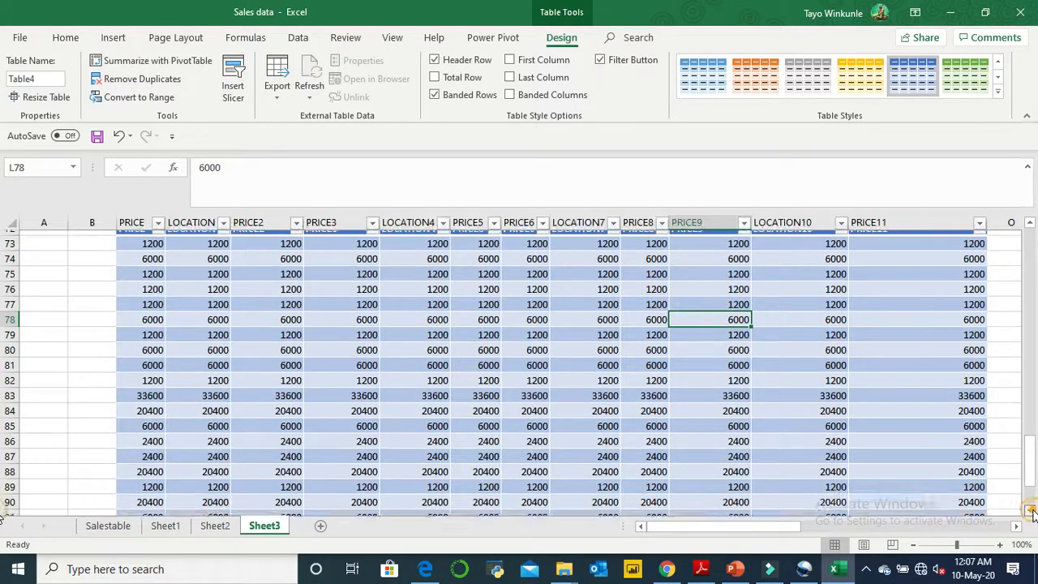
pyautogui.click(1031, 511)
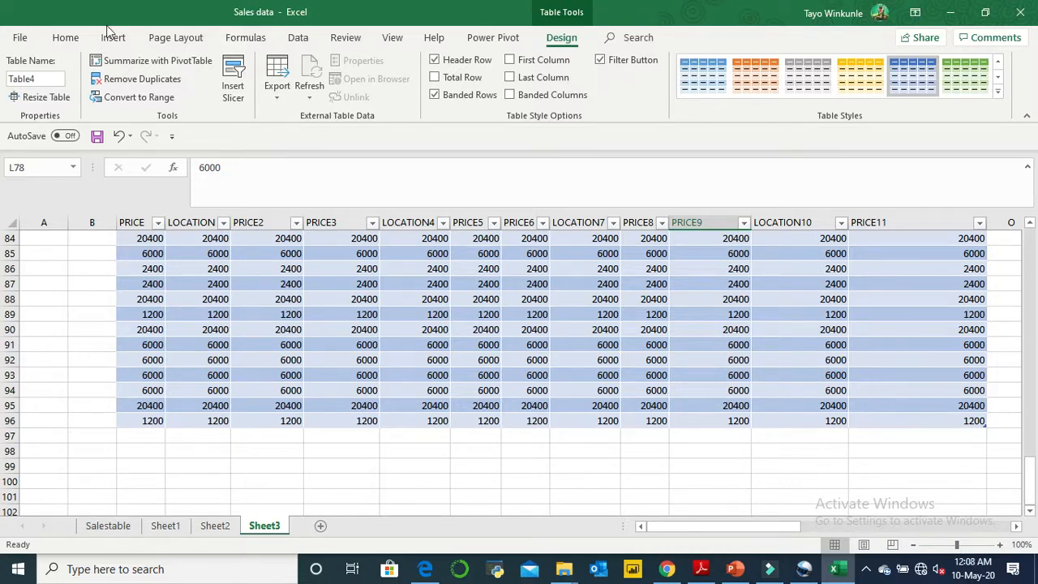
pyautogui.click(67, 38)
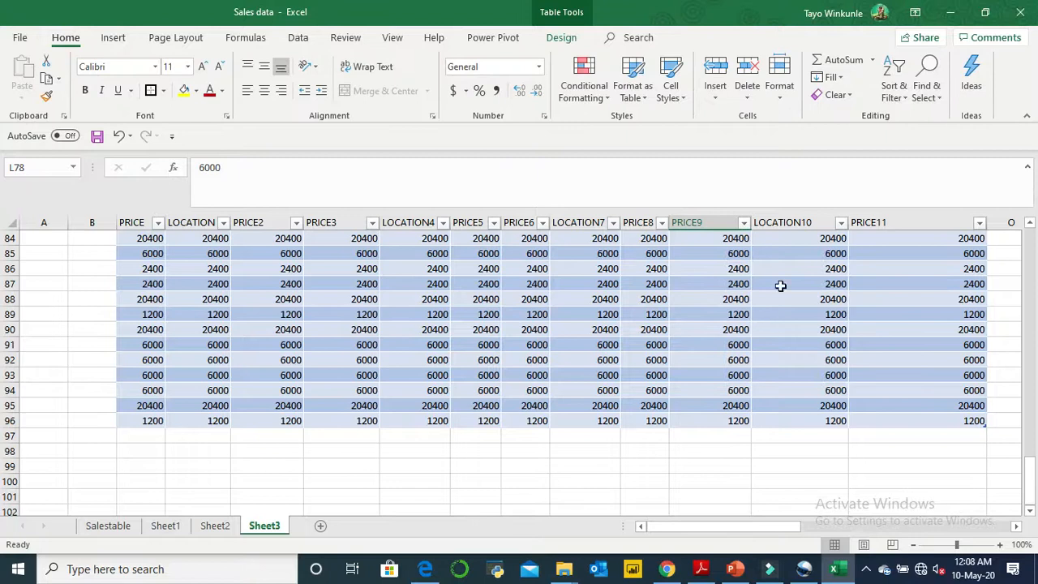
pyautogui.click(140, 434)
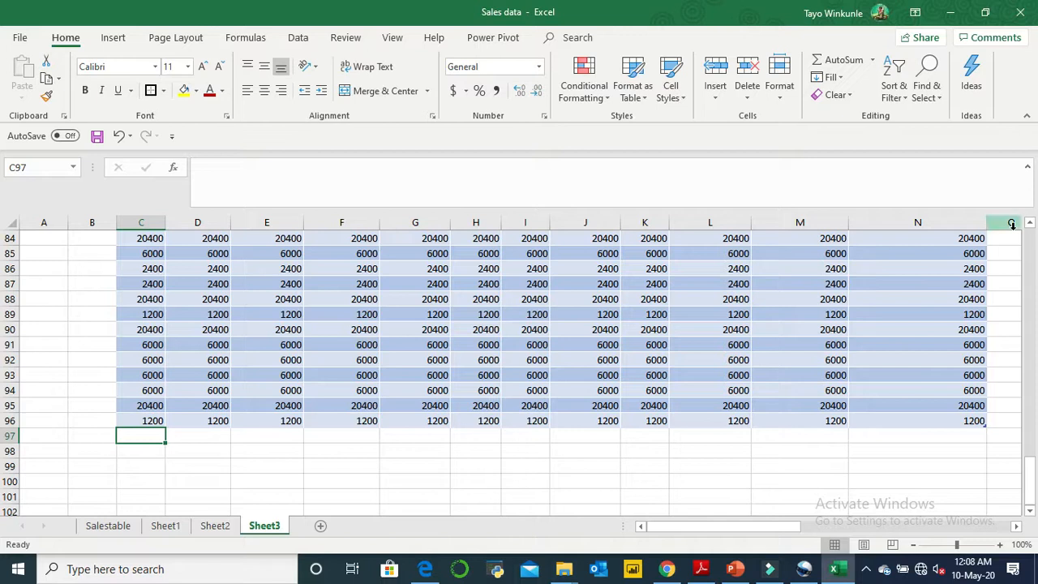
pyautogui.scroll(18, 1030, 267)
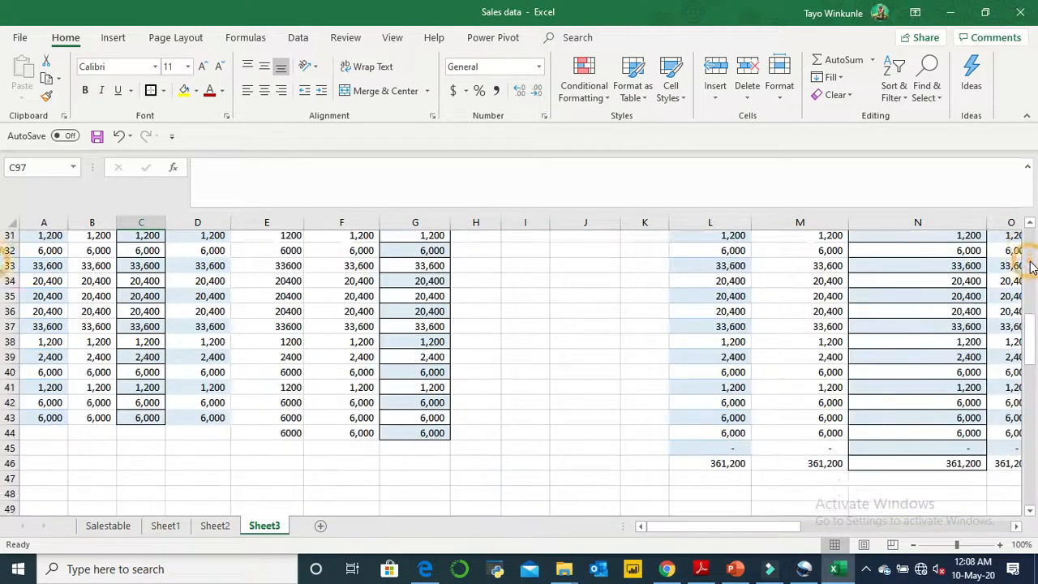
pyautogui.moveTo(1032, 348); pyautogui.dragTo(3, 439)
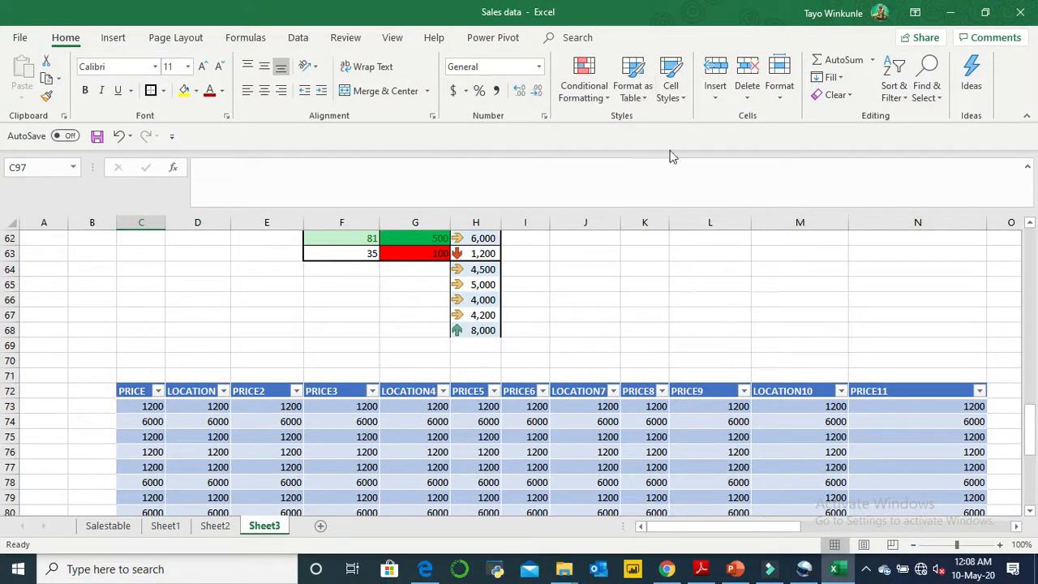
pyautogui.click(642, 99)
pyautogui.click(637, 96)
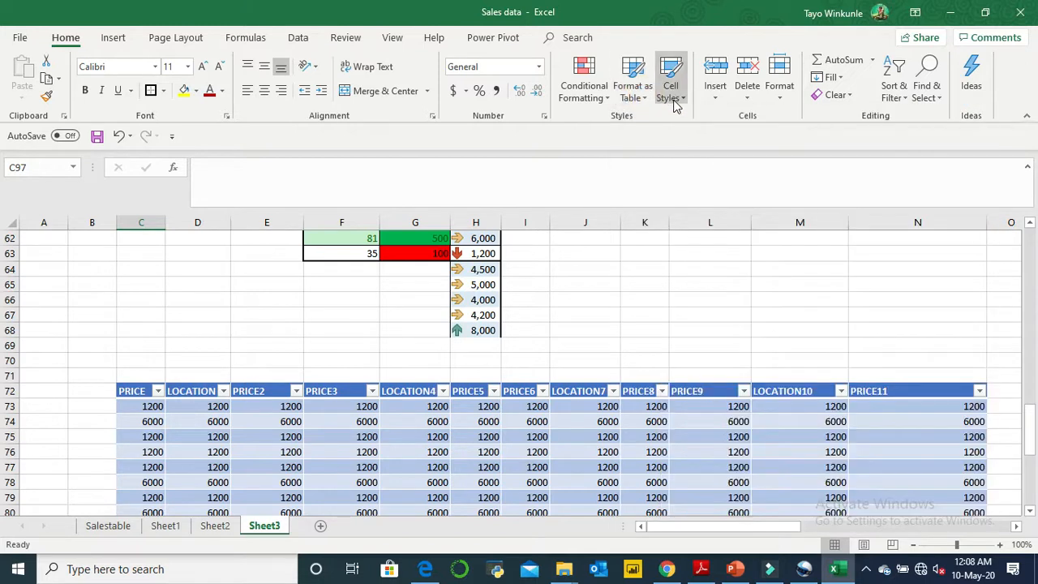
# - Apply the Accent4 cell style to cells D73:E78 in the LOCATION and PRICE2 columns
pyautogui.click(673, 93)
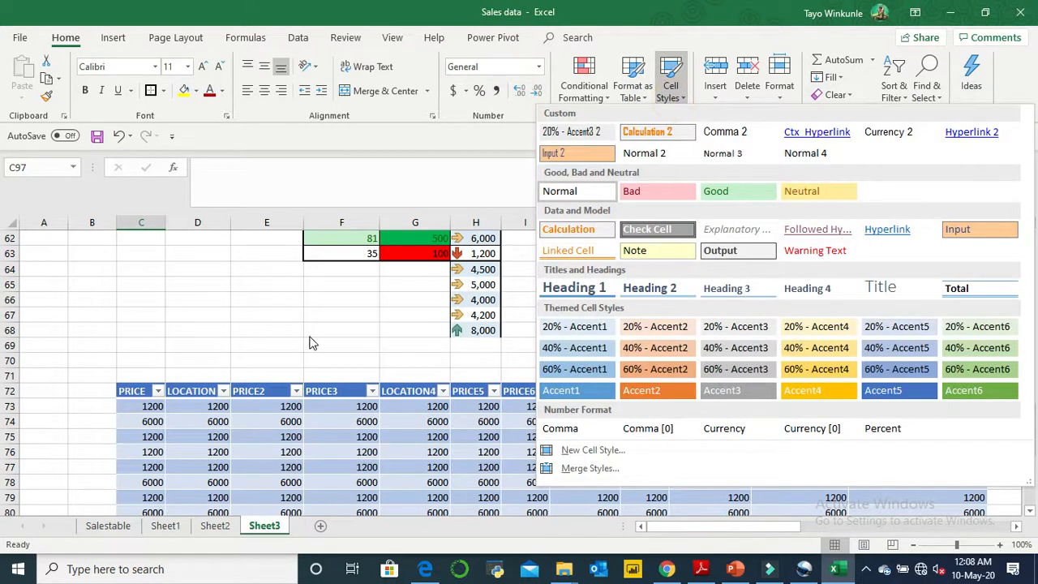
pyautogui.click(173, 412)
pyautogui.moveTo(195, 404); pyautogui.dragTo(278, 474)
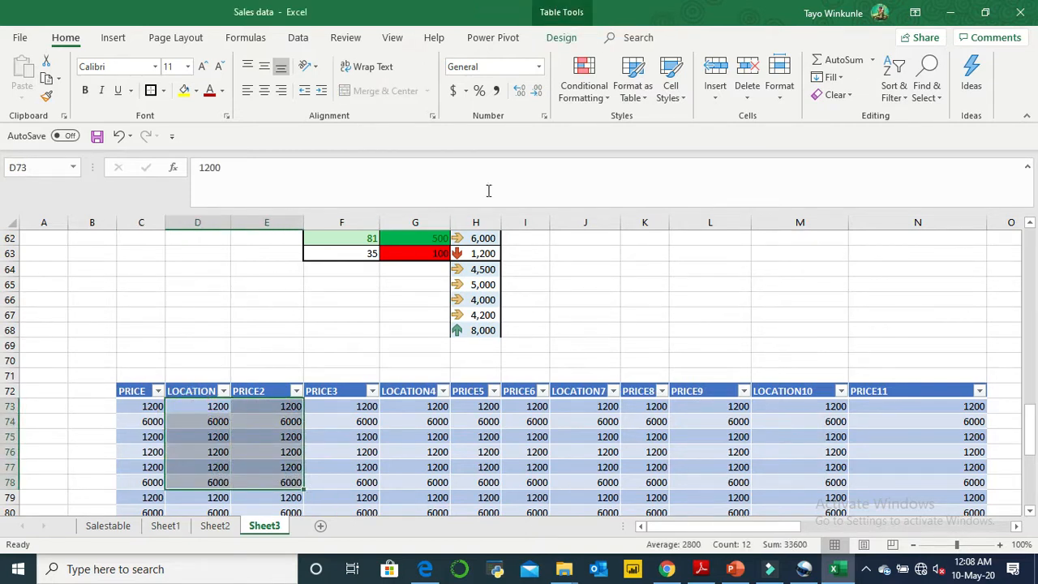
pyautogui.click(684, 96)
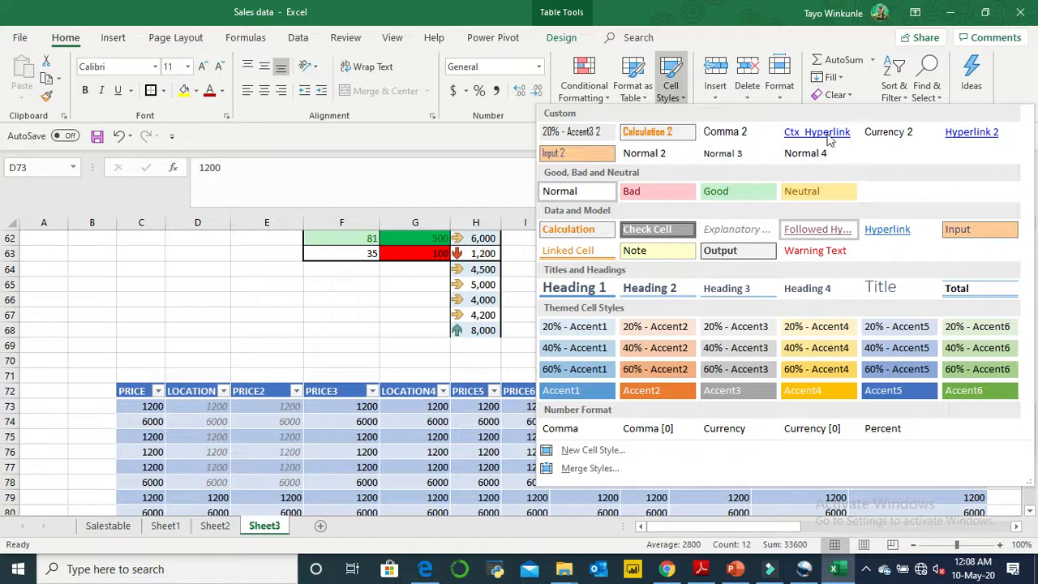
pyautogui.click(811, 393)
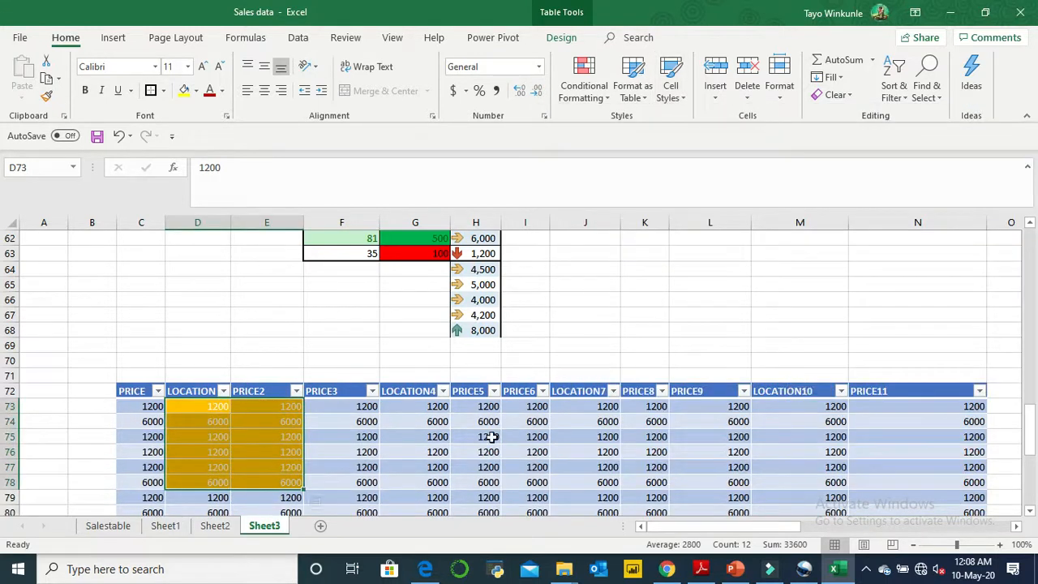
pyautogui.click(349, 438)
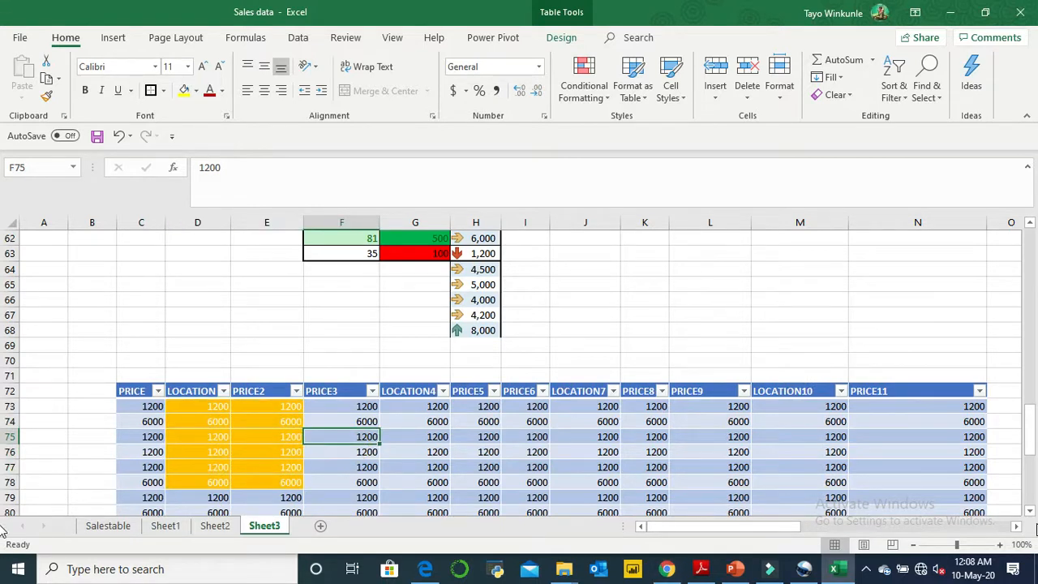
pyautogui.click(1030, 511)
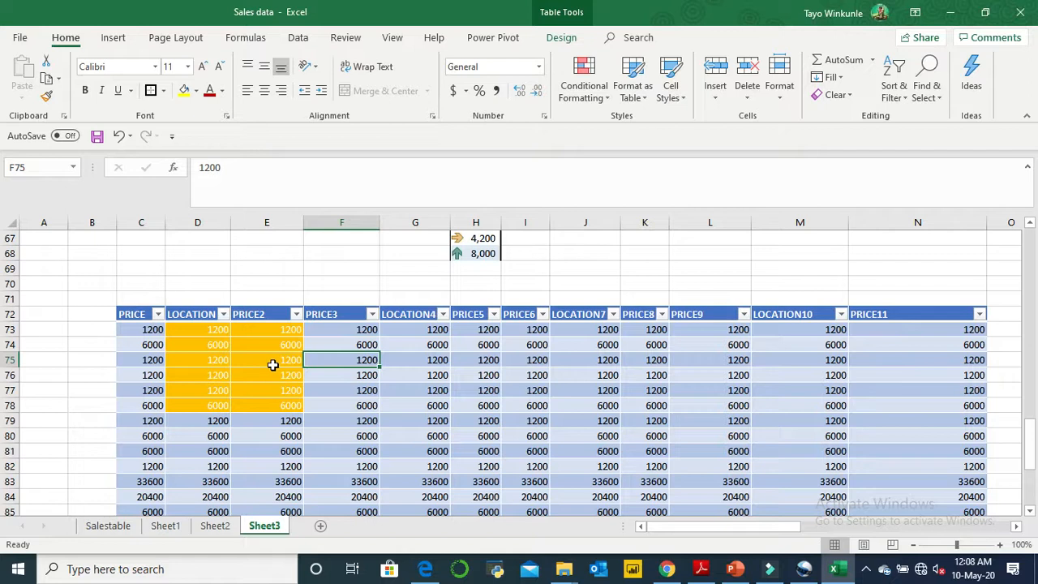
pyautogui.moveTo(213, 332); pyautogui.dragTo(293, 404)
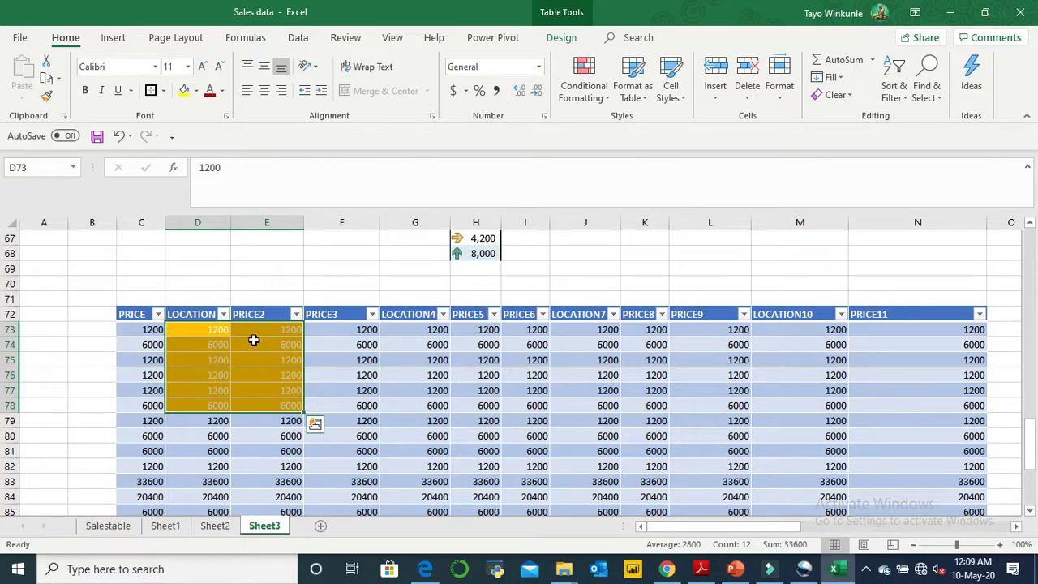
pyautogui.click(315, 425)
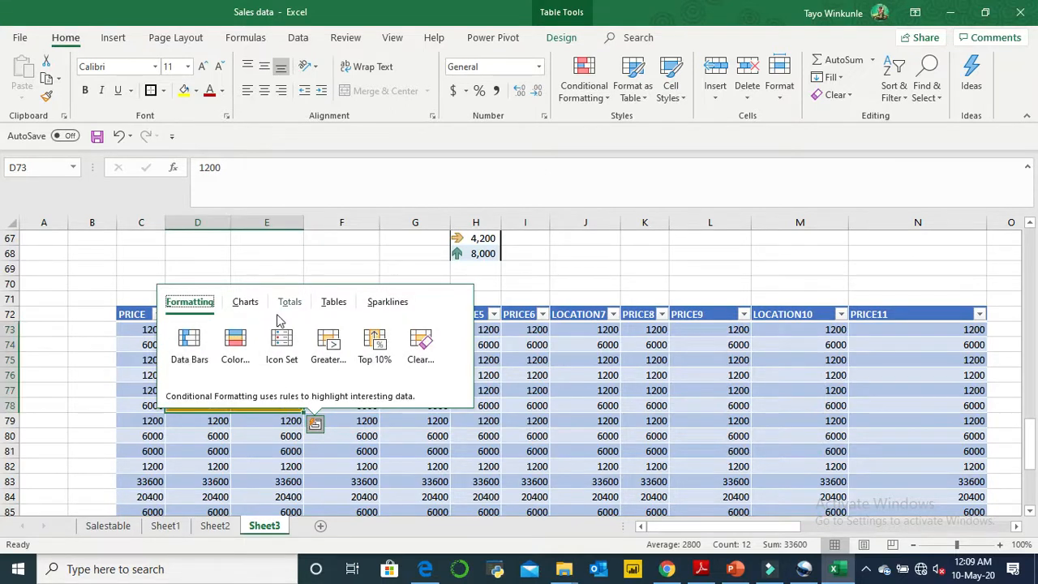
pyautogui.click(374, 344)
pyautogui.click(410, 466)
# - Add the comment "DO NOT TOUCH!!!!!!" to cell D73, with the range D73:E78 selected
pyautogui.moveTo(216, 331); pyautogui.dragTo(267, 403)
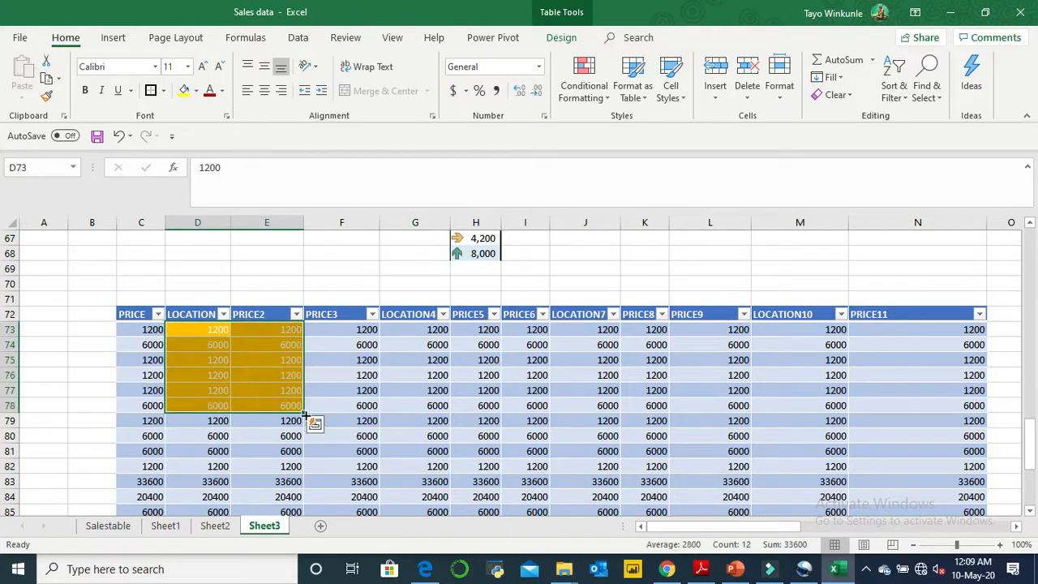
pyautogui.rightClick(300, 411)
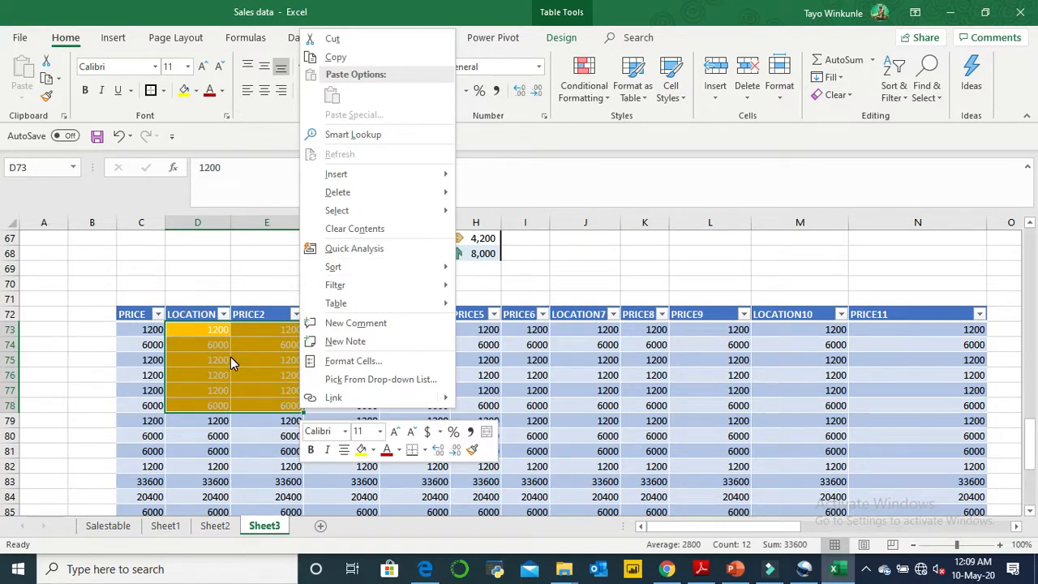
pyautogui.click(330, 327)
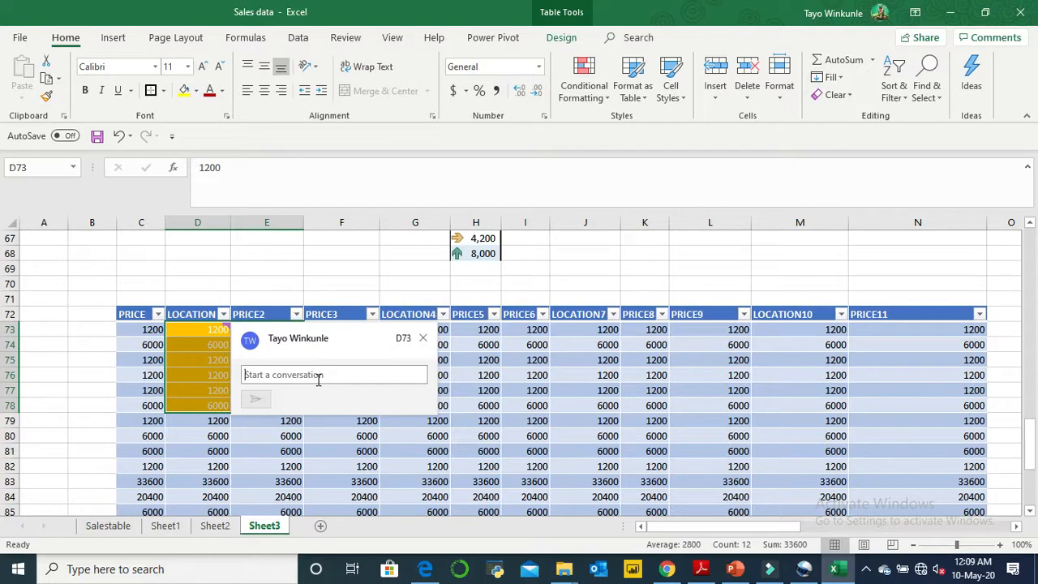
pyautogui.write('DO NOT TOUCH!!!!!!')
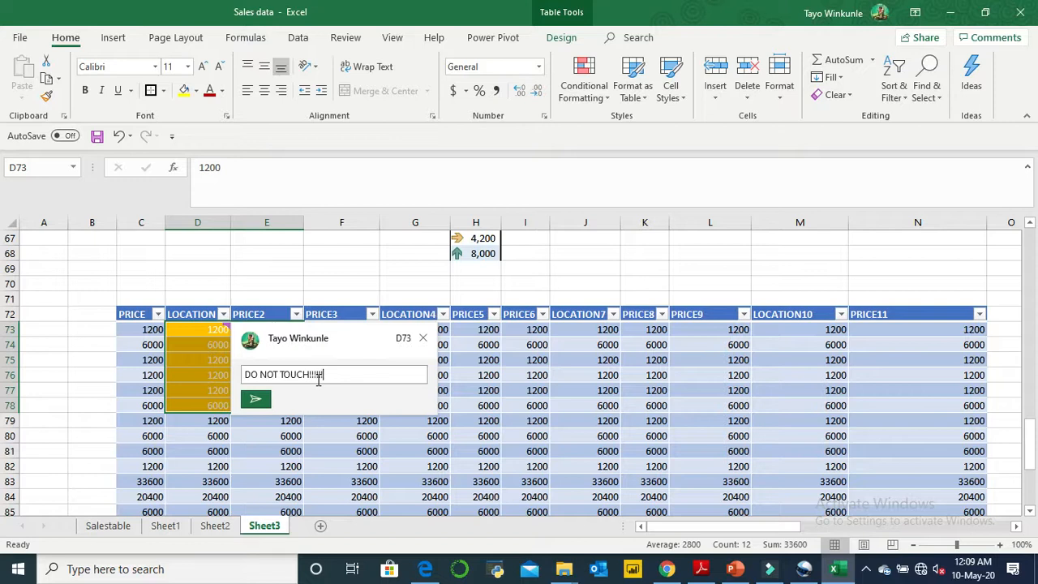
pyautogui.click(257, 398)
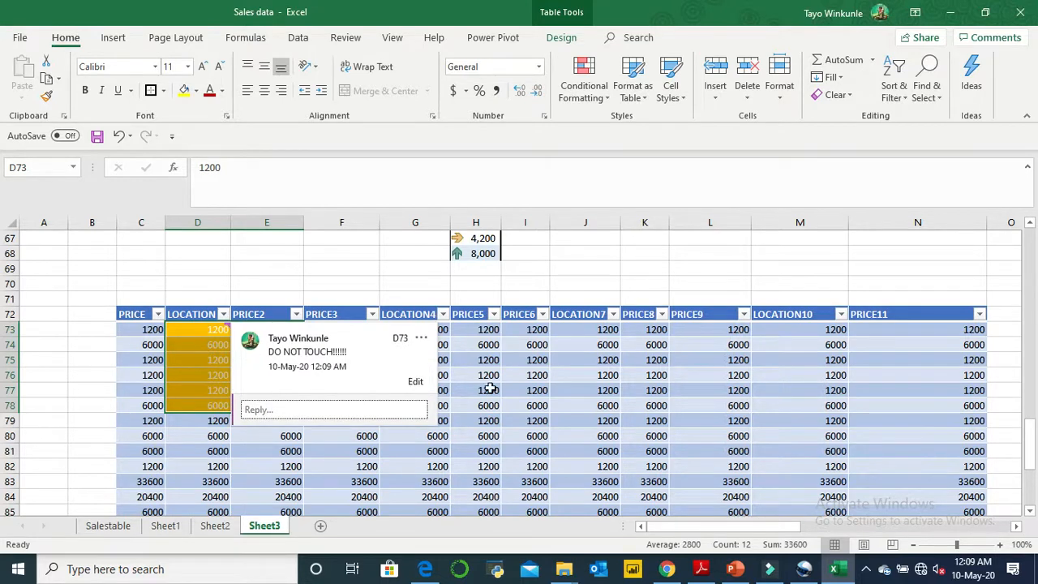
pyautogui.click(486, 391)
pyautogui.click(228, 352)
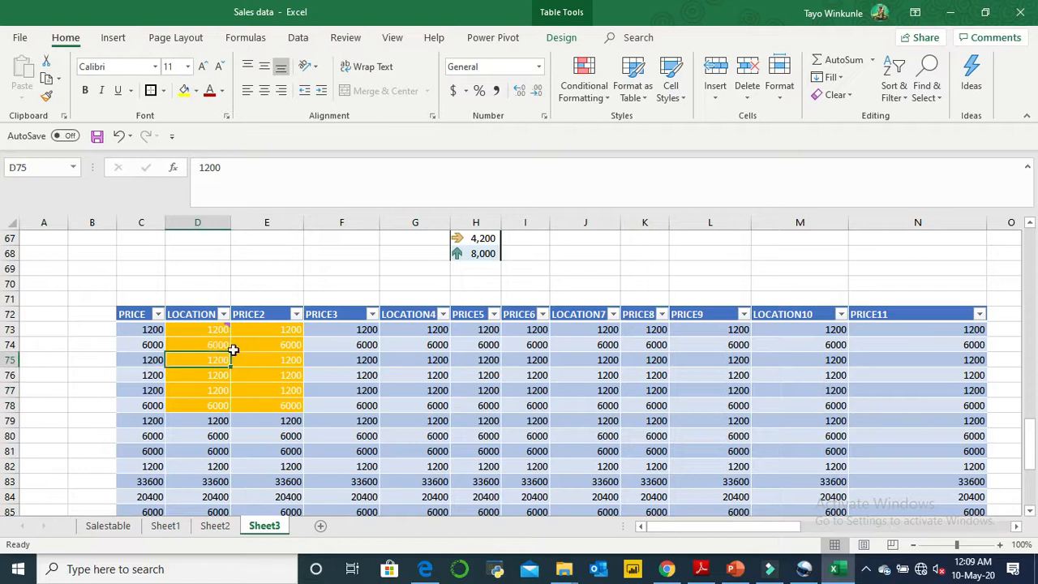
pyautogui.click(272, 387)
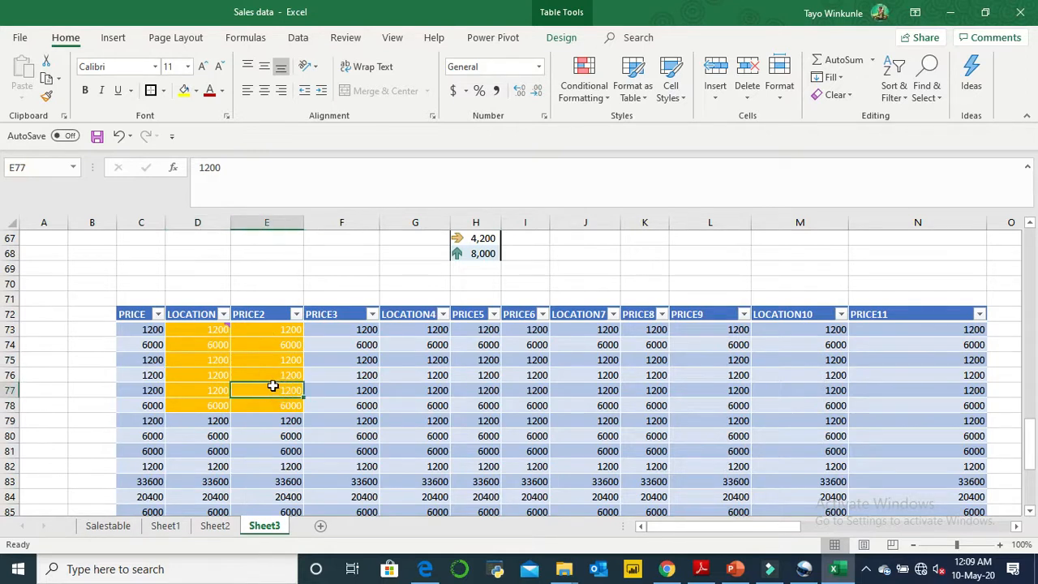
pyautogui.click(224, 329)
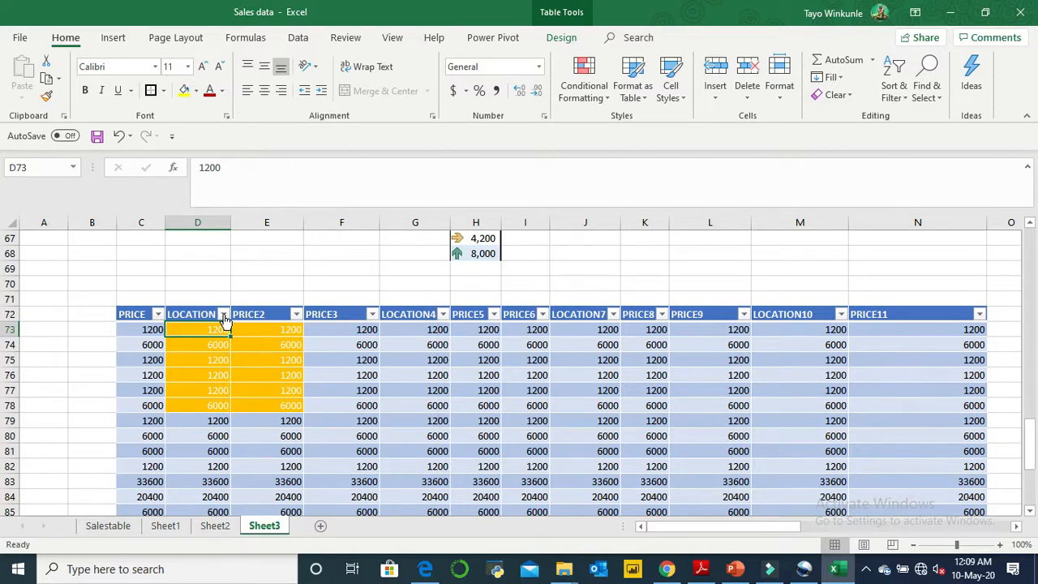
pyautogui.click(338, 401)
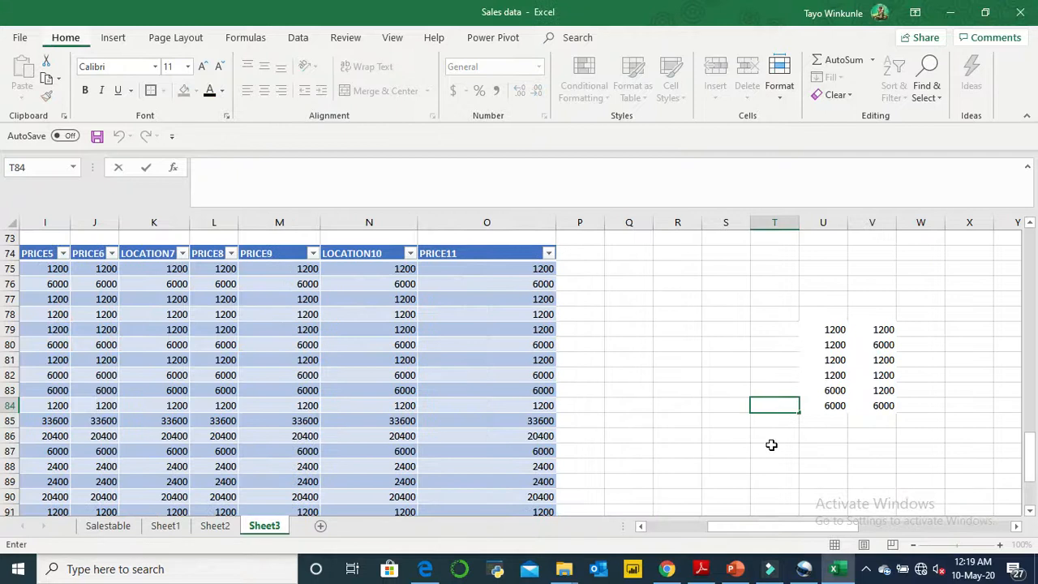
pyautogui.press('alt')
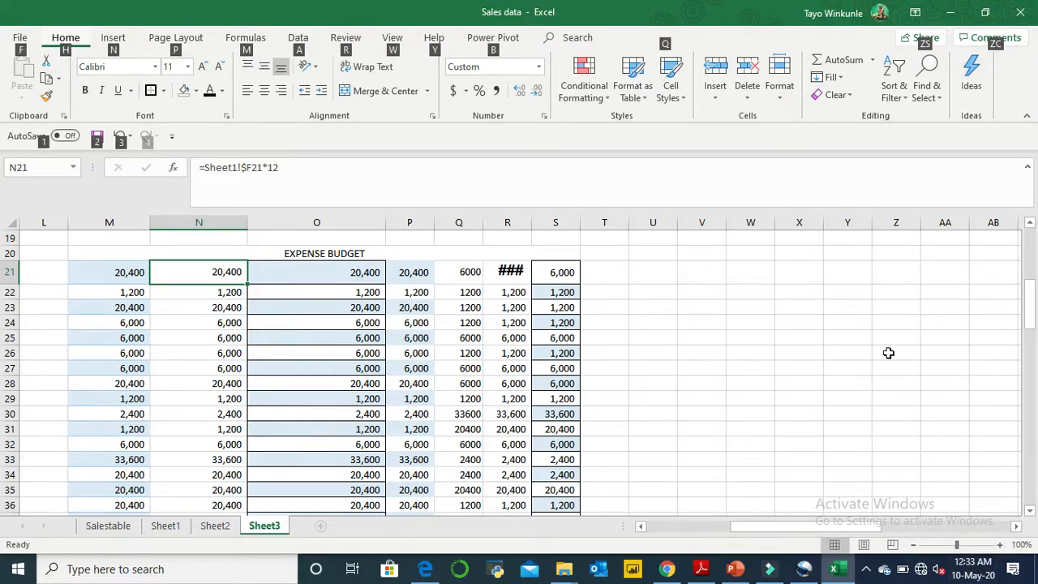
pyautogui.click(885, 99)
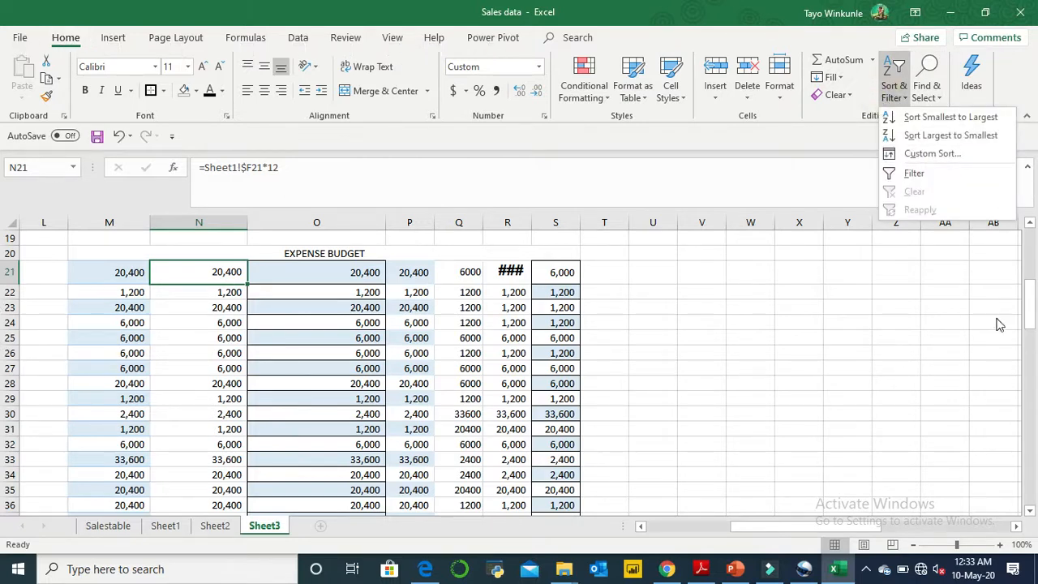
pyautogui.click(955, 363)
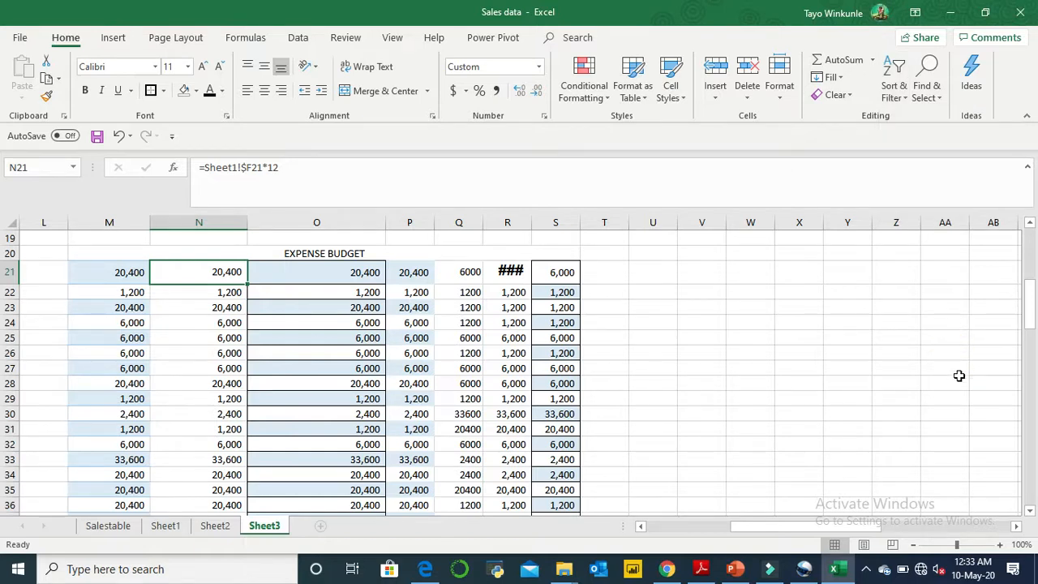
pyautogui.click(957, 380)
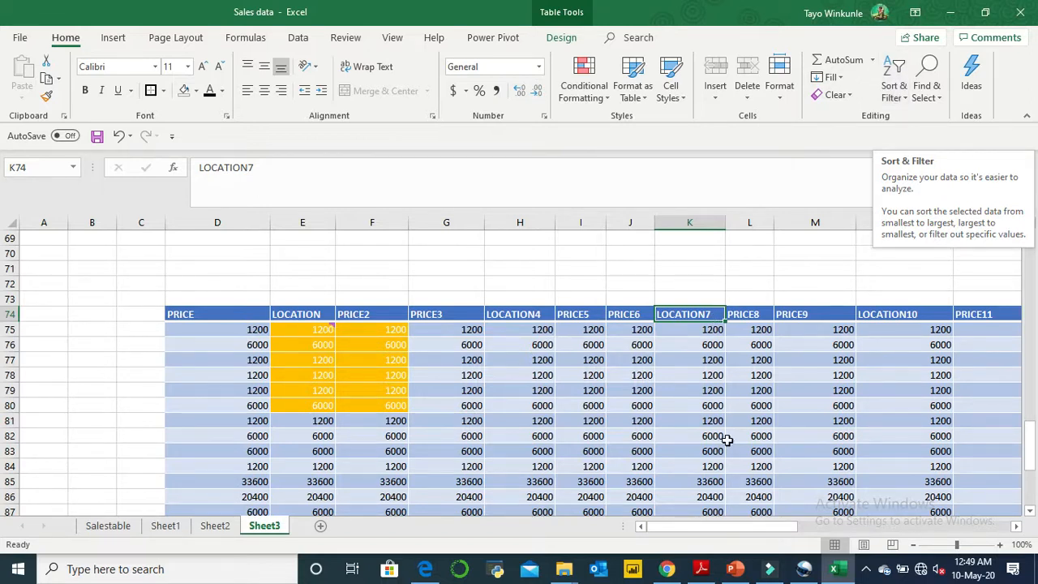
# - Enter IBADAN, KANO, BAUCHI and KANO in cells C75:C78 beside the table
pyautogui.click(121, 330)
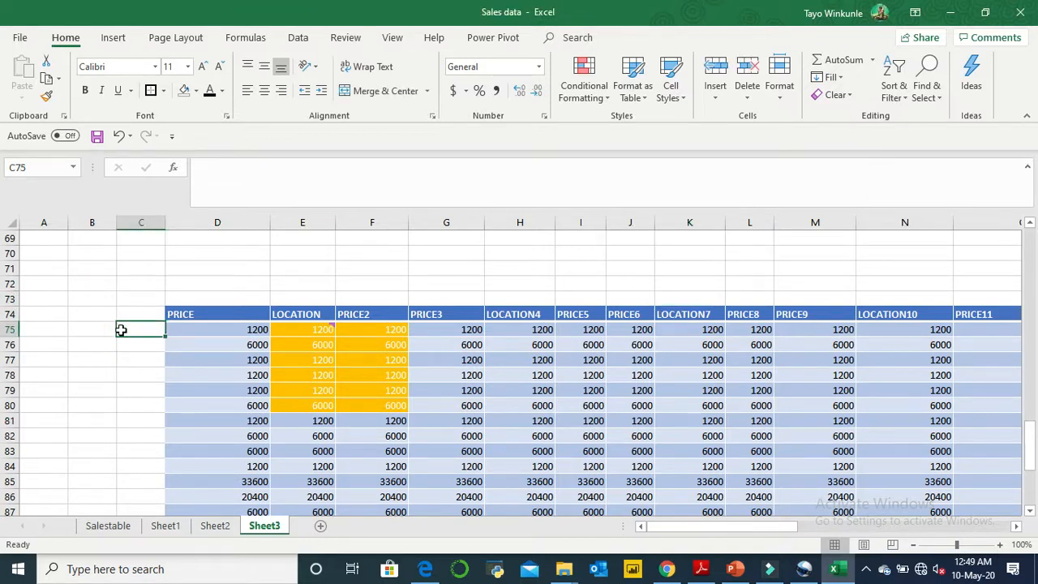
pyautogui.write('IBADAN')
pyautogui.press('Return')
pyautogui.write('KAN')
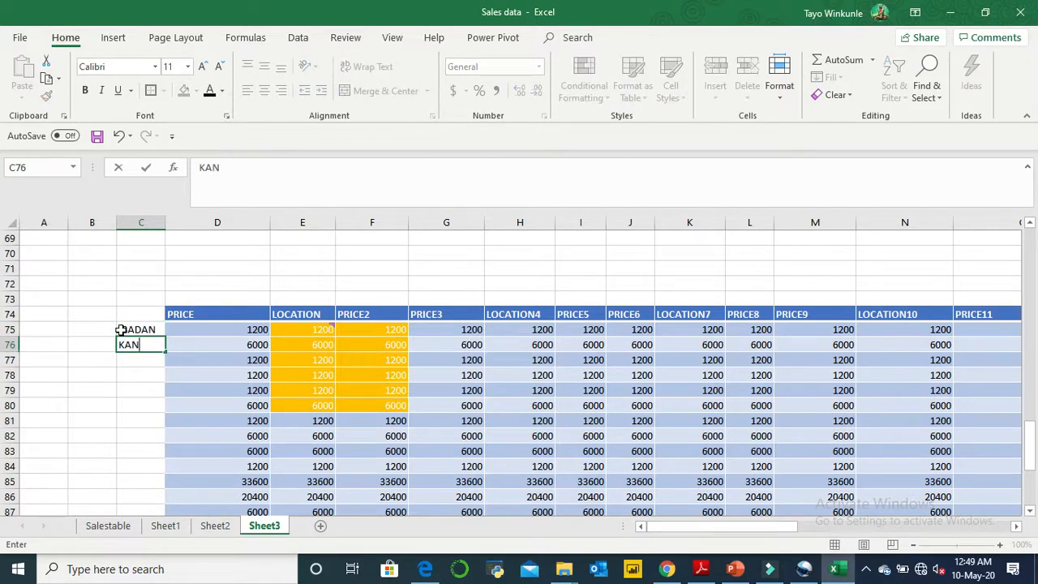
pyautogui.press('Return')
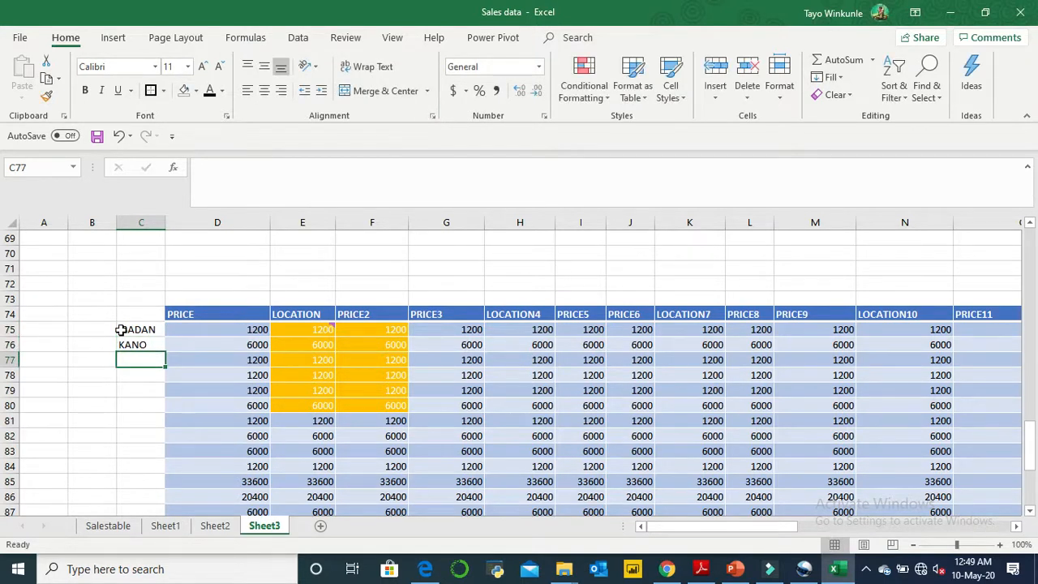
pyautogui.write('BAUCHI')
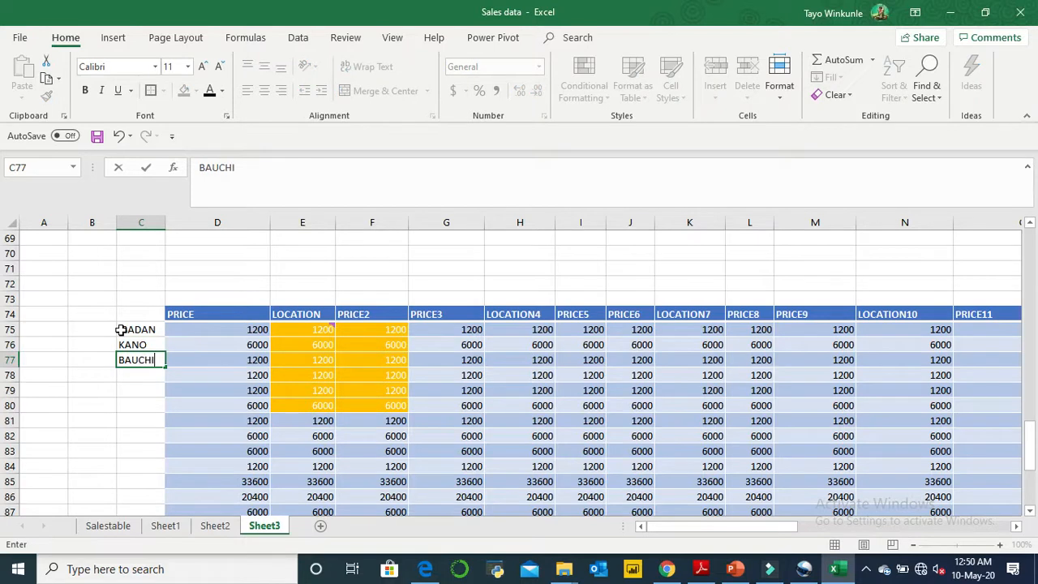
pyautogui.press('Return')
pyautogui.write('KANO')
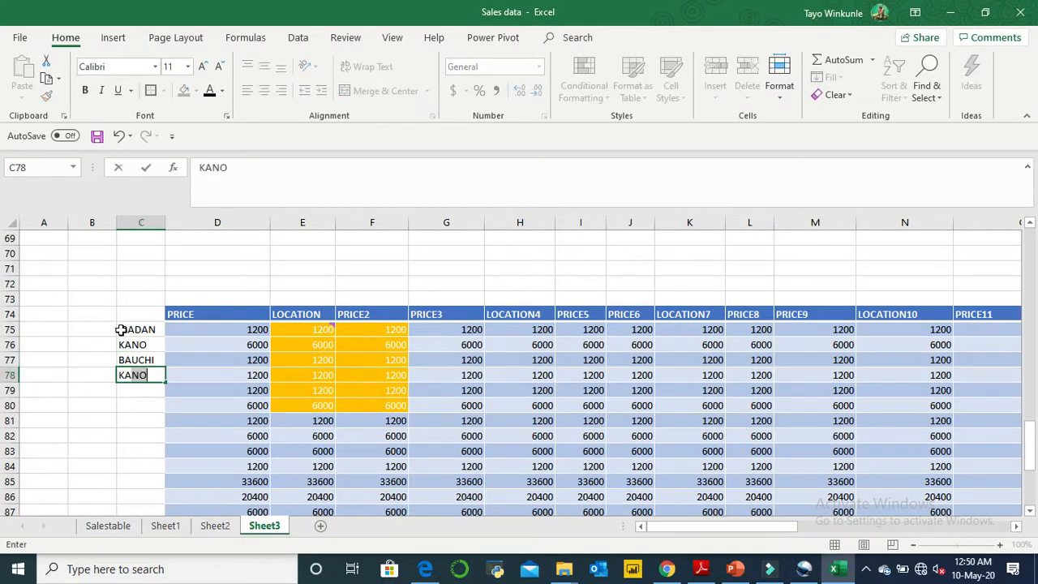
pyautogui.press('Return')
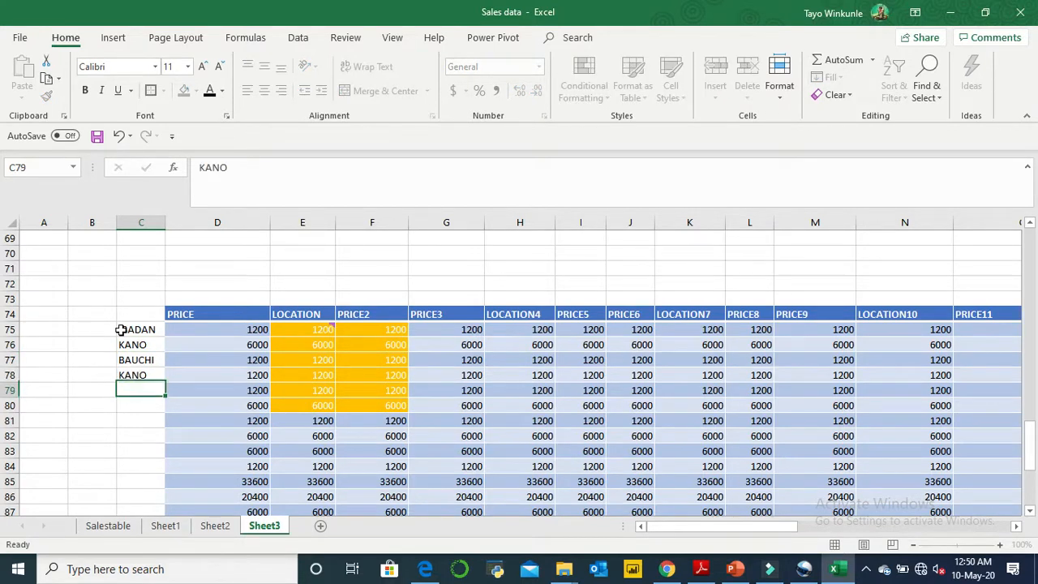
# - Fill the city names from C75:C78 down the column to C98, alongside the table's last row
pyautogui.click(126, 329)
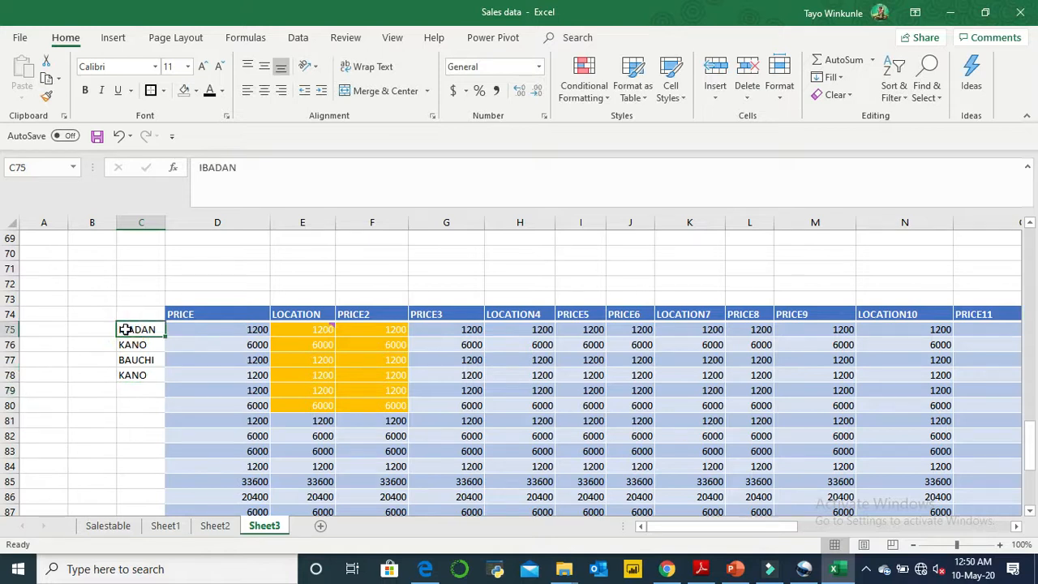
pyautogui.moveTo(126, 331); pyautogui.dragTo(145, 375)
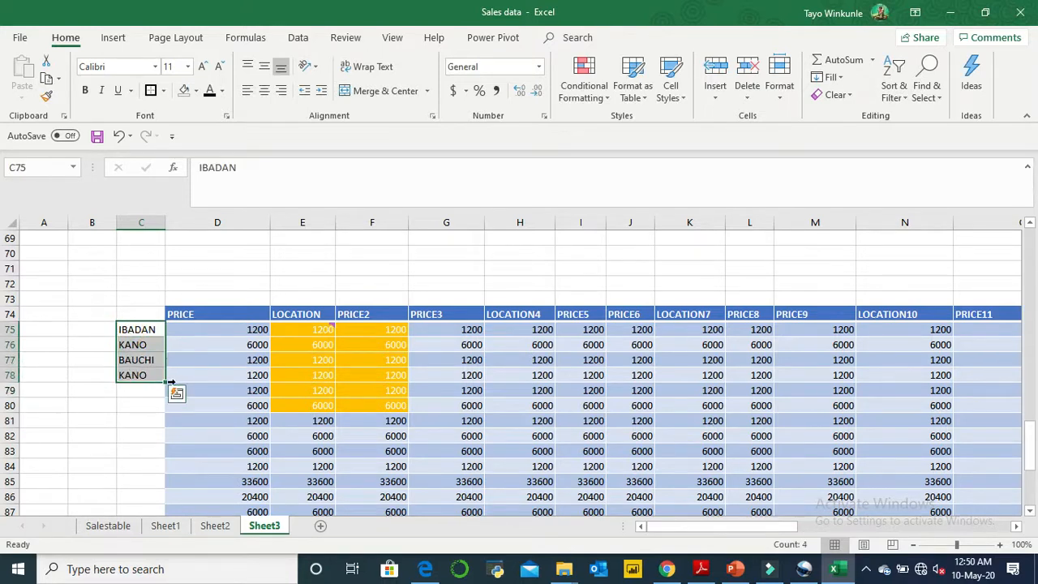
pyautogui.click(167, 382)
pyautogui.click(165, 382)
pyautogui.moveTo(165, 383); pyautogui.dragTo(157, 477)
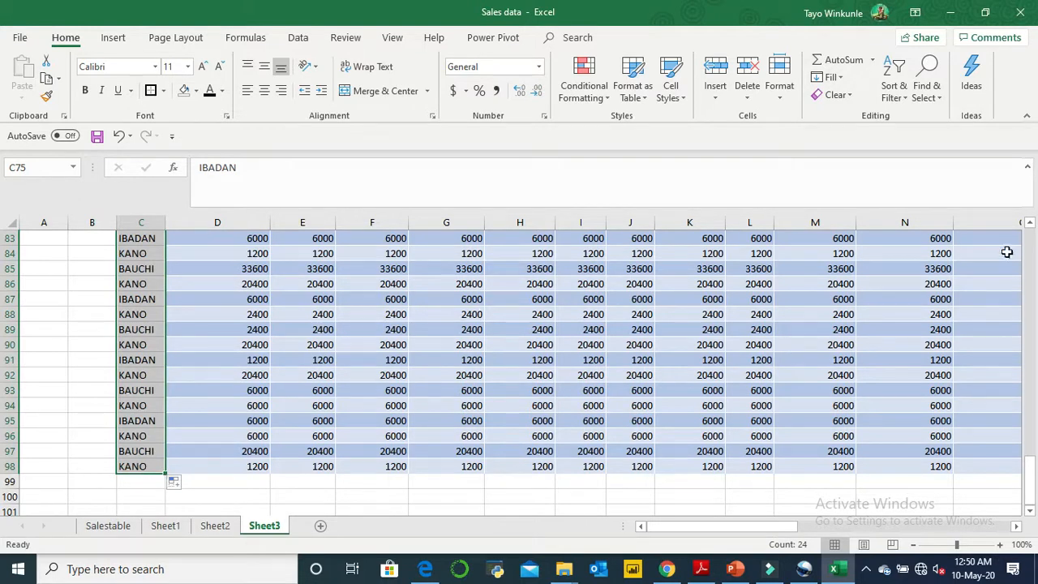
pyautogui.click(1031, 222)
pyautogui.moveTo(1032, 222); pyautogui.dragTo(1032, 222)
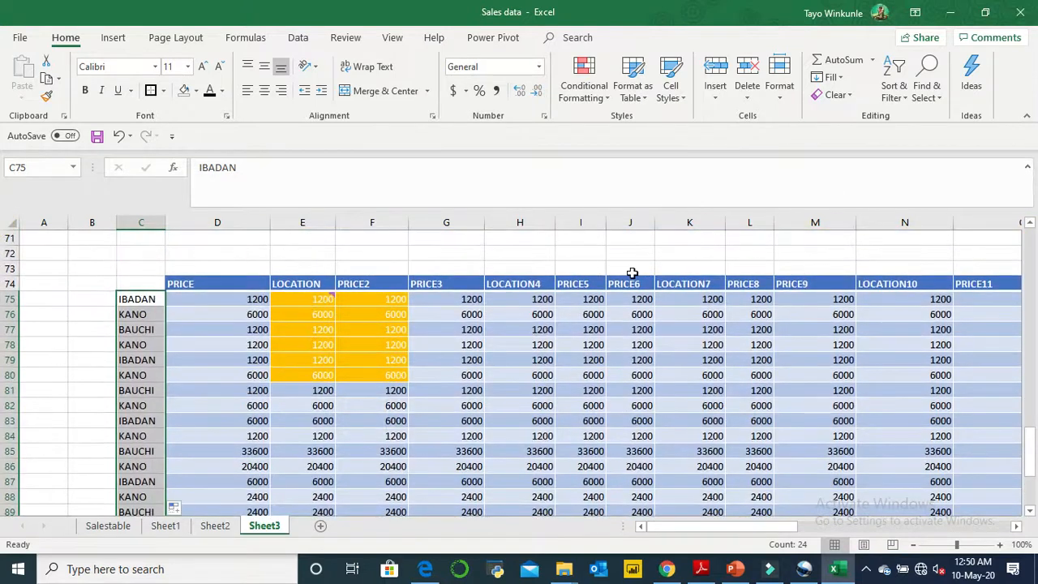
# - Enter the header LOCATION in cell C74 above the city names
pyautogui.click(146, 282)
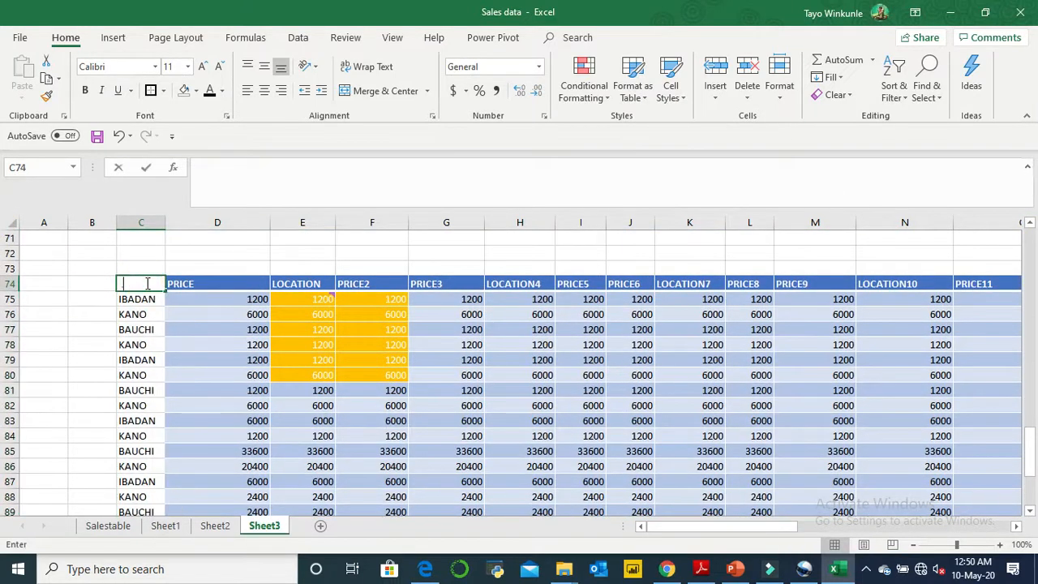
pyautogui.write('LOCATION')
pyautogui.click(242, 352)
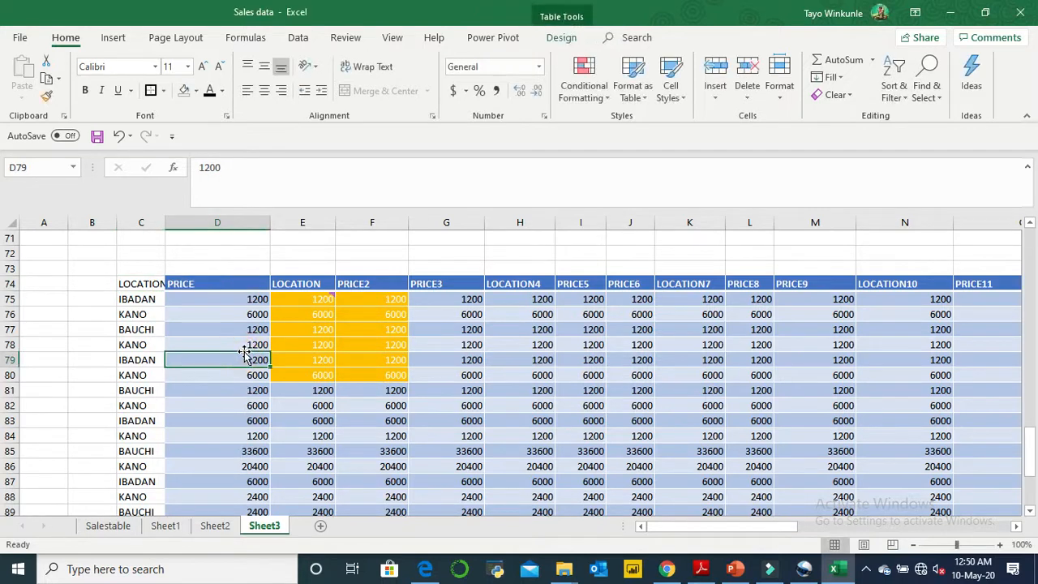
# - Add a filter to the LOCATION column headed in C74 and show only the IBADAN rows
pyautogui.click(143, 286)
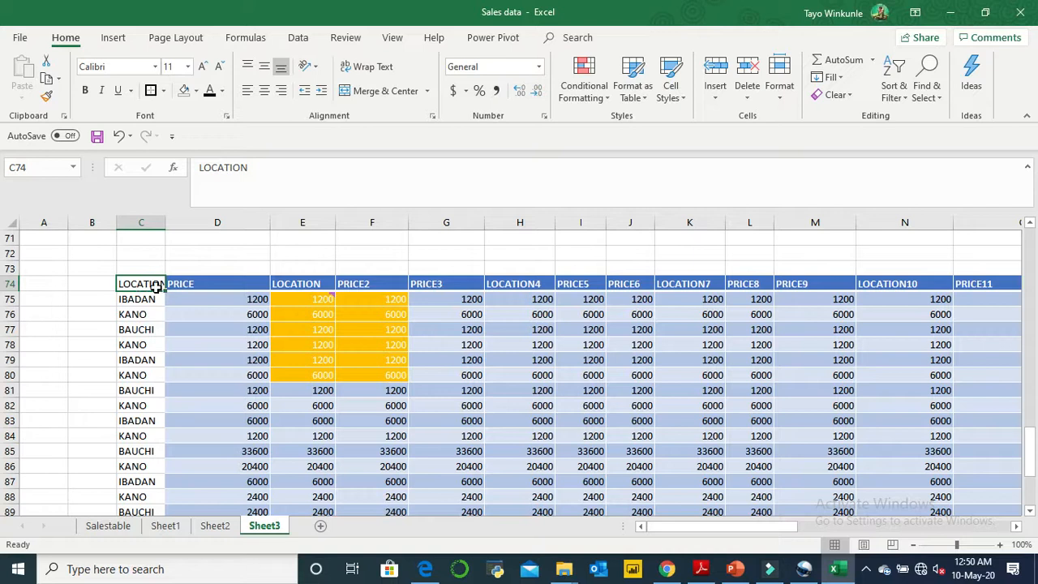
pyautogui.click(907, 97)
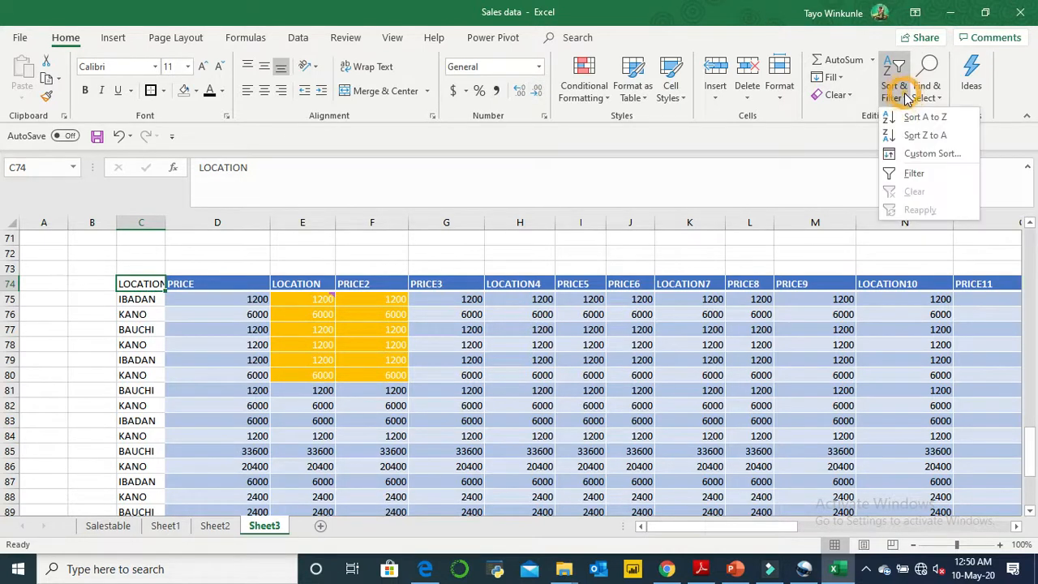
pyautogui.click(912, 173)
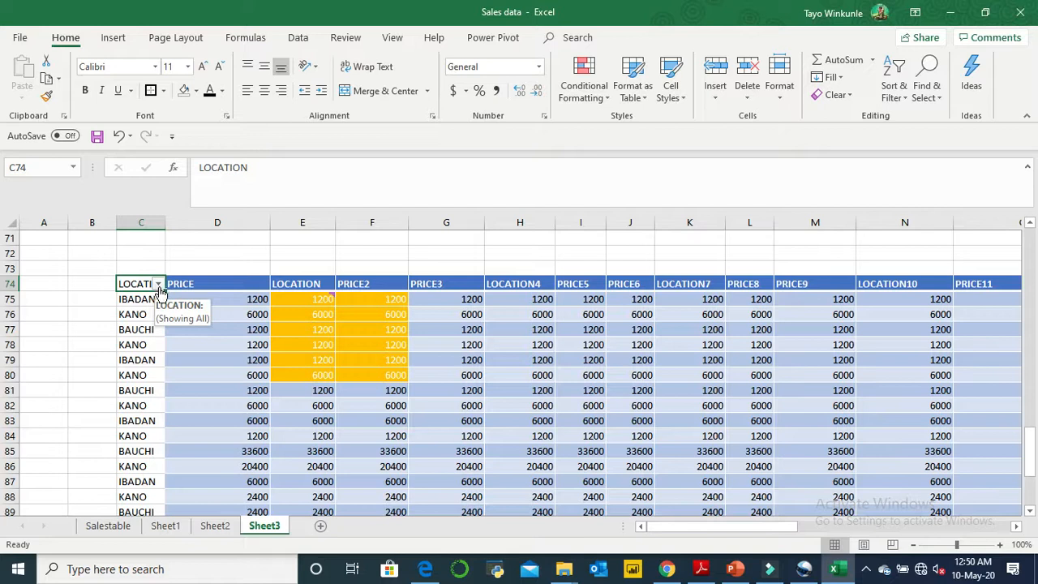
pyautogui.click(158, 285)
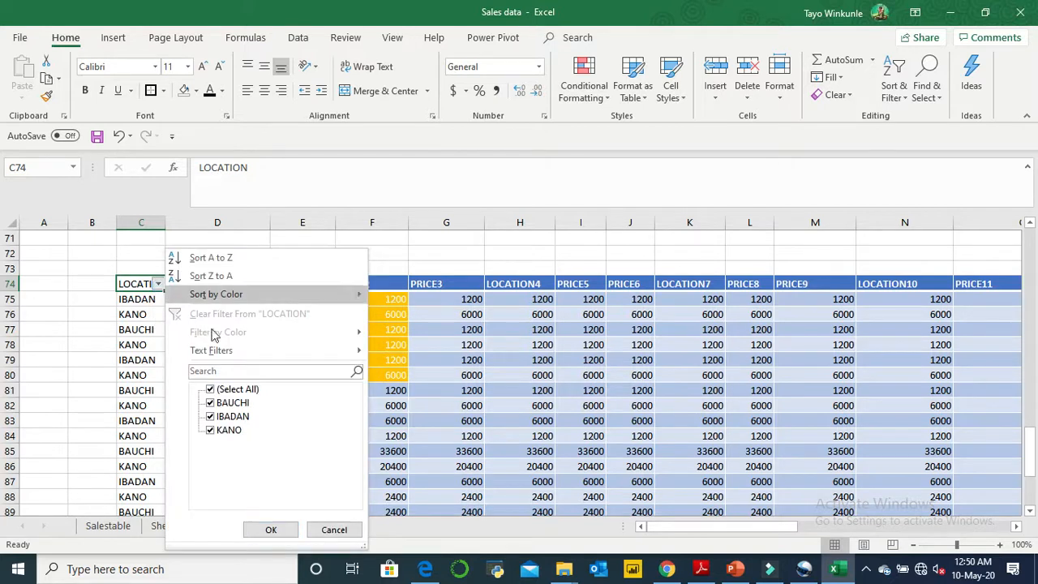
pyautogui.click(211, 391)
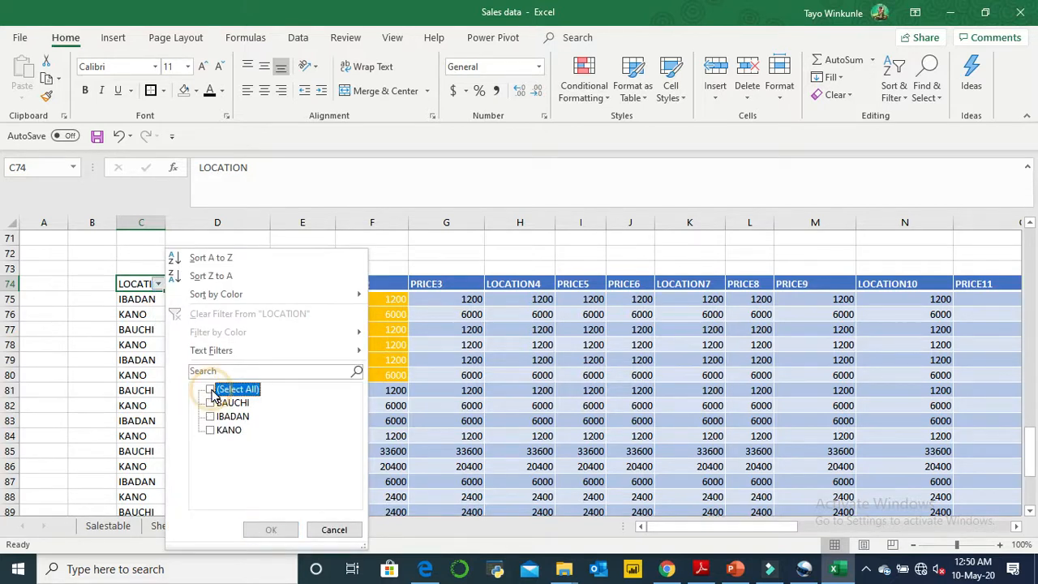
pyautogui.click(212, 417)
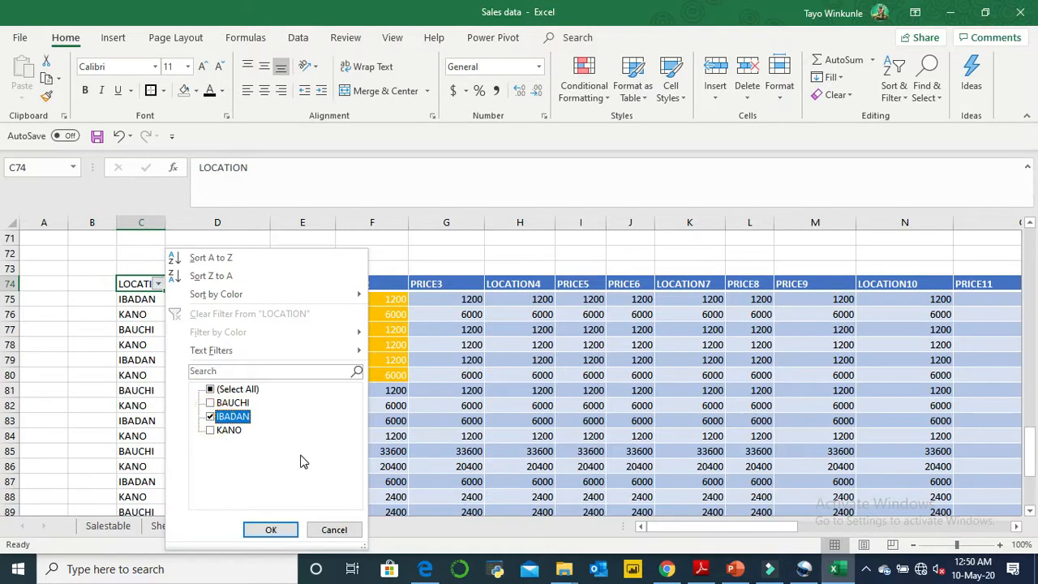
pyautogui.click(274, 529)
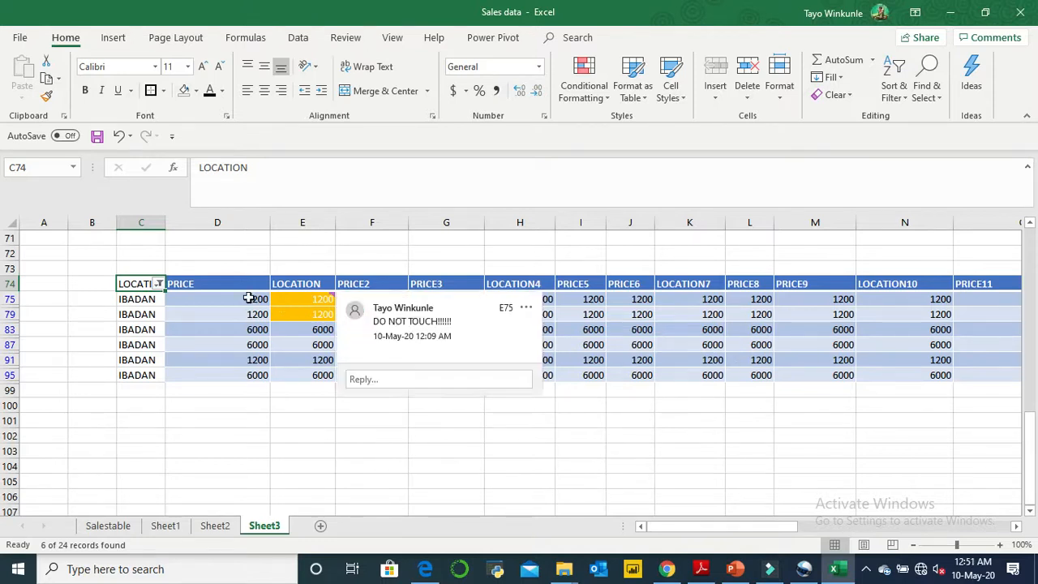
# - Clear the filter from the city LOCATION column and turn its filtering off
pyautogui.click(158, 284)
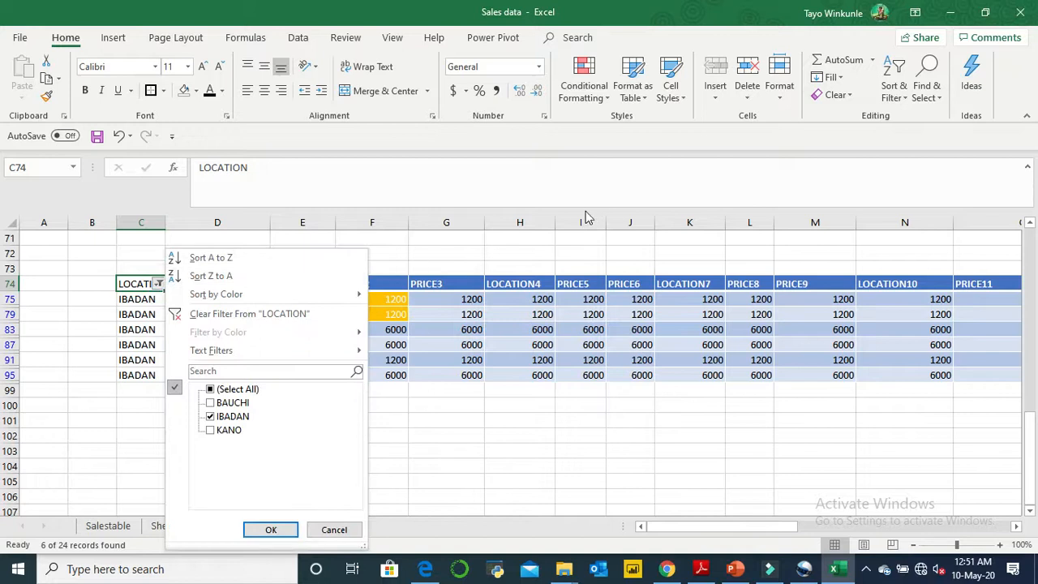
pyautogui.click(276, 314)
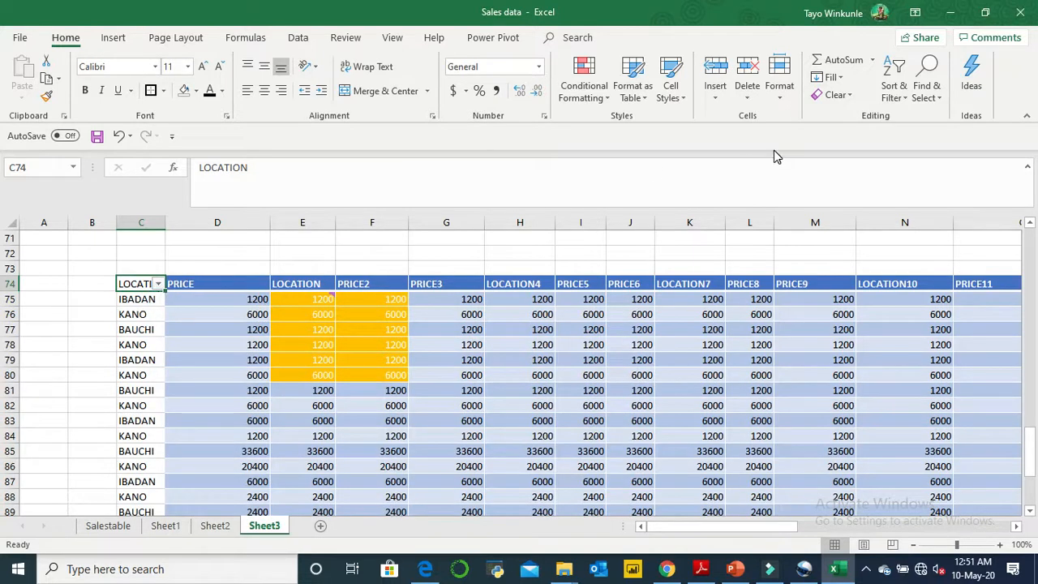
pyautogui.click(910, 91)
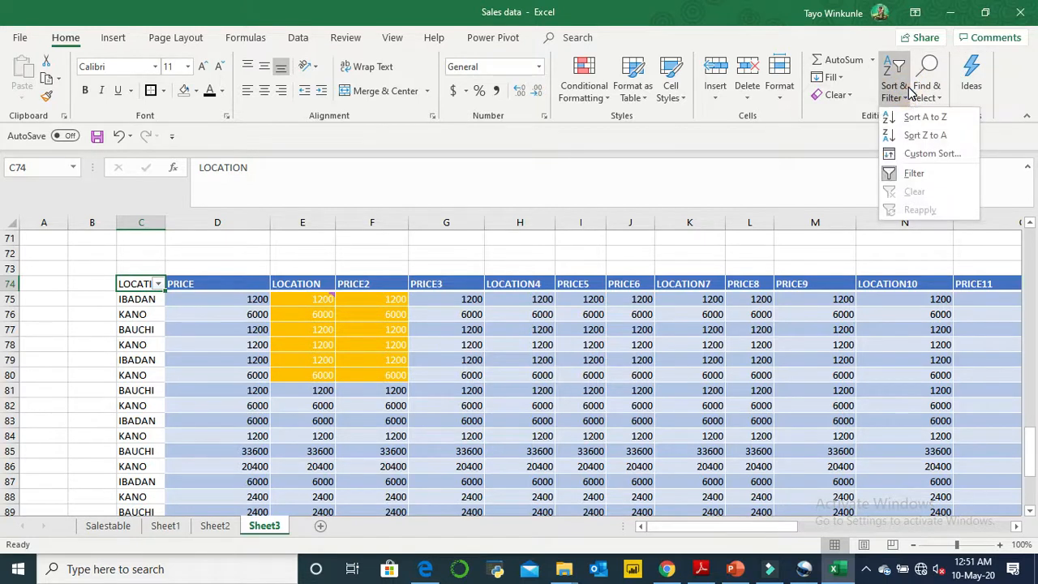
pyautogui.click(892, 174)
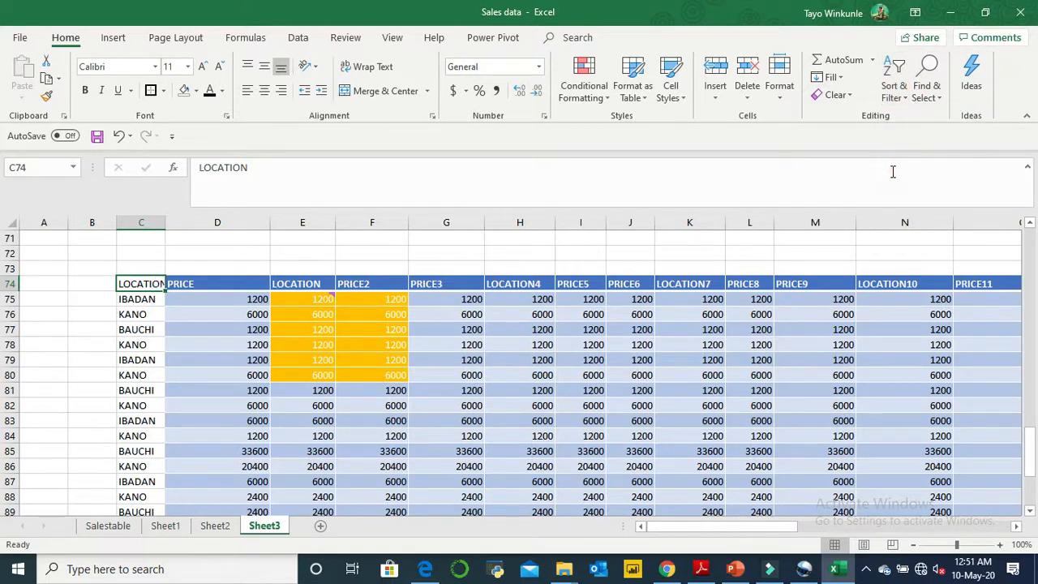
pyautogui.click(504, 416)
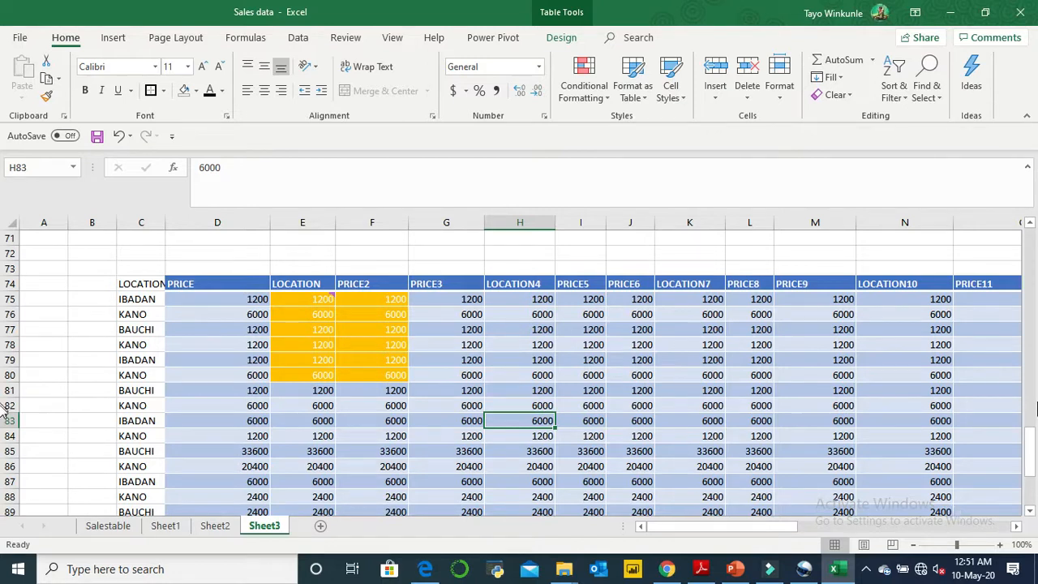
pyautogui.click(921, 570)
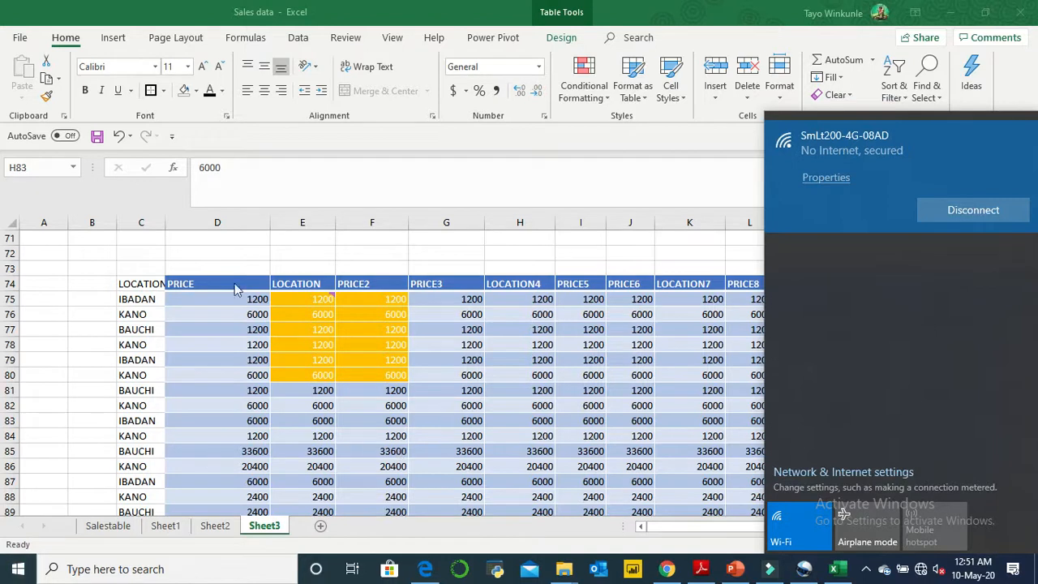
pyautogui.click(745, 252)
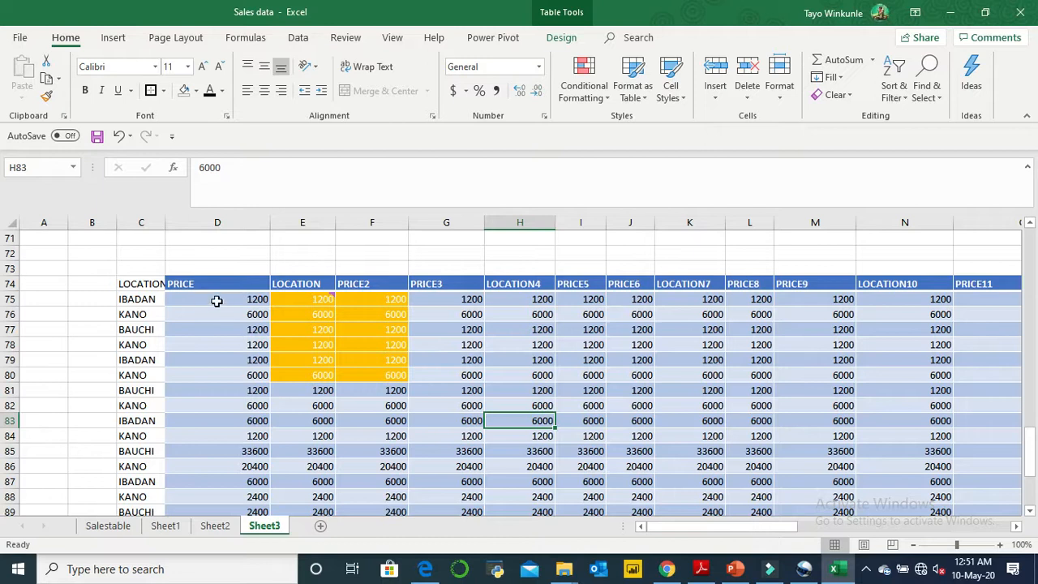
# - Search for KANO within the selected part of the price table, D75:K92
pyautogui.moveTo(215, 303); pyautogui.dragTo(670, 442)
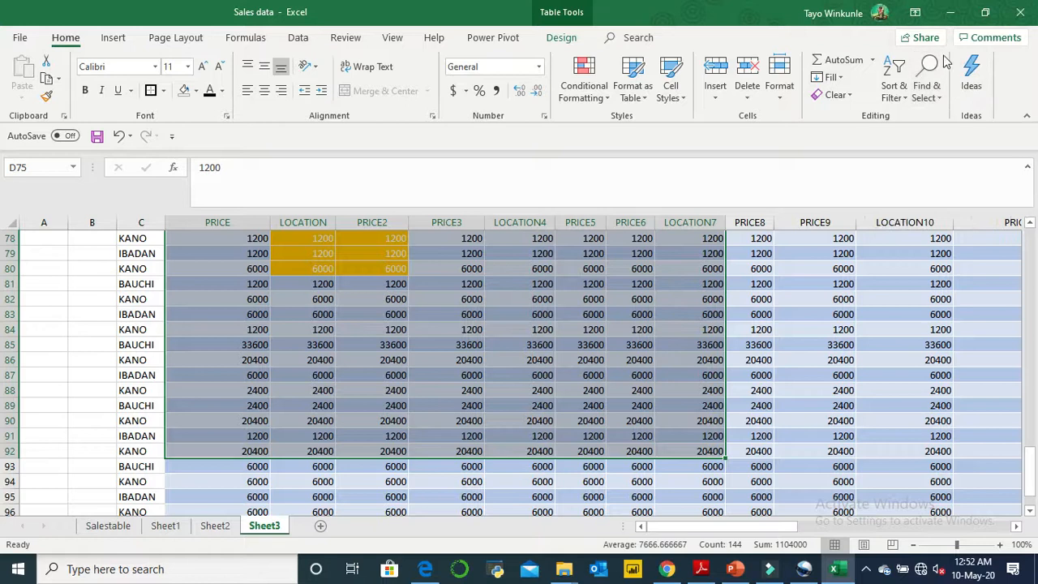
pyautogui.click(937, 96)
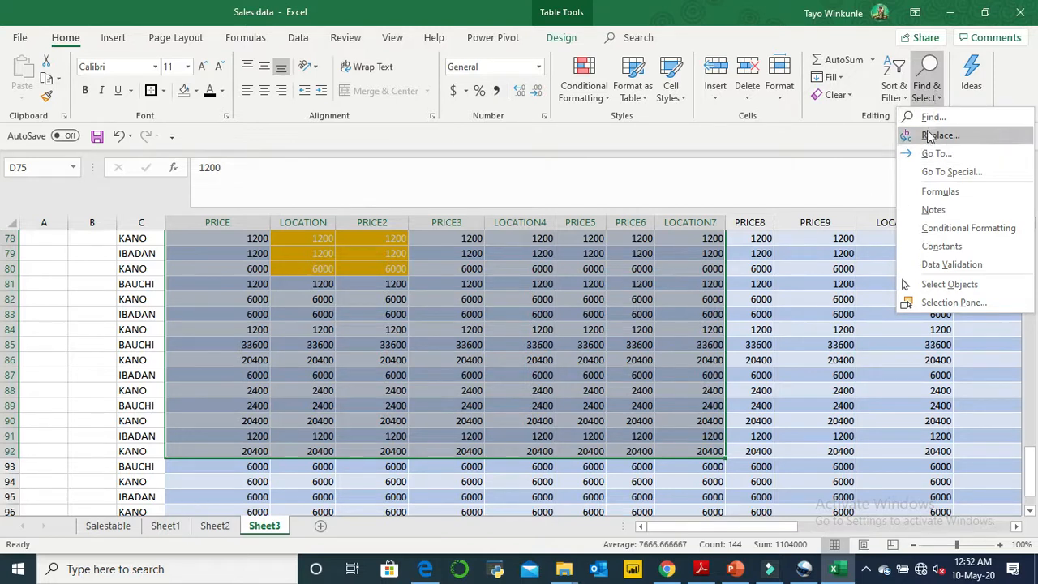
pyautogui.click(930, 118)
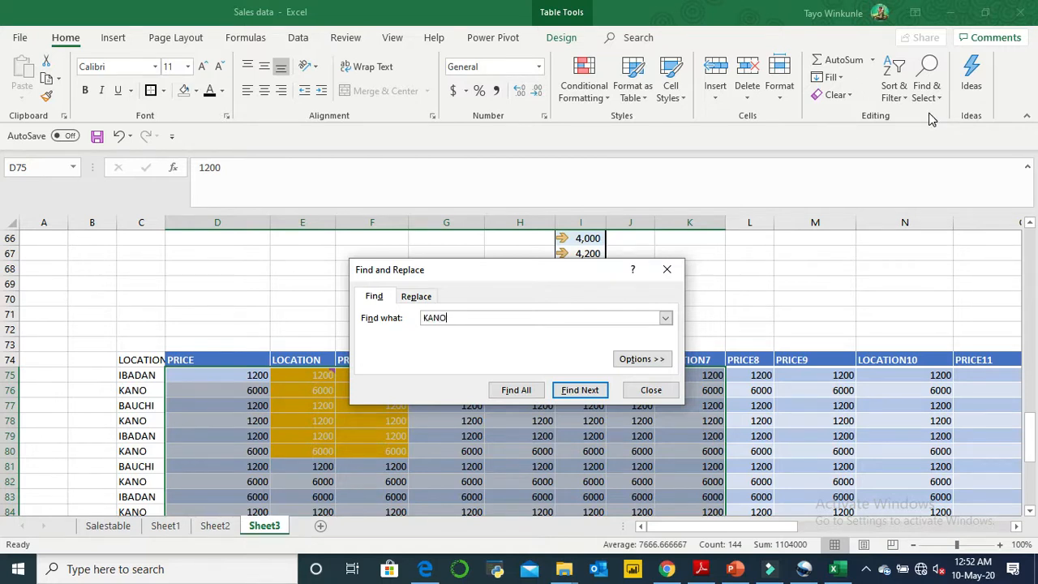
pyautogui.click(527, 390)
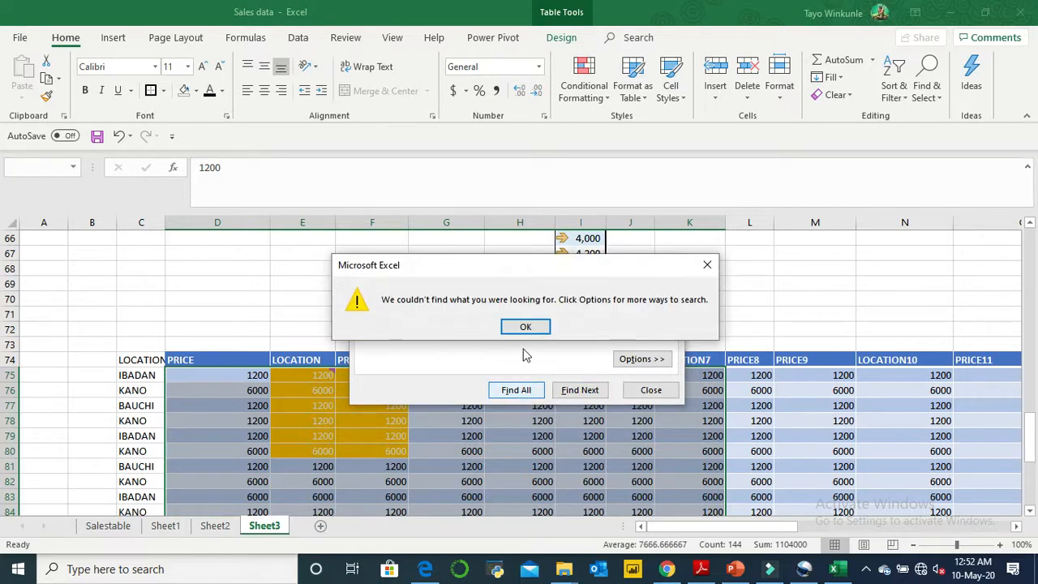
pyautogui.click(527, 327)
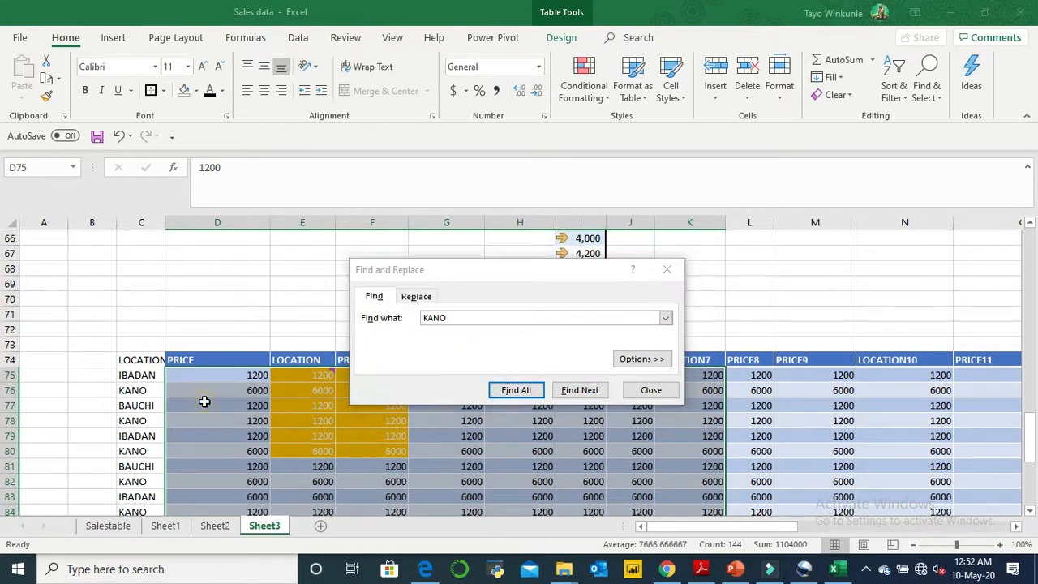
# - Find all KANO entries on the whole sheet and go through the matches in C76, C78 and C80
pyautogui.click(227, 315)
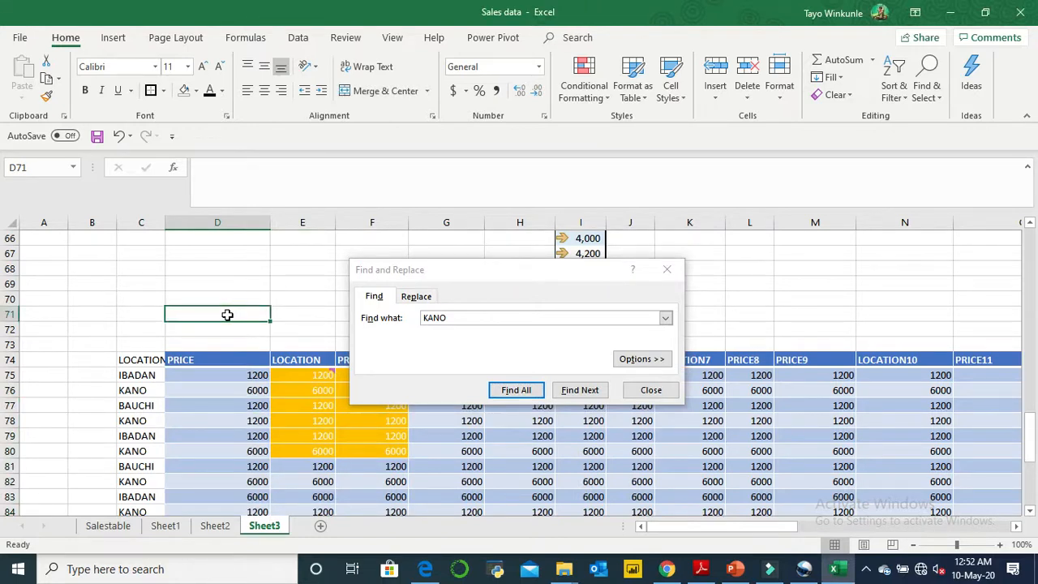
pyautogui.click(534, 392)
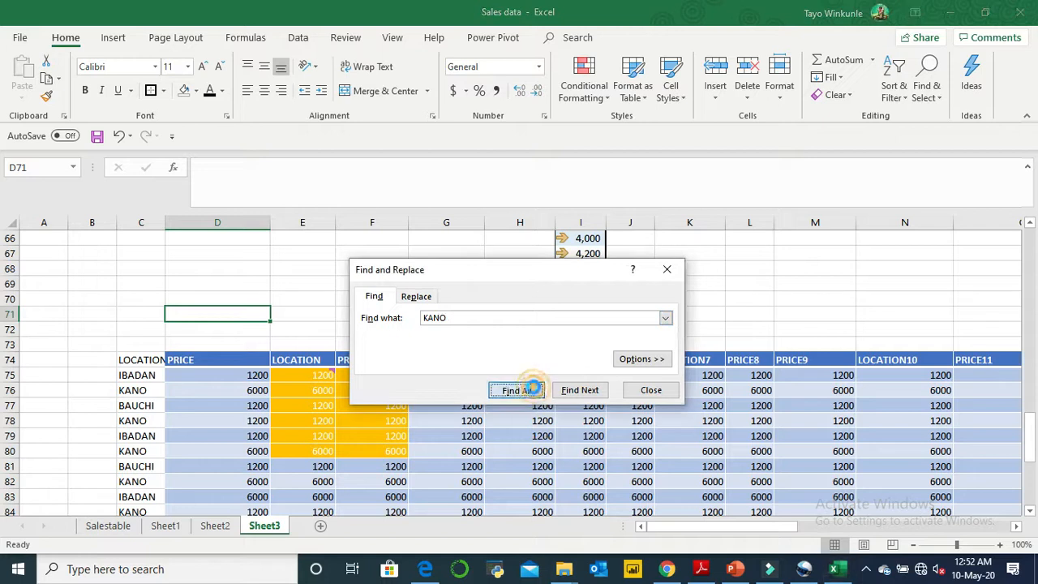
pyautogui.click(408, 434)
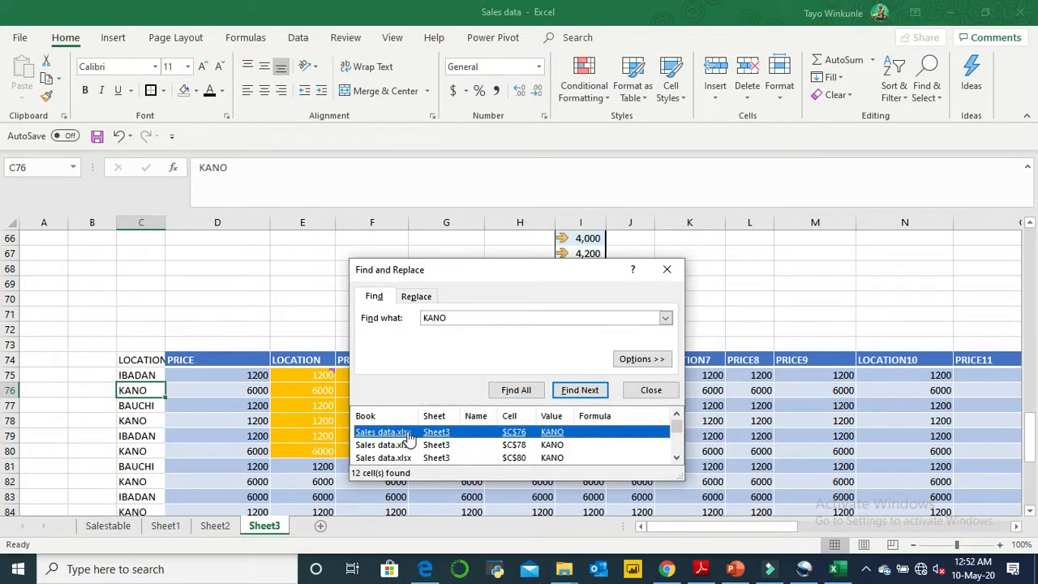
pyautogui.click(399, 445)
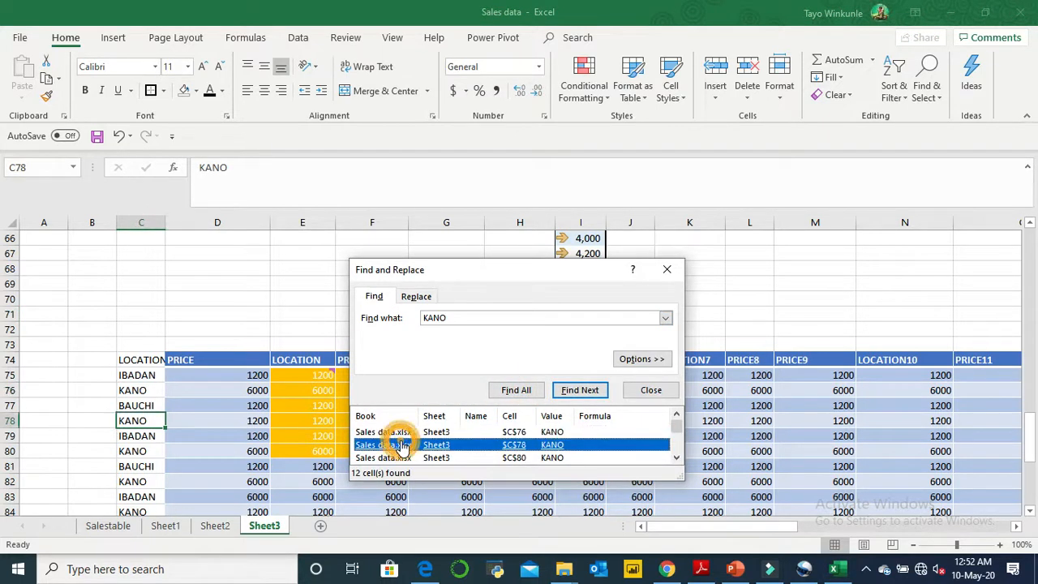
pyautogui.click(399, 459)
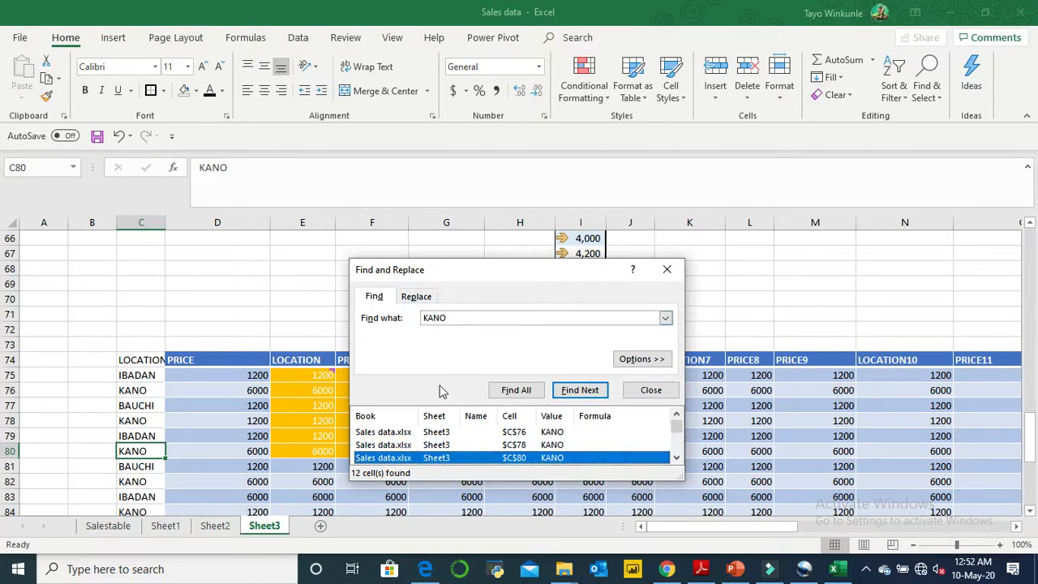
# - Show the advanced search options, set the search scope to Workbook and close Find and Replace
pyautogui.click(654, 359)
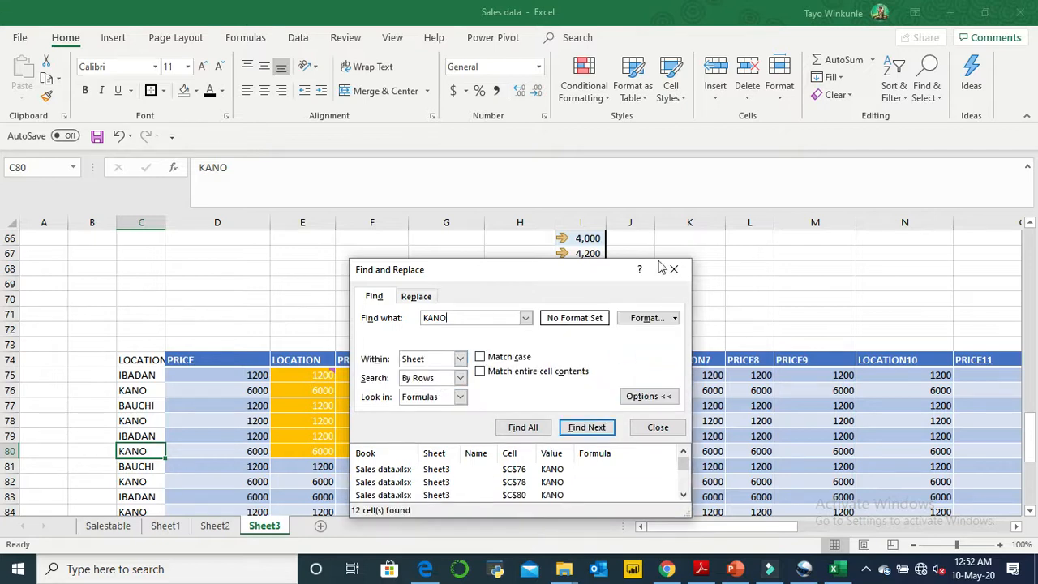
pyautogui.click(461, 361)
pyautogui.click(449, 380)
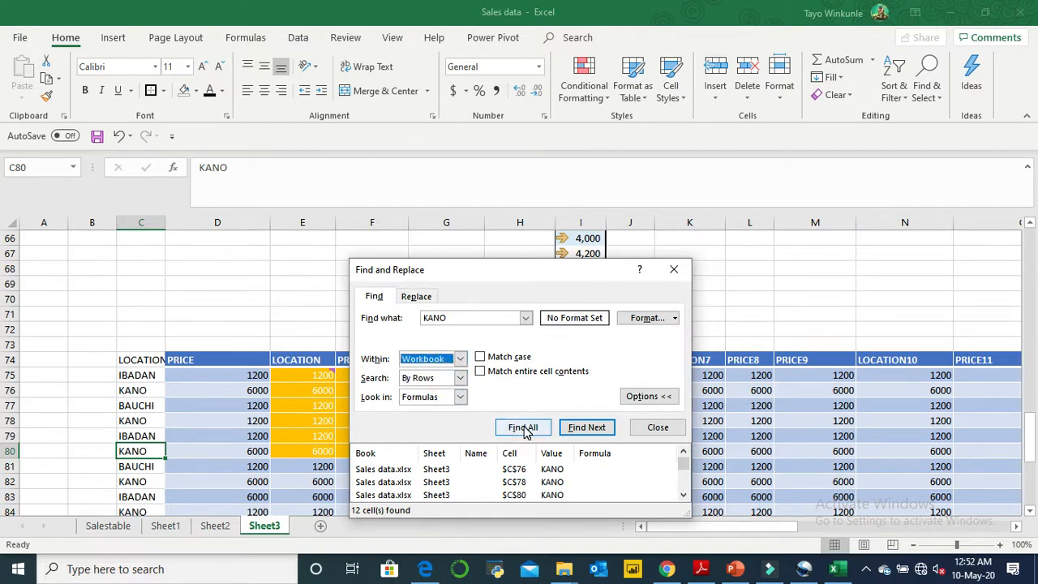
pyautogui.click(674, 270)
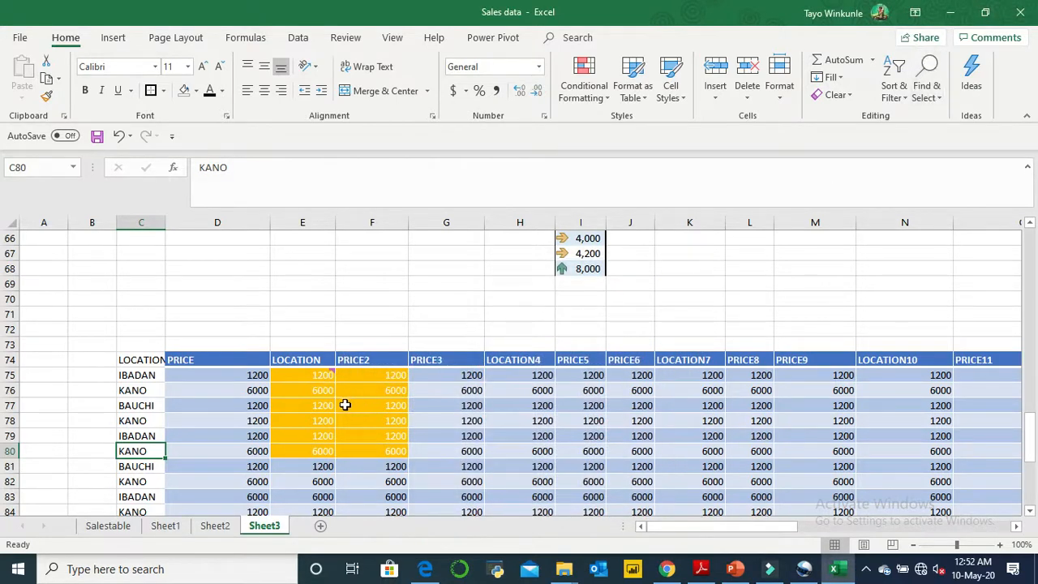
pyautogui.click(258, 389)
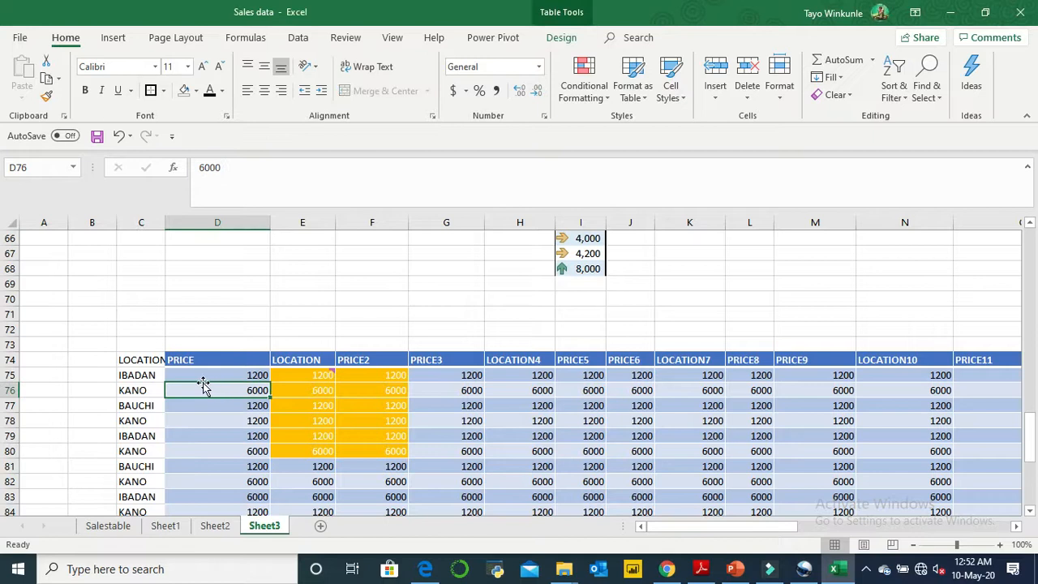
pyautogui.click(145, 362)
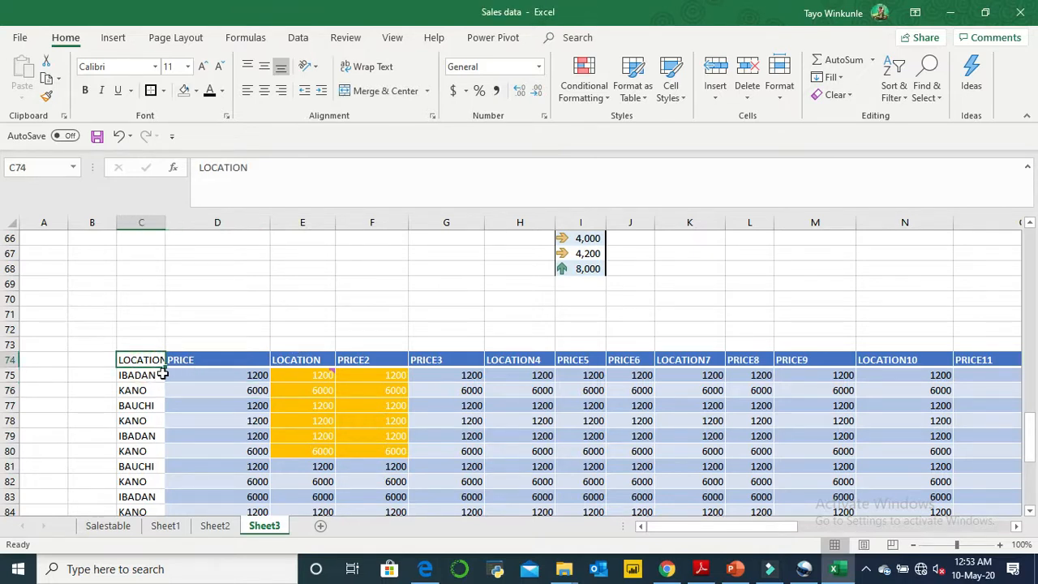
pyautogui.click(160, 375)
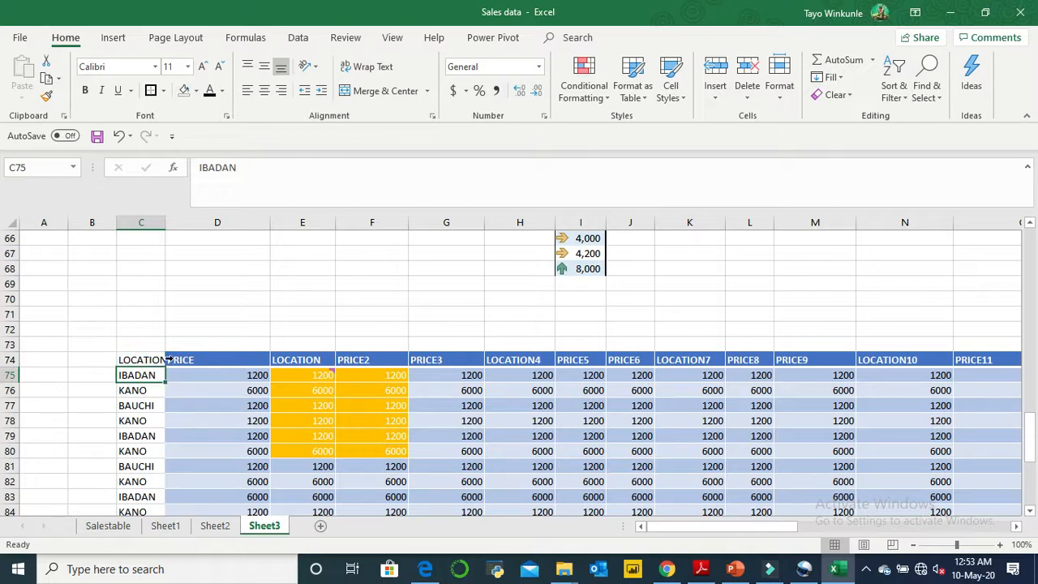
pyautogui.click(153, 361)
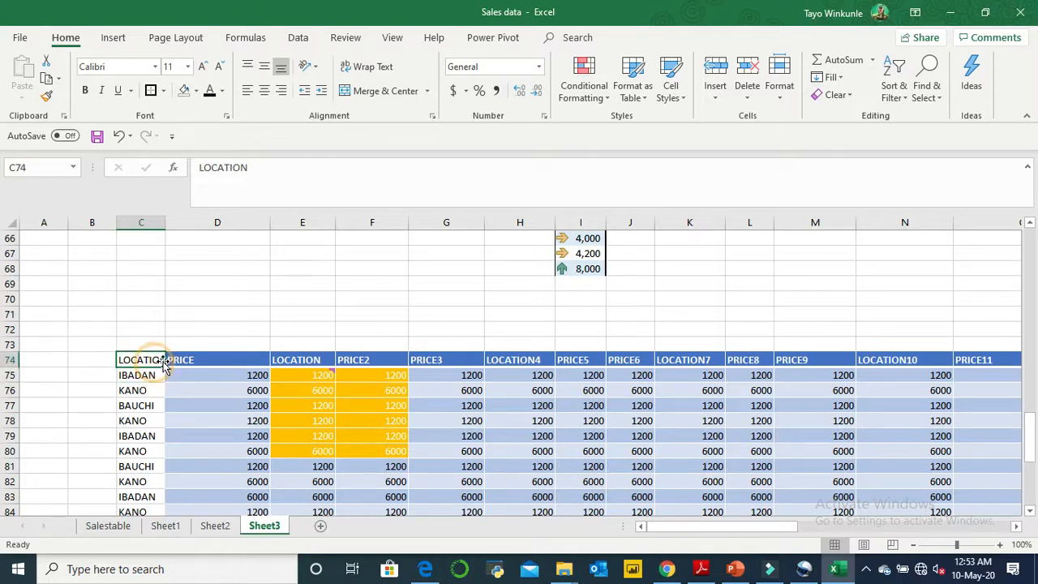
pyautogui.click(243, 382)
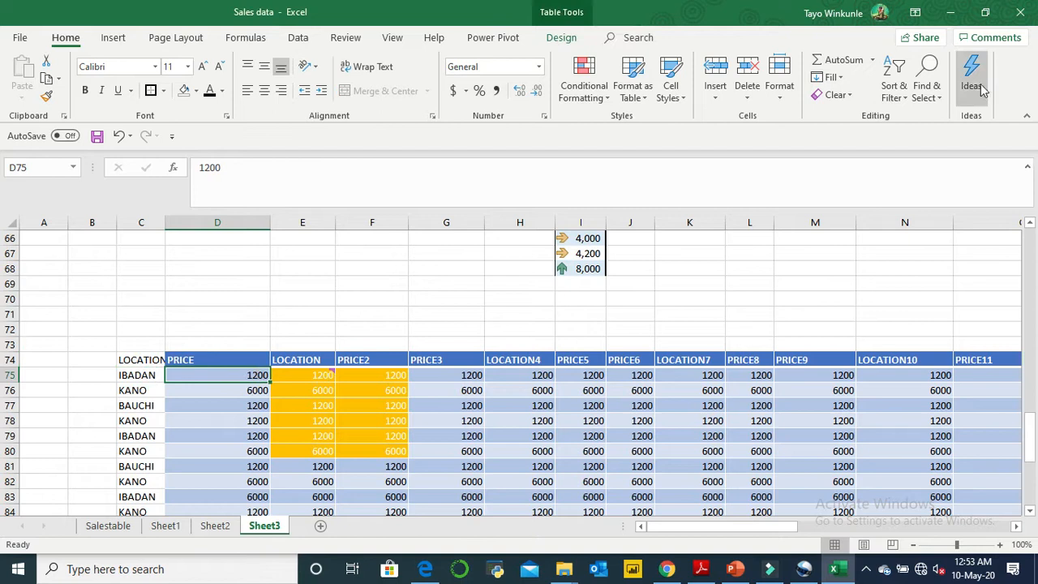
# - Connect the computer to the HUAWEI Y9 Prime 2019 Wi-Fi network
pyautogui.click(923, 569)
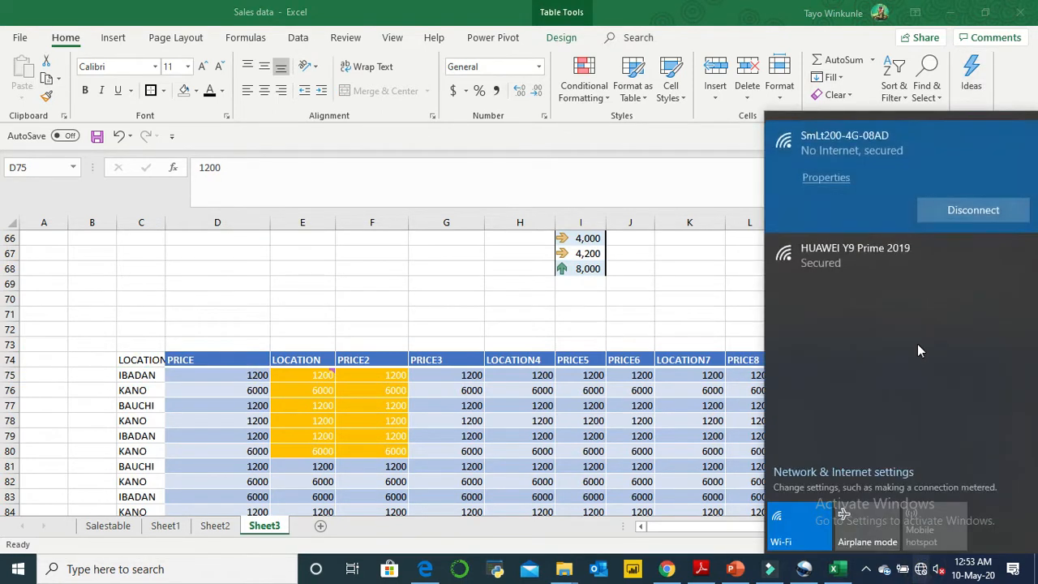
pyautogui.click(897, 255)
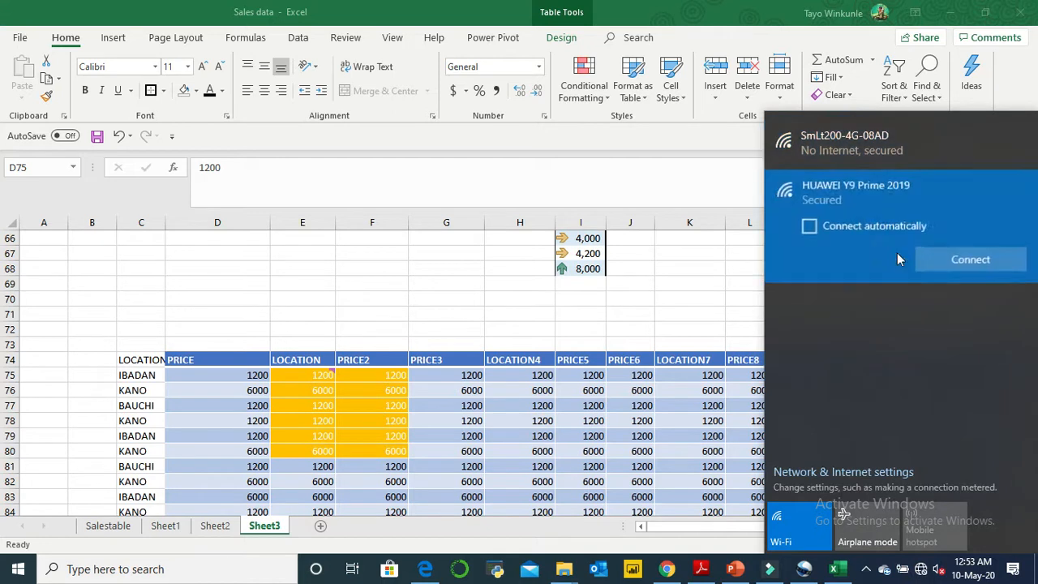
pyautogui.click(949, 262)
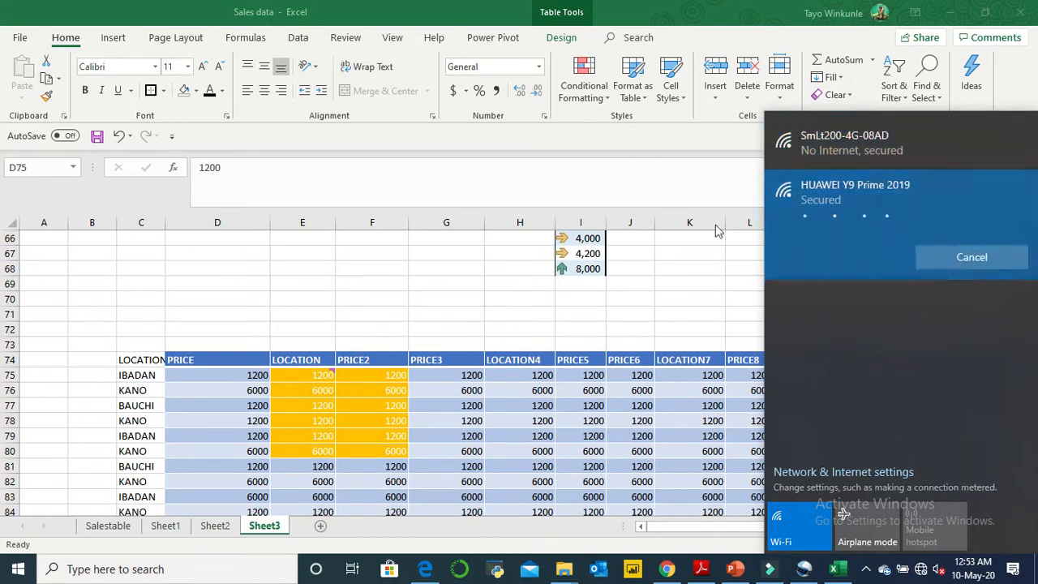
pyautogui.click(734, 310)
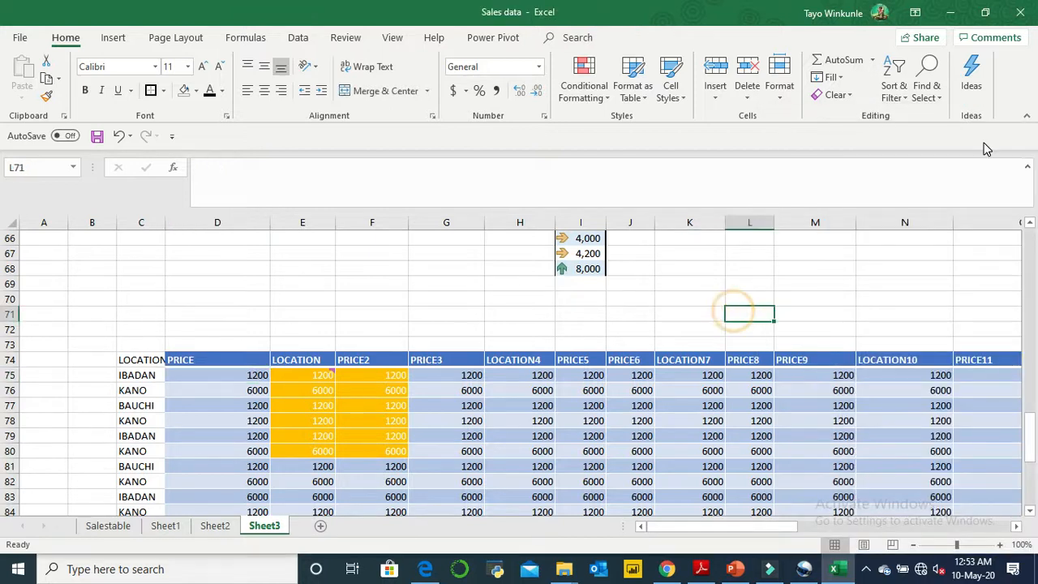
# - Run Ideas from the PRICE header in D74 and look through the suggested charts
pyautogui.click(194, 386)
pyautogui.click(204, 375)
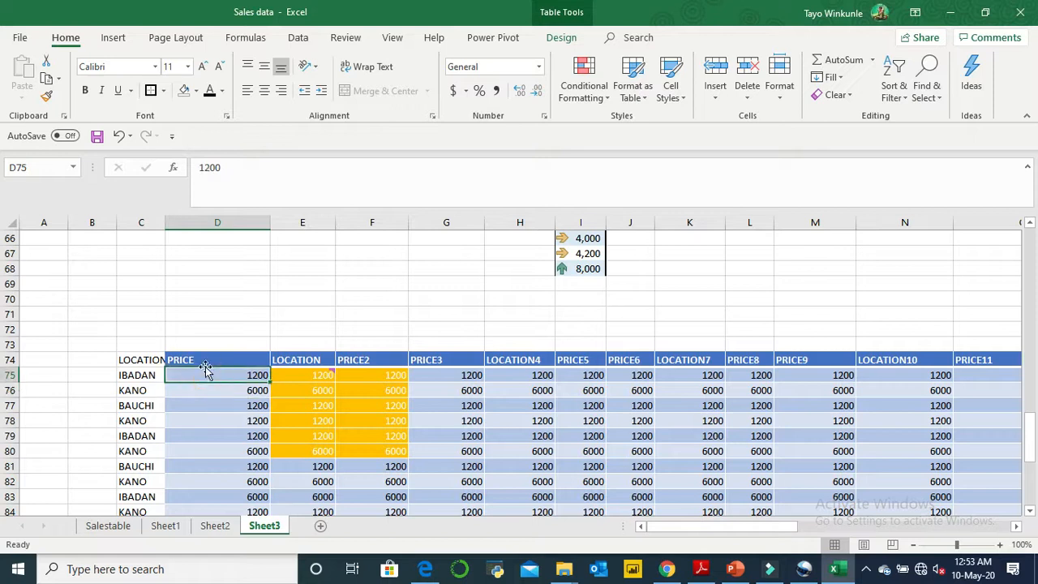
pyautogui.click(237, 359)
pyautogui.click(973, 86)
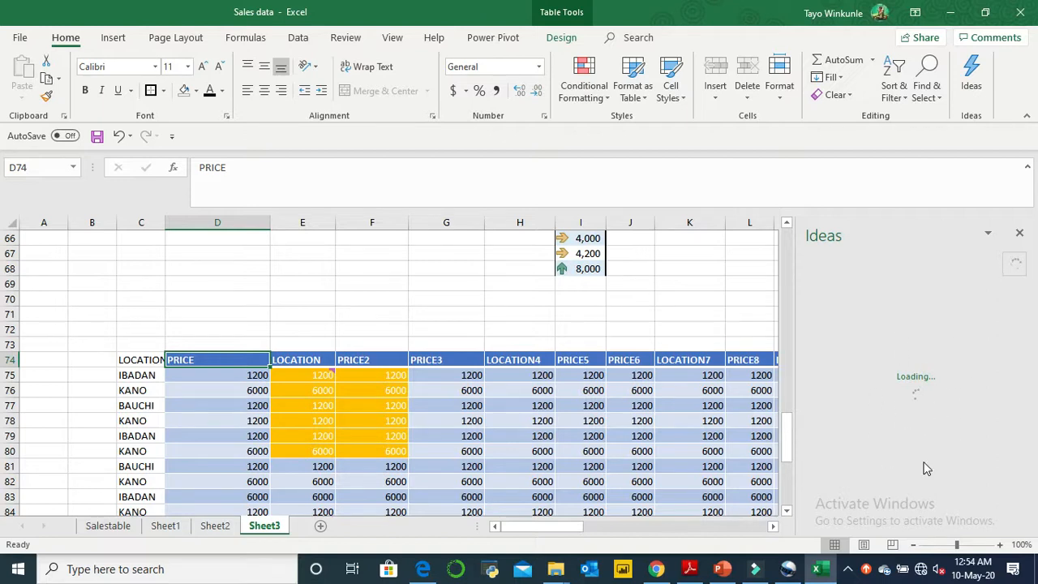
pyautogui.click(922, 570)
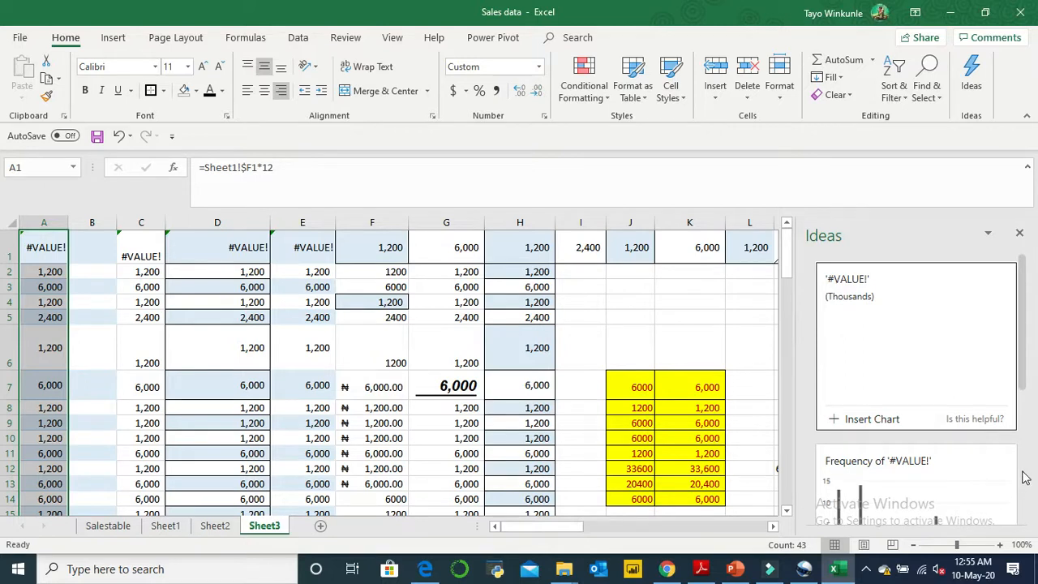
pyautogui.scroll(-5, 1024, 471)
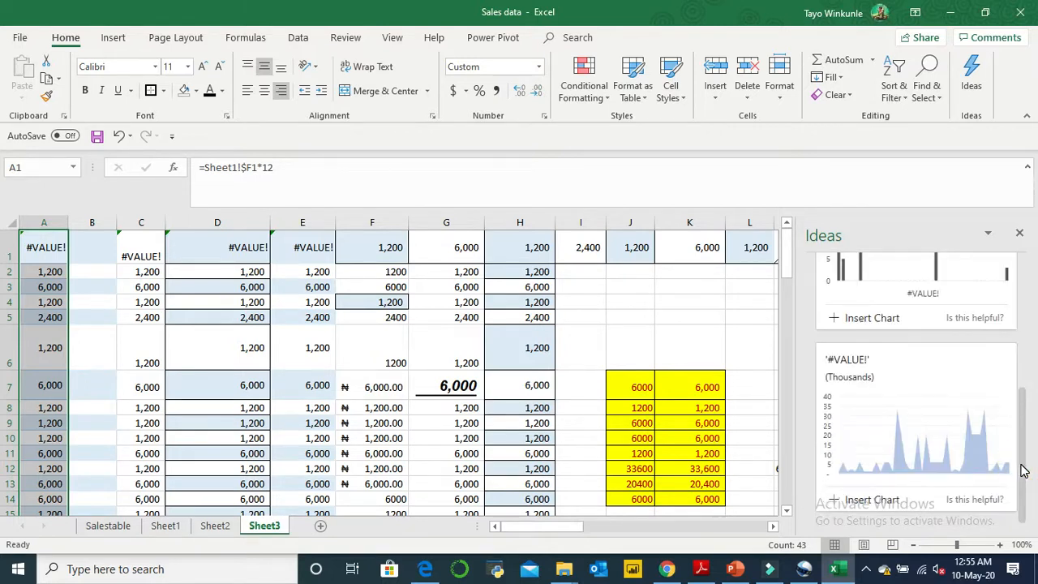
pyautogui.moveTo(1024, 469); pyautogui.dragTo(1024, 503)
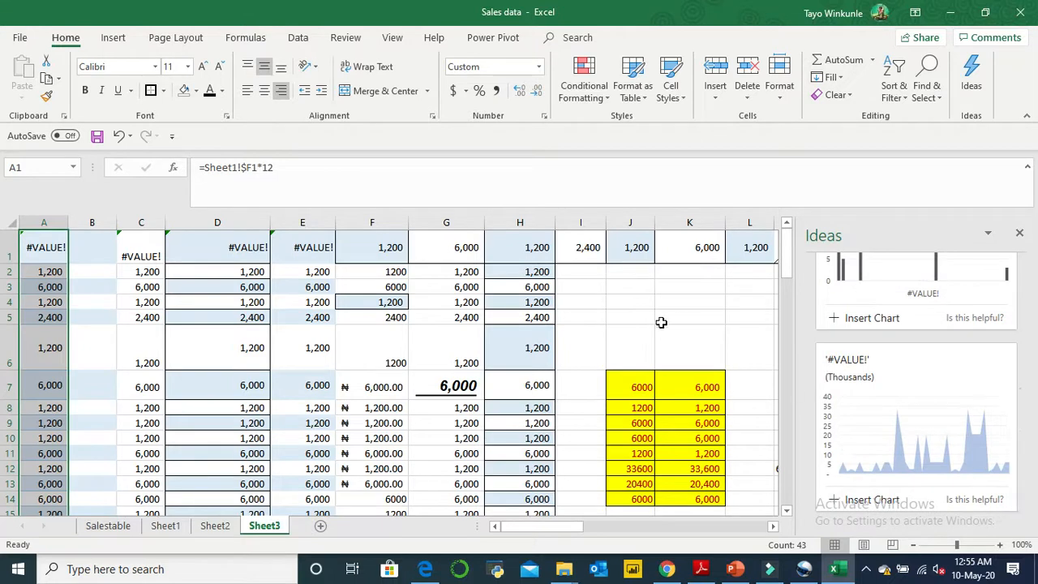
# - Run Ideas on the yellow cells J7:K14, view the suggested chart and close the Ideas results
pyautogui.click(641, 386)
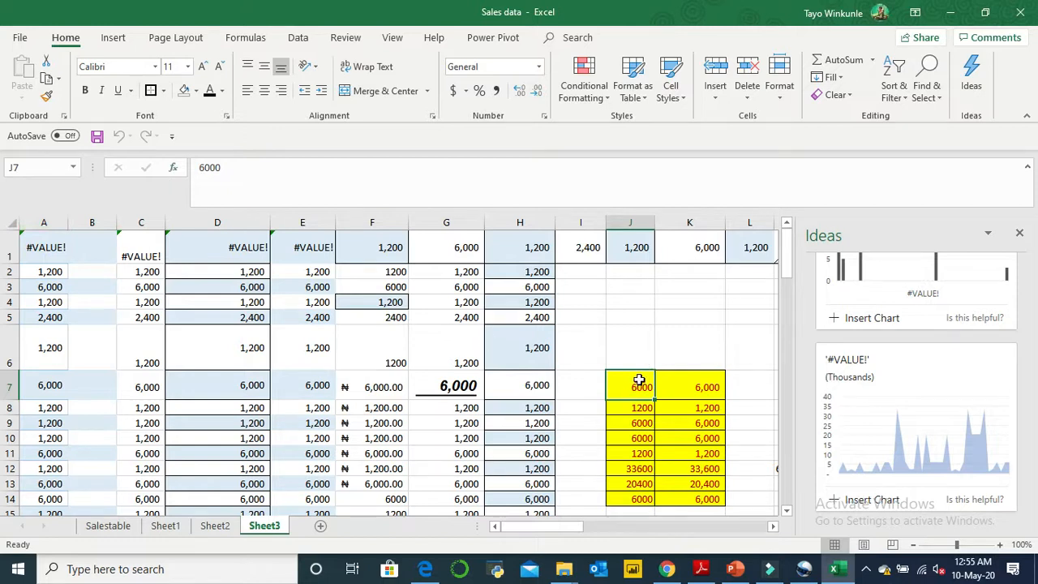
pyautogui.moveTo(641, 387); pyautogui.dragTo(705, 499)
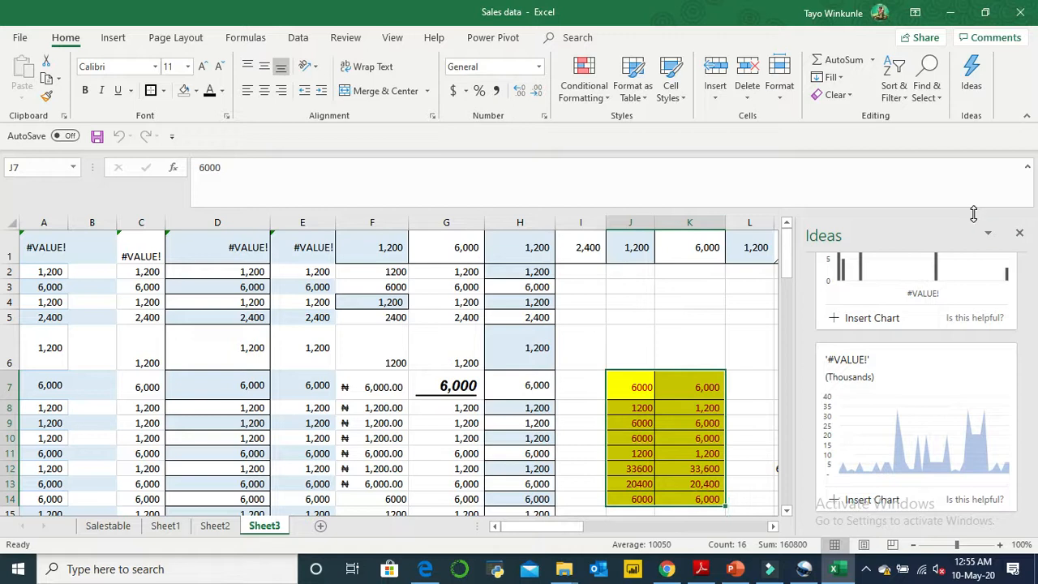
pyautogui.click(988, 235)
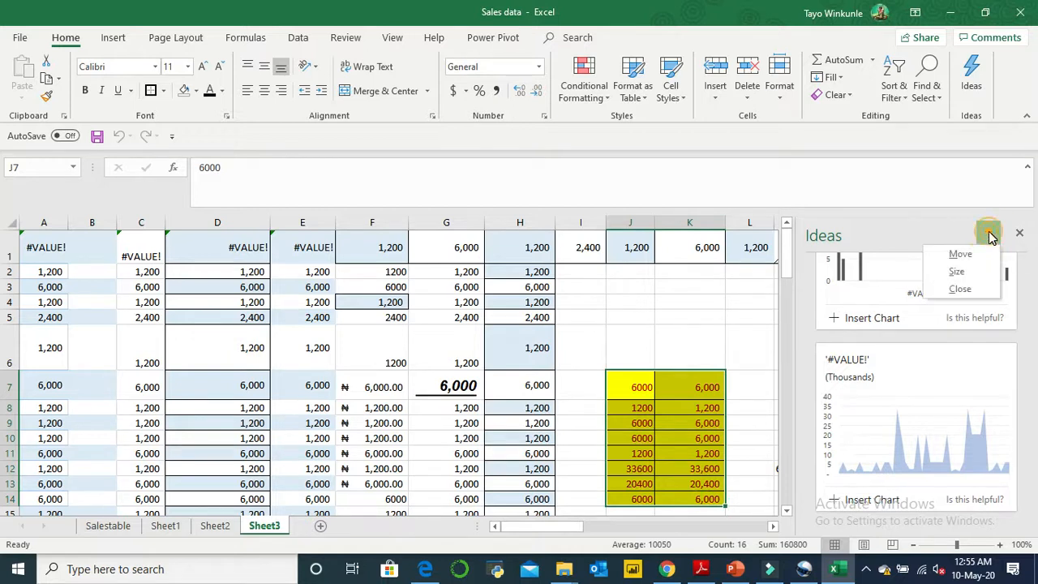
pyautogui.click(989, 235)
pyautogui.click(1020, 234)
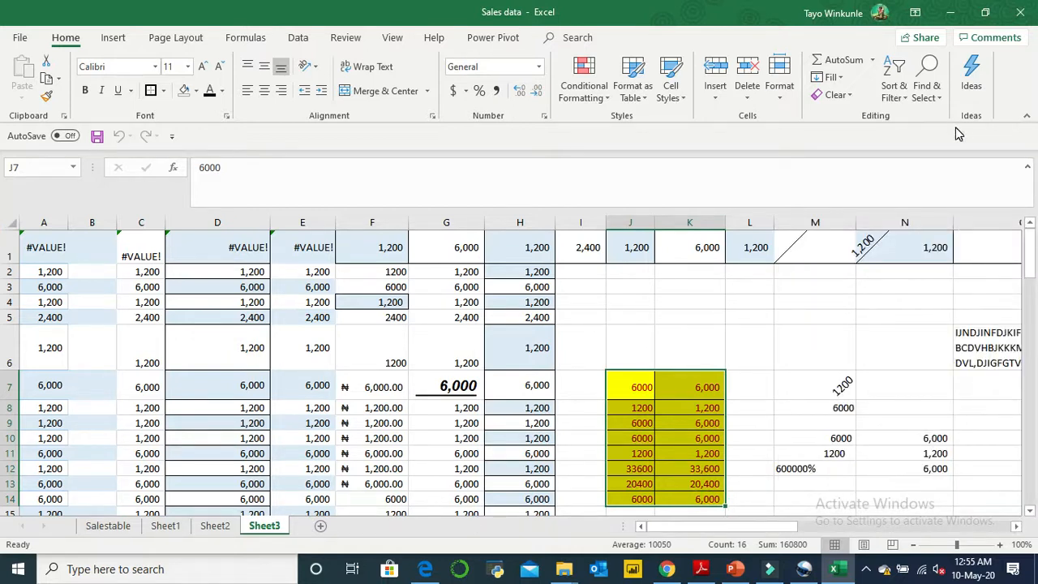
pyautogui.click(977, 73)
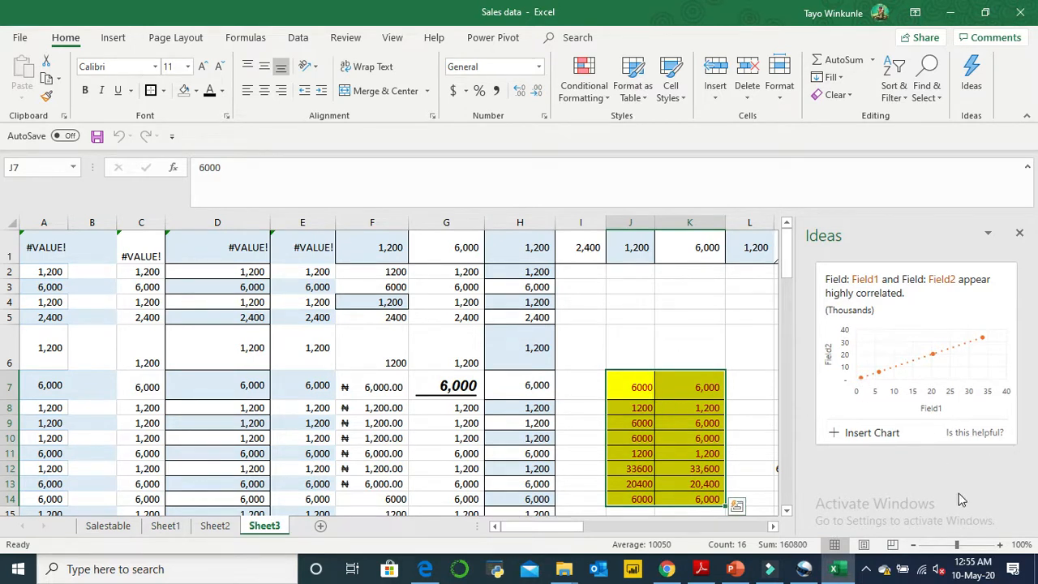
pyautogui.click(1020, 231)
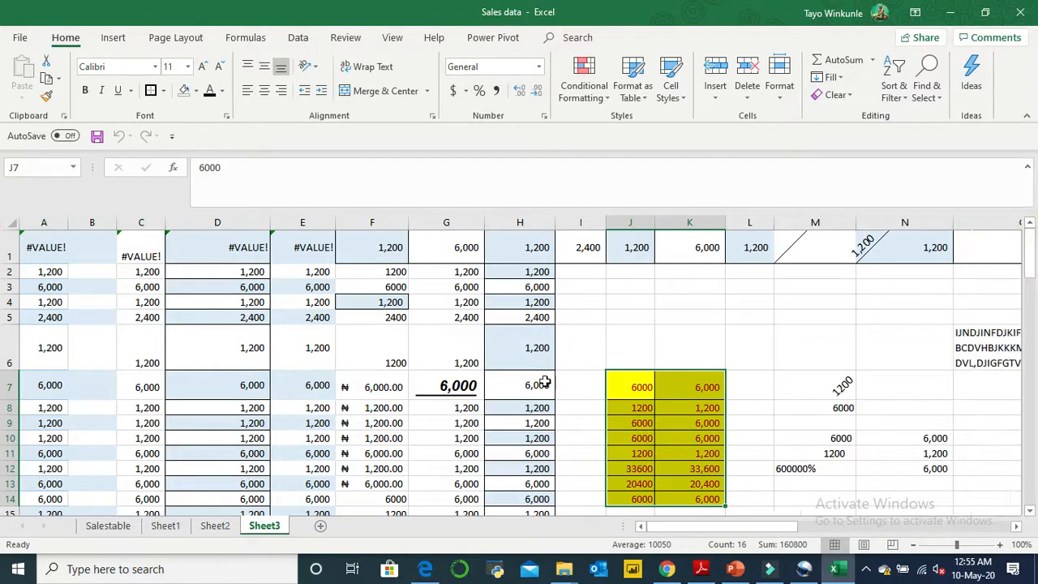
# - Switch to Sheet2 and enter the header NAME in cell B47 of the subject scores table
pyautogui.click(520, 451)
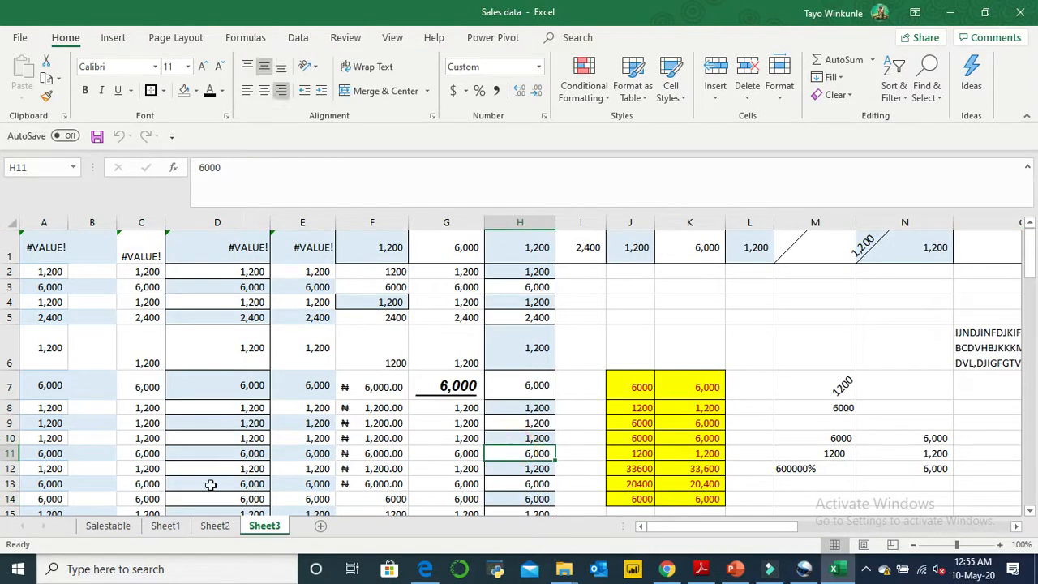
pyautogui.click(215, 526)
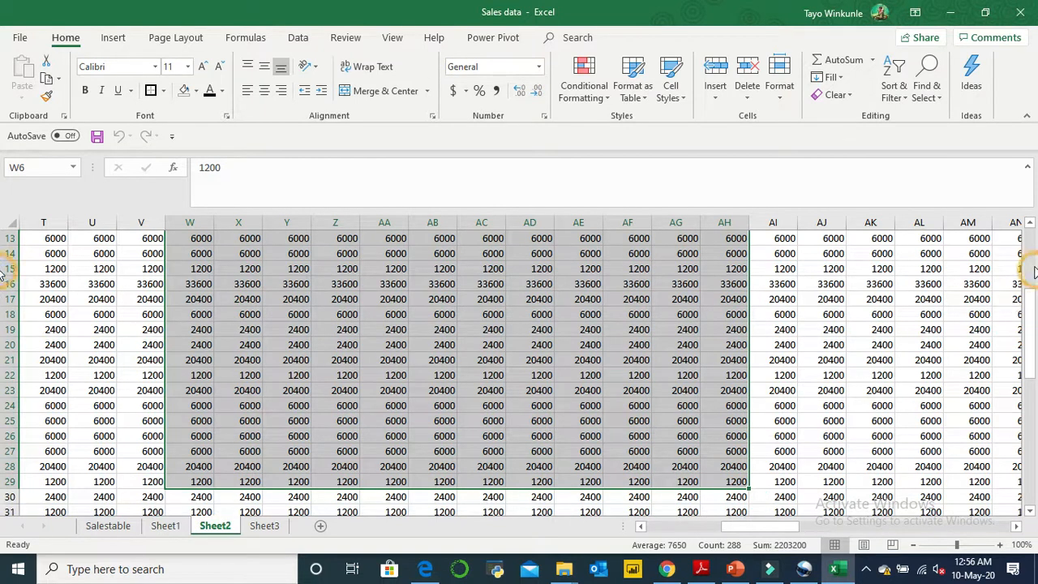
pyautogui.scroll(4, 1034, 276)
pyautogui.moveTo(1035, 304); pyautogui.dragTo(1031, 507)
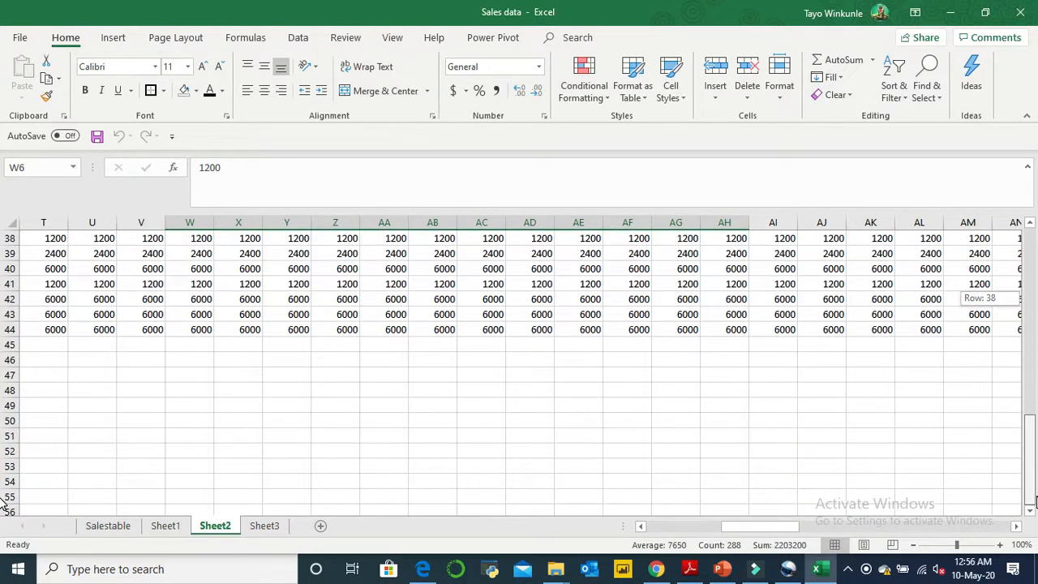
pyautogui.click(679, 528)
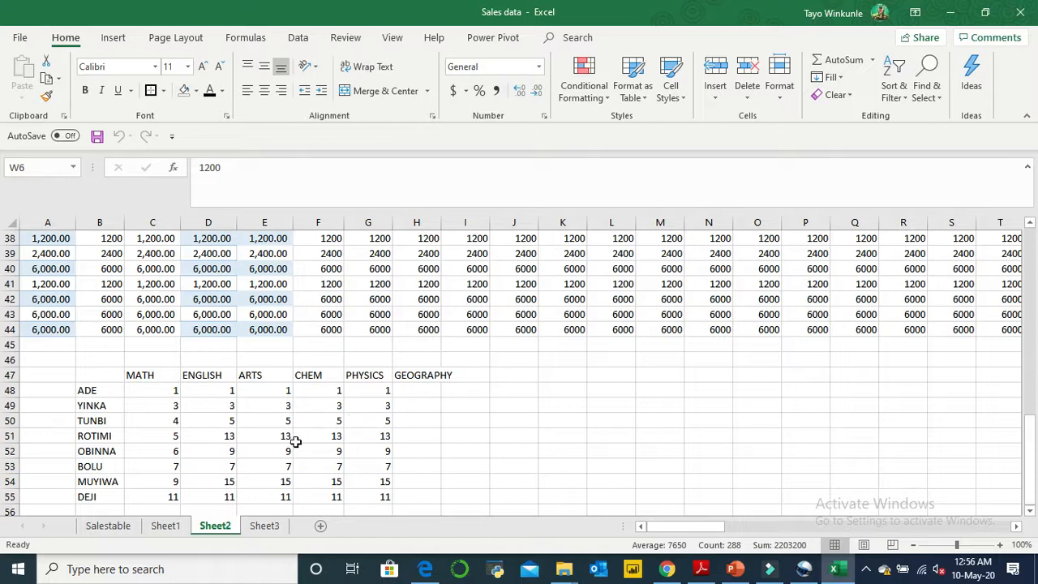
pyautogui.click(96, 377)
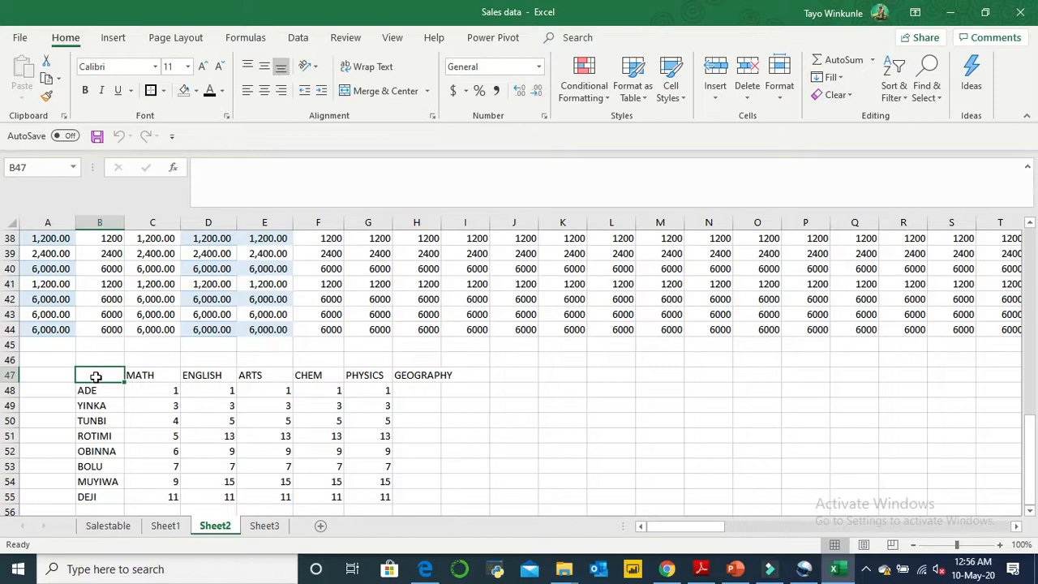
pyautogui.write('NAME')
pyautogui.click(370, 471)
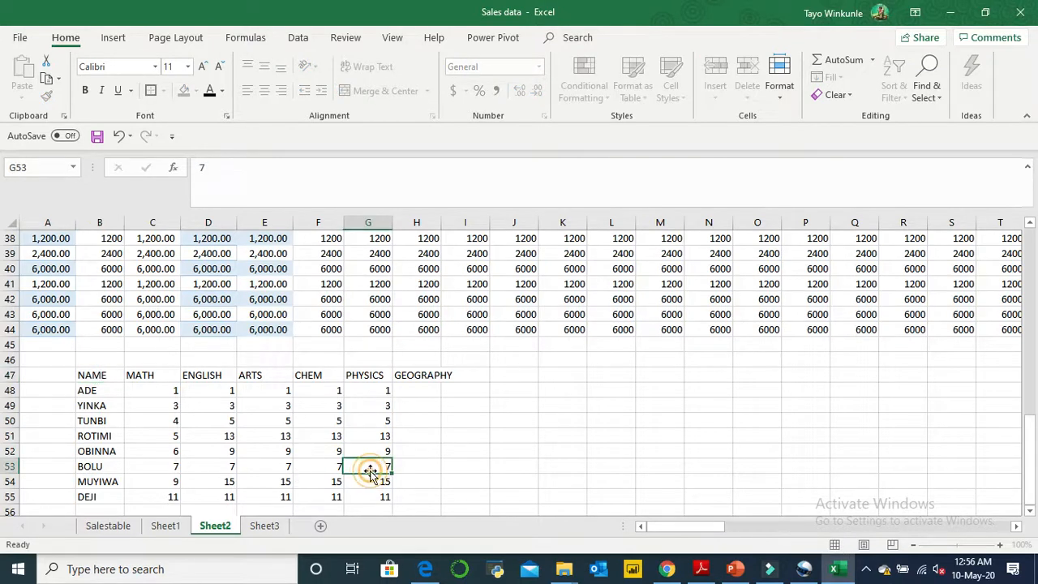
# - Change the scores in the table: set F48 to 6, D50 to 7 and C49 to 8
pyautogui.click(280, 392)
pyautogui.press('Right')
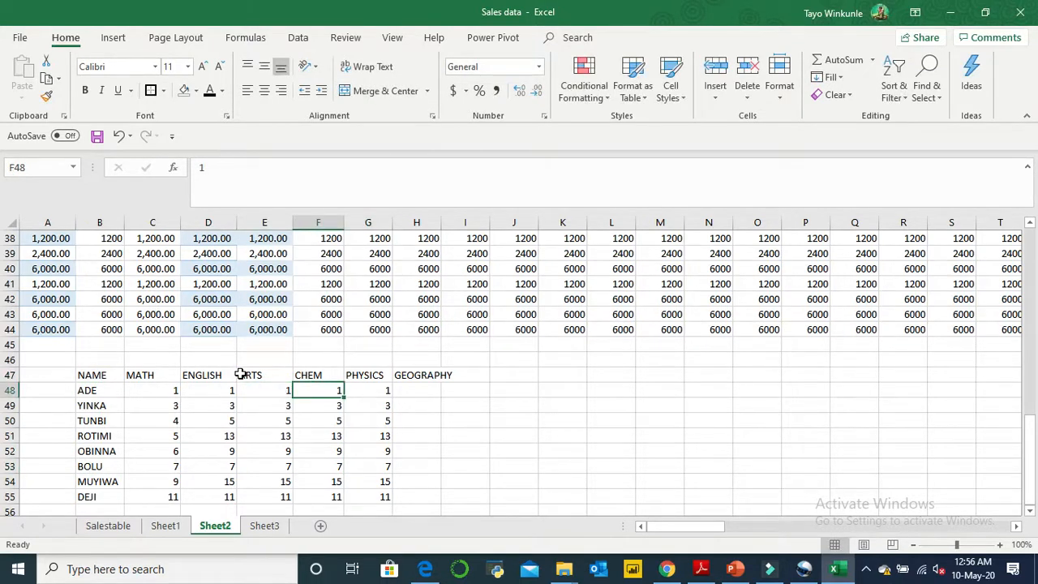
pyautogui.write('6')
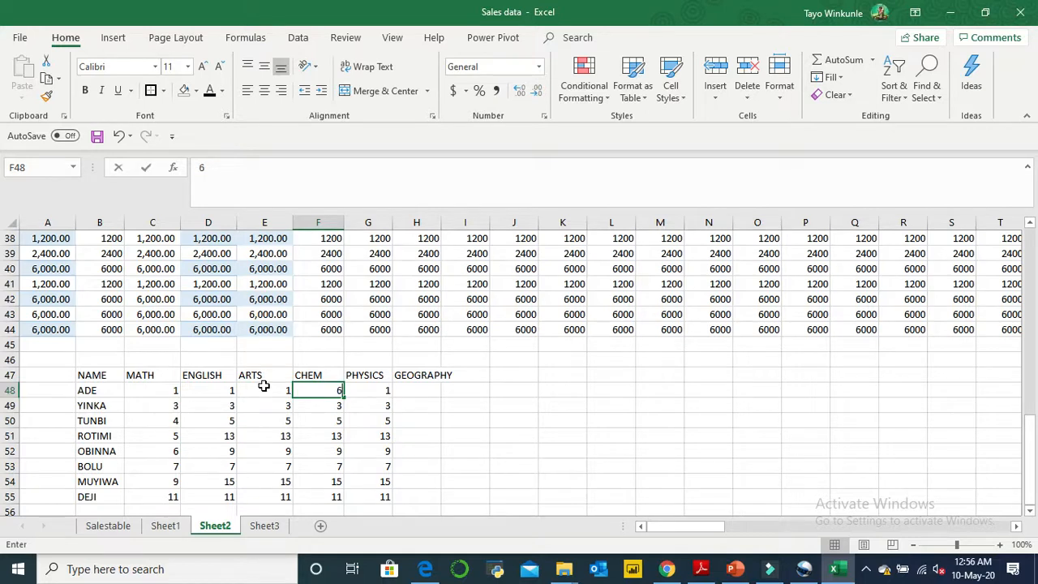
pyautogui.click(248, 390)
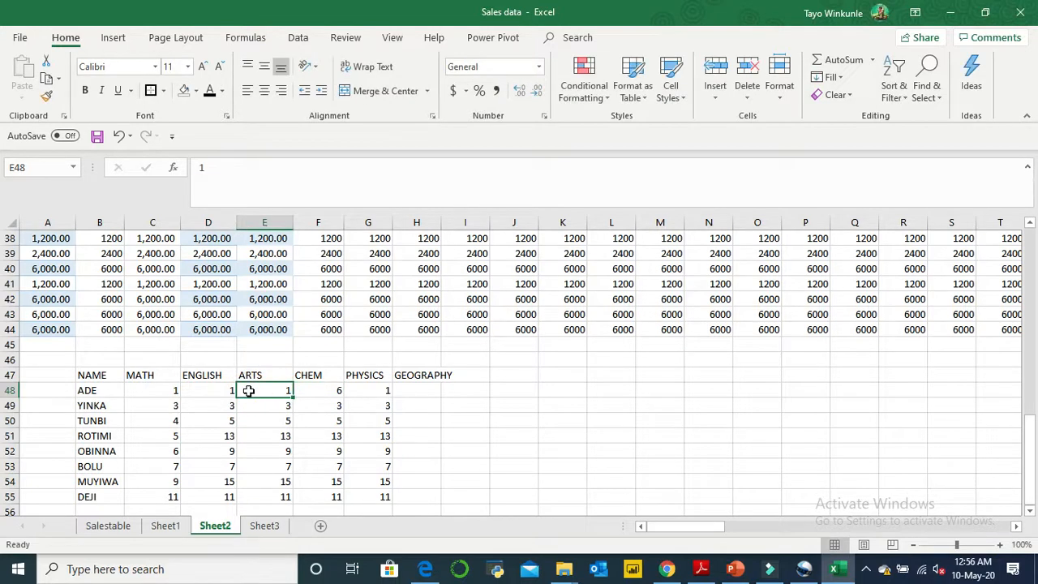
pyautogui.click(202, 419)
pyautogui.write('7')
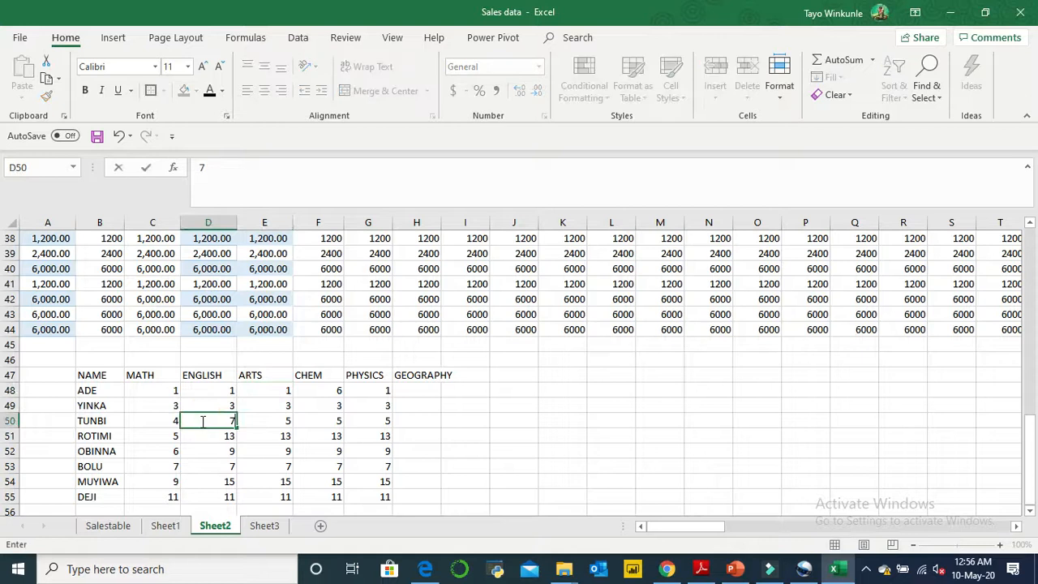
pyautogui.click(177, 403)
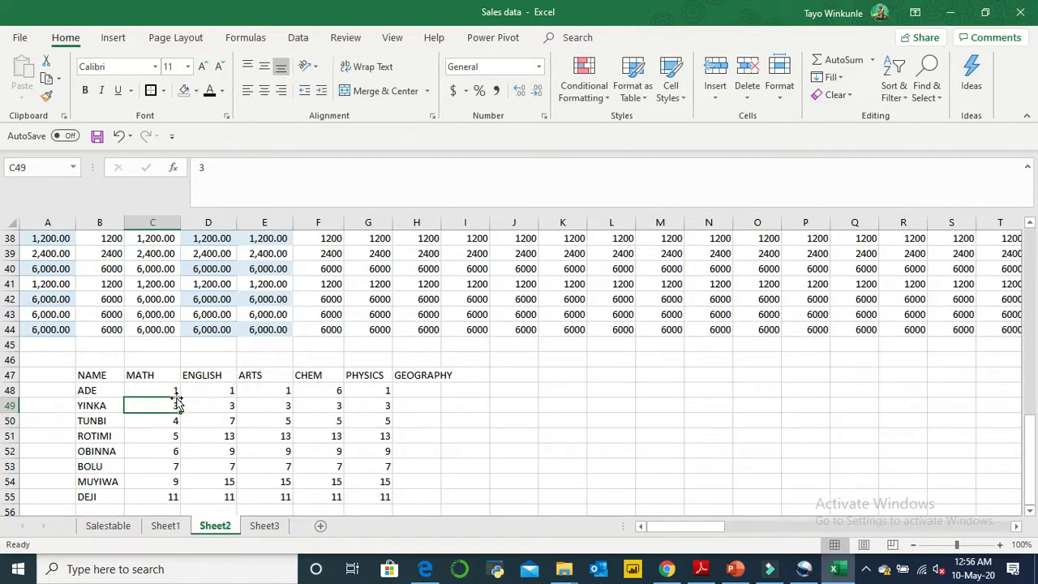
pyautogui.write('8')
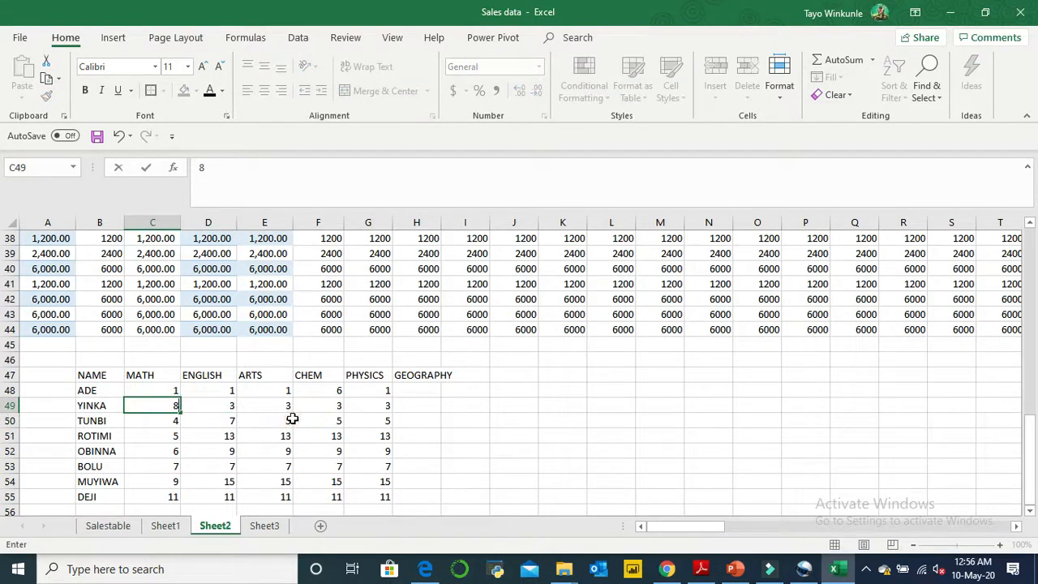
# - Vary more scores in rows 49 and 50: set E50 to 10, F49 to 7 and D49 to 4
pyautogui.click(292, 421)
pyautogui.write('10')
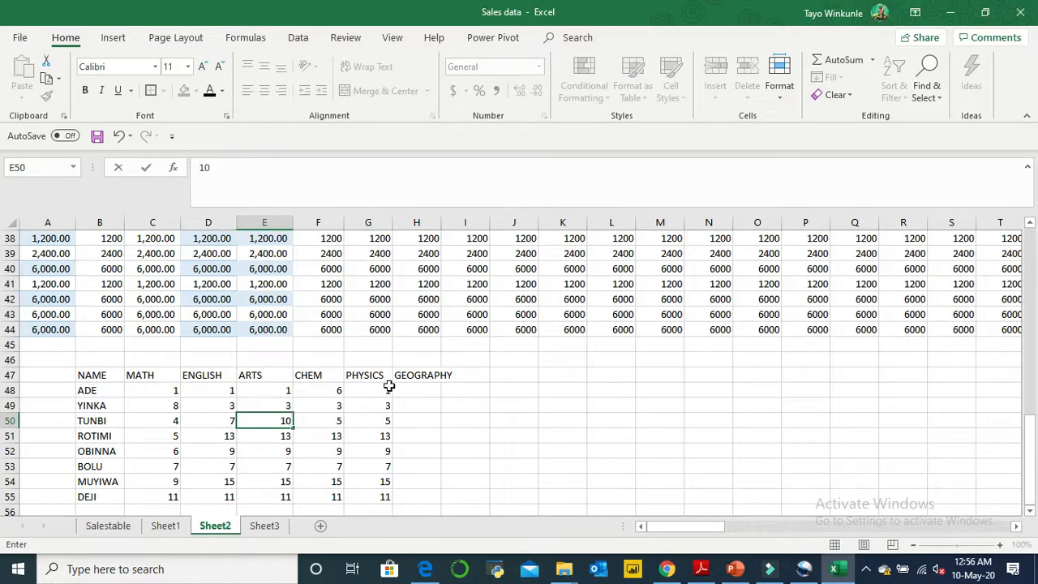
pyautogui.click(341, 405)
pyautogui.write('7')
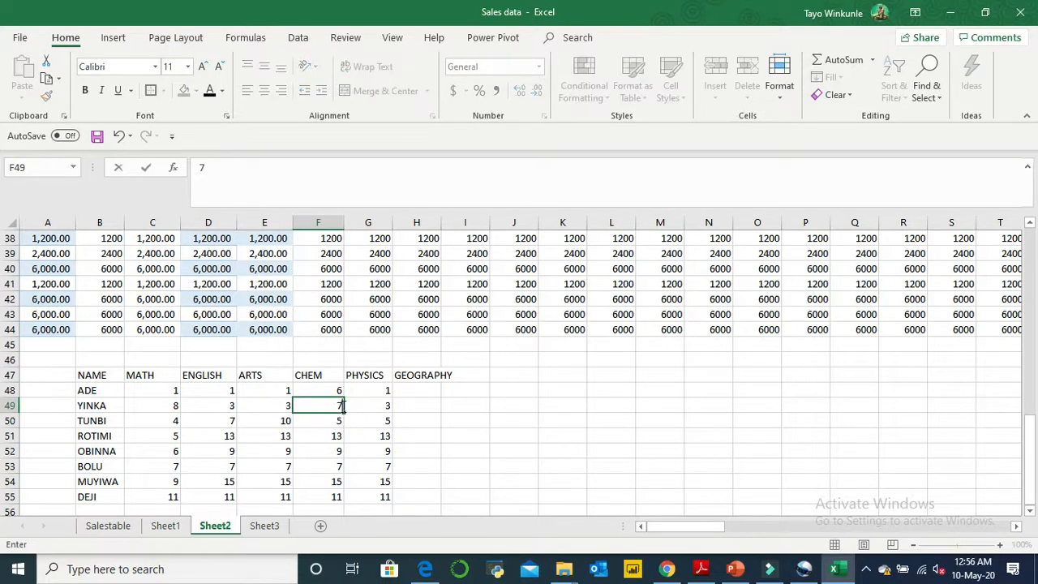
pyautogui.click(220, 410)
pyautogui.write('4')
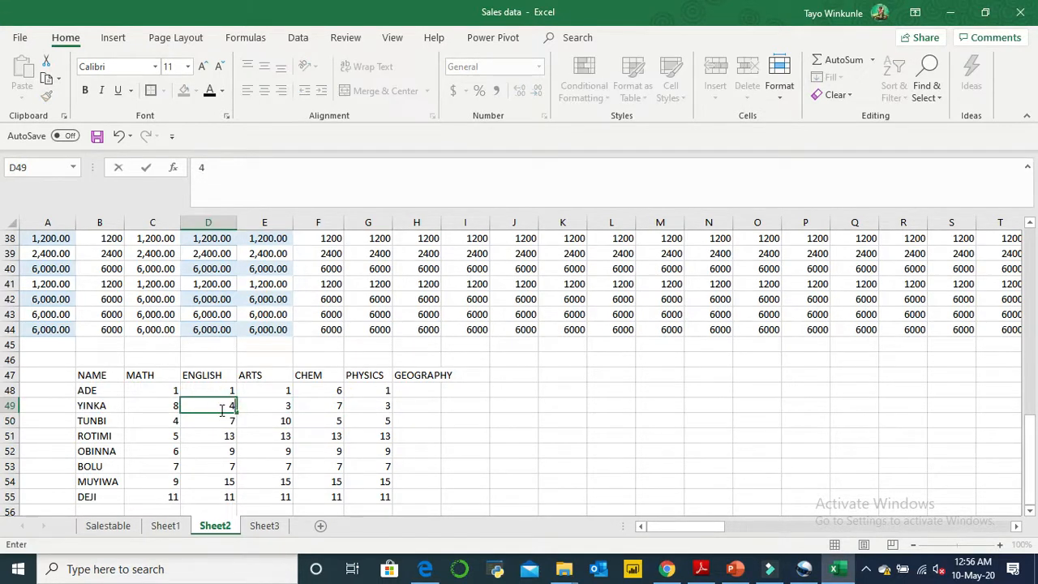
# - Update the last two rows of scores: set E54 to 10, G54 to 7, F55 to 14 and C55 to 4
pyautogui.click(290, 484)
pyautogui.write('1')
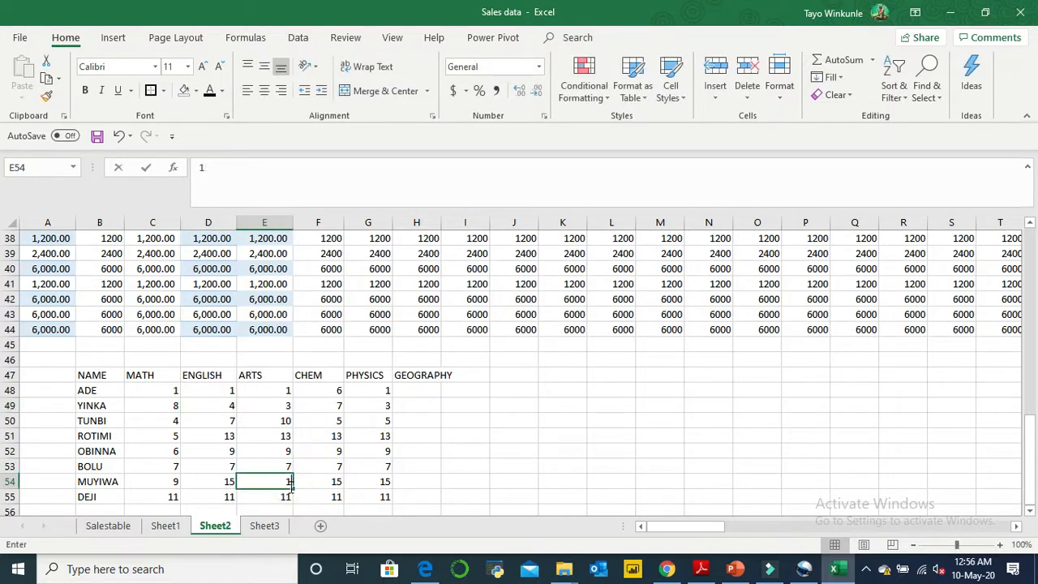
pyautogui.write('0')
pyautogui.click(384, 482)
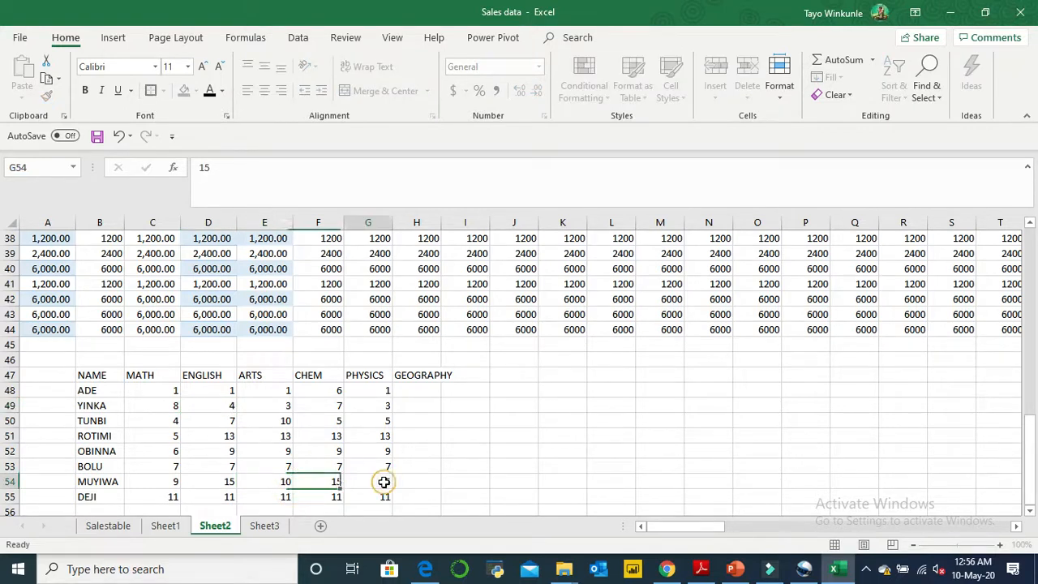
pyautogui.write('7')
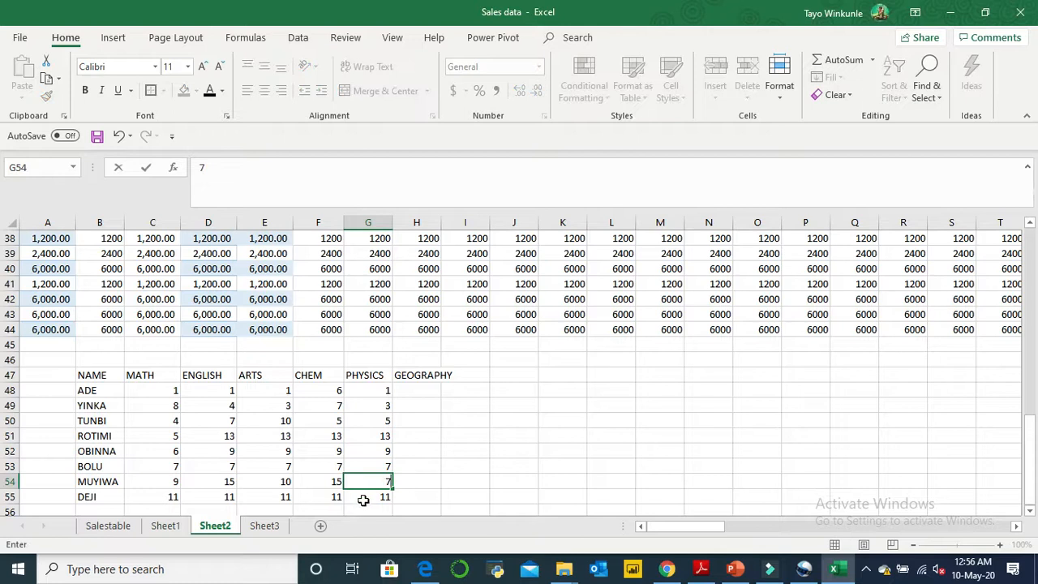
pyautogui.click(335, 497)
pyautogui.write('14')
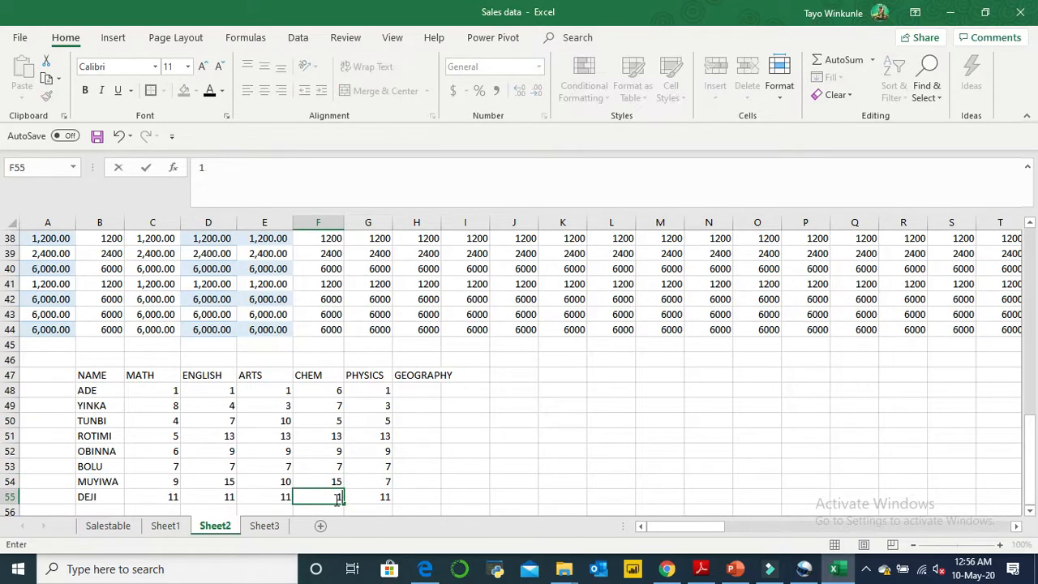
pyautogui.click(160, 493)
pyautogui.write('4')
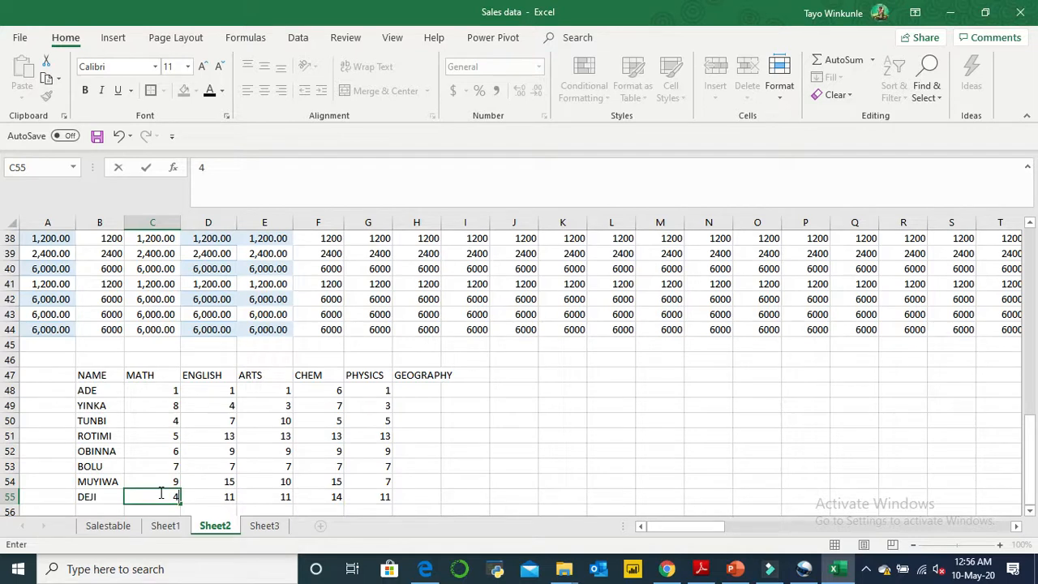
pyautogui.click(475, 403)
# - Set the score in G51 to 6, E49 to 9, D53 to 5 and G53 to 10
pyautogui.click(374, 436)
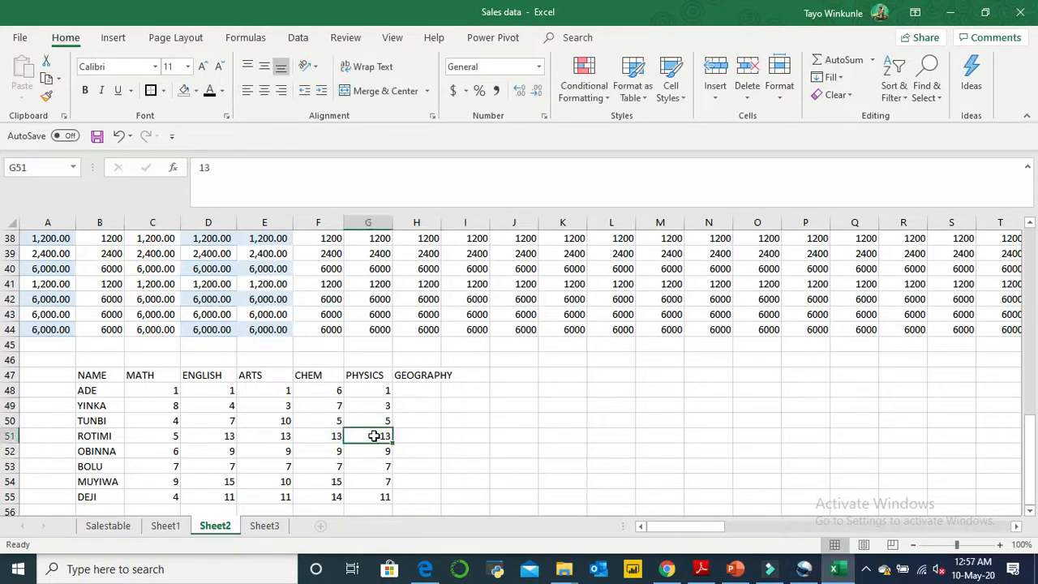
pyautogui.write('6')
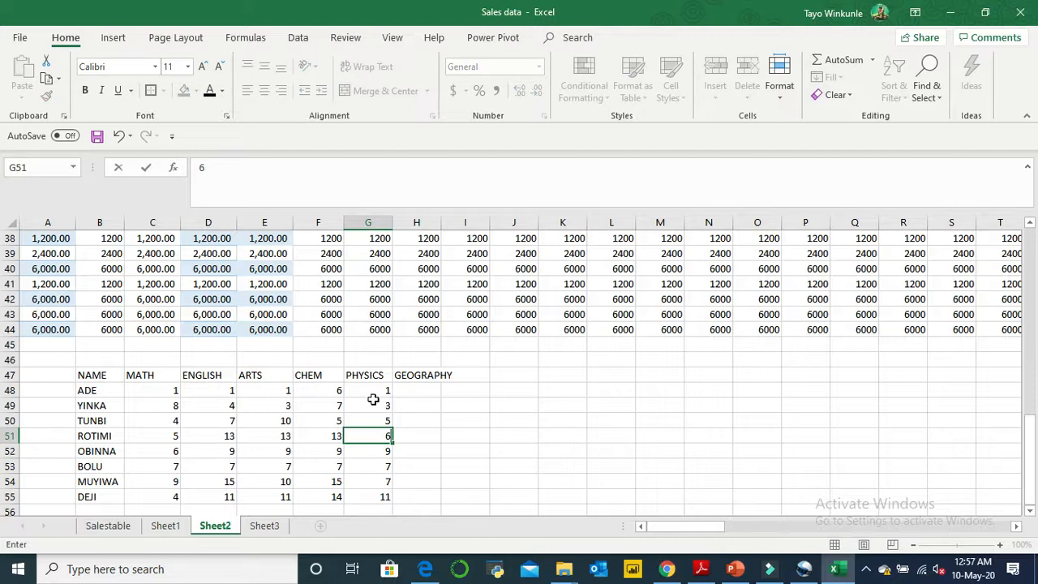
pyautogui.click(288, 411)
pyautogui.write('9')
pyautogui.click(391, 391)
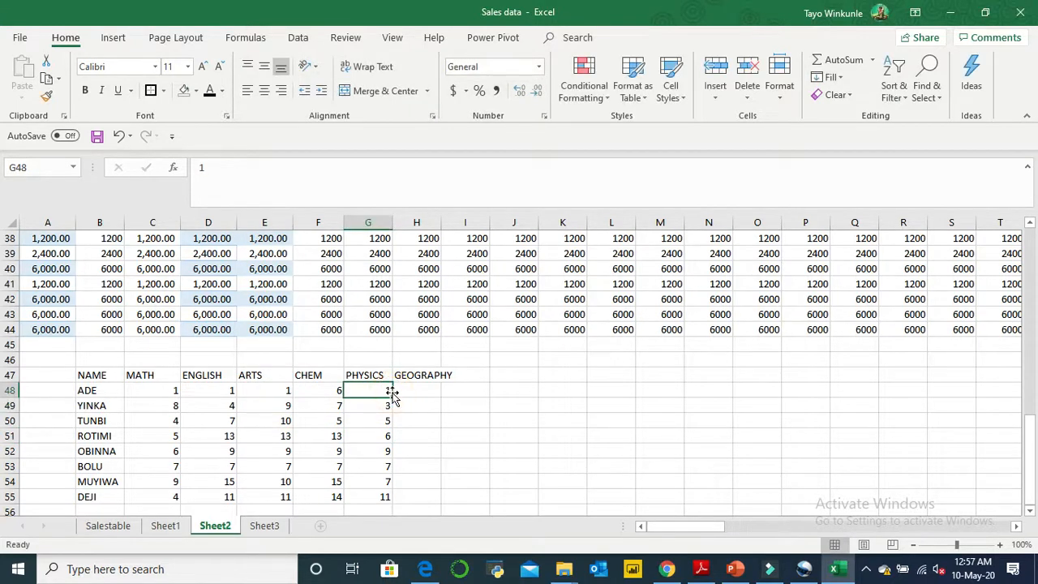
pyautogui.click(232, 466)
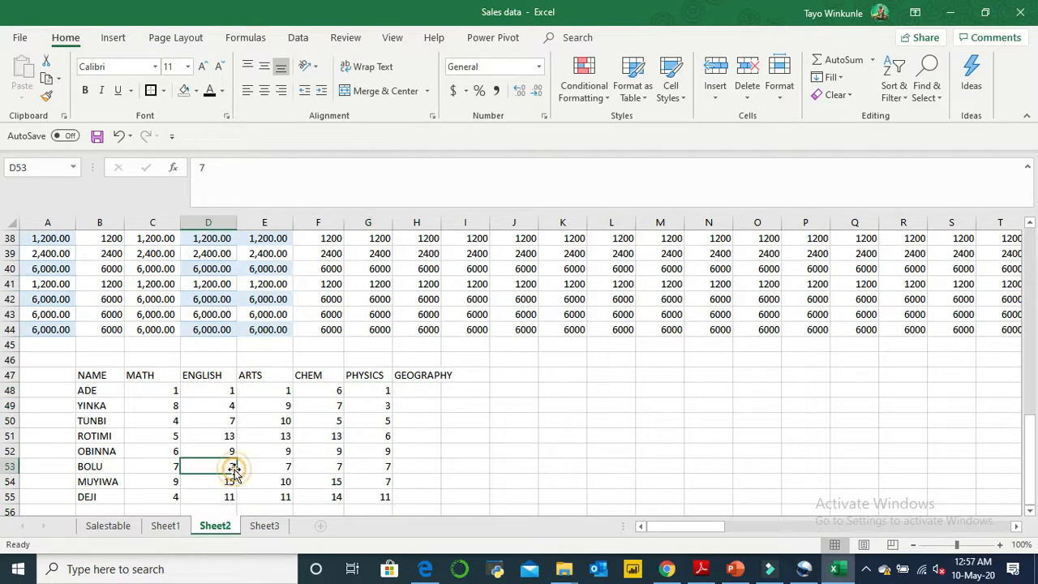
pyautogui.write('5')
pyautogui.click(383, 463)
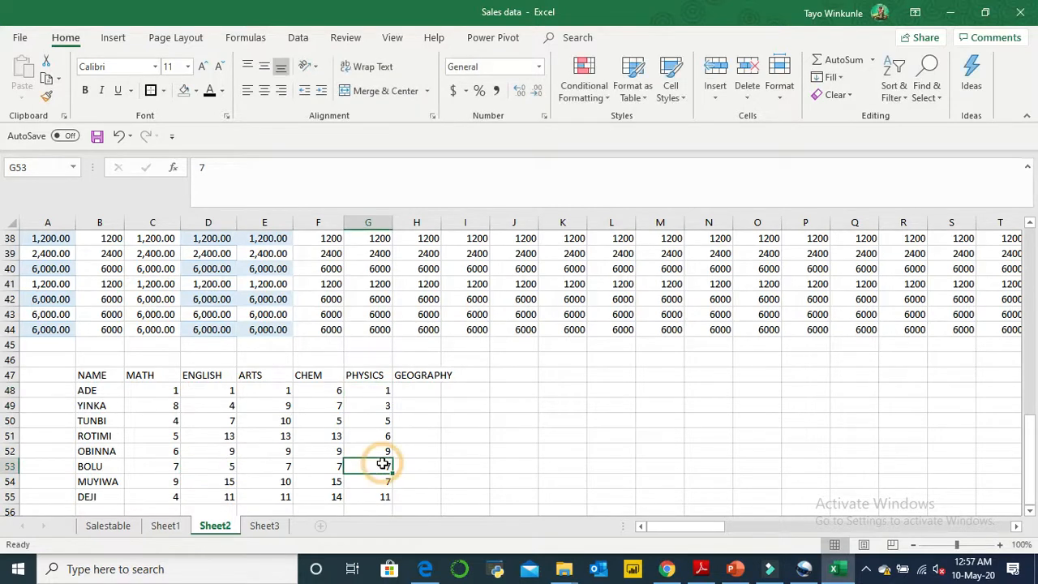
pyautogui.write('10')
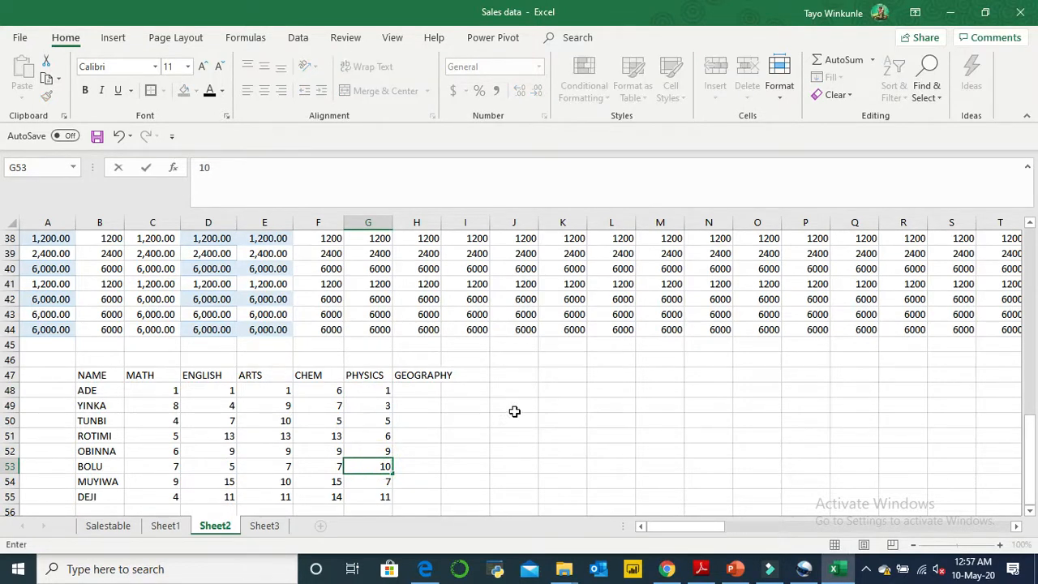
pyautogui.click(511, 418)
# - Run Ideas on the scores table B47:G55 and view the suggested column chart and the MATH by NAME PivotTable
pyautogui.moveTo(83, 378); pyautogui.dragTo(366, 495)
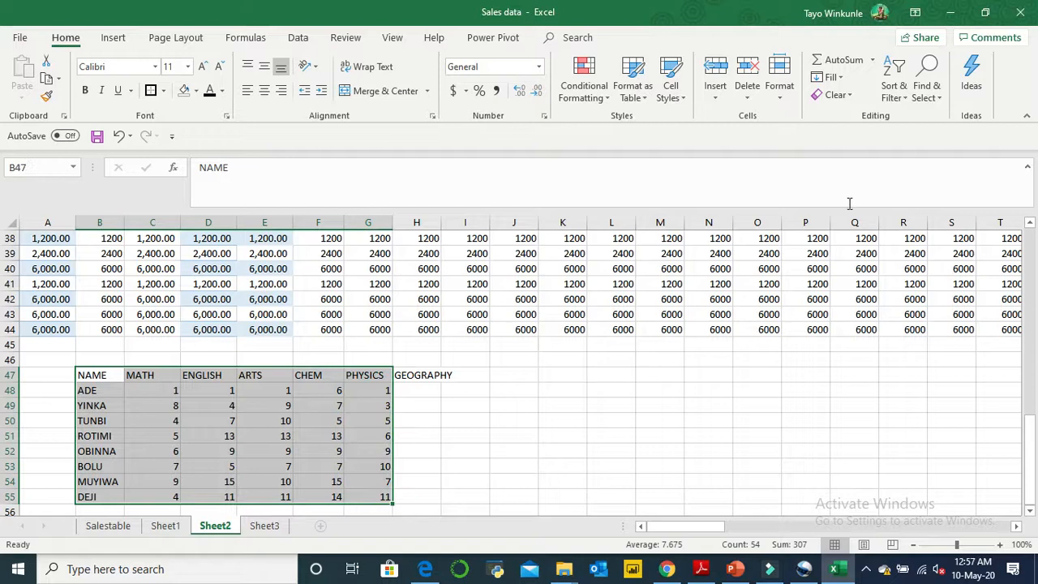
pyautogui.click(978, 78)
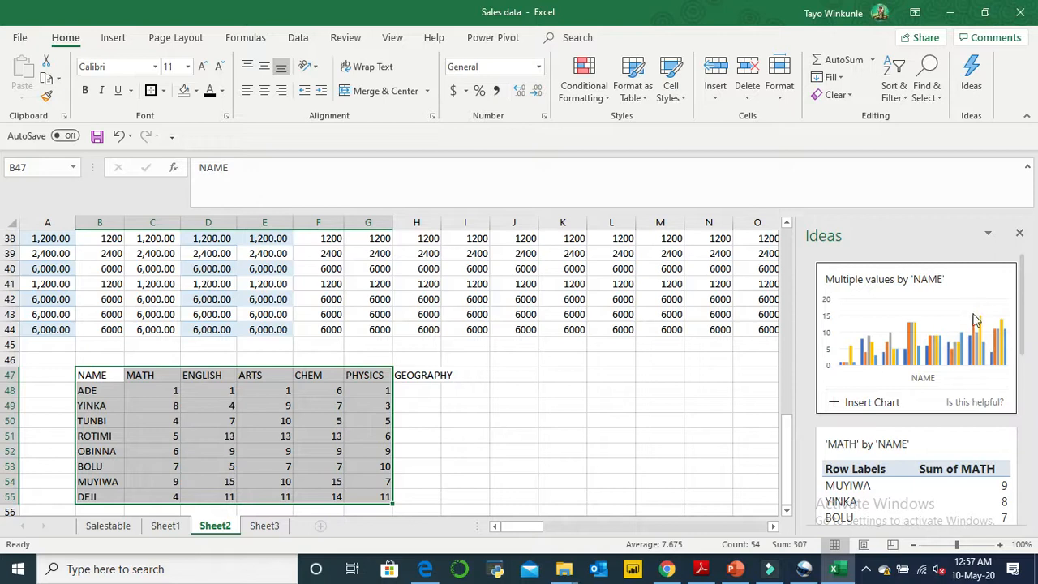
pyautogui.moveTo(1021, 322); pyautogui.dragTo(1025, 373)
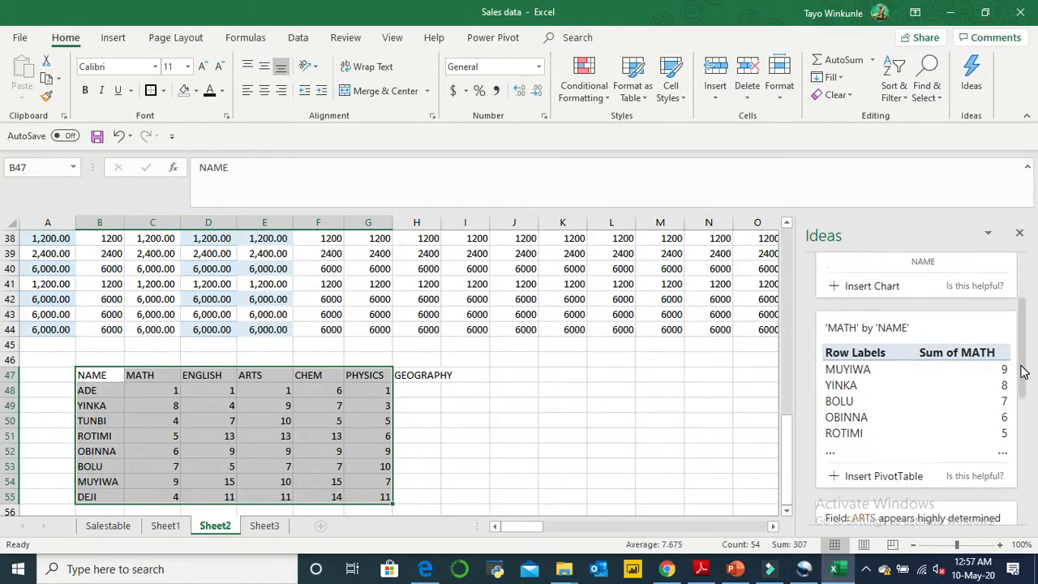
pyautogui.click(969, 381)
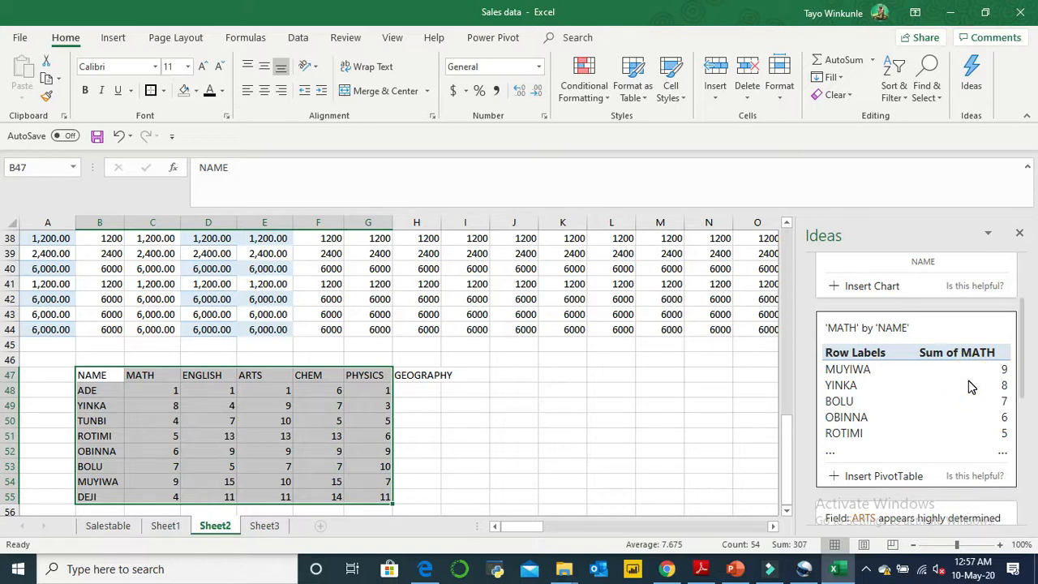
# - Look through the suggested scatter and line charts, expand the list to all Ideas results and browse the additional charts
pyautogui.click(1024, 387)
pyautogui.moveTo(1026, 387); pyautogui.dragTo(1027, 446)
pyautogui.click(951, 408)
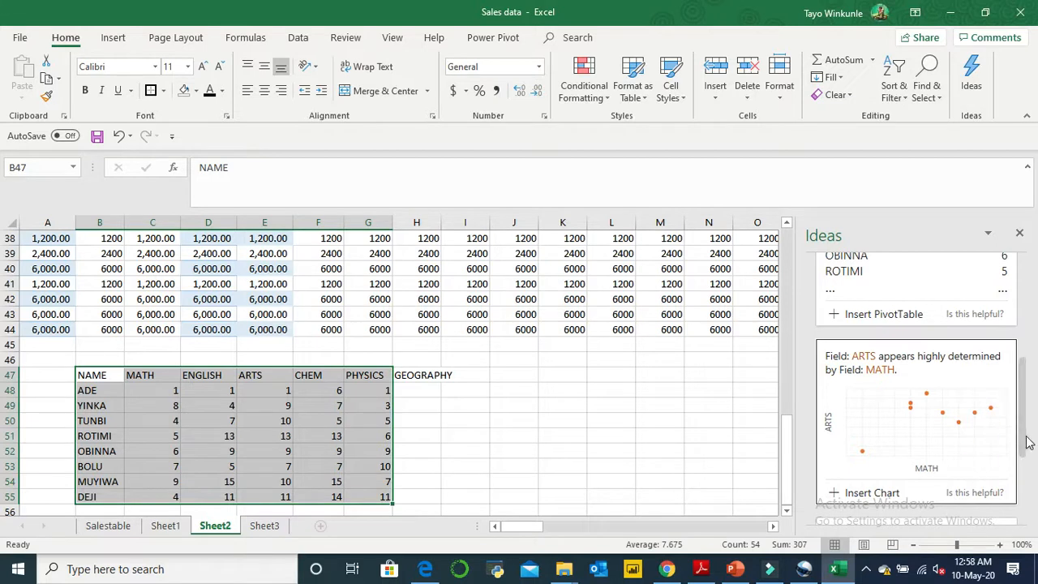
pyautogui.moveTo(1026, 438); pyautogui.dragTo(1026, 464)
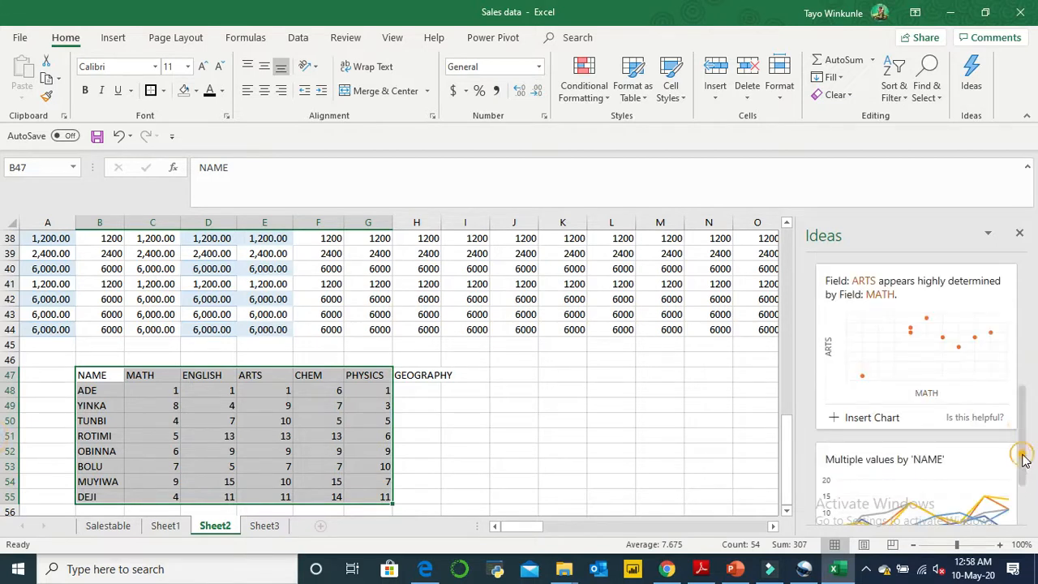
pyautogui.scroll(-2, 1023, 458)
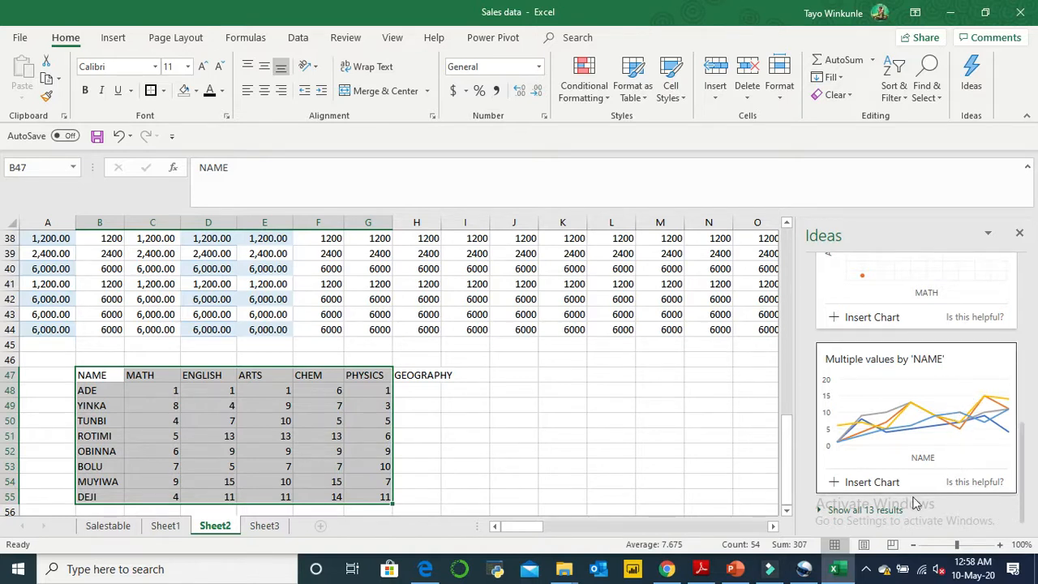
pyautogui.click(848, 512)
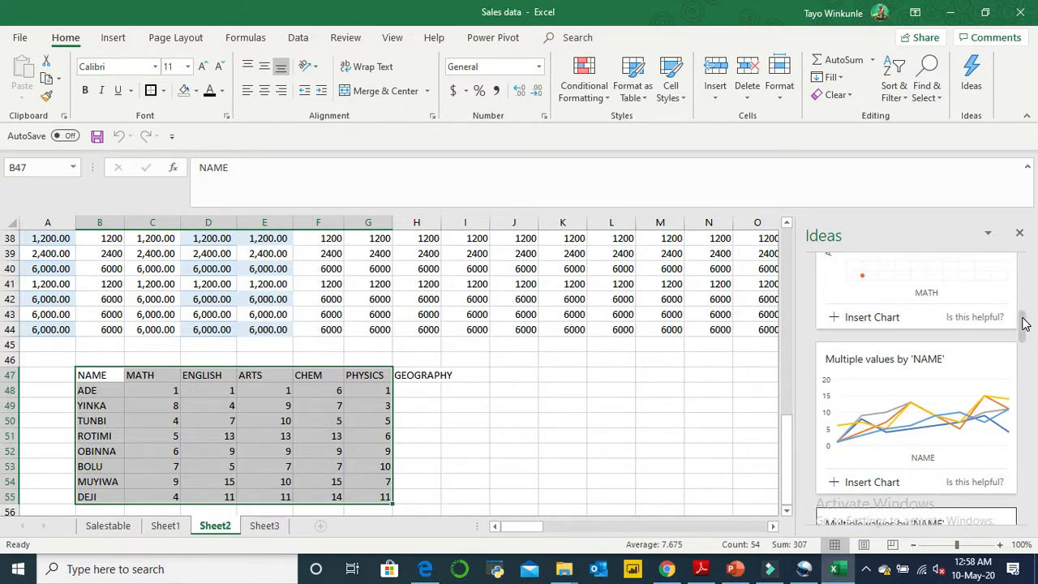
pyautogui.moveTo(1024, 323); pyautogui.dragTo(1022, 367)
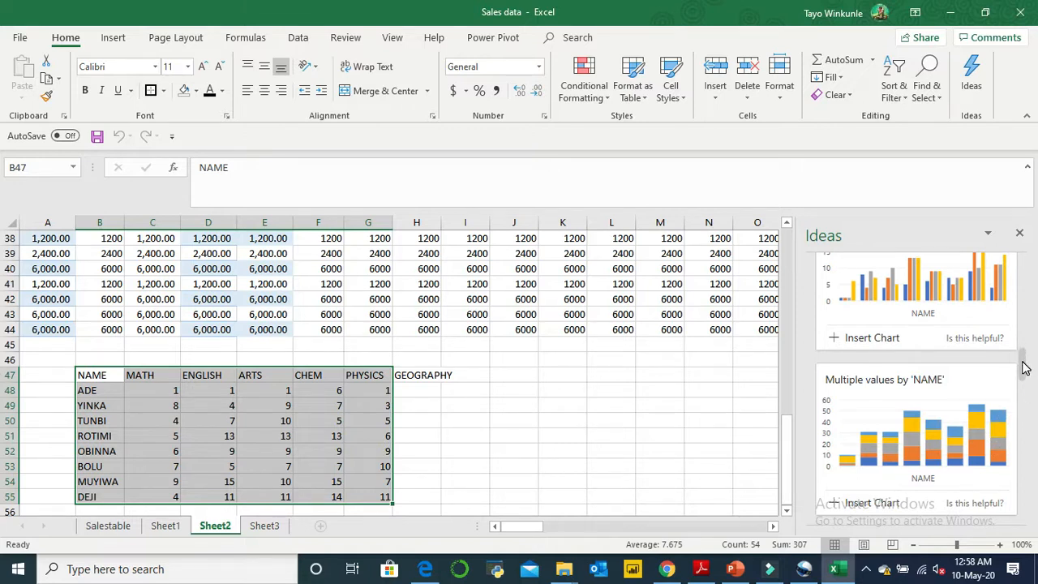
# - Browse the remaining Ideas suggestions and insert the stacked column chart "Multiple values by 'NAME'" into the sheet
pyautogui.moveTo(1023, 367)
pyautogui.mouseDown()
pyautogui.moveTo(1020, 515)
pyautogui.moveTo(1020, 381)
pyautogui.mouseUp()
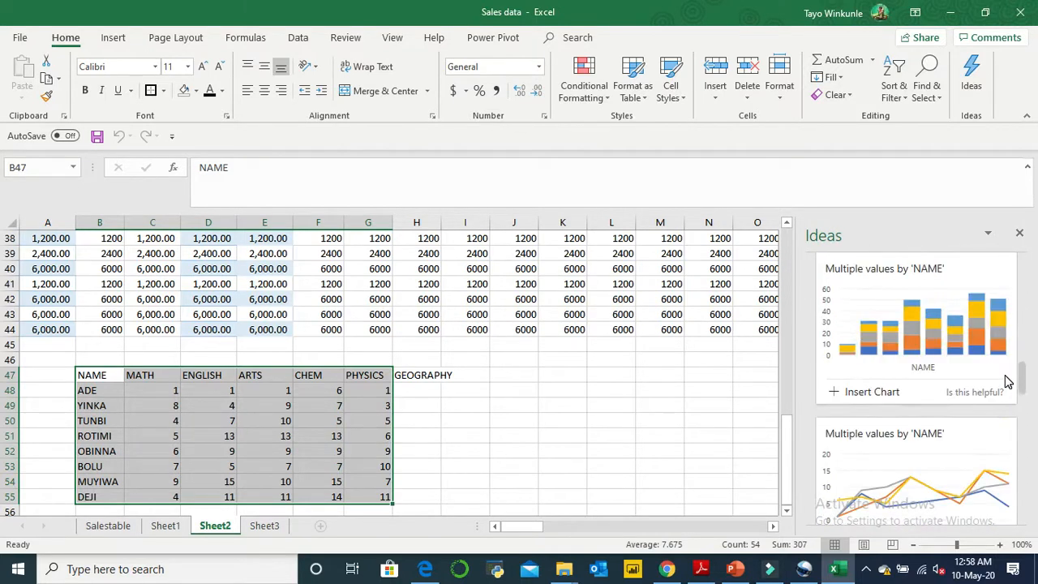
pyautogui.scroll(-2, 1008, 415)
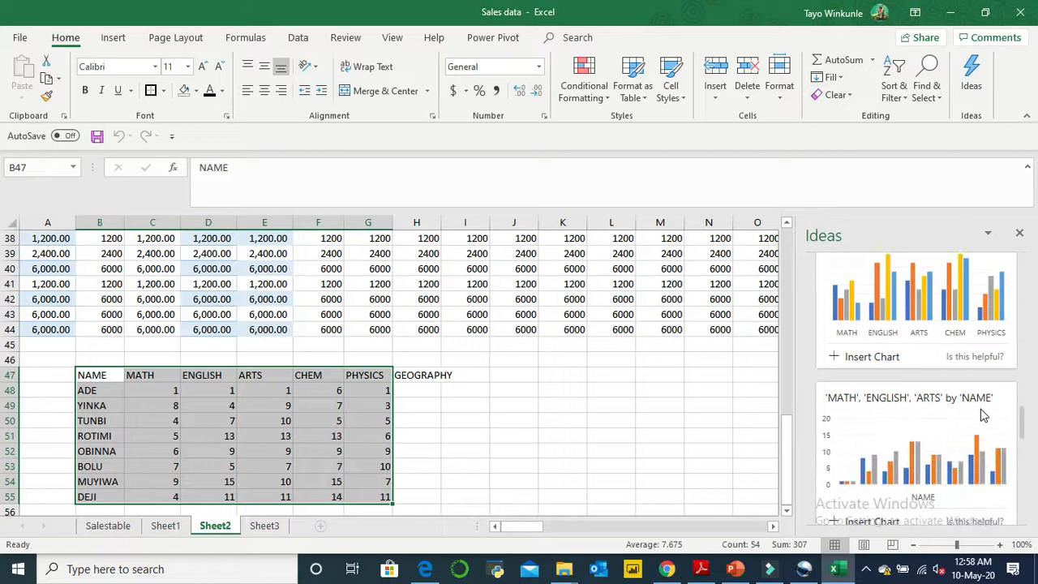
pyautogui.moveTo(1021, 430); pyautogui.dragTo(1000, 386)
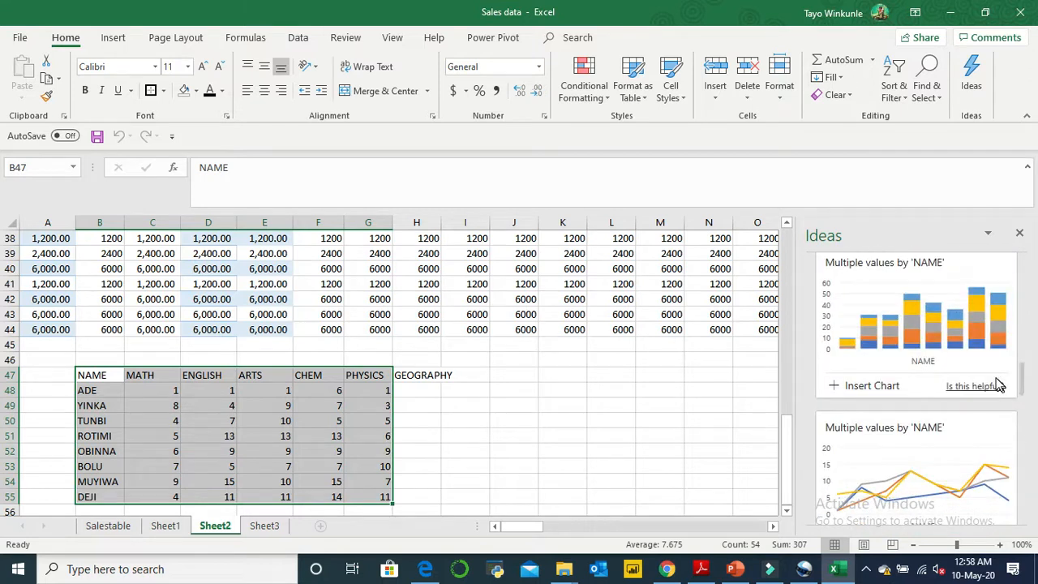
pyautogui.click(959, 328)
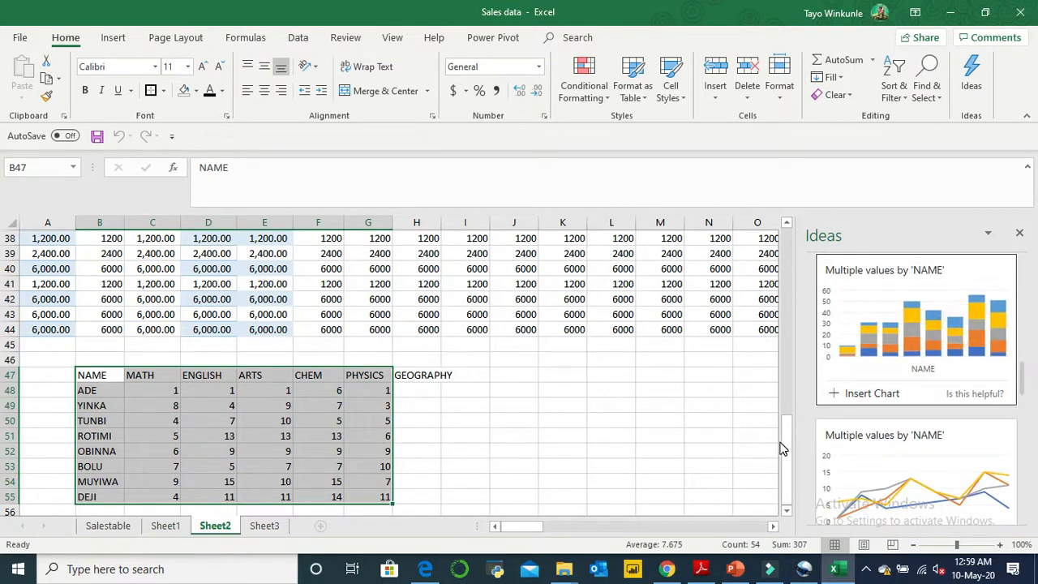
pyautogui.click(851, 394)
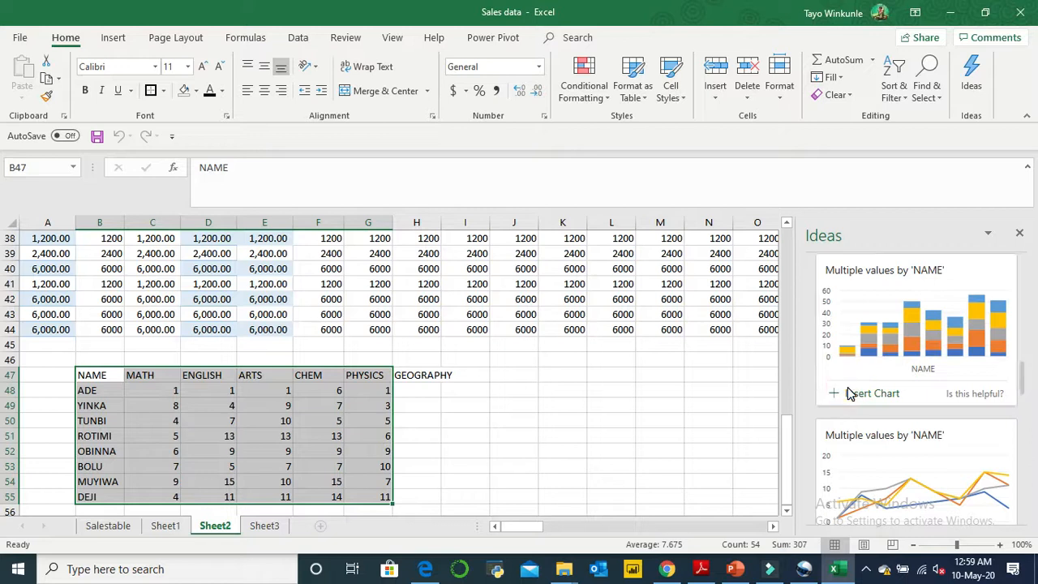
pyautogui.click(851, 395)
pyautogui.click(835, 395)
pyautogui.click(845, 397)
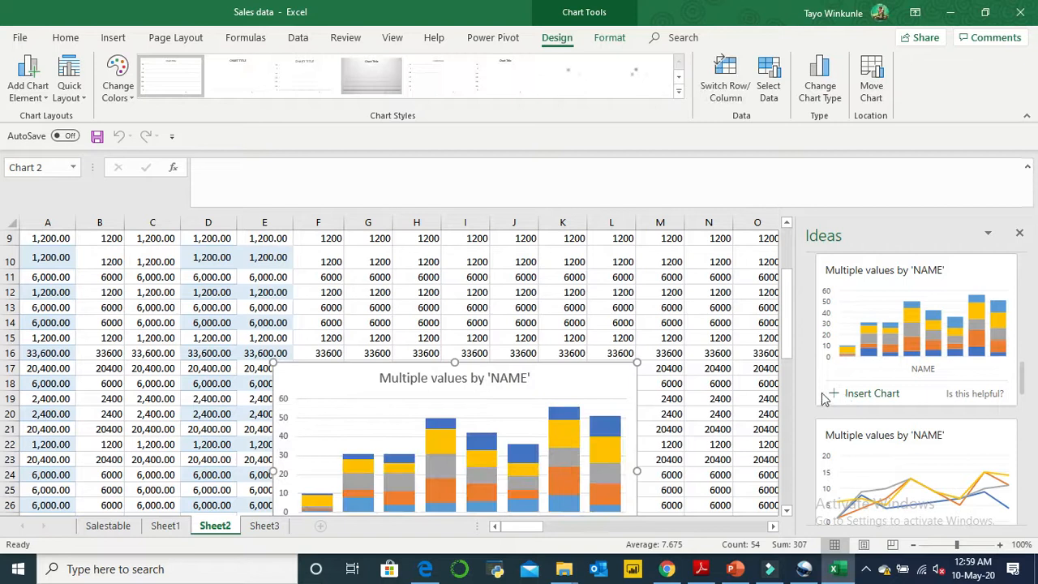
# - Move the inserted chart down to about row 21 and close the Ideas pane
pyautogui.moveTo(613, 436); pyautogui.dragTo(631, 500)
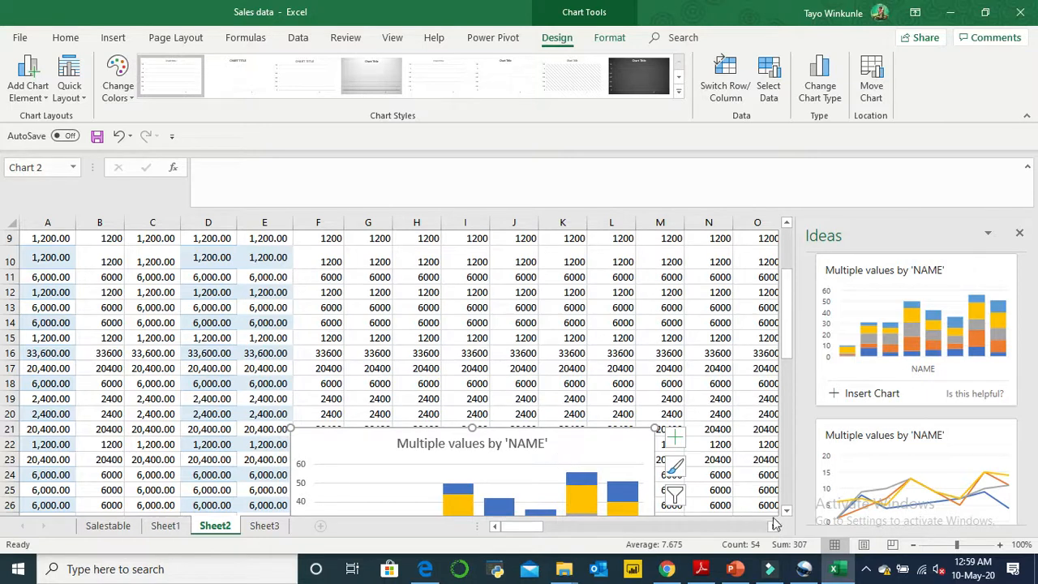
pyautogui.scroll(-3, 785, 515)
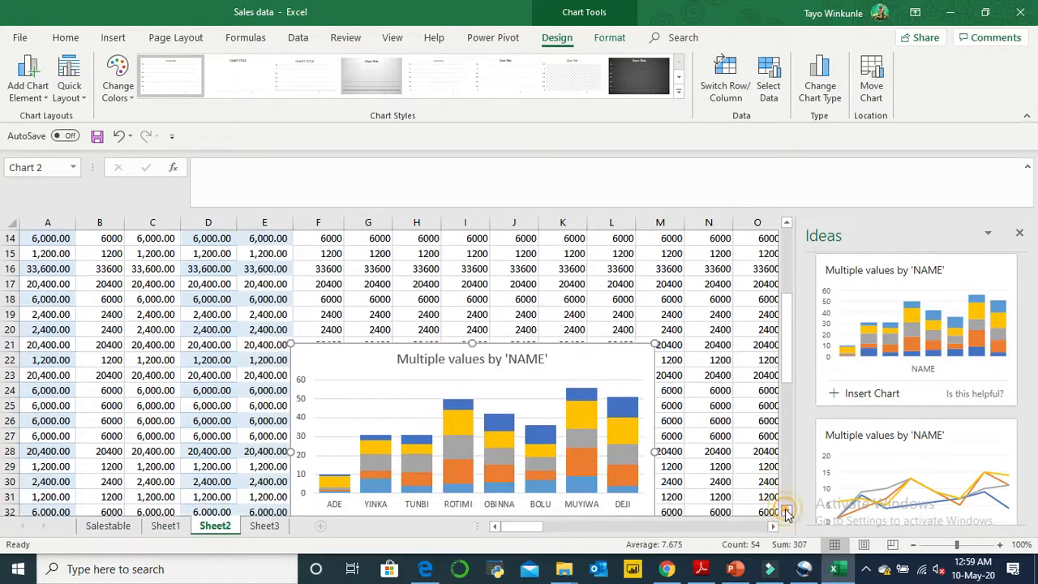
pyautogui.scroll(-1, 785, 512)
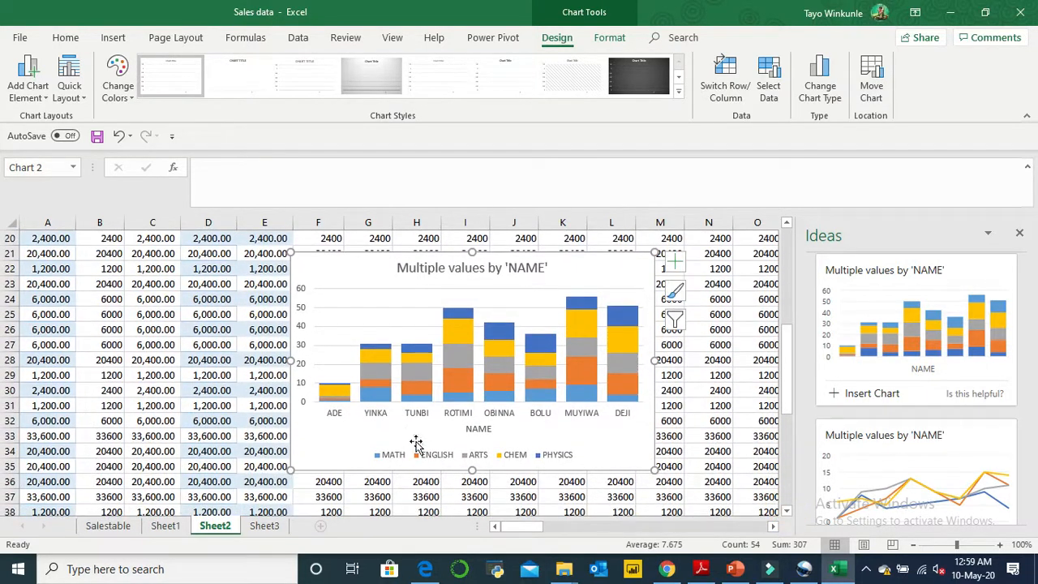
pyautogui.moveTo(424, 379)
pyautogui.click(1020, 235)
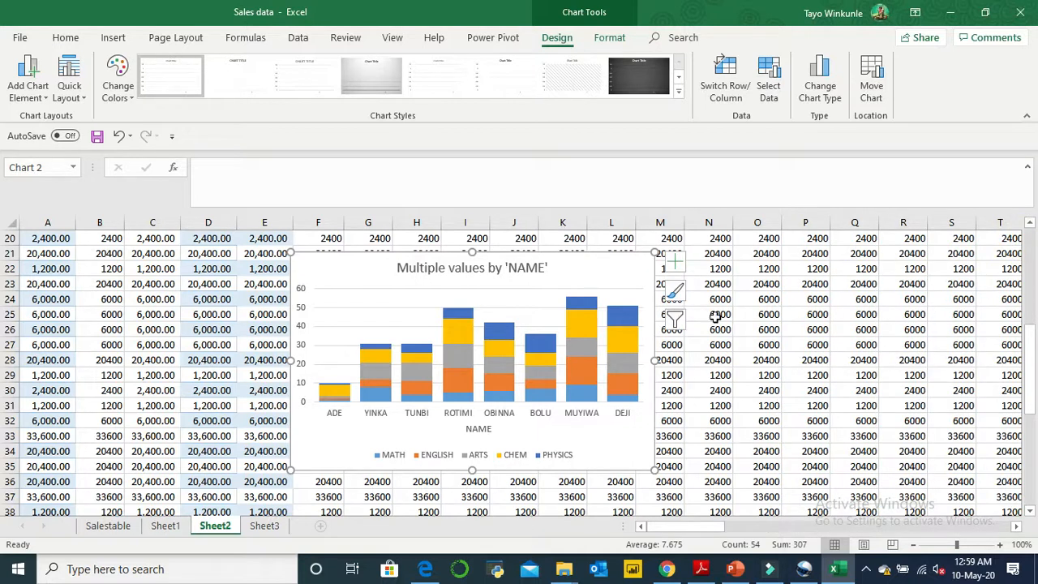
# - Enlarge the stacked column chart slightly in width and height so that it reaches about column N and row 36
pyautogui.moveTo(582, 357)
pyautogui.moveTo(654, 469); pyautogui.dragTo(717, 485)
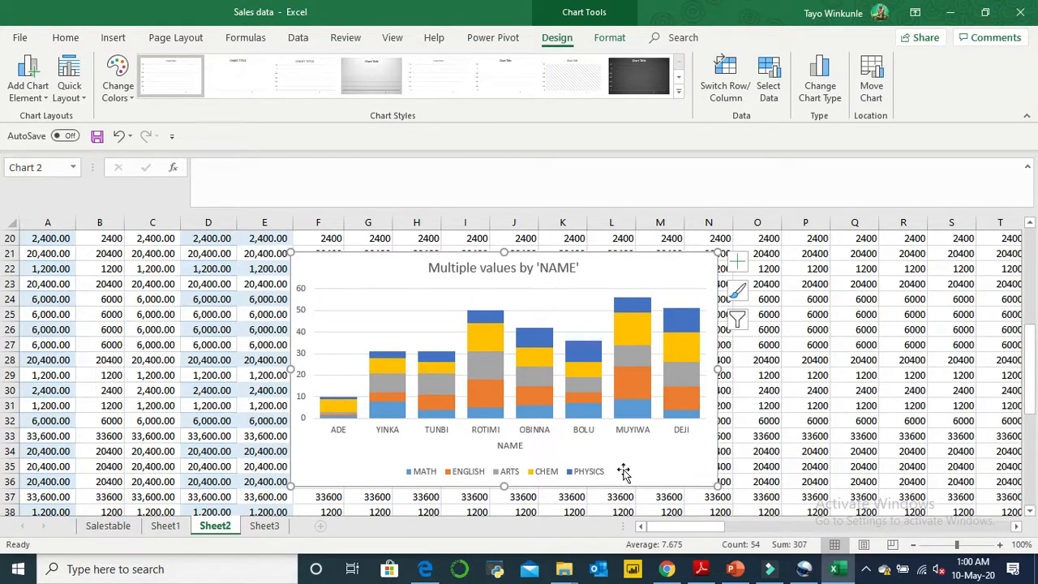
pyautogui.moveTo(546, 366)
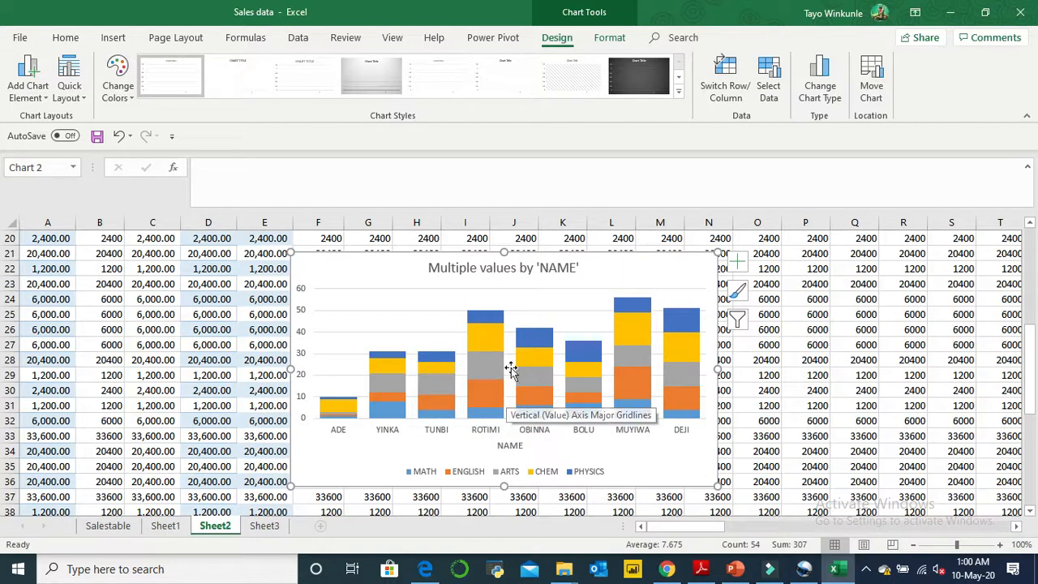
pyautogui.moveTo(526, 412)
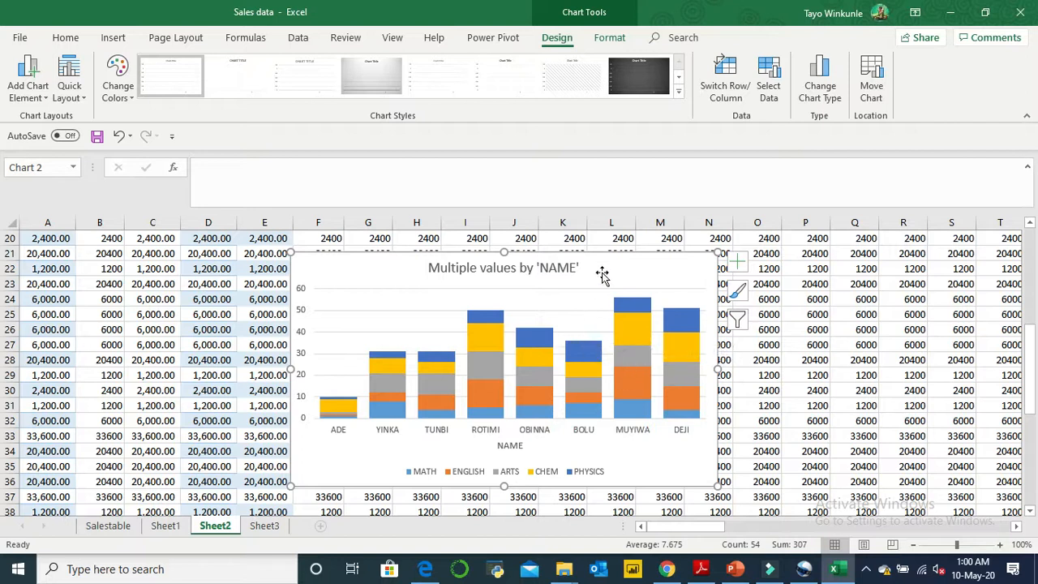
# - Move the chart down beside the scores table, with its upper edge at about row 46 and its left edge in column H
pyautogui.moveTo(602, 276); pyautogui.dragTo(660, 555)
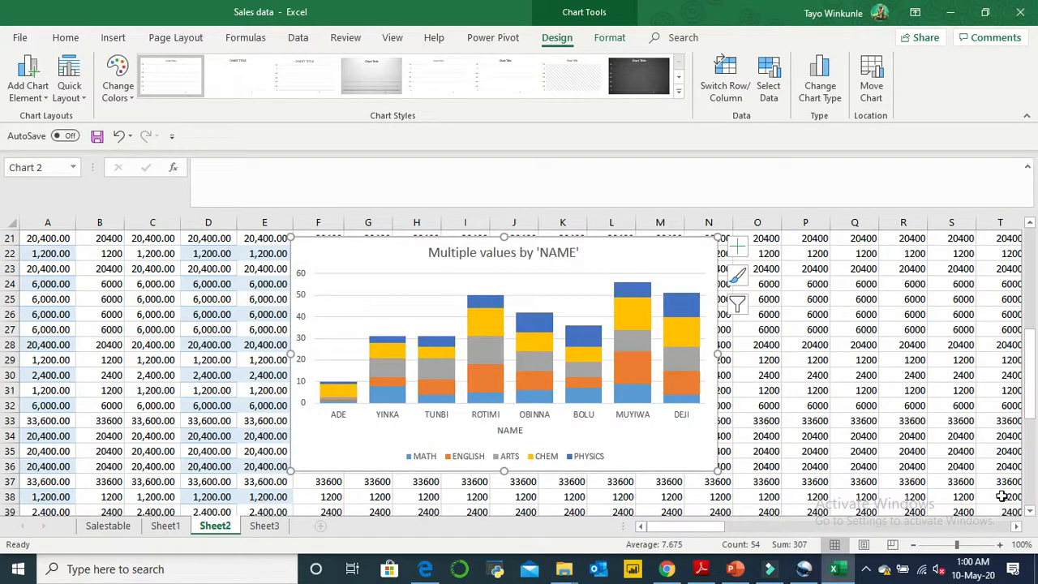
pyautogui.click(1030, 511)
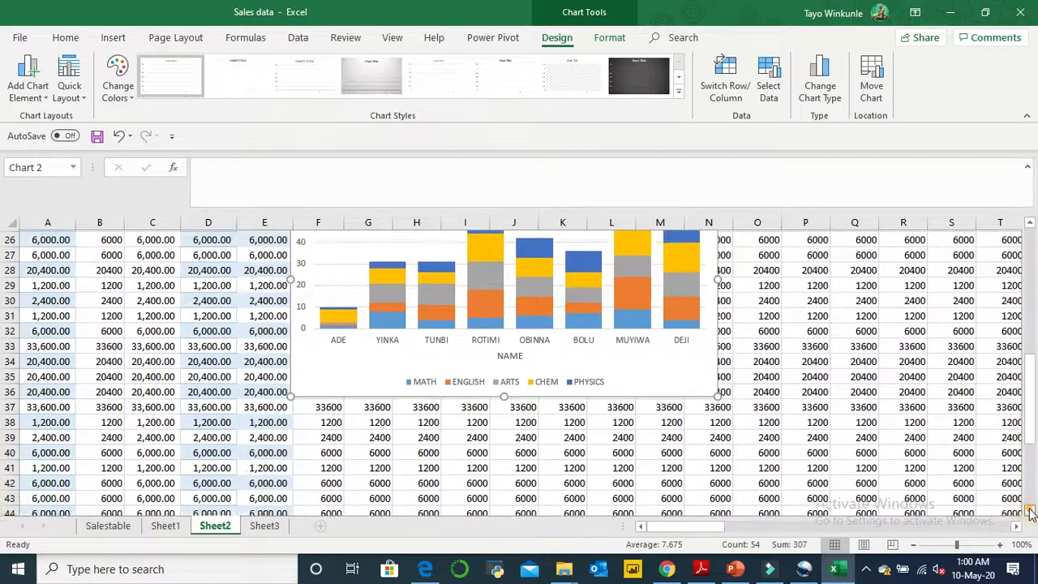
pyautogui.moveTo(632, 273); pyautogui.dragTo(836, 567)
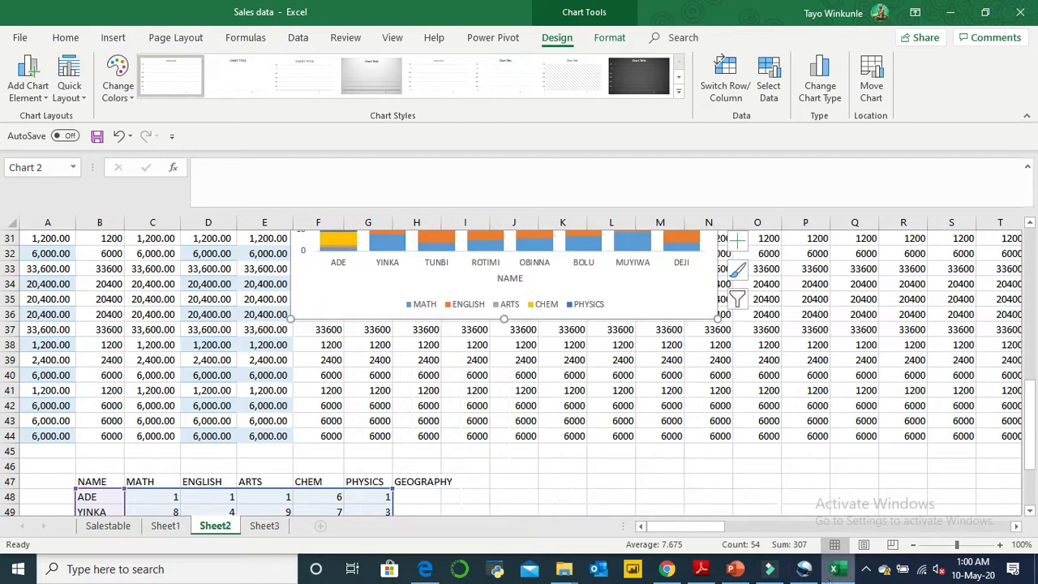
pyautogui.click(649, 260)
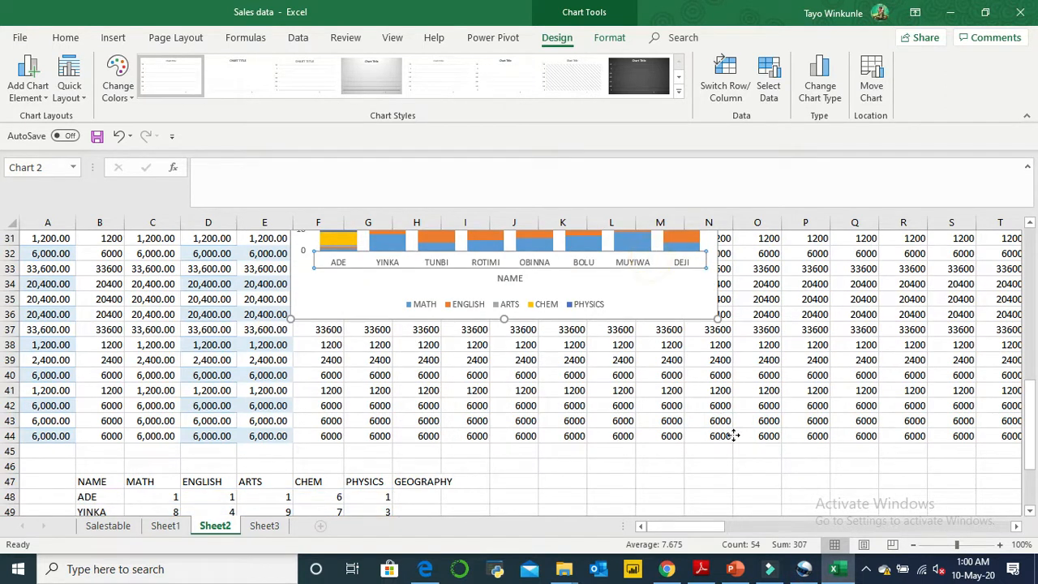
pyautogui.click(682, 294)
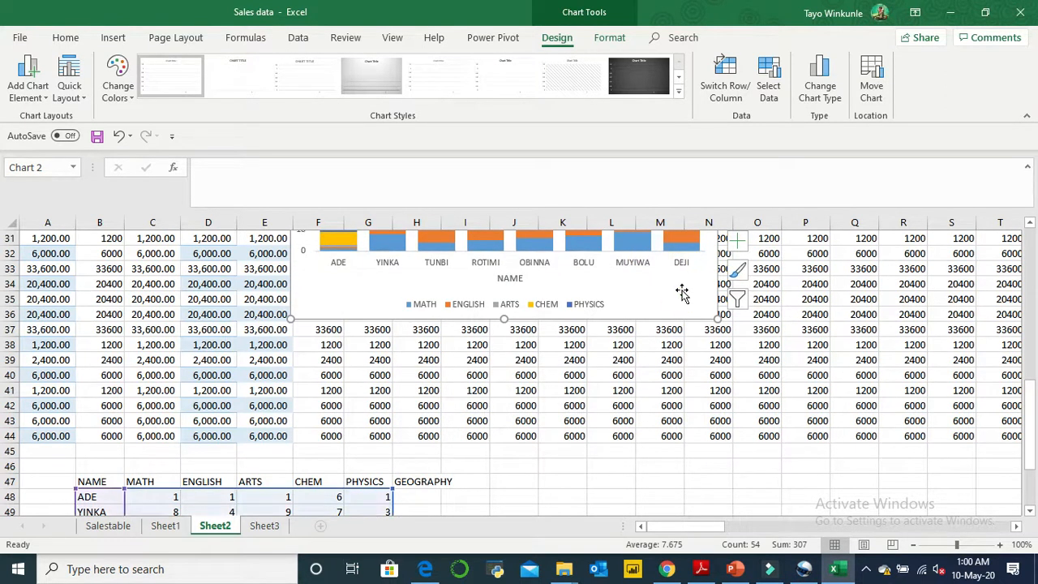
pyautogui.moveTo(681, 294); pyautogui.dragTo(918, 577)
pyautogui.click(1030, 512)
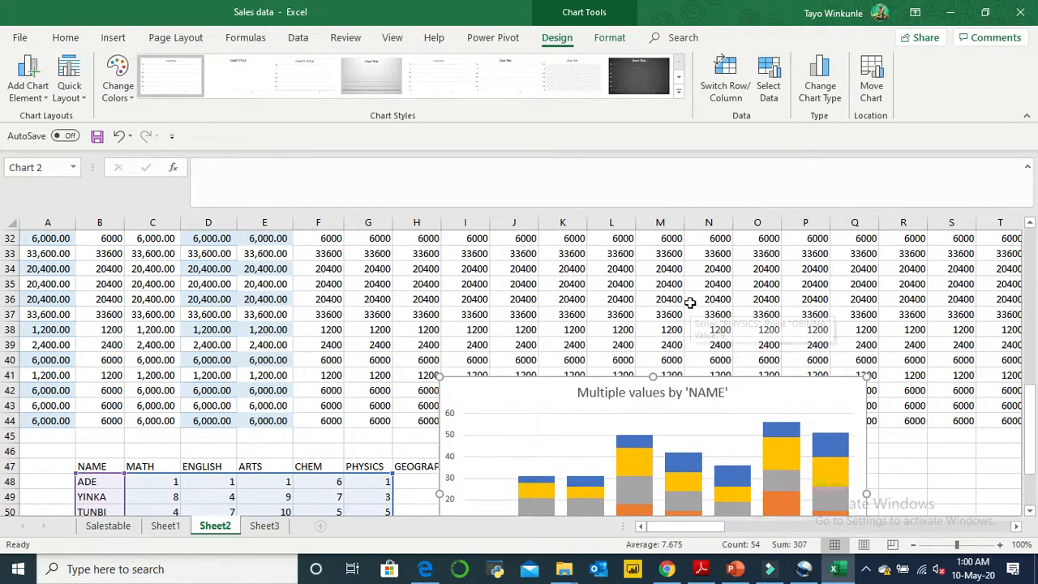
pyautogui.scroll(-8, 1032, 509)
pyautogui.click(1031, 511)
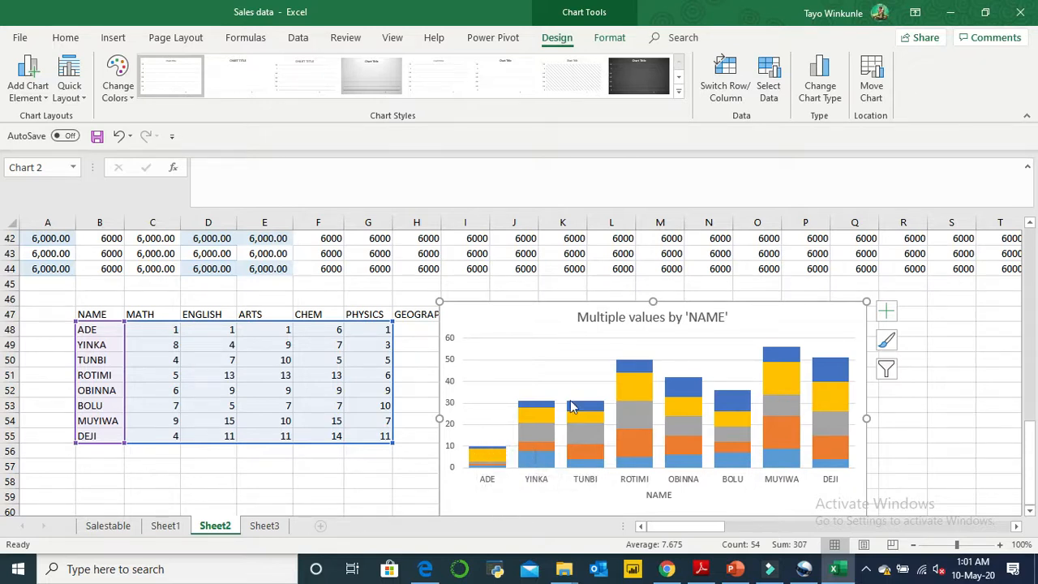
# - Filter the chart's categories to only the names in rows 48 and 54, keeping all subject series
pyautogui.click(889, 370)
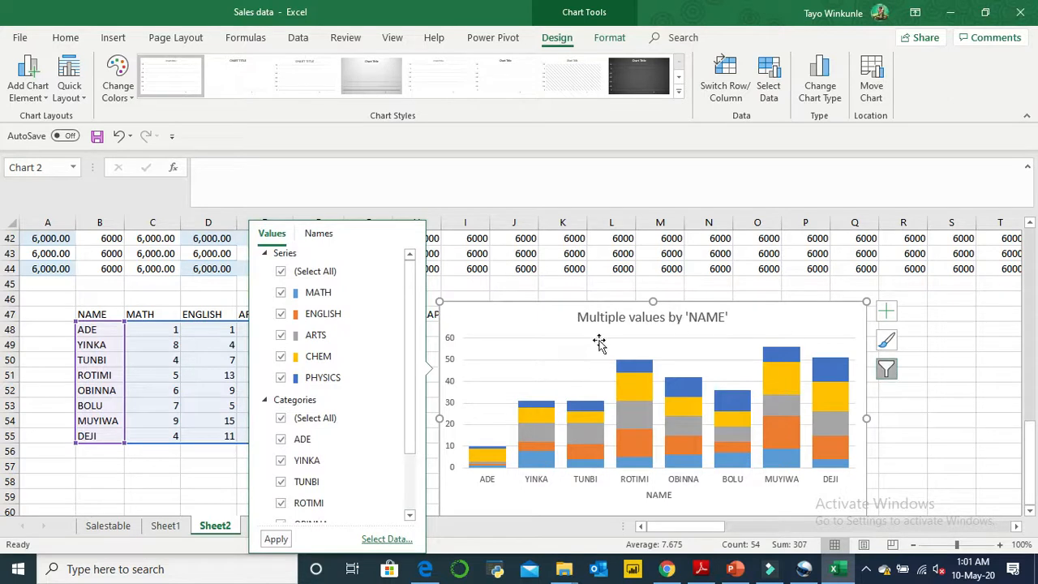
pyautogui.click(281, 418)
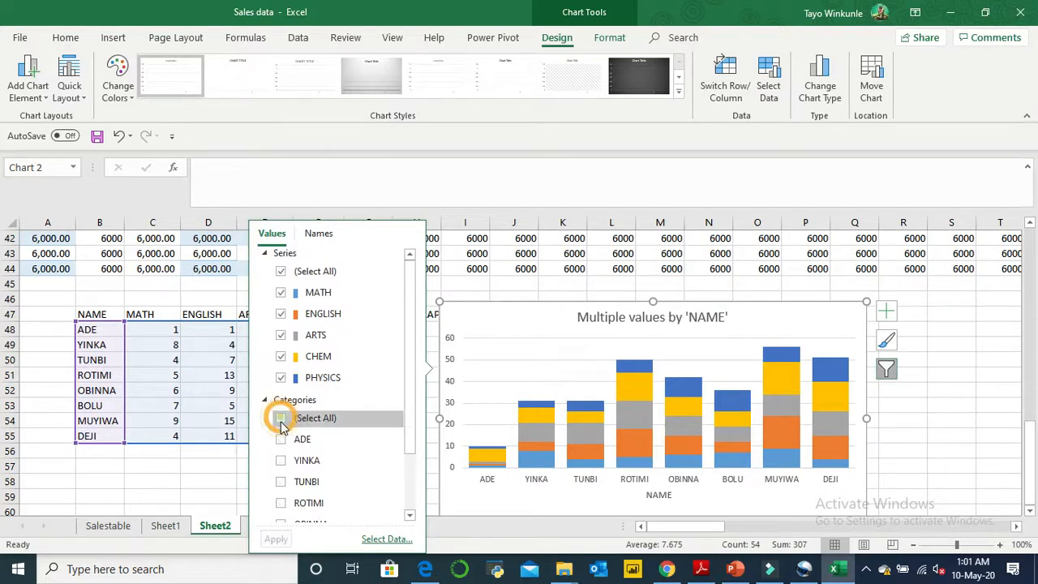
pyautogui.click(280, 439)
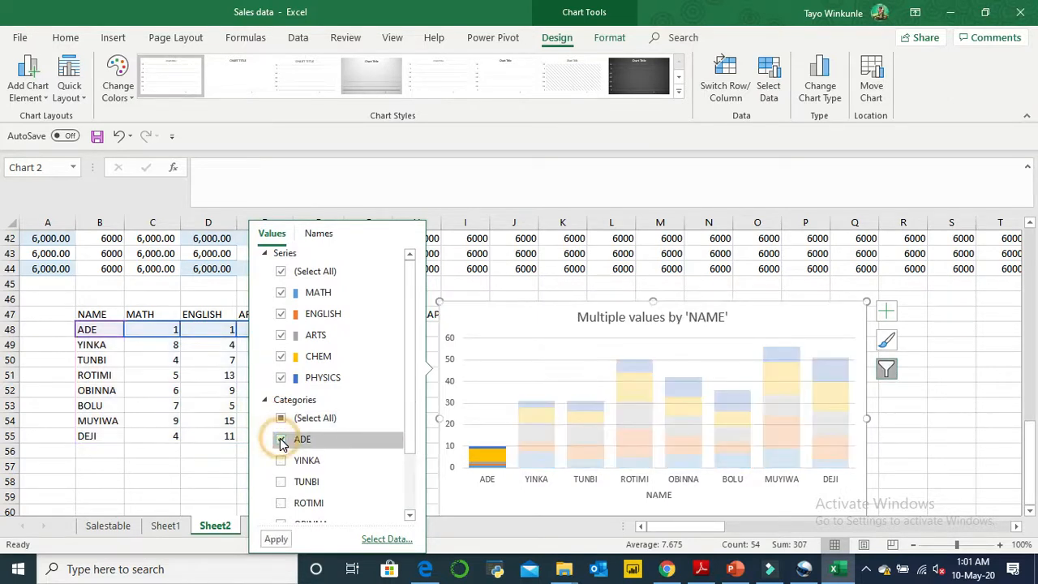
pyautogui.click(411, 516)
pyautogui.click(412, 516)
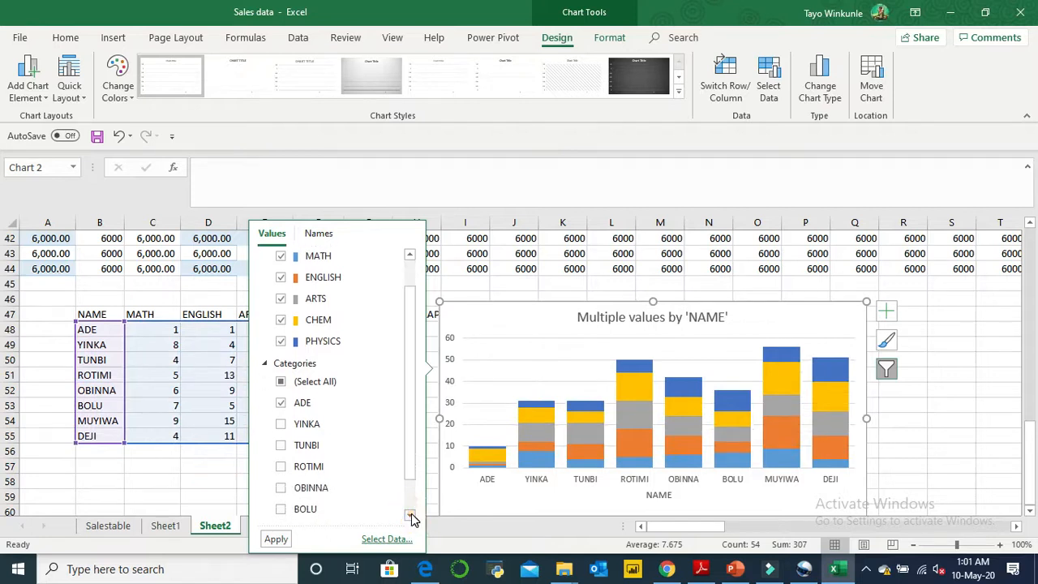
pyautogui.click(412, 516)
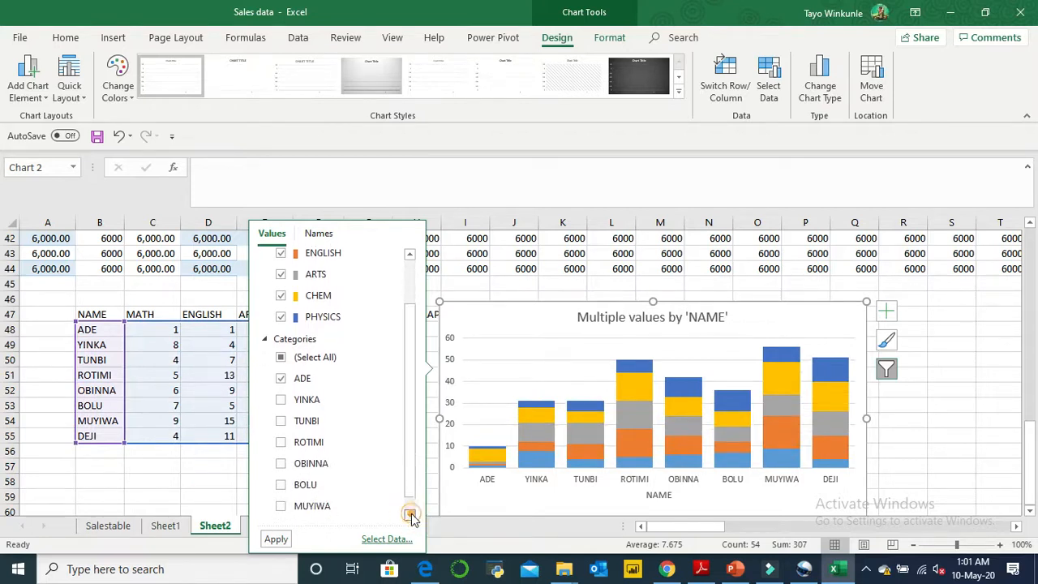
pyautogui.click(281, 507)
pyautogui.click(278, 539)
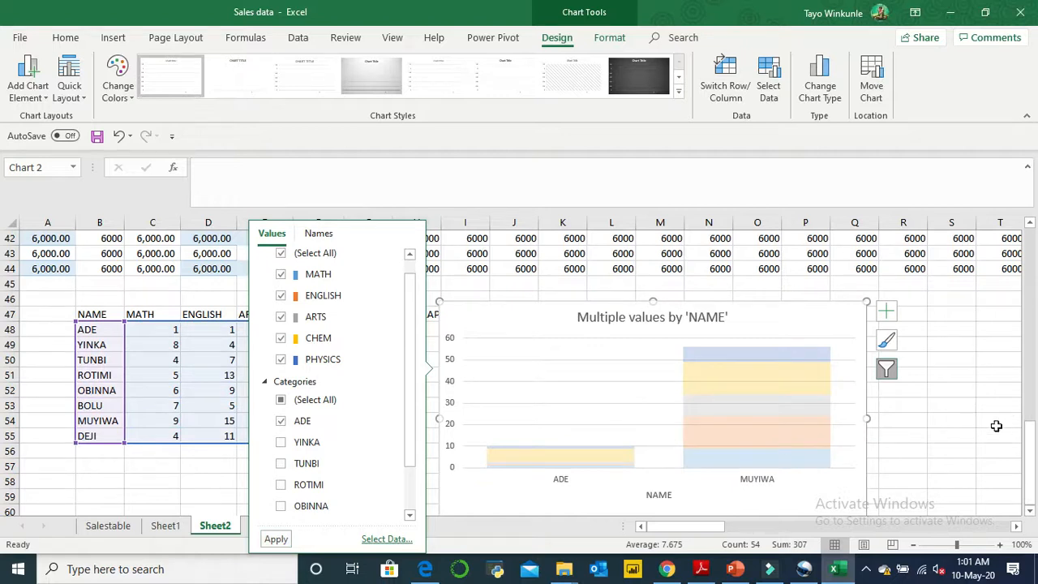
# - Select the CHEM and PHYSICS series in the filtered chart and inspect their values for the row 54 student
pyautogui.click(739, 392)
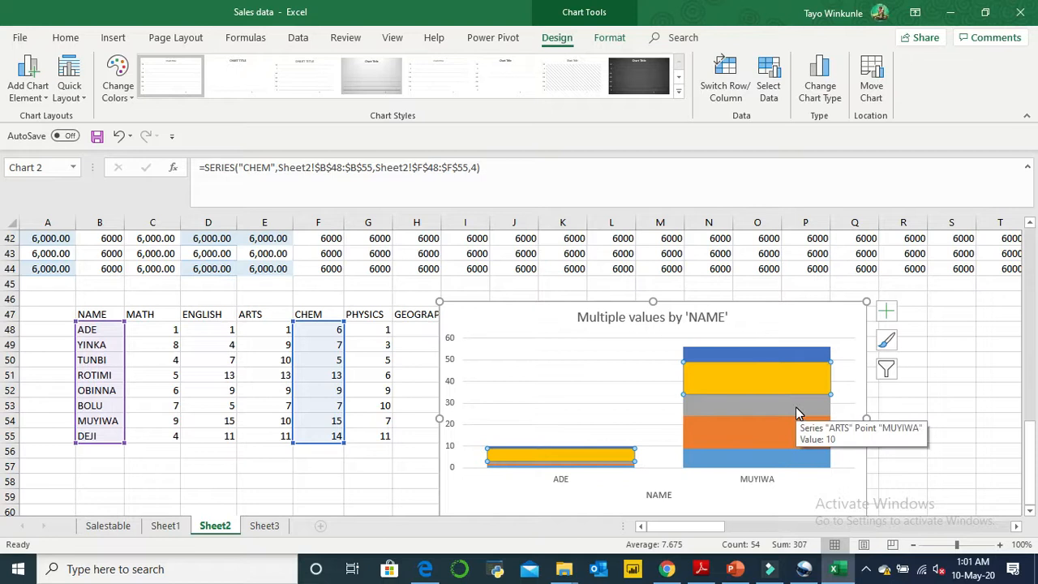
pyautogui.click(809, 357)
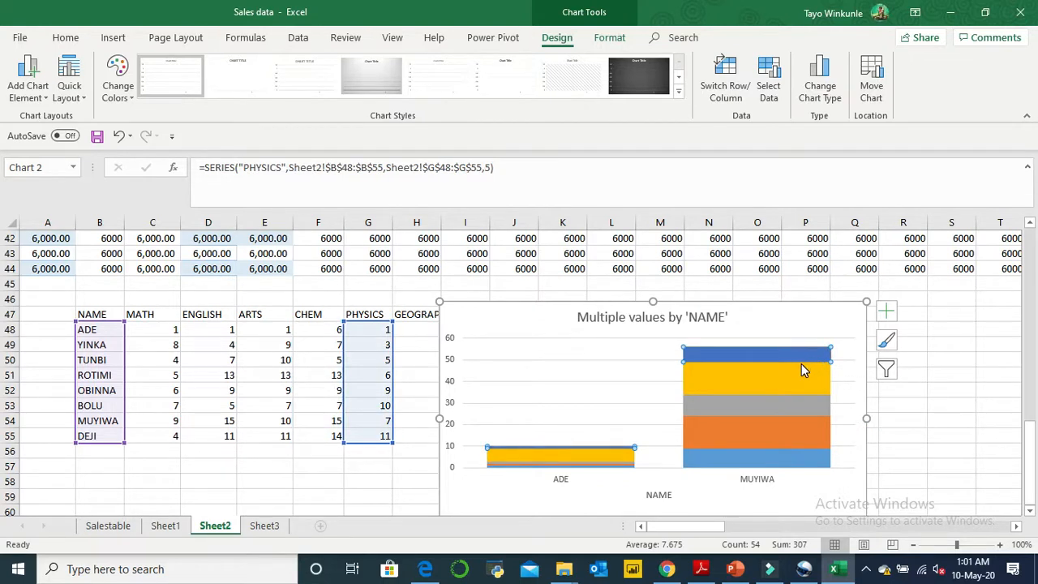
pyautogui.moveTo(795, 378)
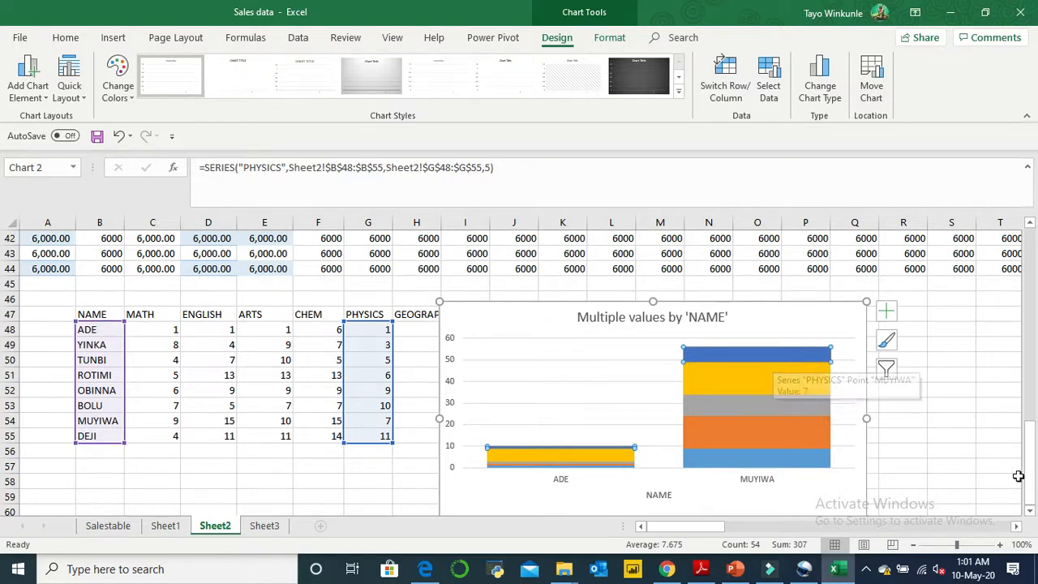
pyautogui.scroll(-2, 892, 454)
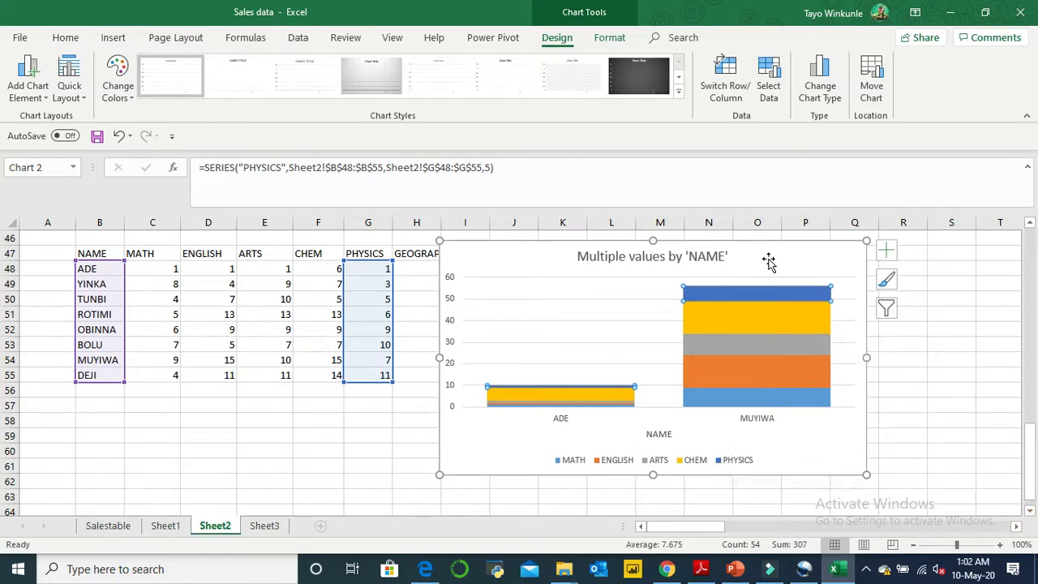
pyautogui.moveTo(760, 294)
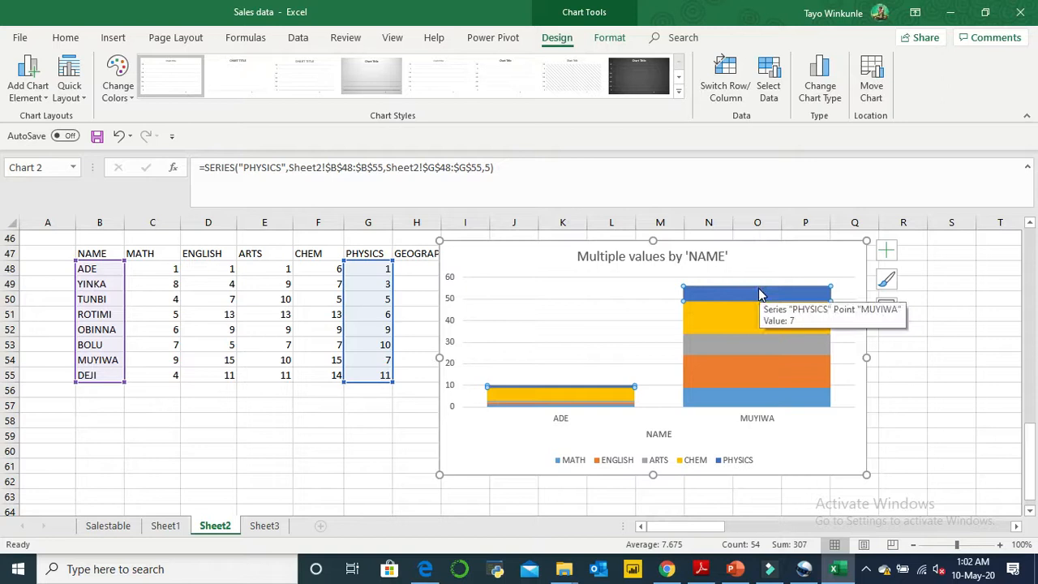
# - View the Format Data Point options for the PHYSICS segment of the row 54 student's column, then close them
pyautogui.click(760, 294)
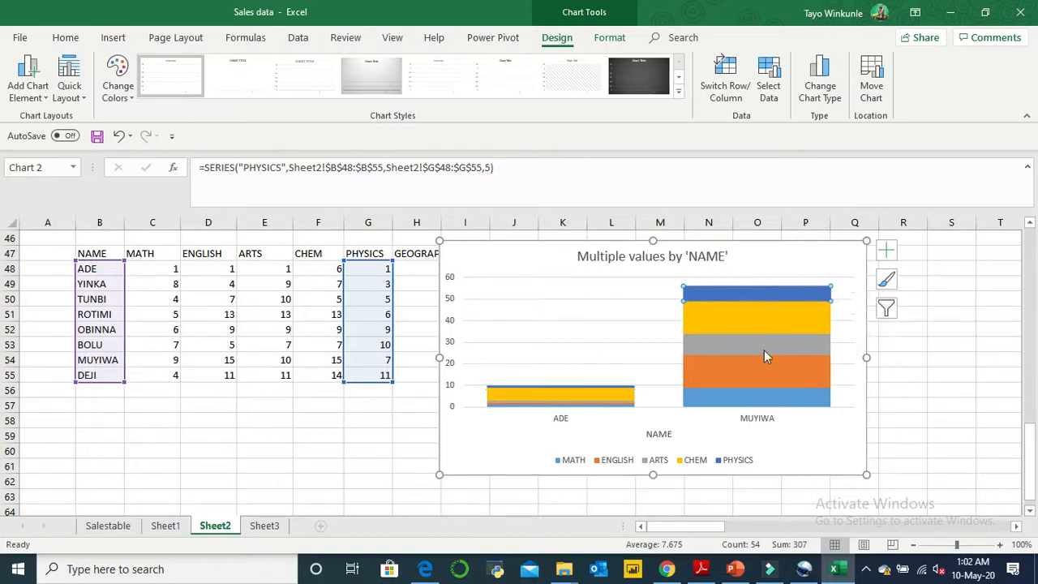
pyautogui.moveTo(767, 304)
pyautogui.click(710, 294)
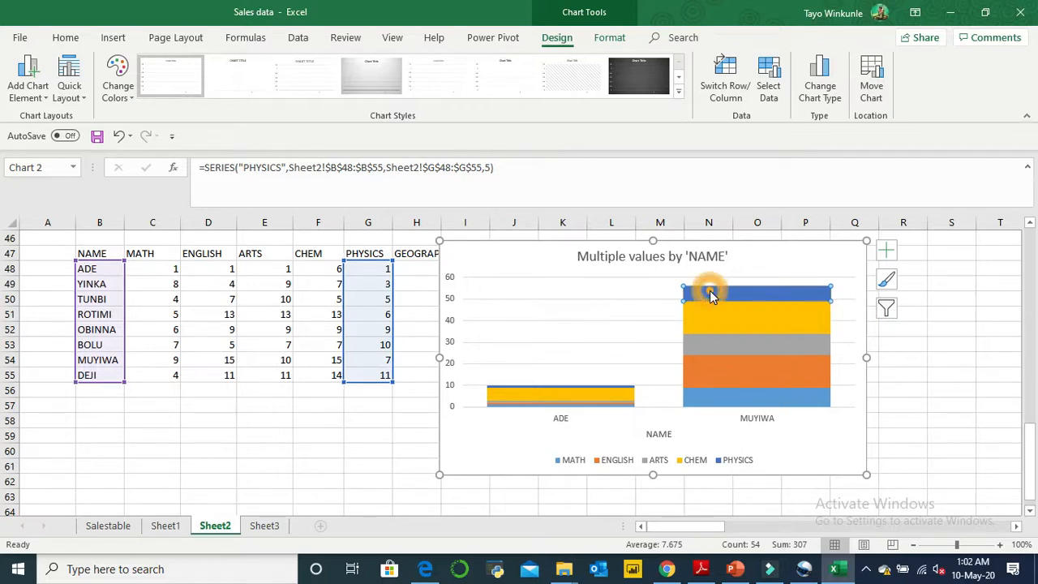
pyautogui.doubleClick(754, 293)
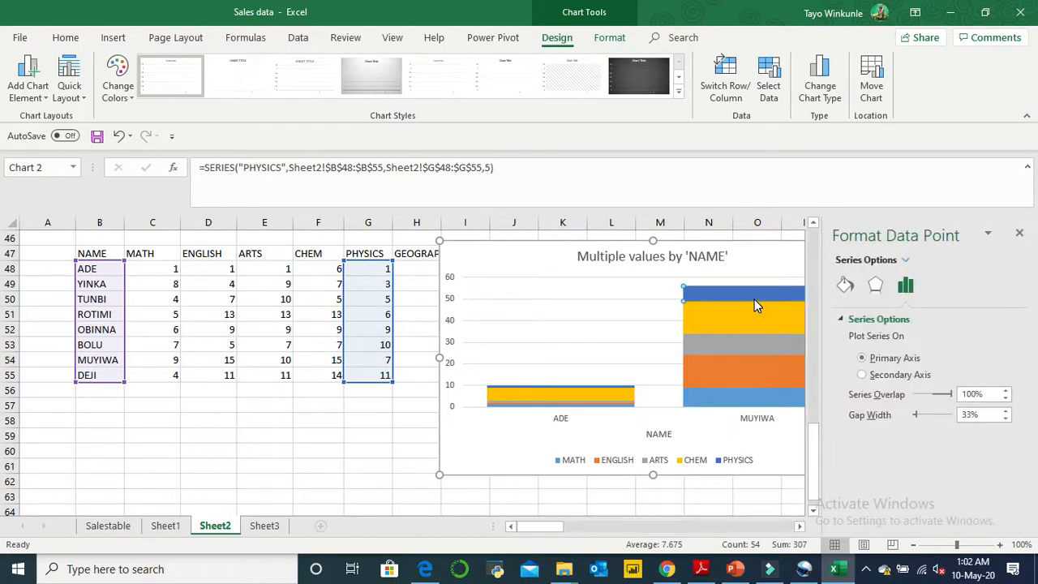
pyautogui.click(1019, 235)
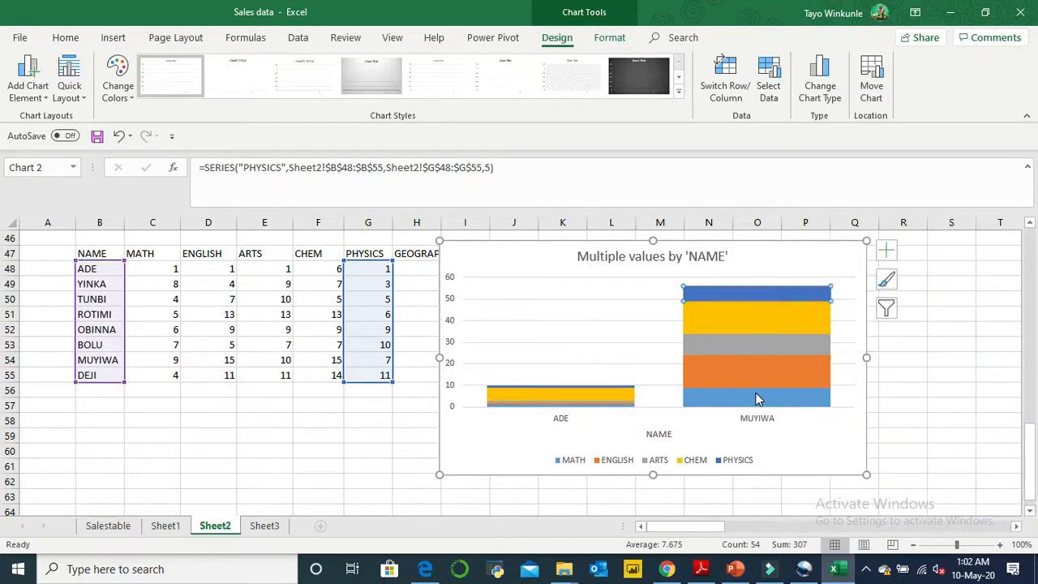
# - Select the CHEM, ARTS, ENGLISH and MATH series in turn on the row 54 student's column to see their source cells
pyautogui.click(764, 309)
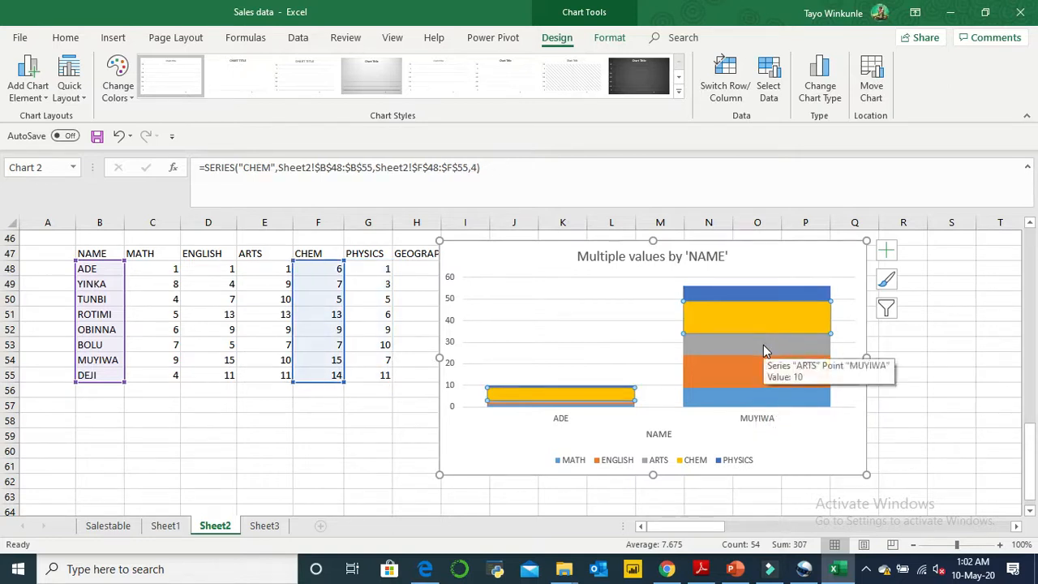
pyautogui.click(763, 345)
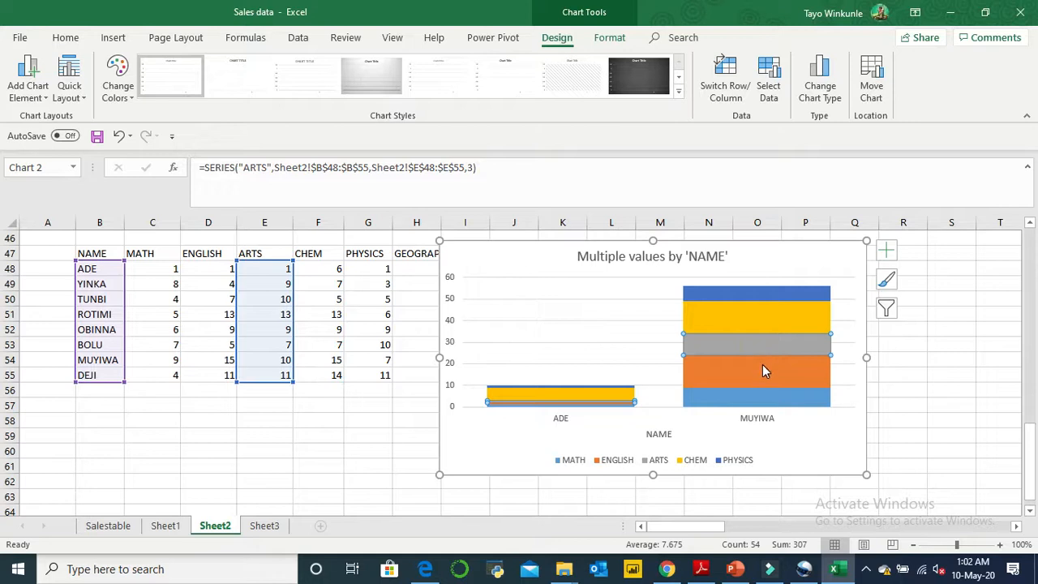
pyautogui.click(763, 371)
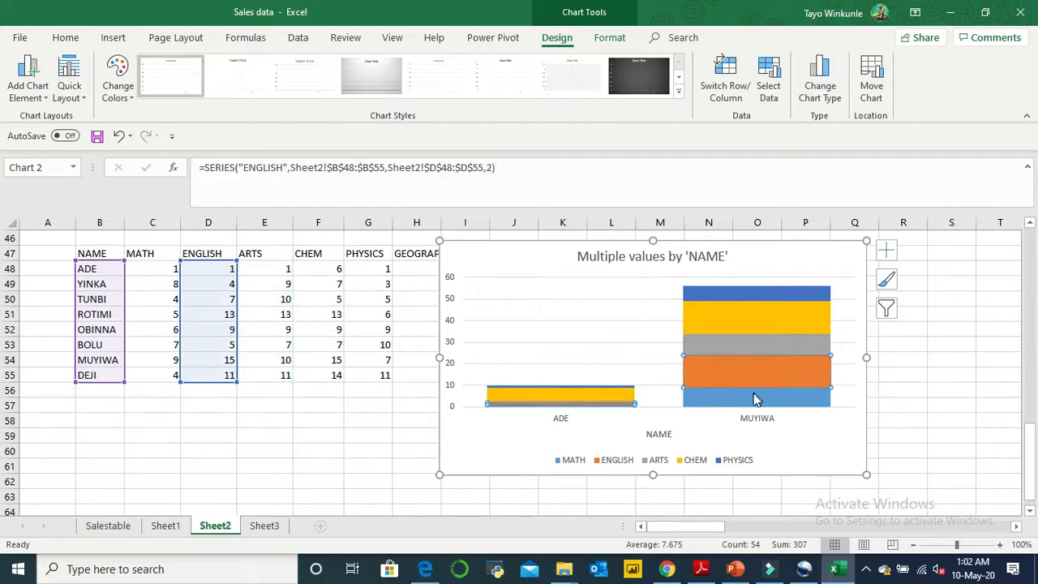
pyautogui.click(754, 401)
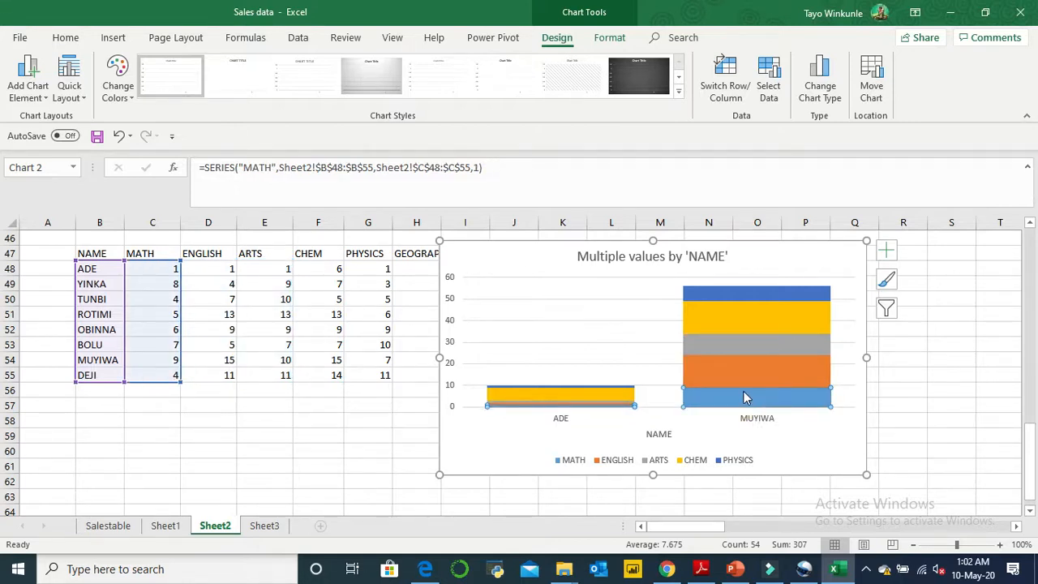
# - Review the row 54 student's column upward, selecting ENGLISH, MATH, ARTS, CHEM and PHYSICS to compare each with its table data
pyautogui.click(752, 378)
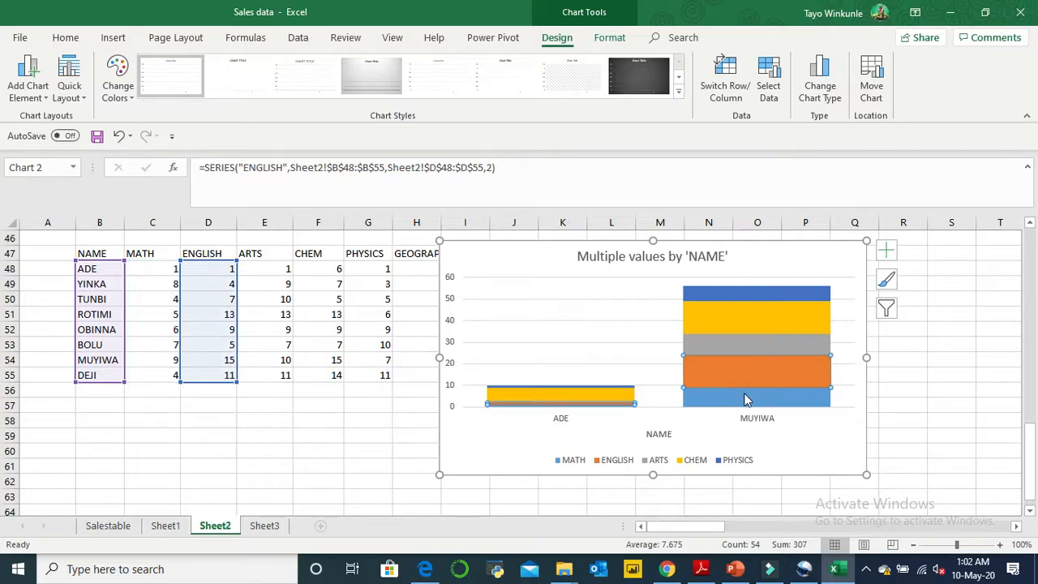
pyautogui.click(746, 401)
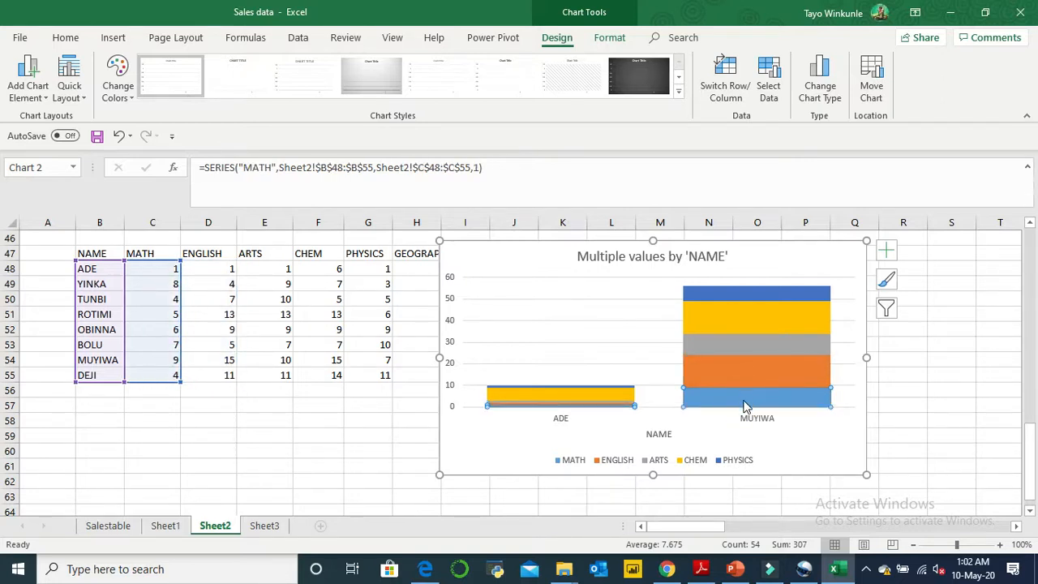
pyautogui.click(740, 378)
pyautogui.click(743, 347)
pyautogui.click(742, 316)
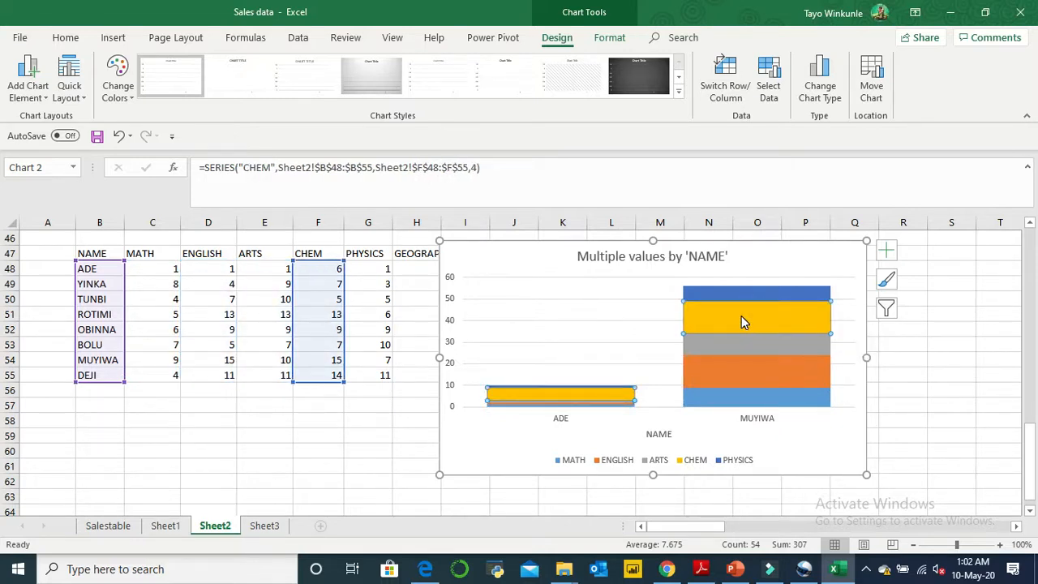
pyautogui.click(752, 292)
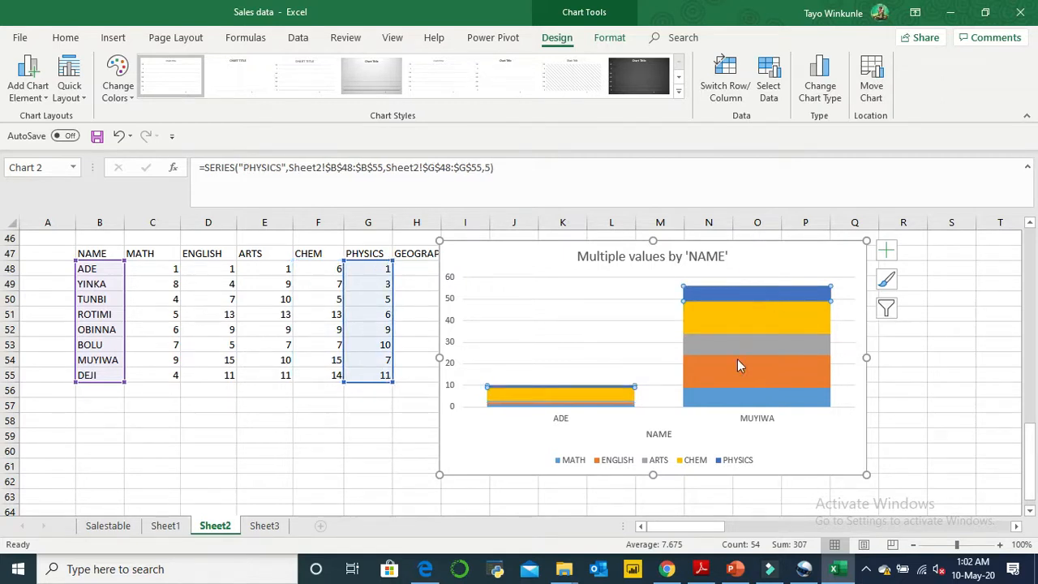
# - Select the CHEM series and inspect the values of the CHEM, PHYSICS and MATH segments for the row 54 student
pyautogui.click(728, 318)
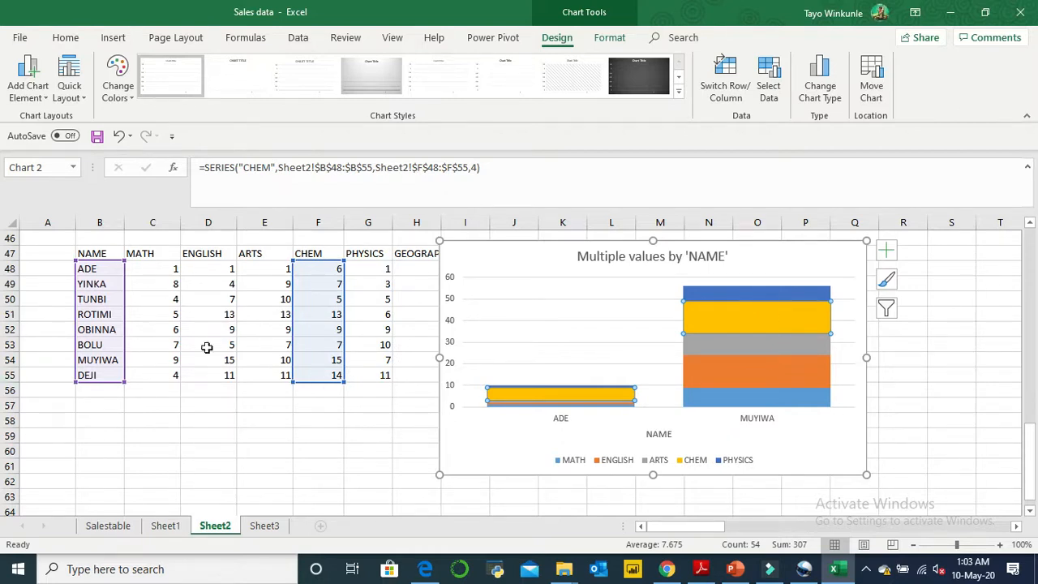
pyautogui.moveTo(733, 318)
pyautogui.moveTo(714, 293)
pyautogui.moveTo(745, 298)
pyautogui.moveTo(734, 401)
# - Compare the MATH, ENGLISH, CHEM and ARTS segments of the row 54 student's column by selecting each series
pyautogui.click(763, 401)
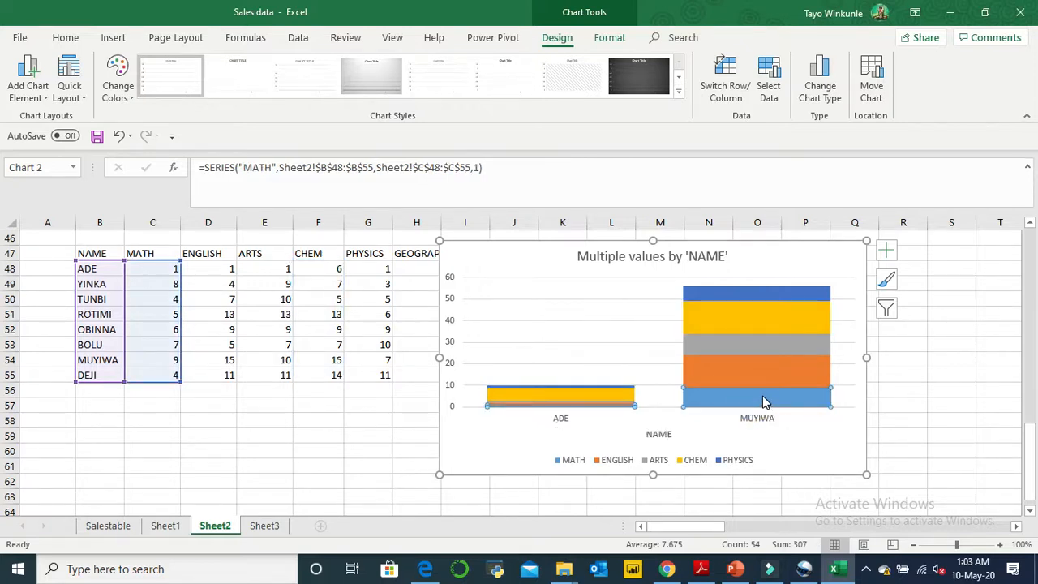
pyautogui.click(762, 388)
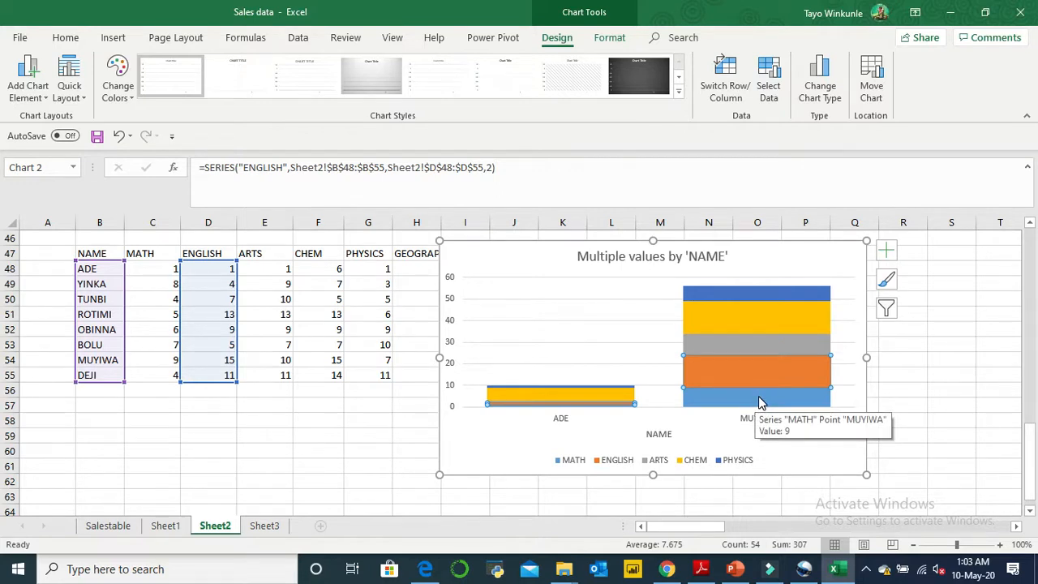
pyautogui.click(761, 377)
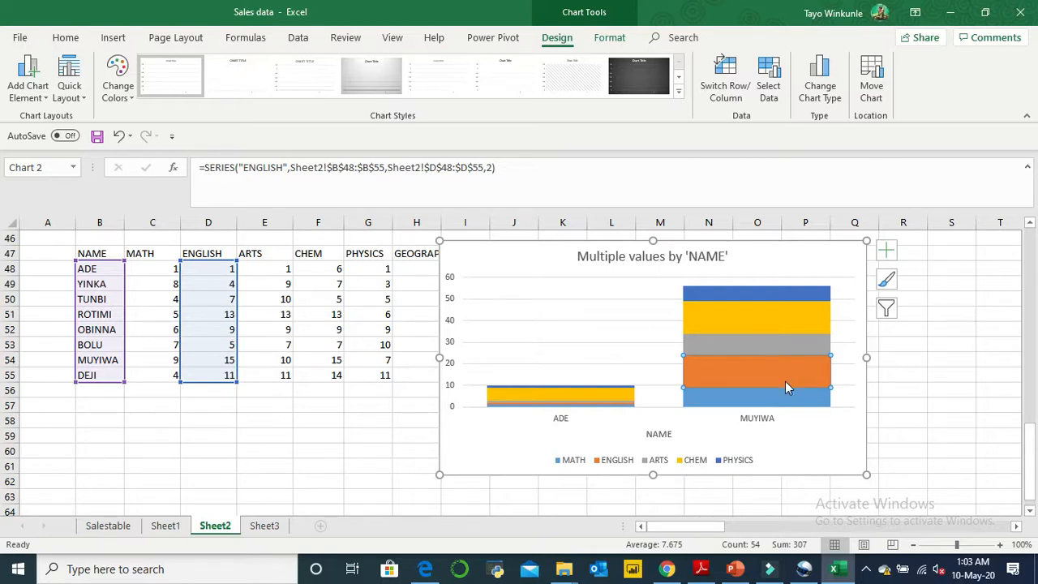
pyautogui.click(787, 323)
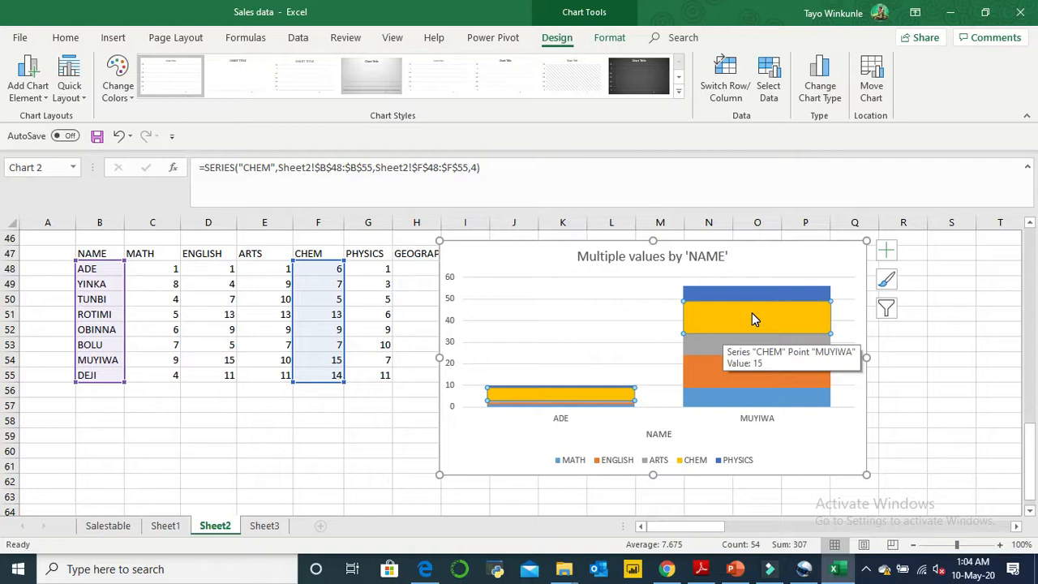
pyautogui.click(703, 354)
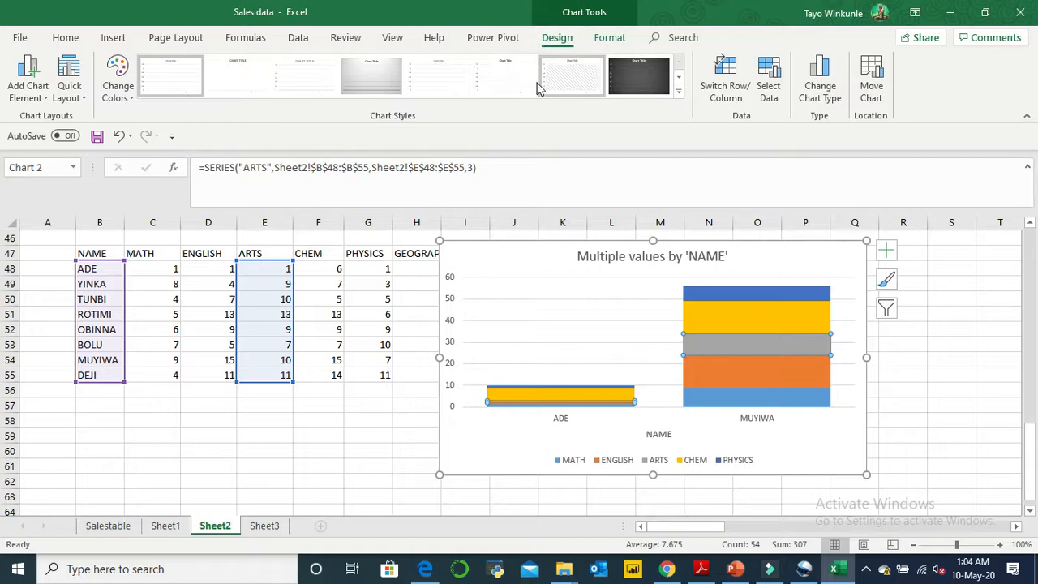
# - Apply Style 8 to the chart, and replace it with the grey gradient style that adds data labels
pyautogui.click(679, 95)
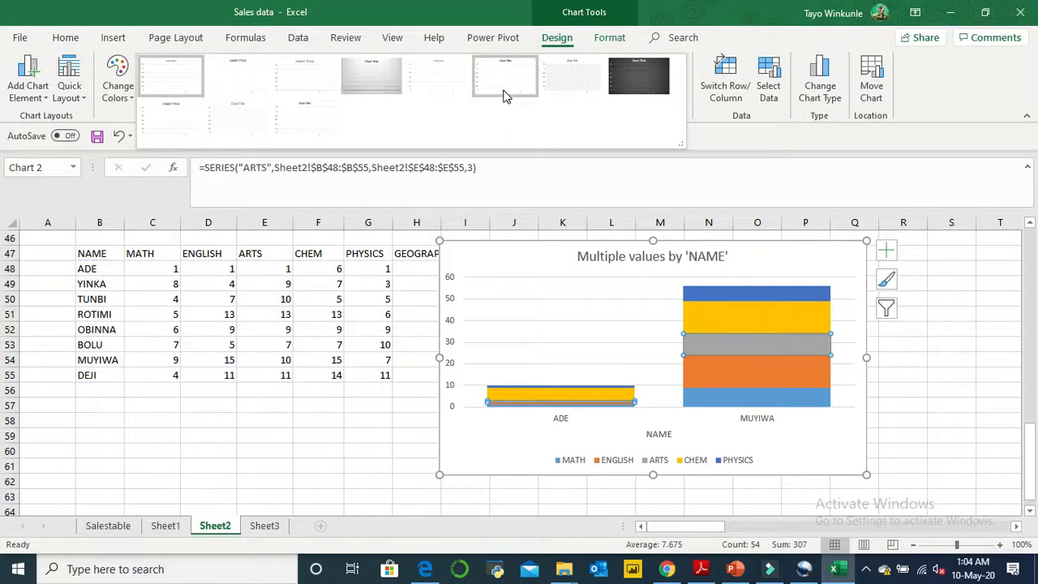
pyautogui.click(637, 98)
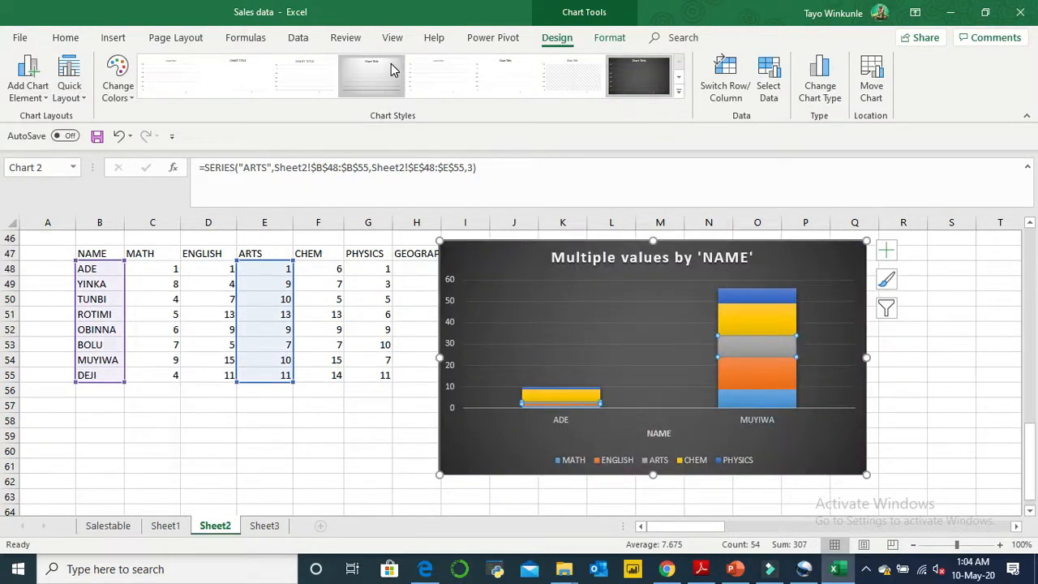
pyautogui.click(390, 69)
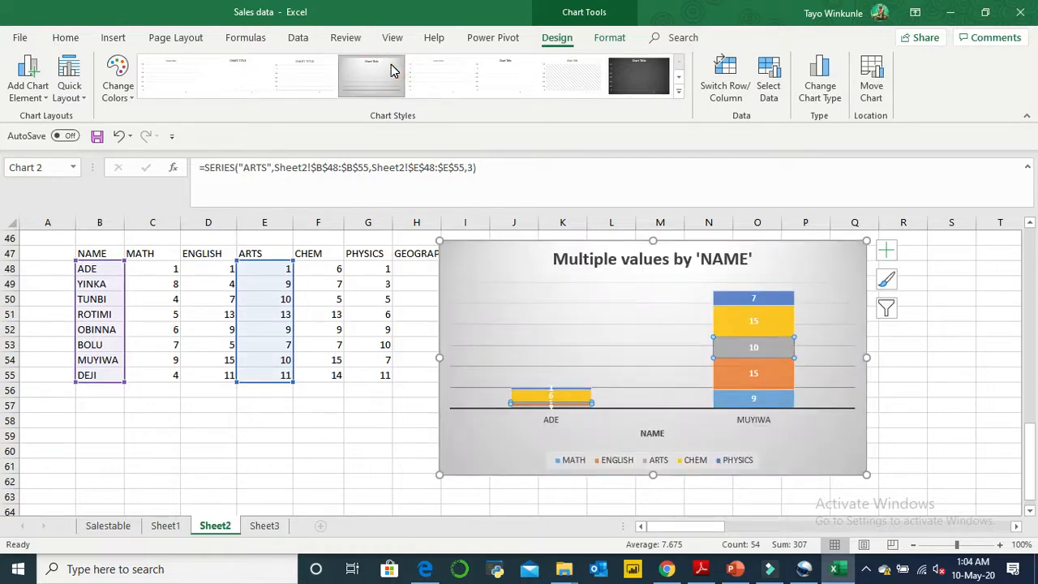
# - Reapply the dark Style 8 to the chart and select the whole chart
pyautogui.click(679, 91)
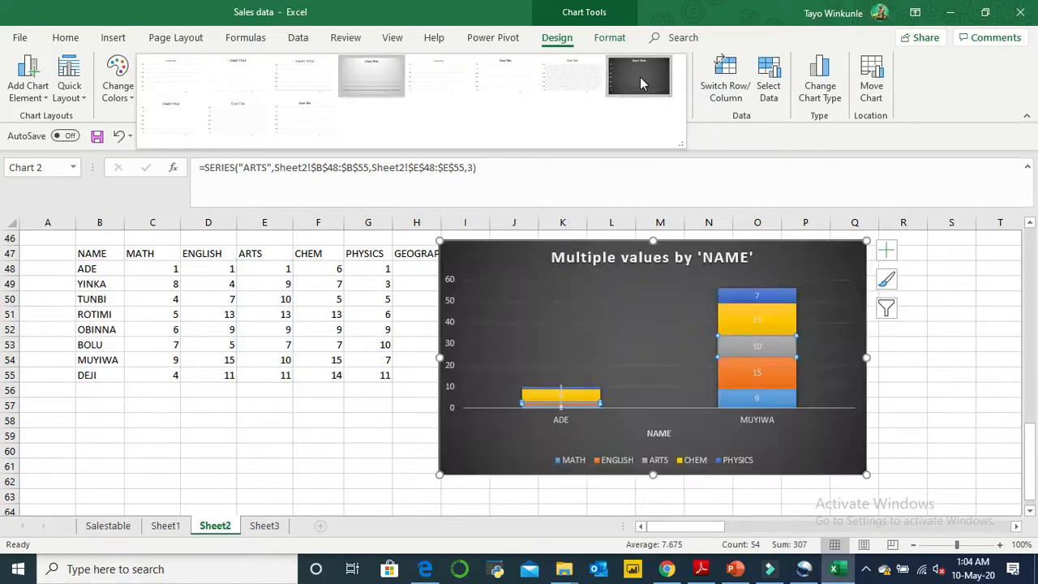
pyautogui.click(641, 81)
pyautogui.click(931, 361)
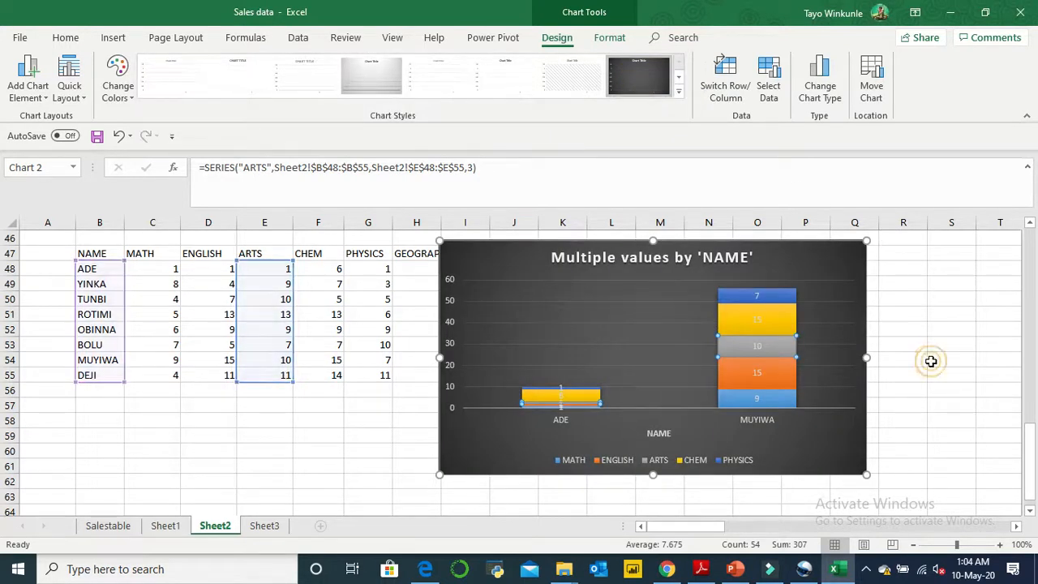
pyautogui.click(648, 278)
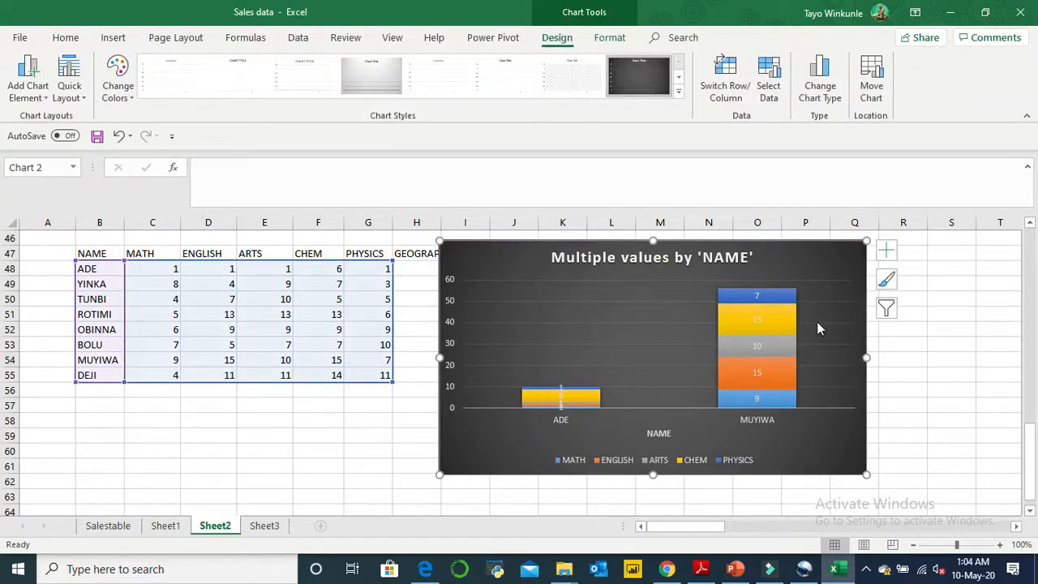
# - Browse the remaining chart style previews without applying one, and leave the chart by selecting cell E61
pyautogui.click(887, 280)
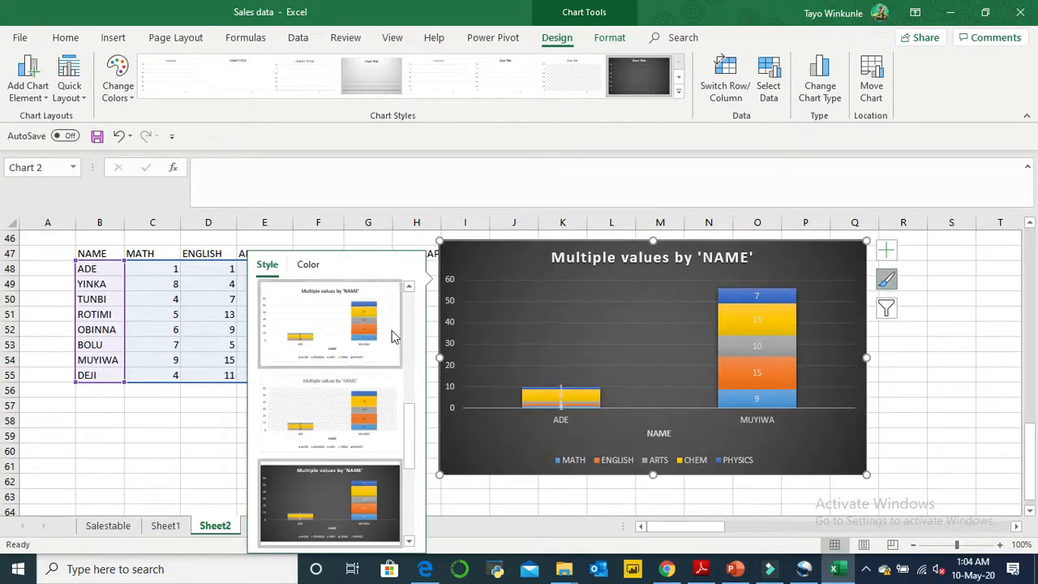
pyautogui.moveTo(412, 436); pyautogui.dragTo(410, 497)
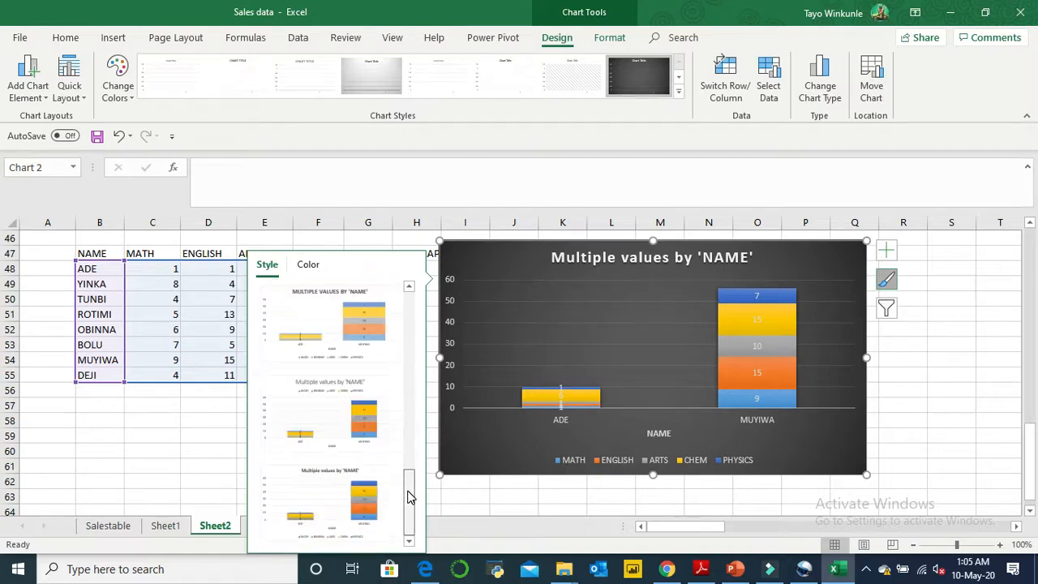
pyautogui.click(577, 355)
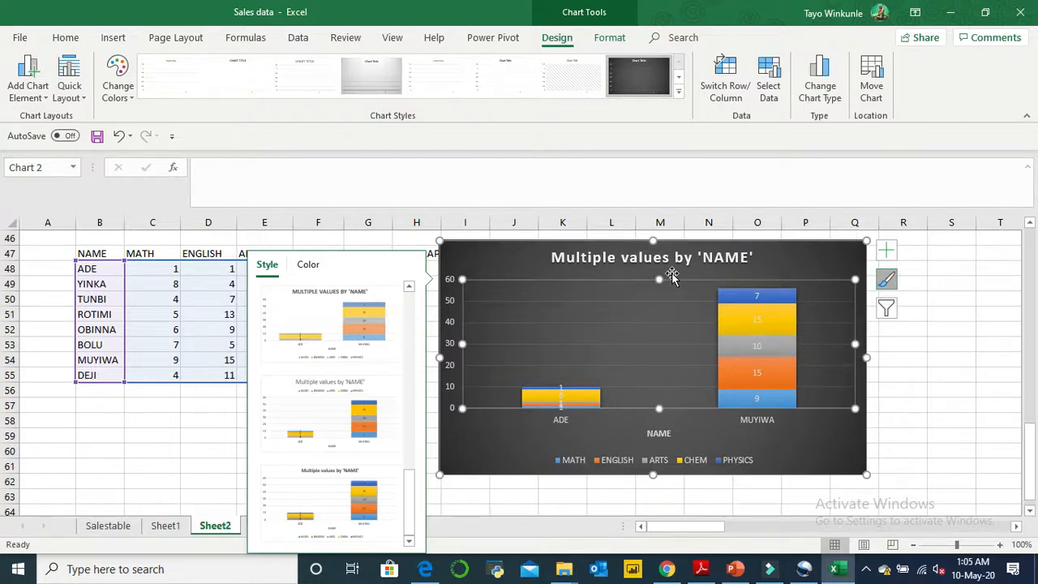
pyautogui.click(67, 38)
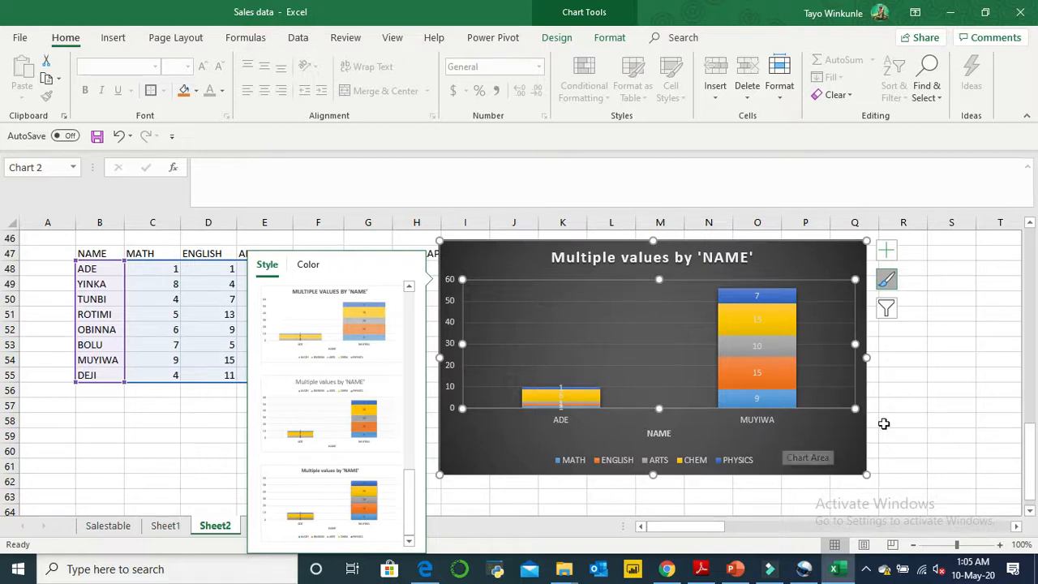
pyautogui.click(835, 436)
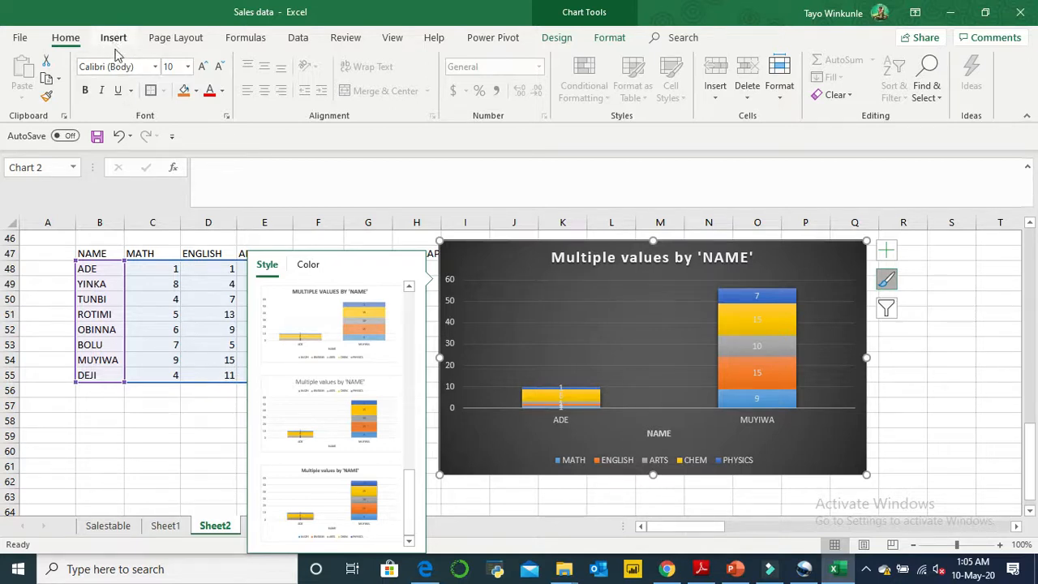
pyautogui.click(240, 465)
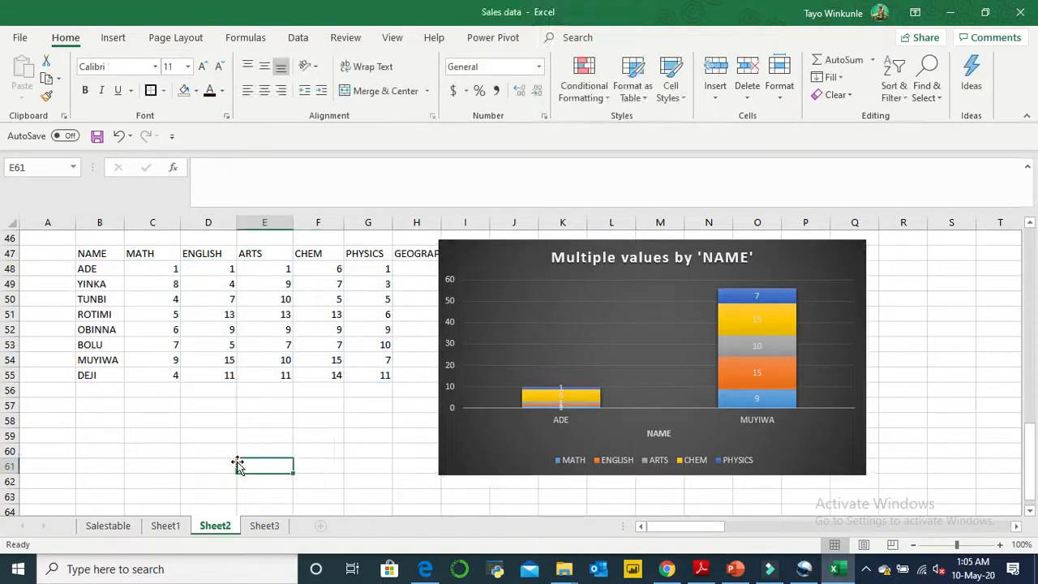